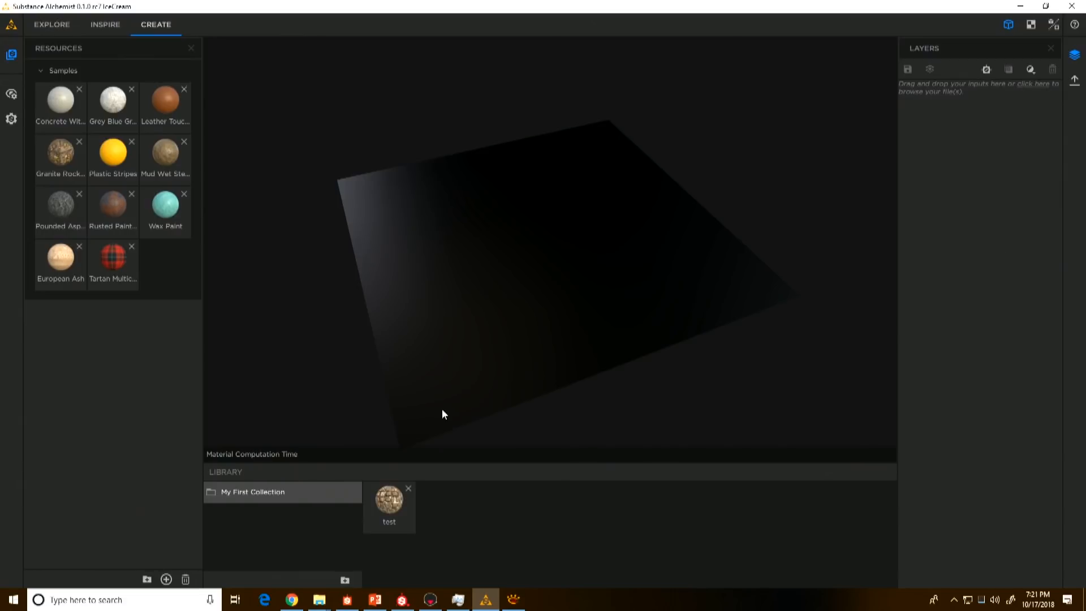
Step: Switch to File Explorer, preview the crop image in the SD2018 folder, and import it into Substance Alchemist as Bitmap to material
left_click(320, 601)
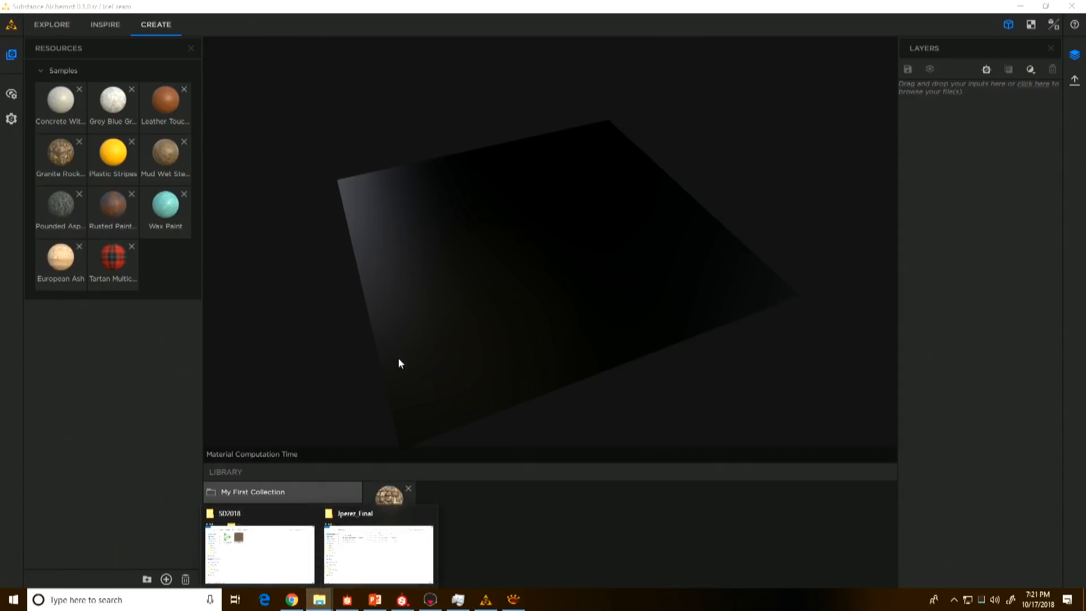
left_click(243, 538)
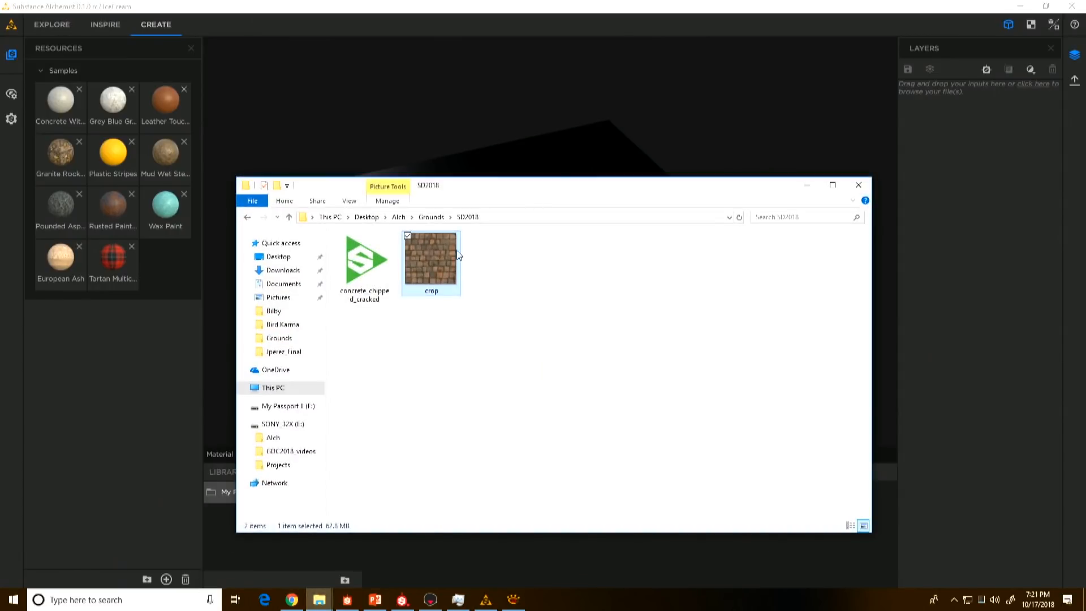
double_click(444, 299)
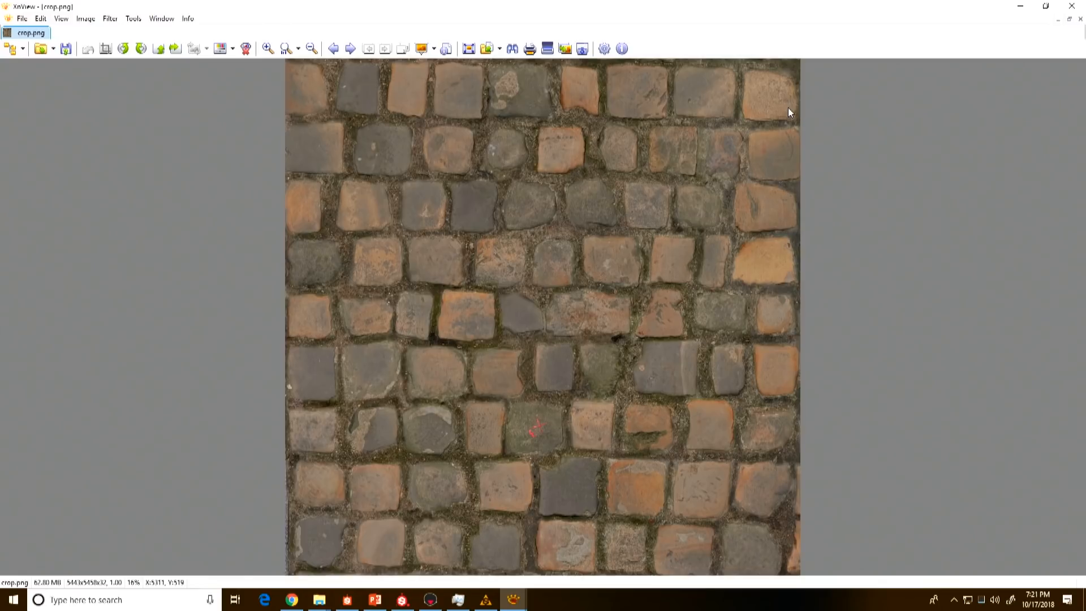
left_click(1075, 7)
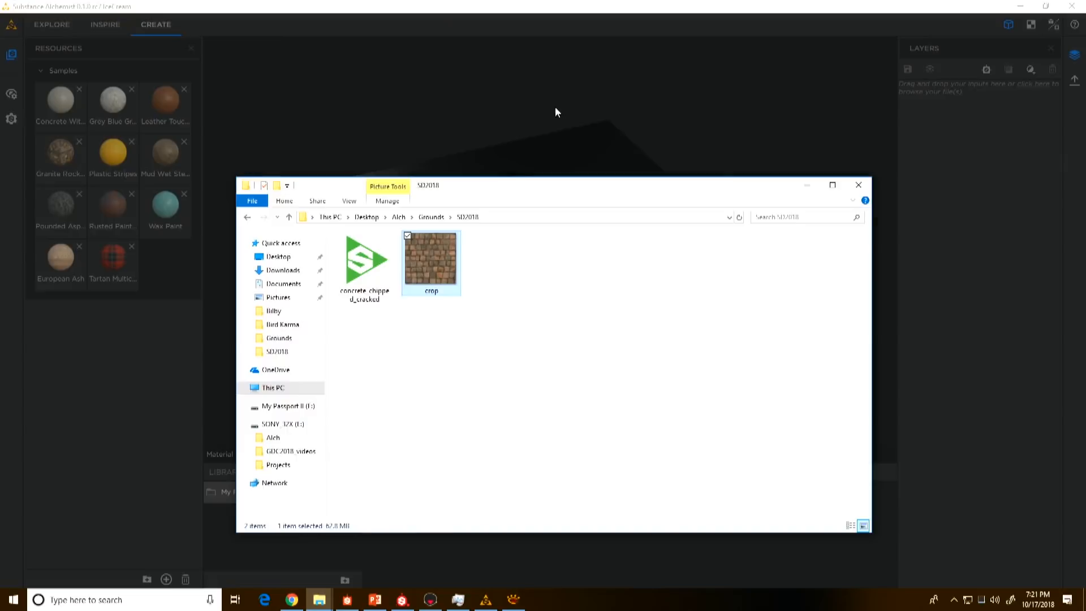
left_click(548, 12)
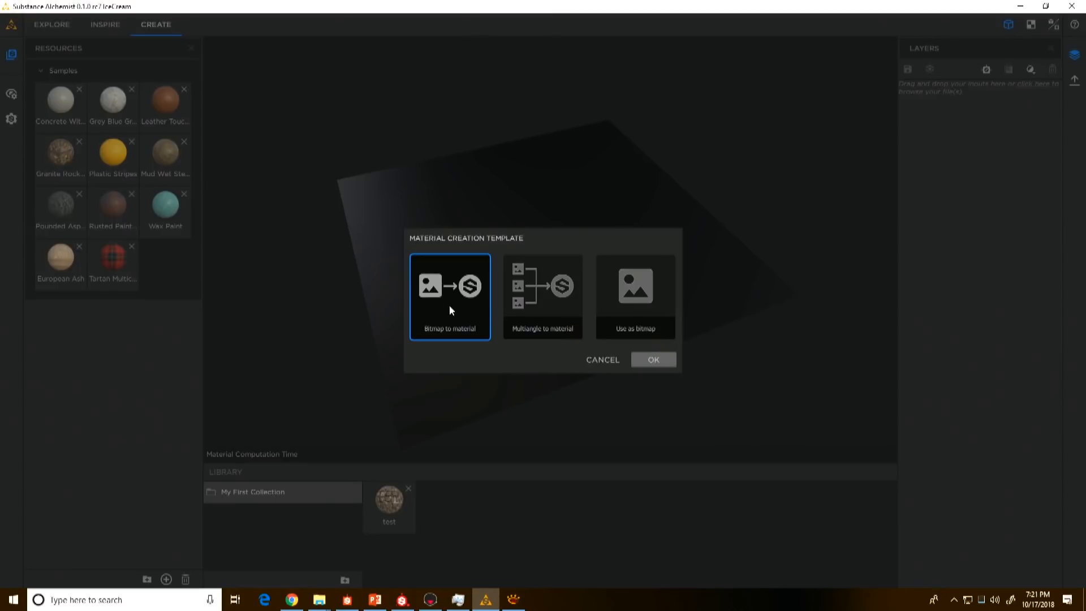
left_click(655, 362)
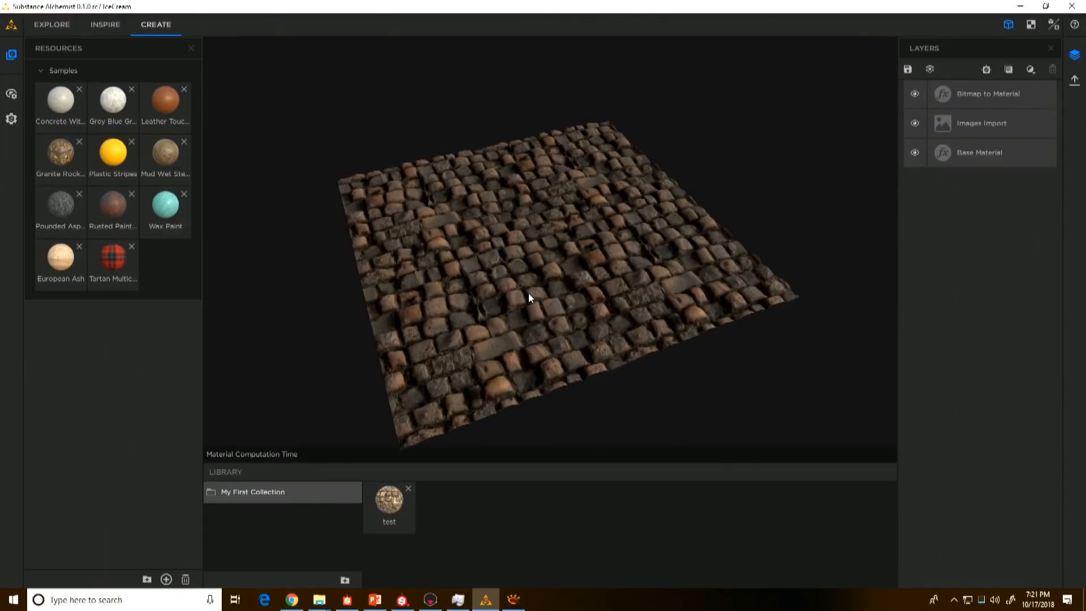
Step: Examine the cobblestone material's relief and surface detail in the 3D view, up close and from several angles
scroll(525, 290, "up", 5)
left_click_drag(525, 290, 555, 298)
scroll(542, 330, "down", 2)
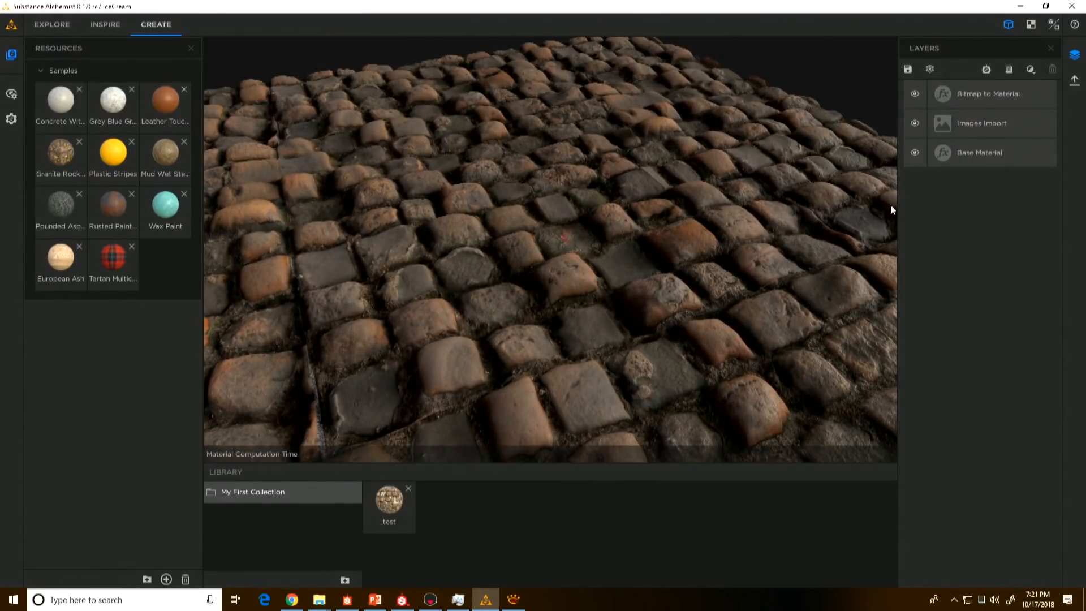
left_click_drag(537, 297, 561, 288)
scroll(538, 351, "up", 4)
scroll(484, 324, "down", 4)
scroll(517, 308, "down", 3)
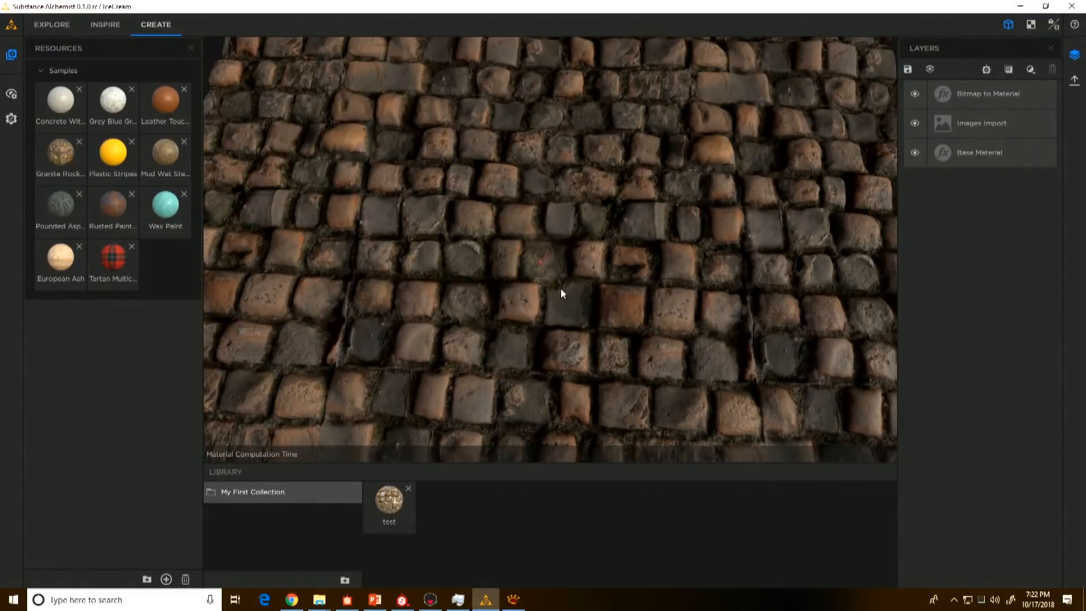
Step: Delete the Bitmap to Material and Base Material layers, and show the imported image in the 2D view
left_click(990, 94)
key("Delete")
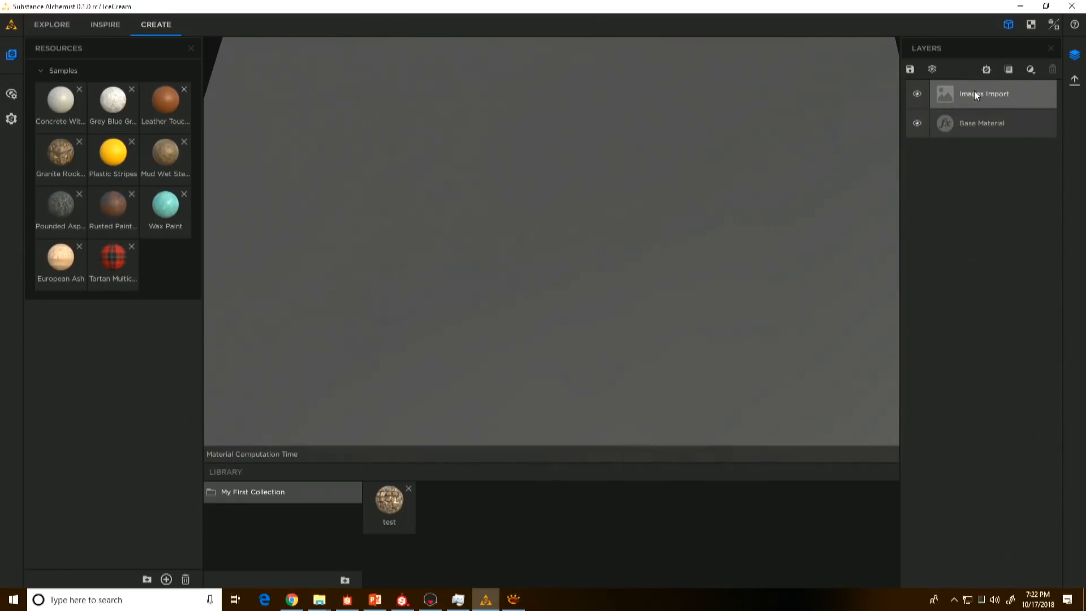
left_click(997, 96)
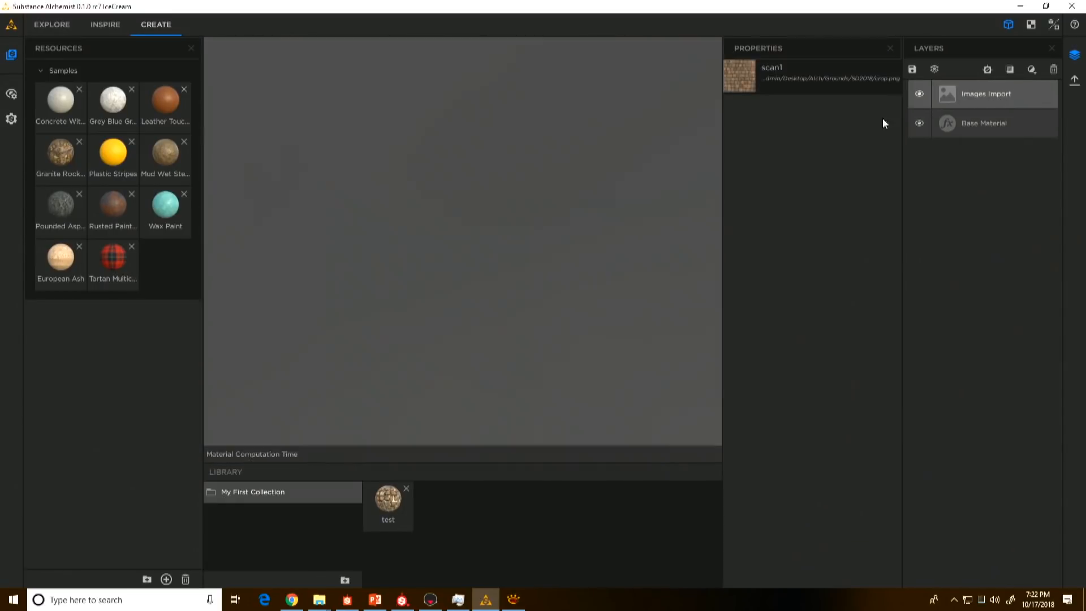
left_click(1034, 25)
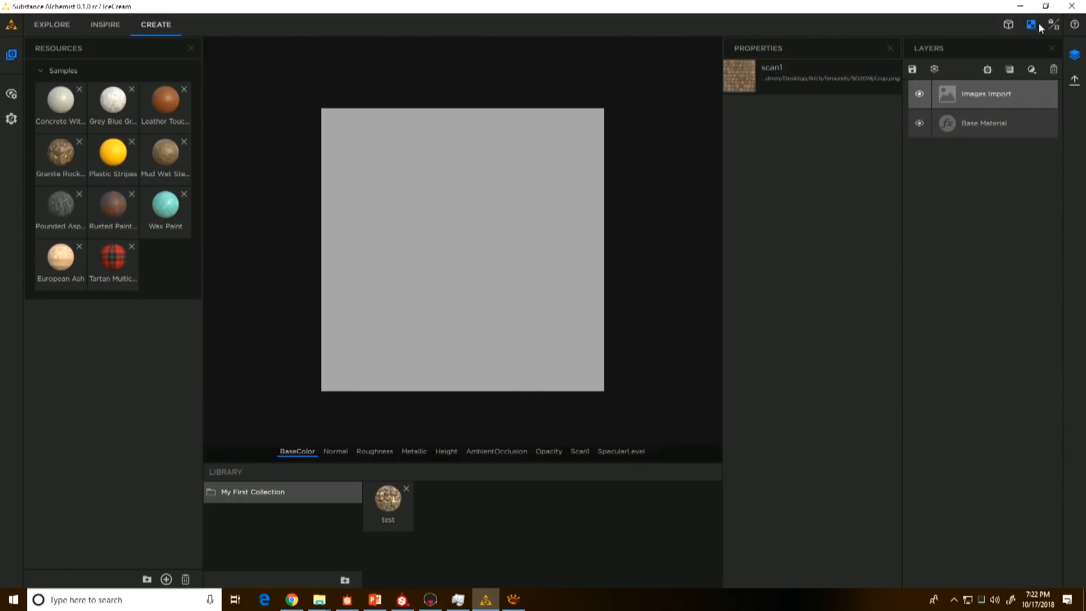
left_click(993, 121)
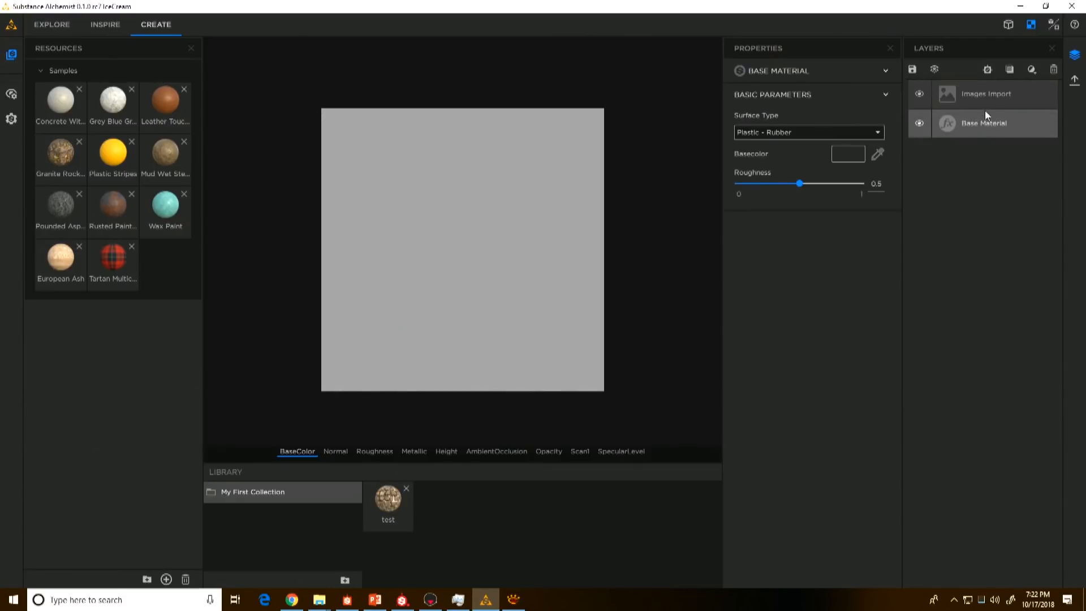
key("Delete")
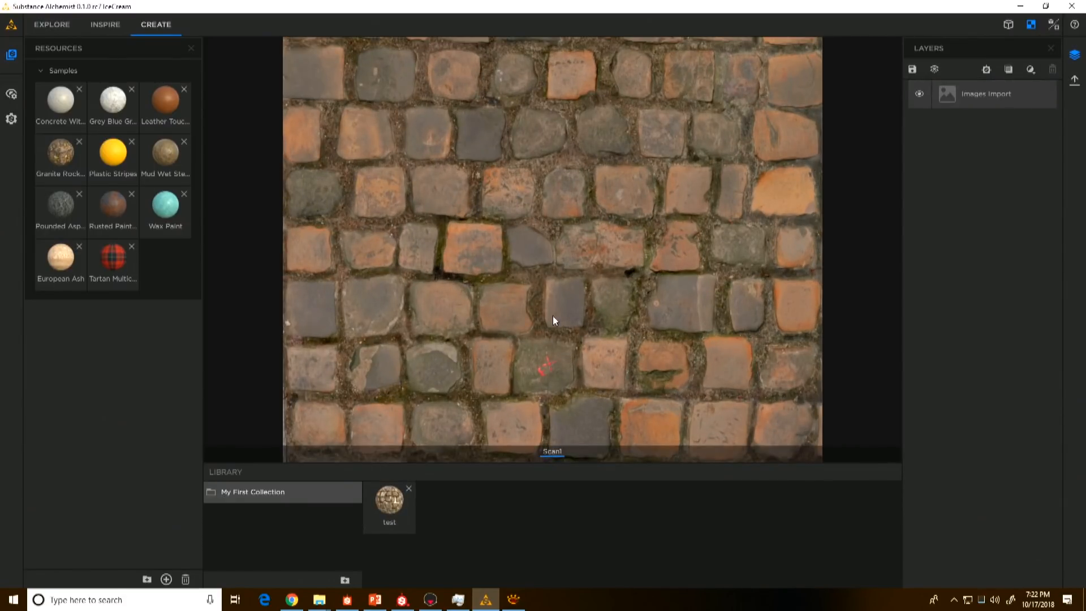
Step: Add a Clone Patch layer above Images Import with Match Target 0 and Match Radius 3.92
left_click(1031, 69)
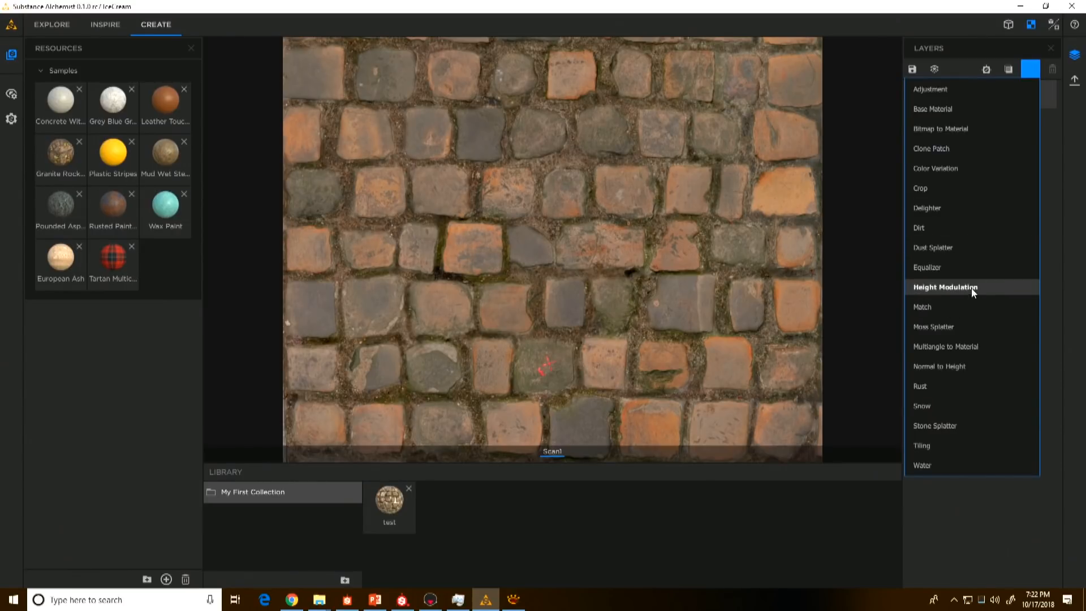
left_click(936, 148)
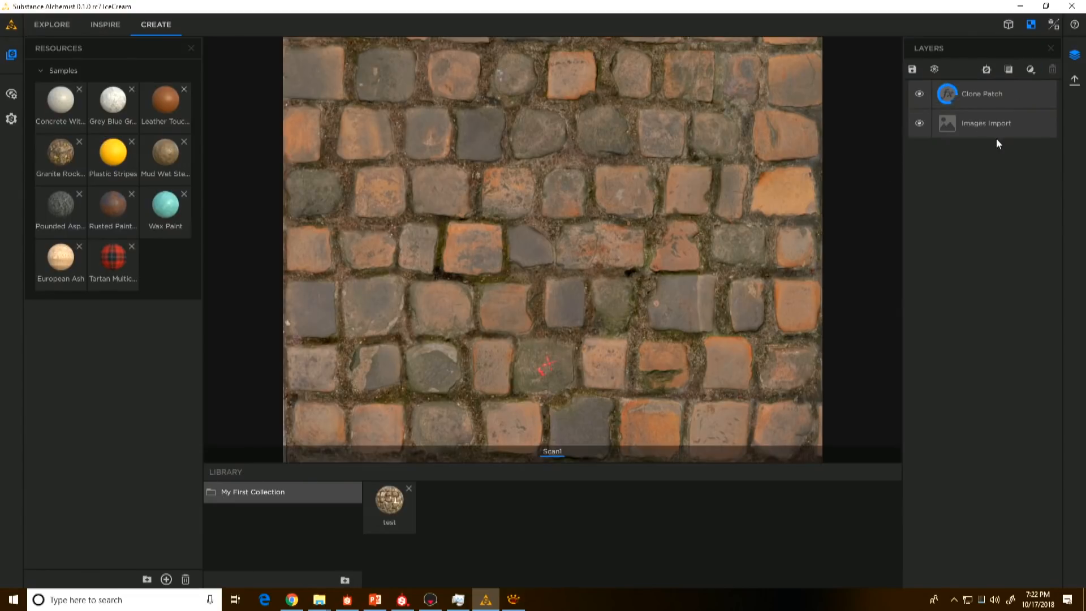
left_click(991, 94)
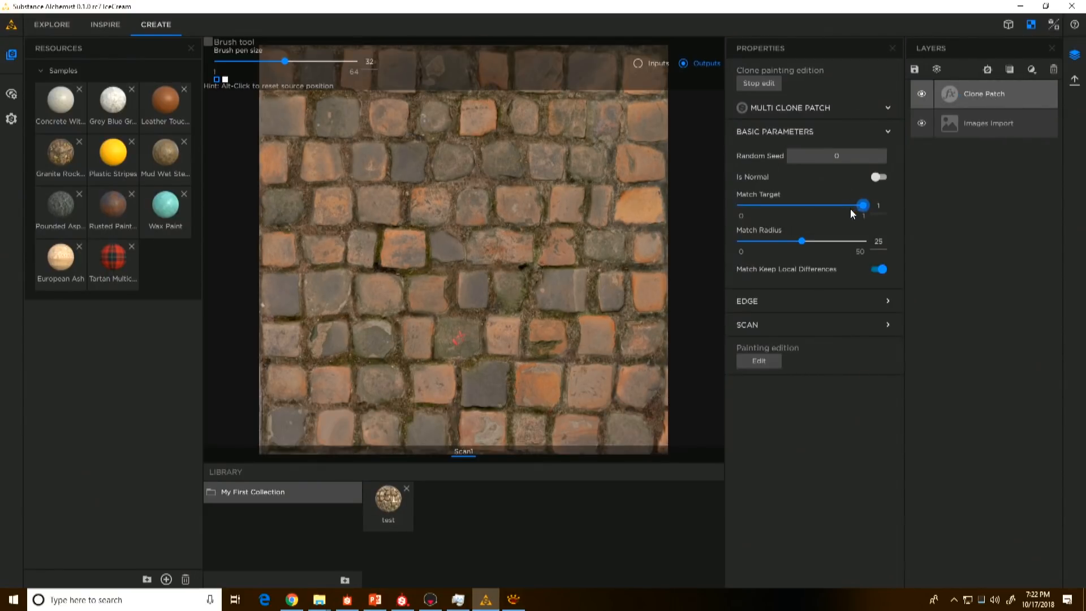
left_click_drag(861, 206, 739, 206)
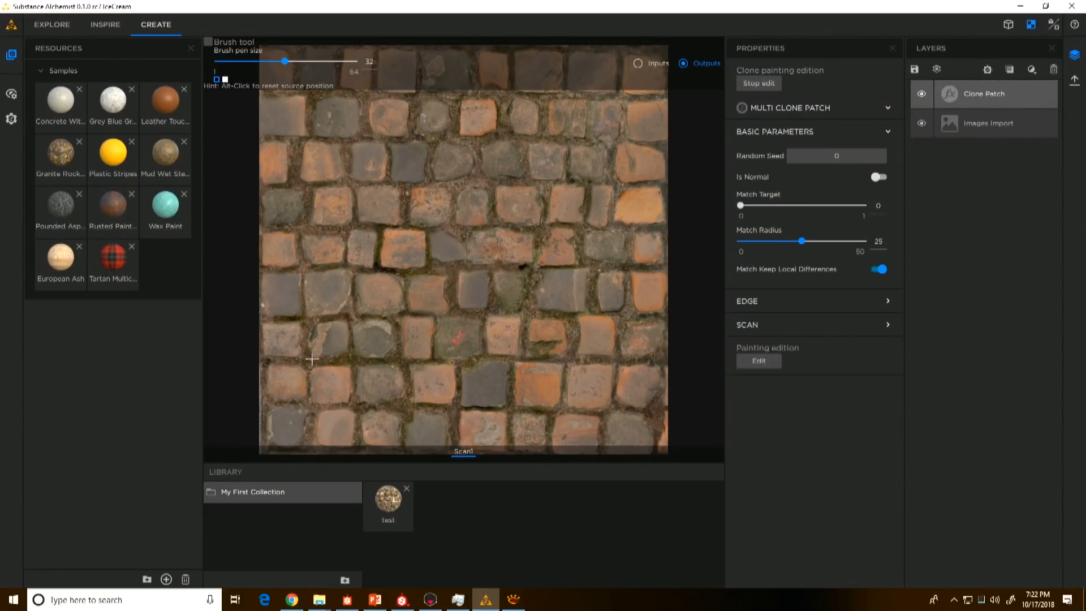
left_click_drag(801, 241, 755, 241)
left_click_drag(756, 241, 750, 241)
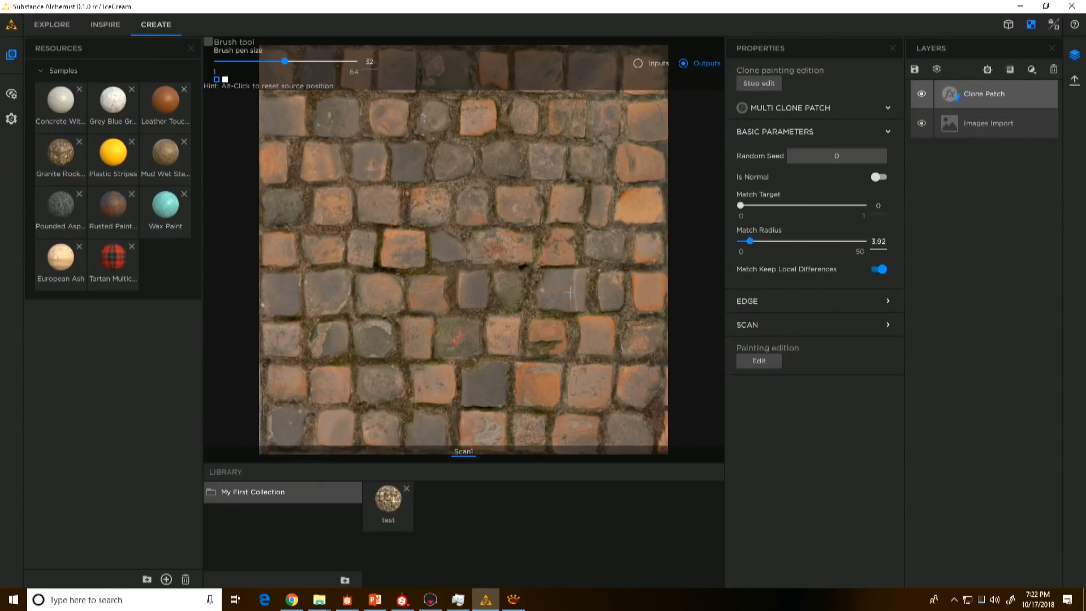
Step: Cover the red-marked stone with a clone patch, moving the source to a grey stone in an upper row
left_click(510, 291)
left_click(459, 339)
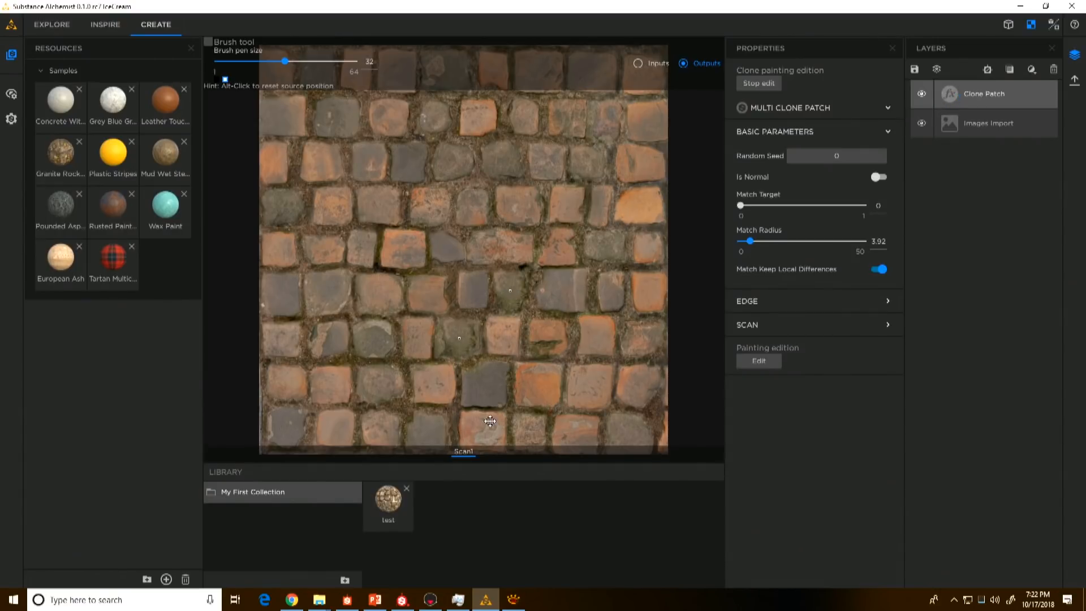
left_click(502, 159, "alt")
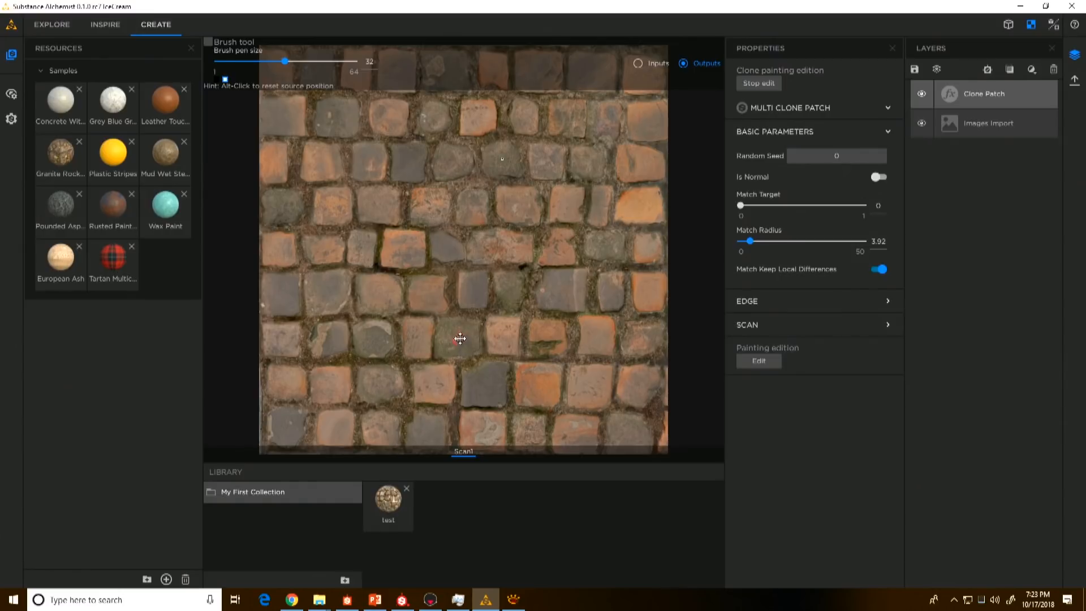
left_click(459, 338)
Step: Add a Bitmap to Material layer above Clone Patch and show the resulting material in the 3D view
left_click(1031, 69)
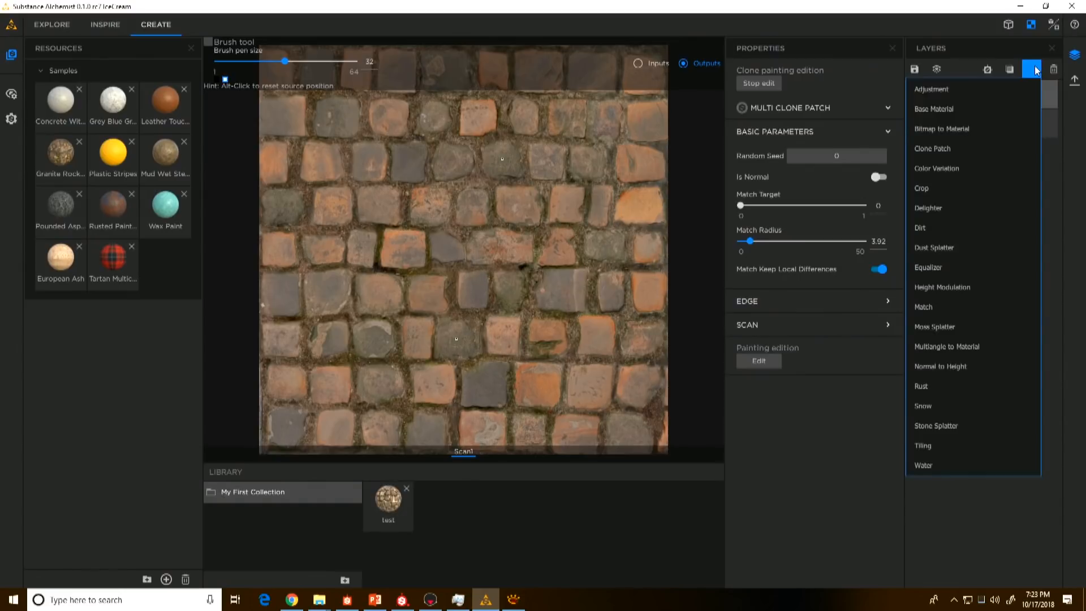
left_click(965, 130)
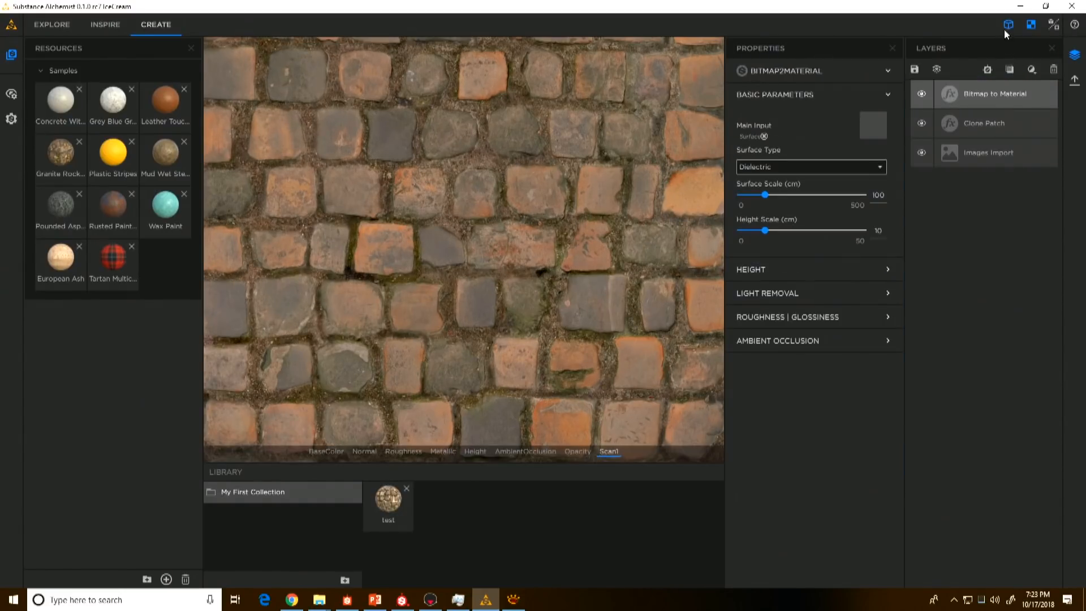
left_click(1007, 27)
left_click_drag(534, 314, 578, 260)
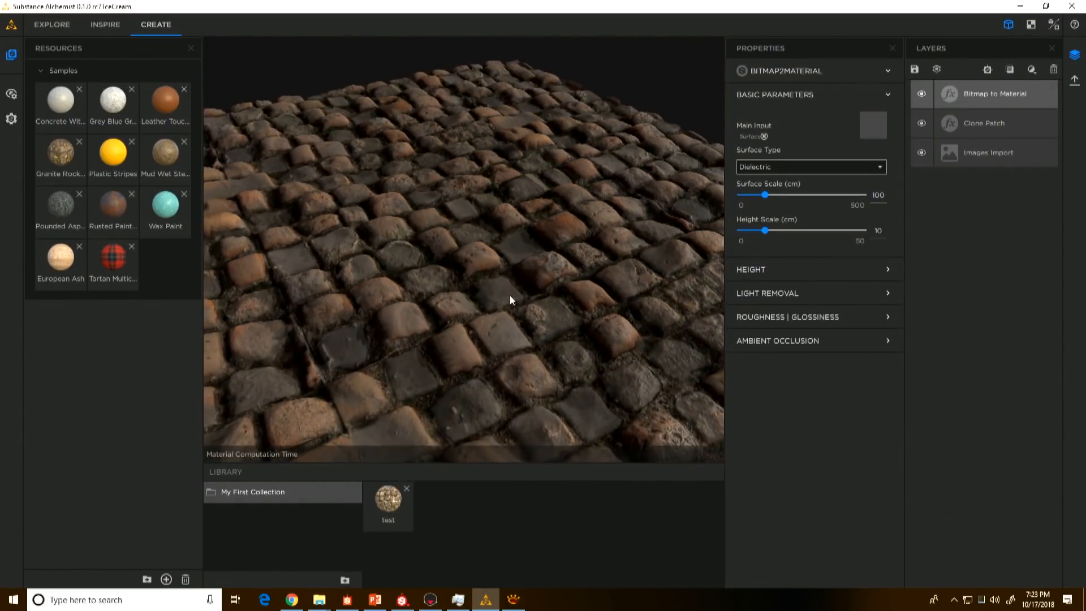
left_click_drag(510, 294, 460, 312)
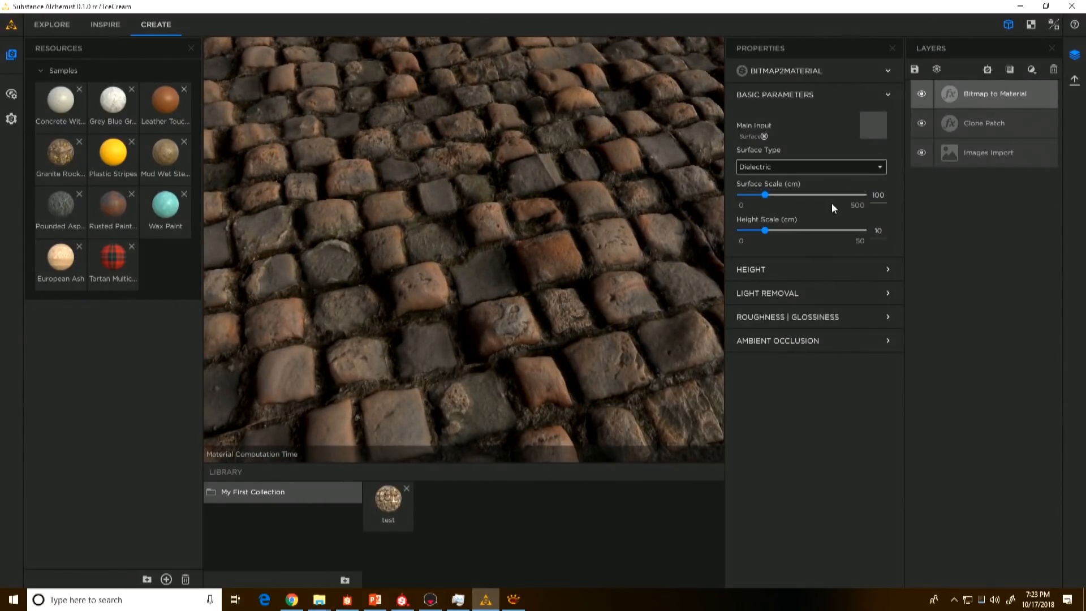
Step: Set the Large height details scale of the Bitmap to Material layer to -0.63
left_click(774, 270)
left_click_drag(825, 374, 785, 375)
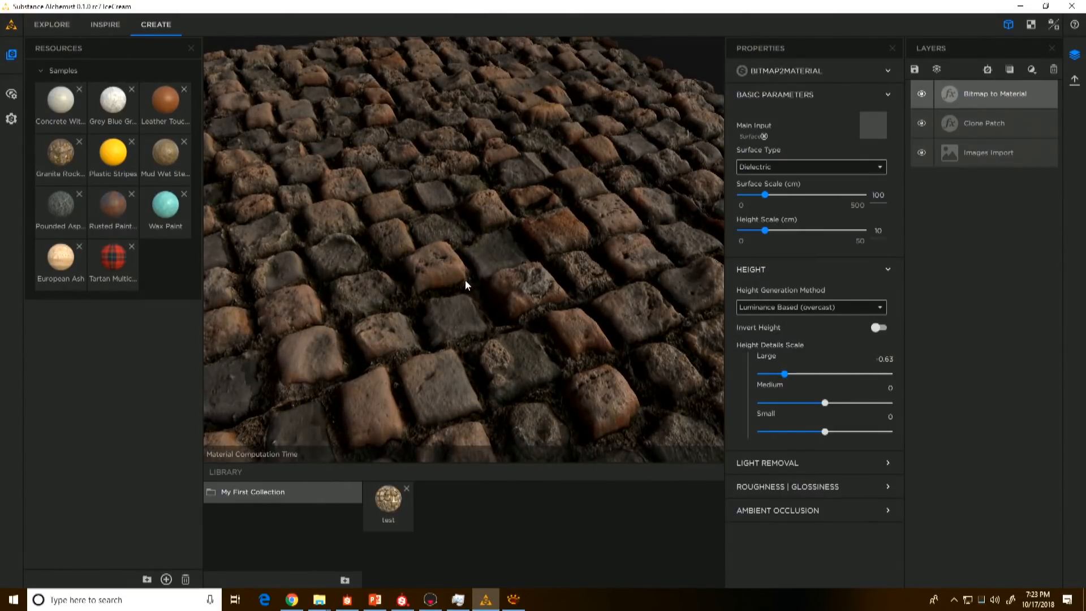
left_click_drag(465, 280, 349, 213)
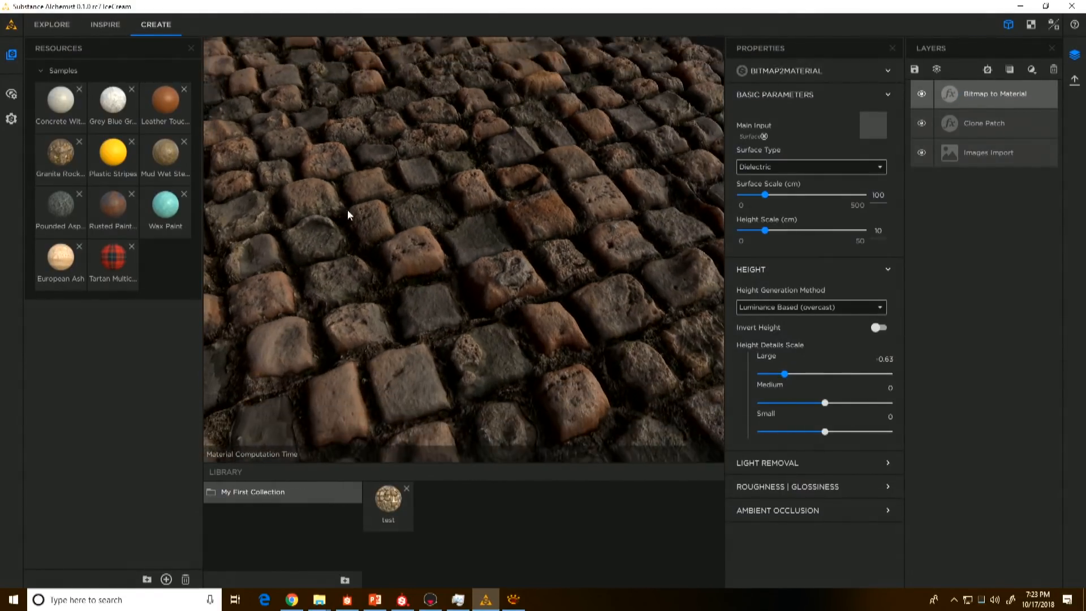
Step: Set the viewer shader's displacement amplitude to 0.16
left_click(11, 93)
left_click(69, 172)
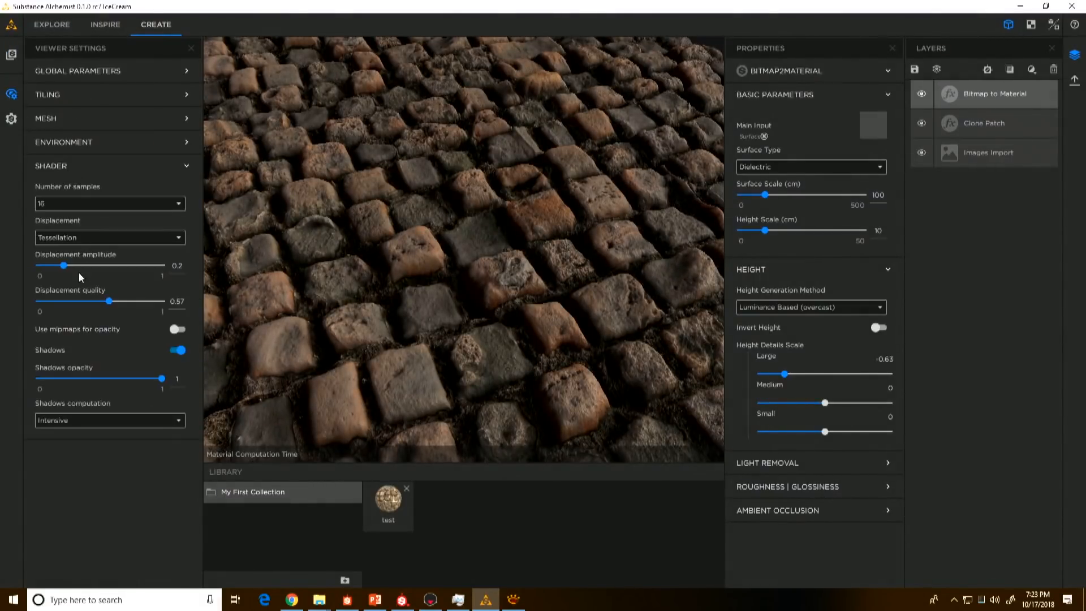
left_click_drag(63, 266, 59, 267)
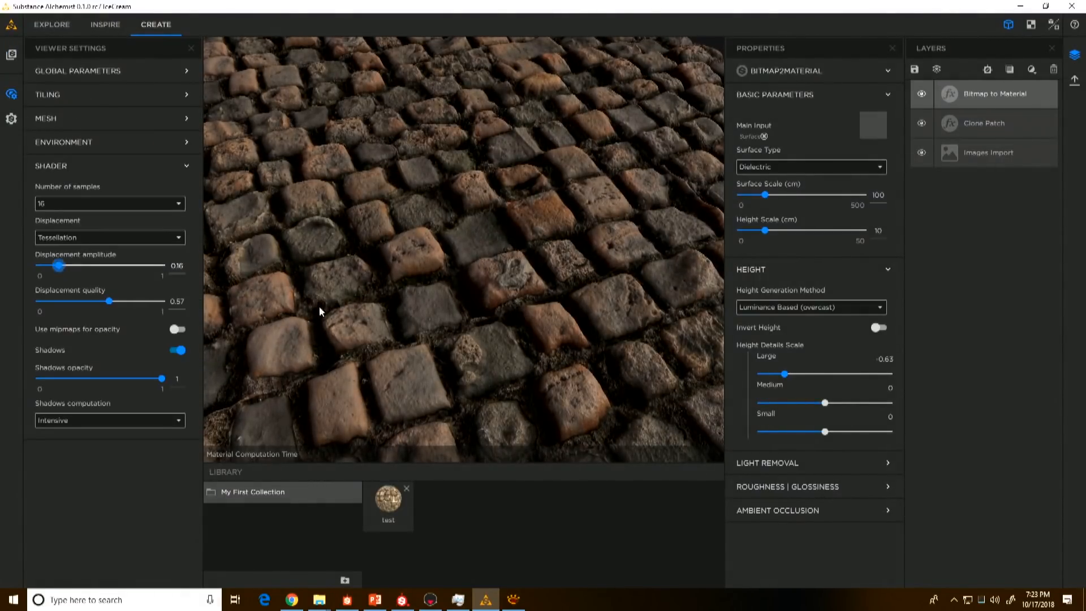
left_click_drag(588, 276, 573, 294)
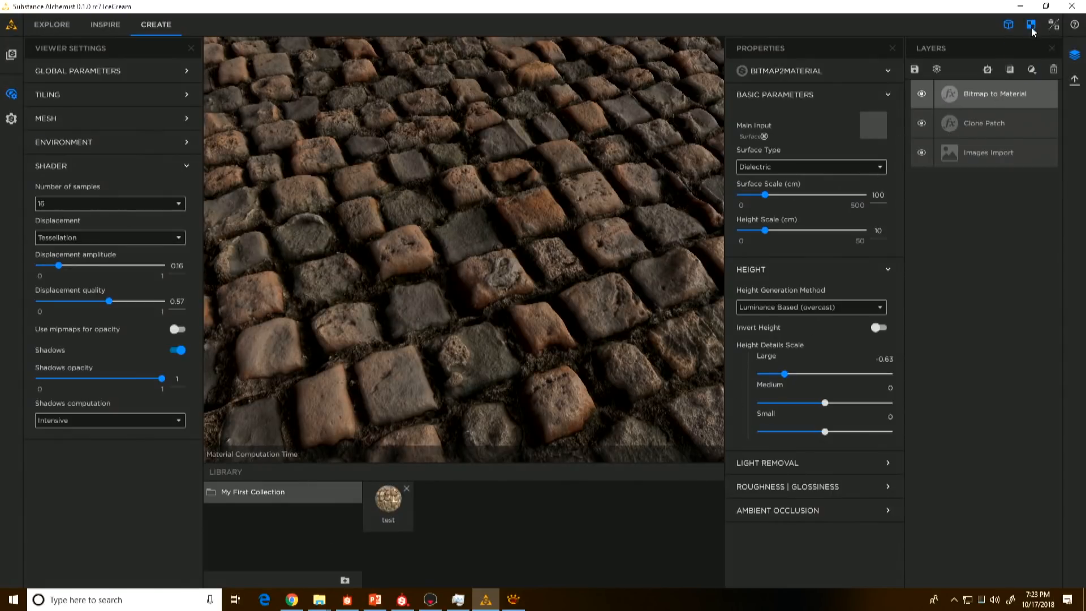
Step: Show the 3D and 2D views side by side, and hide the viewer settings and layer properties
left_click(1055, 26)
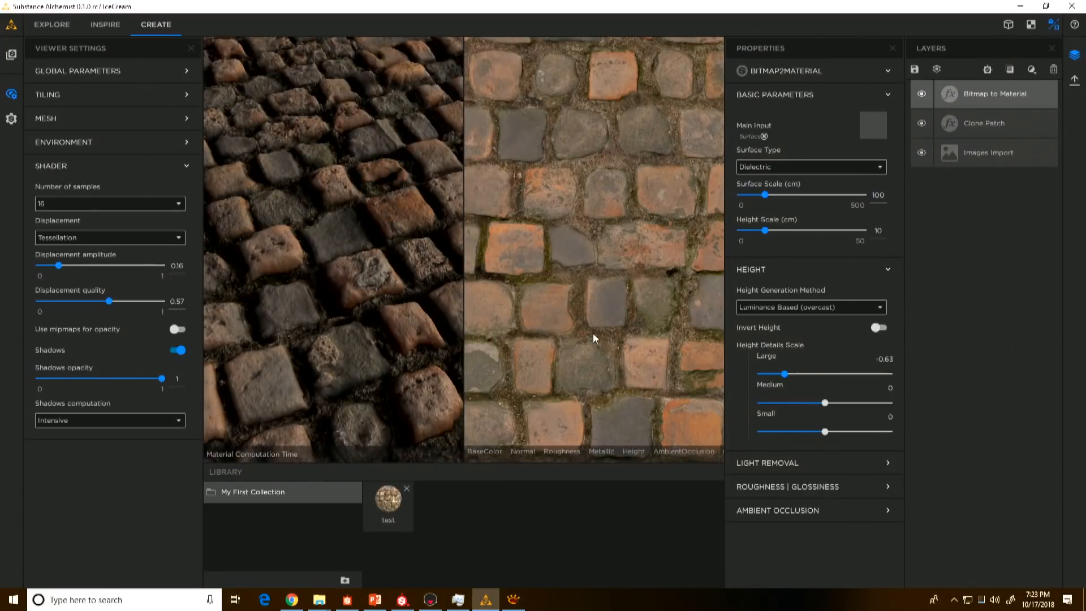
left_click(191, 48)
left_click(892, 47)
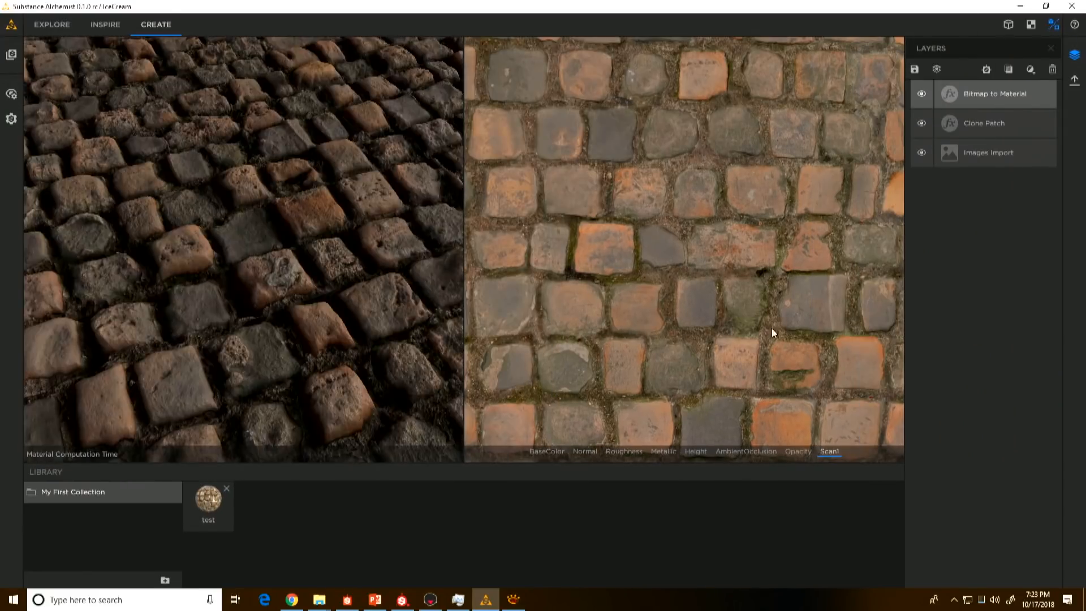
Step: Examine the stones up close in the 2D view, from the Scan1 image to the BaseColor map
scroll(748, 347, "up", 2)
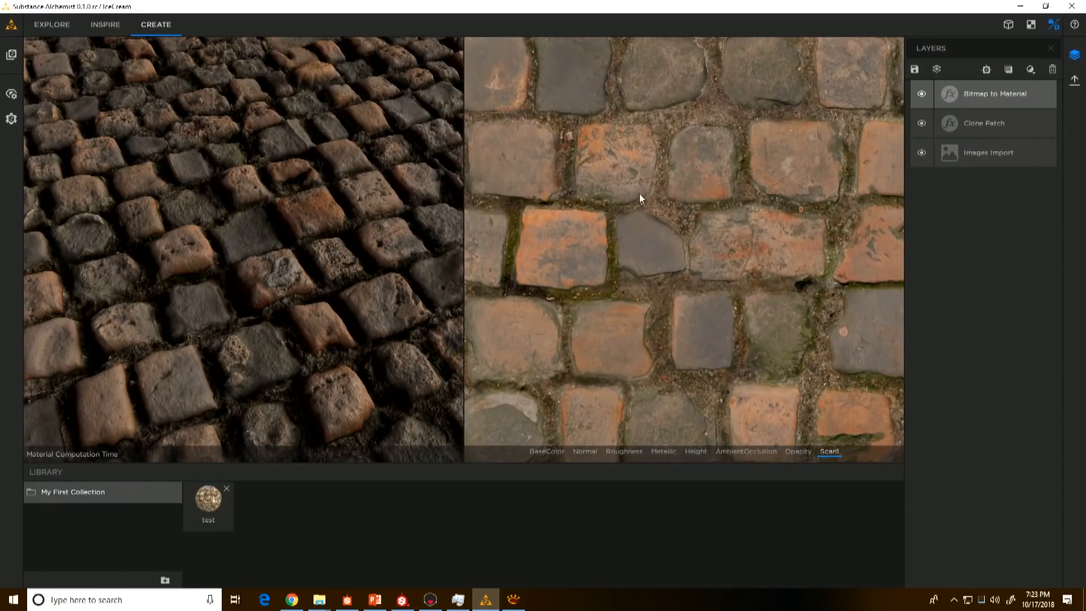
scroll(755, 281, "up", 1)
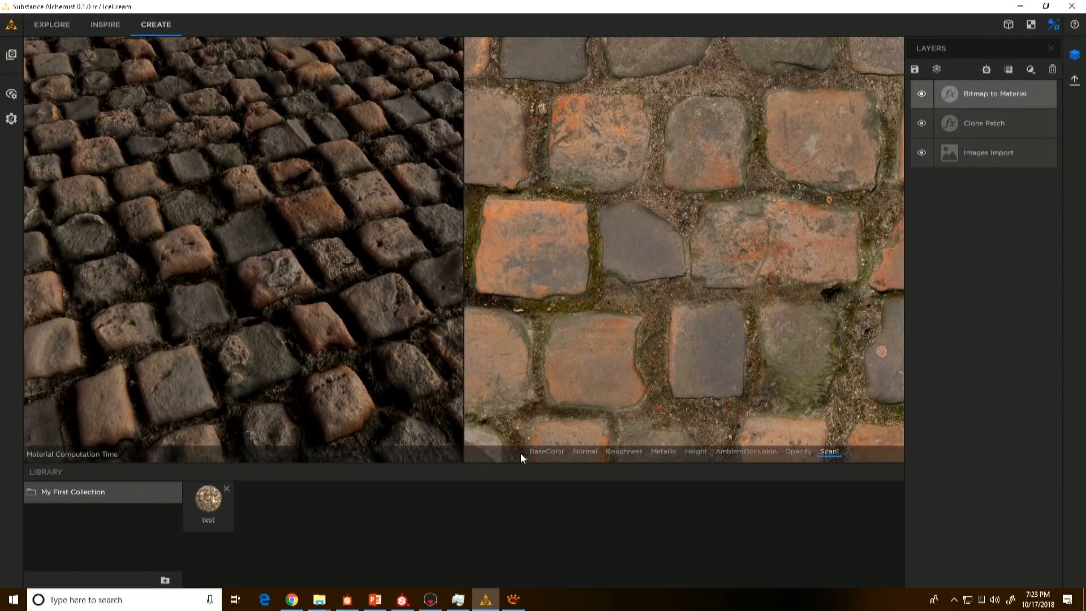
left_click(548, 451)
middle_click_drag(709, 325, 515, 257)
middle_click_drag(598, 294, 573, 314)
middle_click_drag(755, 371, 697, 138)
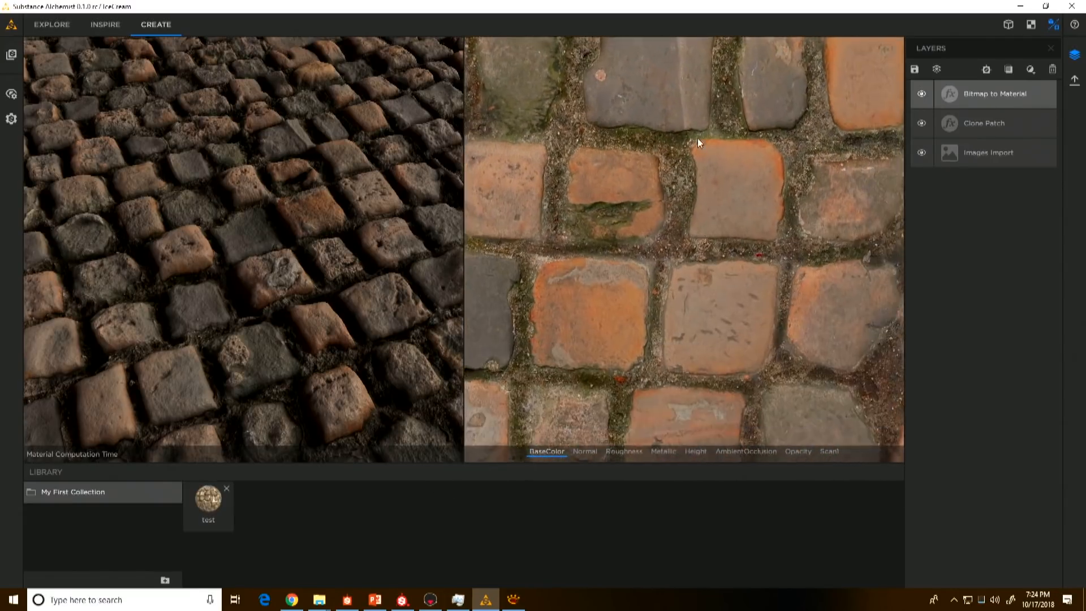
middle_click_drag(703, 391, 761, 214)
middle_click_drag(666, 294, 784, 473)
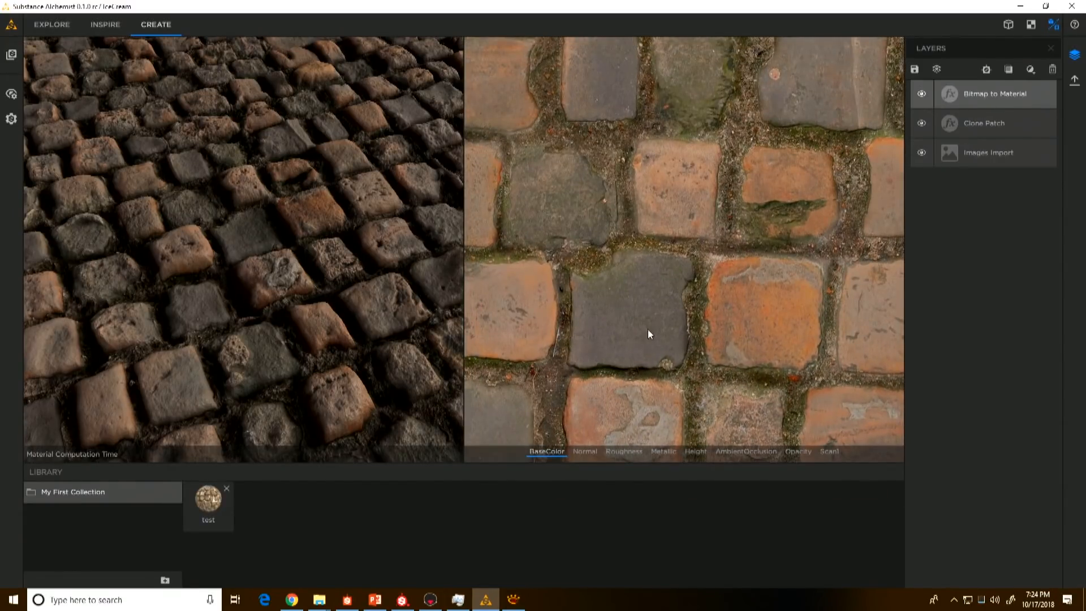
middle_click_drag(649, 333, 670, 334)
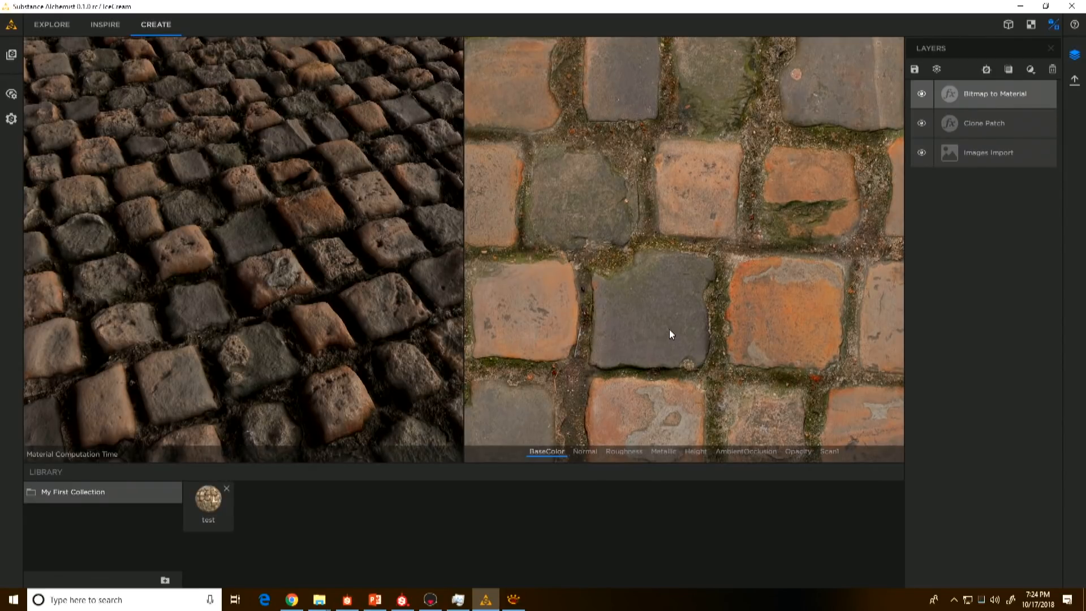
Step: Add a Delighter filter above the Bitmap to Material layer to remove the baked lighting from the cobblestones
middle_click_drag(643, 359, 667, 363)
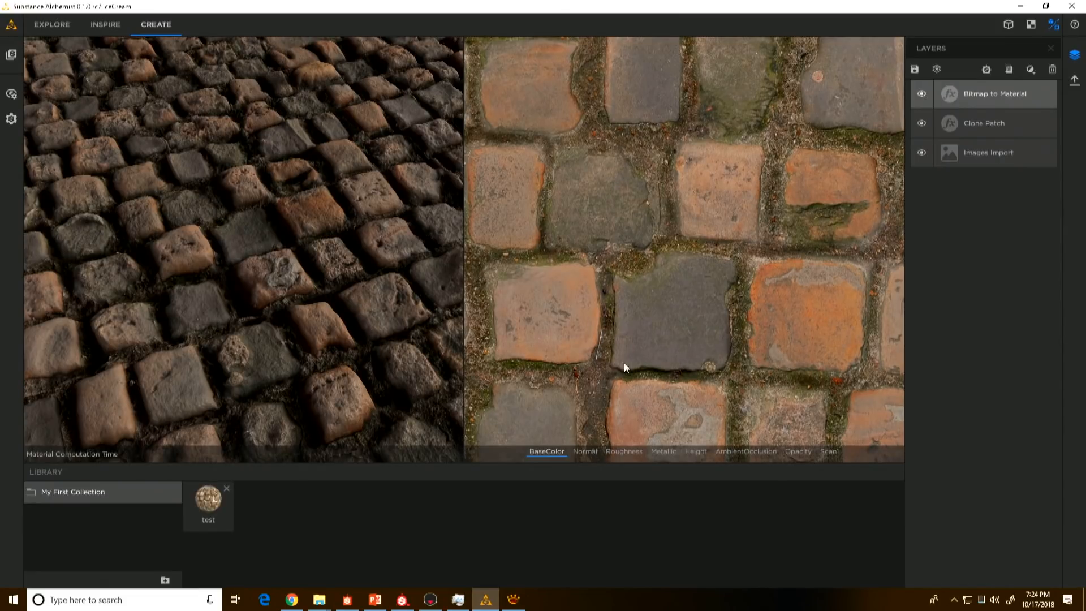
middle_click_drag(619, 264, 632, 287)
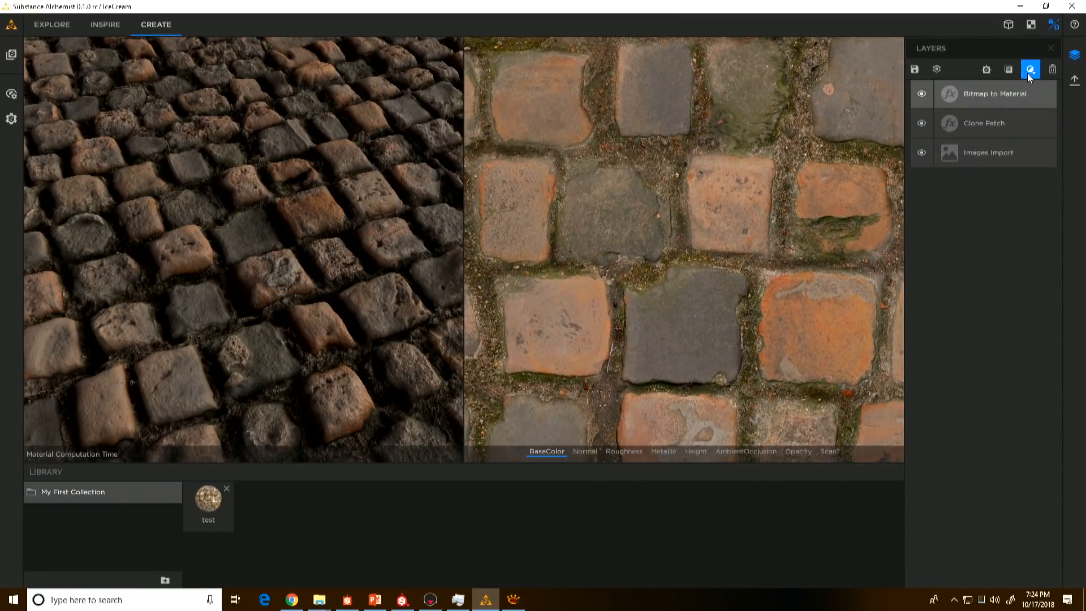
mouse_move(278, 264)
left_mouse_down()
mouse_move(279, 294)
mouse_move(279, 266)
left_mouse_up()
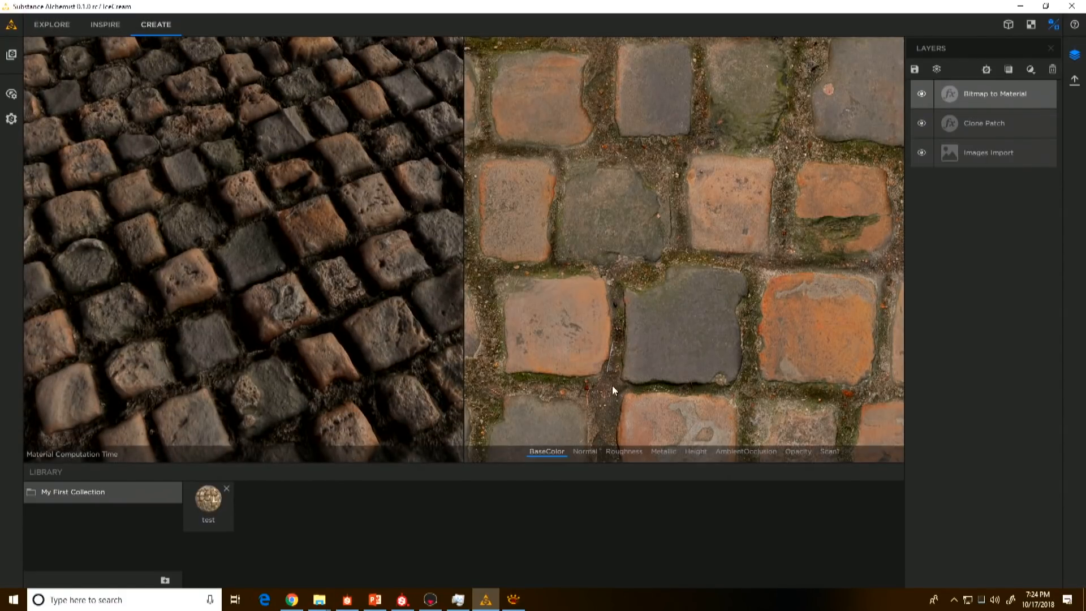
left_click(1031, 69)
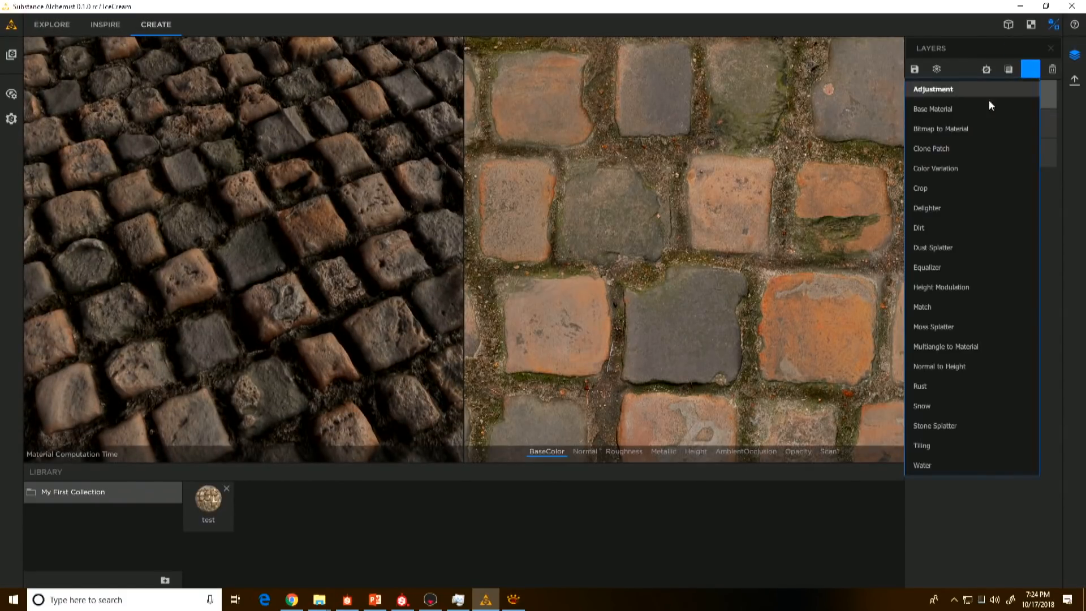
left_click(932, 209)
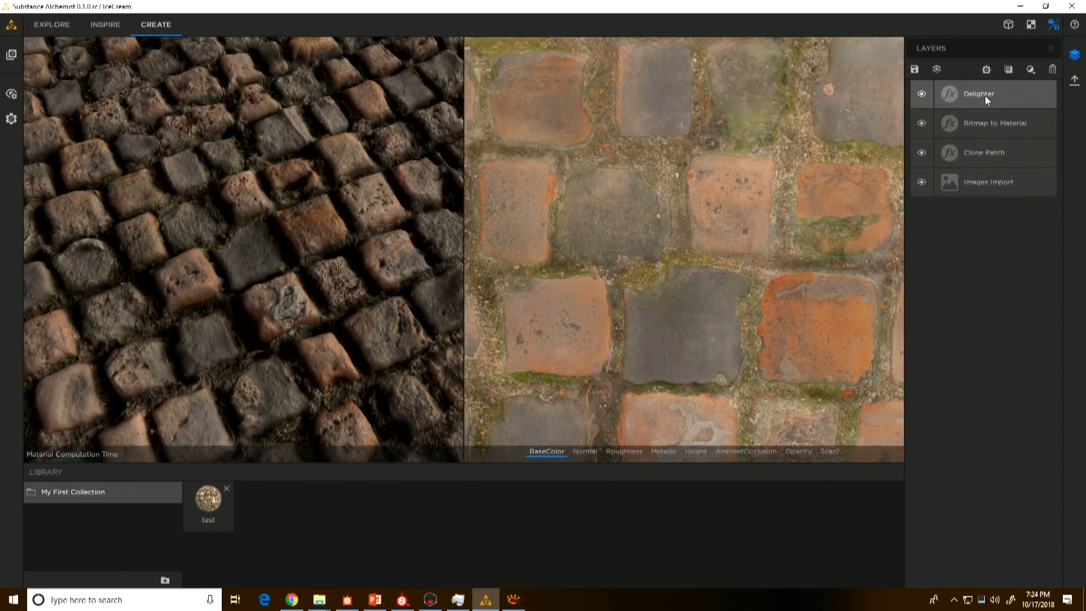
Step: Compare the delighted BaseColor map with the original Scan1 image in the 2D view, up close and as a whole
middle_click_drag(773, 314, 842, 341)
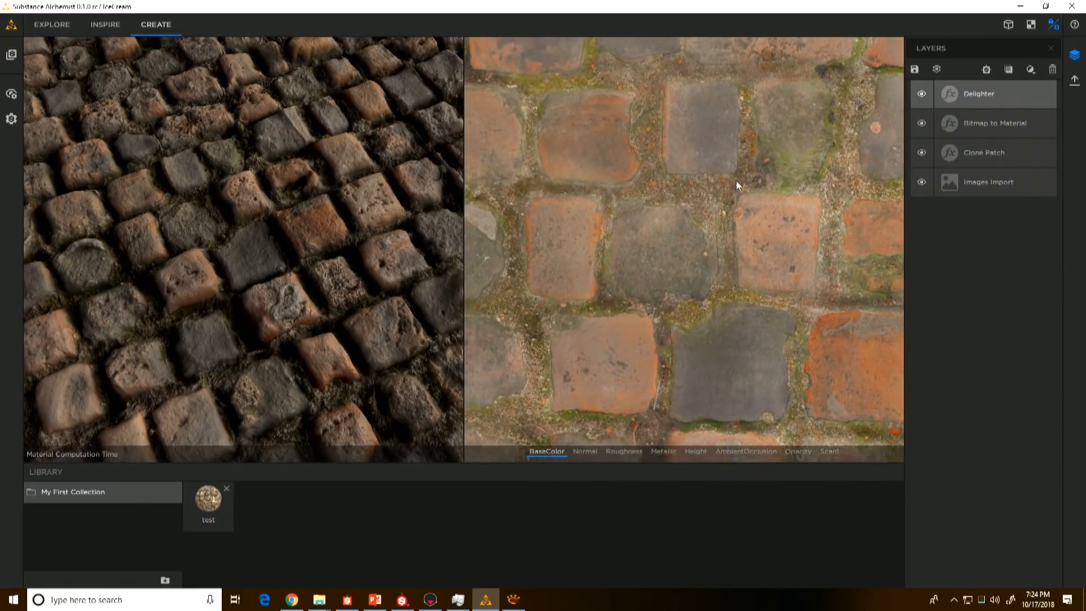
middle_click_drag(736, 182, 762, 432)
middle_click_drag(766, 327, 720, 413)
left_click(835, 452)
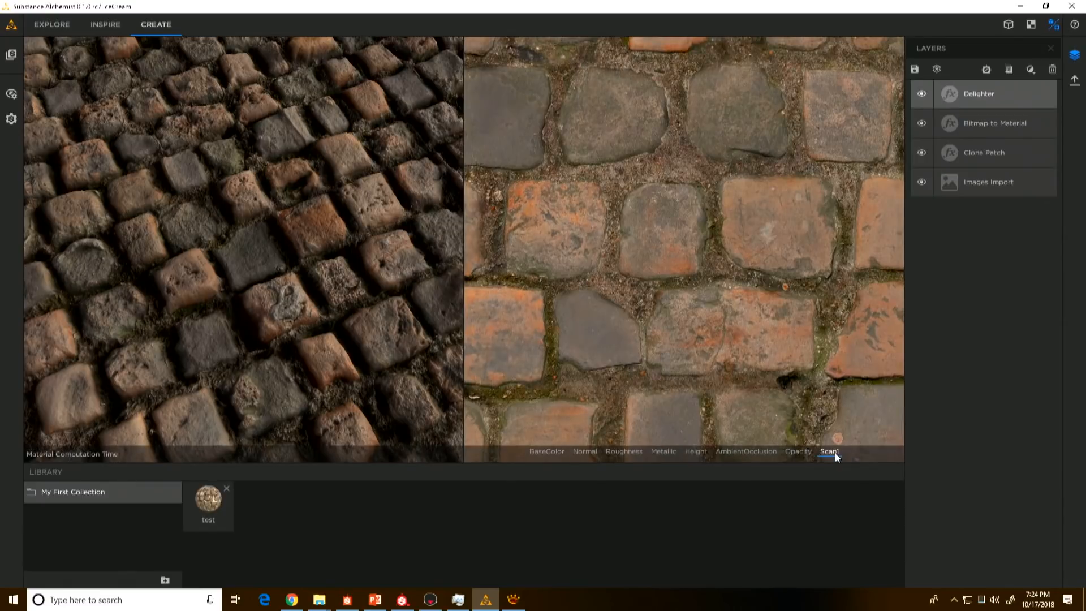
left_click(557, 450)
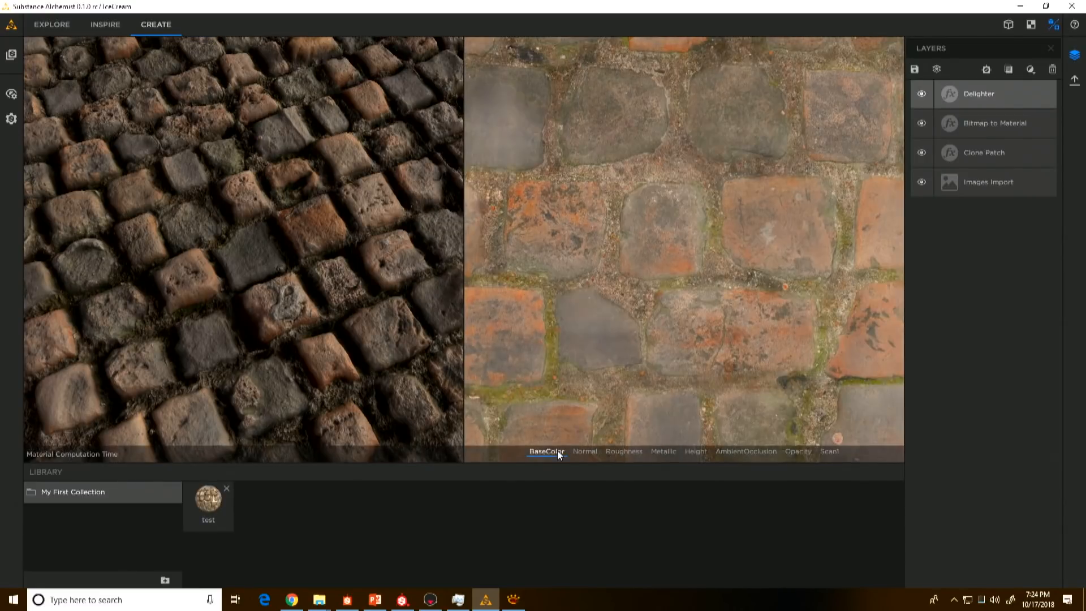
left_click(834, 451)
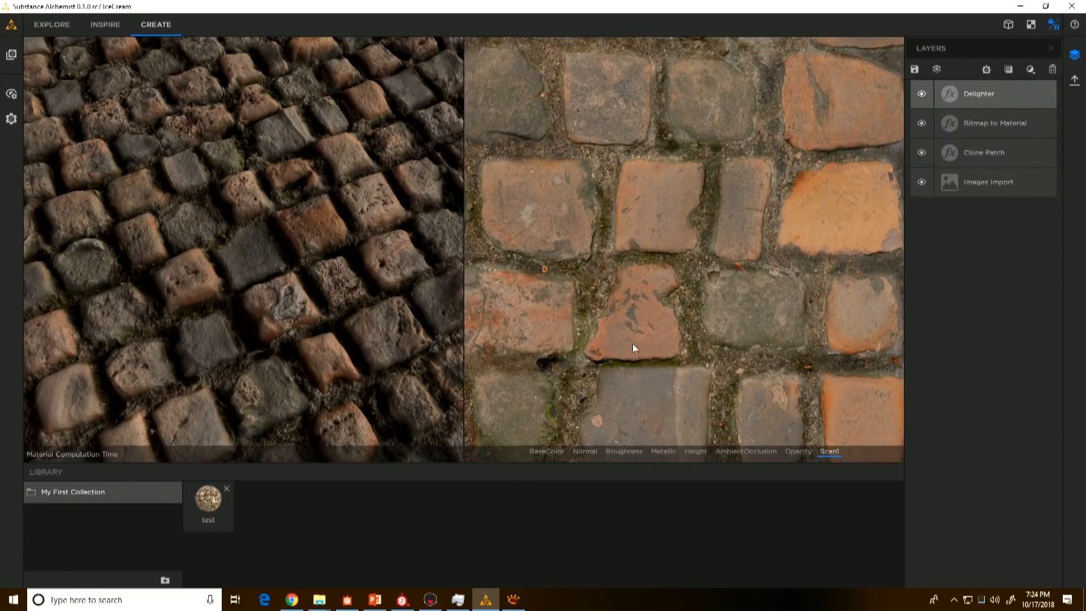
left_click(547, 450)
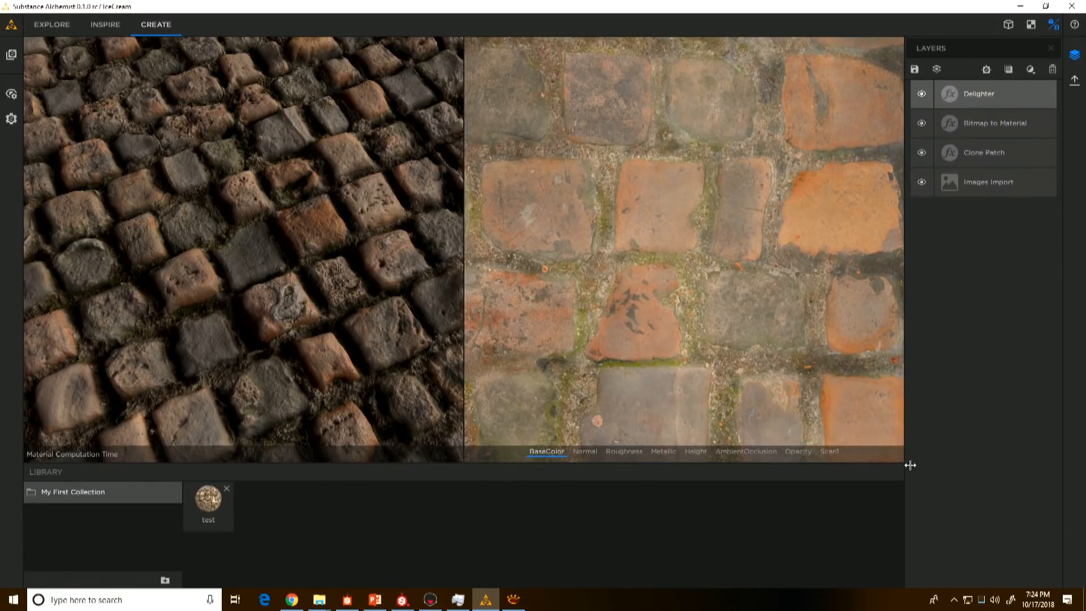
left_click(827, 452)
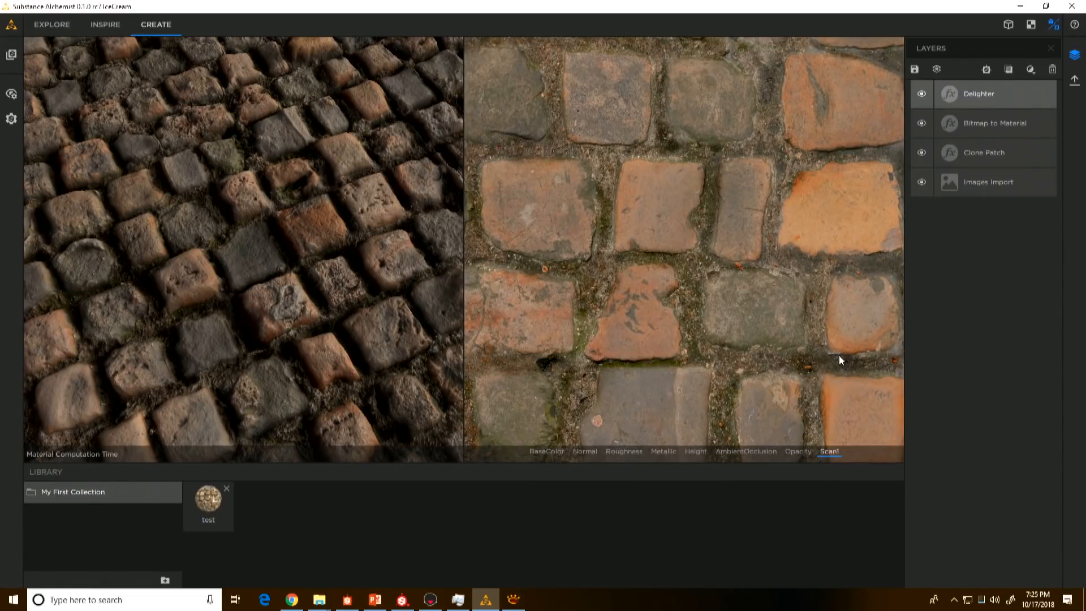
left_click(545, 451)
scroll(696, 306, "down", 3)
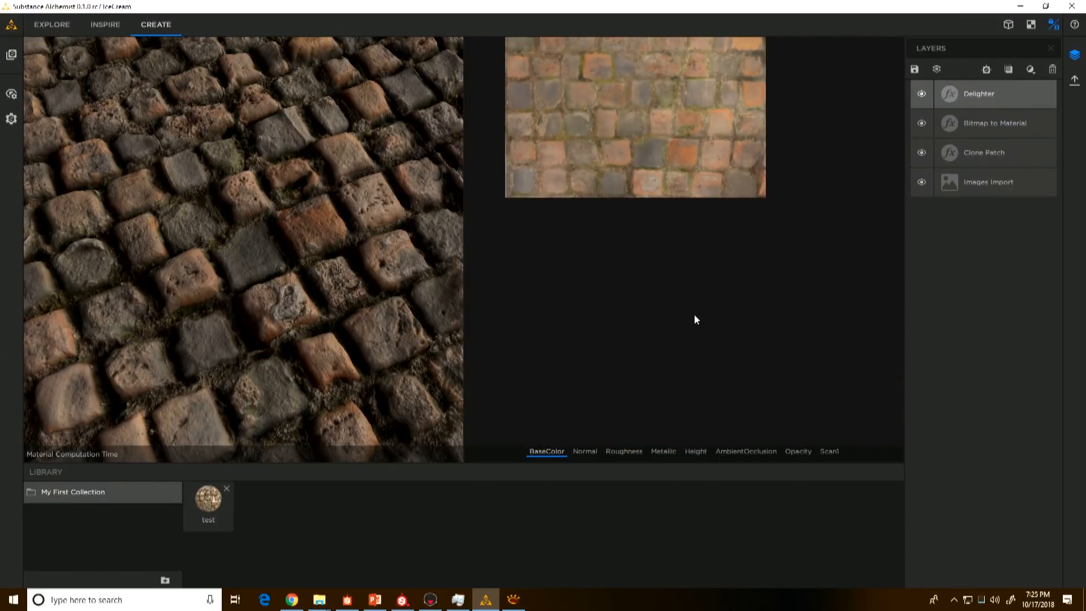
middle_click_drag(615, 141, 640, 310)
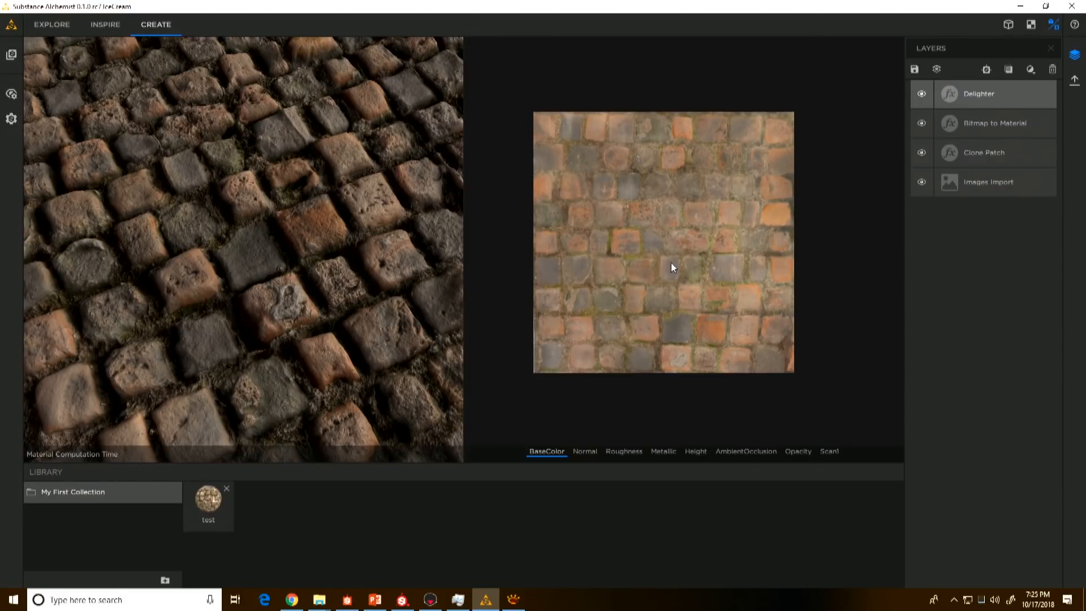
Step: Show only the 3D view and add the chipped cracked concrete substance archive from the SD2018 folder as a blended layer on top
left_click(1008, 25)
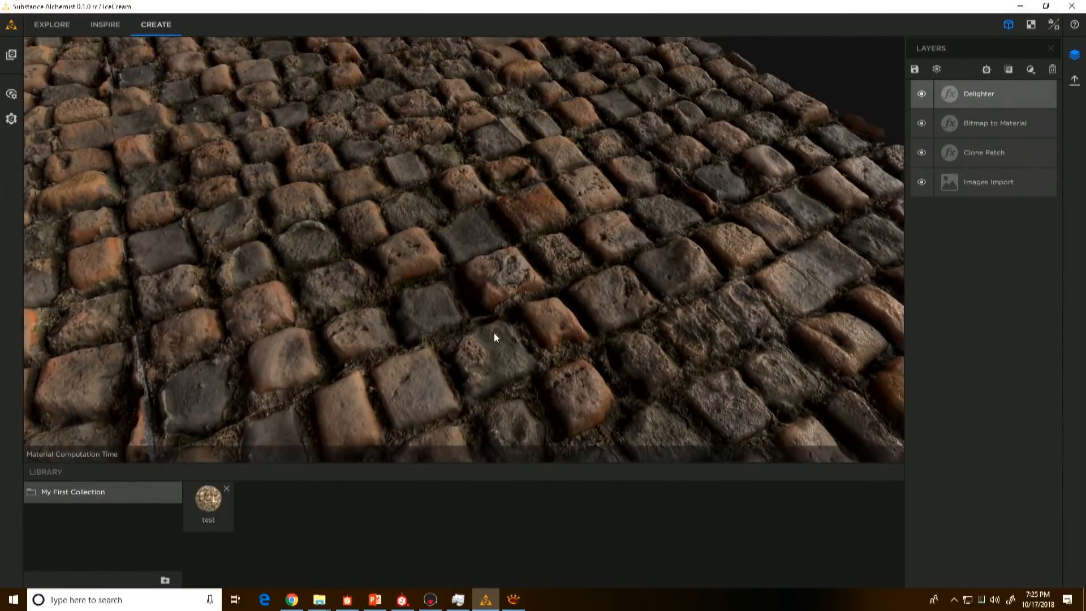
left_click_drag(495, 335, 571, 397)
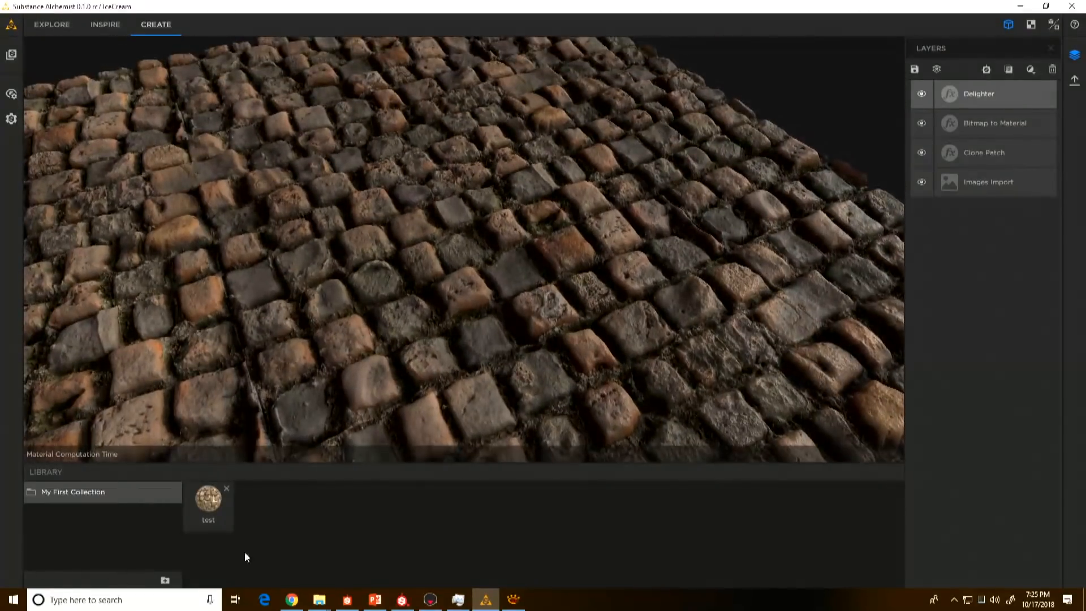
mouse_move(319, 599)
left_click(266, 548)
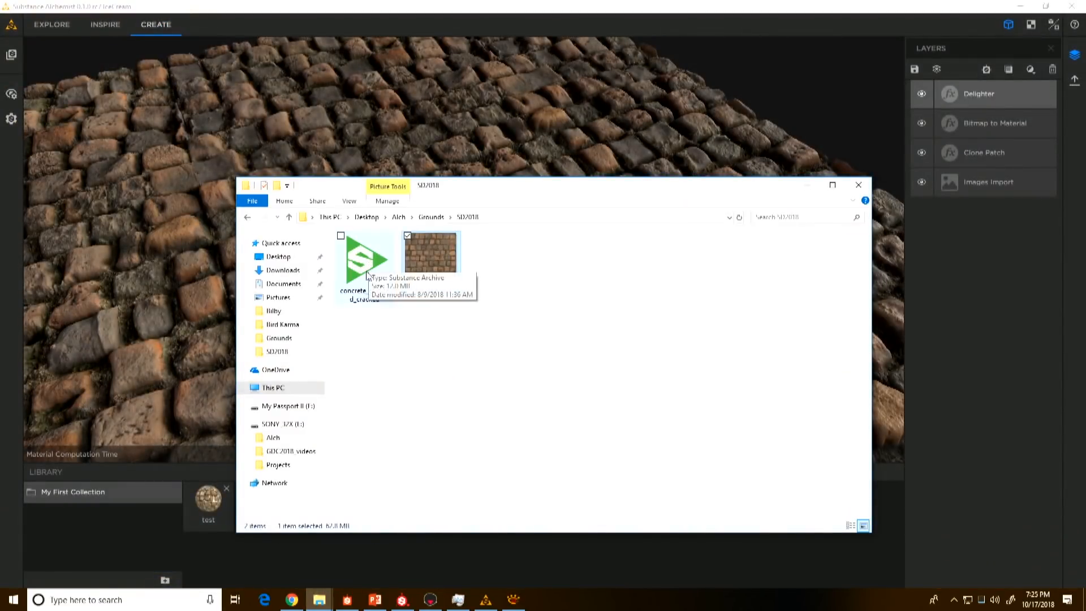
left_click_drag(369, 266, 442, 124)
left_click(459, 34)
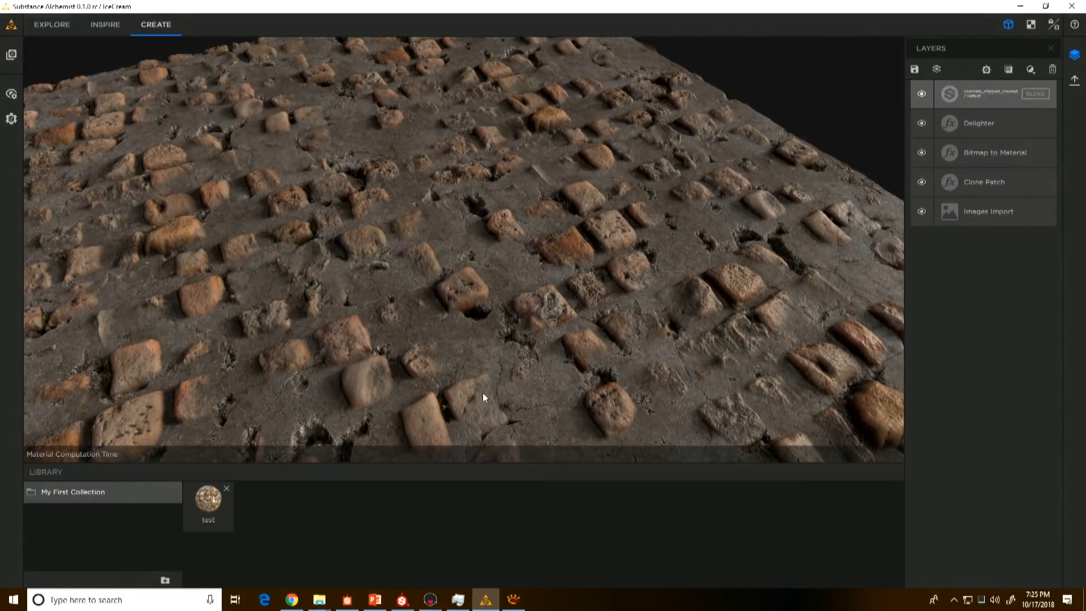
left_click_drag(442, 285, 429, 292)
right_click_drag(428, 292, 557, 278, "shift")
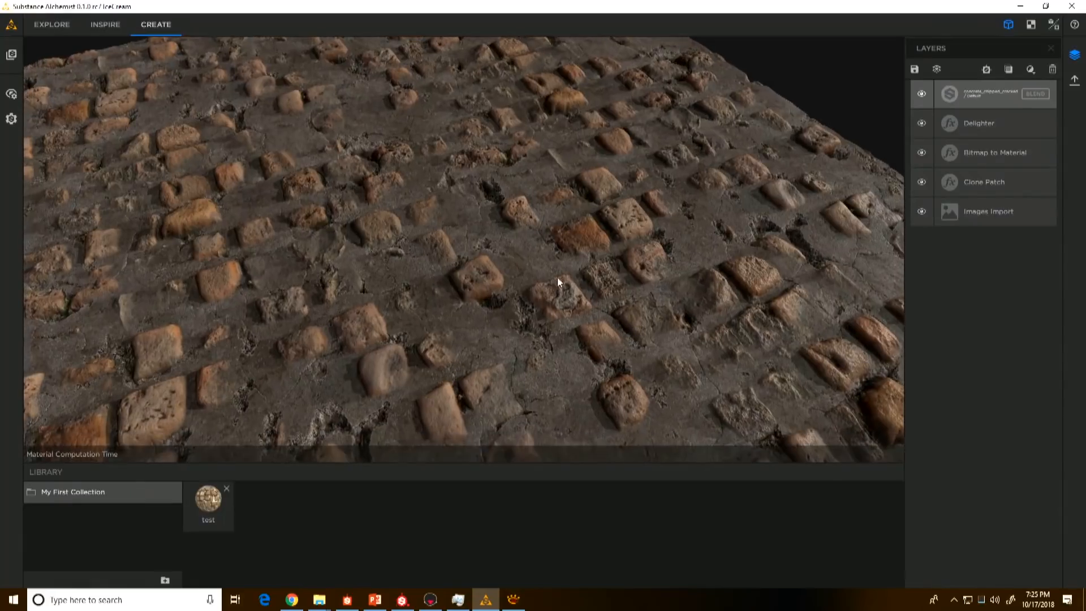
Step: Open the concrete layer's blend properties, keep the Height Blend method, and set the Height Offset to 0.5
left_click(985, 93)
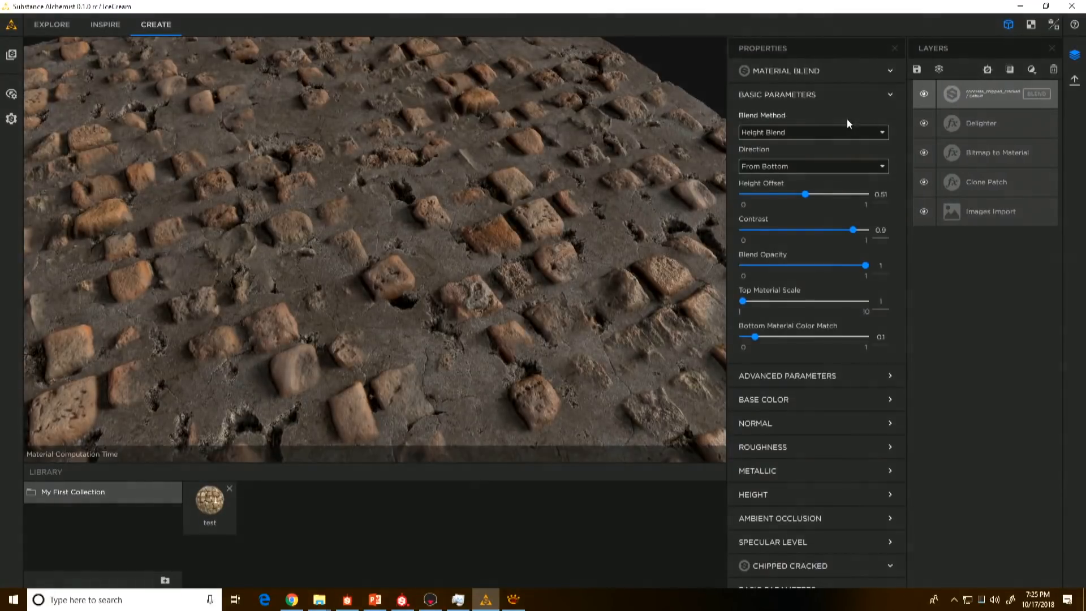
left_click(820, 132)
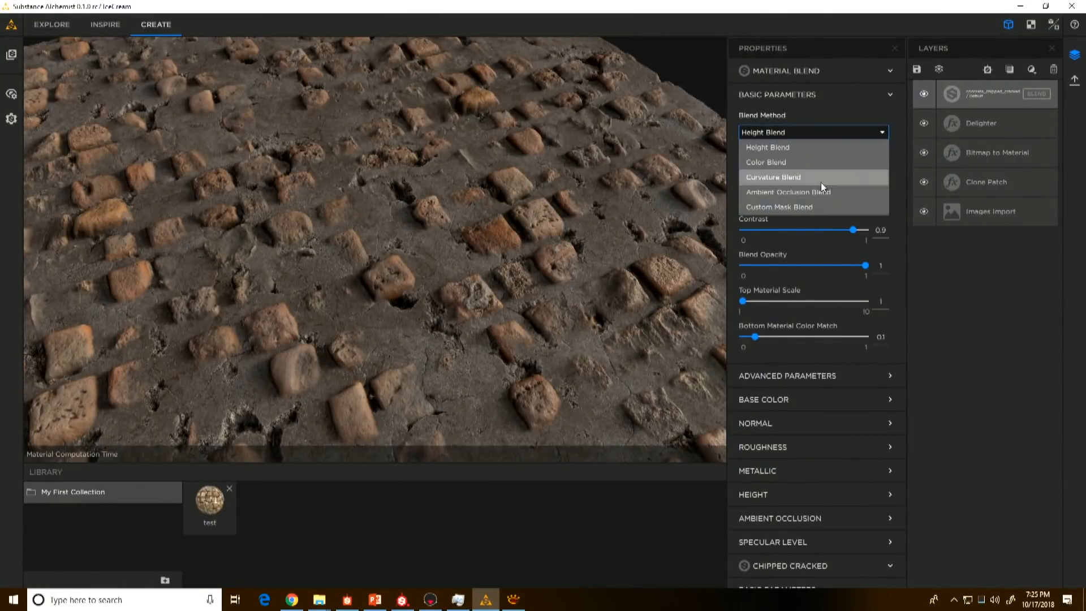
left_click(782, 134)
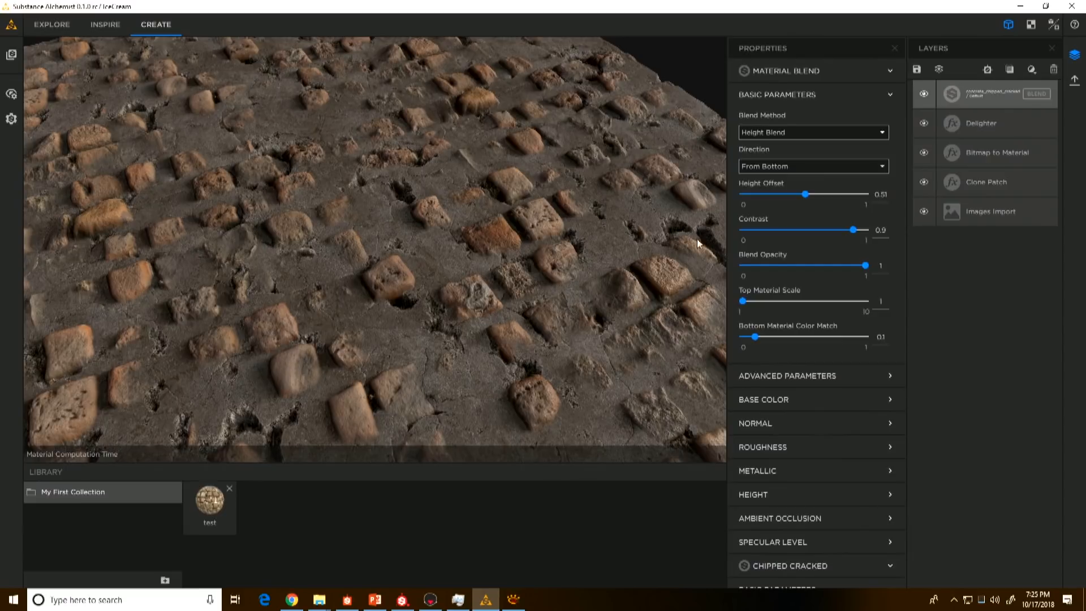
mouse_move(805, 194)
left_mouse_down()
mouse_move(781, 196)
mouse_move(815, 193)
mouse_move(782, 192)
mouse_move(805, 195)
left_mouse_up()
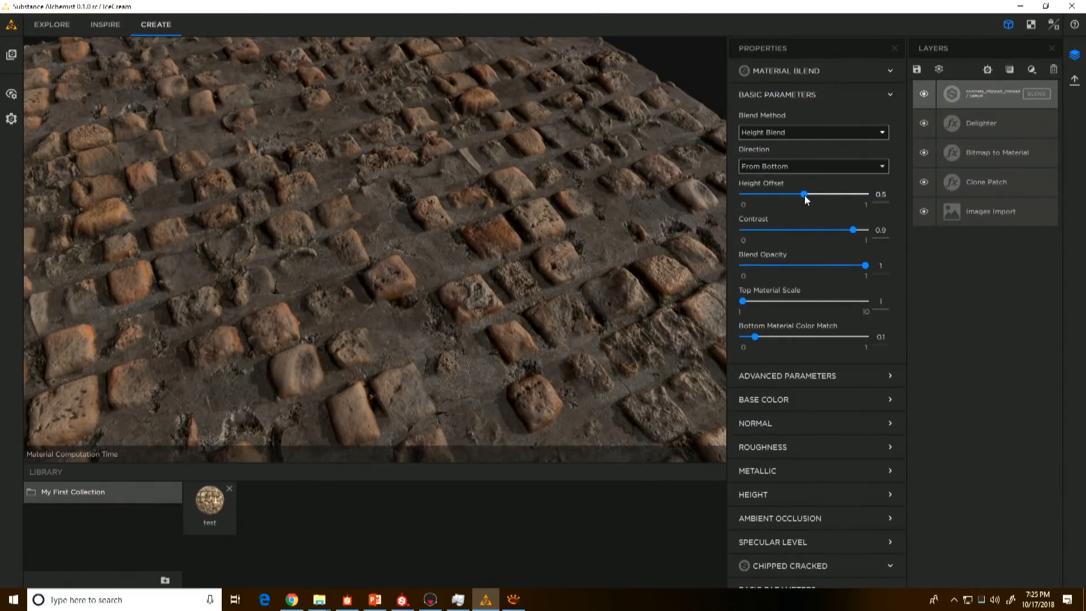
Step: Set the Destroyed Concrete Level to 0.54 in the Chipped Cracked advanced parameters
scroll(843, 413, "down", 2)
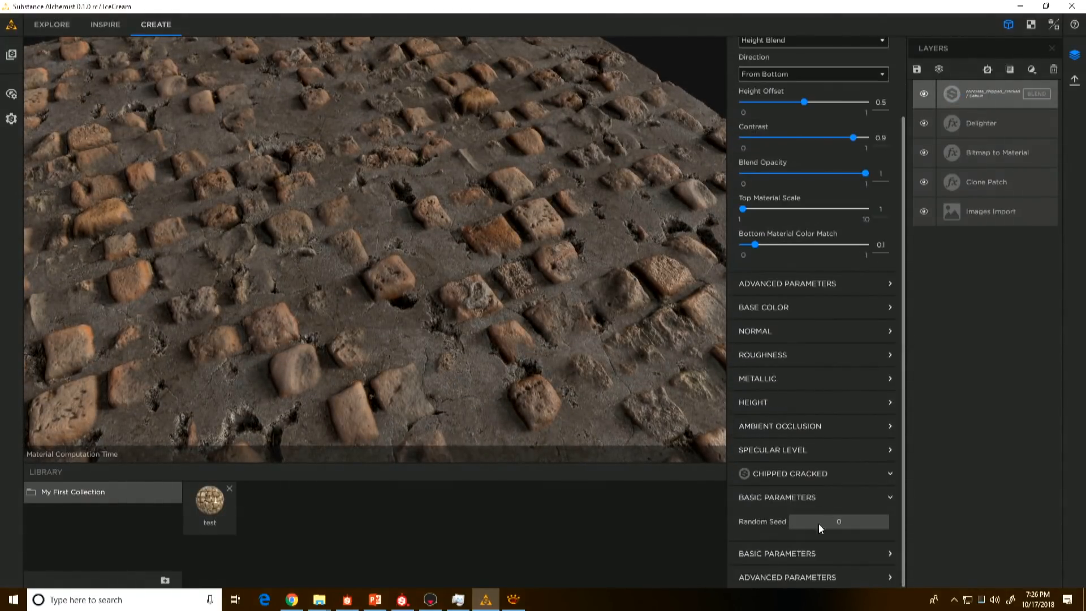
left_click(793, 573)
scroll(792, 565, "down", 7)
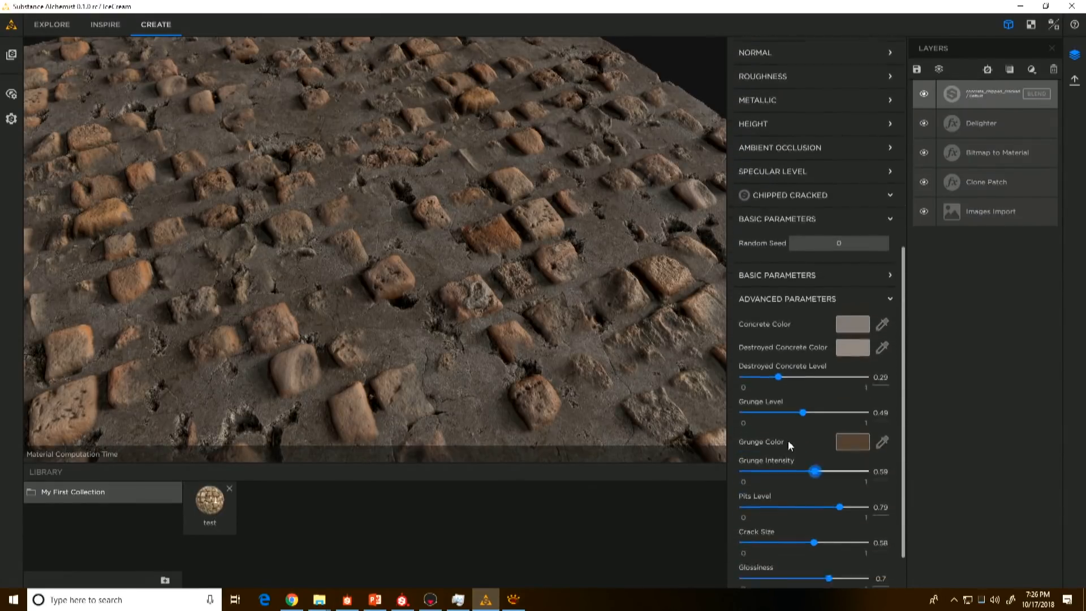
left_click_drag(778, 338, 812, 336)
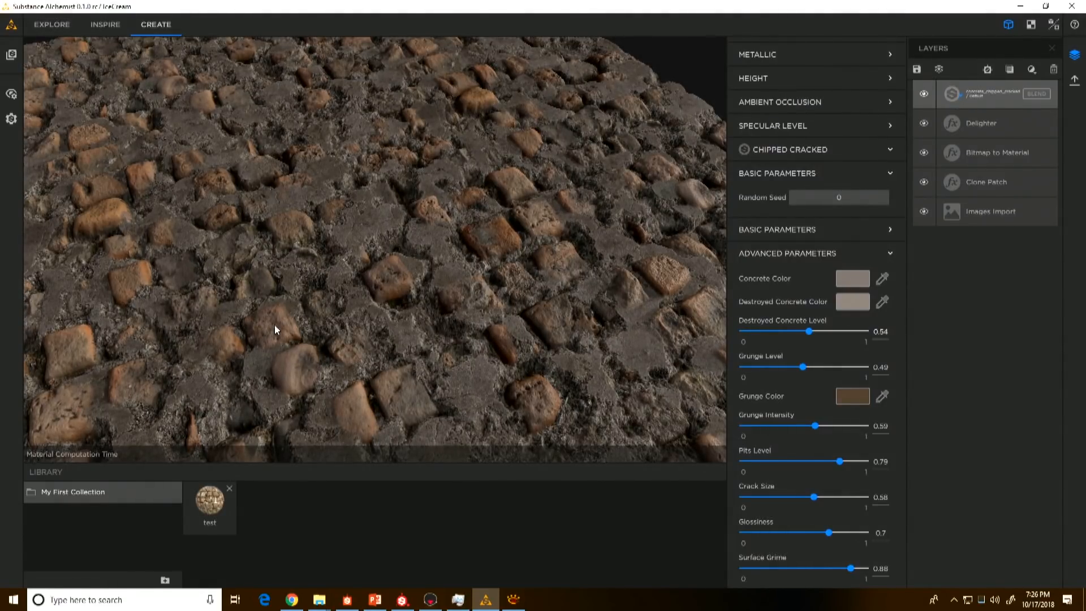
Step: Lower the Height Offset of the concrete's material blend to 0.33 so more cobblestones emerge
scroll(815, 218, "up", 7)
scroll(813, 213, "up", 1)
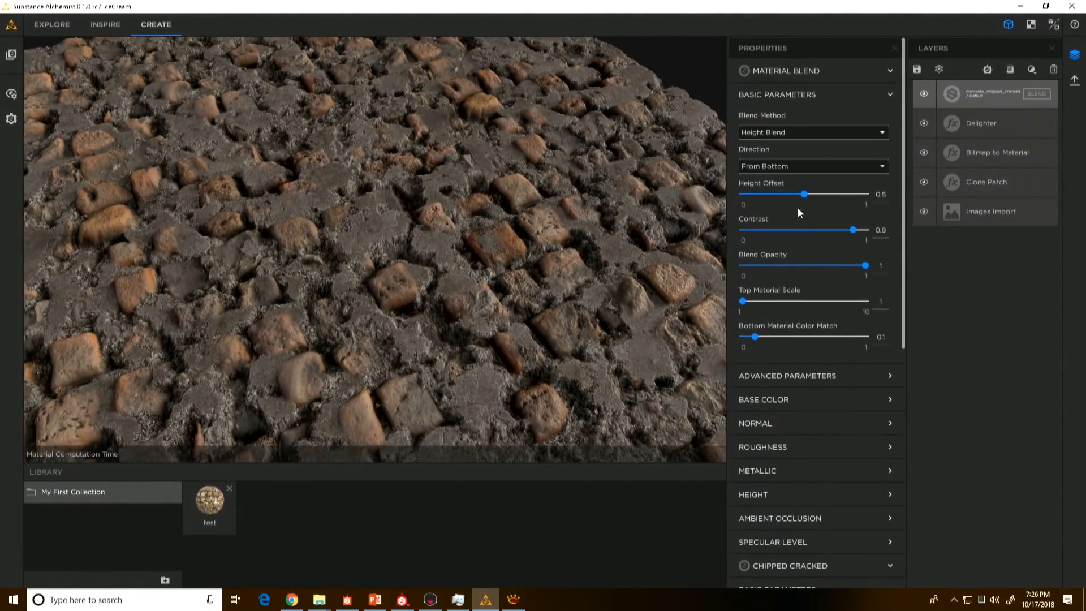
left_click_drag(804, 194, 785, 197)
mouse_move(411, 328)
left_mouse_down()
mouse_move(439, 325)
mouse_move(430, 325)
left_mouse_up()
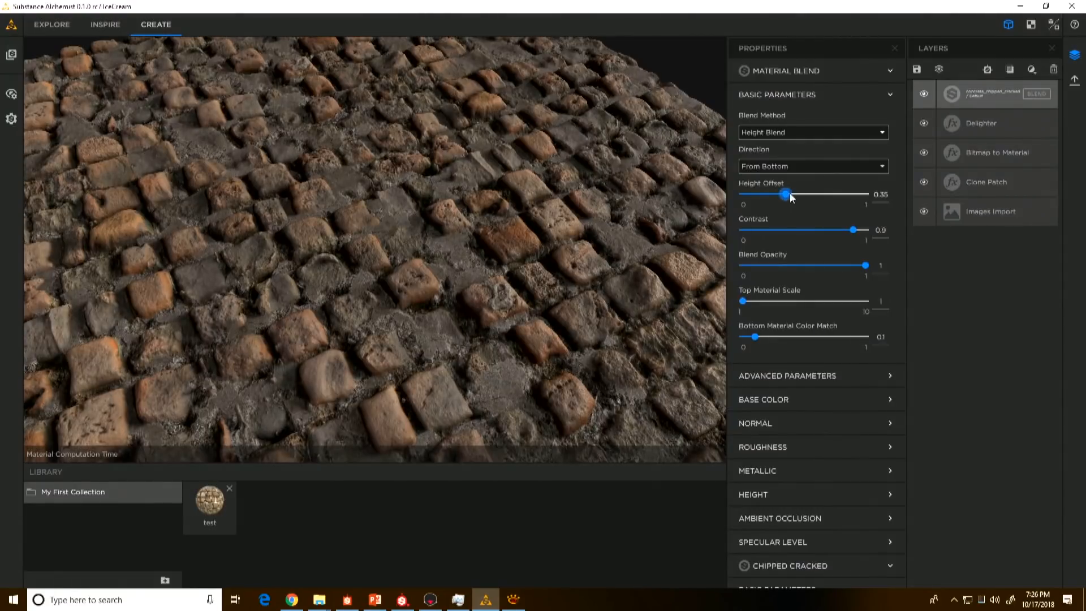
left_click_drag(786, 195, 783, 195)
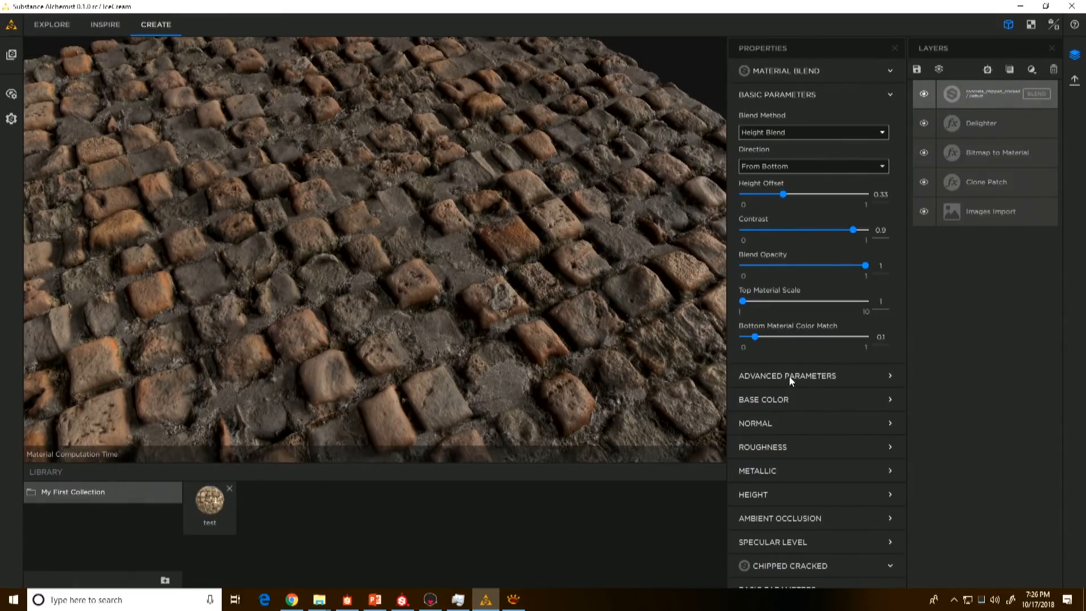
Step: Use the blend mask display to set the material blend's Contrast to 0.99, and turn the mask display off
left_click(809, 377)
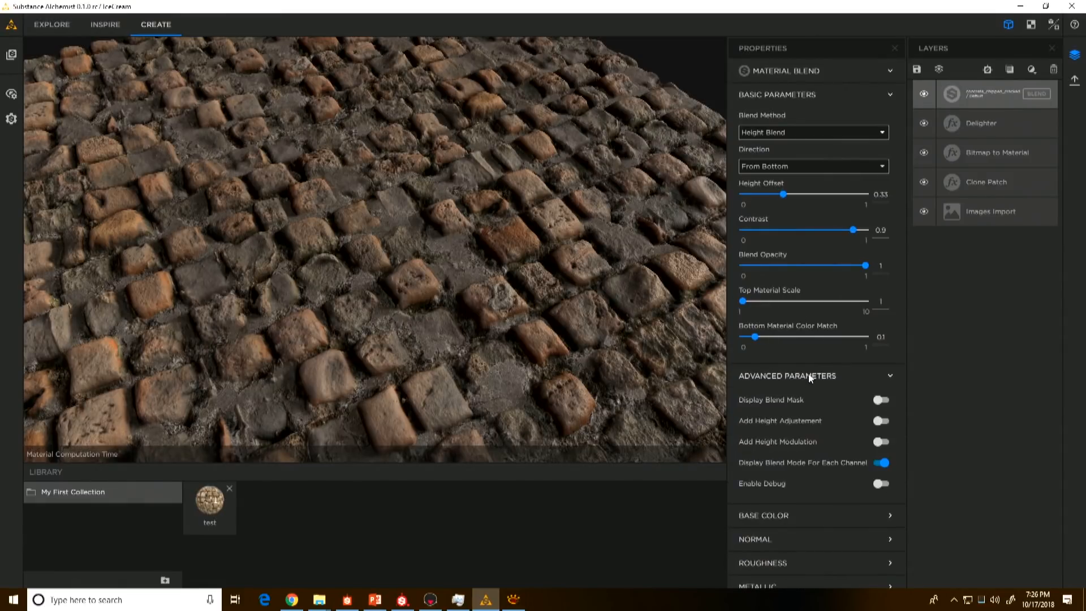
left_click(884, 401)
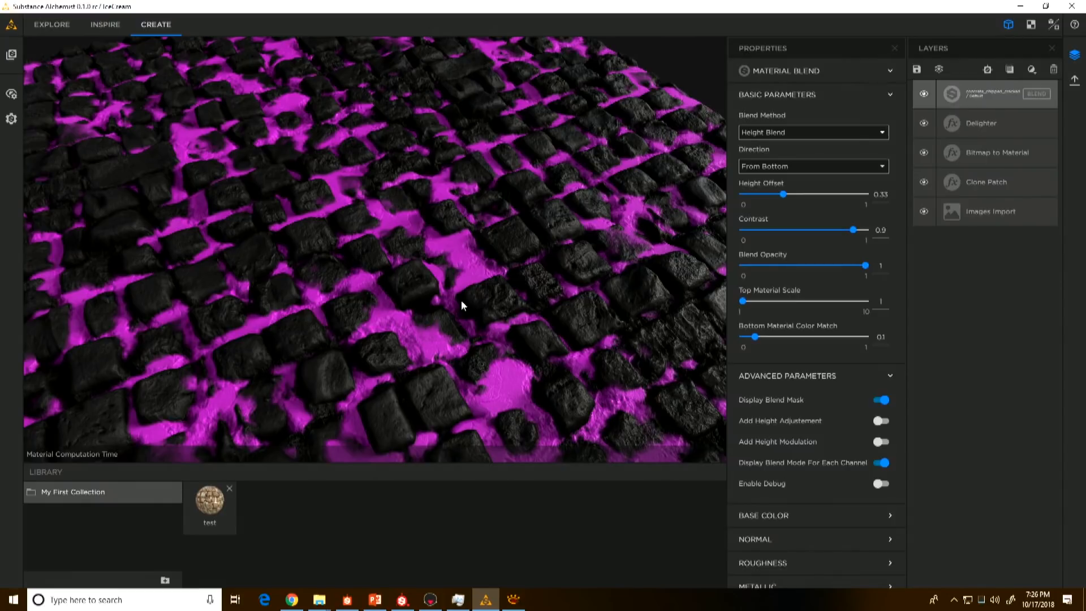
left_click_drag(853, 230, 865, 233)
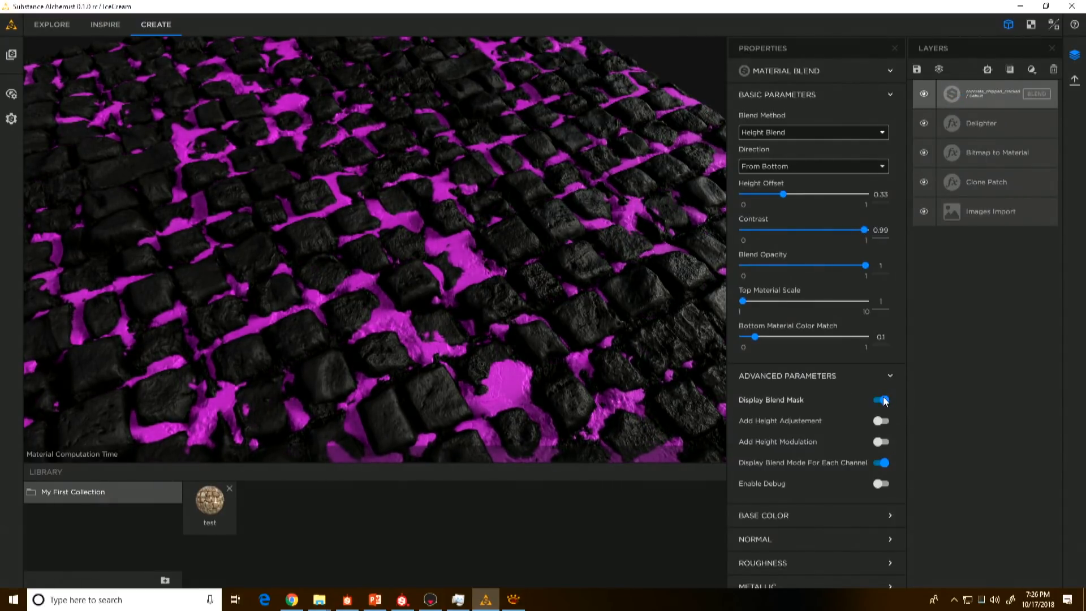
left_click(885, 400)
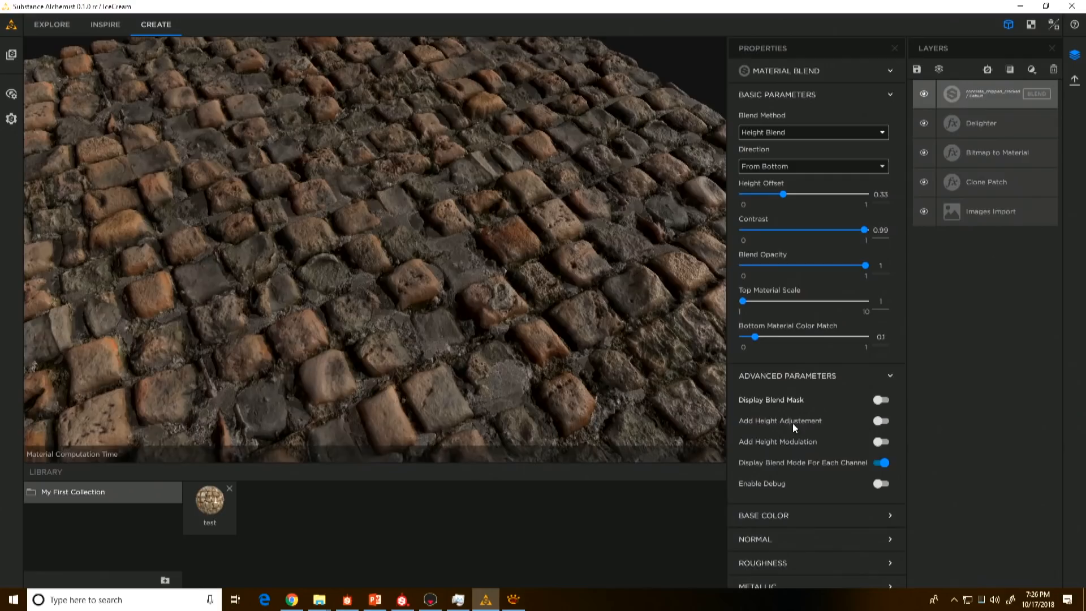
Step: Enable height modulation on the material blend with a Bump Scale of 0.13 and a Bump Amplitude of 1
left_click(882, 442)
scroll(822, 468, "down", 1)
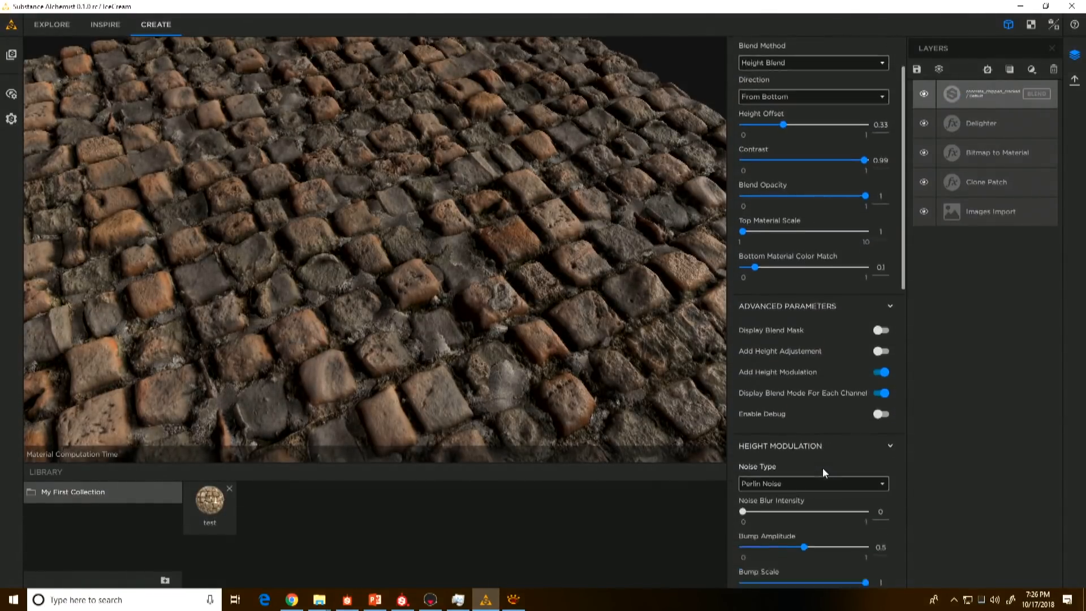
scroll(822, 467, "down", 2)
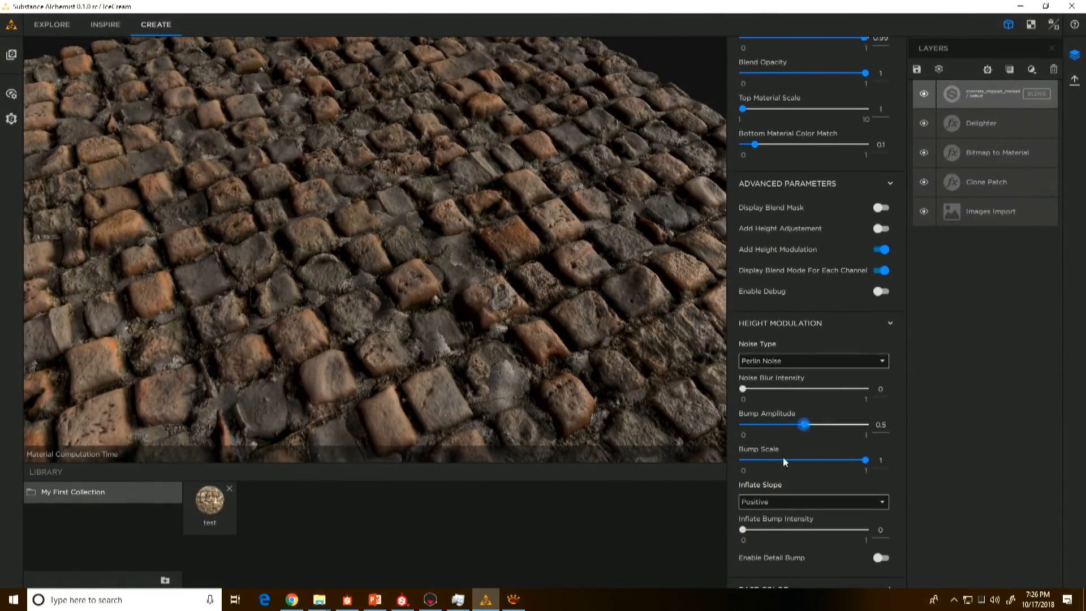
left_click(759, 460)
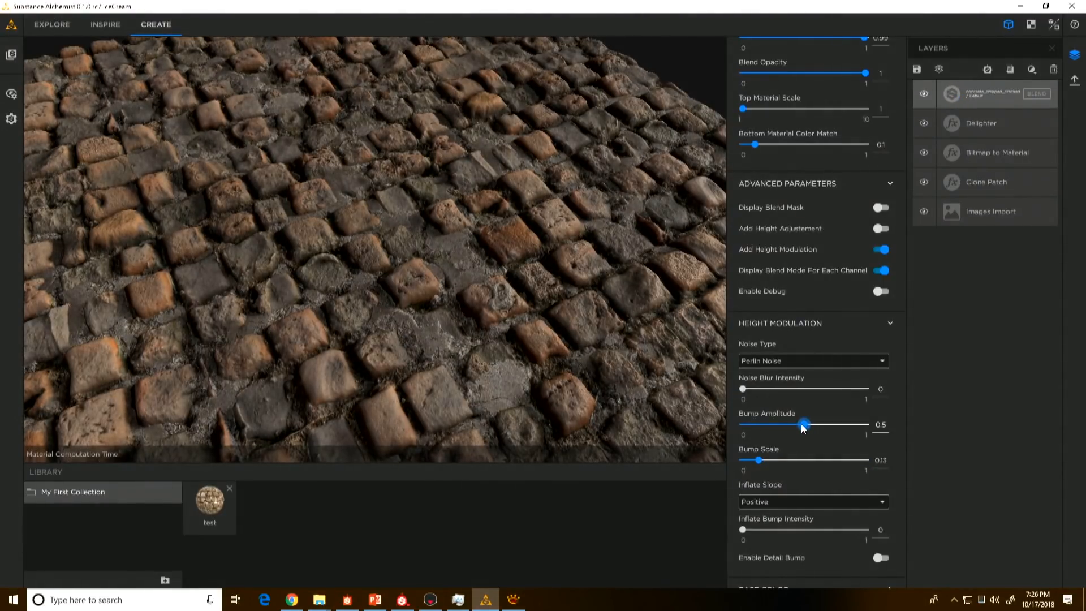
left_click_drag(804, 428, 865, 427)
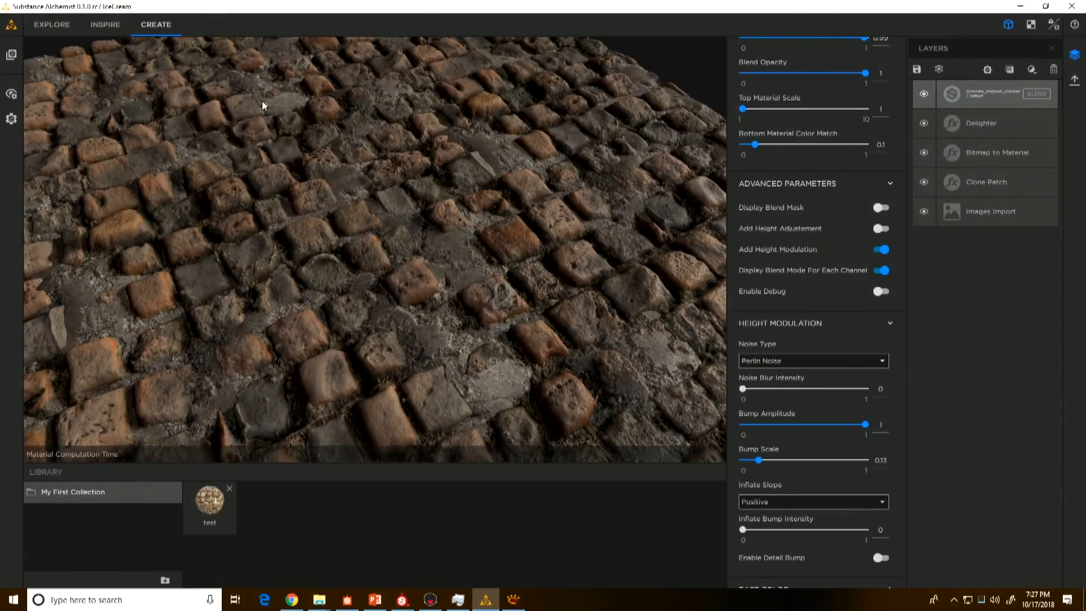
Step: Add a Stone Splatter filter above the blended concrete layer
left_click_drag(403, 297, 335, 246)
left_click_drag(399, 272, 375, 266)
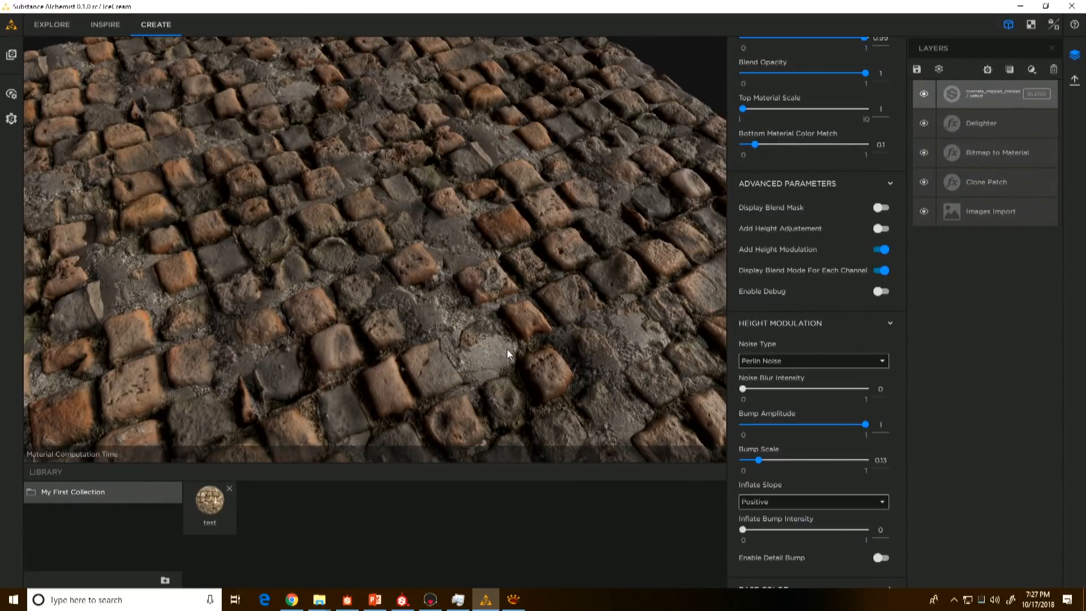
left_click_drag(469, 347, 449, 388)
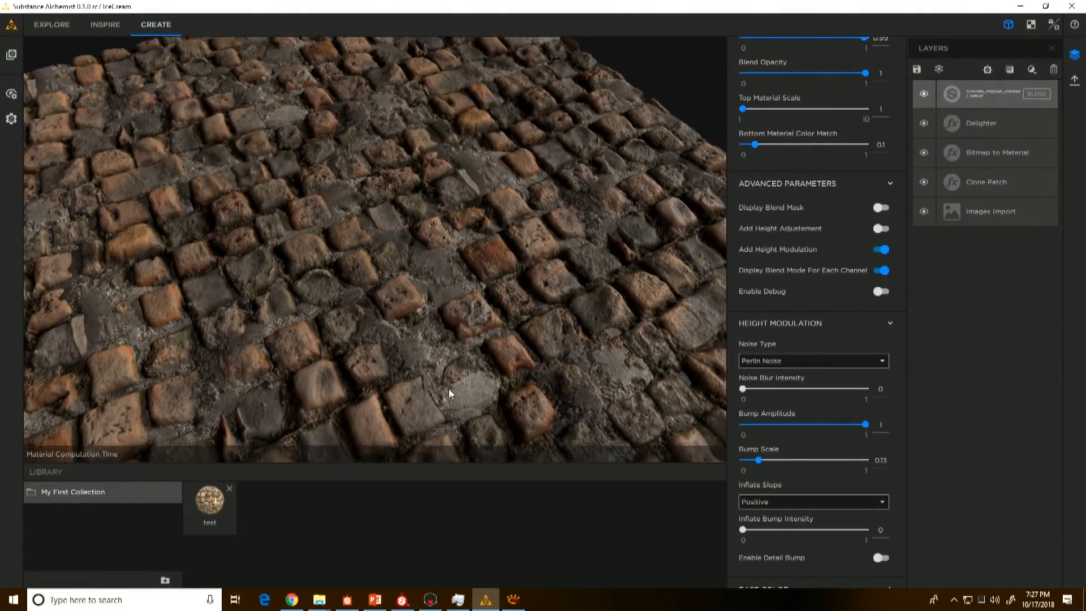
left_click(1037, 68)
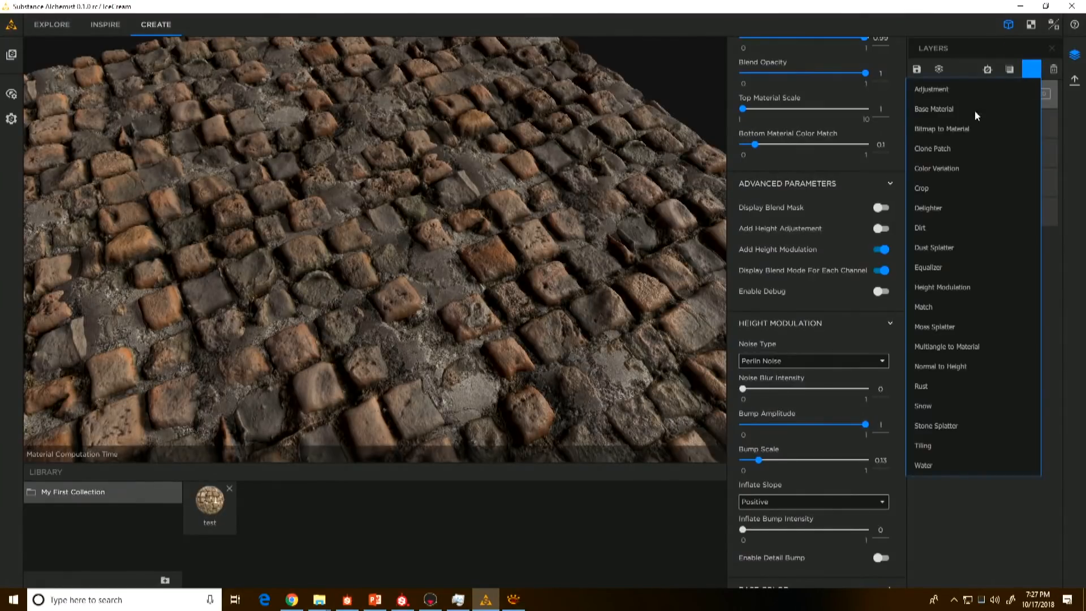
left_click(949, 425)
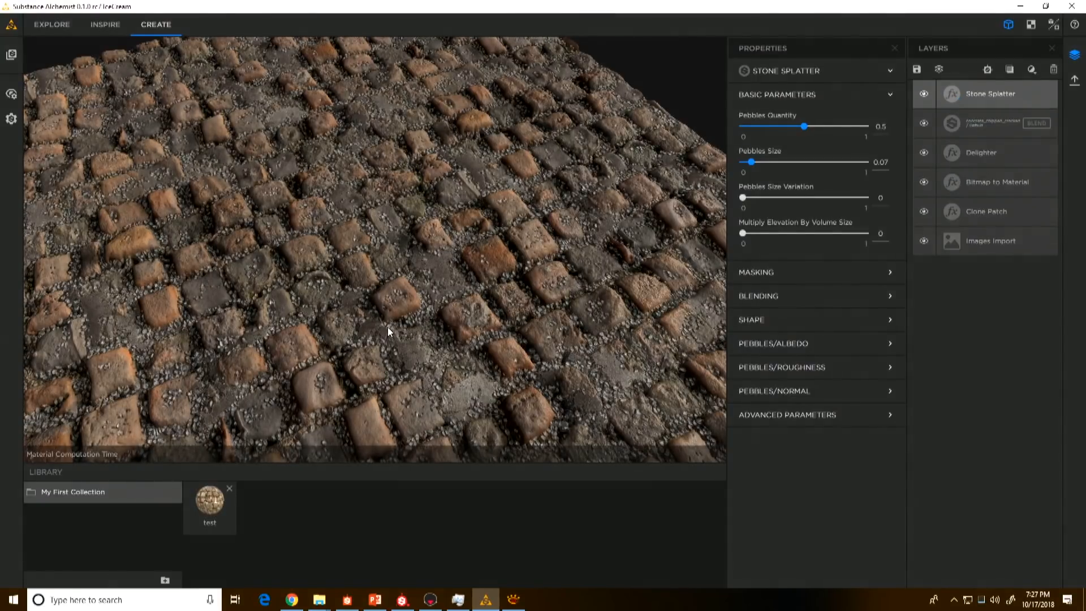
Step: Set the Stone Splatter's Pebbles Size to 0.93, Pebbles Size Variation to 0.94 and Pebbles Quantity to 0.31
middle_click_drag(403, 295, 417, 274)
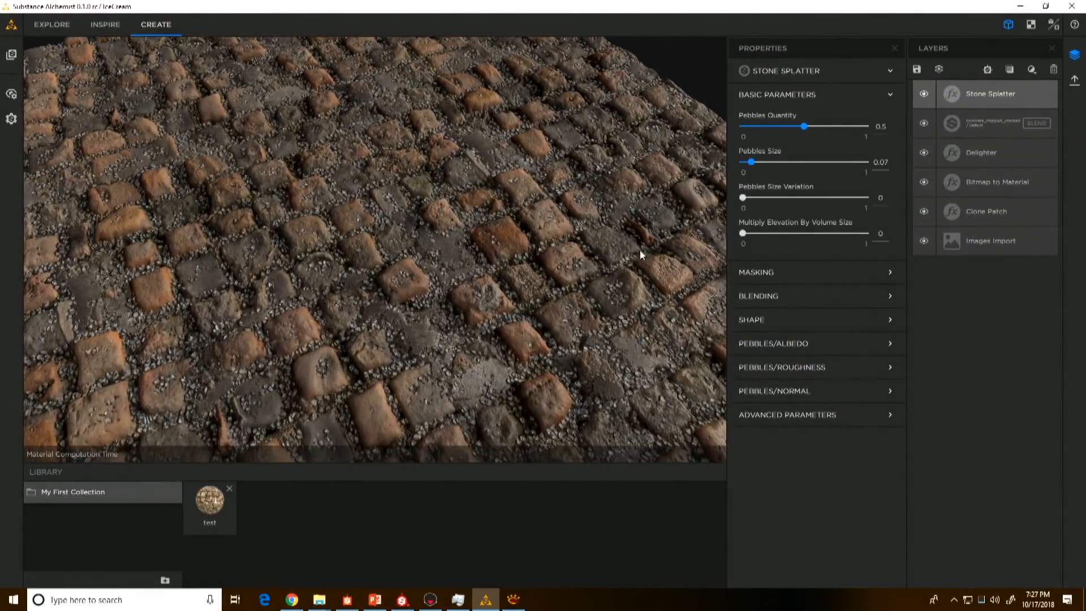
left_click_drag(809, 163, 860, 204)
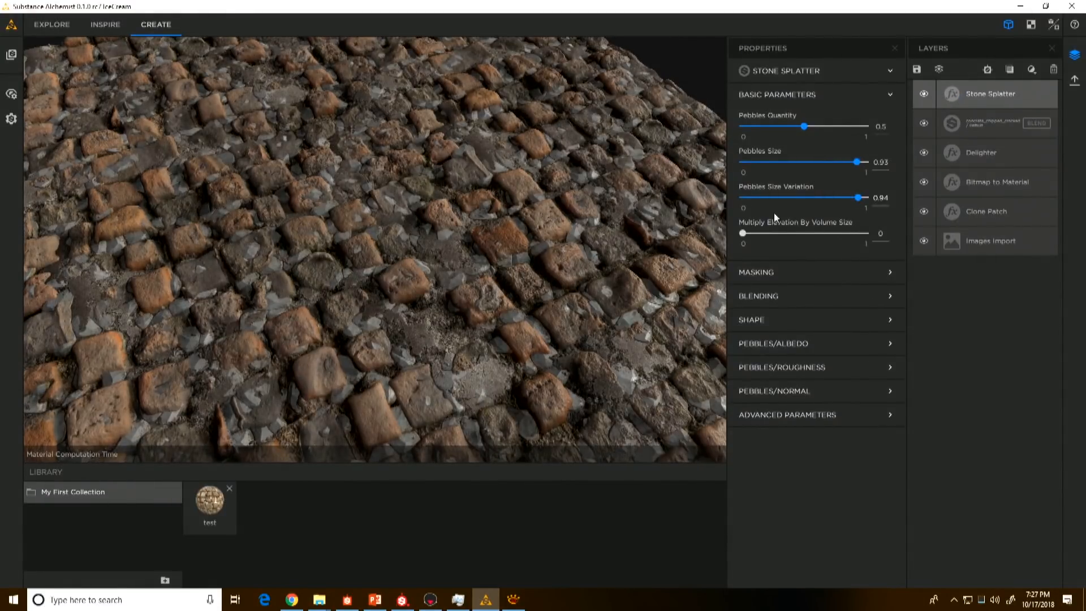
left_click(779, 126)
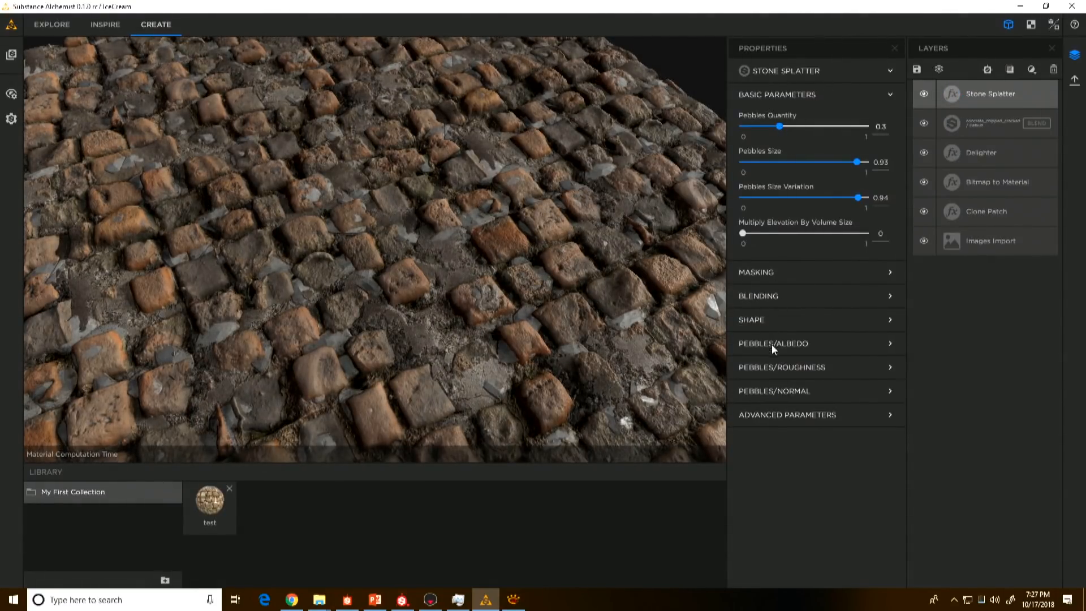
Step: Blend the pebbles' colour with the underlying material by setting the albedo Apply Range to 0.92
left_click(810, 344)
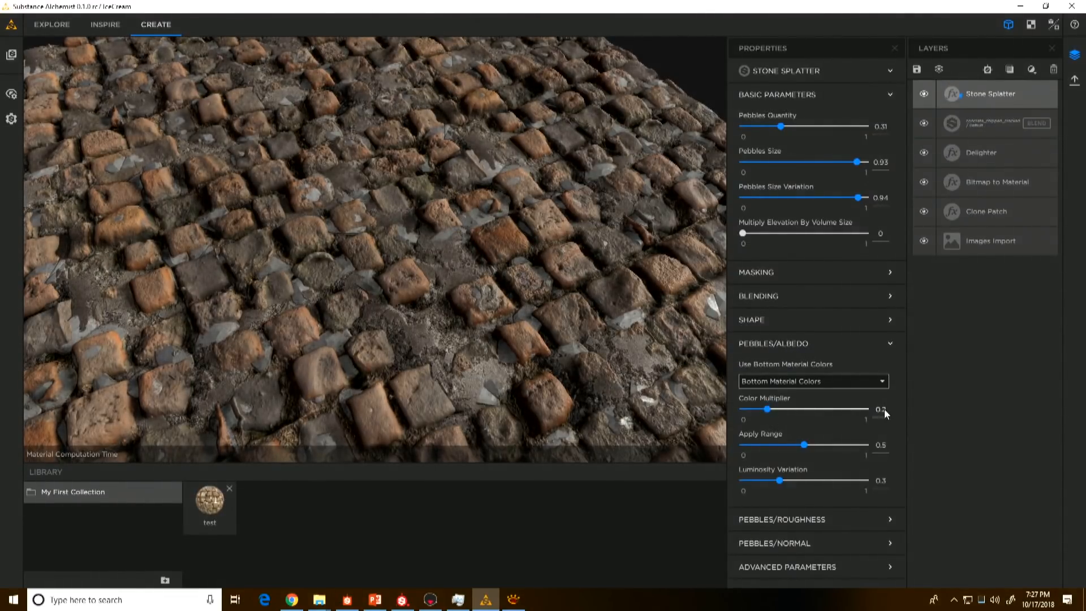
left_click(851, 445)
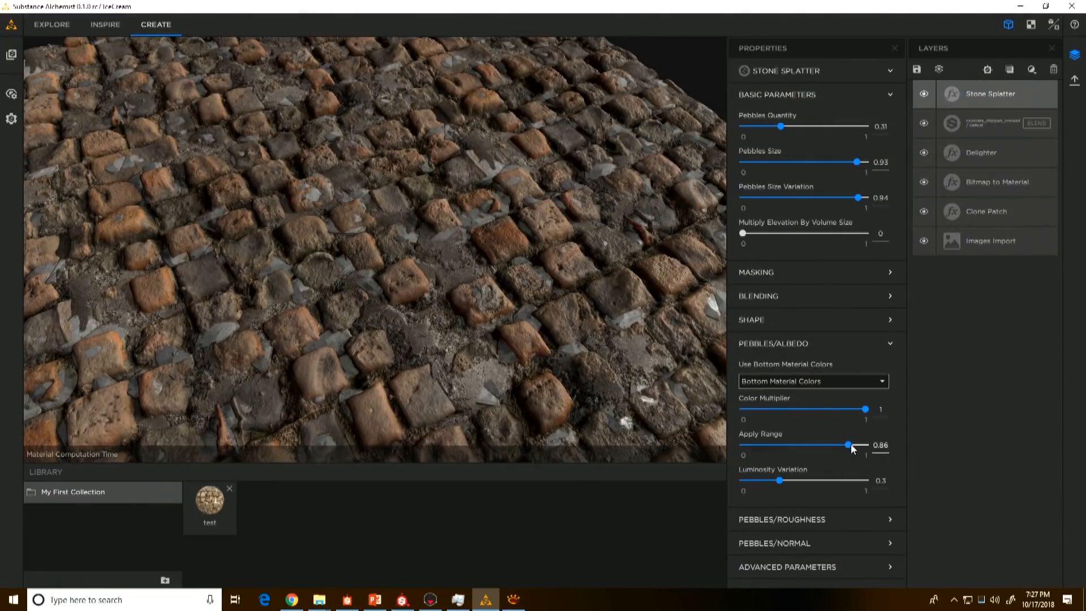
left_click_drag(851, 445, 856, 444)
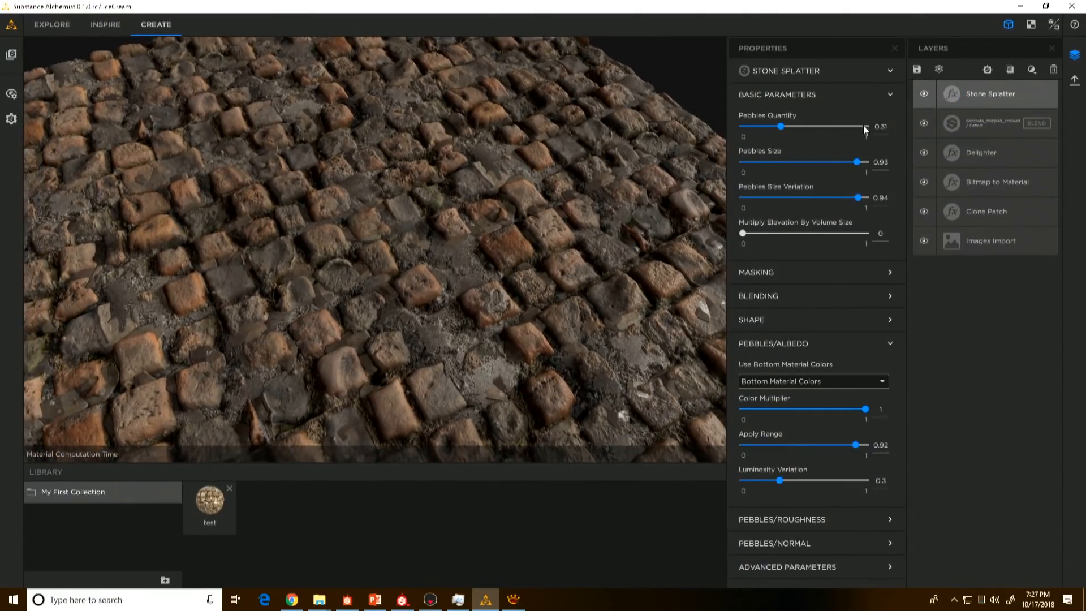
Step: Set the Pebbles Size to 0.79 and toggle the Stone Splatter layer's visibility to compare the result
left_click_drag(857, 162, 841, 164)
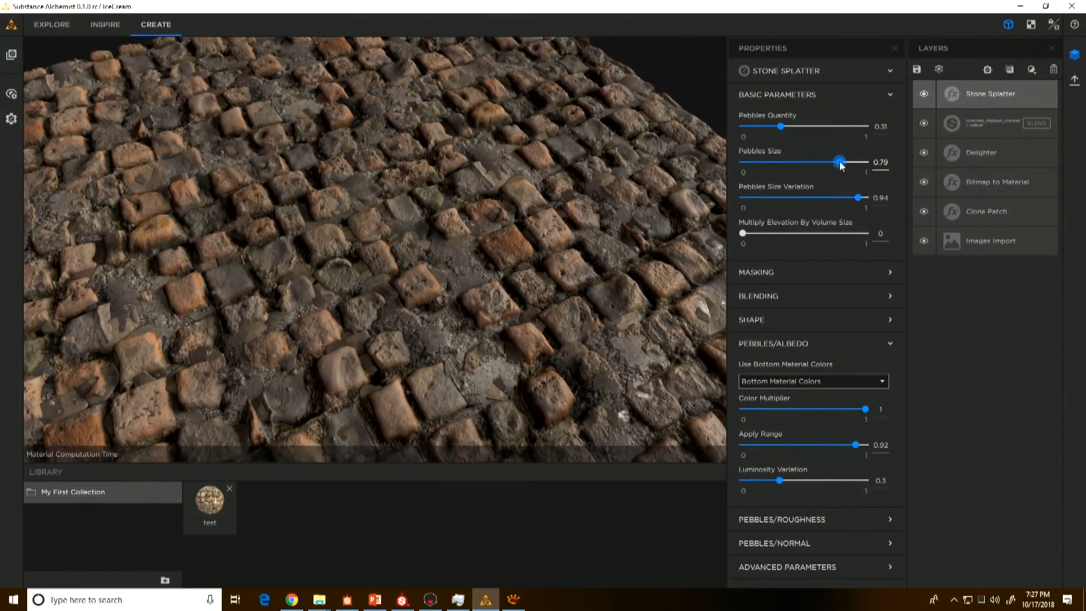
left_click(924, 94)
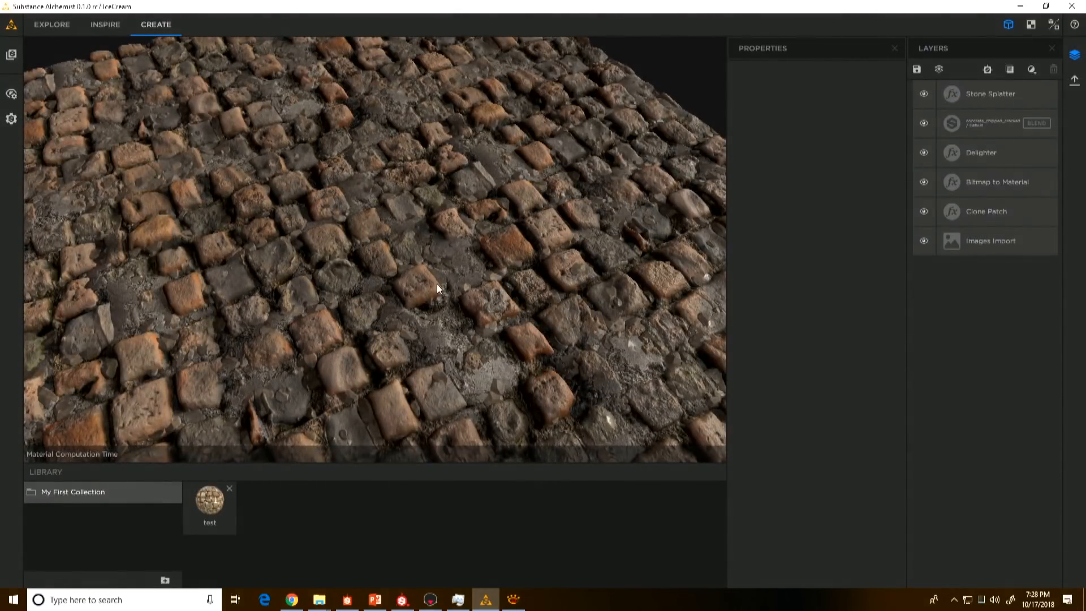
mouse_move(437, 284)
middle_mouse_down()
mouse_move(448, 293)
mouse_move(432, 284)
mouse_move(440, 330)
mouse_move(446, 306)
mouse_move(437, 303)
middle_mouse_up()
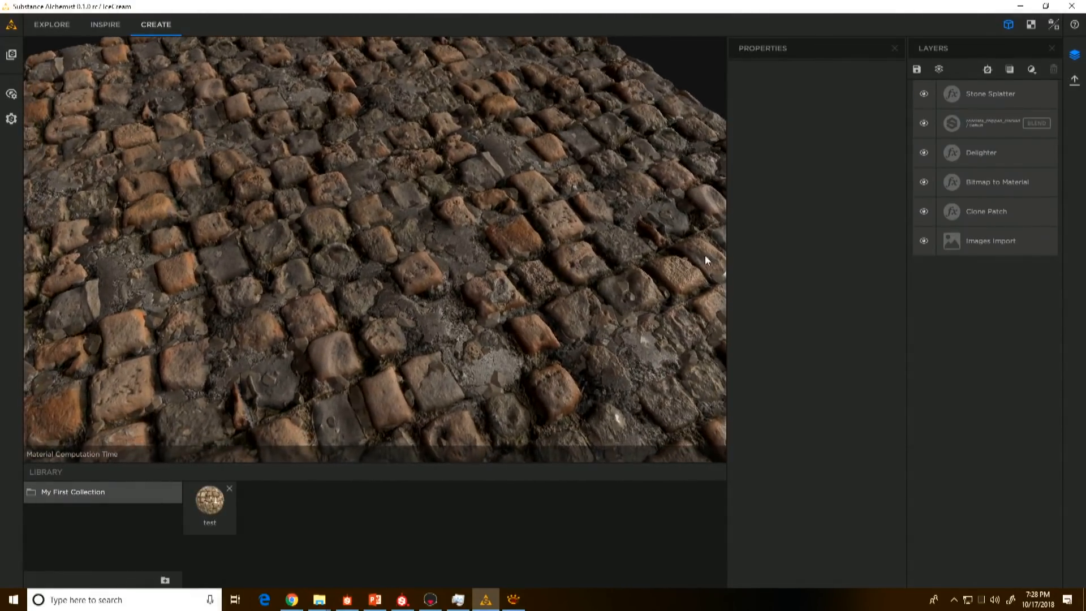
Step: Add a Dirt filter on top of the stack and set its Dirt Level to 0.54 while checking the base colour map beside the 3D view
left_click(1030, 73)
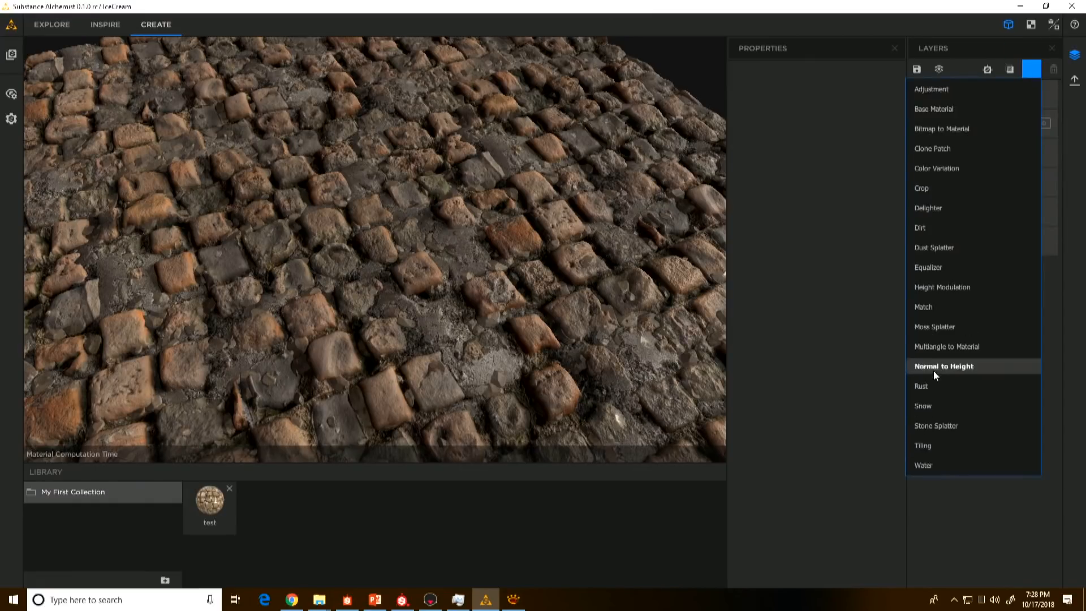
left_click(924, 228)
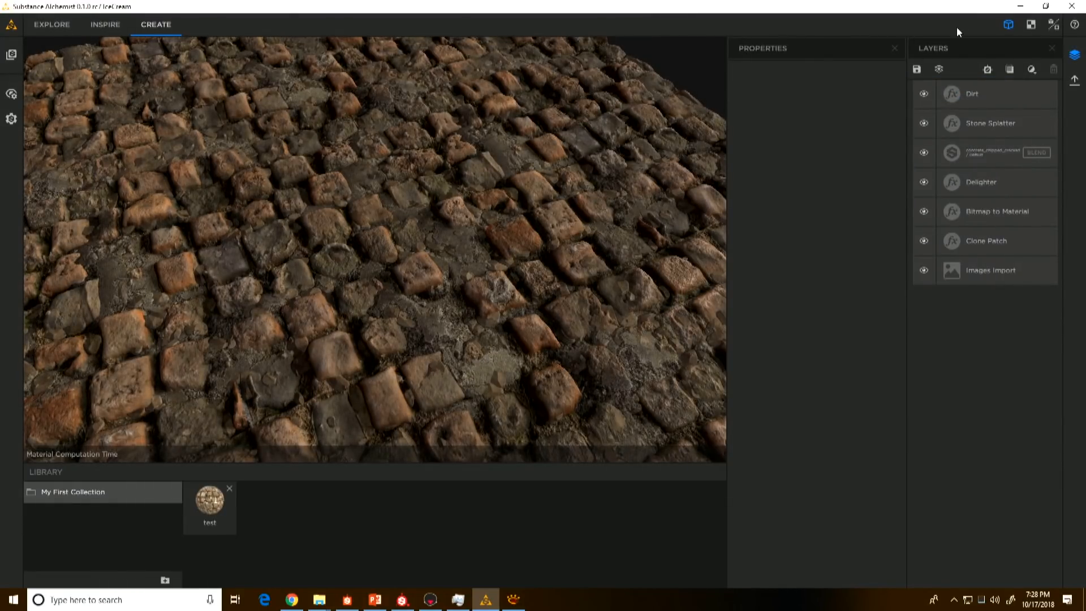
left_click(1050, 27)
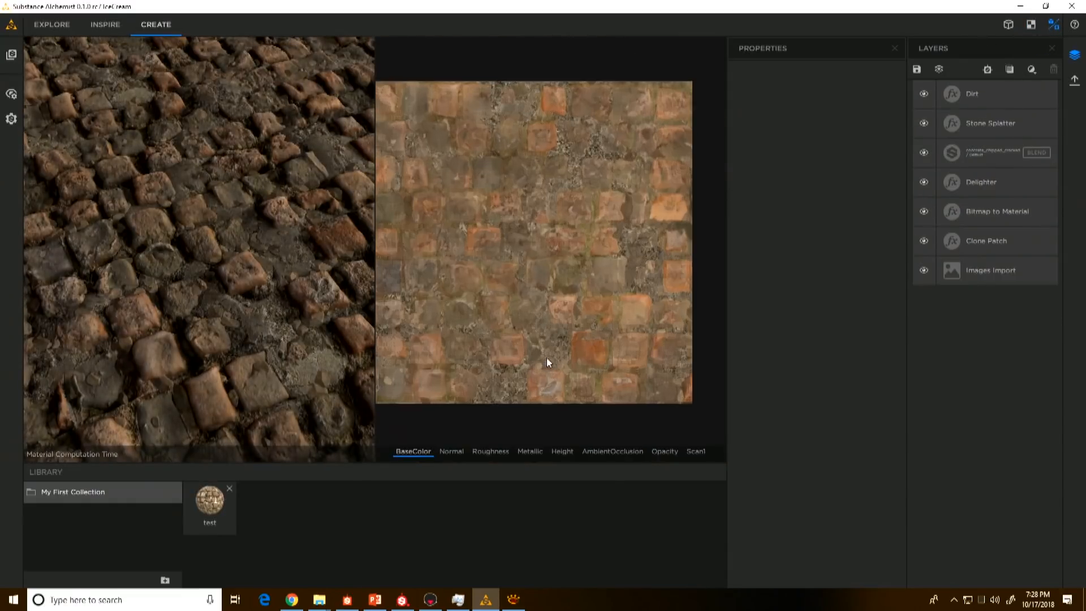
scroll(547, 358, "up", 6)
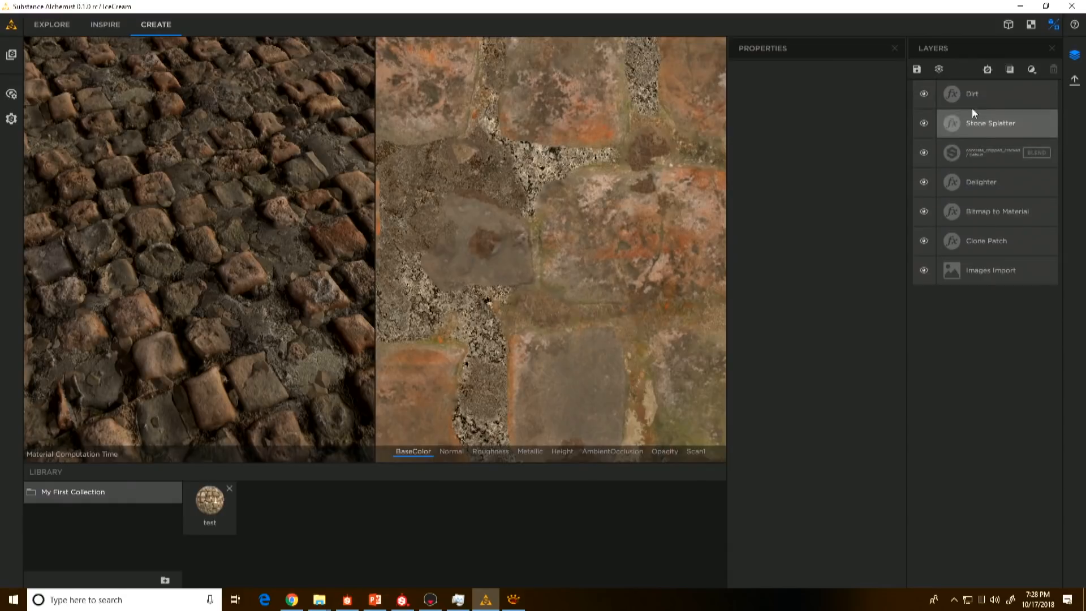
left_click(980, 97)
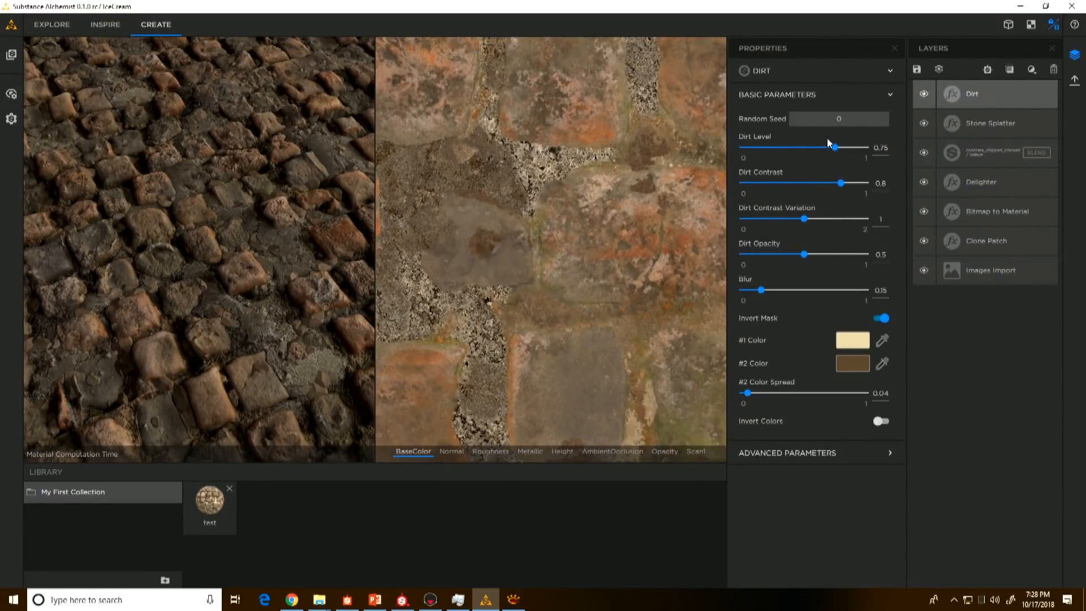
left_click_drag(835, 147, 810, 152)
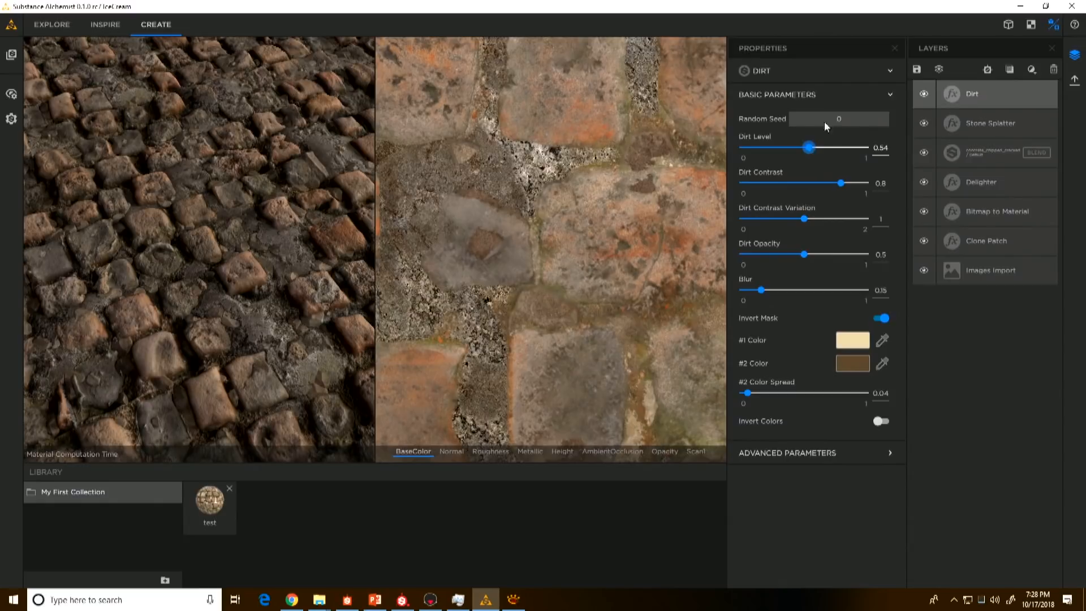
Step: Return to the 3D-only view with the layer properties closed, and add a Snow filter above the Dirt layer
left_click(894, 49)
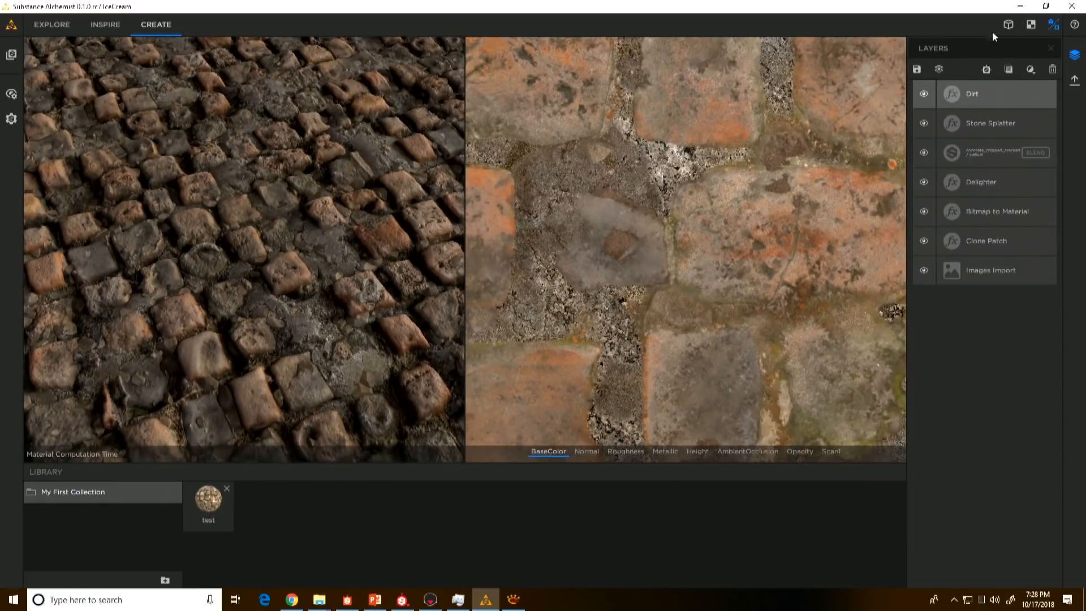
left_click(1008, 25)
left_click_drag(454, 351, 485, 352)
left_click(1037, 72)
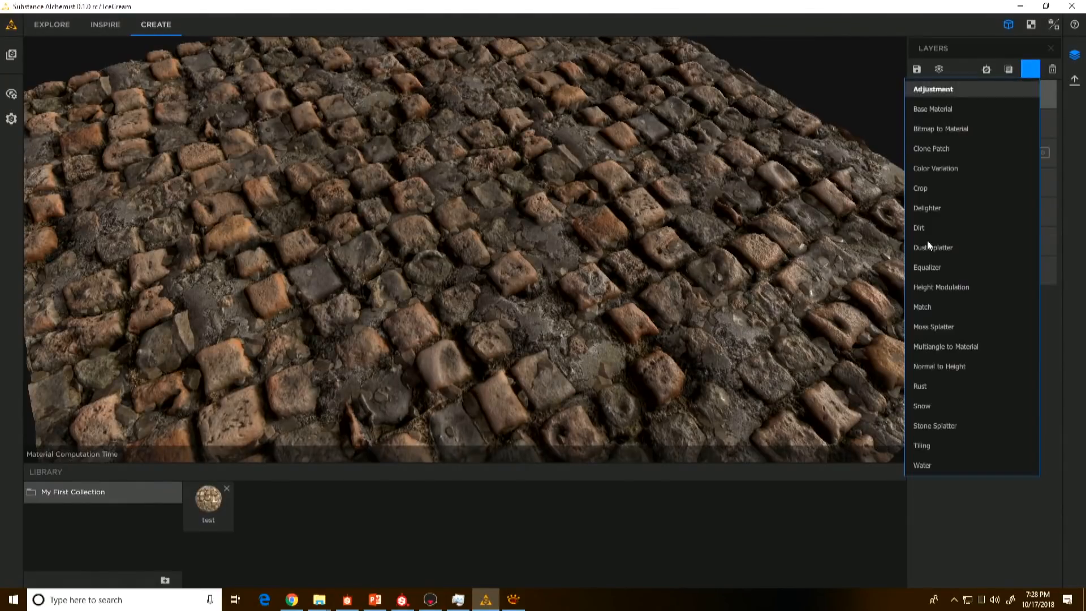
left_click(921, 403)
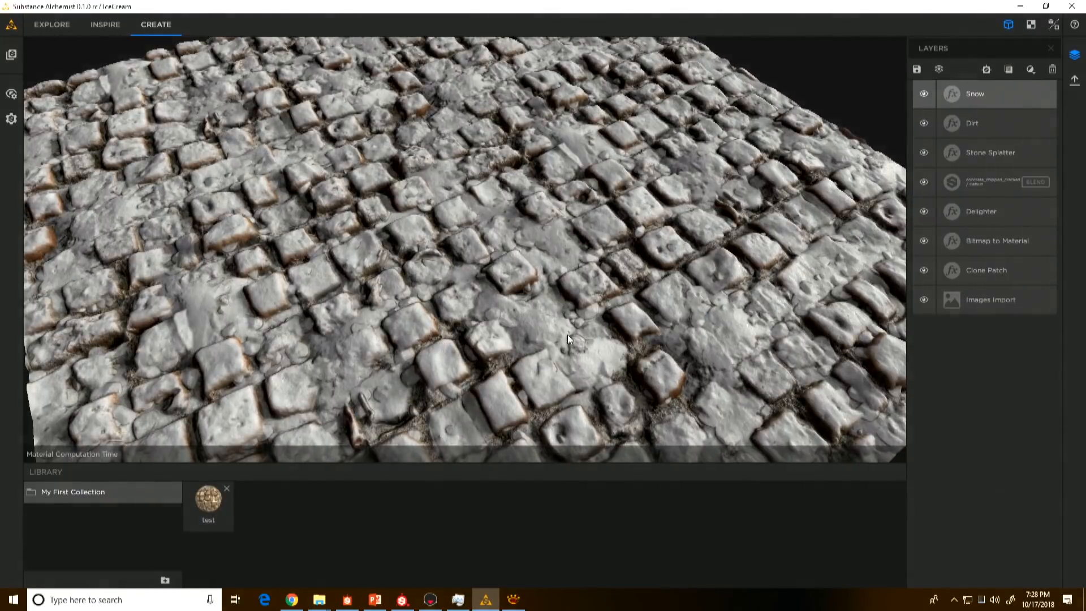
left_click_drag(439, 344, 748, 271)
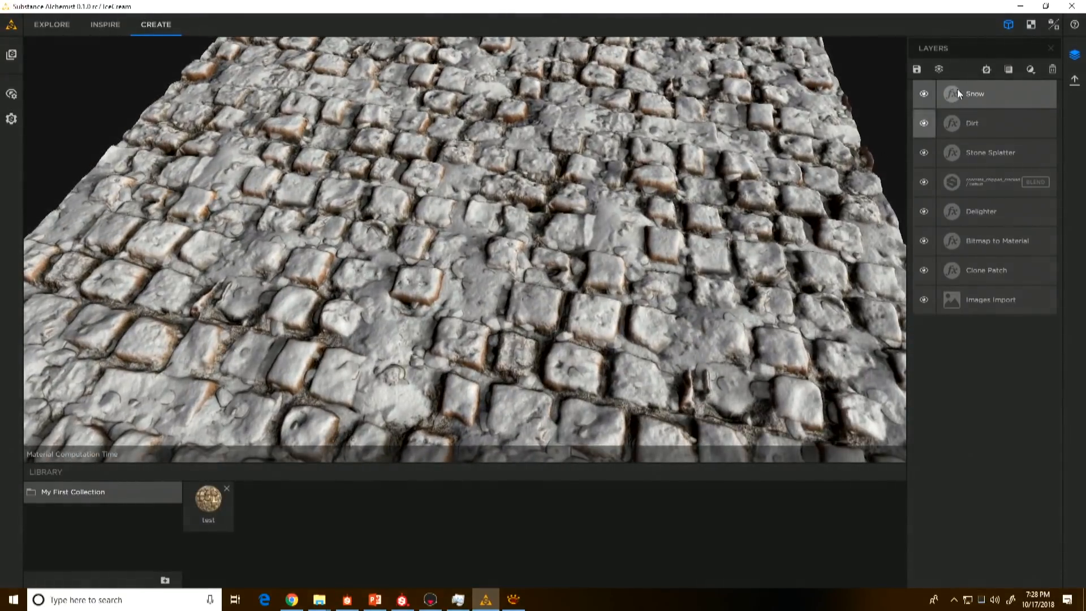
Step: Cover the stones in heavy snow by setting Fresh Snow to 1, Buildup to 1 and Smoothness to 0.95
left_click(1003, 103)
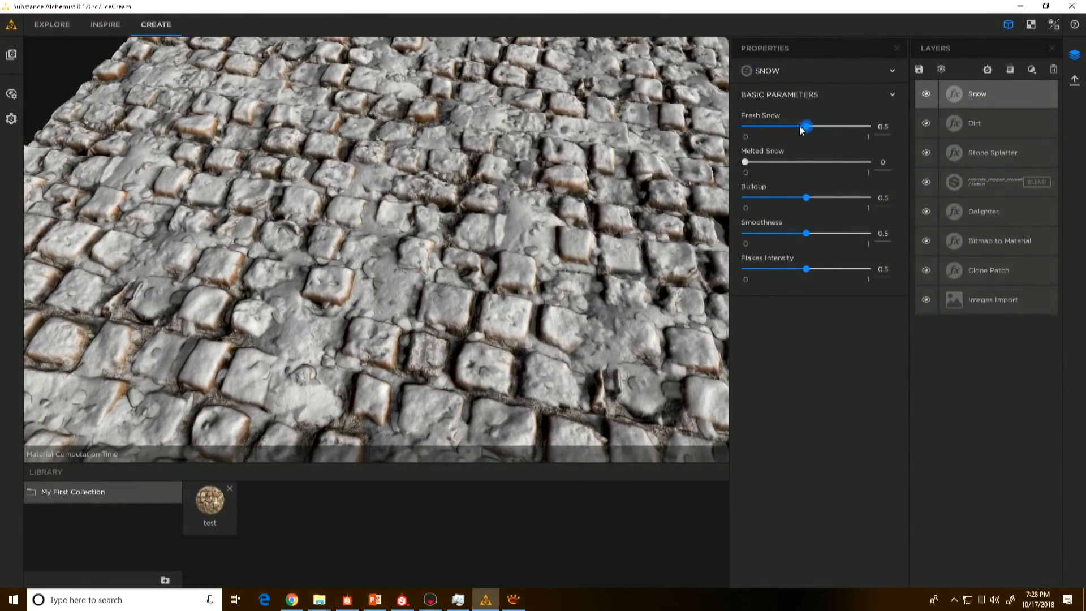
left_click_drag(806, 125, 885, 124)
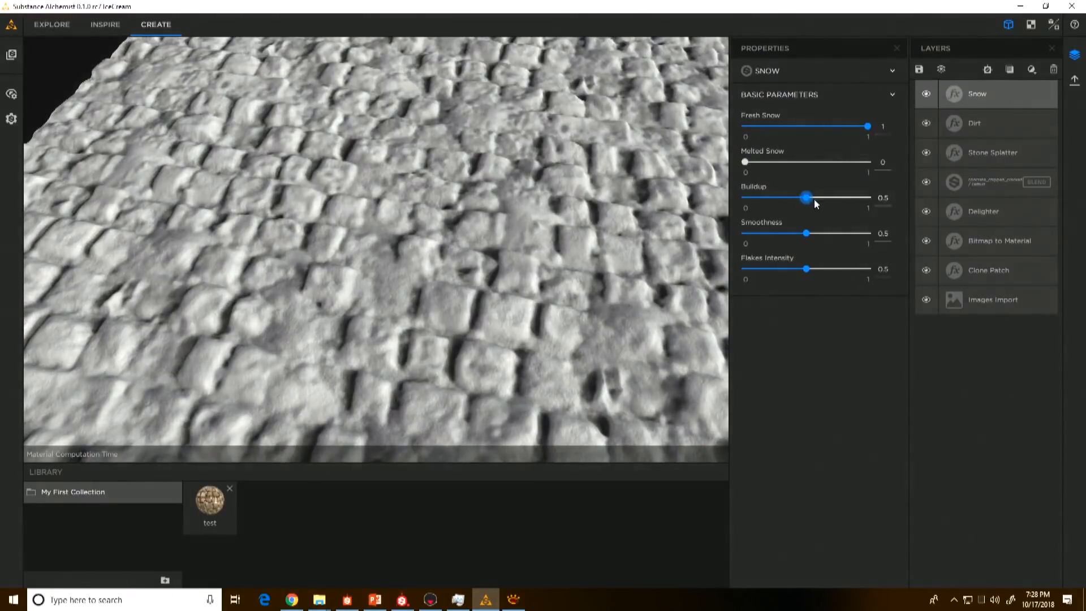
left_click_drag(813, 199, 902, 197)
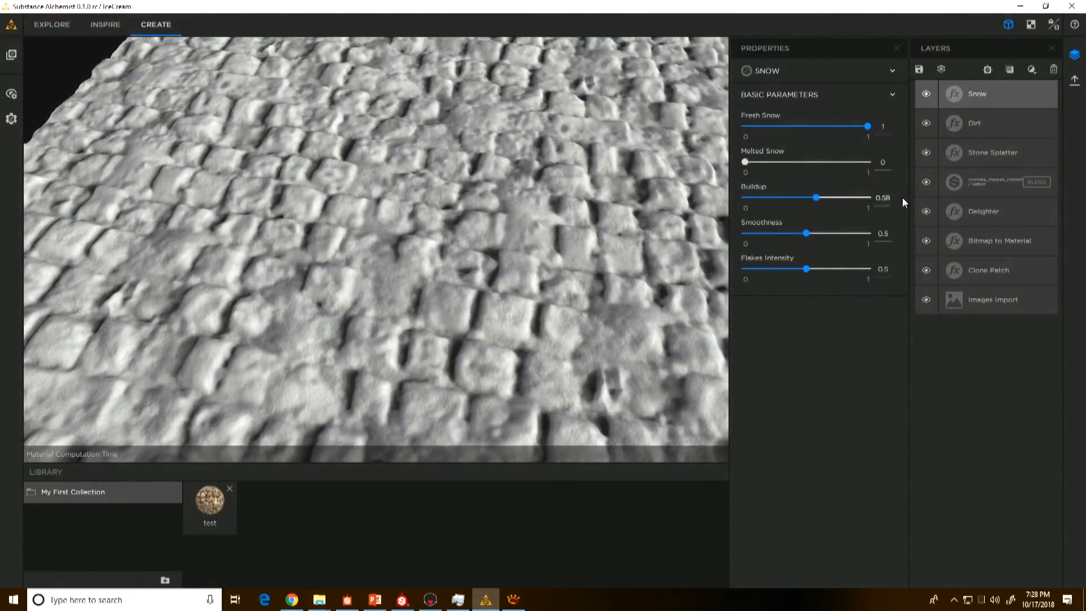
left_click_drag(806, 233, 862, 232)
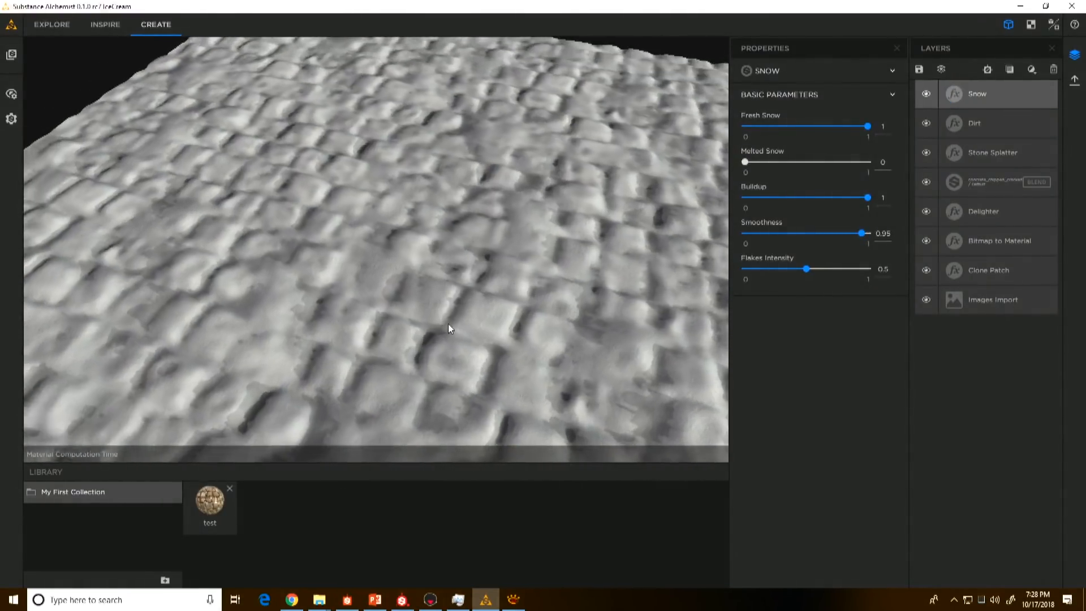
left_click_drag(448, 323, 447, 271)
Step: Thin the snow cover by setting Fresh Snow to 0.47 and Melted Snow to 0.24, and inspect the stones up close
left_click(805, 125)
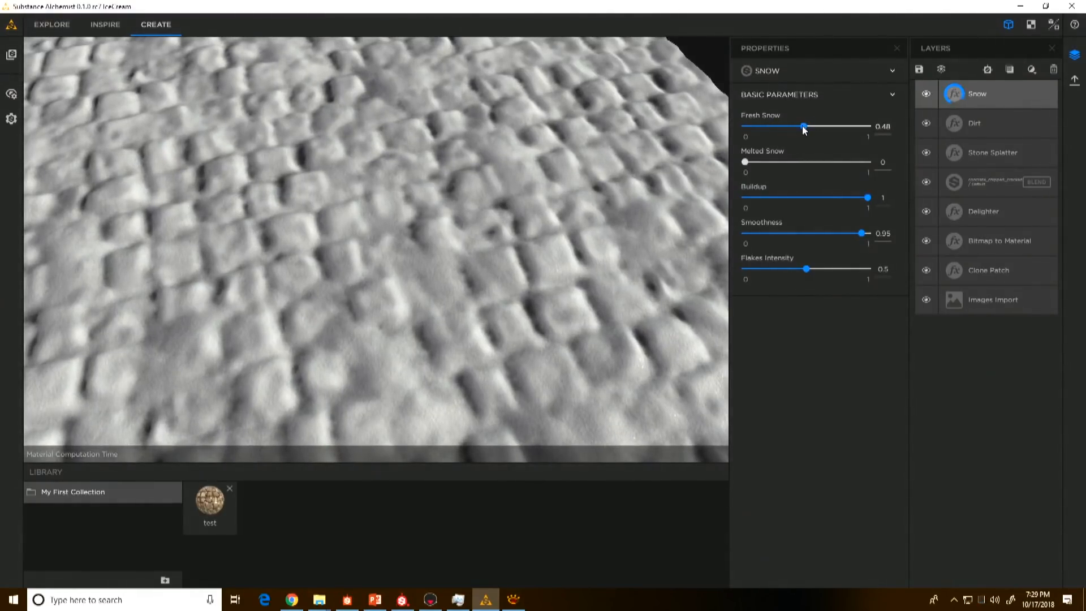
left_click_drag(745, 162, 775, 162)
left_click_drag(382, 290, 335, 284)
right_click_drag(334, 284, 359, 422)
left_click_drag(358, 422, 345, 389)
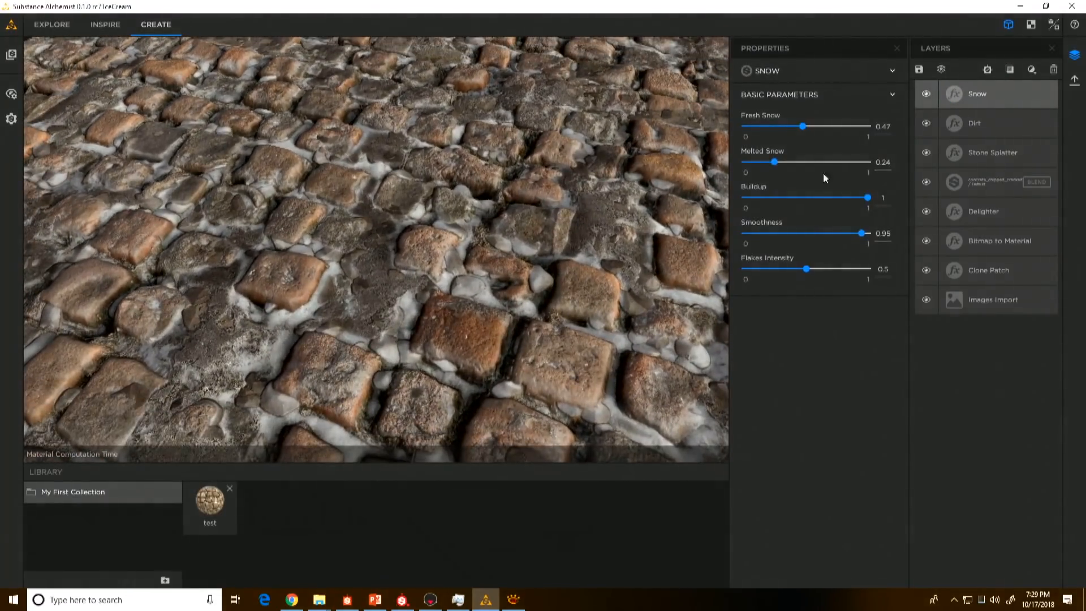
Step: Refine the snow between the cobblestones with Melted Snow at 0.29, Smoothness at 0.63 and Fresh Snow at 0.53
left_click_drag(775, 163, 764, 165)
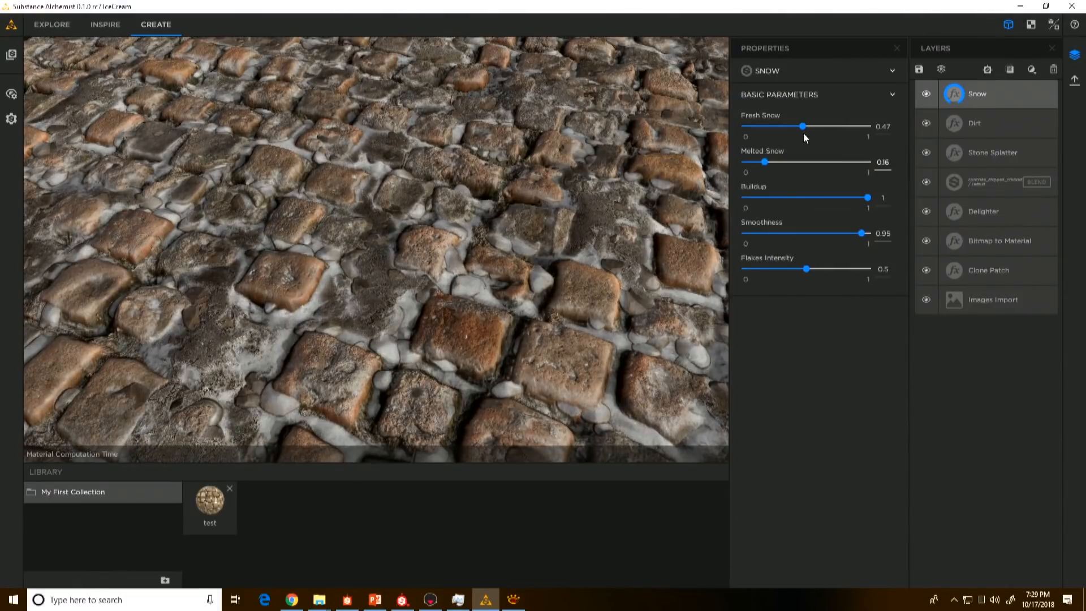
left_click_drag(808, 130, 781, 163)
left_click_drag(830, 233, 823, 234)
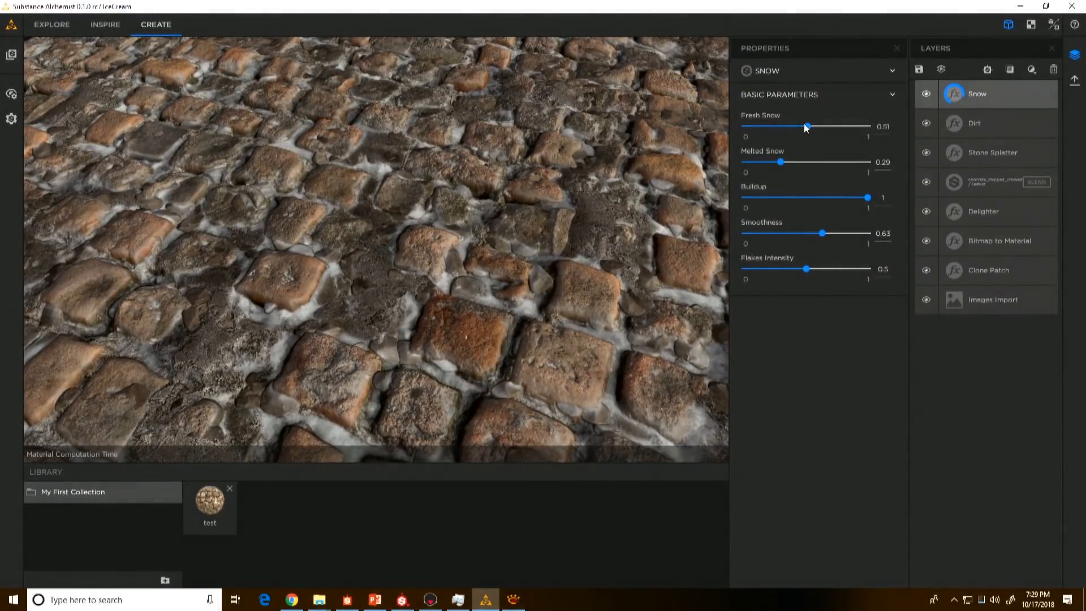
left_click_drag(808, 126, 810, 126)
scroll(400, 257, "down", 5)
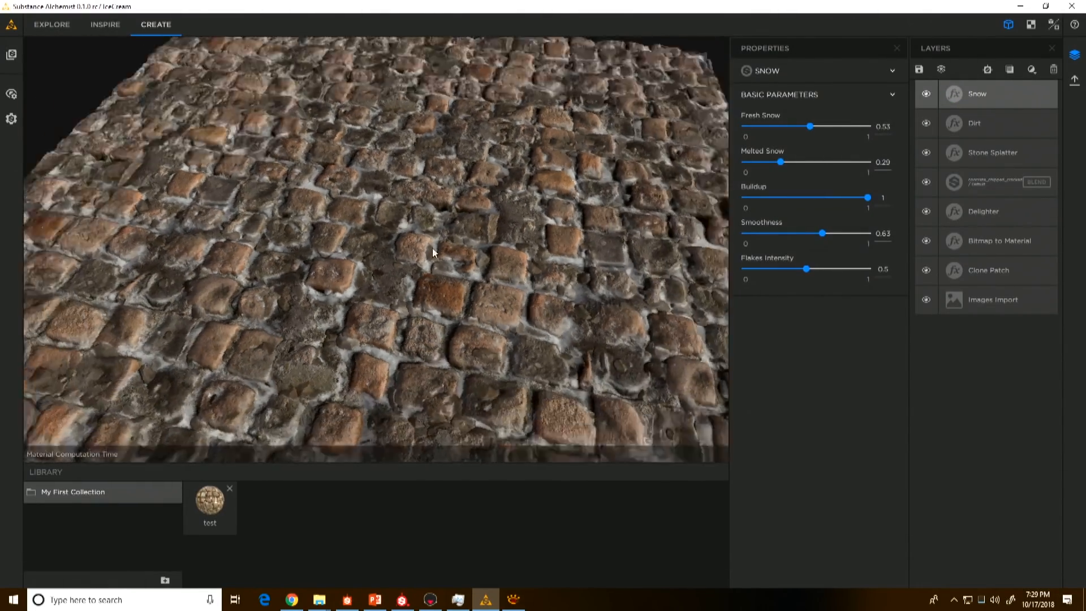
mouse_move(433, 248)
left_mouse_down()
mouse_move(443, 247)
mouse_move(429, 215)
mouse_move(452, 259)
mouse_move(468, 253)
mouse_move(354, 262)
mouse_move(367, 249)
mouse_move(440, 262)
left_mouse_up()
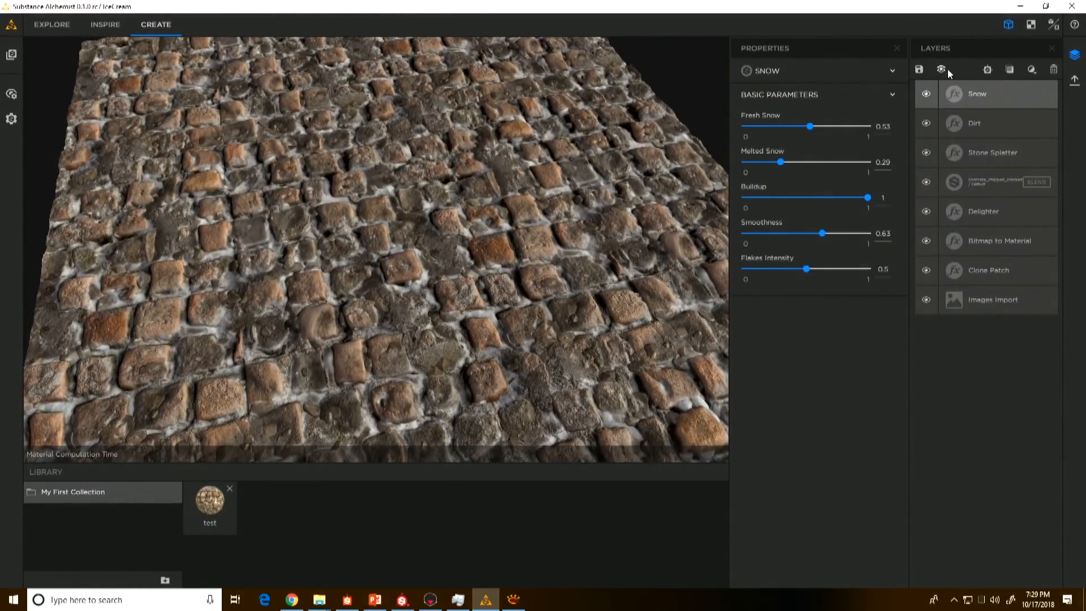
Step: Save the material to the My First Collection library folder as "Snowy Pavement"
left_click(919, 69)
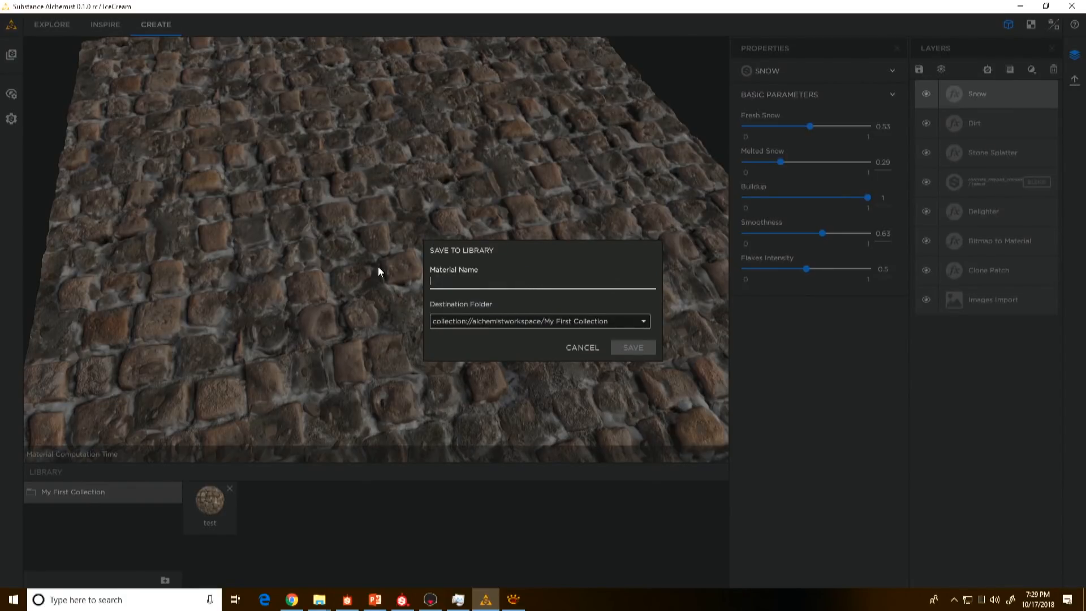
type("Snowy ")
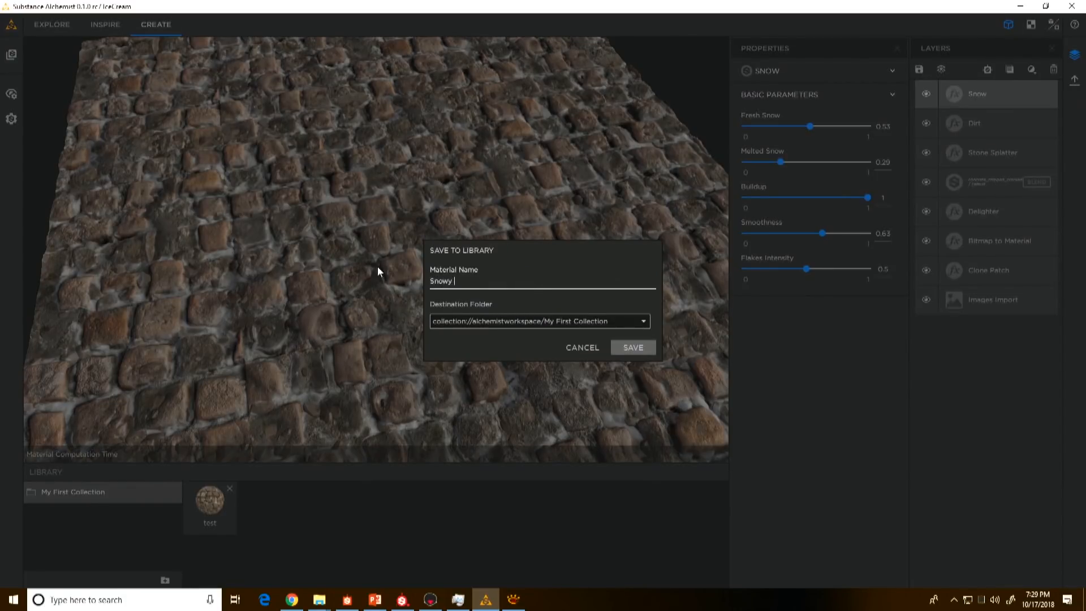
type("Pavement")
left_click(637, 345)
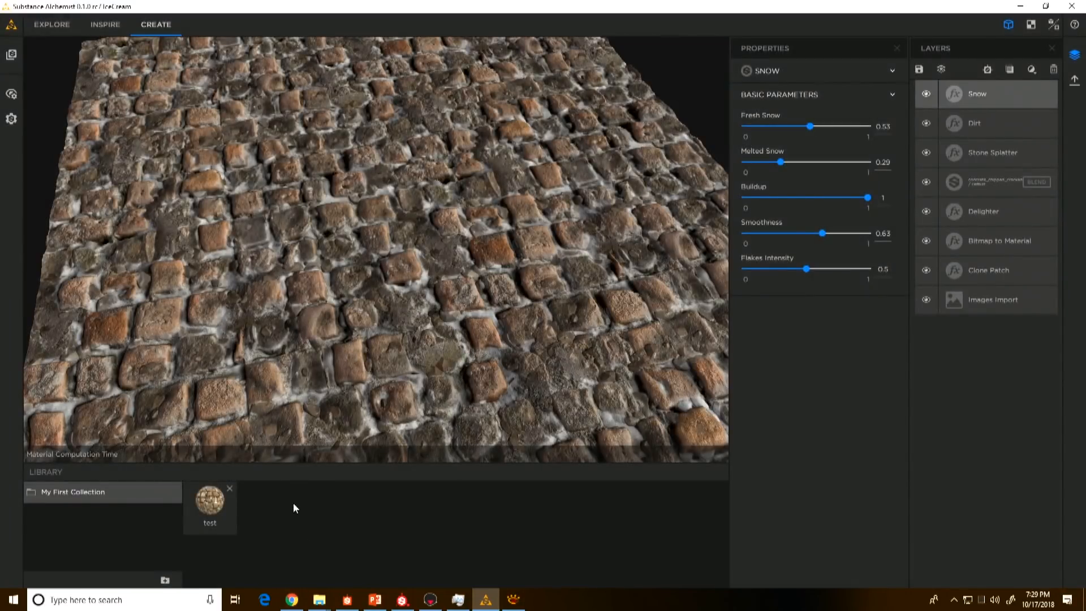
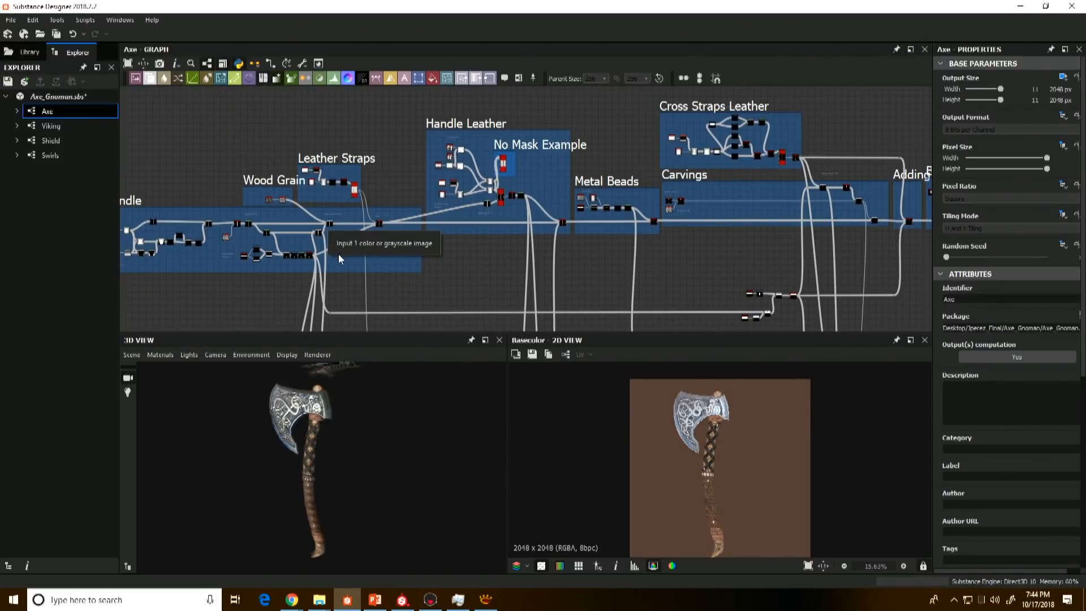
Step: Locate the Handle frame in the Axe graph and preview the Gradient Linear 2 node that starts it
scroll(252, 225, "up", 1)
middle_click_drag(263, 216, 512, 229)
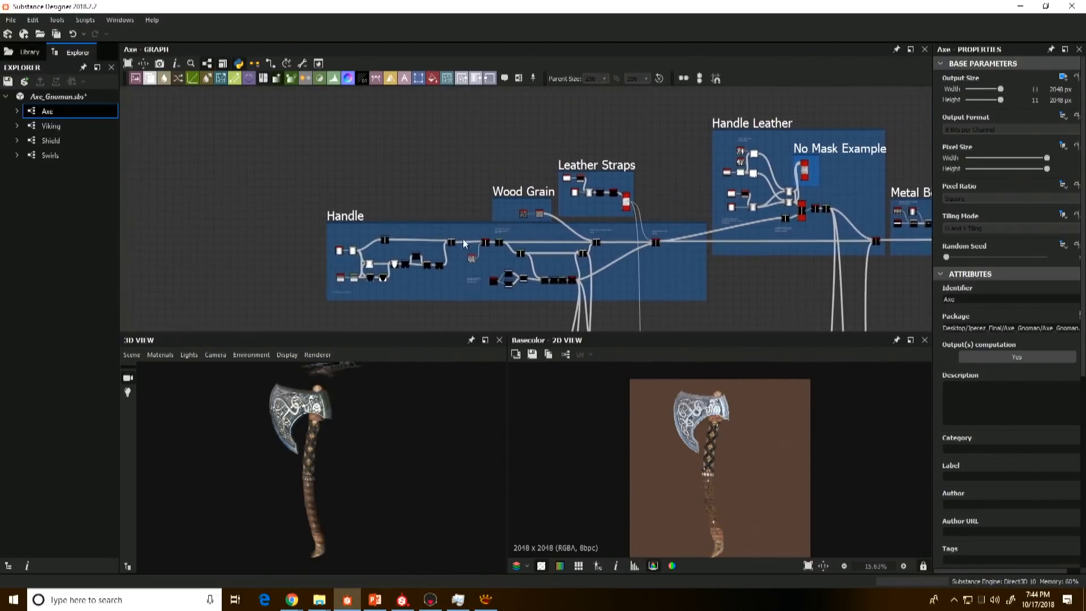
scroll(374, 250, "up", 3)
scroll(415, 229, "up", 2)
middle_click_drag(374, 254, 424, 187)
scroll(416, 233, "up", 2)
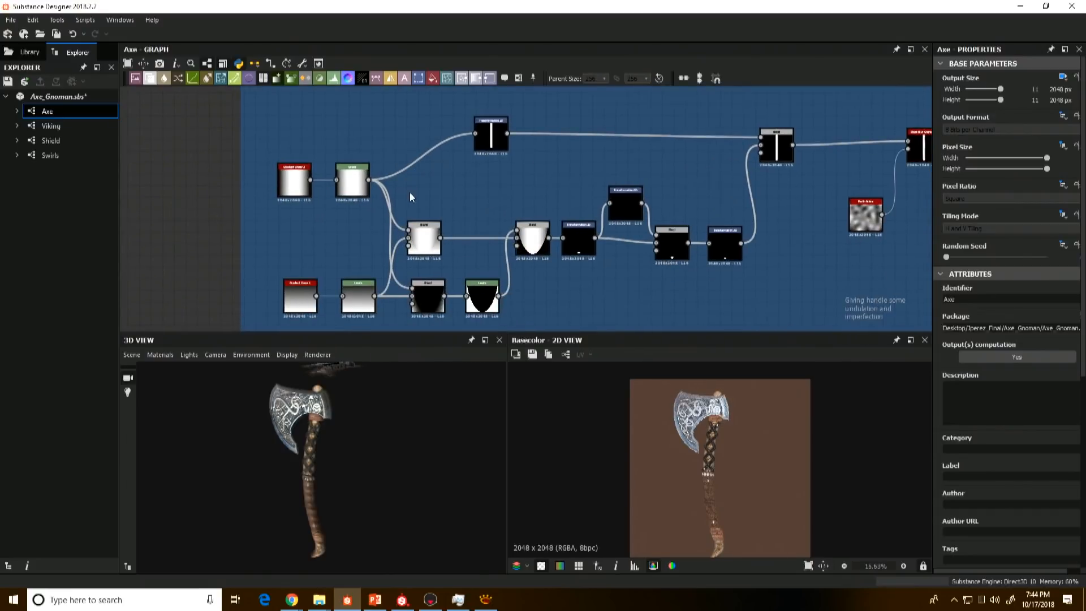
double_click(305, 191)
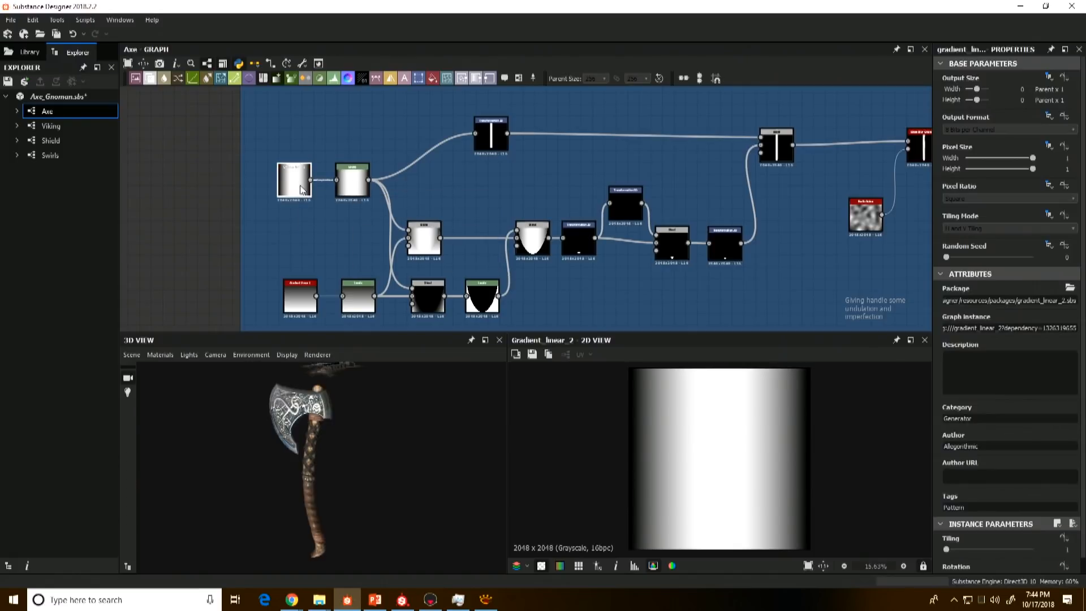
Step: Compare the Gradient Linear 2 output with its Levels node up close, and preview the Transformation 2D that narrows it into a vertical strip
double_click(351, 193)
scroll(820, 478, "up", 5)
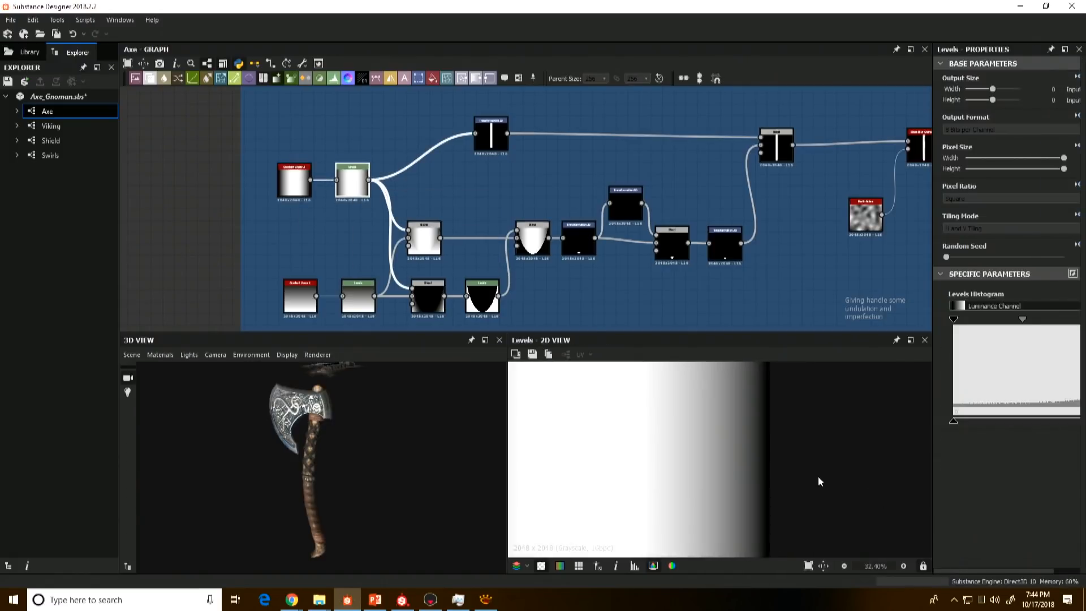
double_click(295, 186)
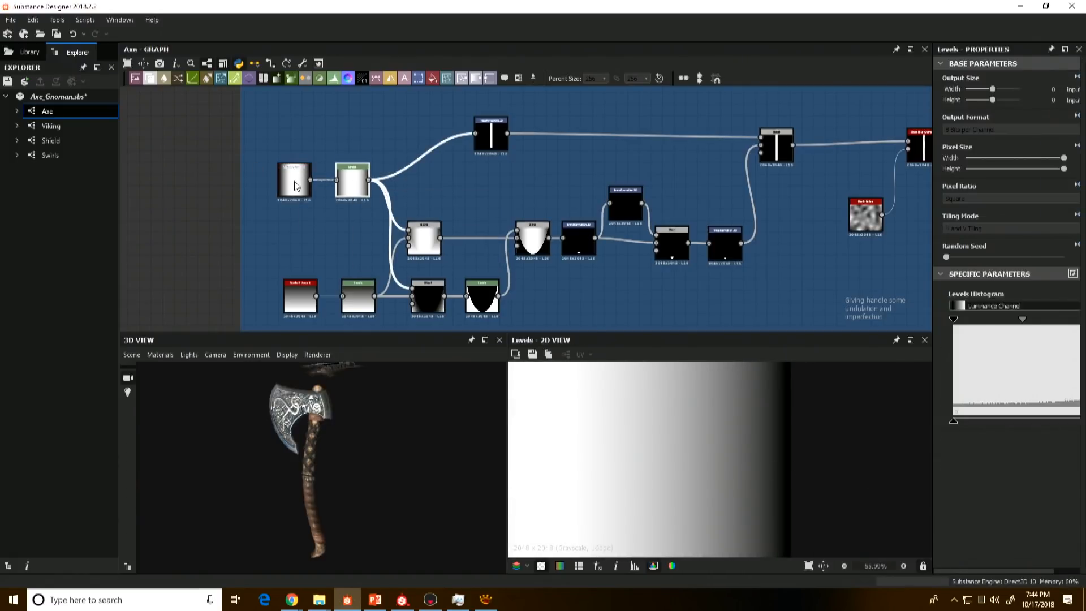
double_click(347, 184)
middle_click_drag(466, 197, 462, 197)
double_click(486, 134)
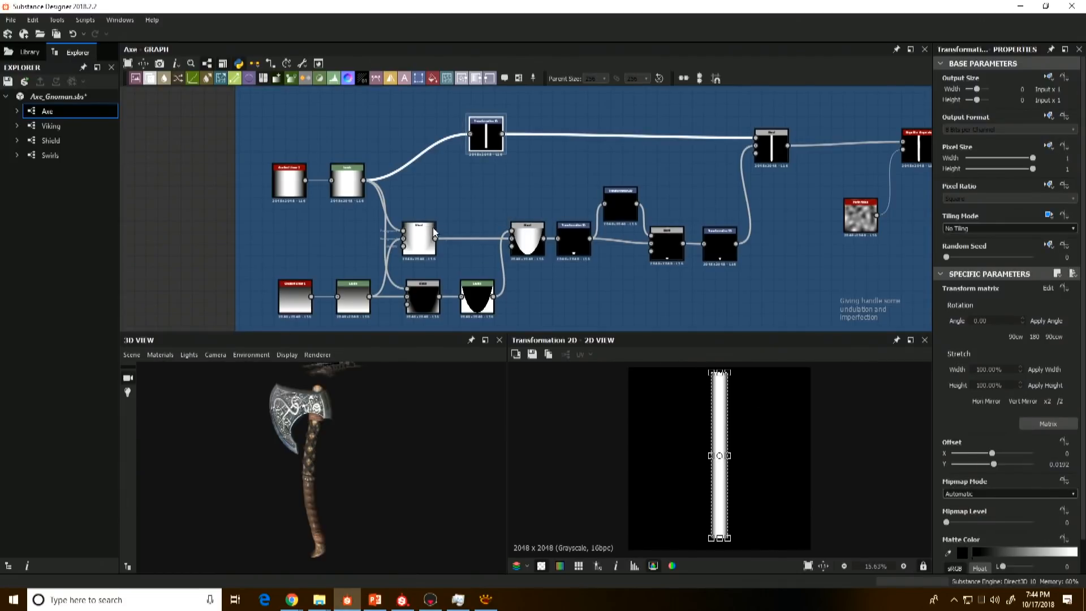
Step: Examine how the Max (Lighten) Blend combines the horizontal gradient with the leveled Gradient Linear 1
scroll(504, 201, "up", 2)
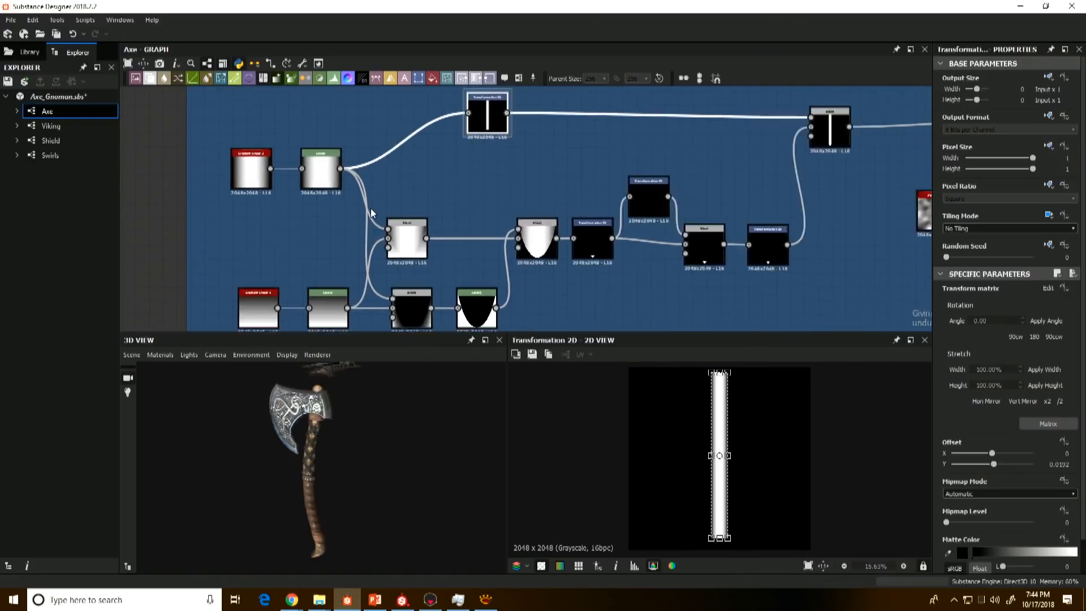
scroll(371, 209, "up", 1)
middle_click_drag(315, 270, 314, 211)
left_click(233, 95)
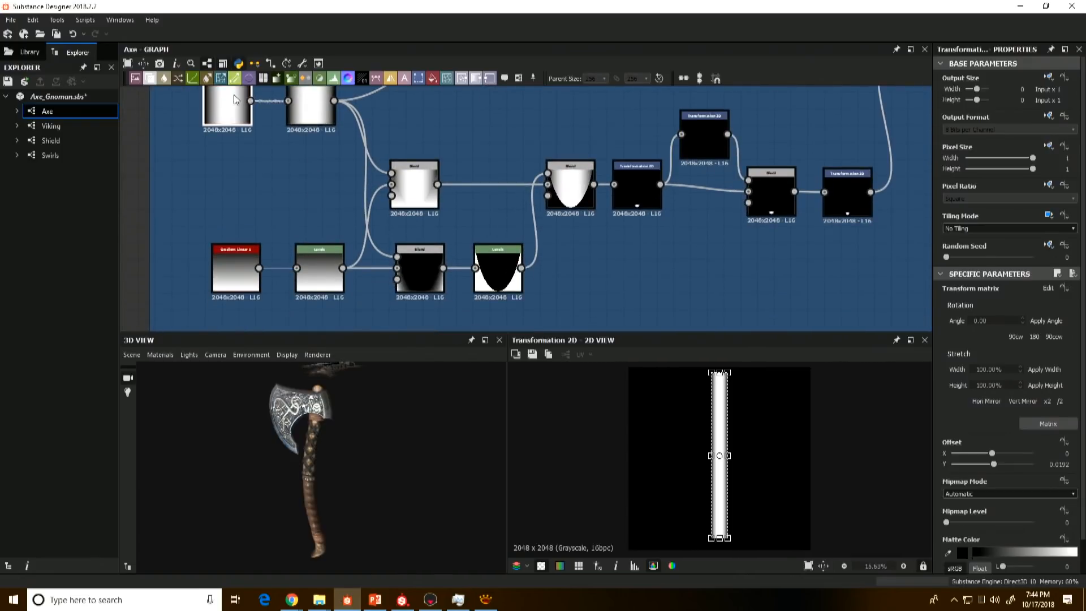
double_click(233, 100)
double_click(414, 181)
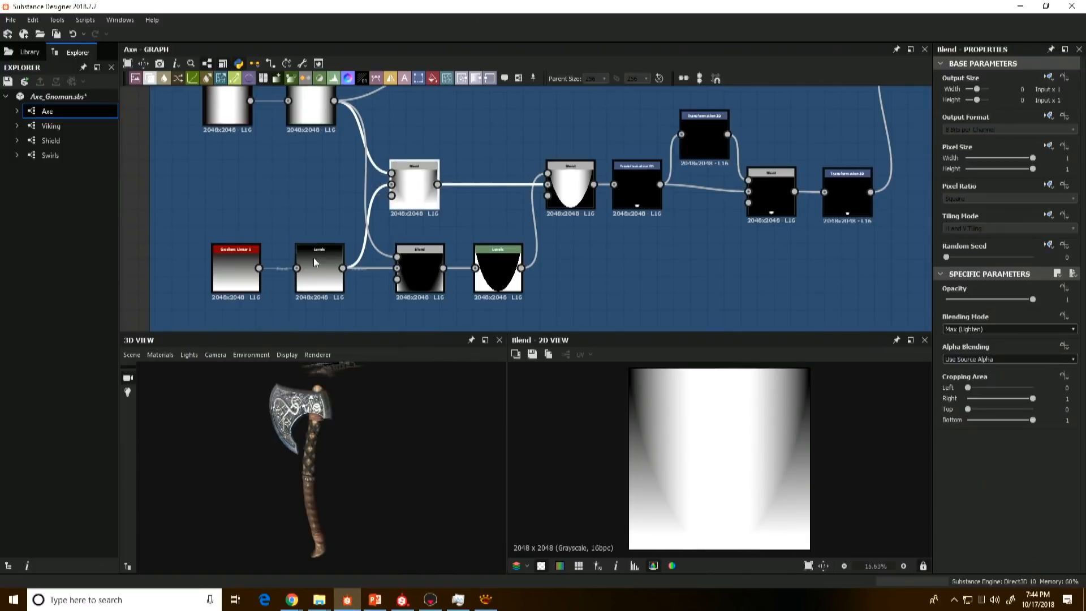
double_click(228, 283)
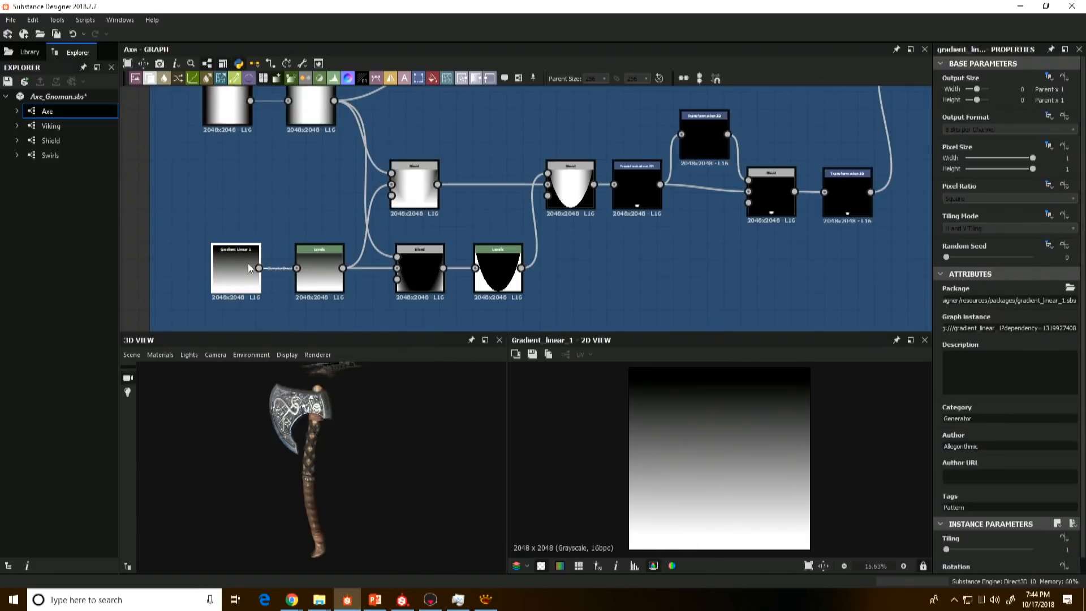
double_click(329, 276)
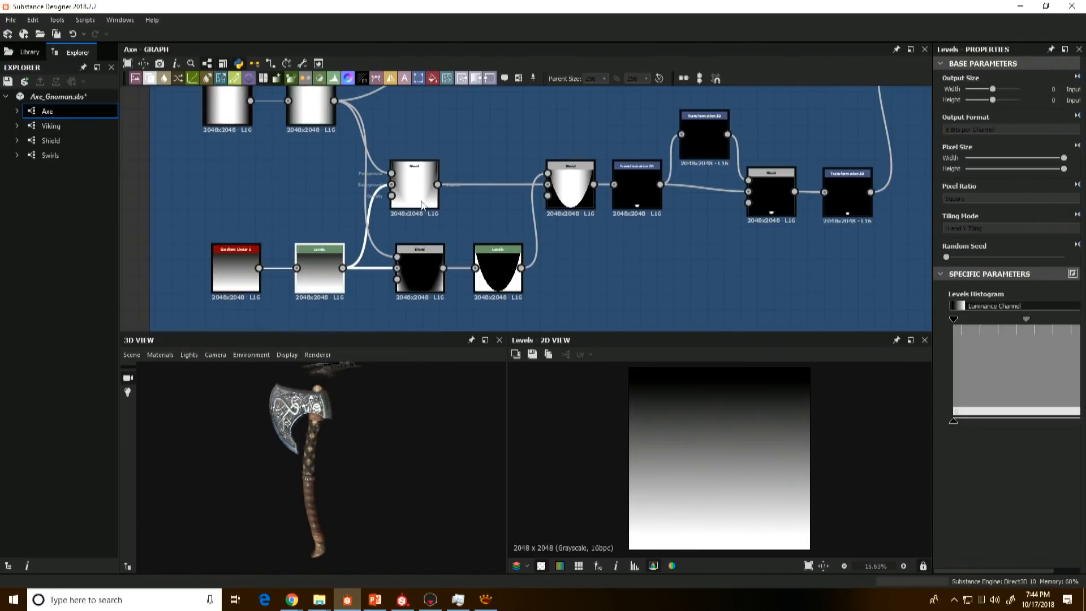
double_click(421, 205)
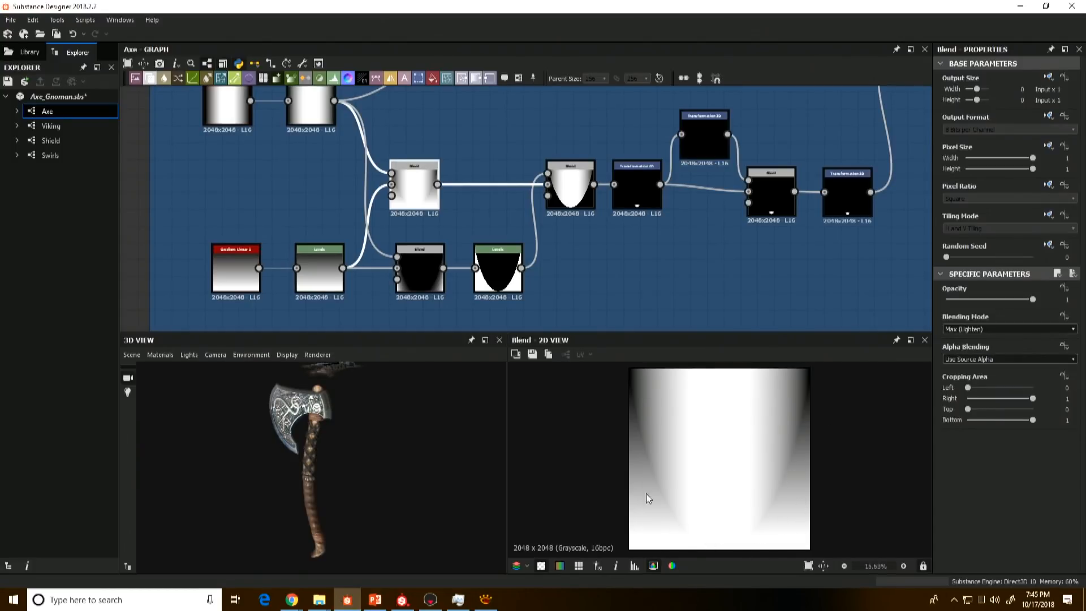
Step: Examine how the Subtract Blend and its Levels mask cut the lightened gradient blend into a rounded tip shape
double_click(395, 267)
middle_click_drag(394, 266, 391, 280)
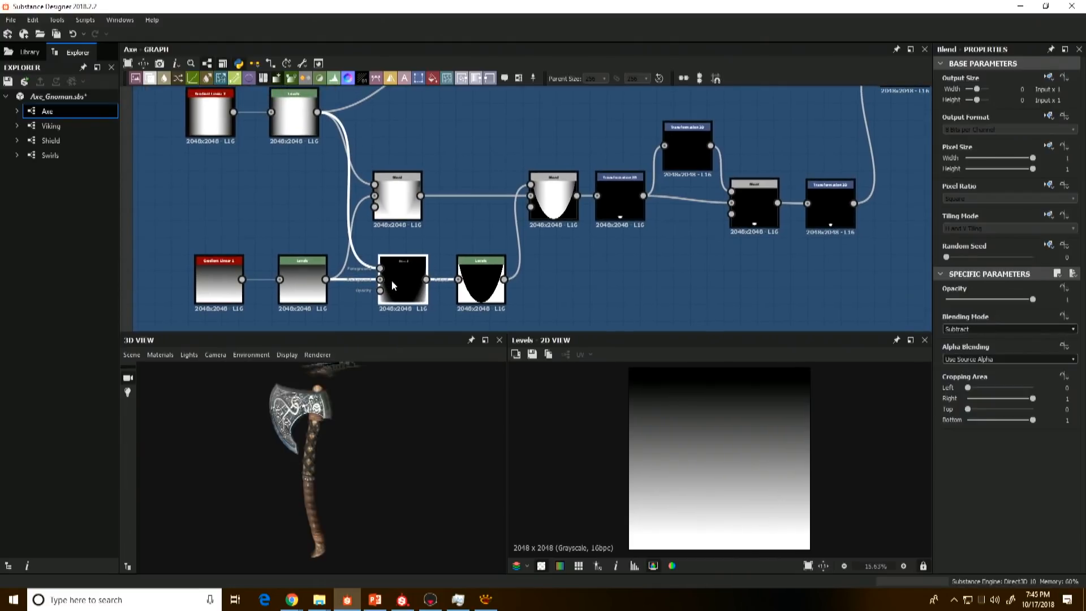
double_click(390, 281)
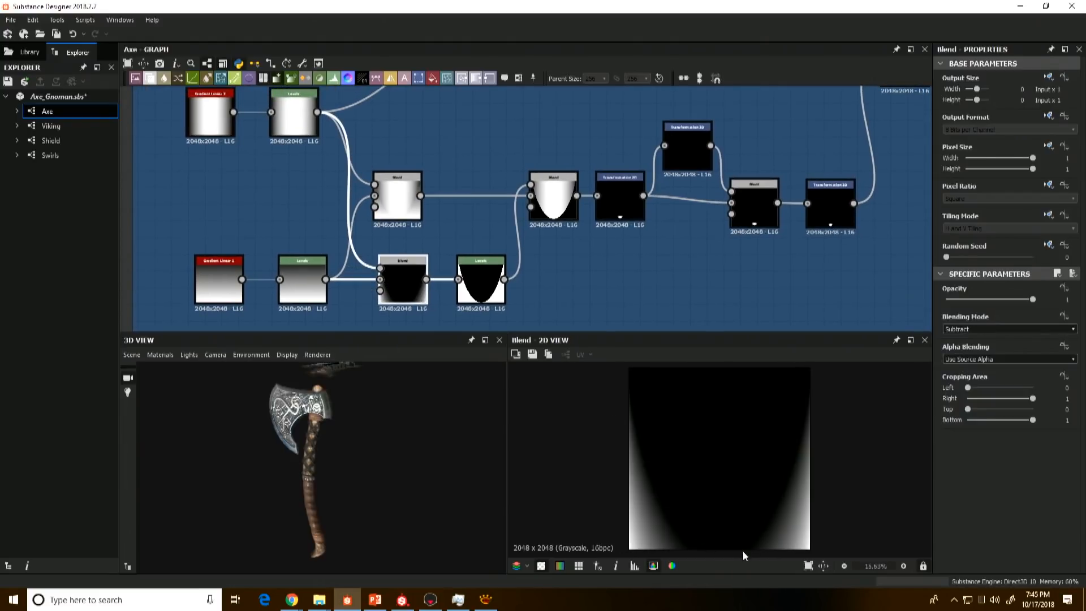
double_click(481, 266)
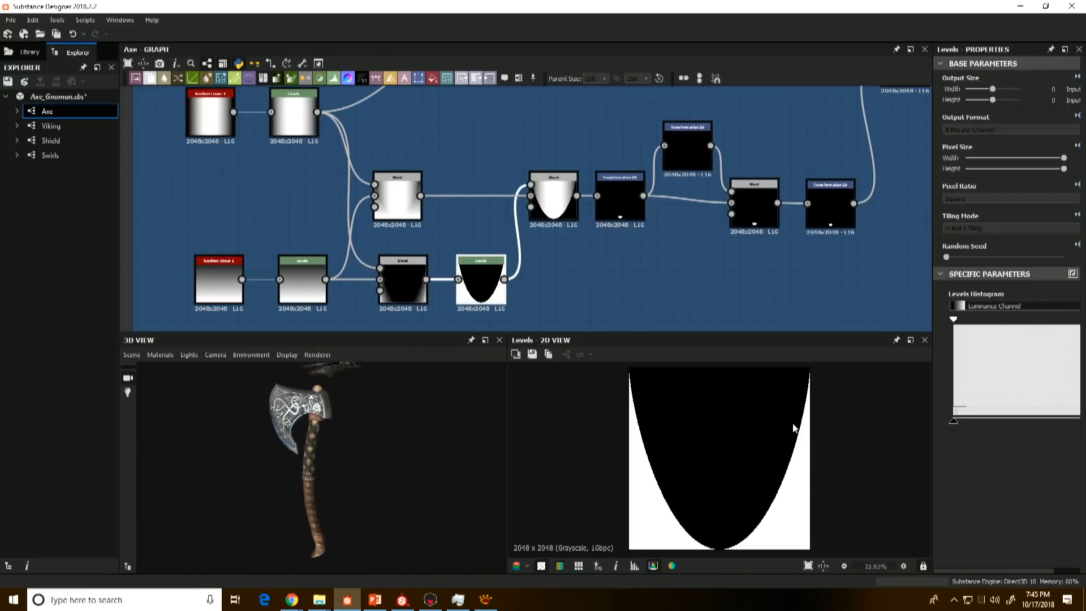
double_click(554, 192)
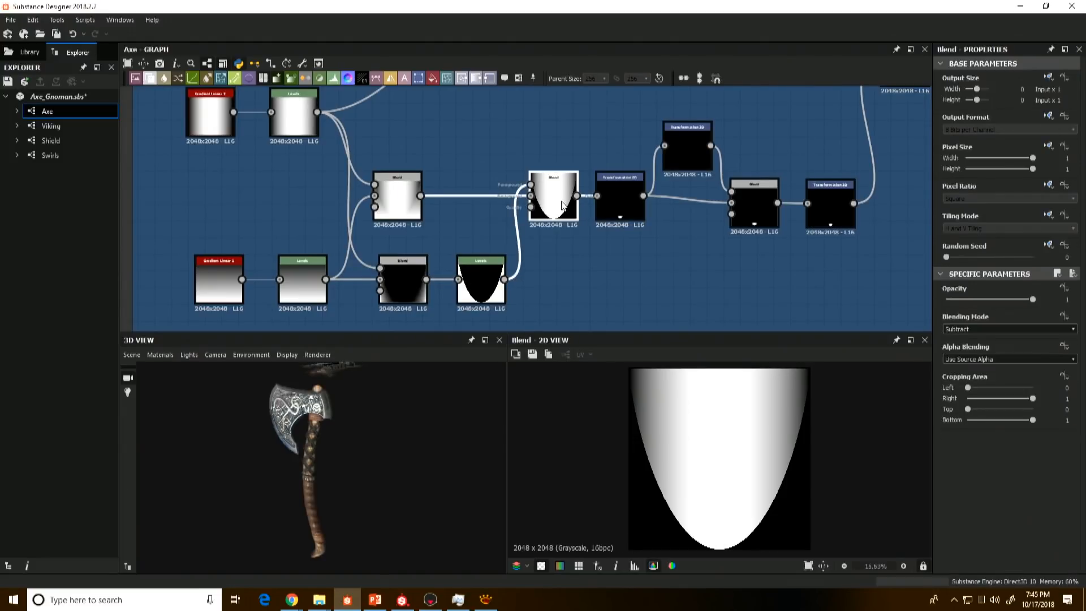
double_click(398, 197)
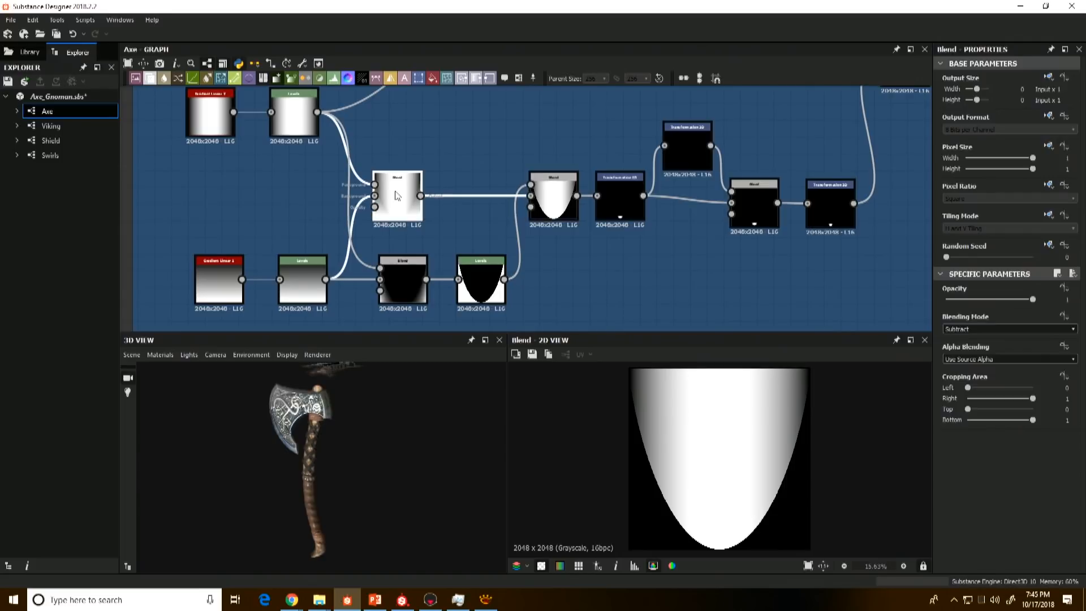
Step: Preview the Transformation 2D nodes and the Add (Linear Dodge) Blend that place the rounded tips at both ends of the handle
double_click(572, 222)
middle_click_drag(585, 218, 528, 241)
double_click(569, 237)
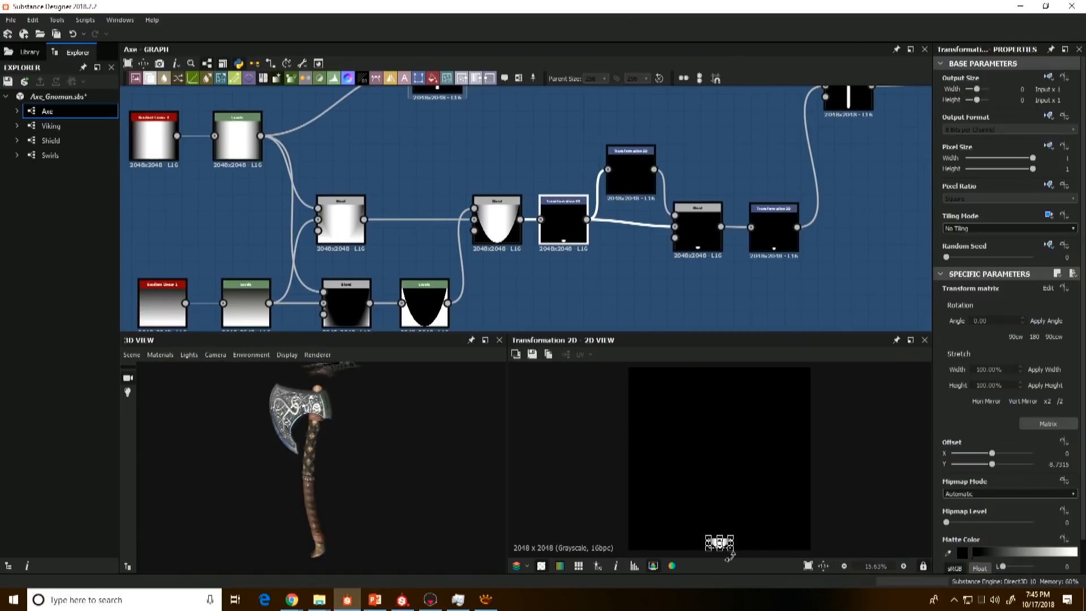
scroll(753, 548, "up", 1)
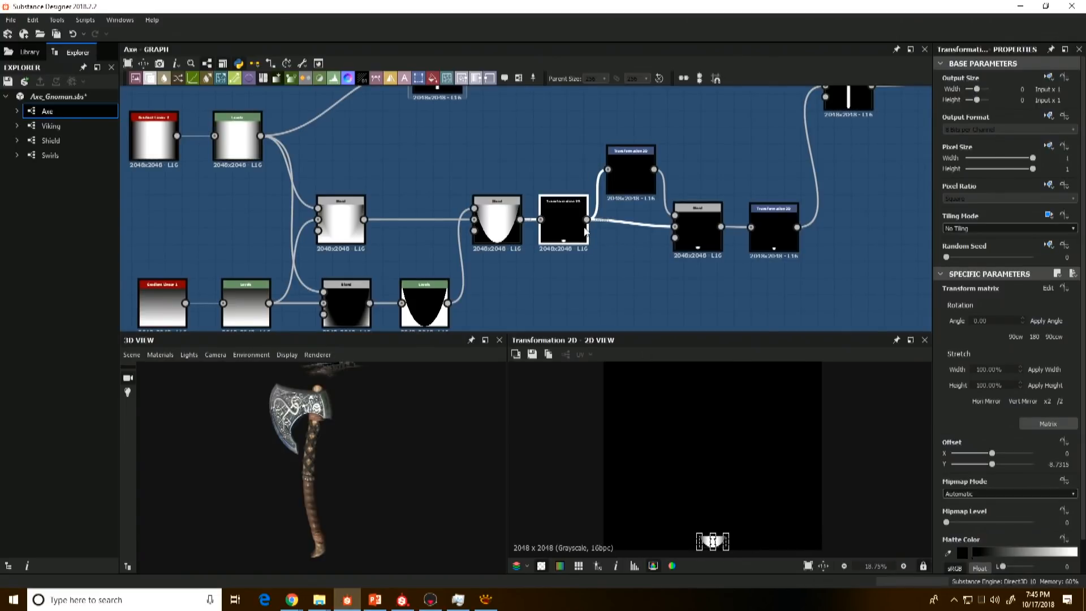
middle_click_drag(587, 233, 538, 245)
left_click(580, 181)
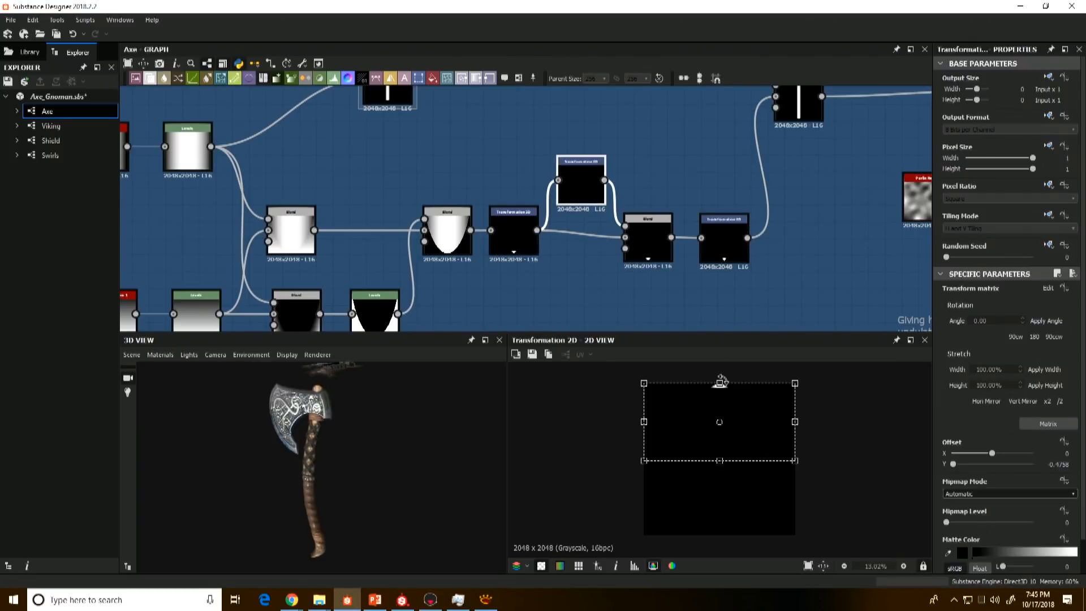
left_click(647, 235)
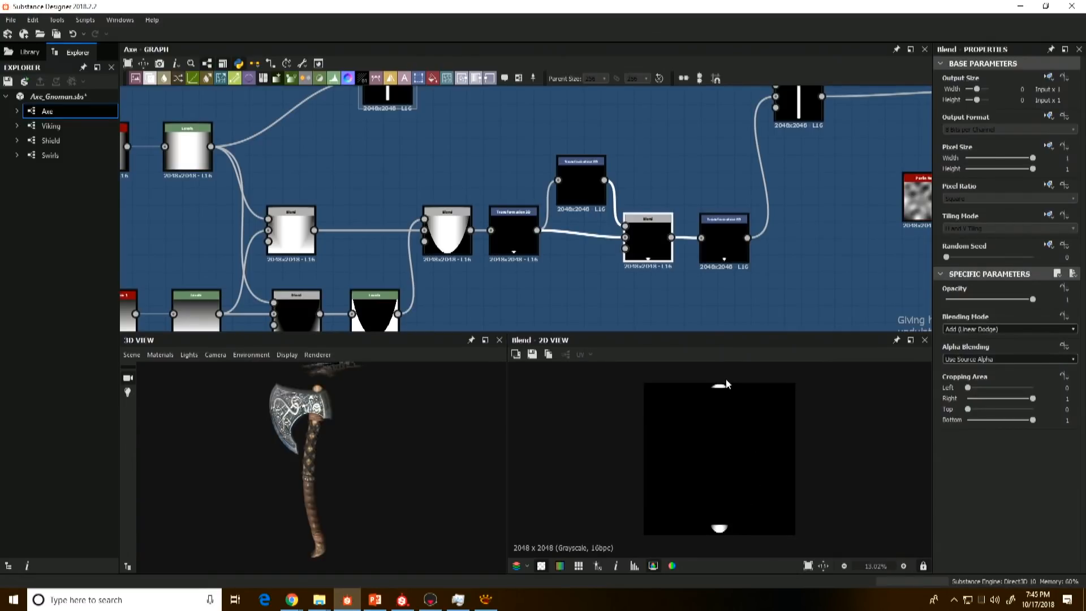
left_click(724, 238)
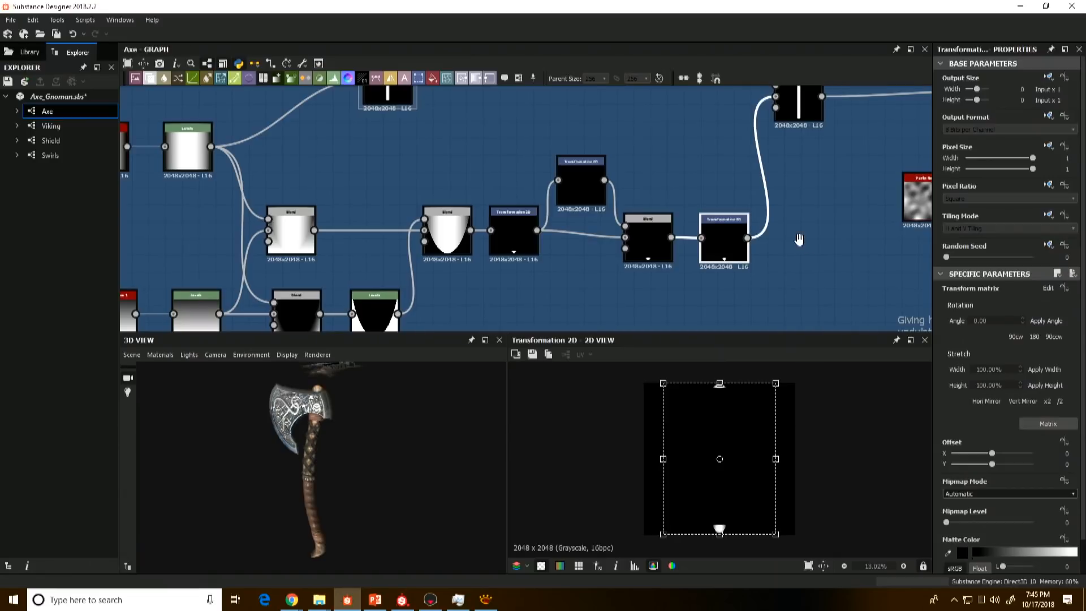
Step: Preview the Max (Lighten) Blend that joins the vertical strip and the rounded tips into one handle shape
middle_click_drag(461, 136, 377, 232)
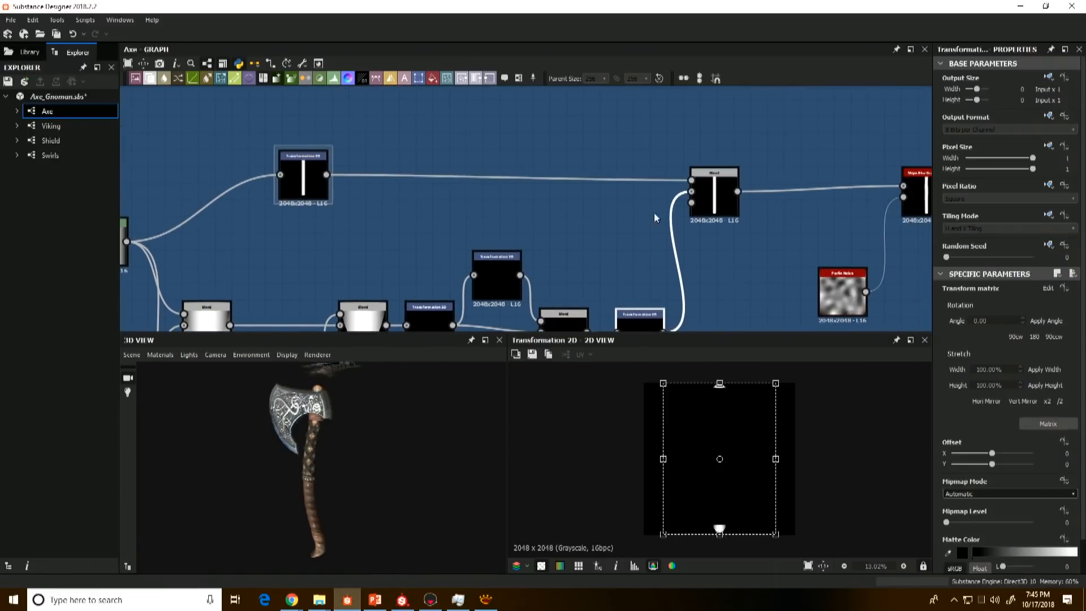
left_click_drag(708, 203, 702, 202)
double_click(306, 189)
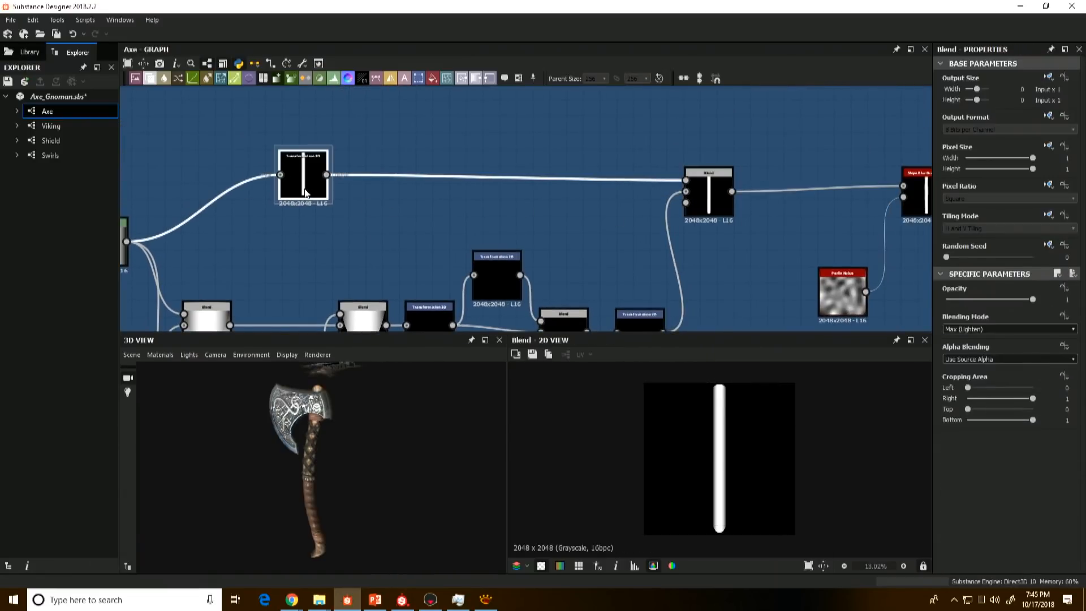
left_click(716, 196)
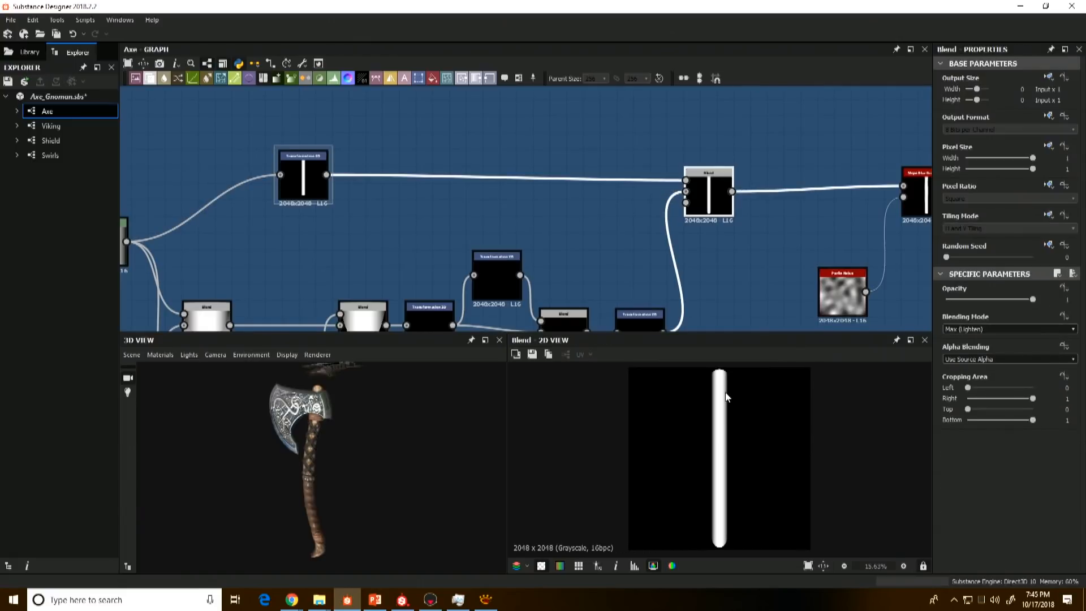
middle_click_drag(737, 214, 629, 211)
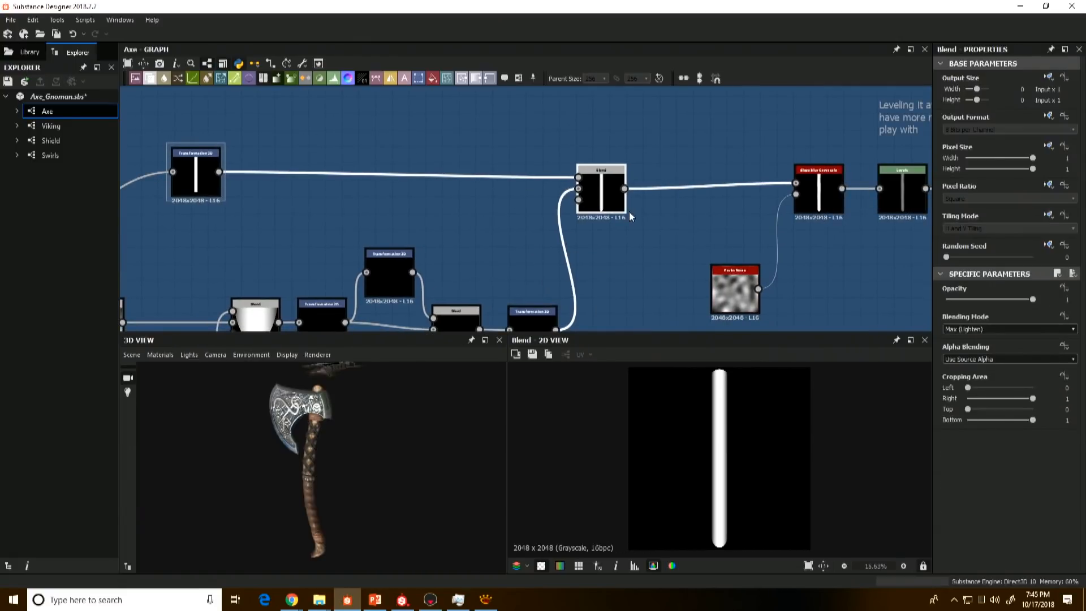
middle_click_drag(830, 203, 718, 215)
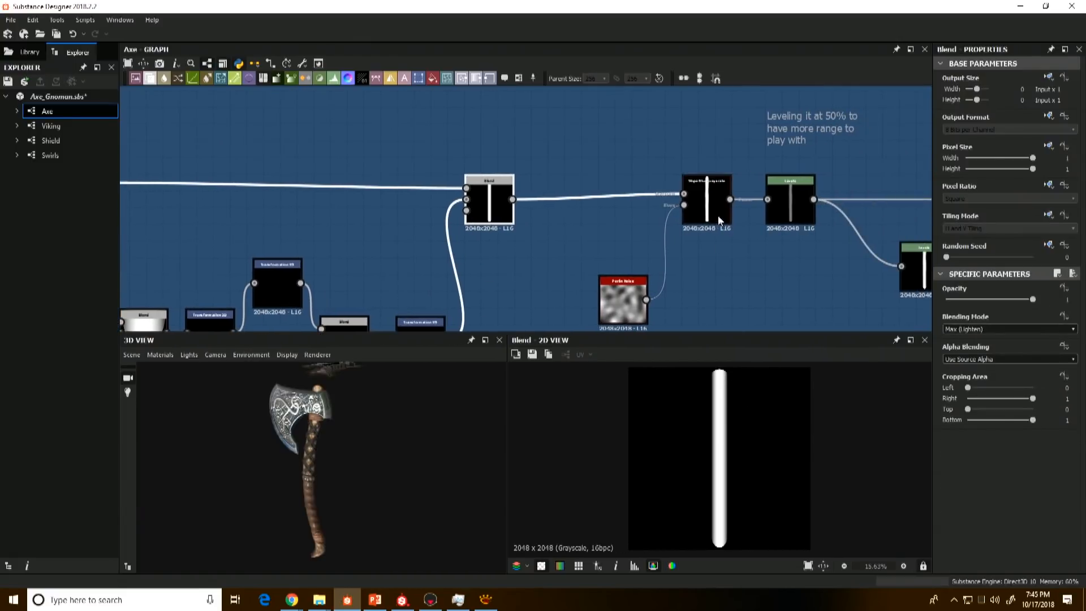
Step: Inspect the edges of the joined handle shape up close at the Blend feeding the Slope Blur Grayscale
left_click(713, 209)
left_click(501, 208)
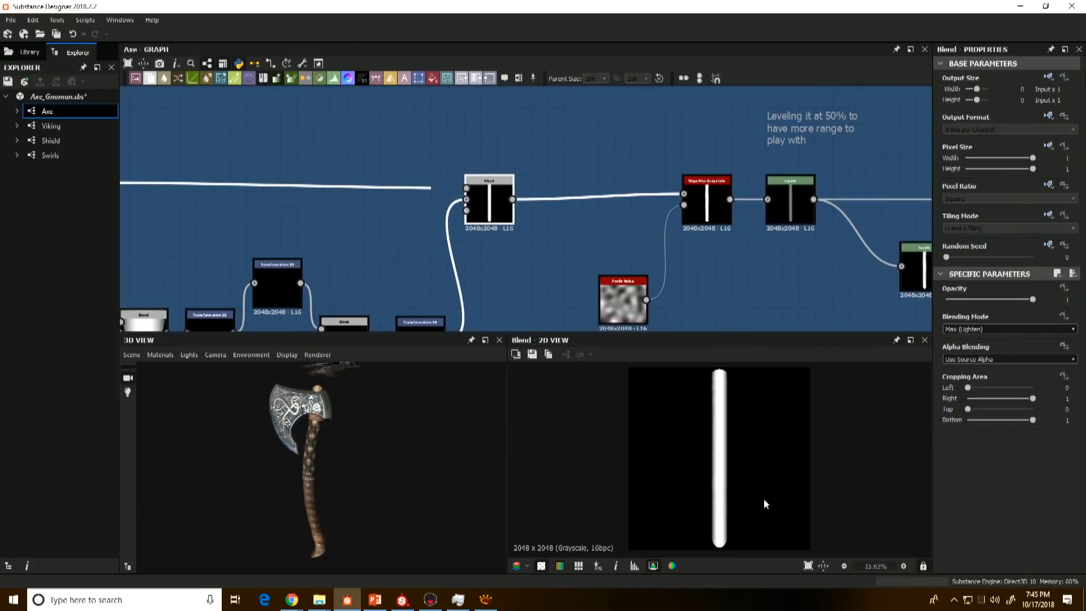
scroll(705, 386, "up", 3)
scroll(706, 378, "down", 2)
middle_click_drag(706, 394, 709, 444)
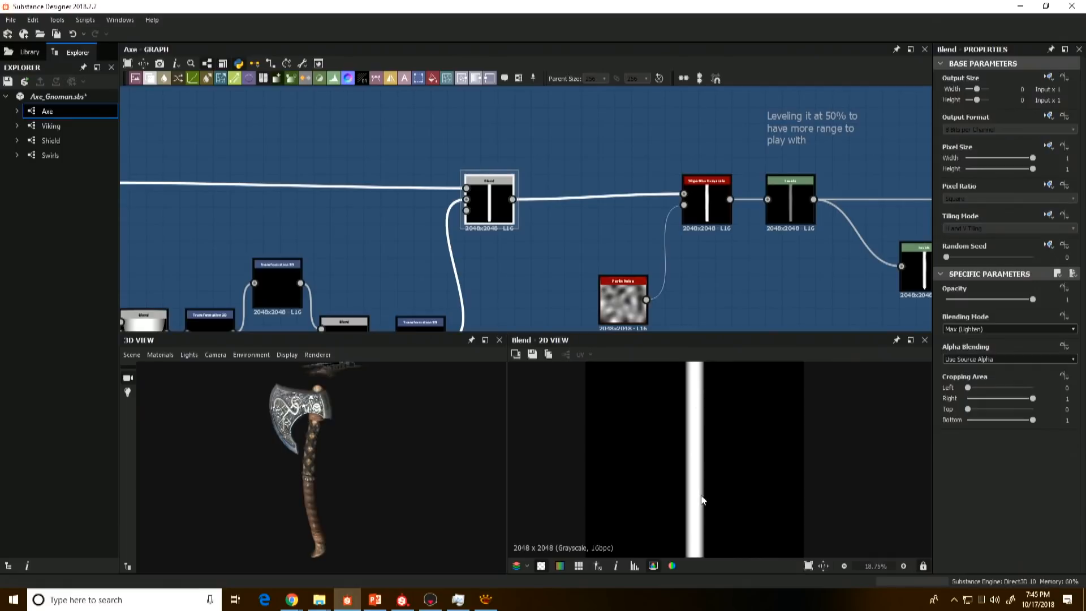
middle_click_drag(689, 275, 645, 261)
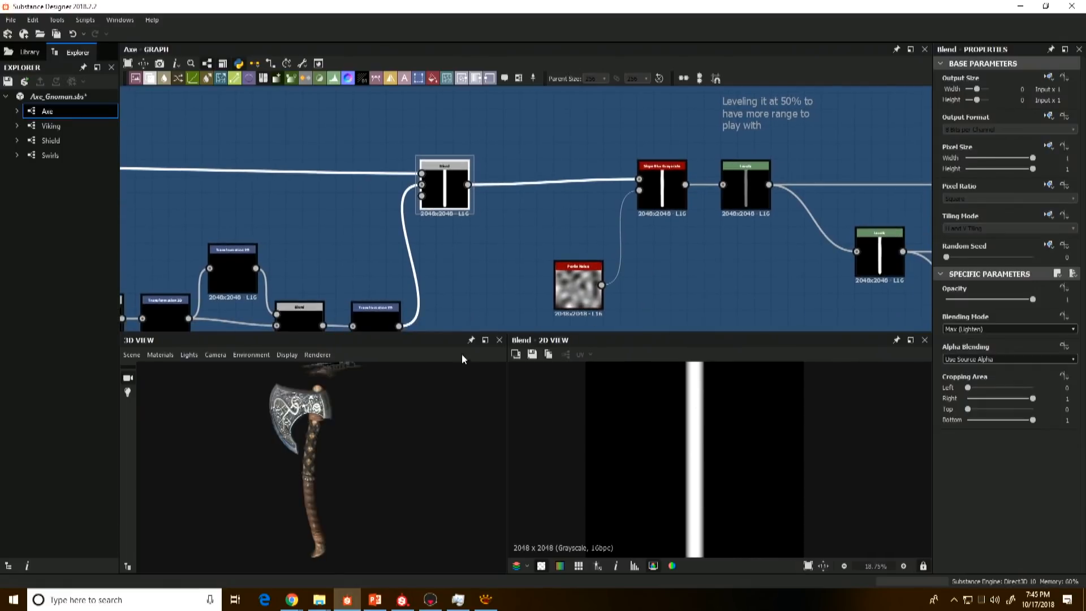
Step: Preview the Slope Blur Grayscale driven by Perlin Noise and the Levels node that follows it
left_click(681, 194)
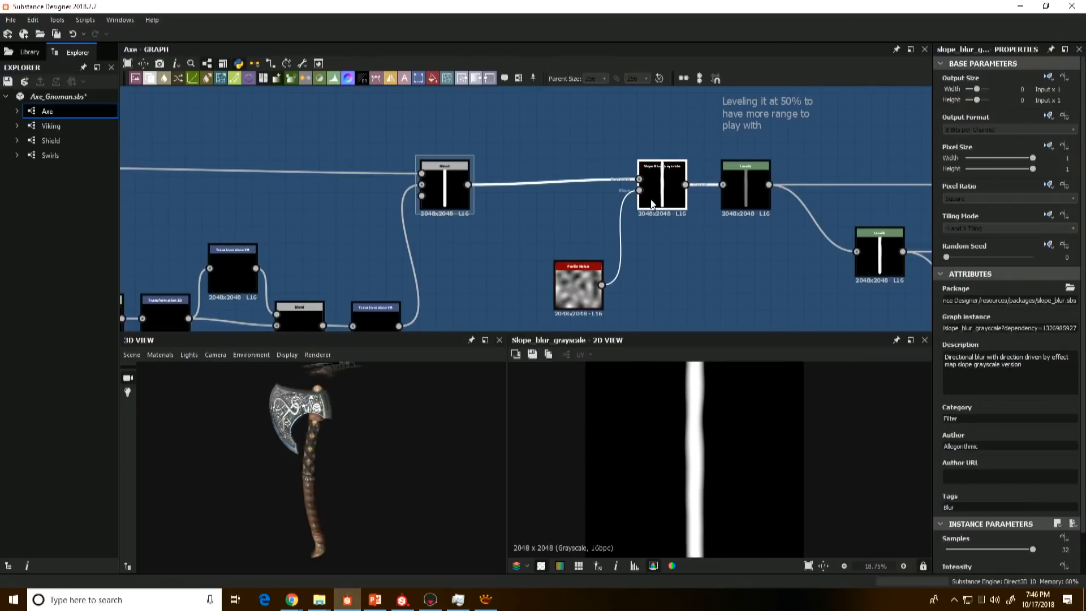
middle_click_drag(669, 268, 588, 272)
scroll(714, 441, "down", 1)
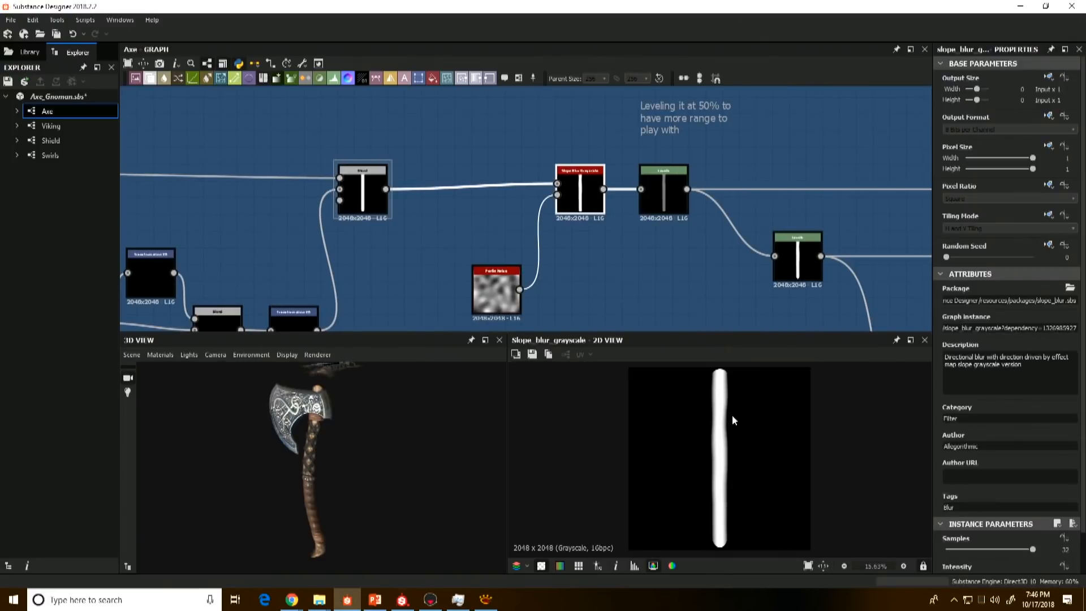
middle_click_drag(676, 243, 624, 248)
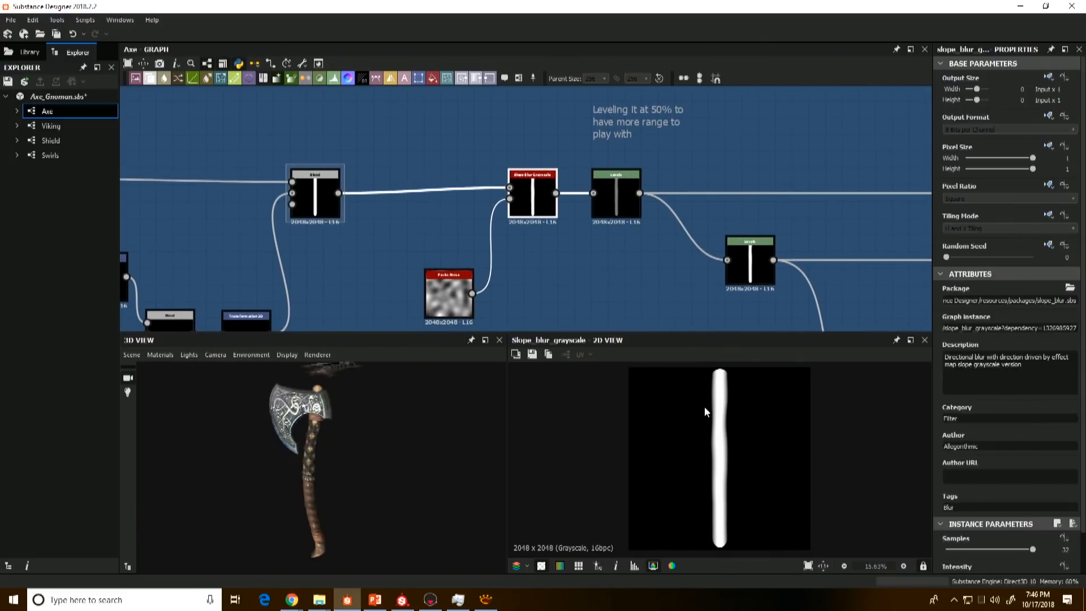
left_click(606, 195)
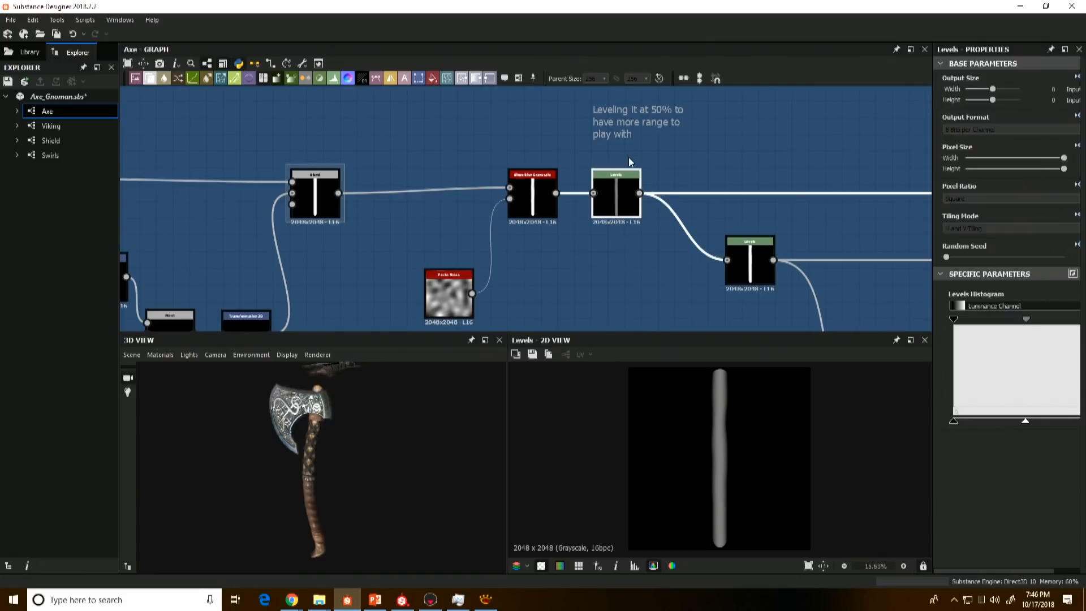
Step: Compare the Slope Blur Grayscale output with the Levels node that lowers the handle's height to 50%
middle_click_drag(629, 157, 602, 167)
left_click(505, 217)
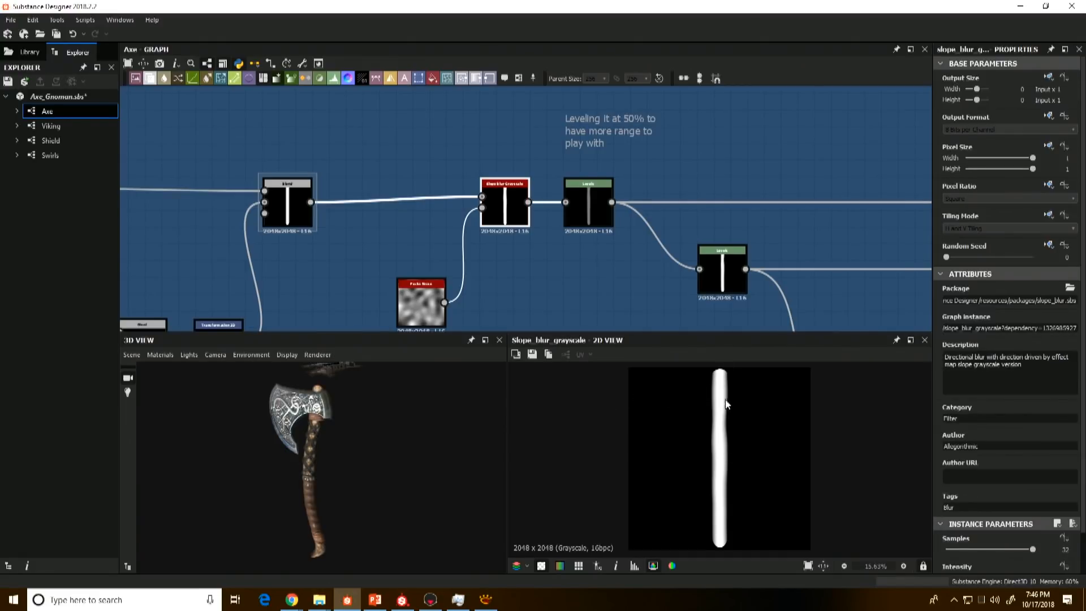
left_click(591, 204)
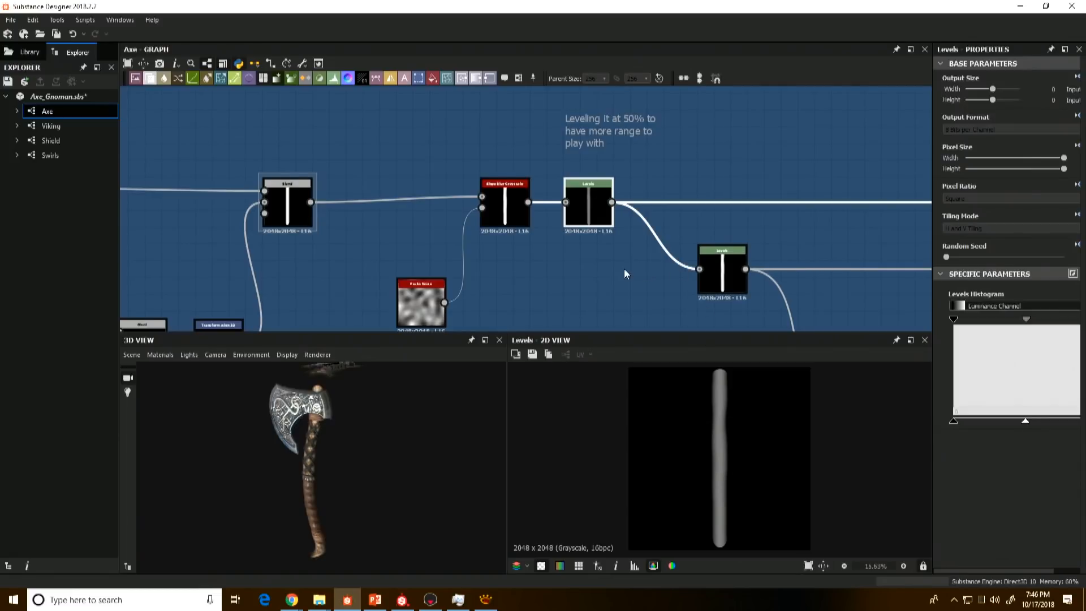
Step: Preview the Add (Linear Dodge) Blend that combines the leveled handle with the wood grain
middle_click_drag(597, 267, 439, 250)
scroll(439, 250, "down", 2)
middle_click_drag(638, 251, 560, 290)
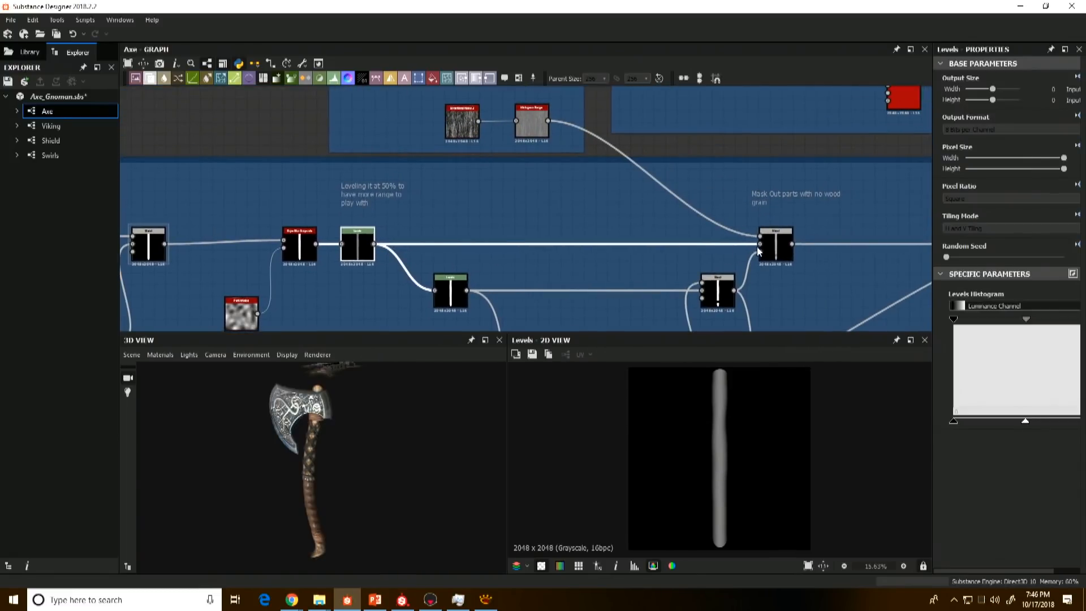
left_click(768, 253)
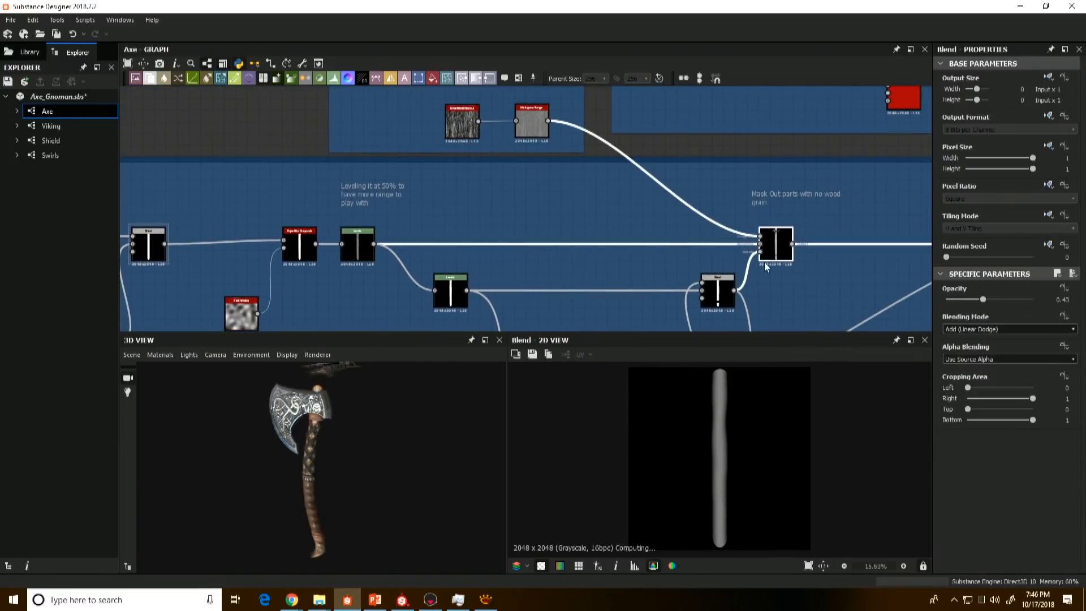
Step: Preview the Directional Noise 2 and Histogram Range nodes in the Wood Grain frame, ending on the noise
left_click(469, 127)
double_click(469, 126)
middle_click_drag(502, 233, 544, 351)
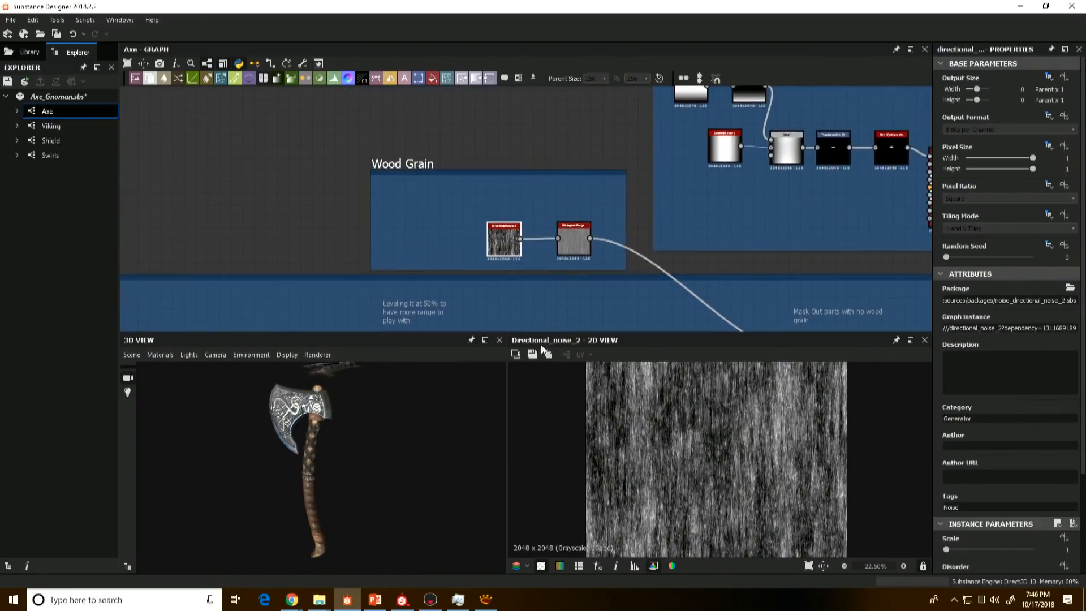
scroll(451, 230, "up", 2)
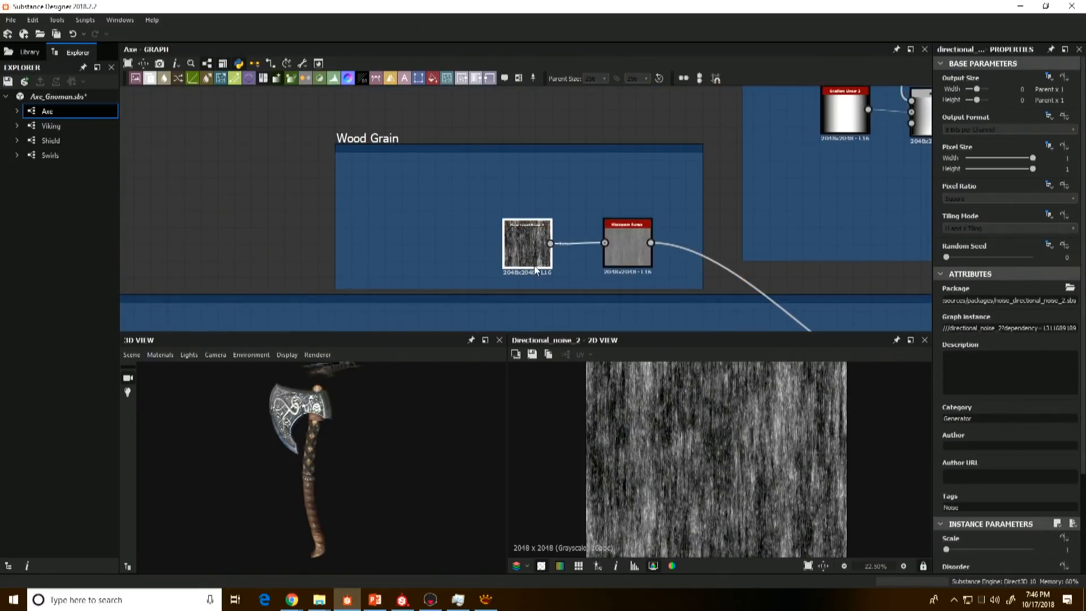
double_click(623, 258)
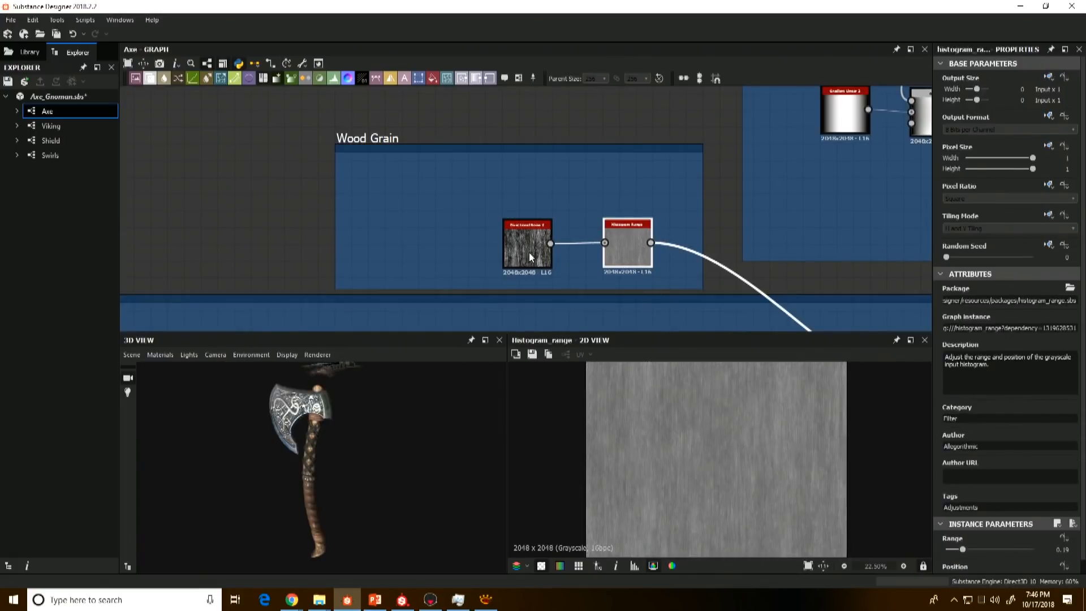
double_click(518, 241)
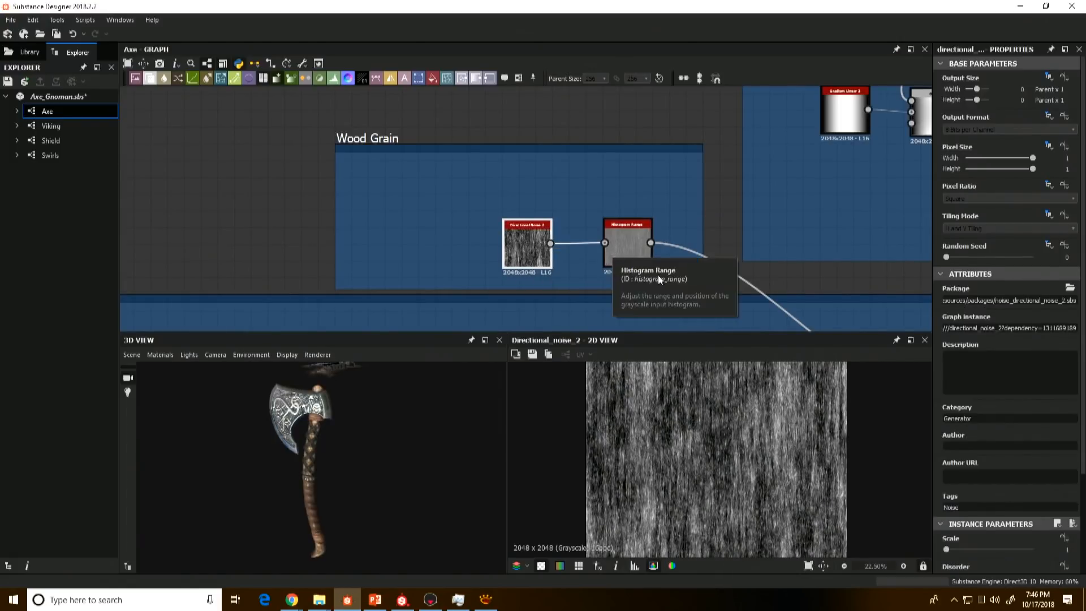
Step: Return to the Blend that masks out parts with no wood grain and preview its result
middle_click_drag(659, 194, 564, 149)
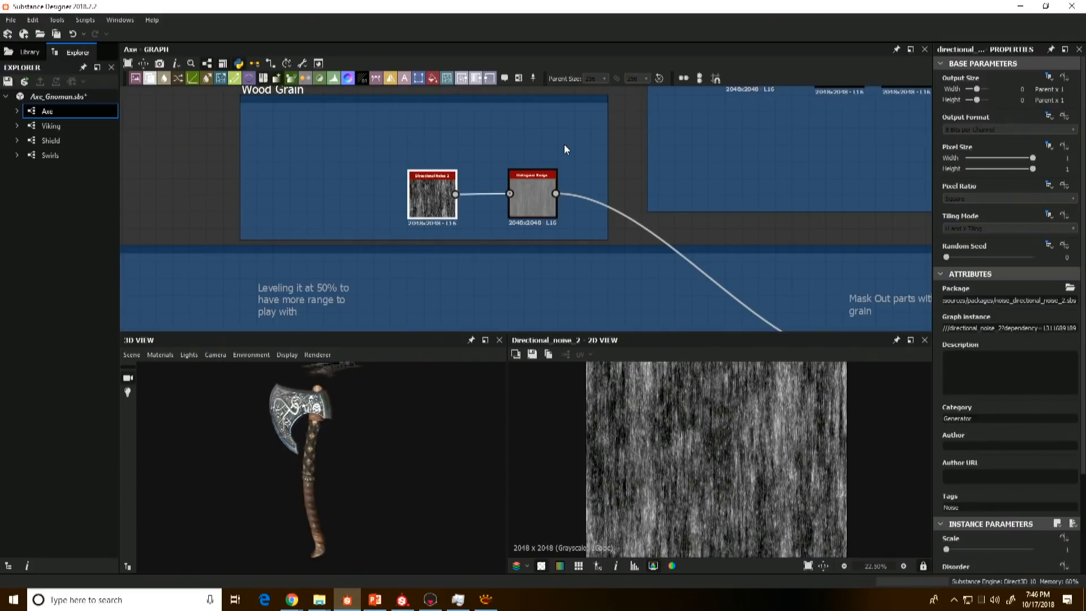
scroll(639, 229, "down", 1)
middle_click_drag(661, 223, 589, 129)
left_click(785, 269)
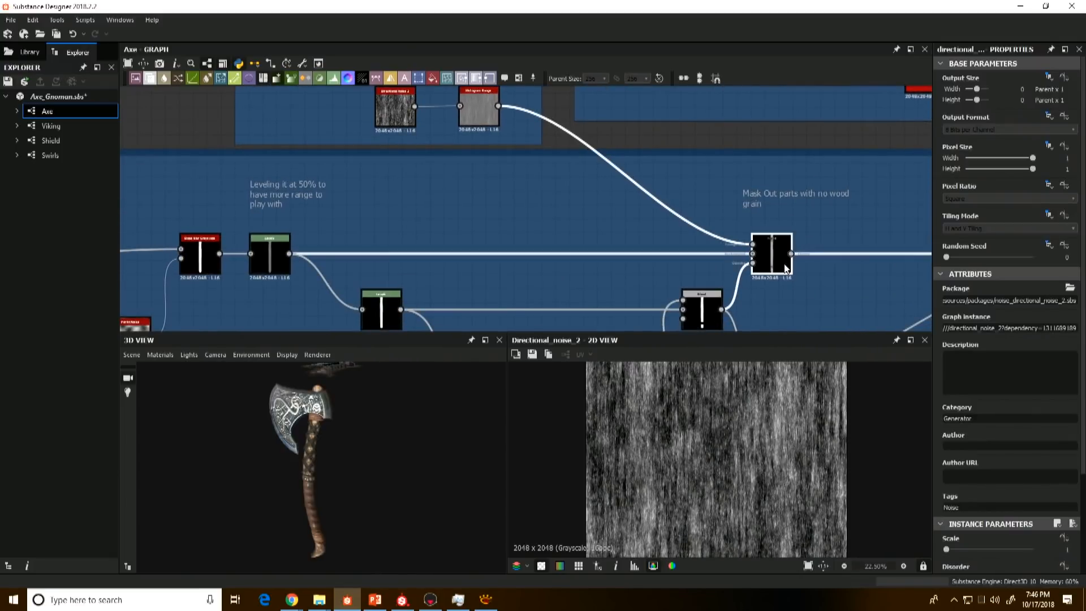
middle_click_drag(675, 280, 733, 231)
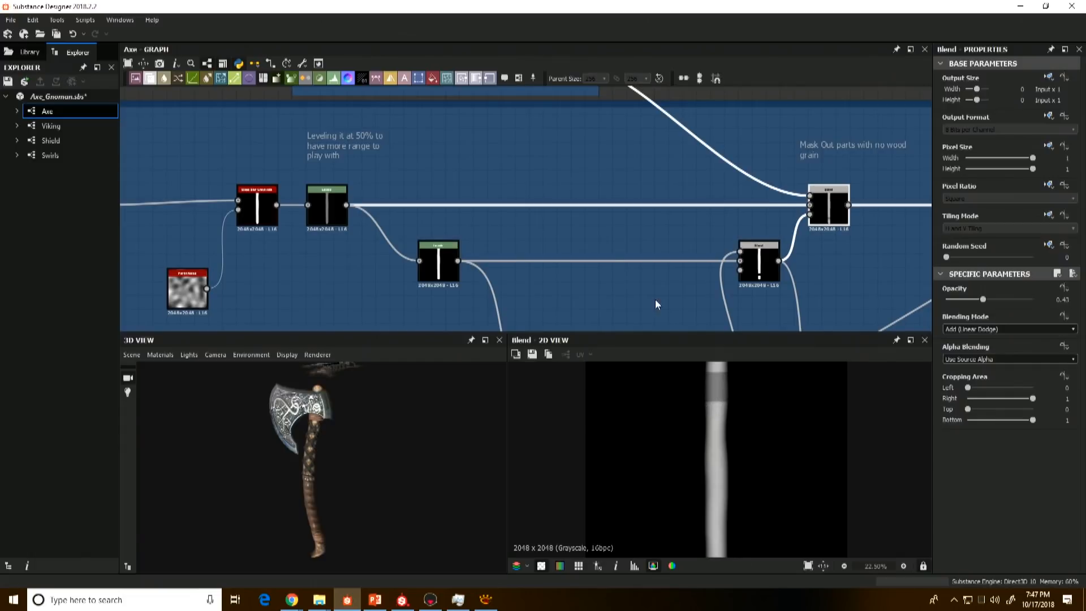
Step: Preview the Shape bar, its two Transformation 2D copies and the Add (Linear Dodge) Blend joining them
middle_click_drag(655, 305, 606, 270)
middle_click_drag(484, 233, 517, 189)
scroll(517, 193, "down", 1)
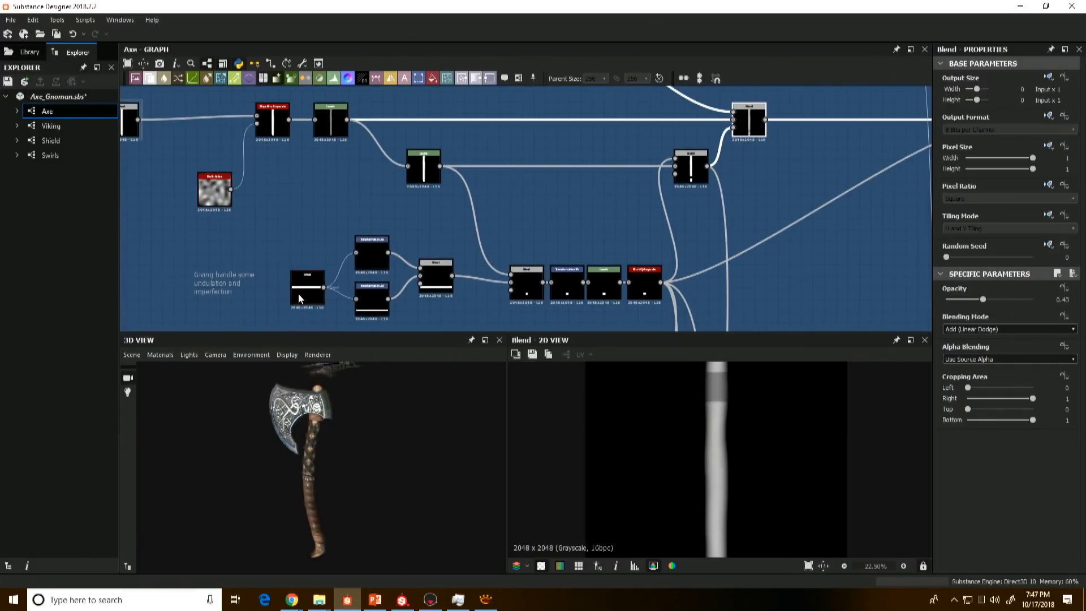
left_click(304, 290)
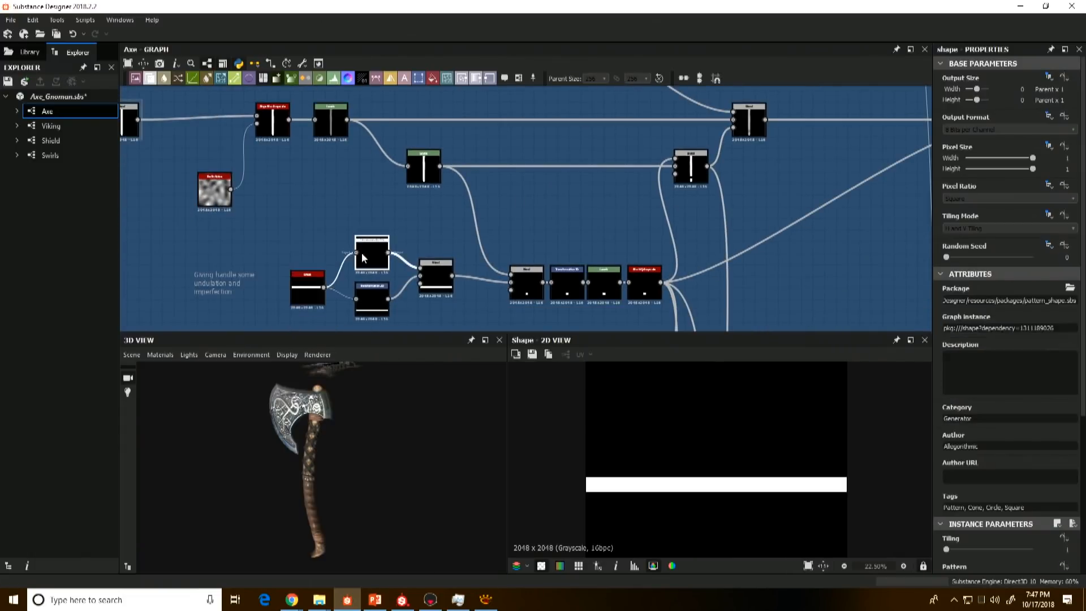
left_click(361, 253)
left_click(372, 299)
left_click(431, 279)
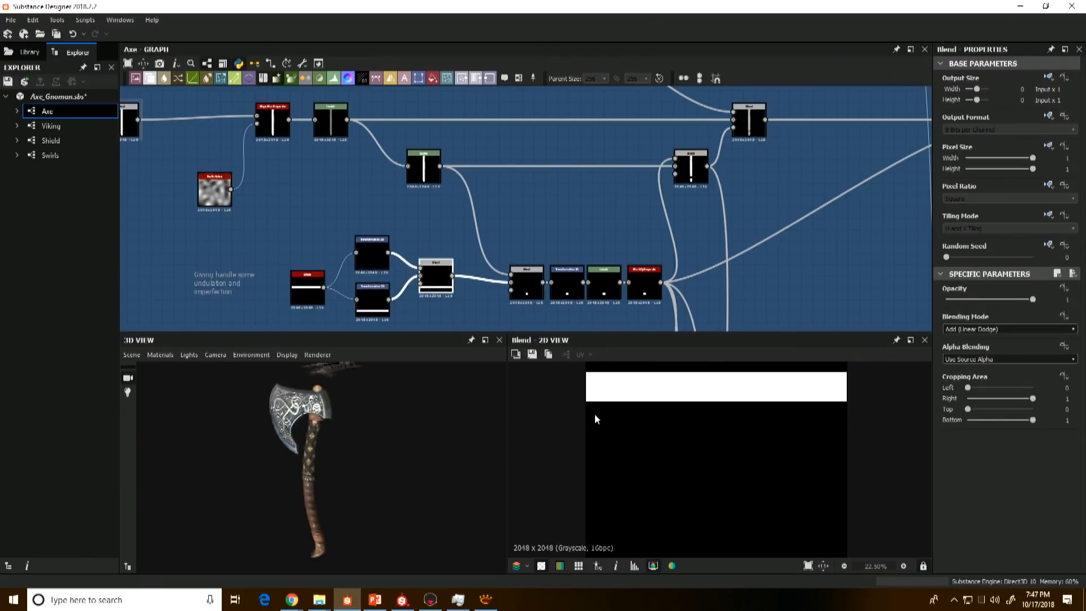
Step: Compare the leveled handle shape and the two horizontal bars with the Multiply Blend that intersects them
left_click(421, 168)
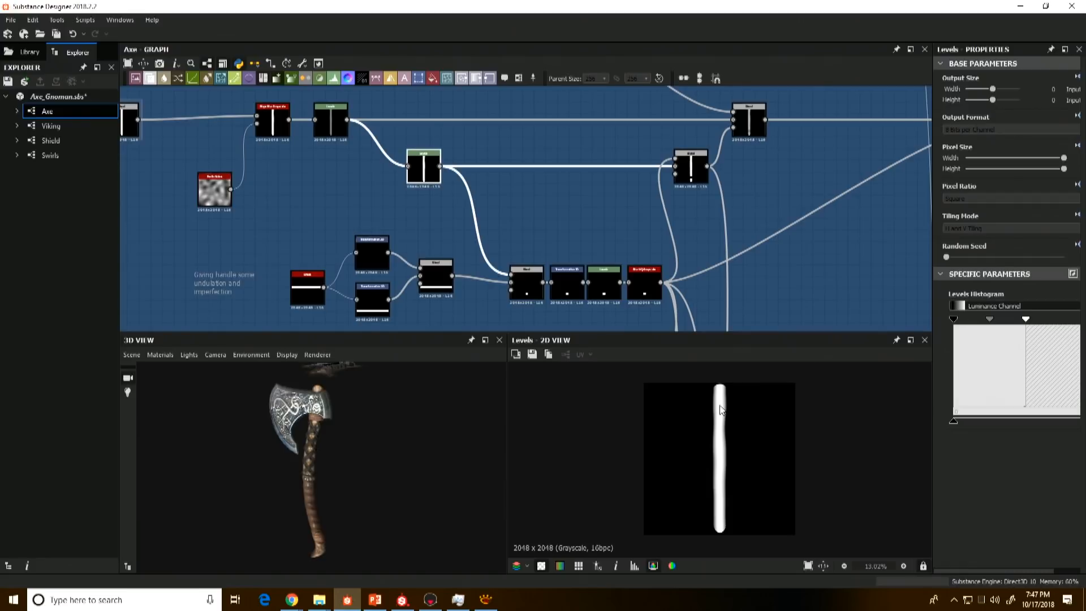
left_click(444, 289)
left_click(527, 285)
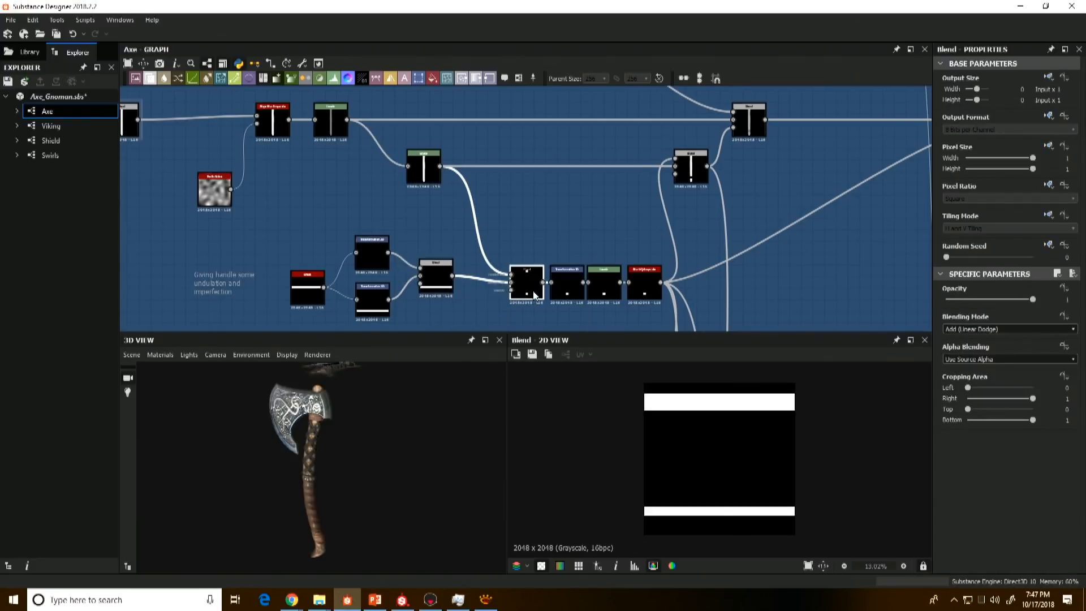
double_click(424, 166)
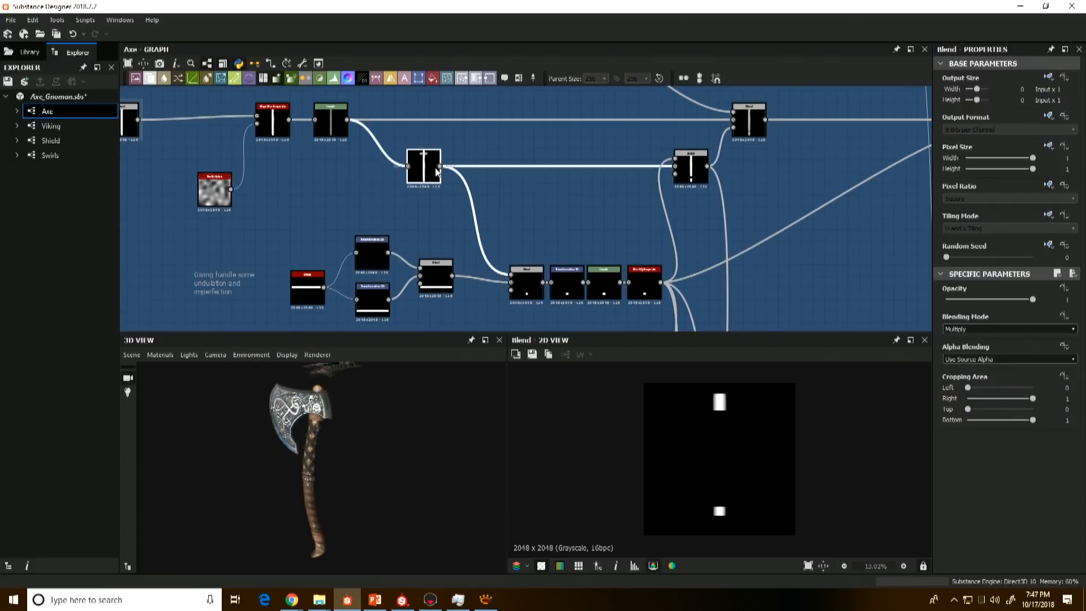
left_click(526, 289)
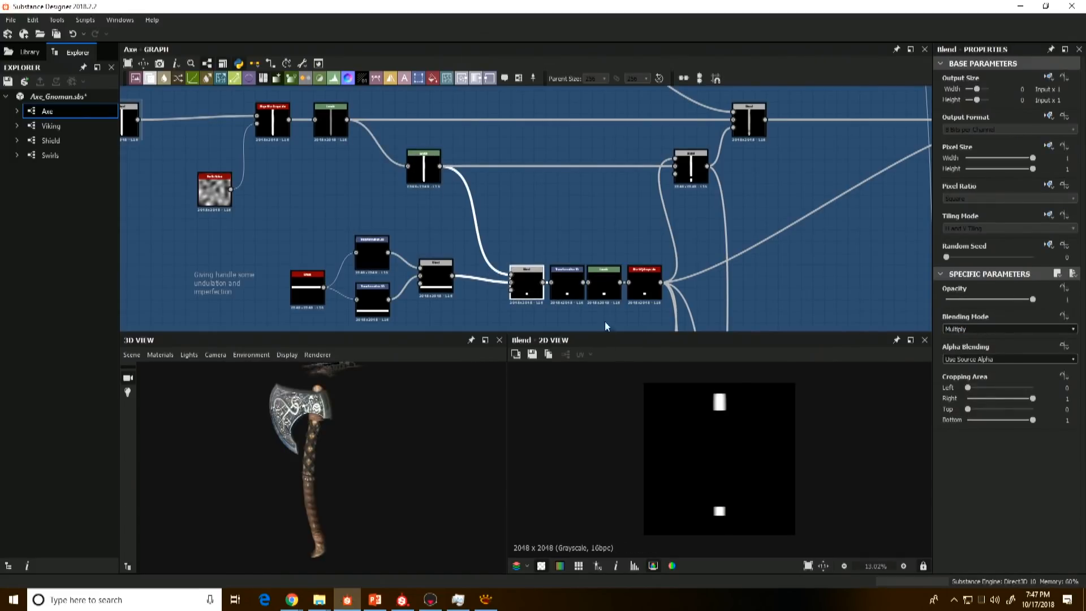
Step: Preview the Transformation 2D, Levels and blur nodes after the Multiply Blend, plus the Subtract Blend cutting the bands from the handle
left_click(568, 281)
left_click(599, 293)
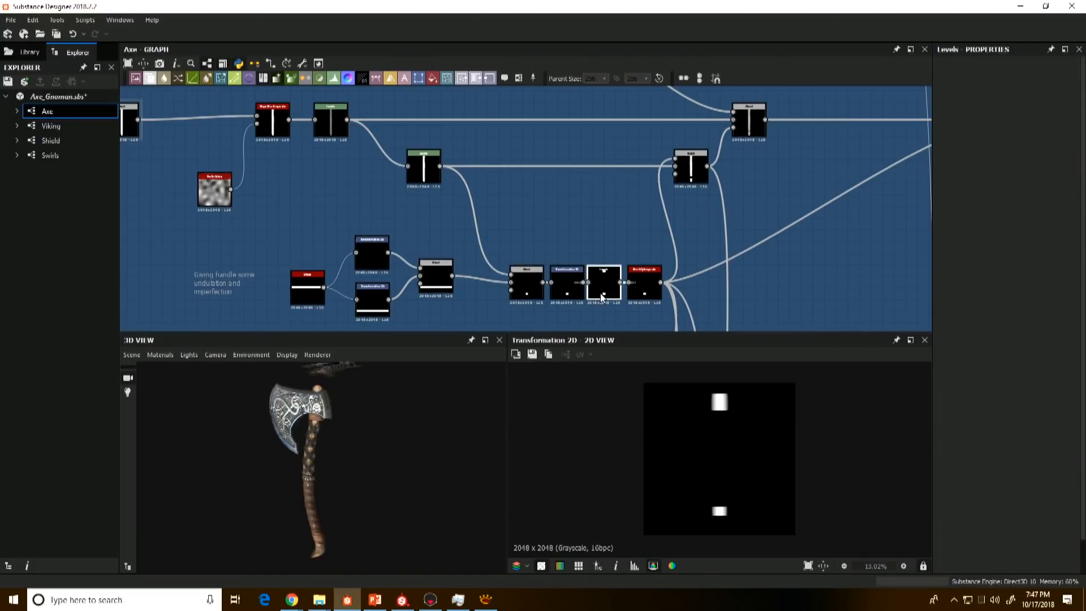
left_click(638, 287)
left_click(686, 171)
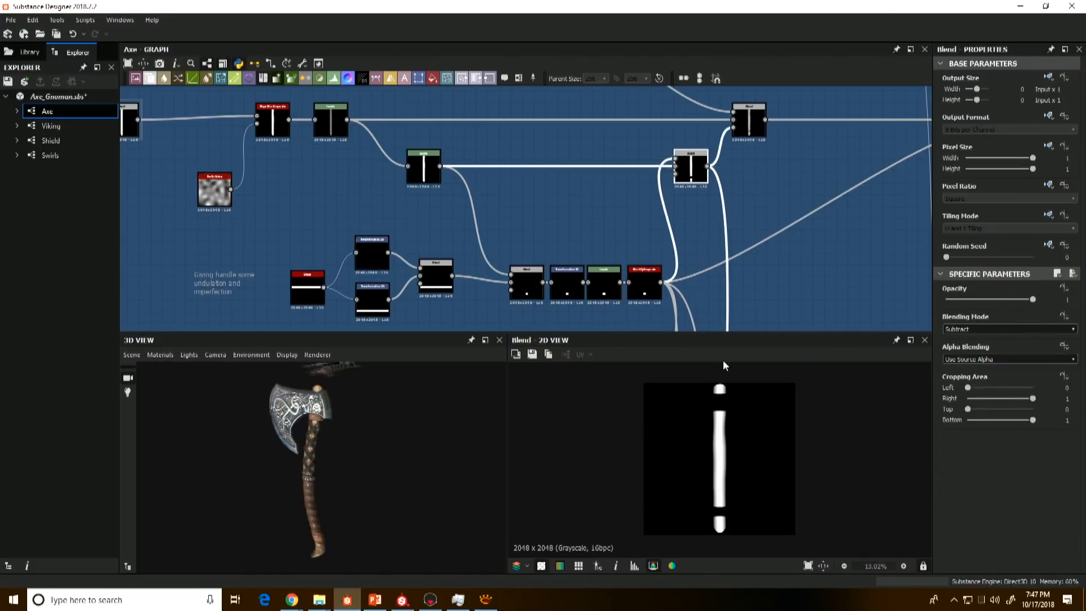
scroll(710, 427, "up", 2)
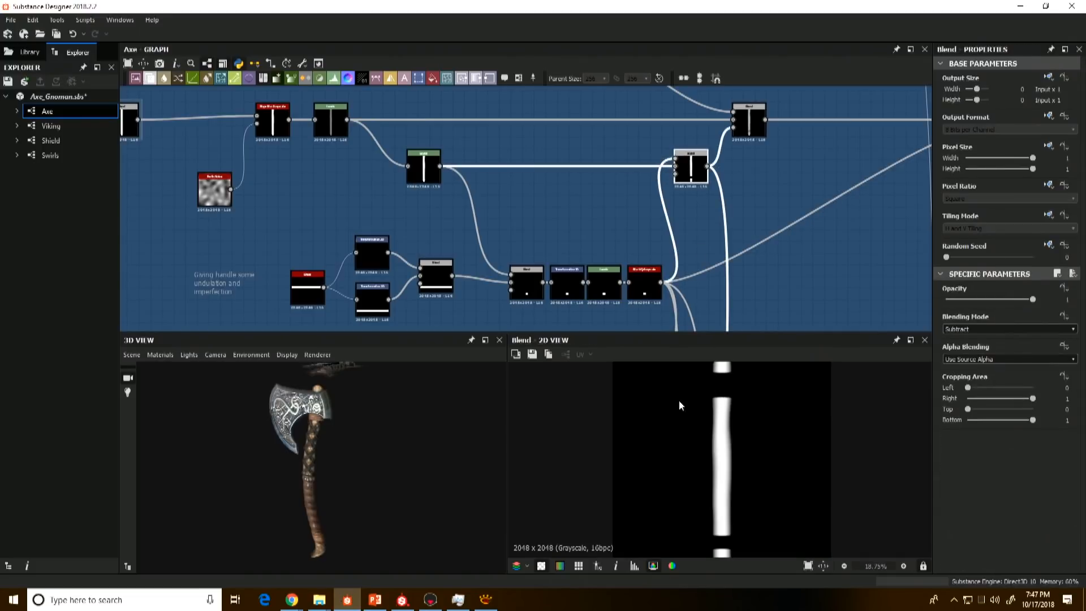
Step: Compare the masked wood grain Blend with the Height Blend that adds the straps to the handle
middle_click_drag(733, 198, 659, 315)
double_click(681, 246)
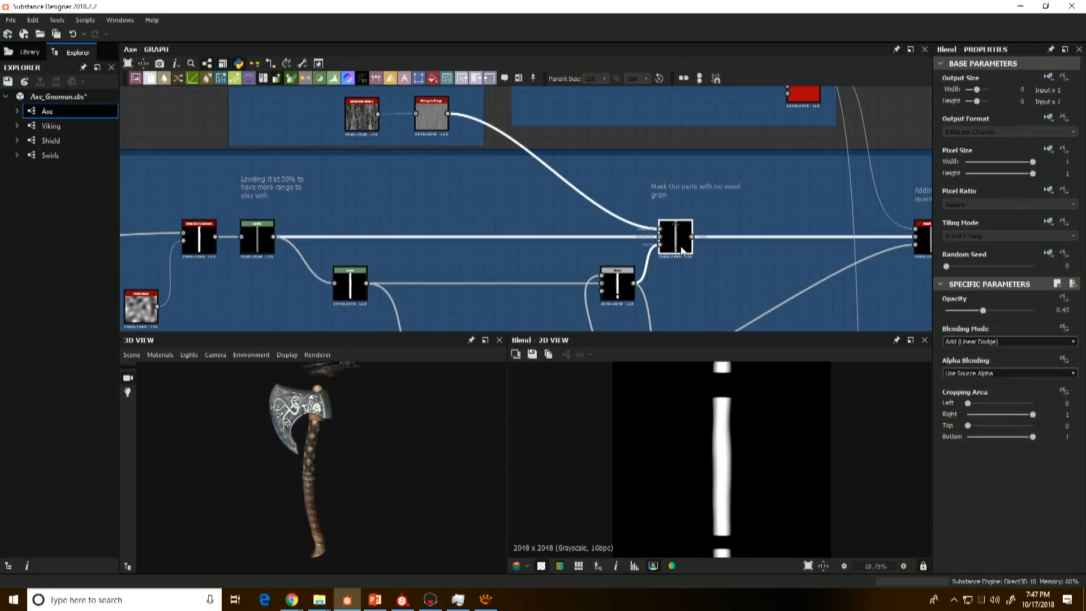
middle_click_drag(887, 258, 815, 259)
double_click(850, 249)
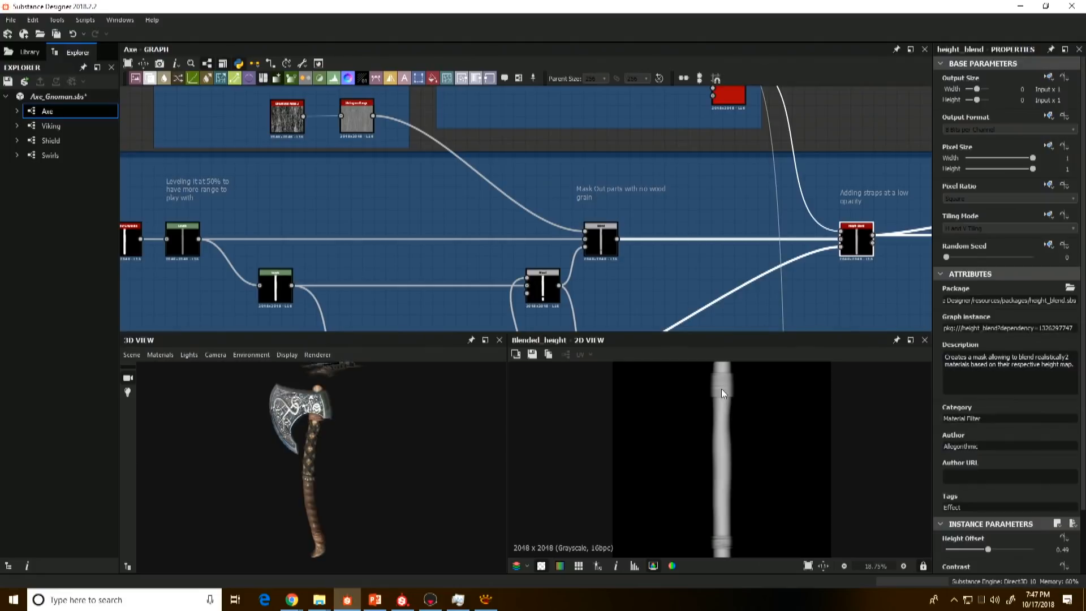
double_click(600, 239)
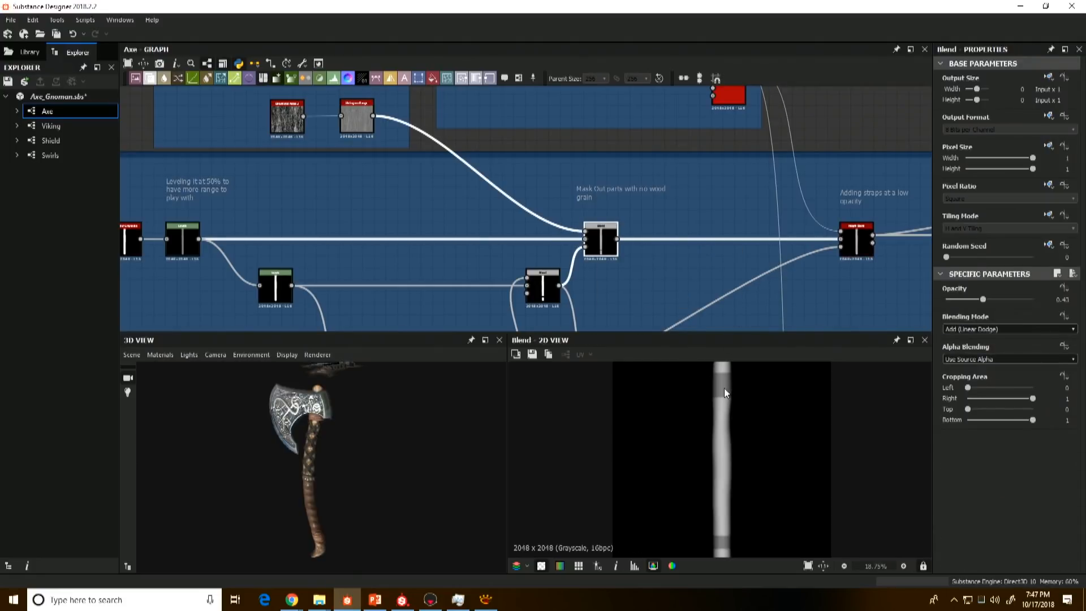
double_click(857, 249)
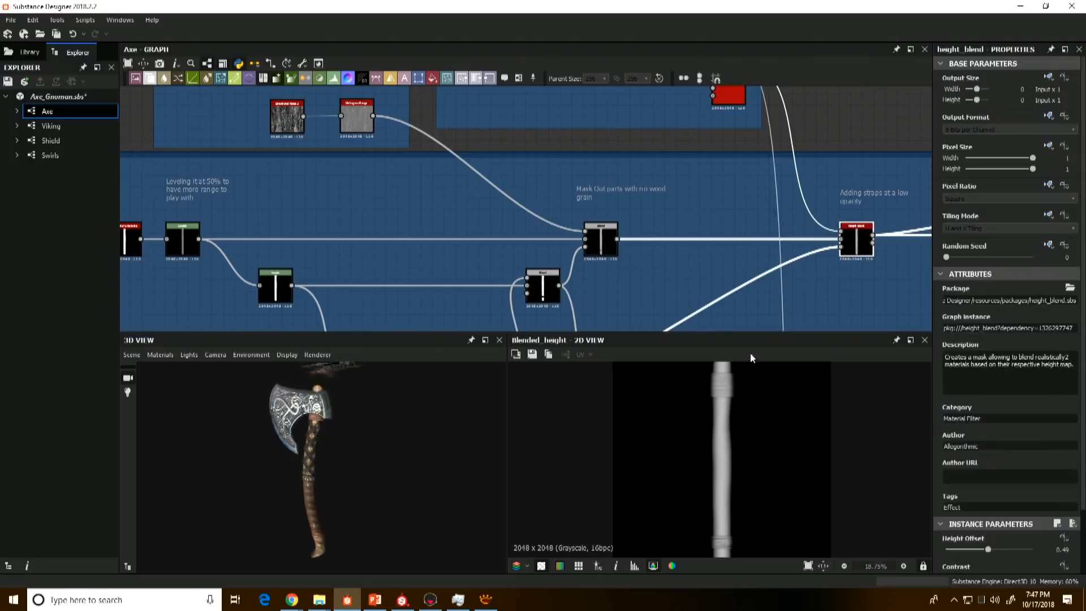
Step: Preview the two Gradient Linear 2 nodes that start the Leather Straps frame
middle_click_drag(737, 244, 639, 308)
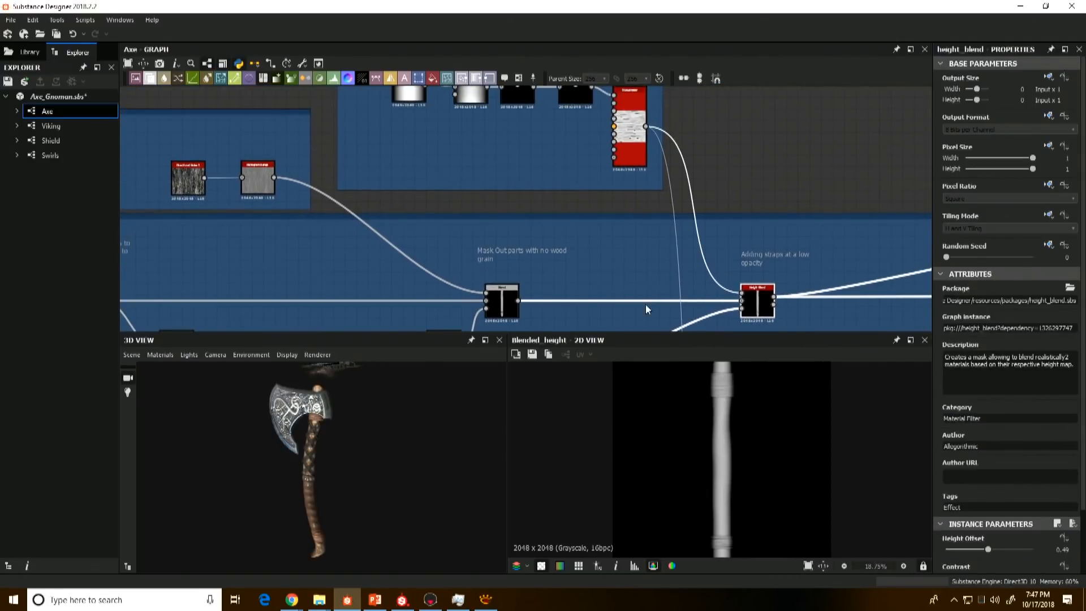
middle_click_drag(568, 207, 635, 299)
scroll(444, 170, "up", 1)
middle_click_drag(445, 134, 451, 179)
scroll(451, 174, "up", 1)
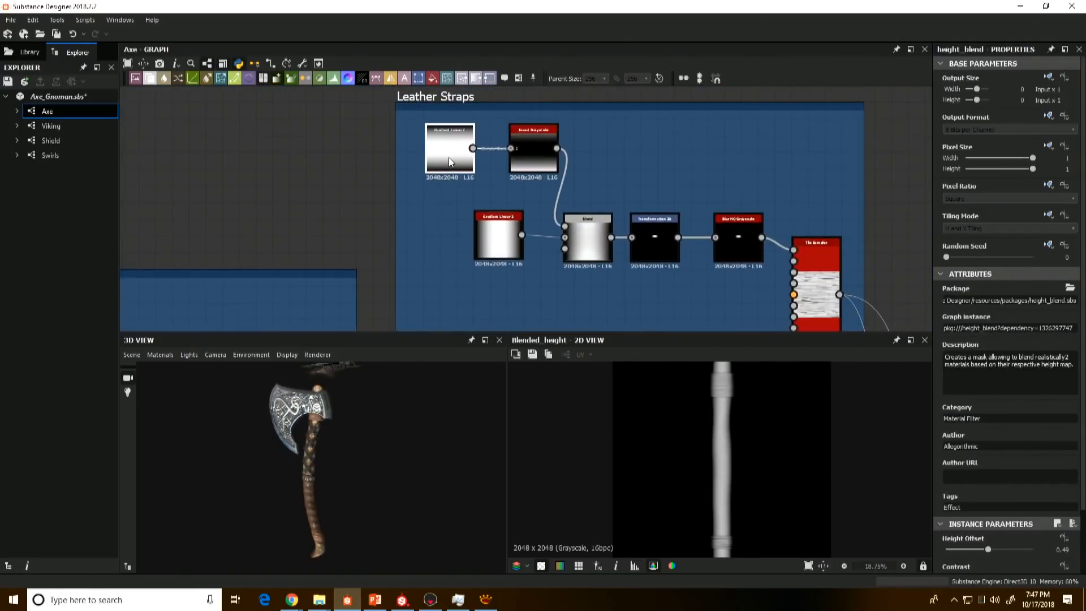
double_click(449, 157)
double_click(493, 235)
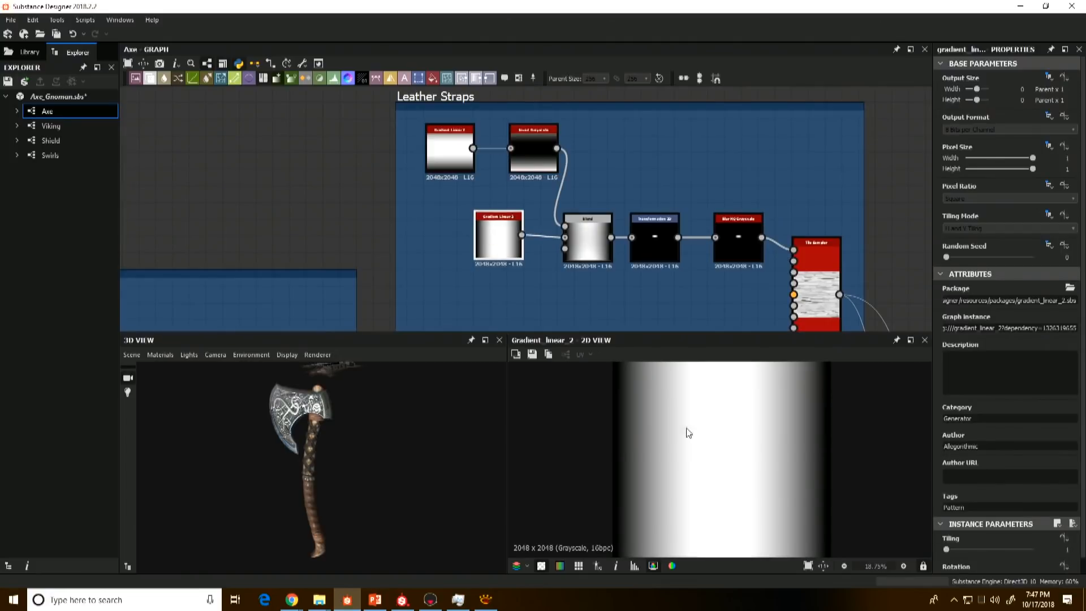
scroll(702, 437, "down", 2)
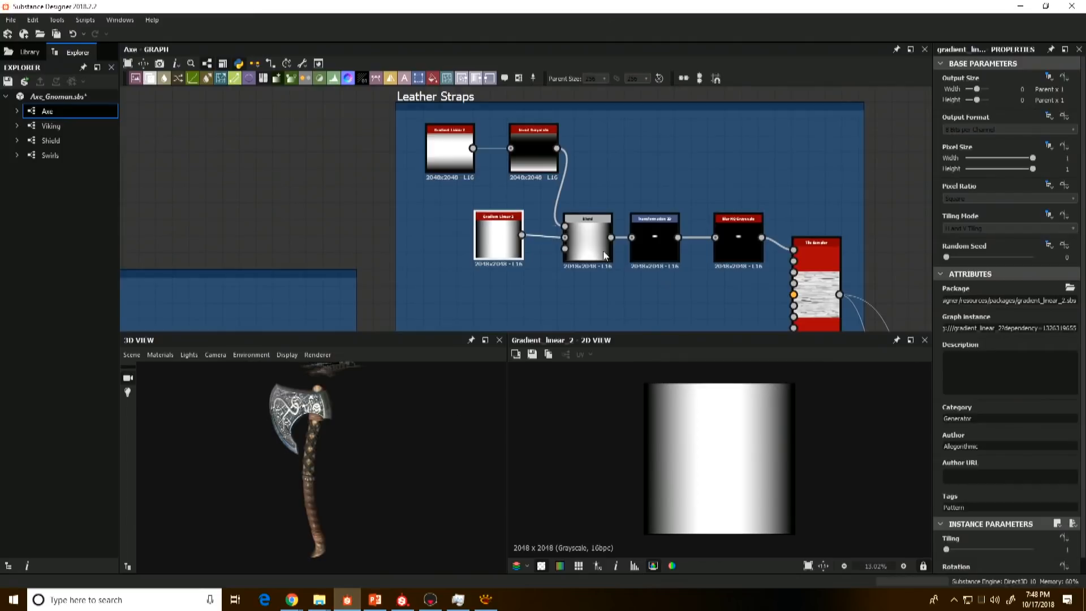
Step: Revisit the gradient nodes at the start of the Handle frame to compare them with the strap gradients
scroll(447, 258, "down", 5)
middle_click_drag(446, 257, 577, 155)
middle_click_drag(293, 255, 489, 171)
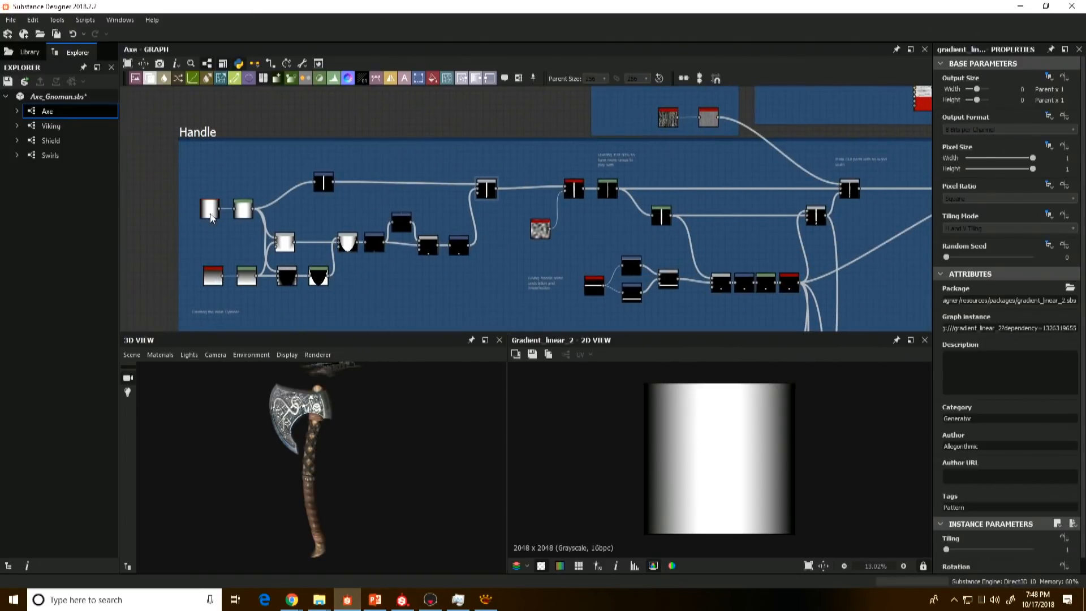
Step: Return to the Leather Straps frame and preview the Gradient Linear 2 feeding the Invert Grayscale node
middle_click_drag(749, 231, 627, 269)
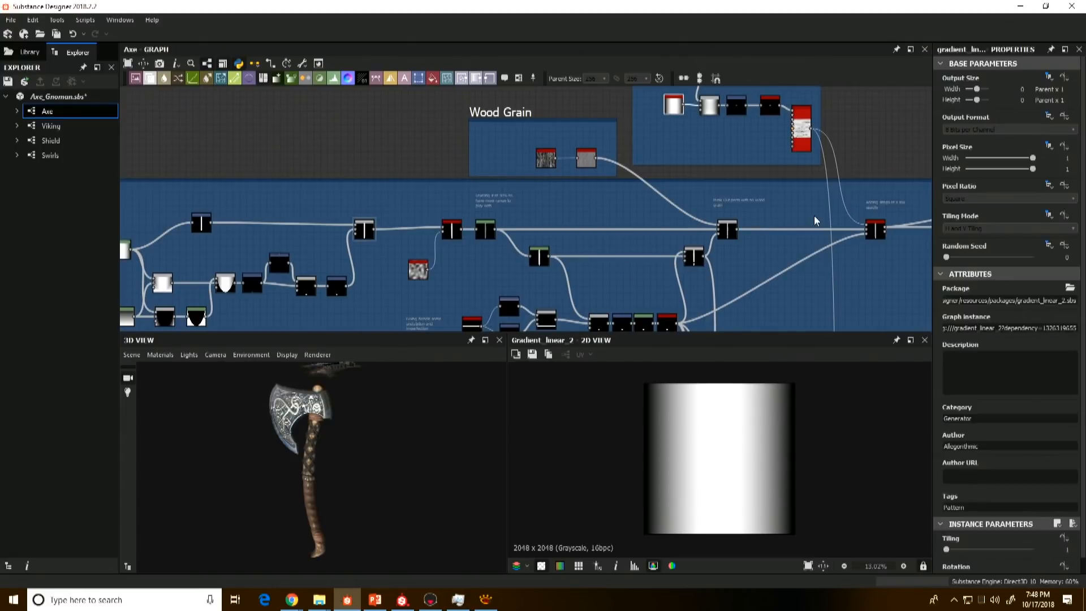
middle_click_drag(773, 219, 631, 287)
scroll(533, 205, "up", 2)
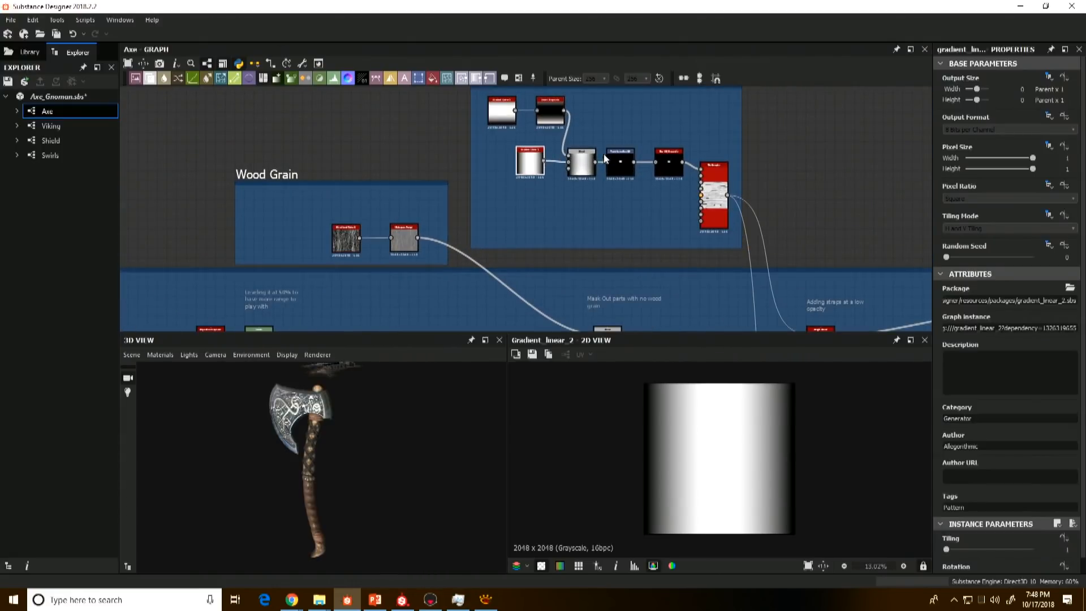
middle_click_drag(570, 192, 584, 253)
scroll(514, 186, "up", 2)
left_click(514, 160)
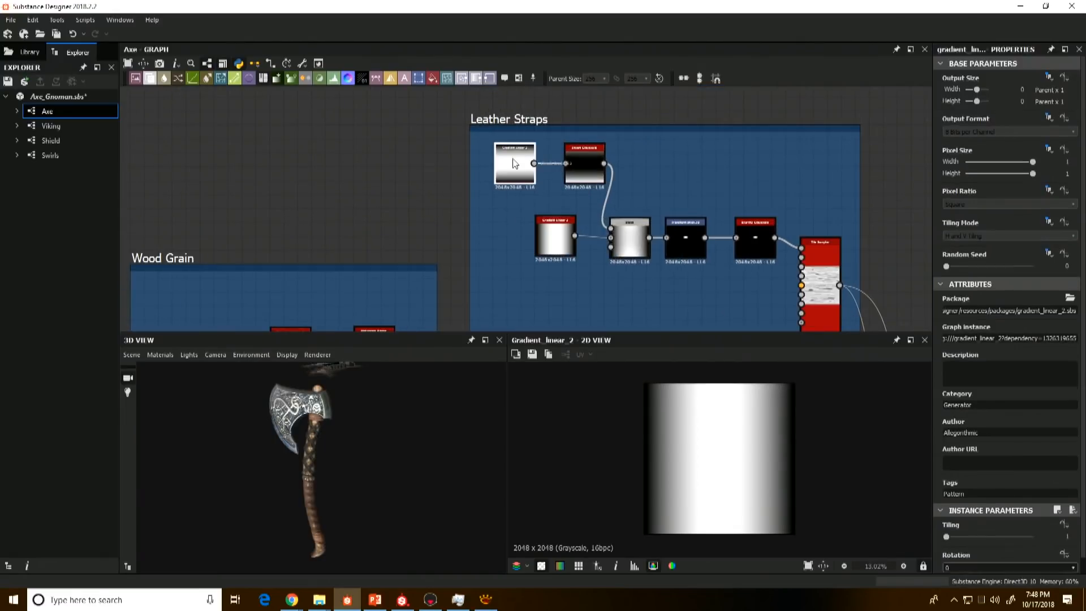
middle_click_drag(672, 326, 652, 295)
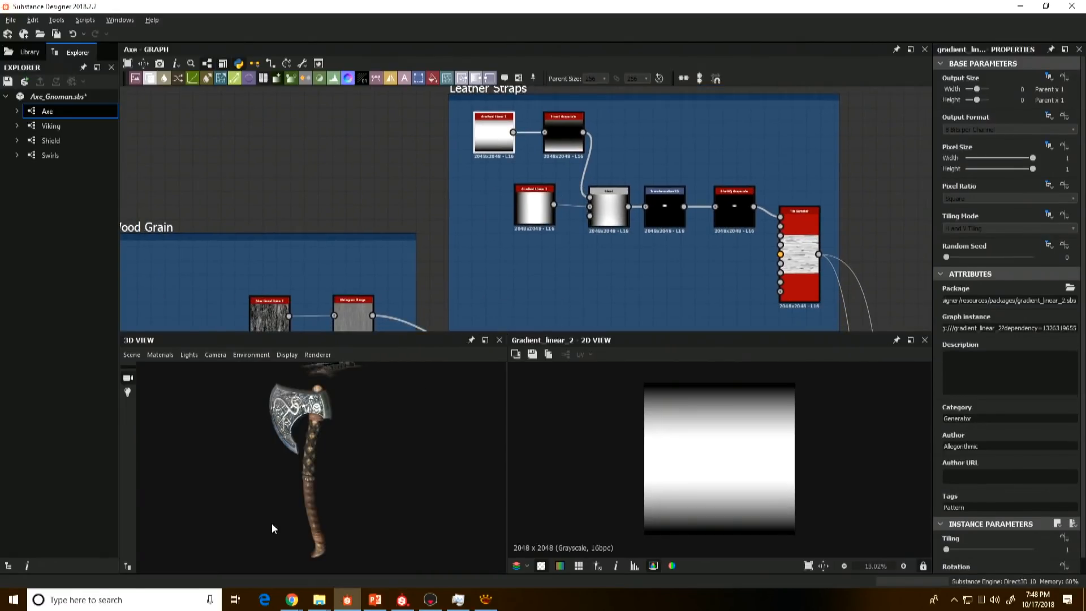
Step: Examine the axe head and the straps on the upper handle up close in the 3D view
scroll(313, 434, "up", 5)
middle_click_drag(313, 434, 321, 531)
left_click_drag(320, 532, 334, 512)
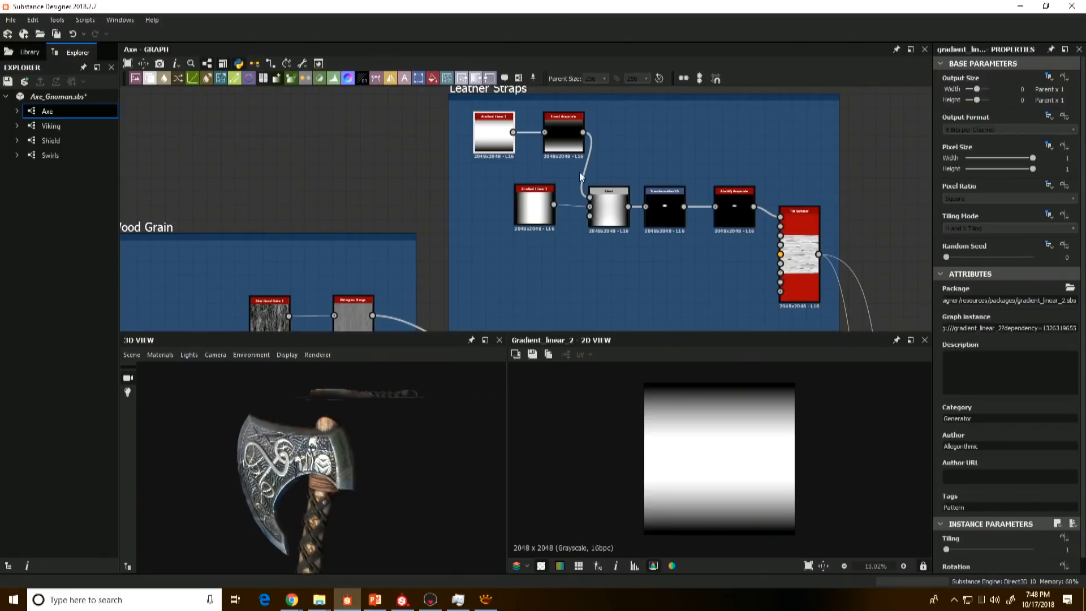
Step: Preview the second Gradient Linear 2 of the Leather Straps frame and examine the wrapped straps below the axe head in 3D
left_click(535, 204)
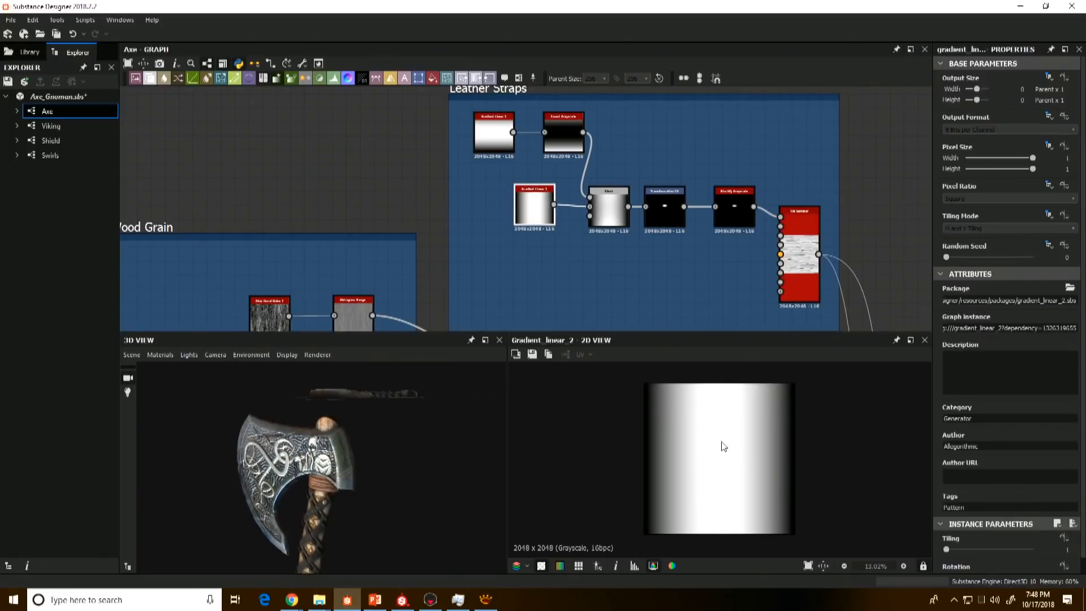
scroll(335, 496, "up", 8)
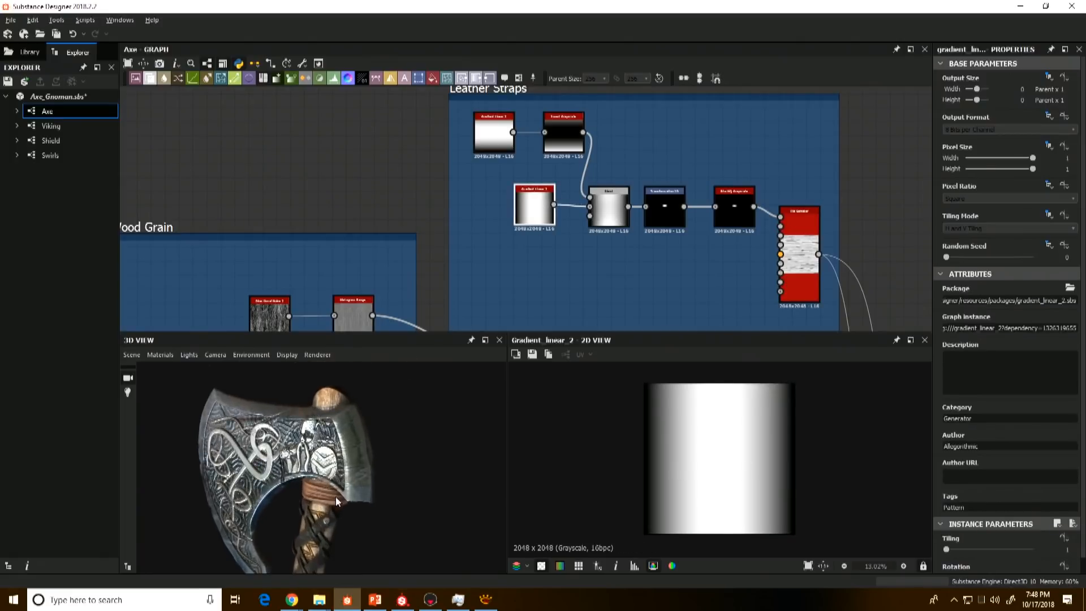
scroll(334, 476, "up", 3)
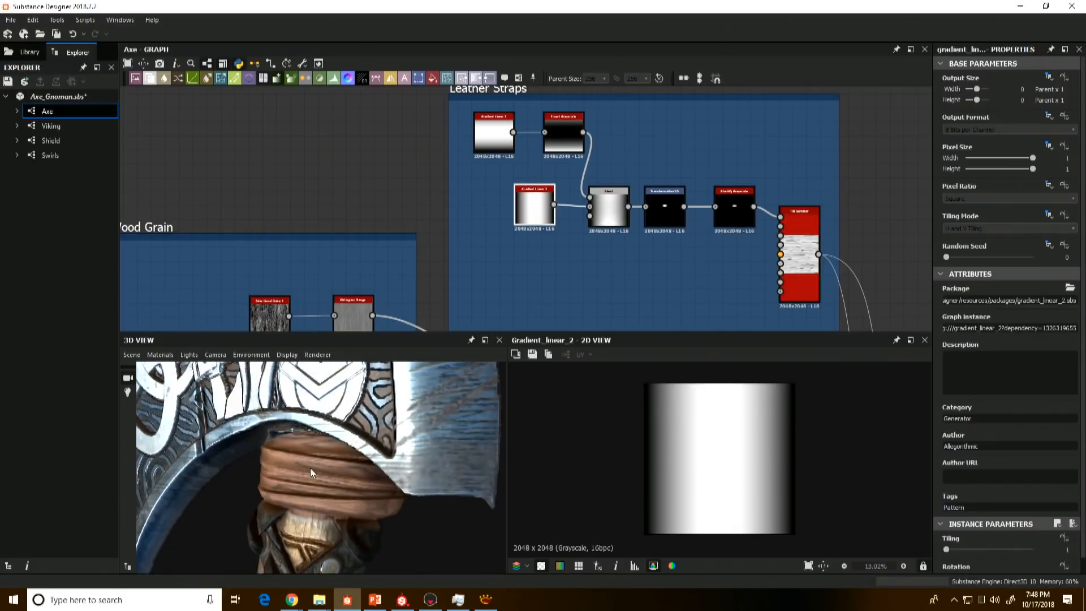
left_click_drag(310, 467, 346, 461)
left_click_drag(395, 412, 385, 415)
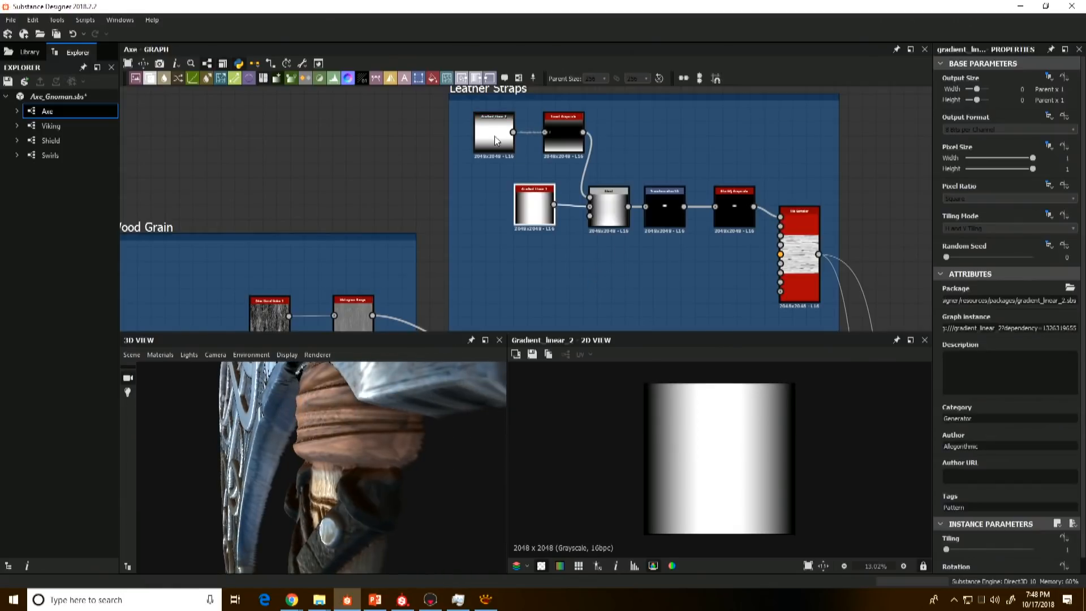
left_click_drag(313, 406, 346, 459)
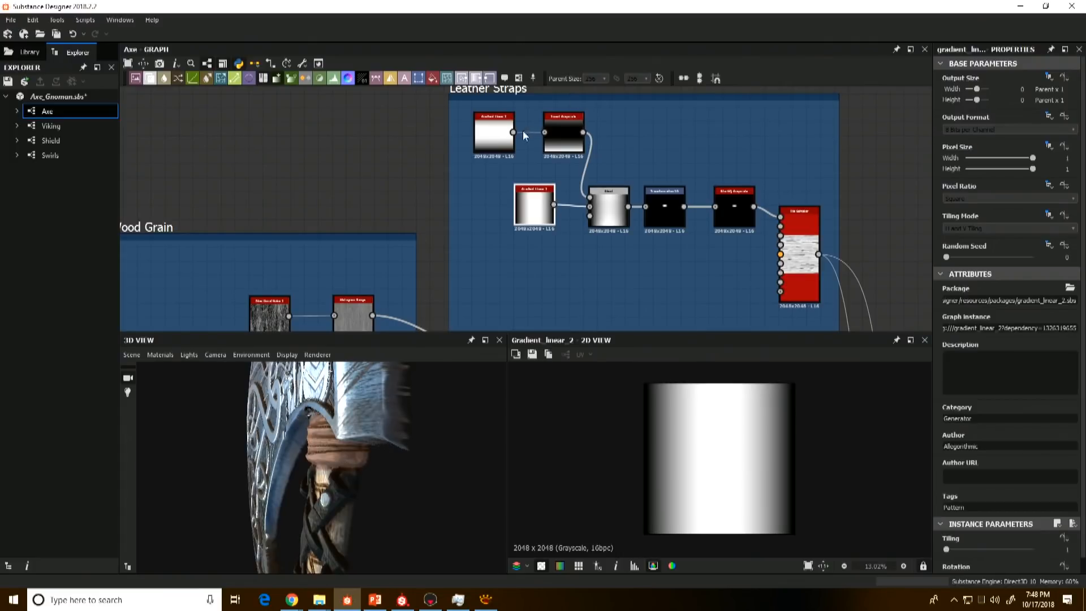
Step: Preview the Leather Straps chain from the first Gradient Linear 2 through Invert Grayscale to the Multiply Blend node
left_click(501, 144)
double_click(500, 144)
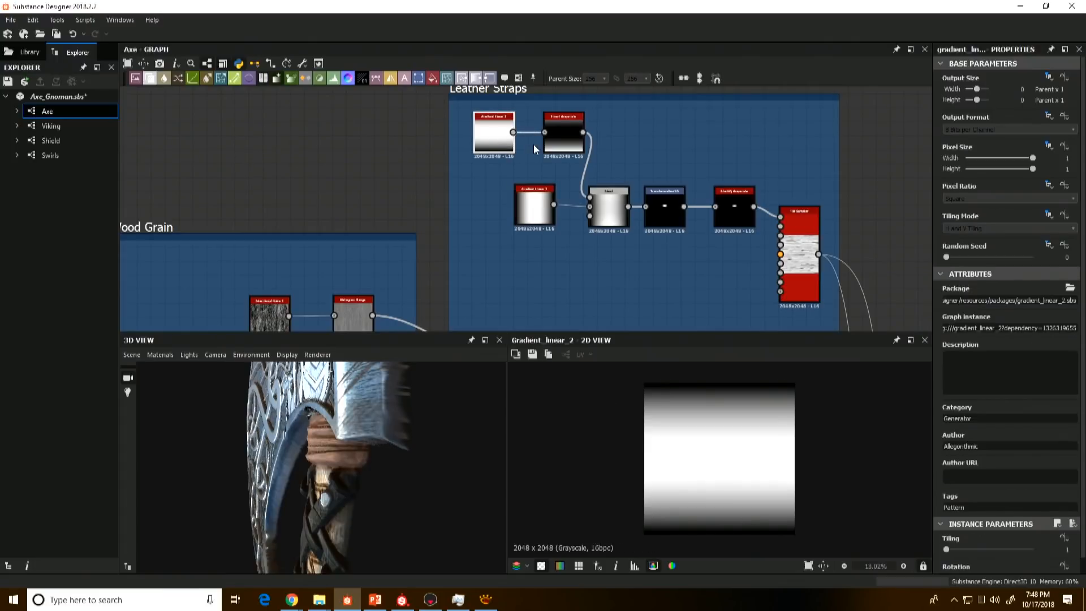
double_click(560, 139)
double_click(597, 209)
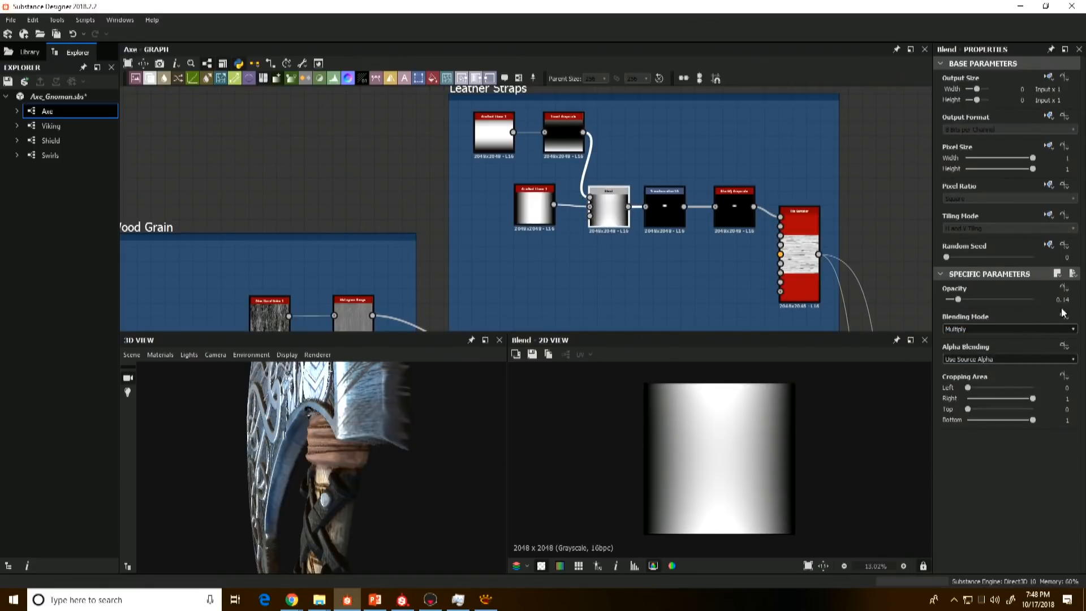
scroll(716, 477, "up", 2)
scroll(713, 456, "down", 2)
scroll(705, 263, "up", 2)
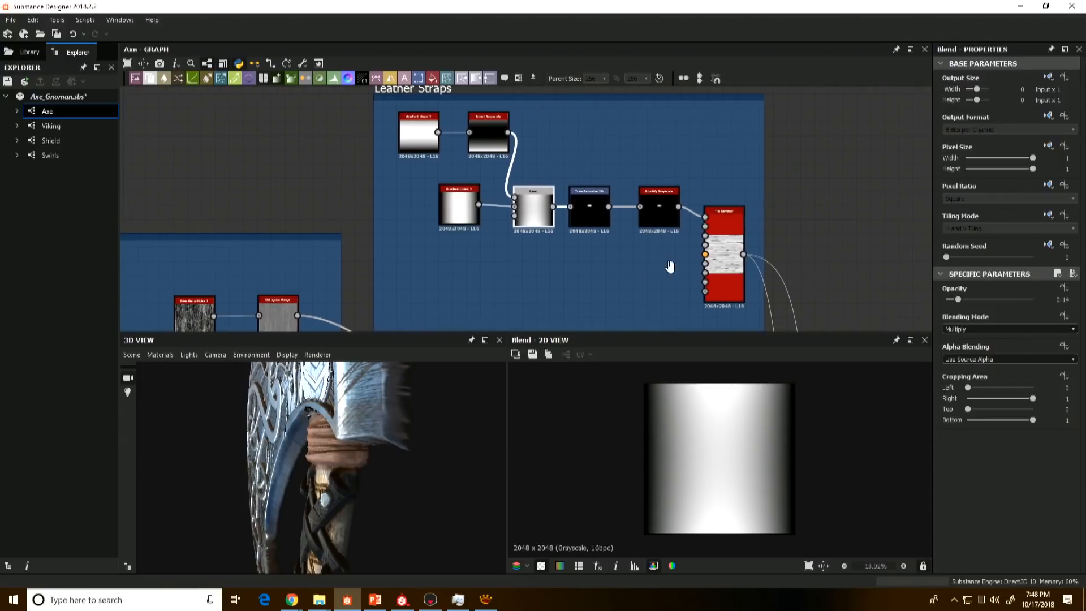
Step: Preview the Transformation 2D, Blur HQ Grayscale and Tile Sampler nodes that turn the strap gradient into layered straps
left_click(580, 192)
scroll(731, 470, "up", 4)
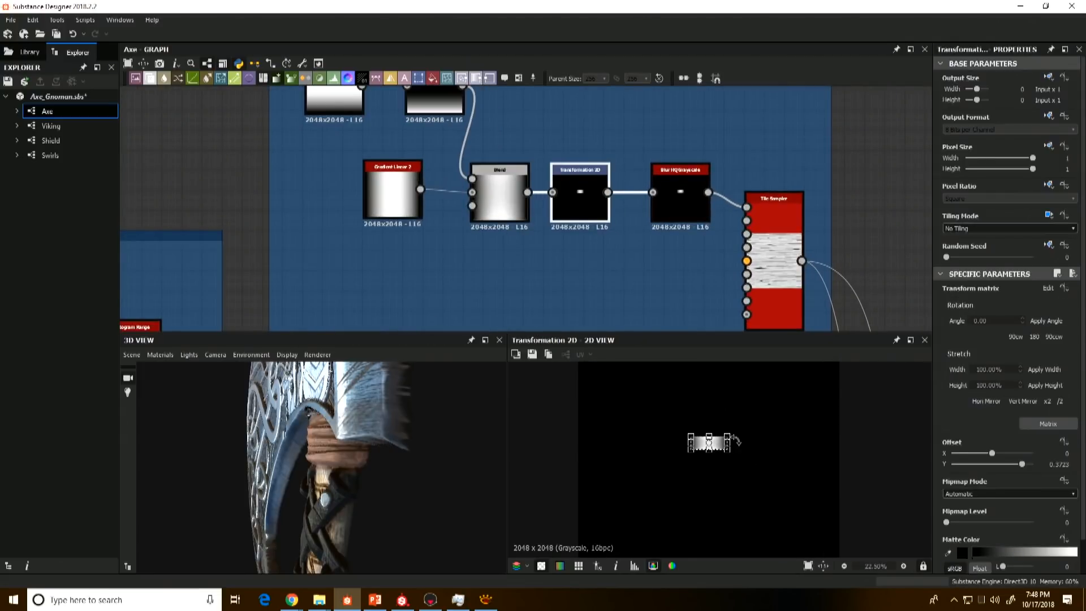
left_click(677, 193)
scroll(706, 454, "up", 3)
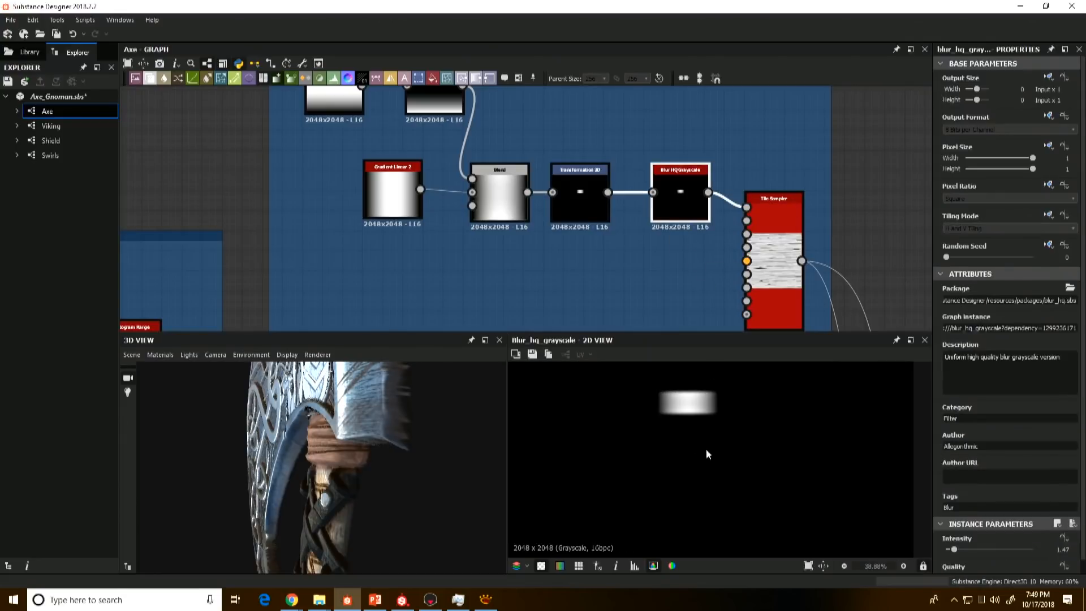
scroll(329, 441, "up", 3)
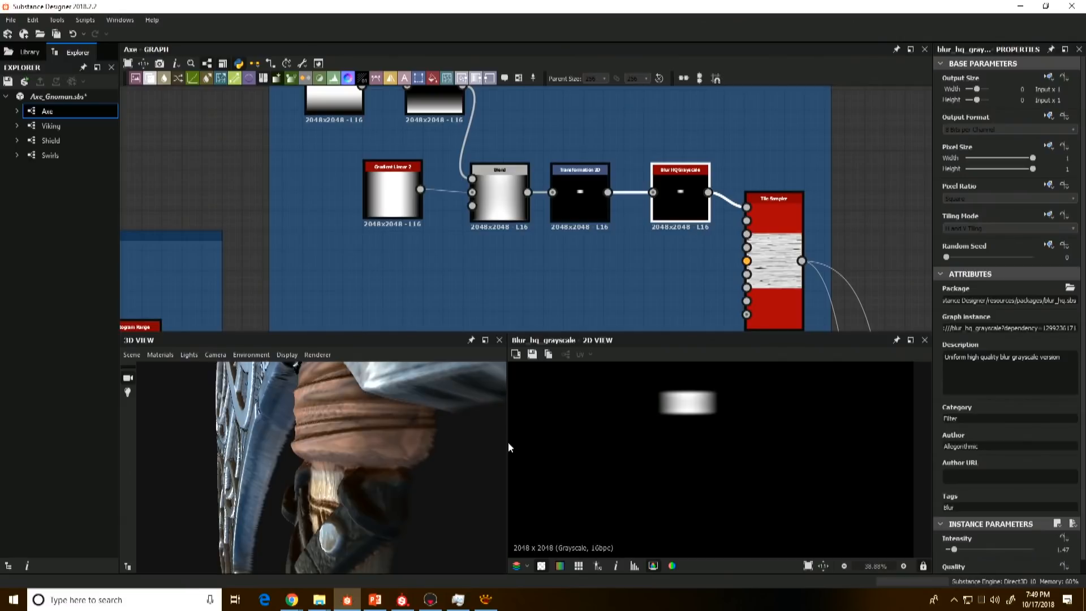
left_click(791, 249)
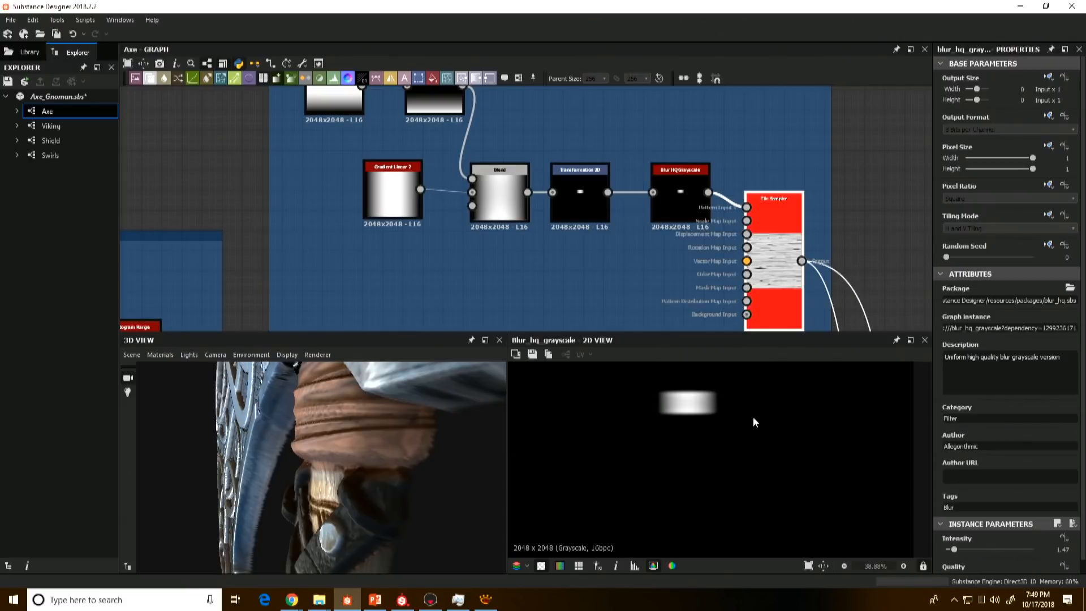
left_click(766, 277)
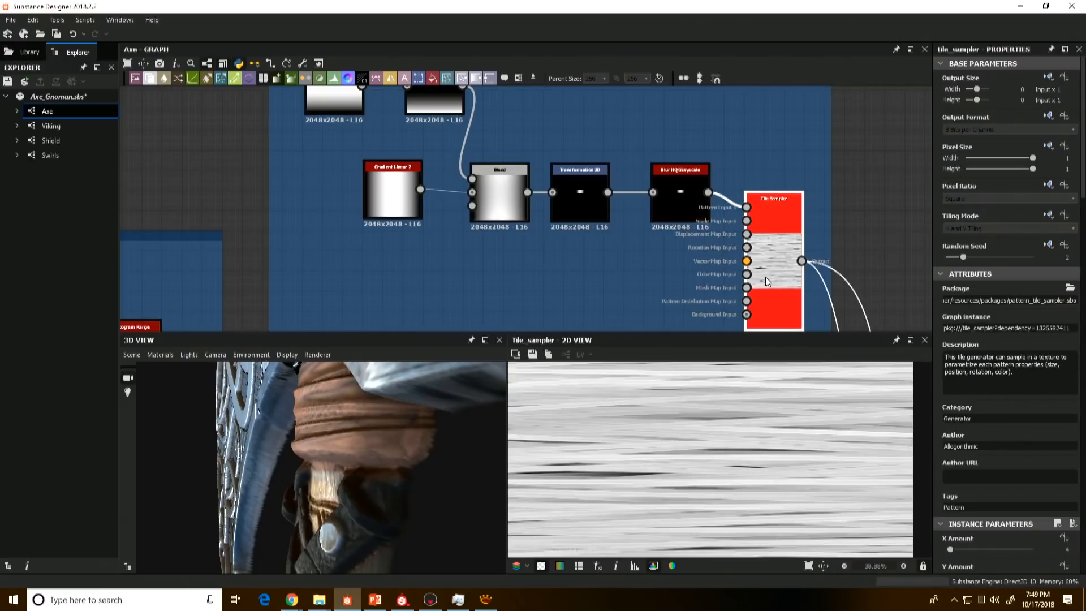
Step: Compare the band mask's blur node and the strap Tile Sampler with the Height Blend that adds the straps to the handle
scroll(668, 267, "down", 5)
middle_click_drag(666, 268, 645, 135)
scroll(682, 203, "down", 1)
middle_click_drag(675, 200, 620, 158)
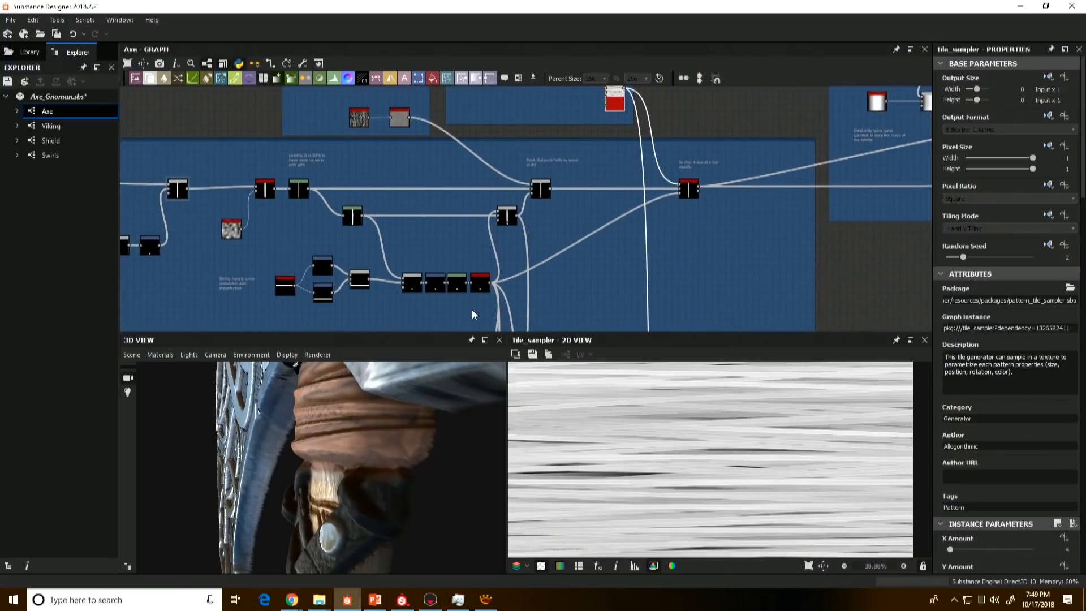
left_click(481, 282)
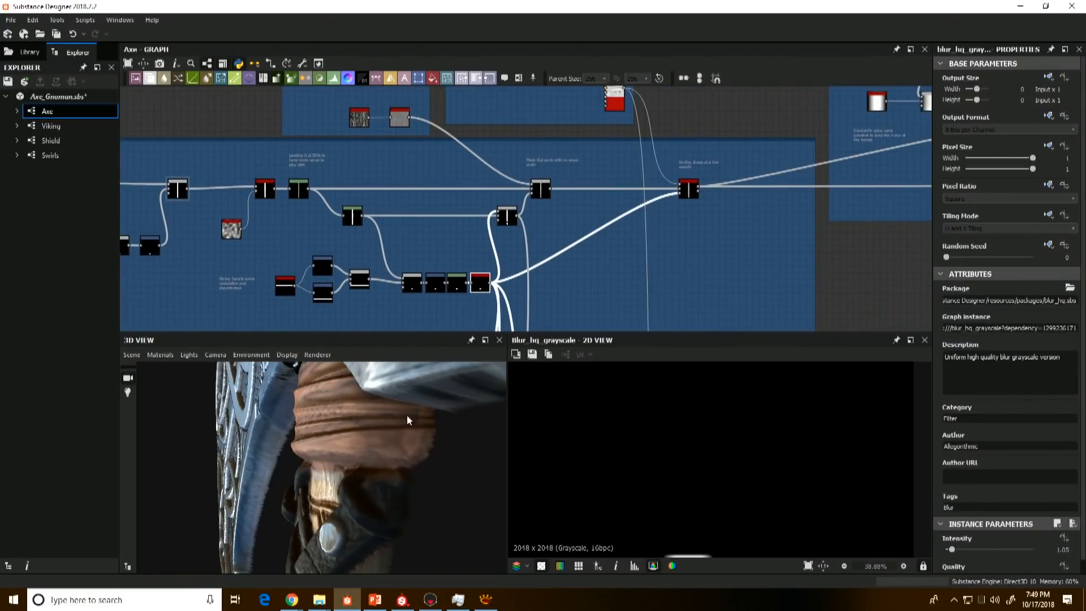
left_click_drag(407, 420, 407, 448)
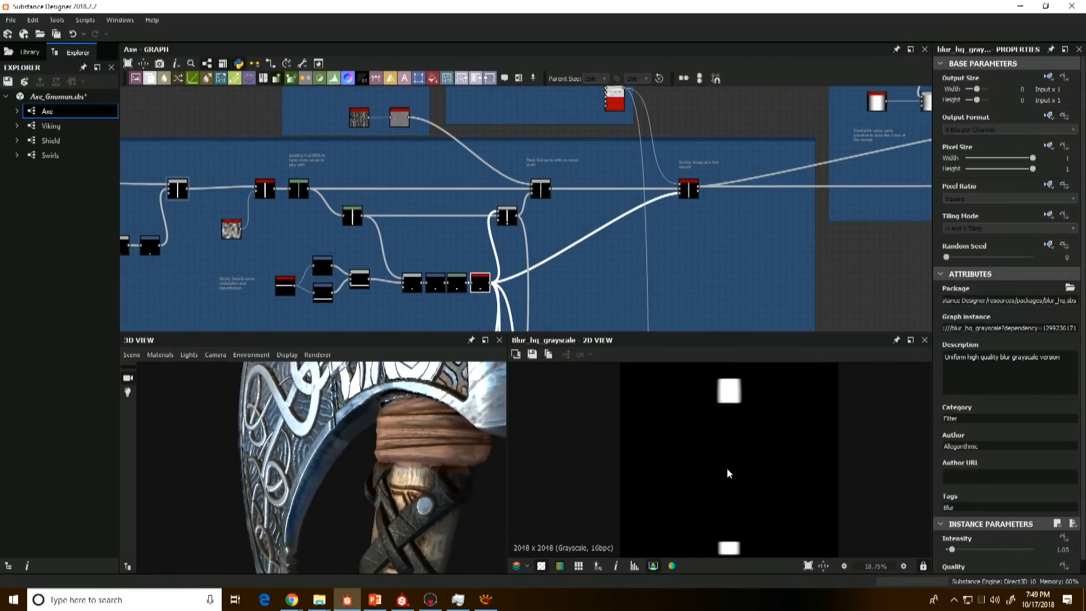
left_click(687, 190)
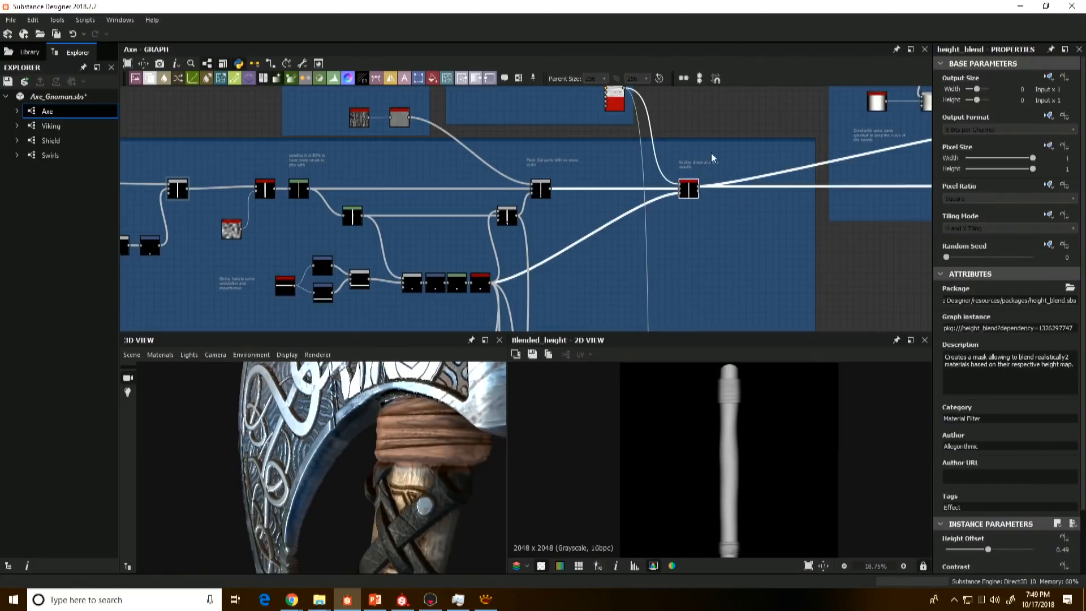
left_click(617, 103)
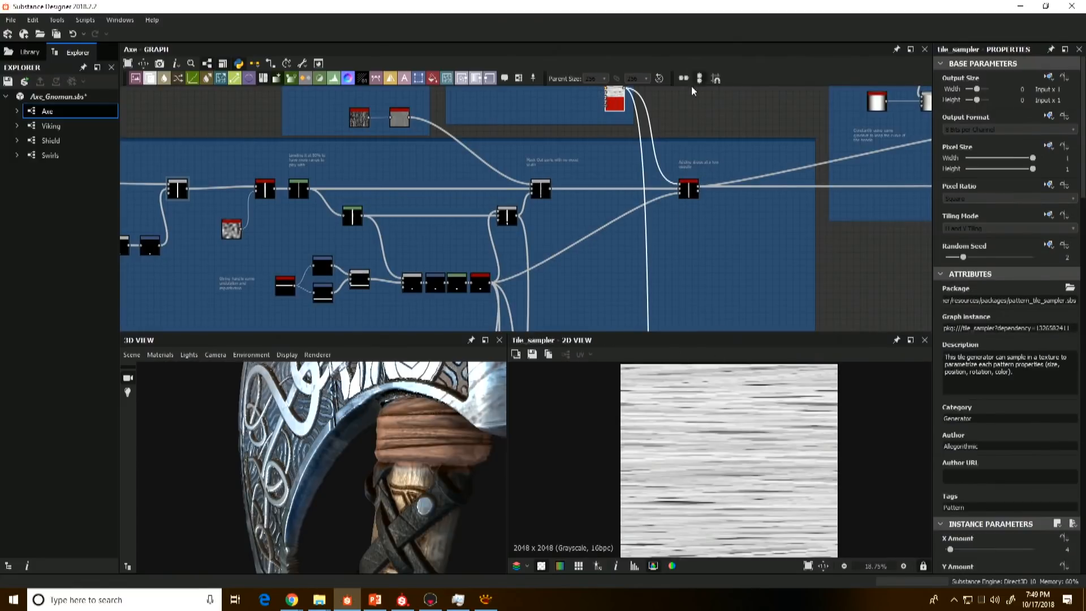
scroll(683, 224, "up", 4)
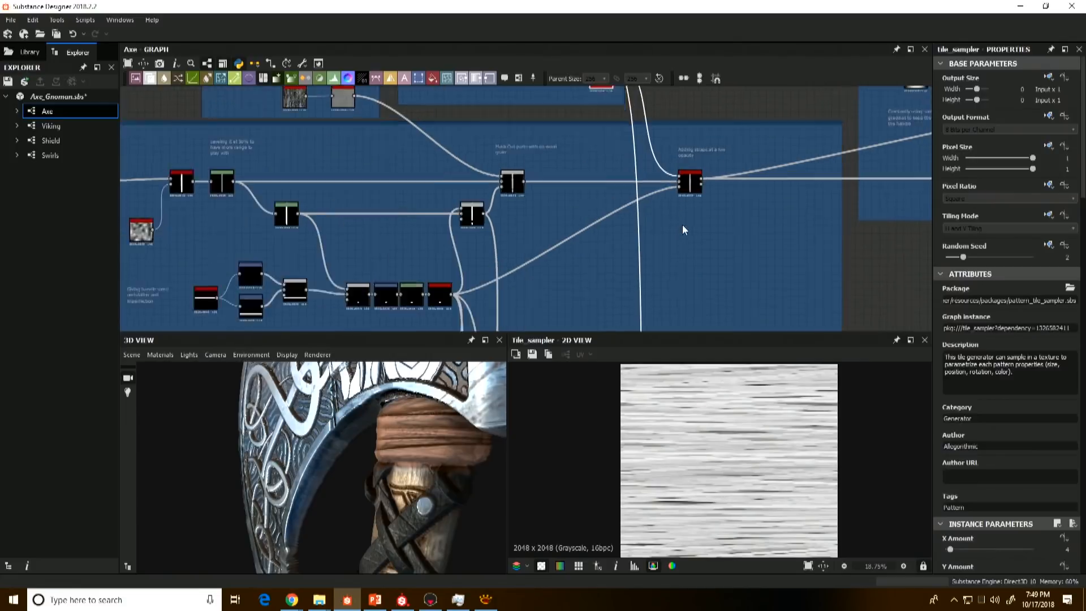
left_click(693, 165)
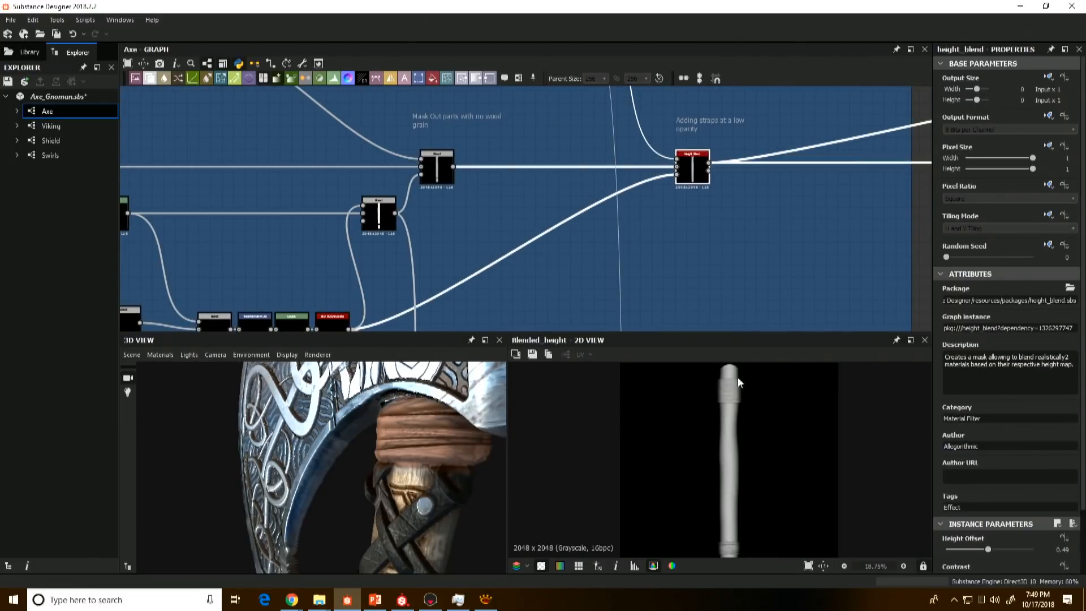
Step: Move on to the frame before Metal Beads and inspect the output of its final Height Blend up close
scroll(729, 213, "down", 5)
middle_click_drag(778, 207, 568, 260)
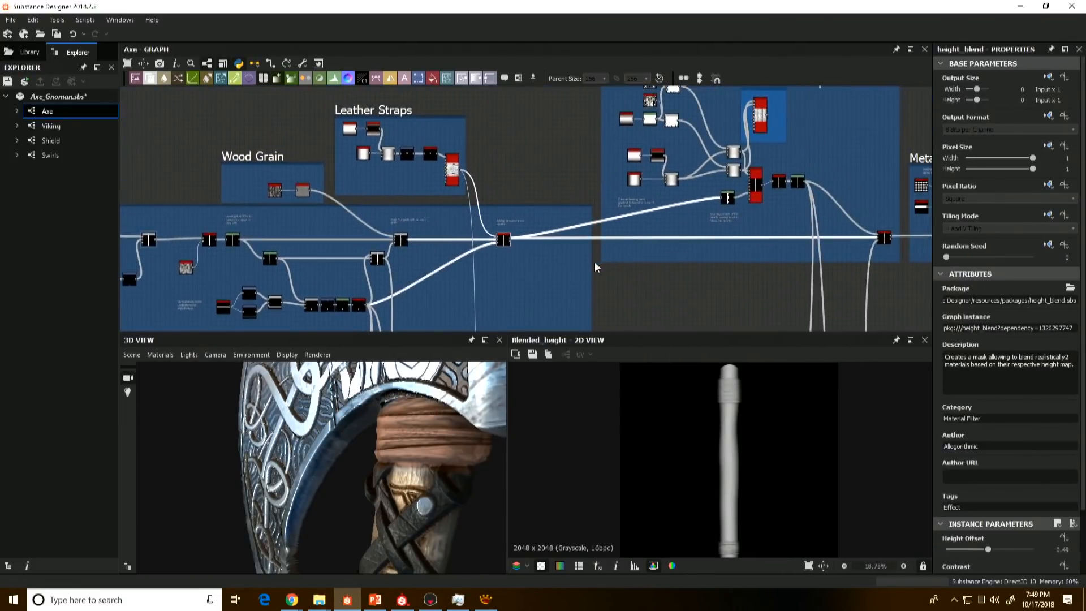
middle_click_drag(677, 265, 512, 310)
scroll(582, 289, "up", 2)
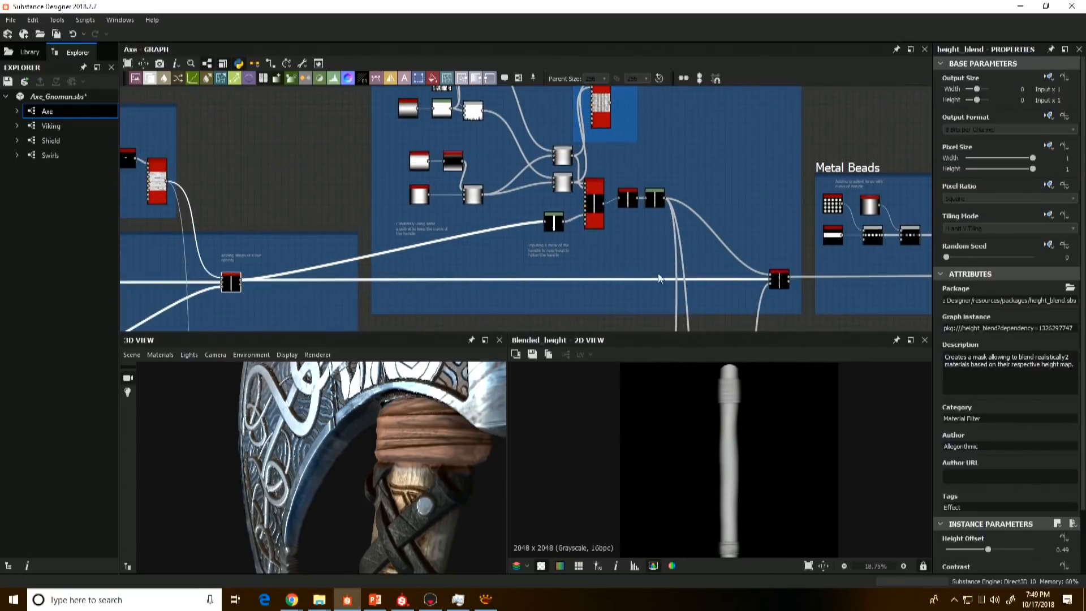
left_click(781, 281)
scroll(738, 487, "up", 3)
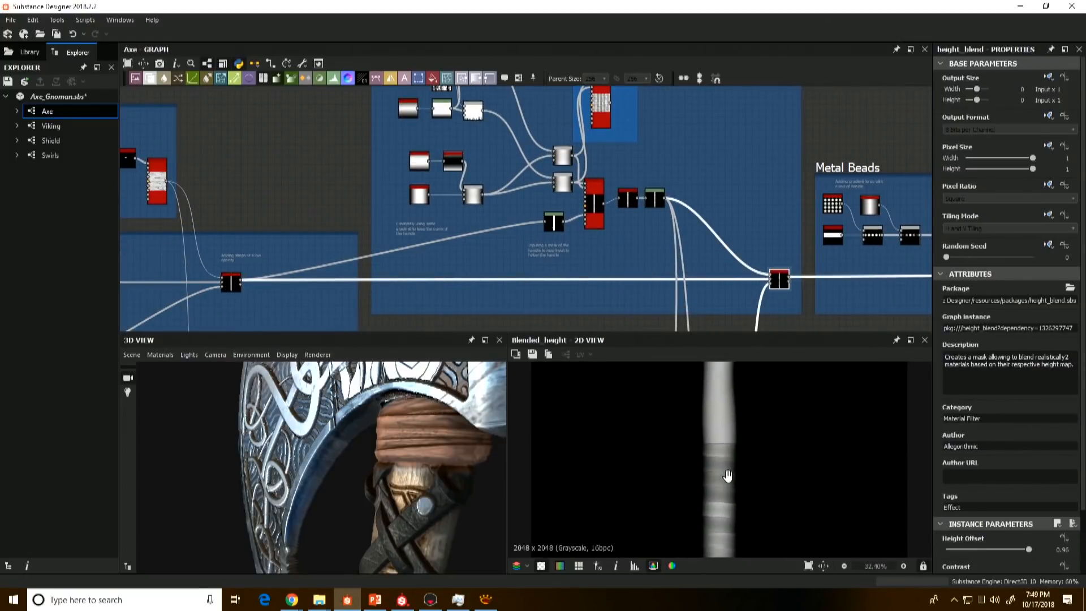
middle_click_drag(718, 505, 714, 491)
middle_click_drag(694, 435, 686, 405)
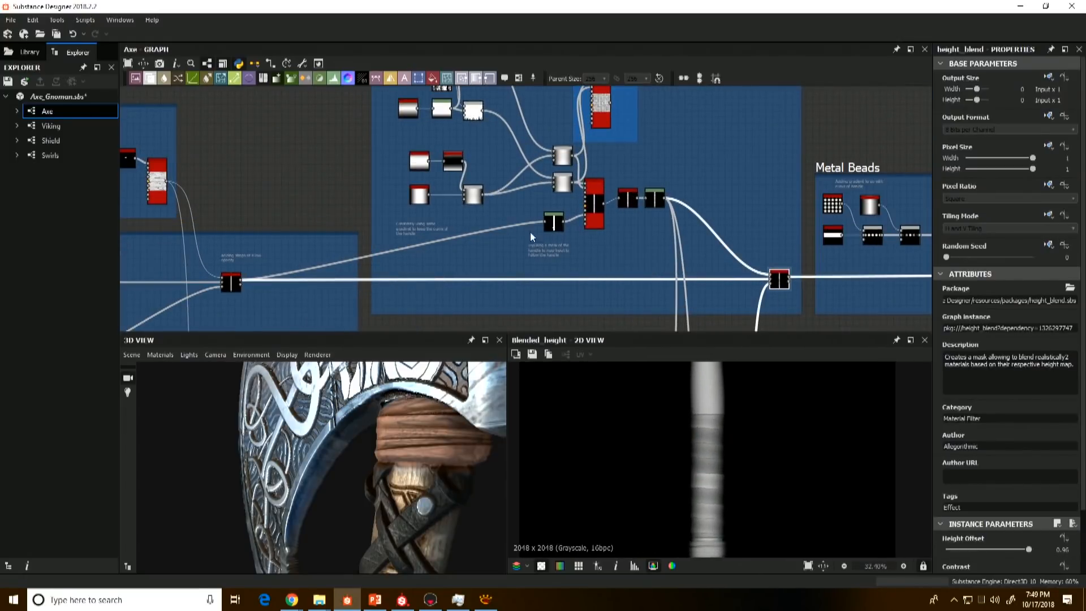
Step: Preview the lower Gradient Linear 2 that keeps the handle's curve and examine the leather-wrapped grip in 3D
middle_click_drag(511, 226, 552, 275)
scroll(468, 249, "up", 3)
left_click(468, 249)
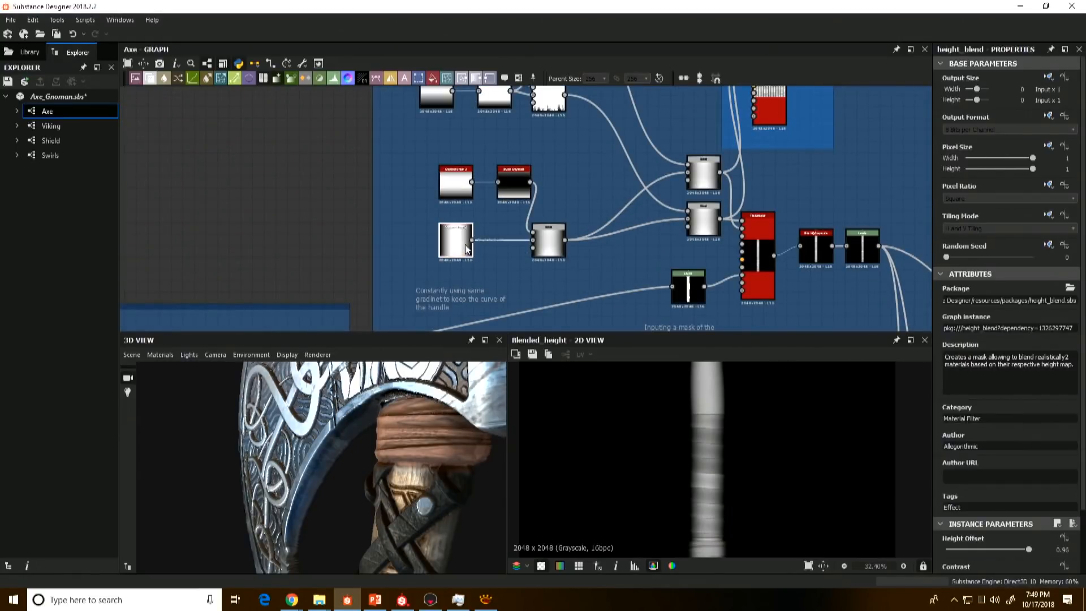
scroll(484, 218, "down", 5)
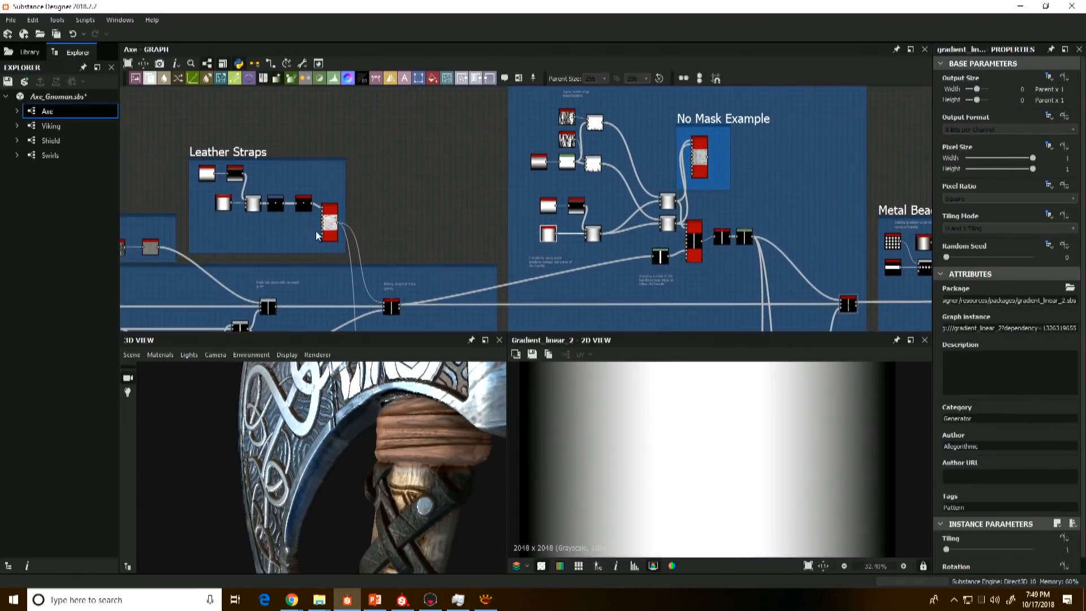
middle_click_drag(422, 529, 392, 411)
left_click_drag(391, 411, 314, 379)
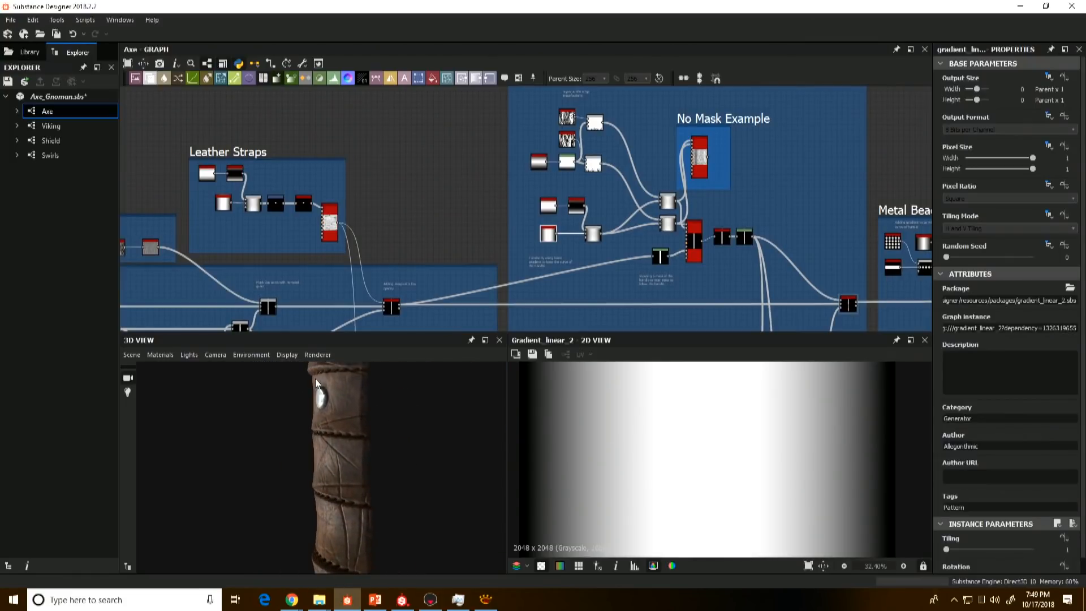
scroll(591, 218, "up", 3)
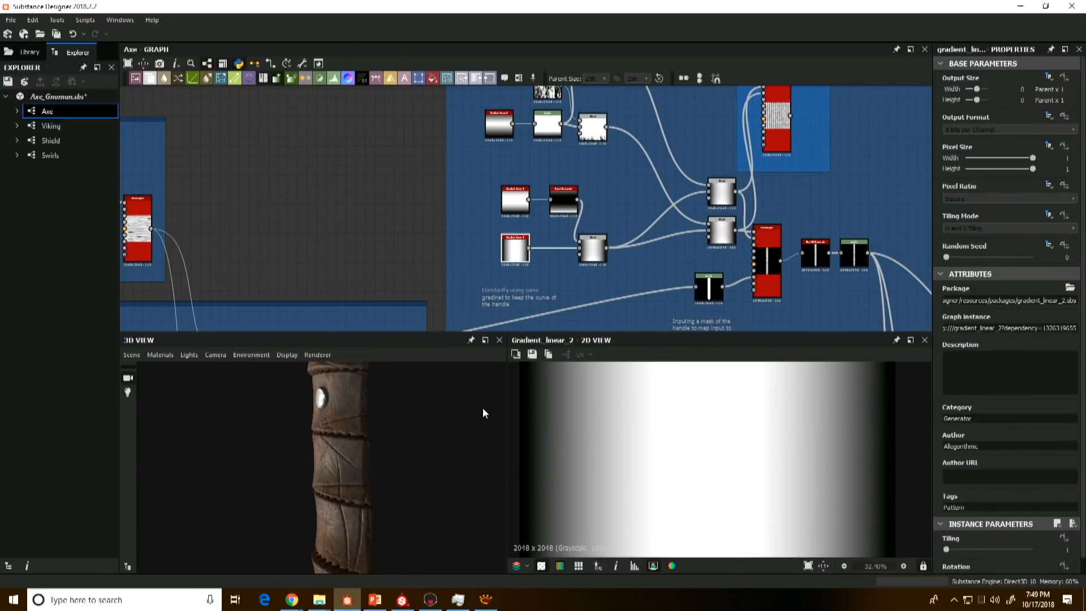
scroll(608, 306, "up", 3)
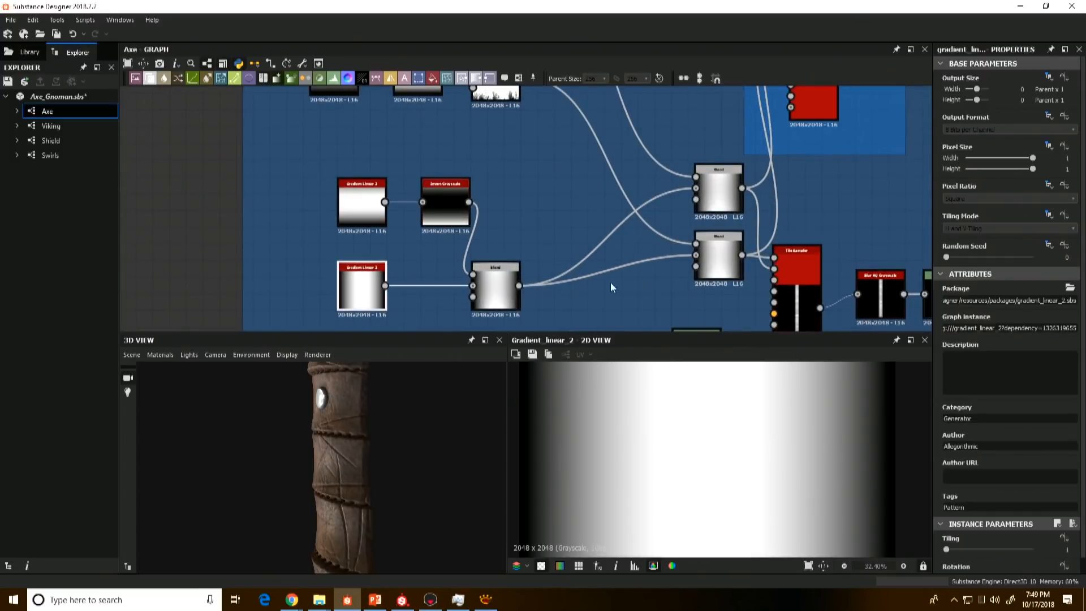
Step: Preview the lower Blend node feeding the grip's Tile Sampler and compare it with the leather wraps in 3D
double_click(718, 254)
scroll(651, 403, "down", 3)
scroll(657, 412, "up", 3)
mouse_move(686, 408)
middle_mouse_down()
mouse_move(705, 390)
mouse_move(701, 418)
middle_mouse_up()
left_click_drag(309, 408, 409, 434)
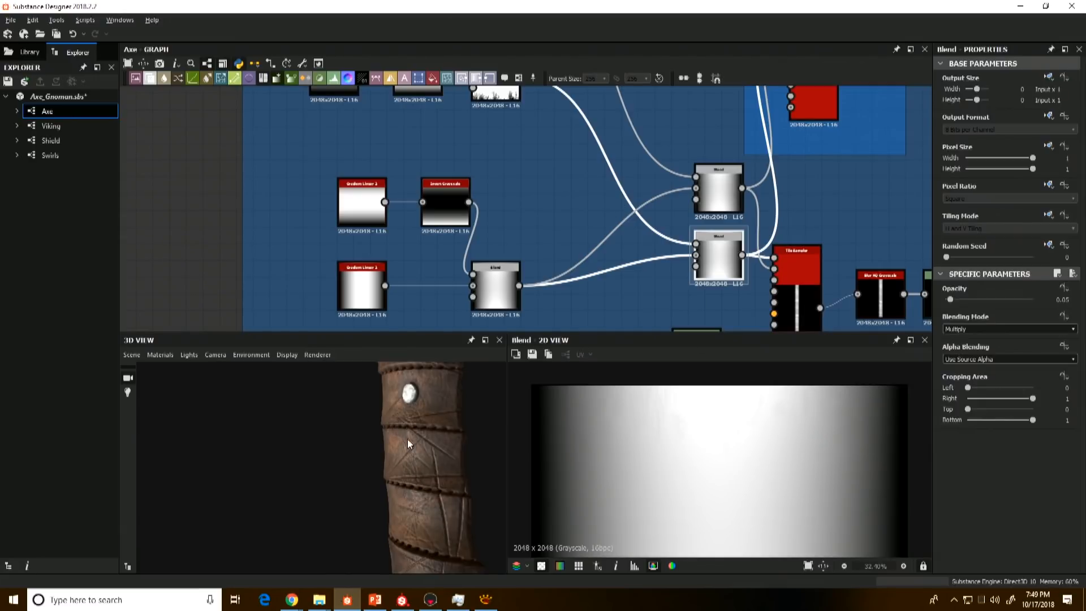
left_click_drag(408, 439, 333, 434)
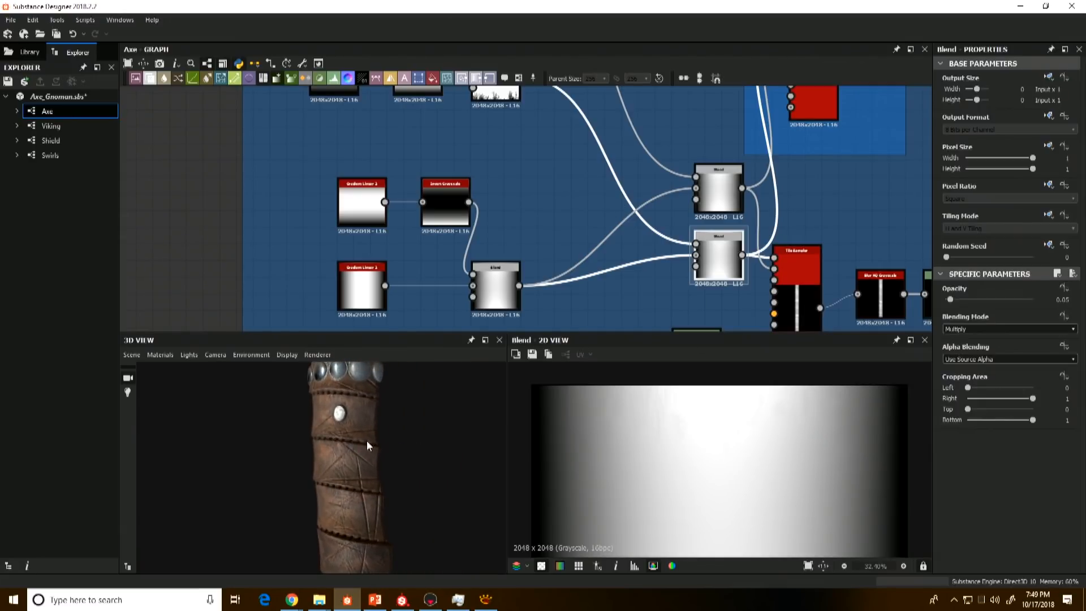
Step: Preview the grip's masked Tile Sampler and view its X Amount, Y Amount and pattern parameters
scroll(367, 441, "down", 3)
middle_click_drag(670, 239, 622, 250)
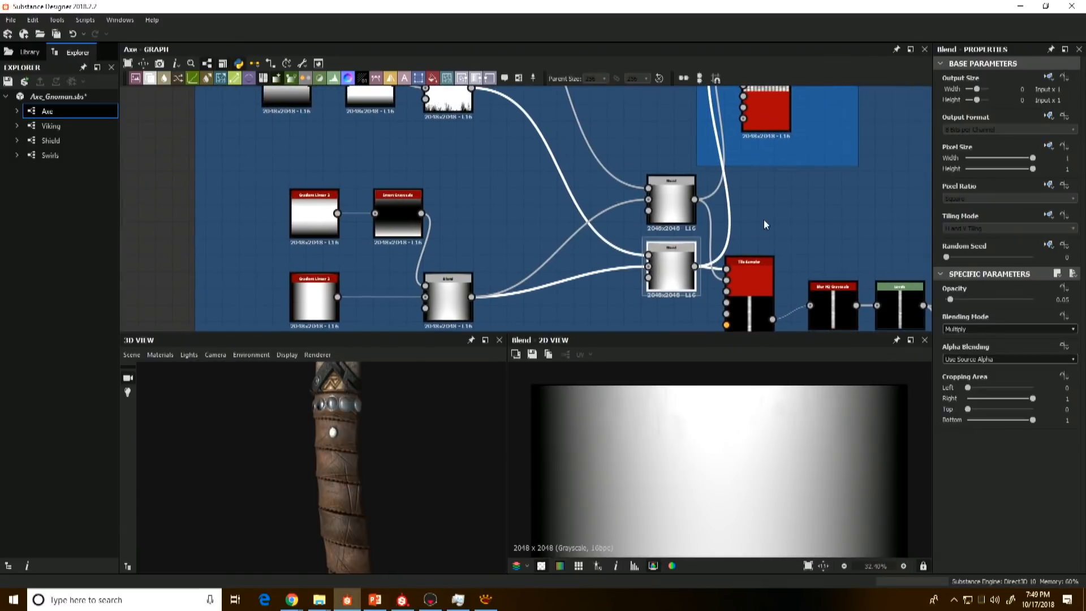
scroll(763, 219, "down", 3)
middle_click_drag(764, 199, 698, 194)
middle_click_drag(688, 283, 674, 255)
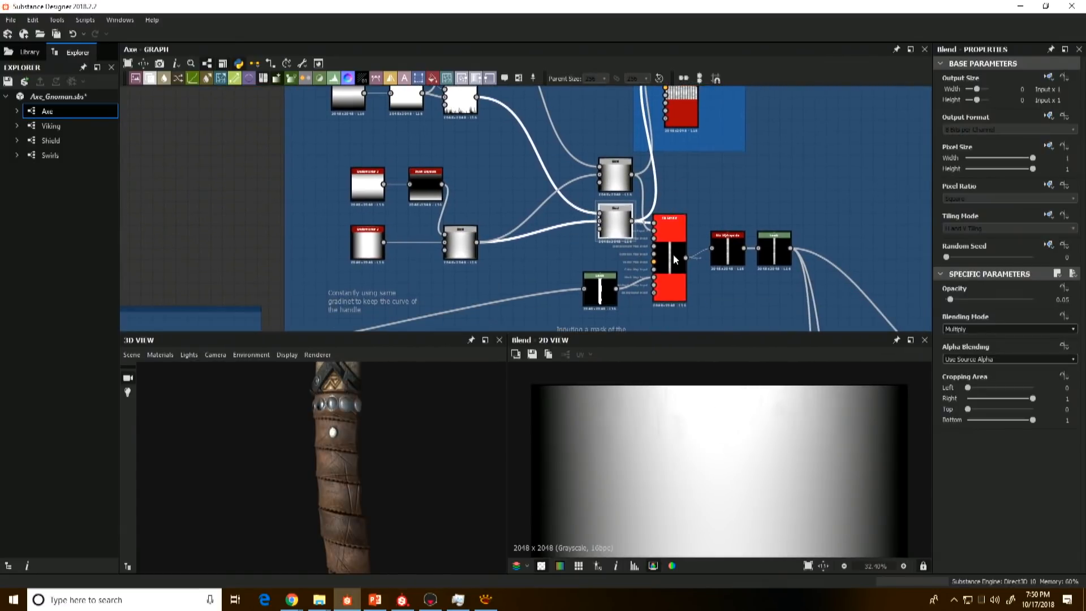
double_click(675, 259)
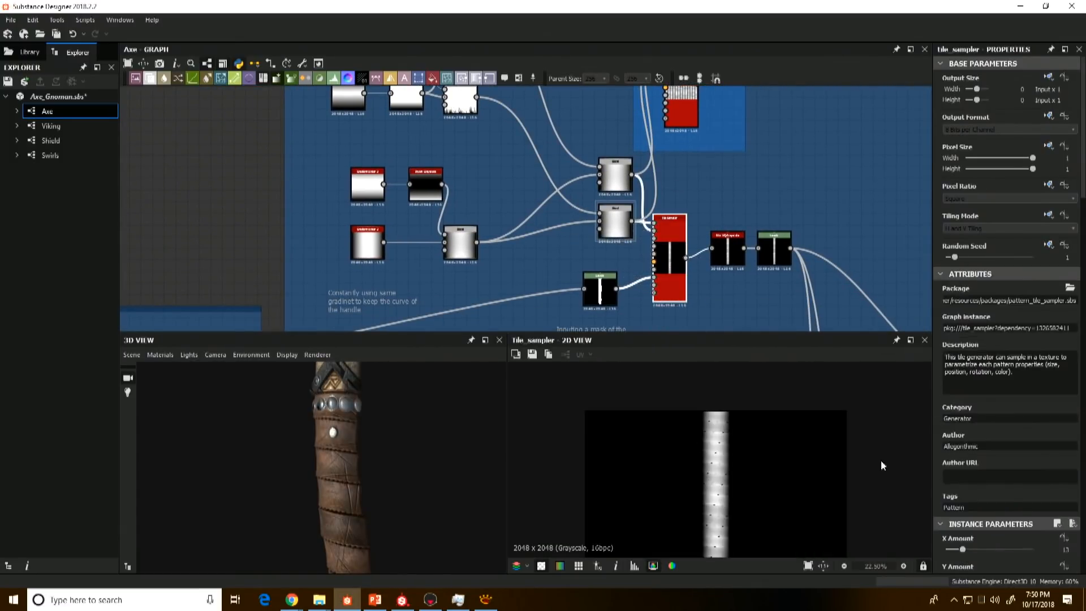
scroll(1008, 488, "down", 2)
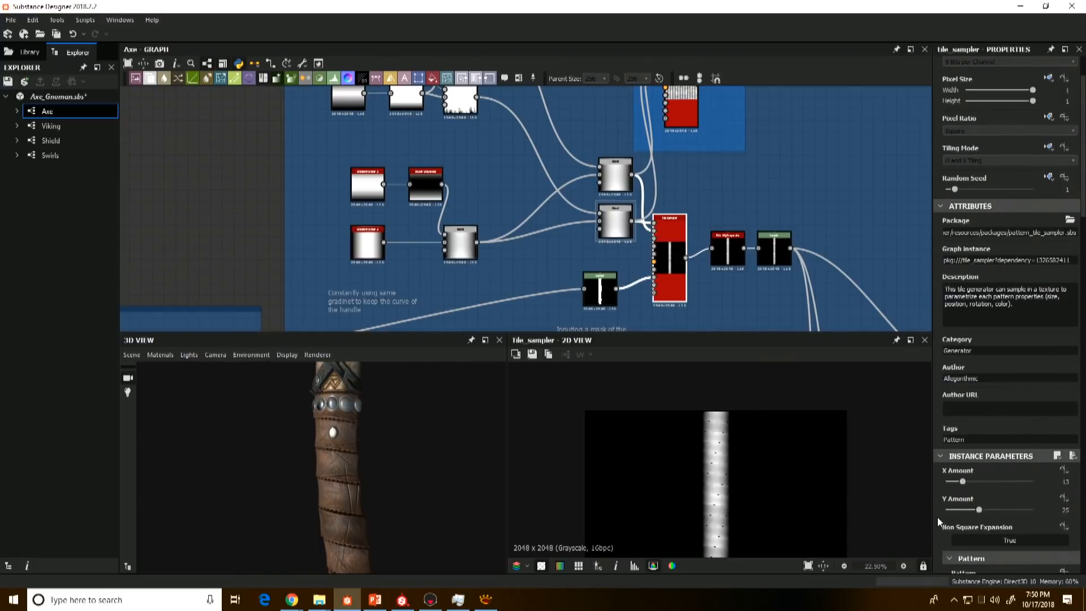
Step: Preview the unmasked Tile Sampler in the highlighted frame and view its full repeating pattern
scroll(747, 396, "down", 1)
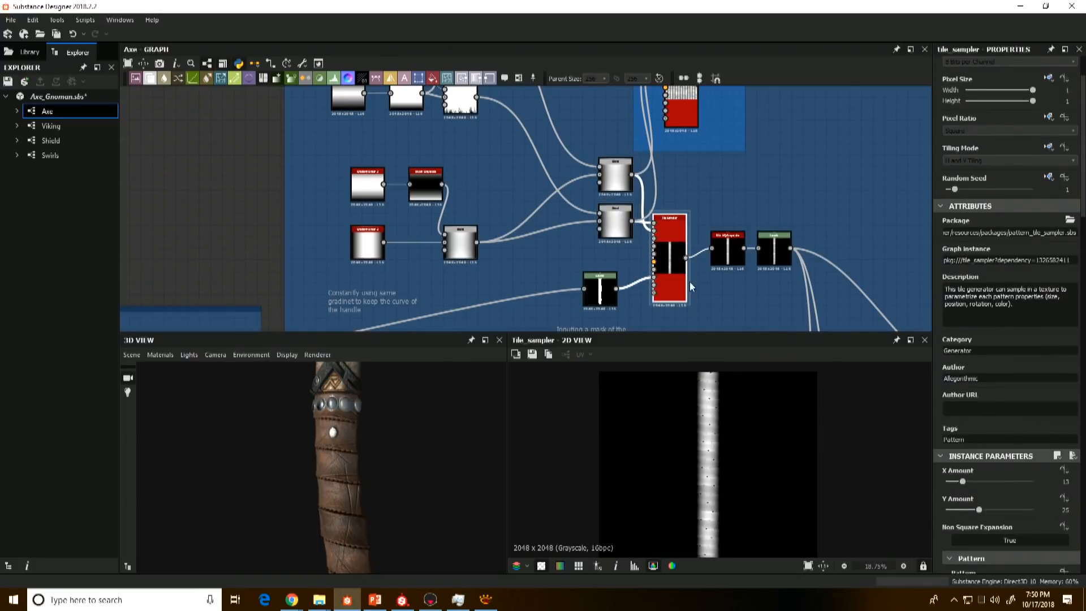
middle_click_drag(682, 96, 665, 150)
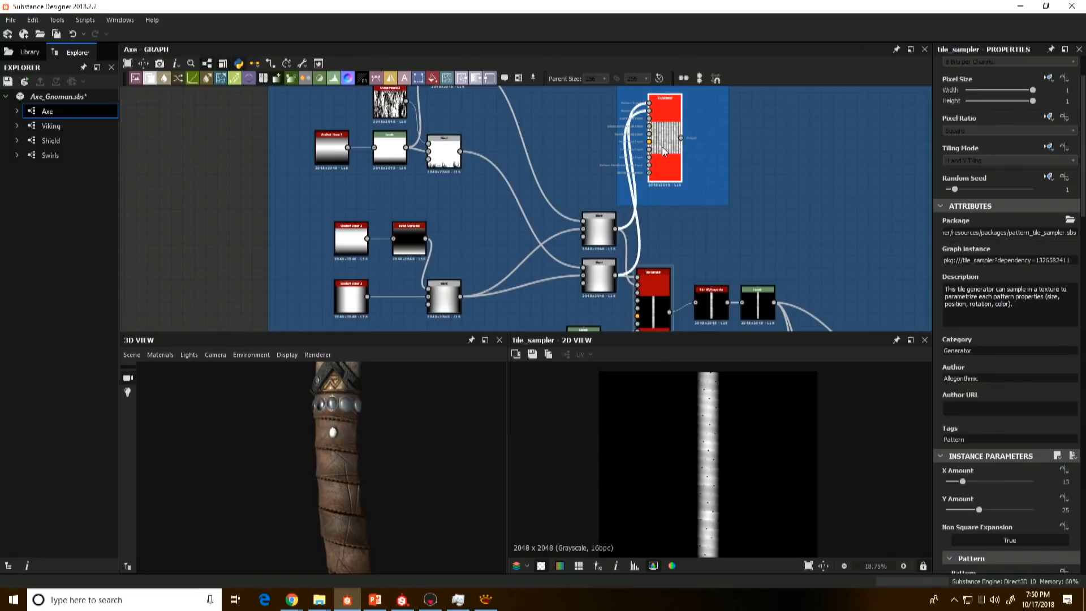
scroll(706, 471, "down", 2)
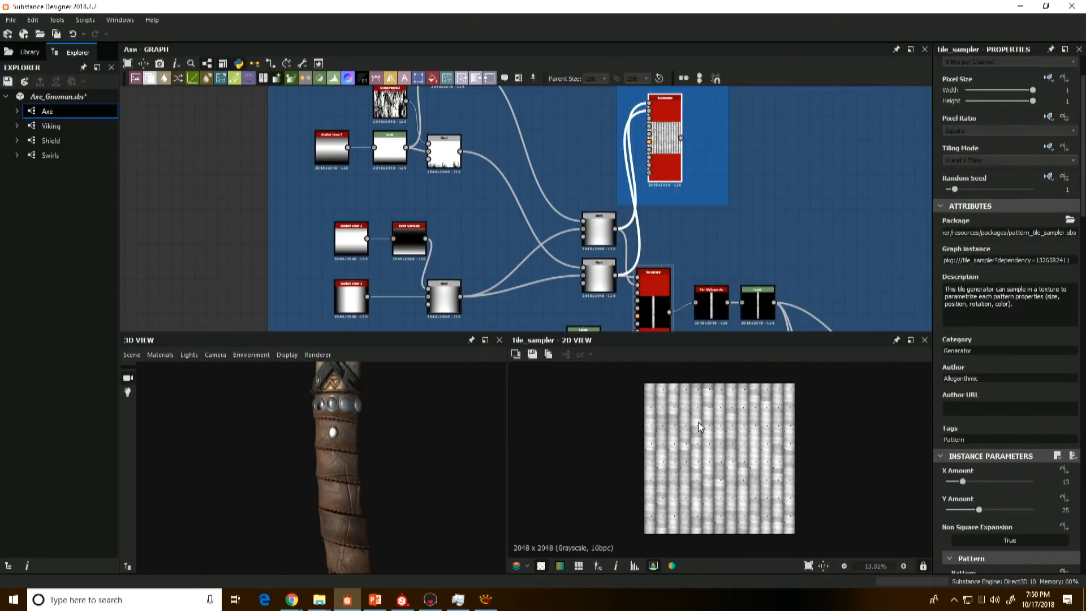
Step: Trace the grip's mask back to the Height Blend that adds straps at a low opacity and preview its handle height
middle_click_drag(627, 222, 625, 150)
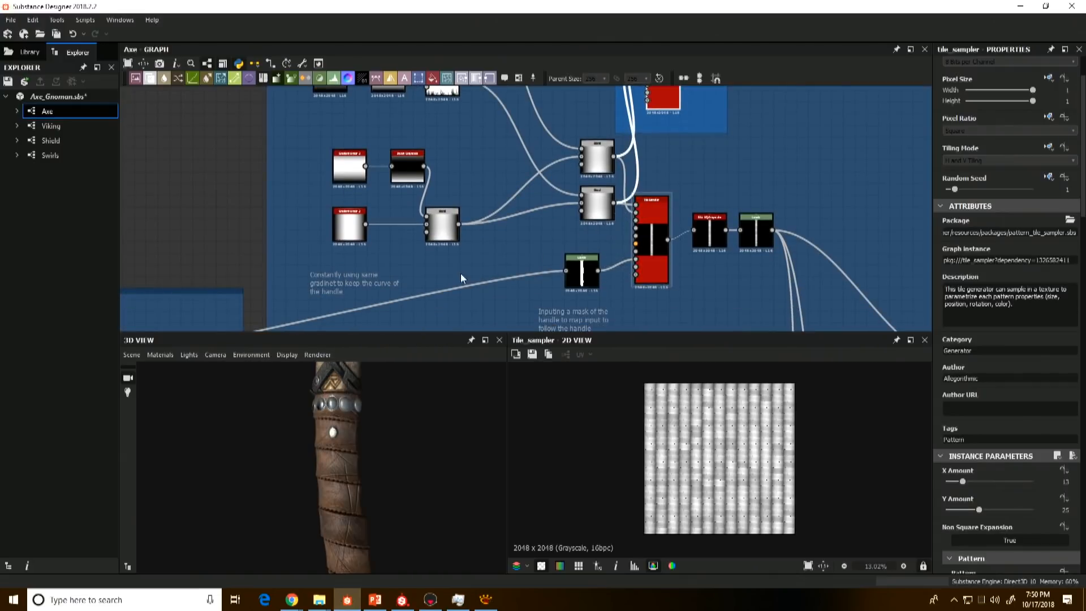
scroll(452, 280, "down", 2)
middle_click_drag(444, 281, 555, 228)
double_click(265, 296)
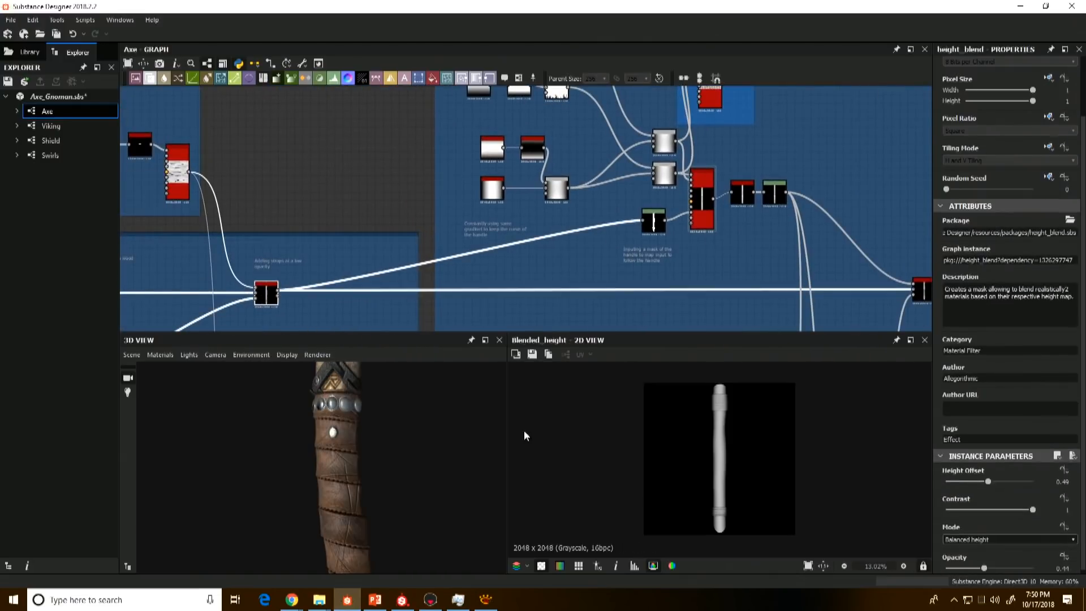
scroll(277, 312, "up", 2)
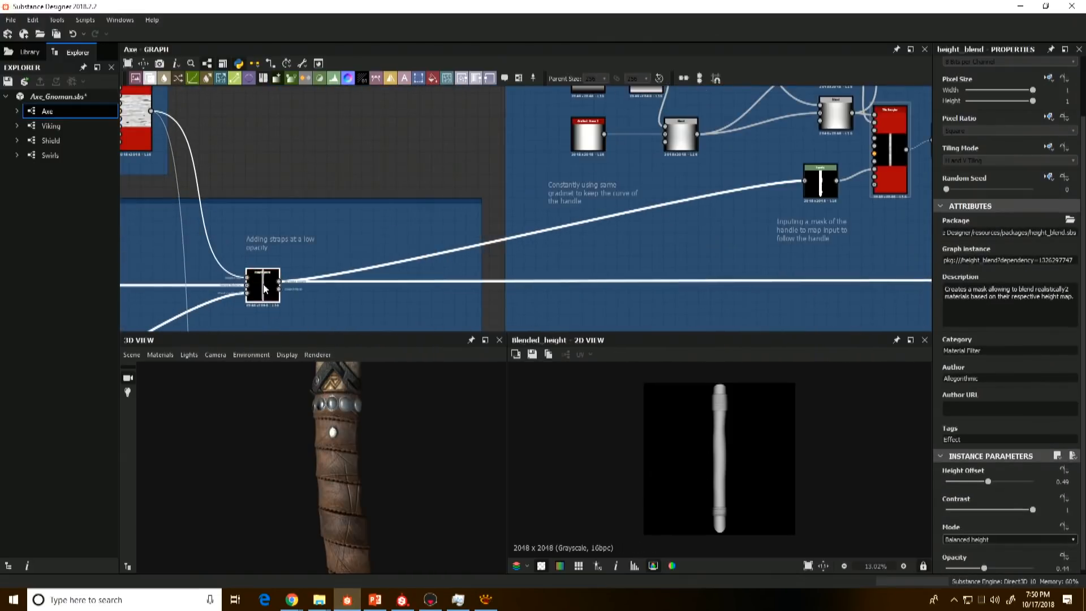
scroll(717, 441, "up", 1)
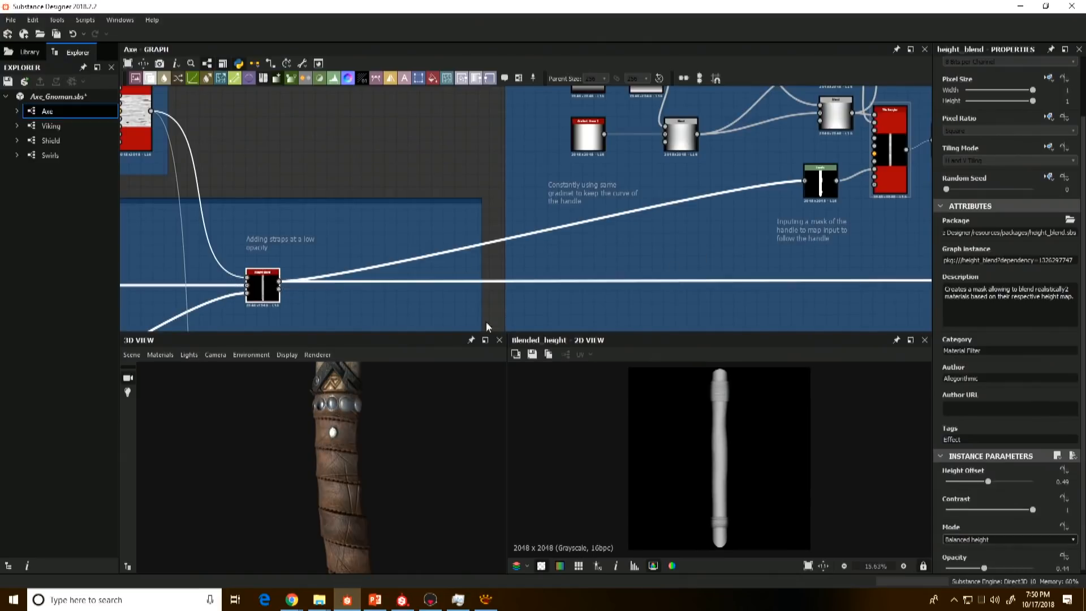
Step: Preview the Levels node's handle mask and compare it with the Tile Sampler it feeds through Mask Map Input
middle_click_drag(812, 192, 751, 210)
double_click(750, 209)
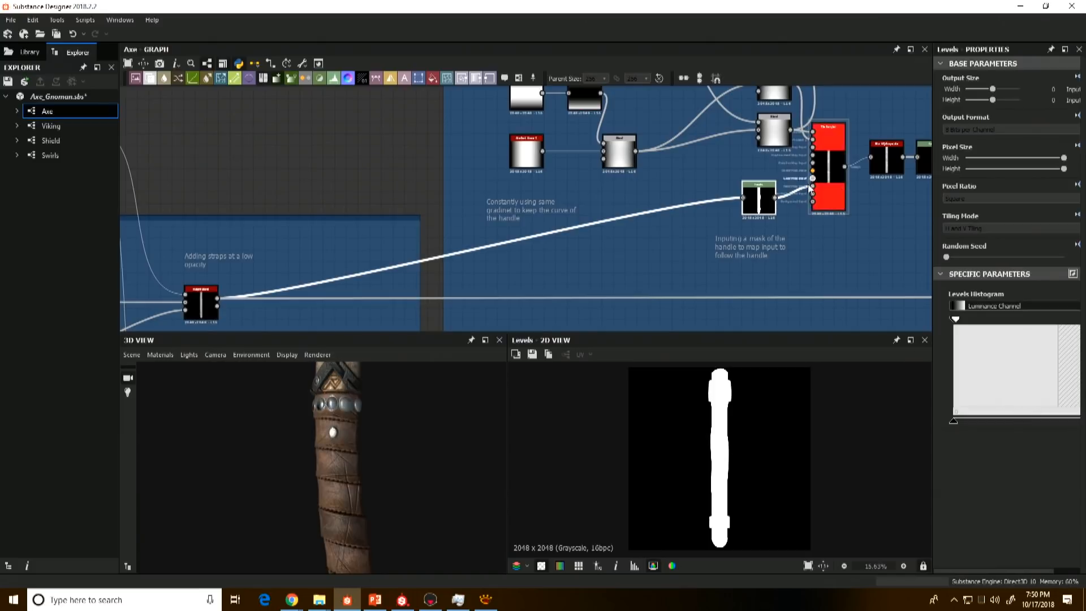
scroll(719, 242, "up", 4)
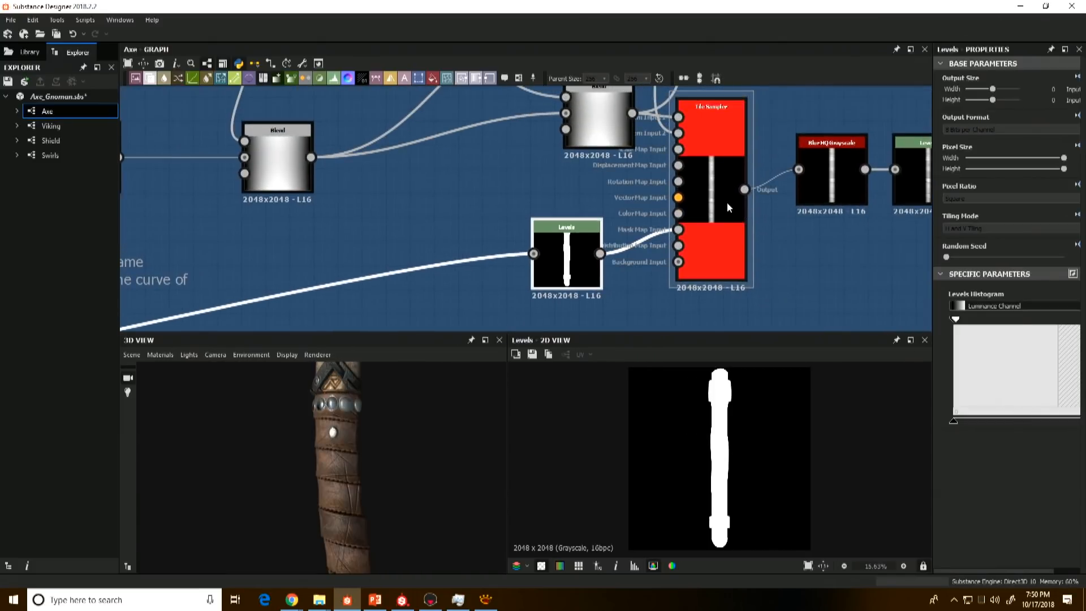
double_click(687, 235)
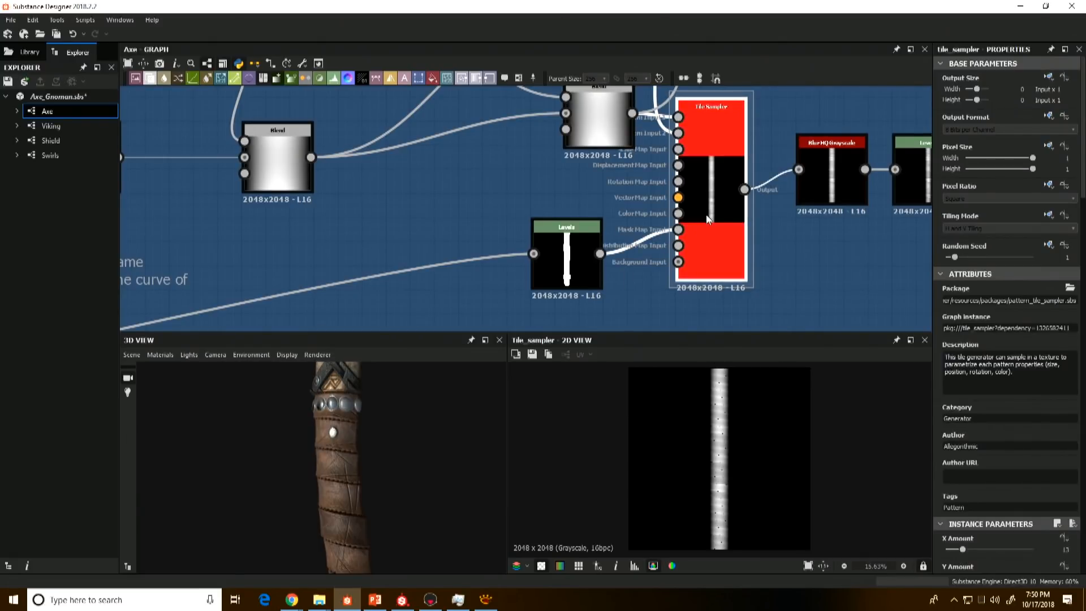
double_click(567, 260)
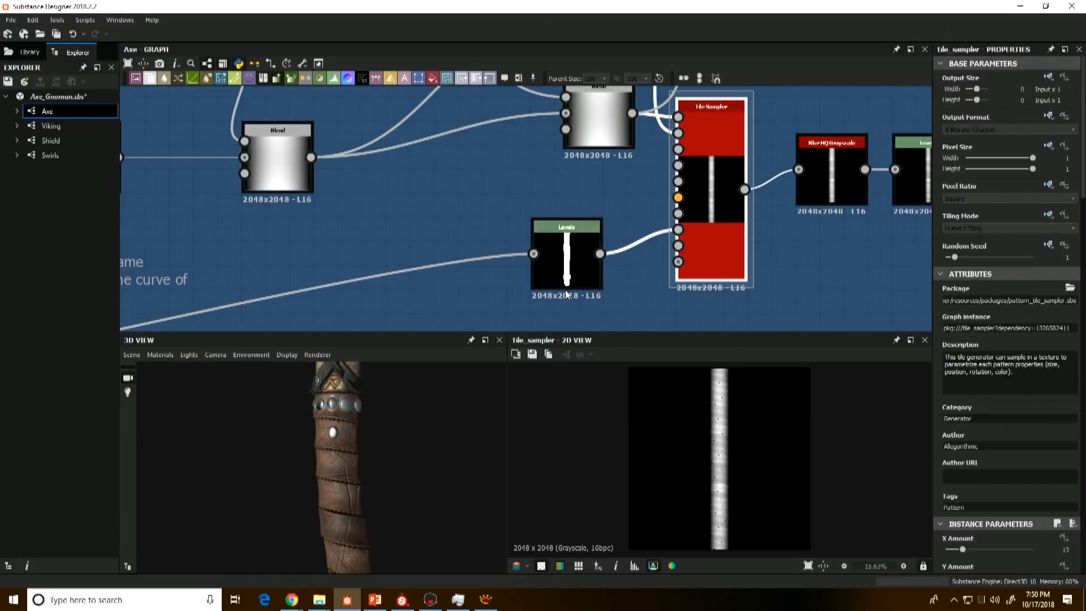
Step: Compare the Blur HQ Grayscale output with the masked Tile Sampler, examining the leather wrap seams up close
scroll(774, 291, "down", 3)
middle_click_drag(774, 293, 640, 197)
left_click(672, 133)
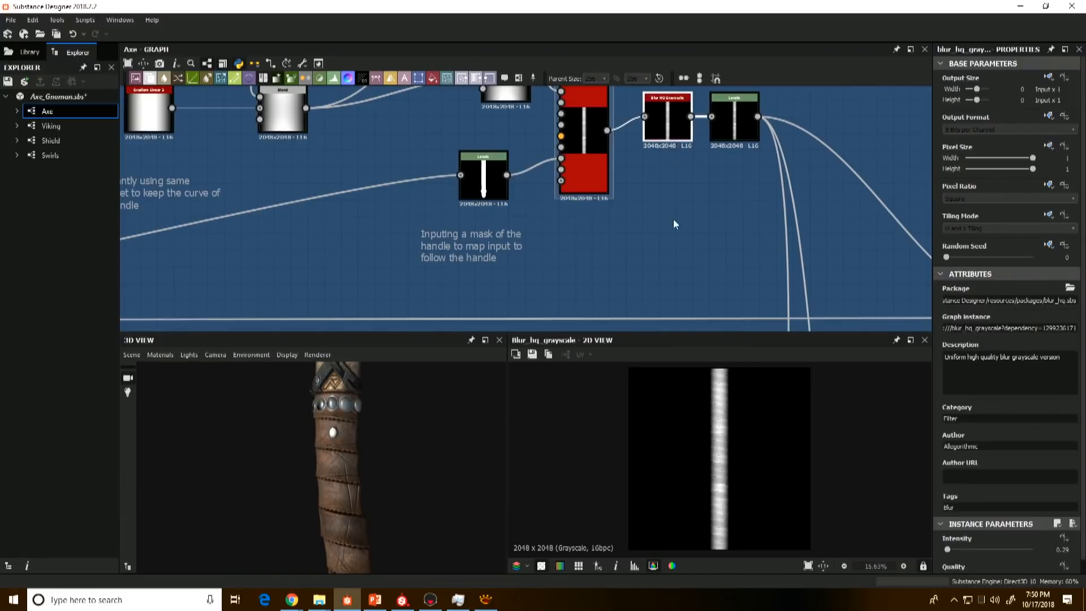
scroll(730, 454, "up", 5)
left_click(588, 134)
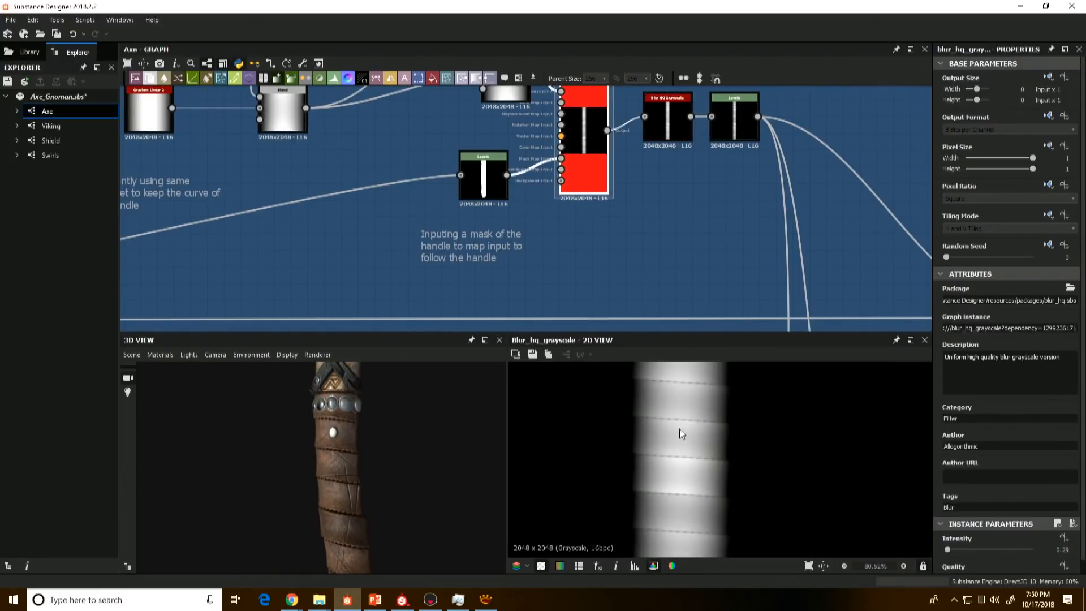
scroll(683, 415, "up", 2)
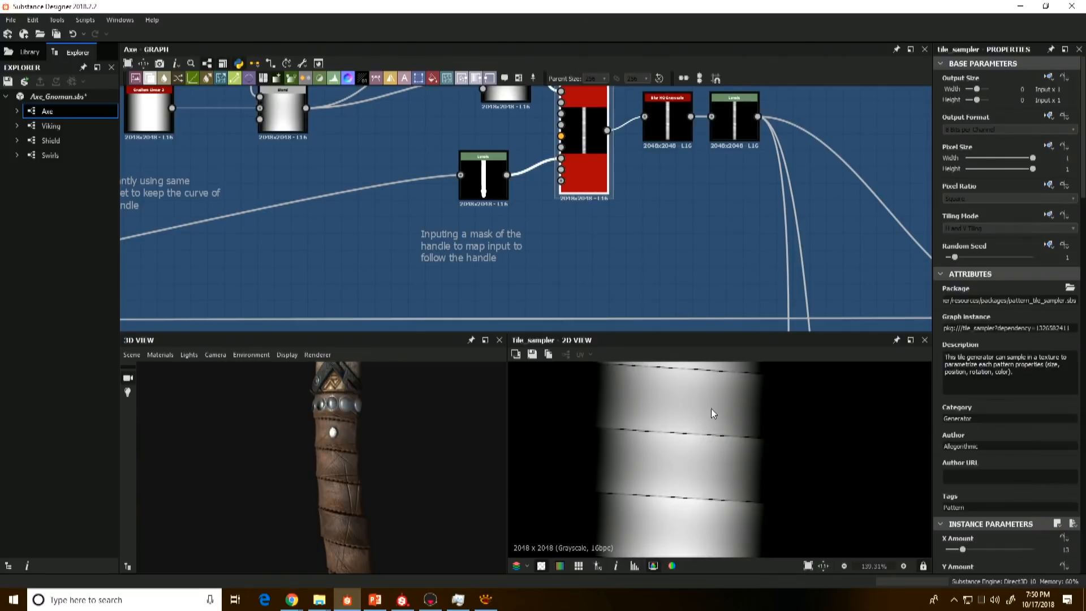
left_click(681, 135)
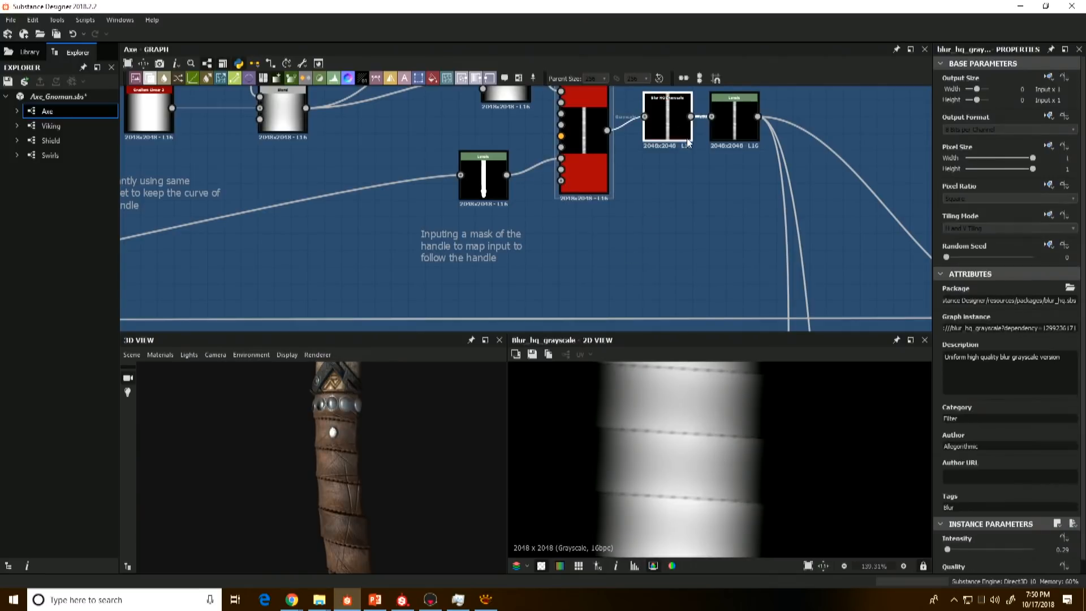
Step: Preview the Levels node following the grip's blur and compare it with the leather wraps on the 3D handle
left_click(739, 135)
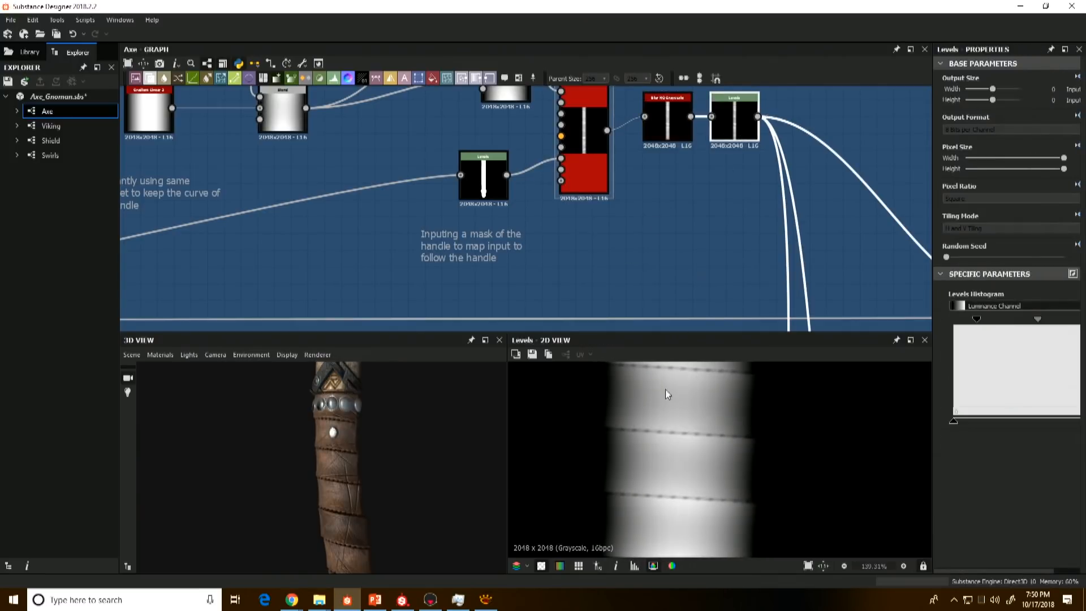
left_click_drag(337, 481, 374, 480)
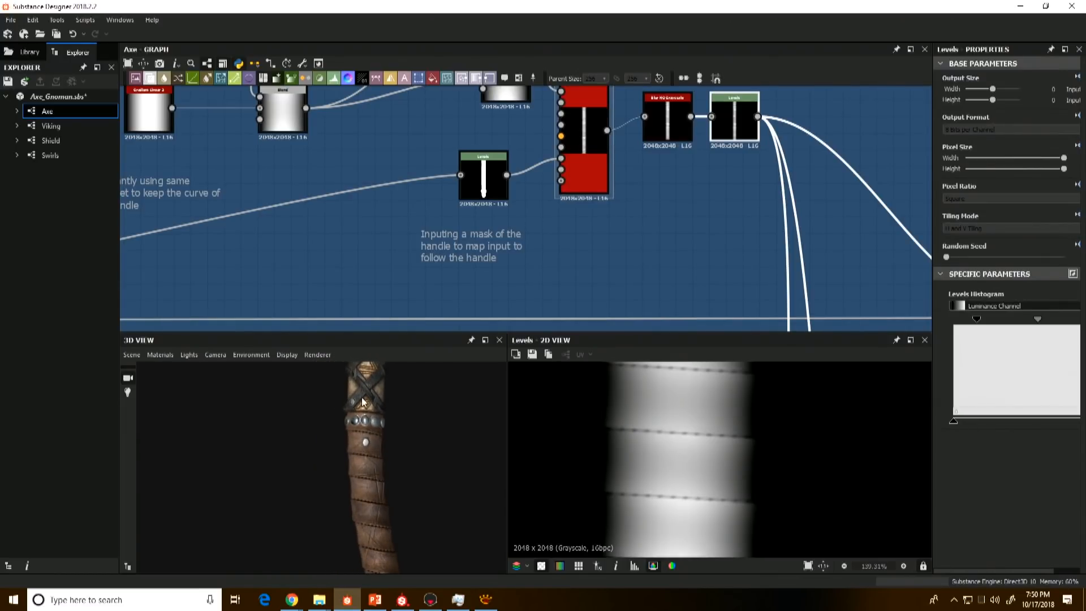
left_click_drag(363, 401, 356, 411)
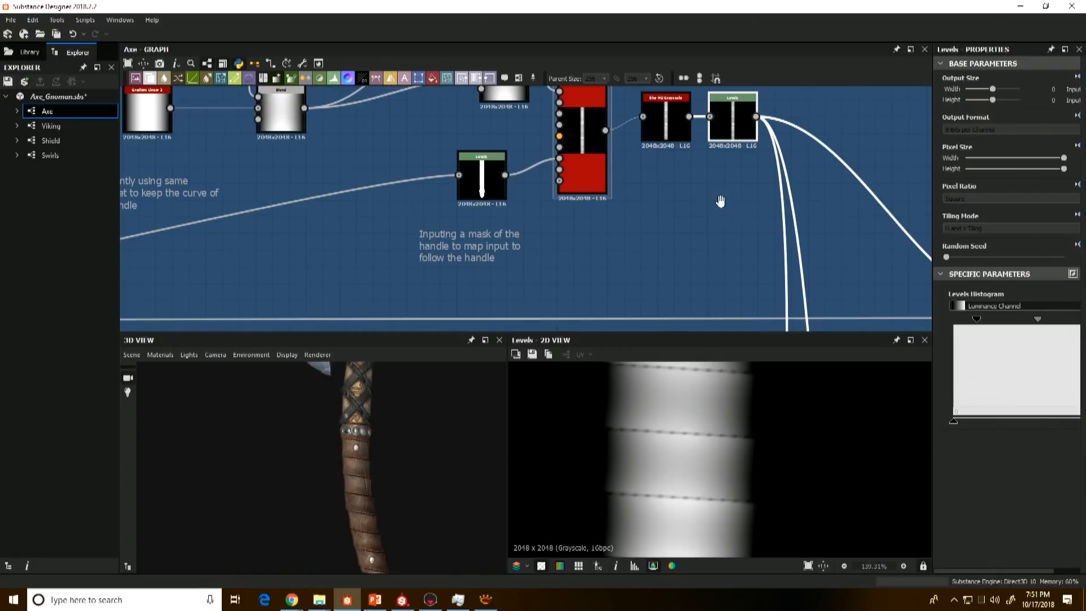
Step: Preview the final Height Blend before Metal Beads and view its Height Offset, Contrast, Mode and Opacity parameters
scroll(644, 175, "down", 3)
double_click(719, 257)
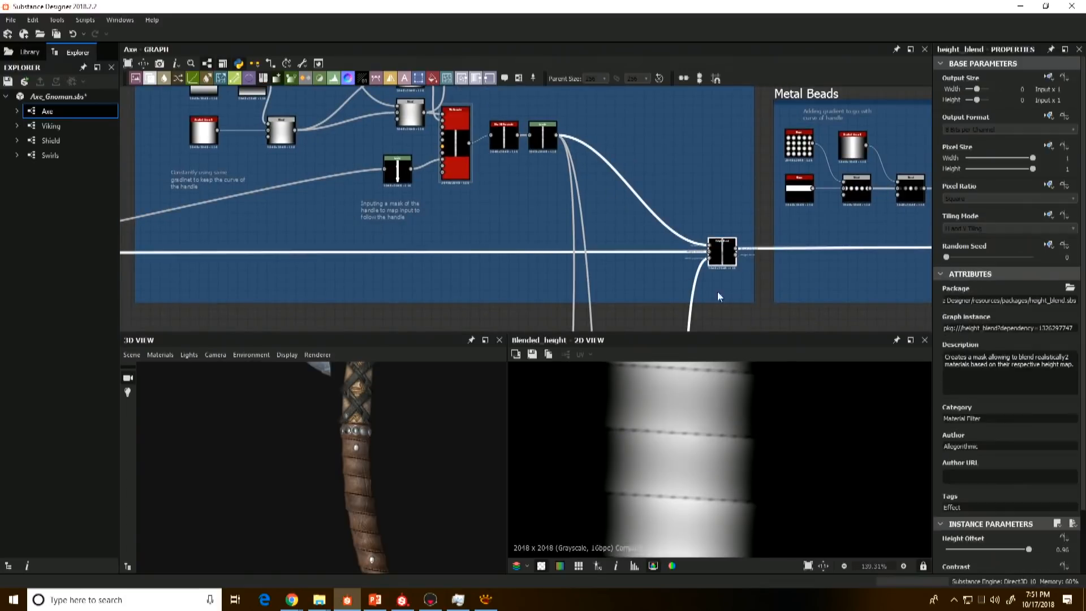
scroll(676, 433, "down", 5)
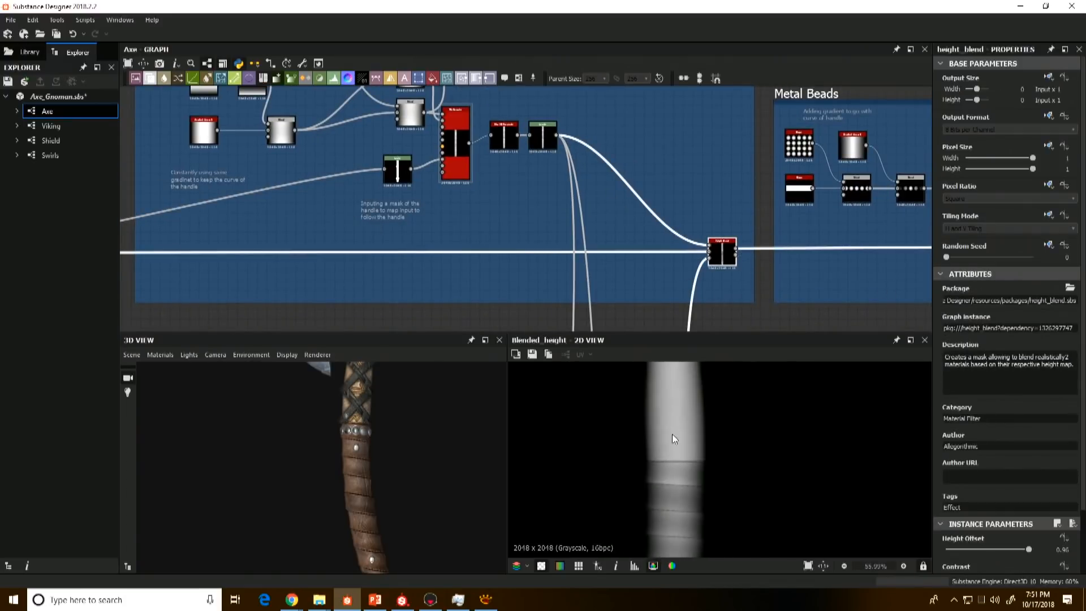
scroll(1032, 547, "down", 3)
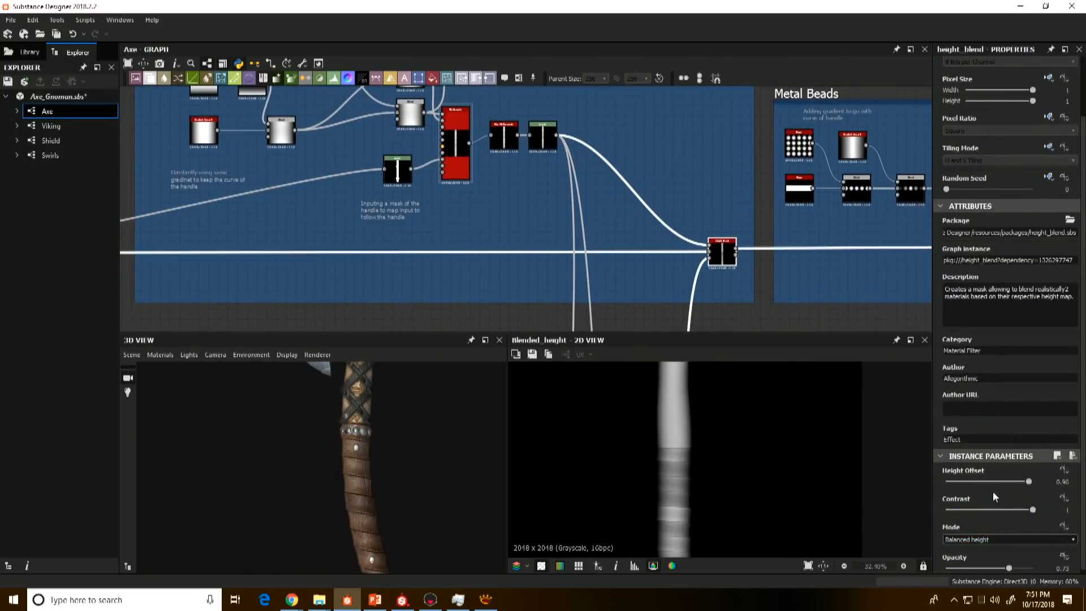
scroll(996, 482, "down", 1)
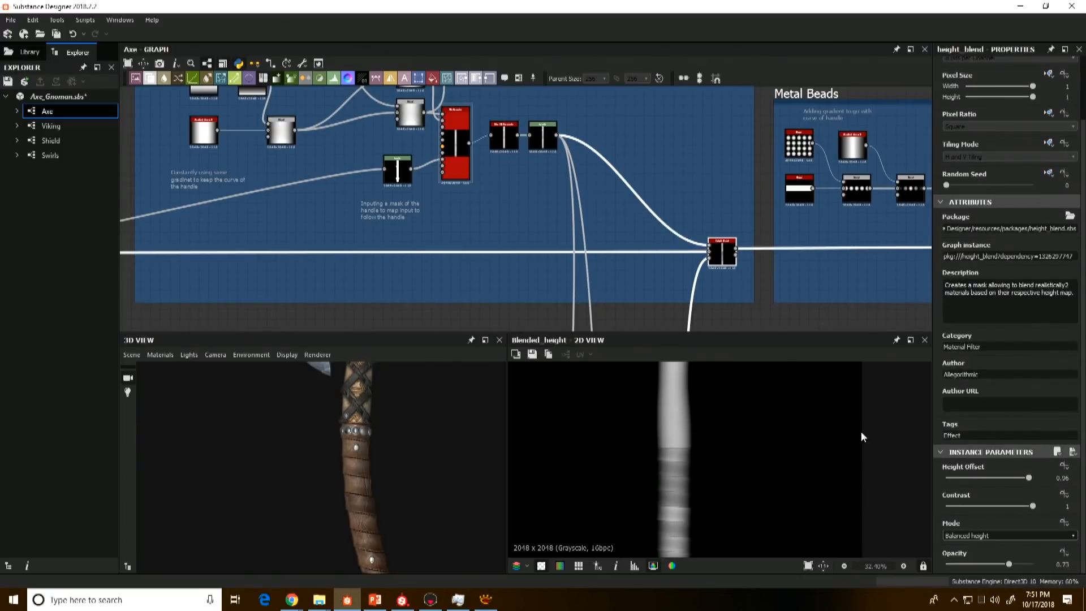
Step: Set the grip Height Blend's Height Offset to 0.77 and examine the wraps in 3D and the full handle height
left_click(1017, 479)
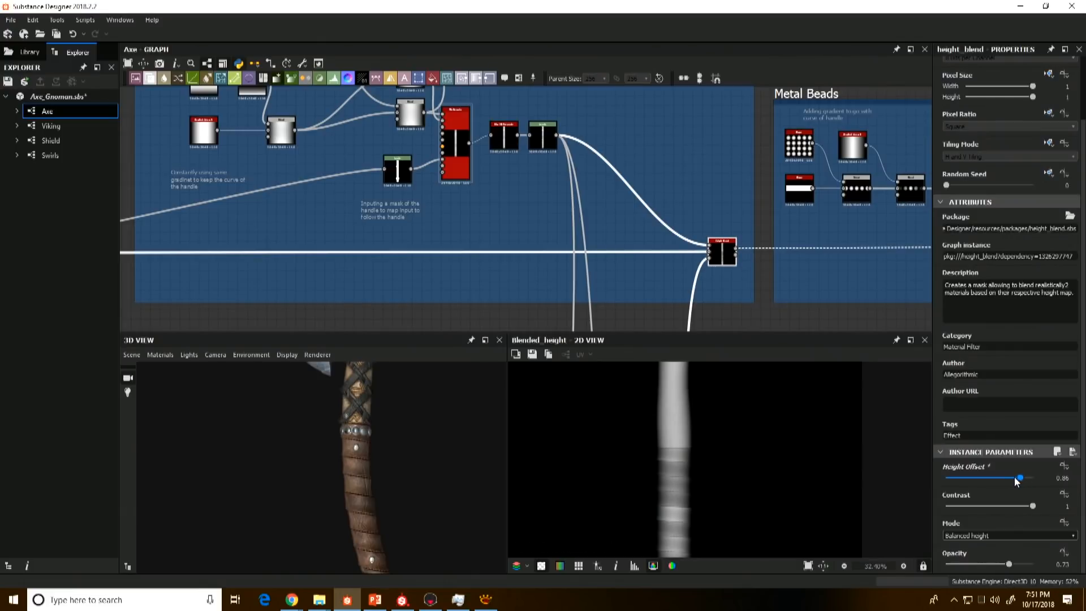
left_click_drag(1018, 478, 1014, 478)
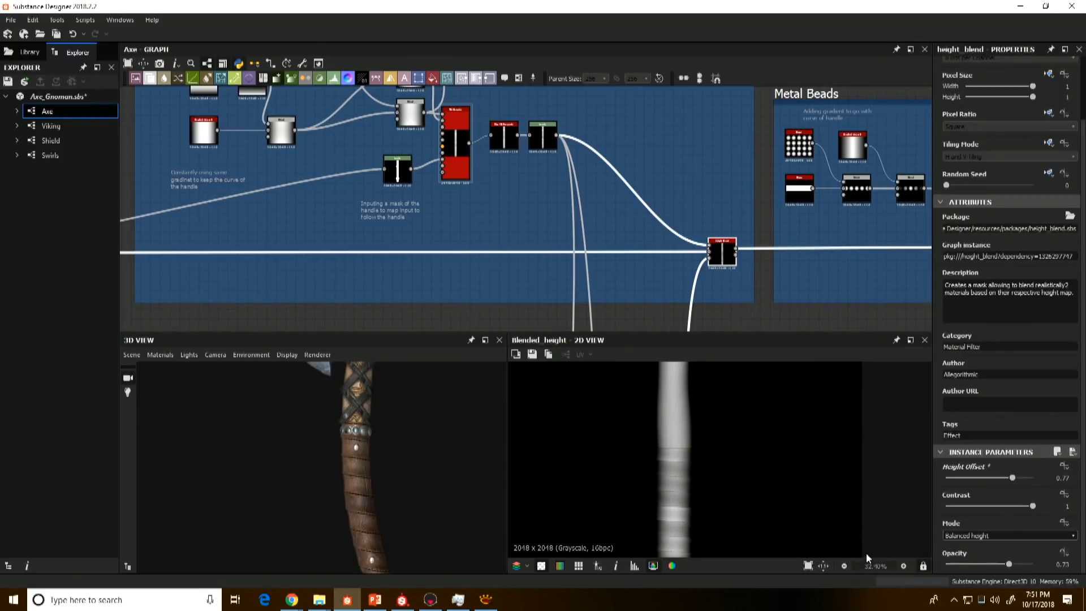
left_click_drag(444, 470, 434, 454)
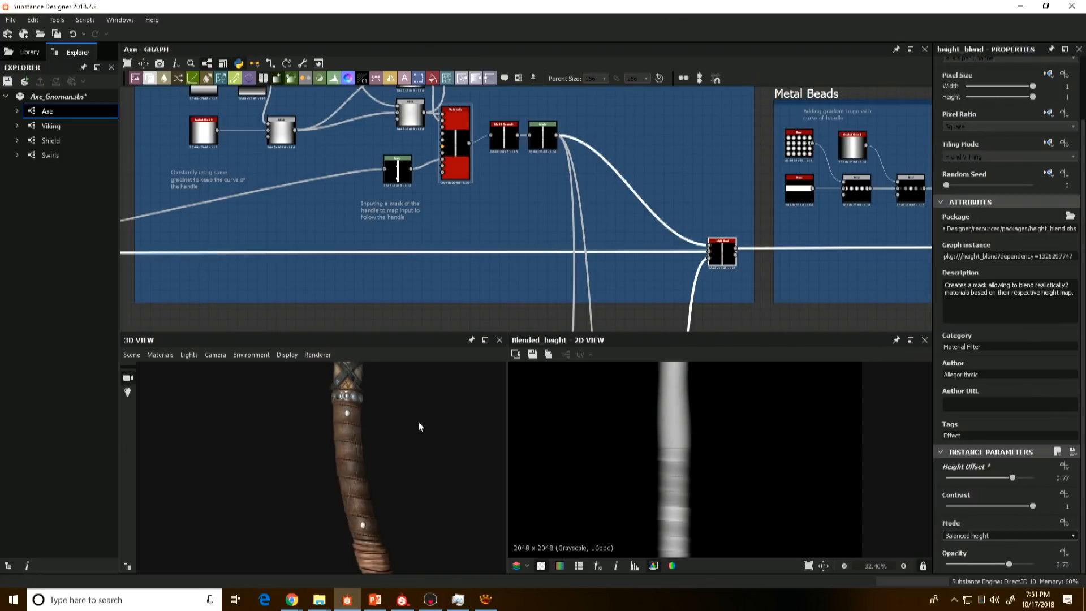
scroll(731, 255, "down", 2)
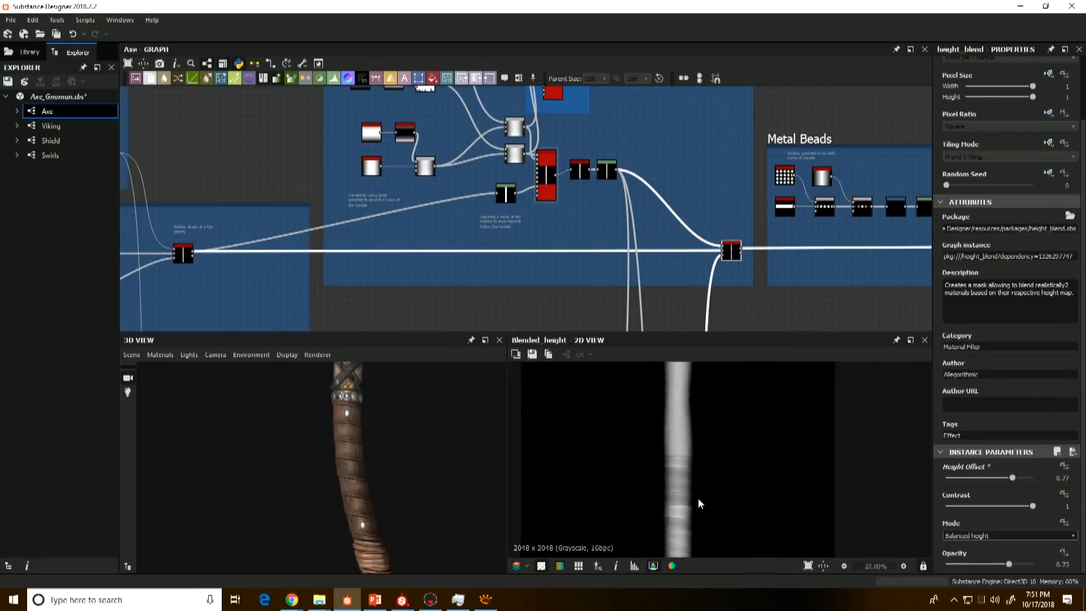
key("f")
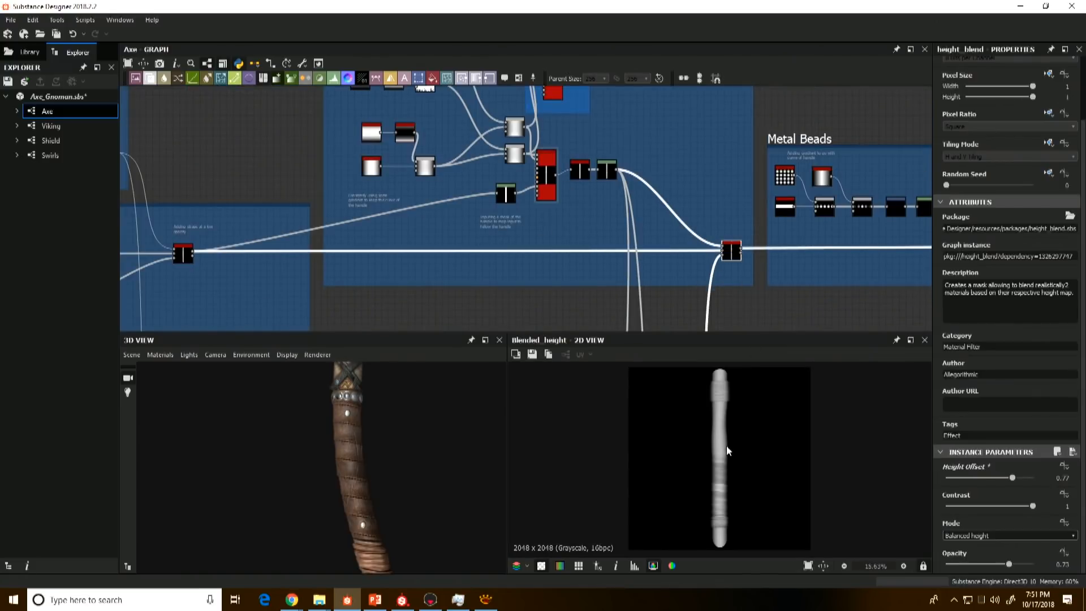
Step: Move on to the Metal Beads frame and select its final Height Blend to view its parameters
middle_click_drag(598, 246, 442, 250)
middle_click_drag(729, 280, 646, 290)
scroll(609, 260, "down", 2)
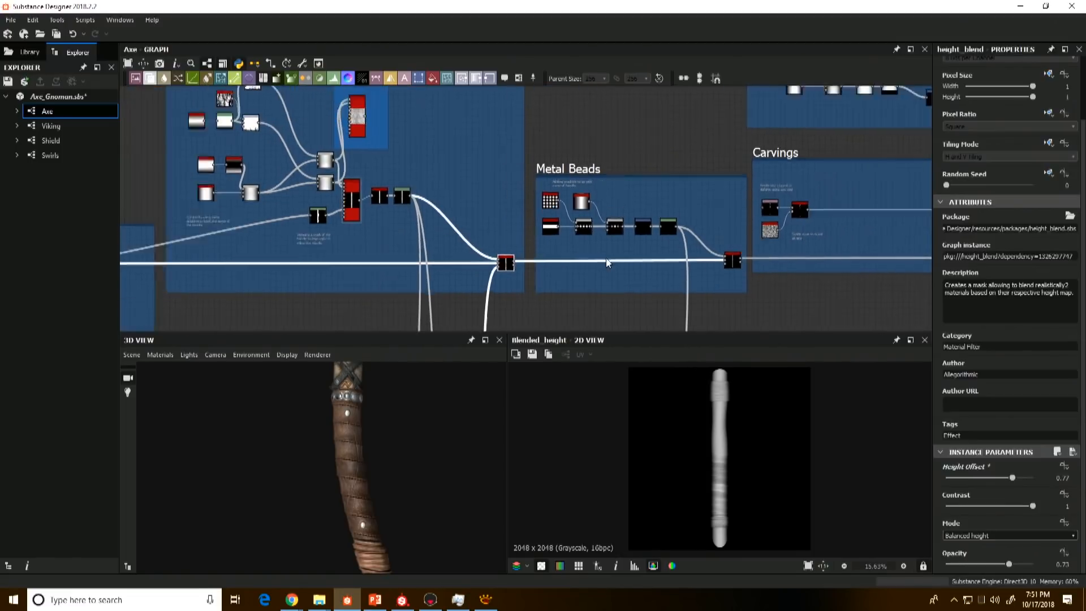
middle_click_drag(531, 272, 529, 211)
scroll(539, 226, "down", 2)
scroll(605, 227, "up", 3)
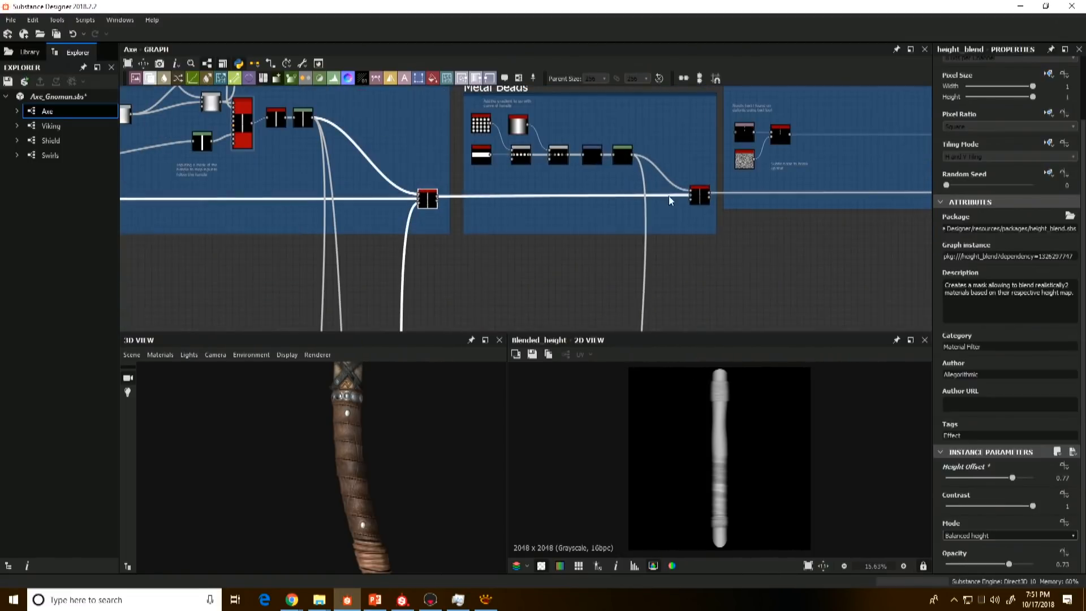
left_click(700, 198)
scroll(557, 164, "up", 2)
scroll(557, 164, "up", 2)
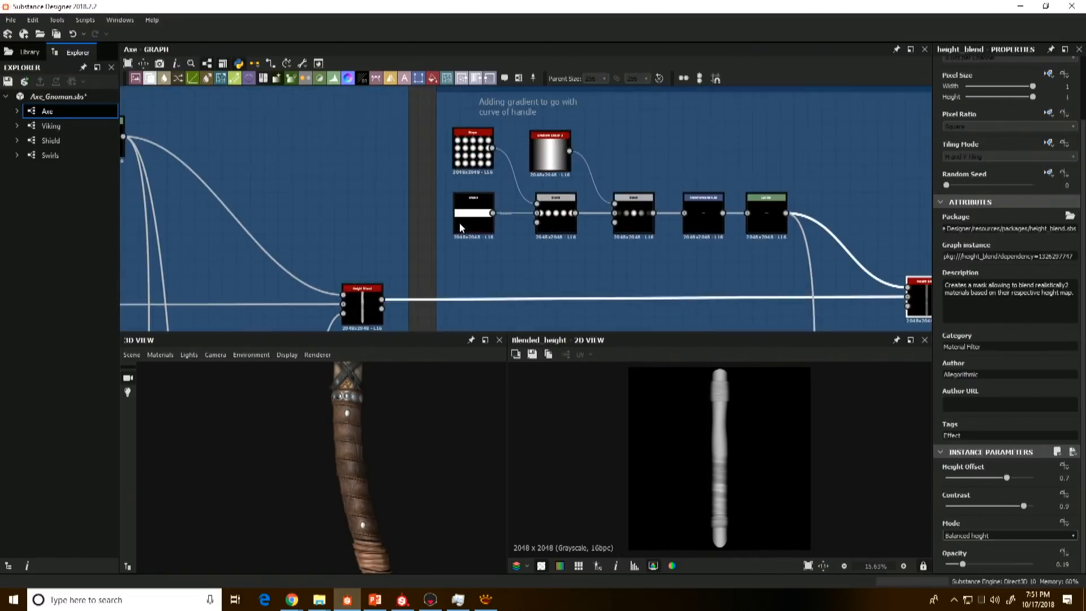
Step: Preview the Paraboloid Shape that tiles the bead dots and the Square Shape that forms the horizontal bar
left_click(478, 164)
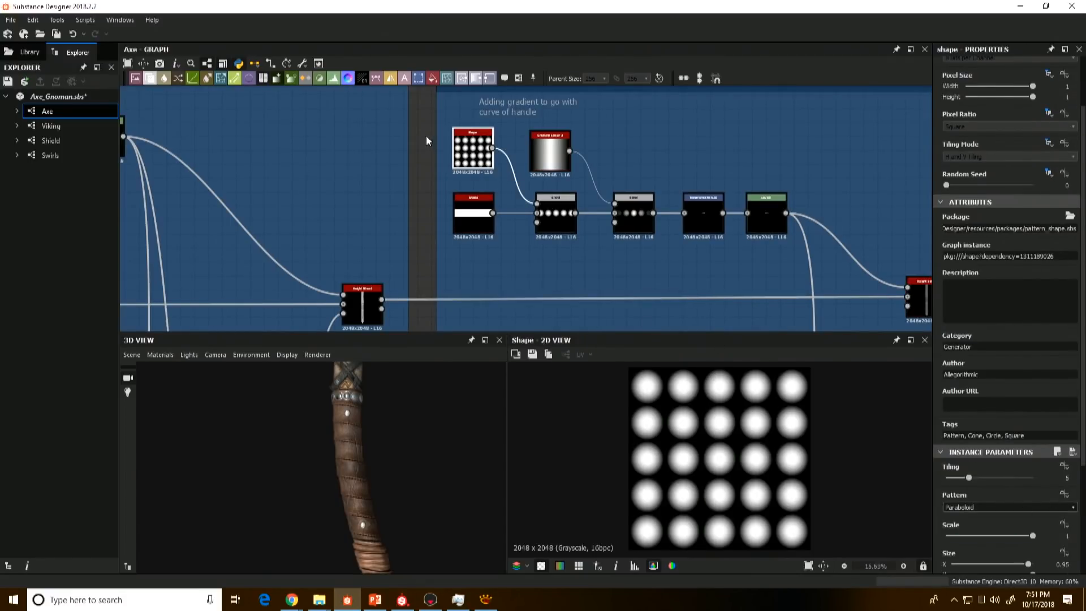
double_click(468, 215)
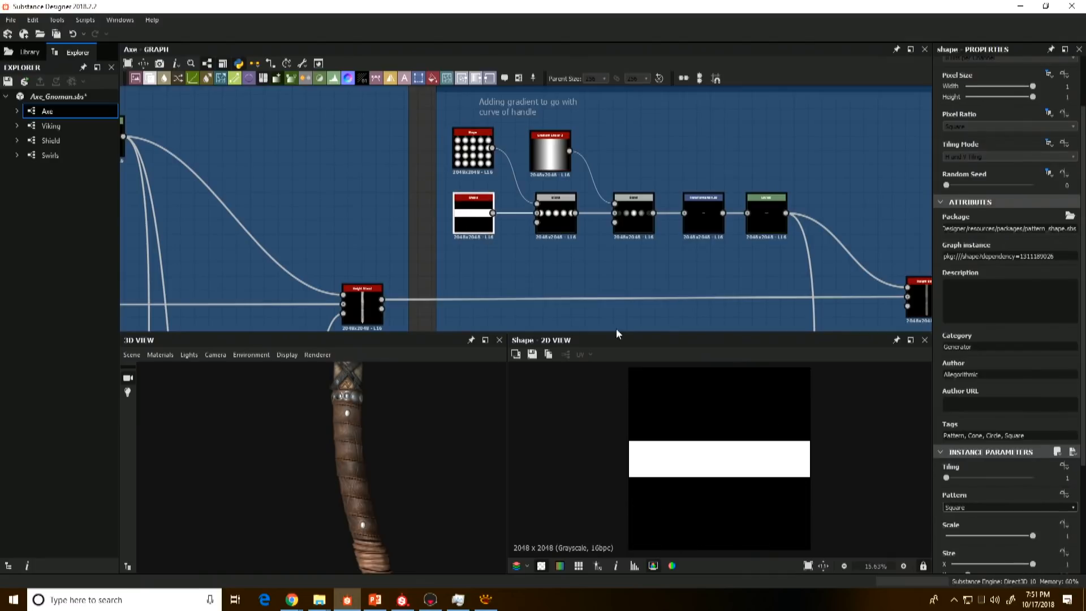
scroll(476, 229, "up", 4)
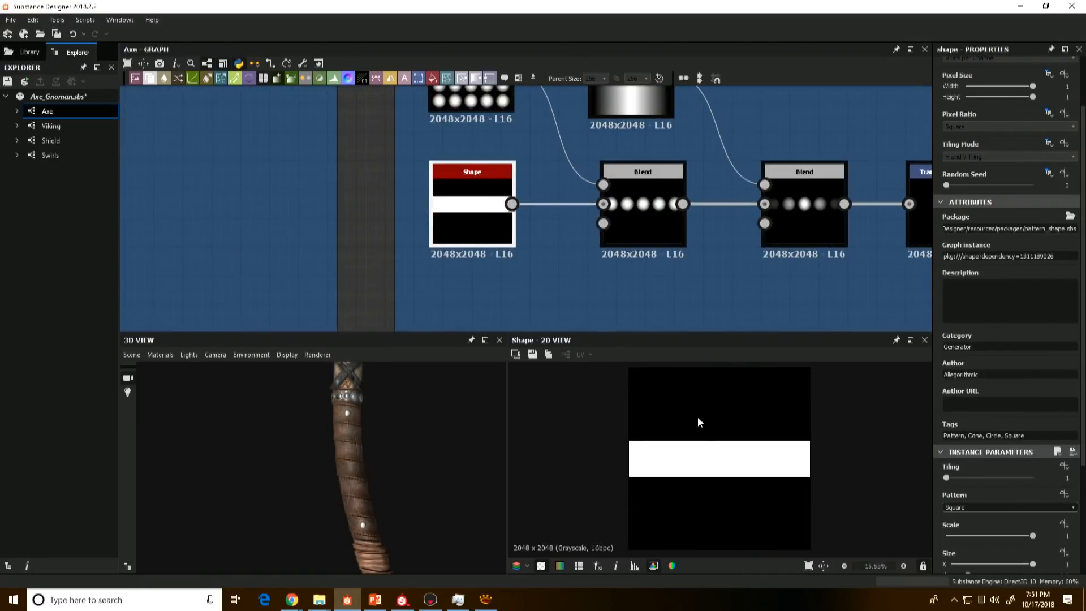
Step: Preview the Multiply Blend that isolates one row of beads and compare it with the tiled Paraboloid Shape
double_click(626, 197)
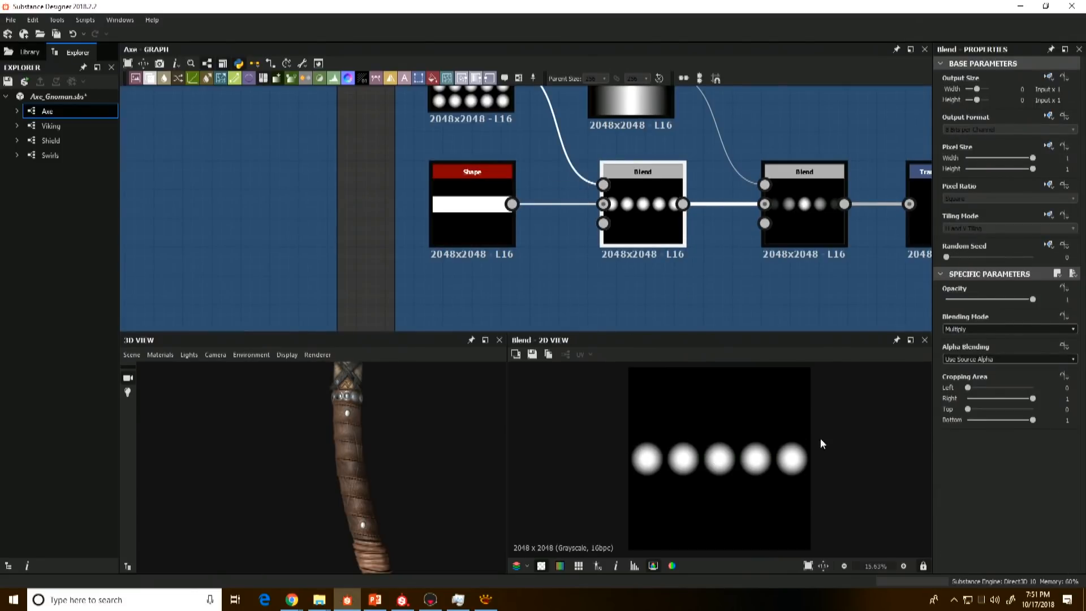
scroll(561, 165, "down", 3)
double_click(507, 110)
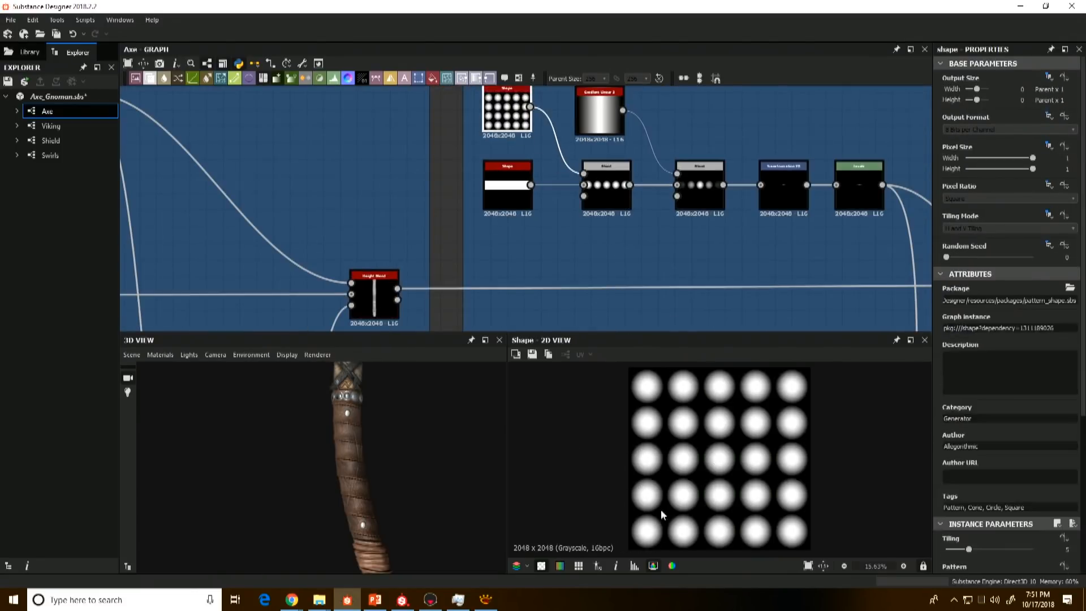
Step: Preview the Multiply Blend that fades the bead row with Gradient Linear, and compare it with the unfaded bead row and the 3D handle
double_click(704, 190)
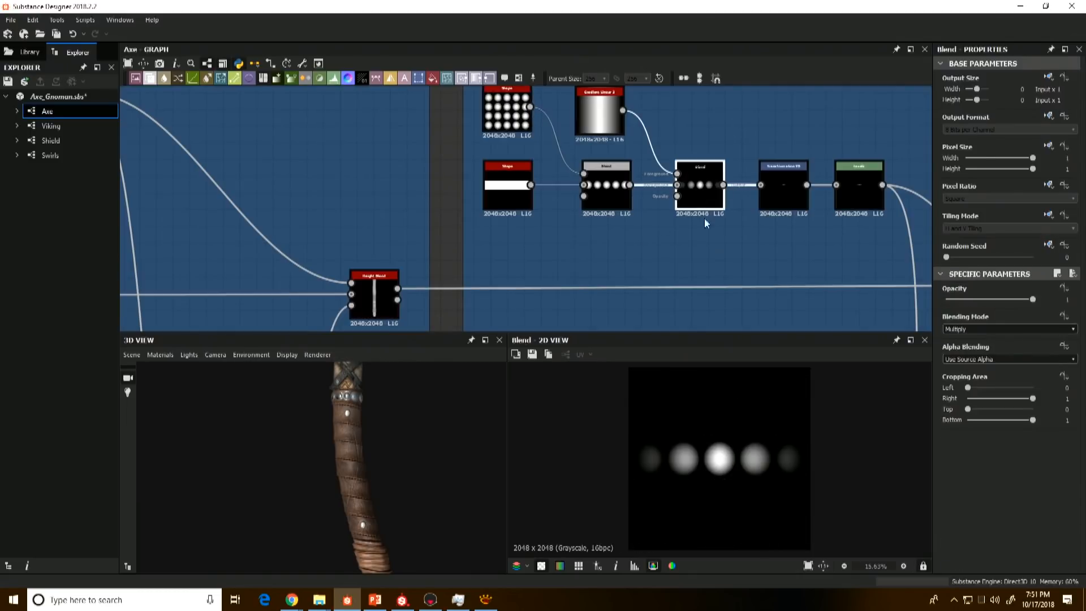
middle_click_drag(627, 240, 614, 274)
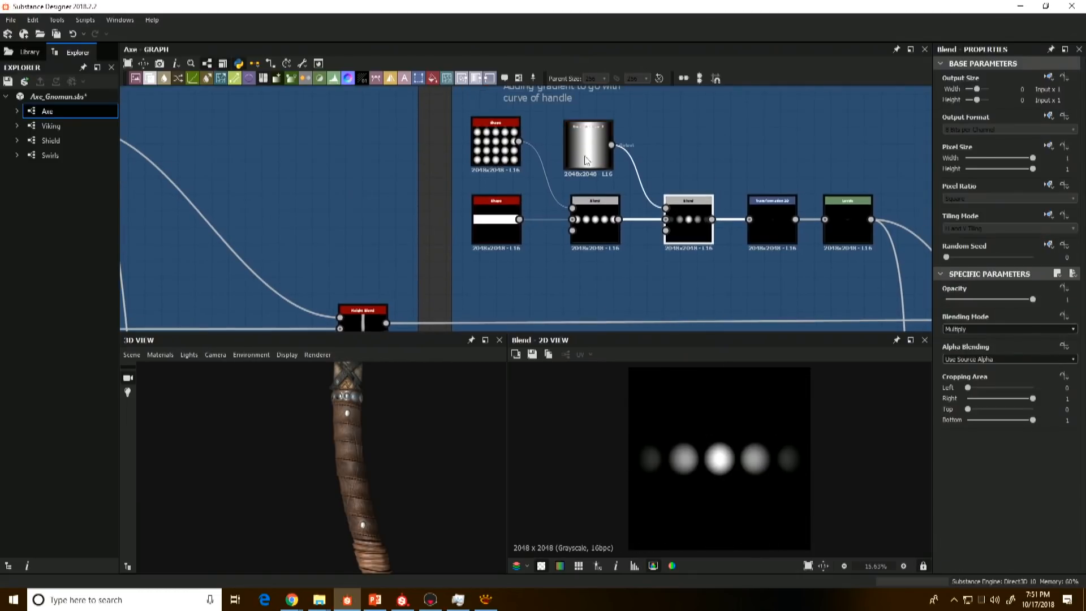
double_click(580, 143)
scroll(415, 218, "down", 4)
middle_click_drag(362, 208, 531, 252)
double_click(659, 263)
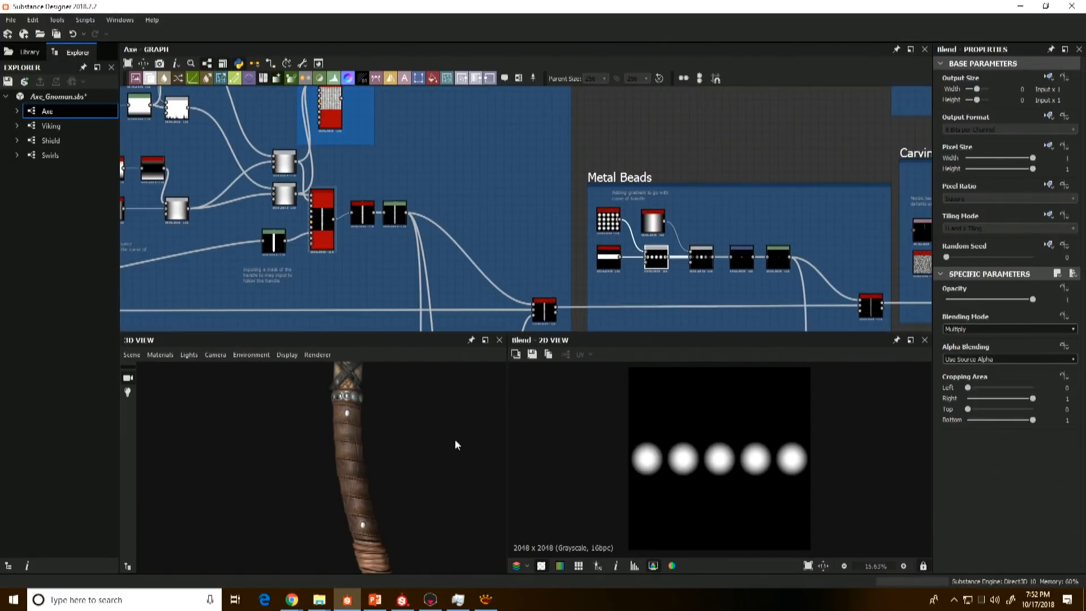
left_click_drag(383, 427, 383, 433)
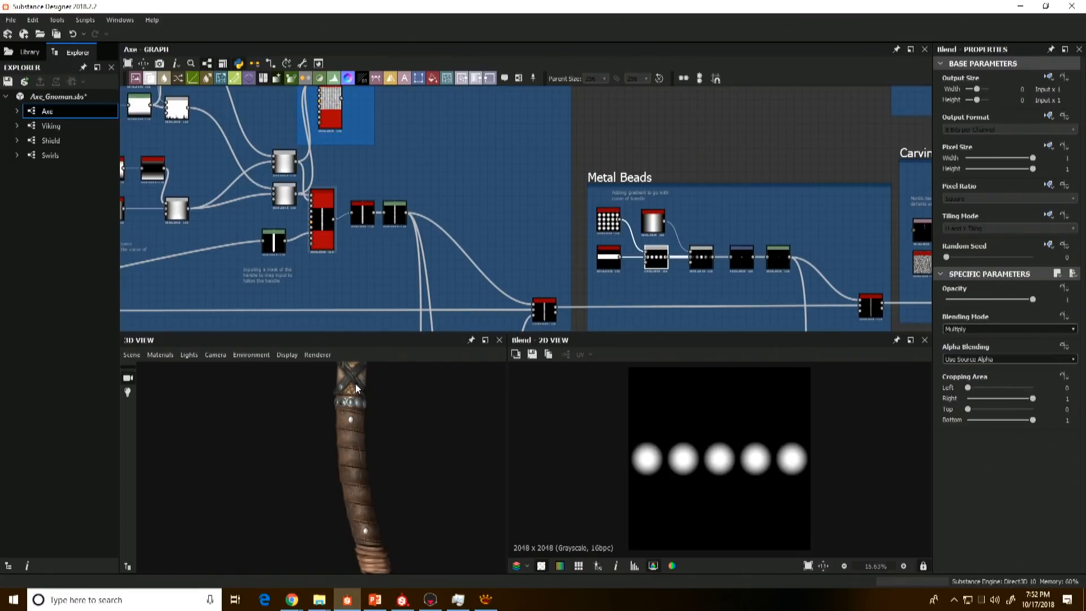
Step: Preview the Transformation 2D that scales down the bead row and the Height Blend that adds it to the handle
scroll(618, 308, "up", 3)
scroll(769, 214, "up", 3)
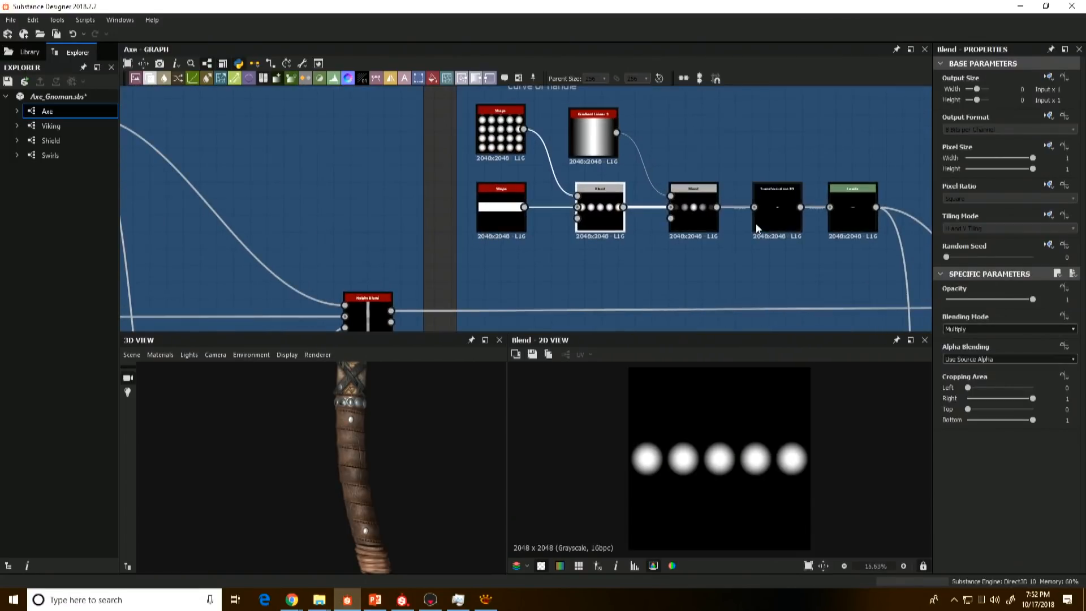
double_click(769, 214)
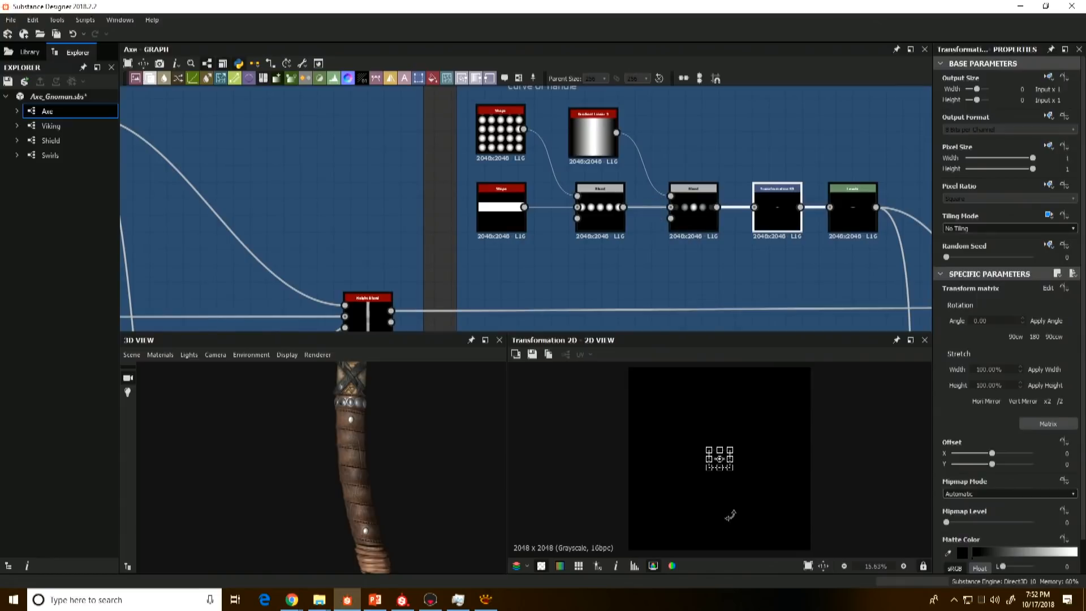
middle_click_drag(868, 244, 671, 193)
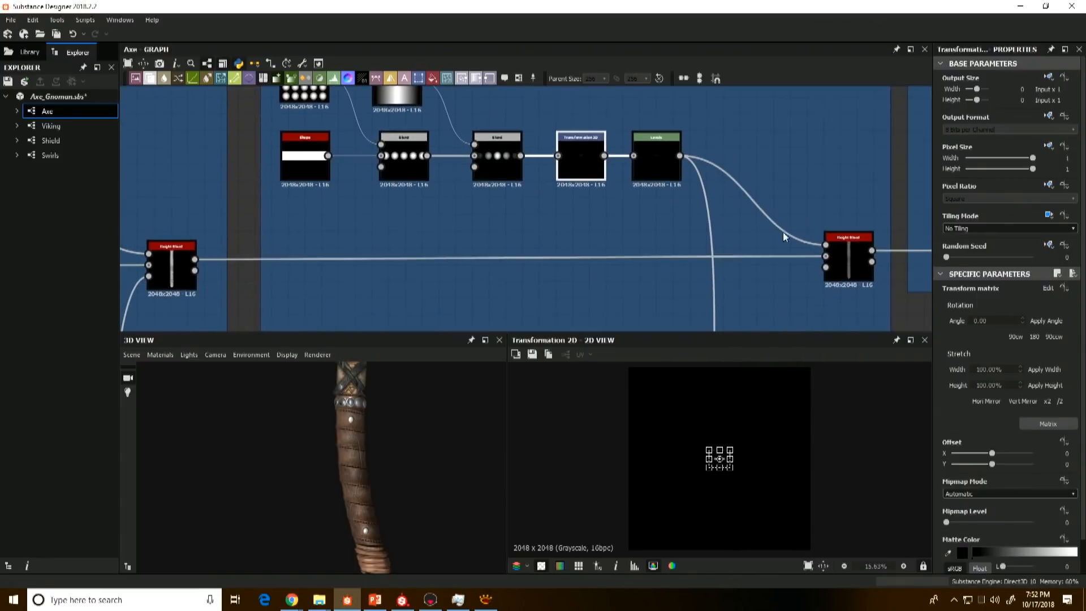
double_click(841, 260)
scroll(718, 464, "up", 6)
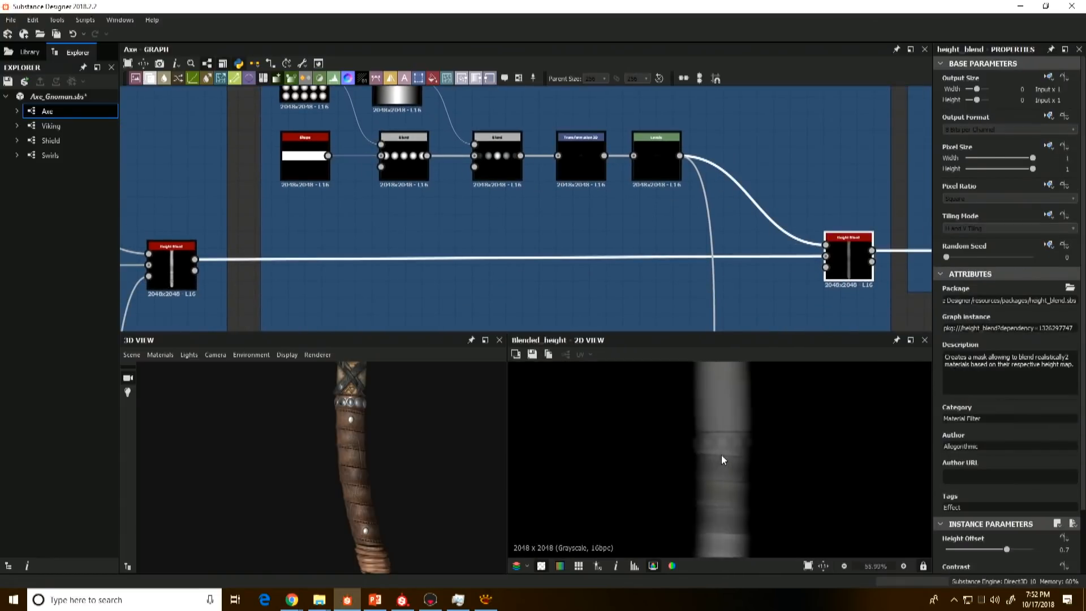
Step: Preview the beads' Levels and Transformation 2D nodes up close and examine the finished metal beads on the 3D handle
double_click(658, 157)
double_click(584, 158)
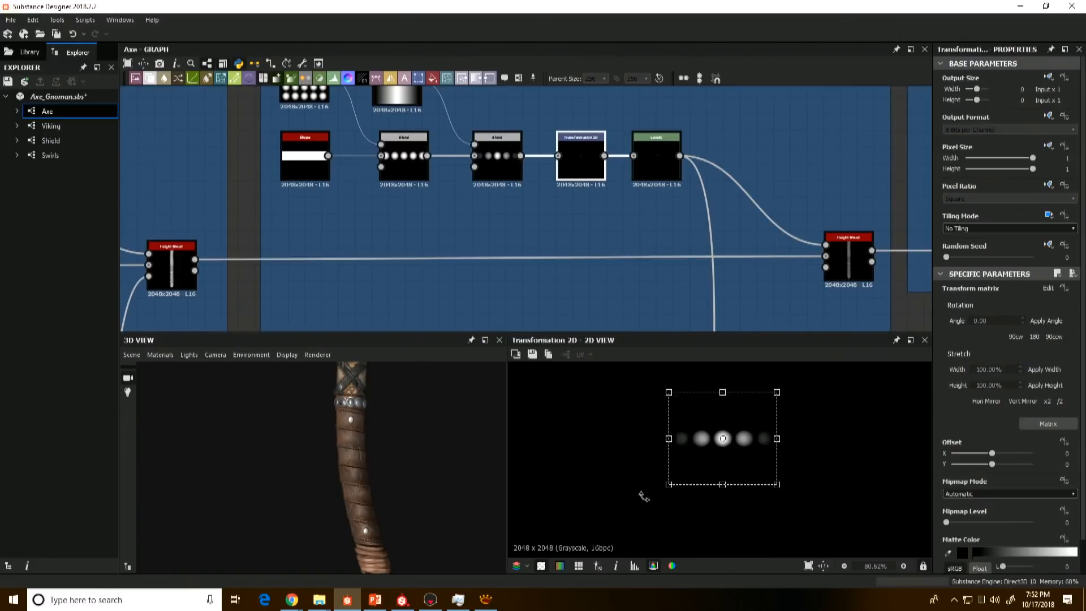
scroll(682, 461, "up", 5)
middle_click_drag(683, 425, 715, 537)
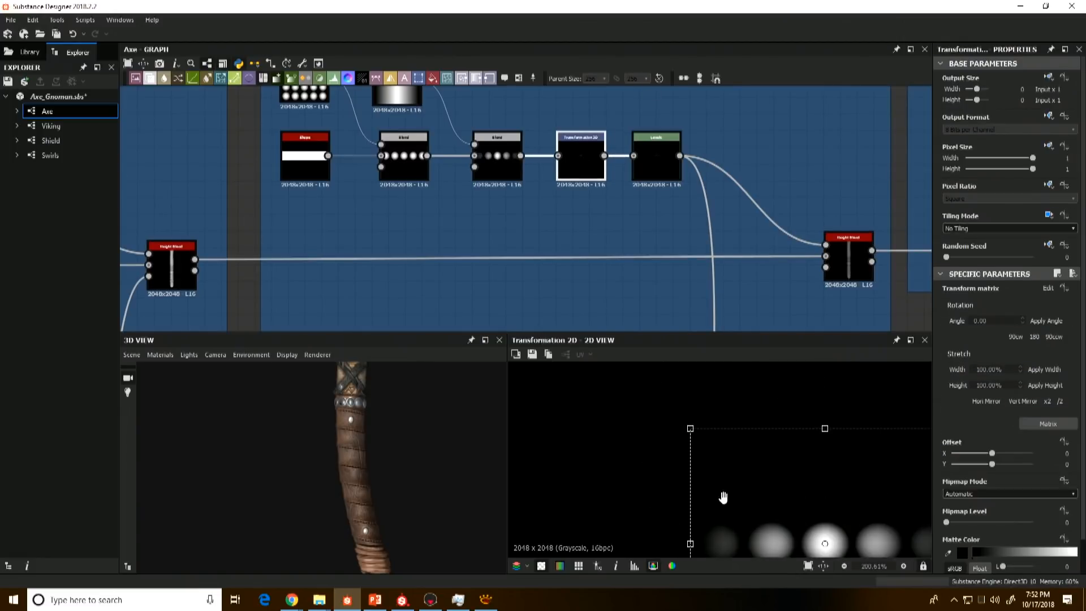
scroll(345, 411, "up", 3)
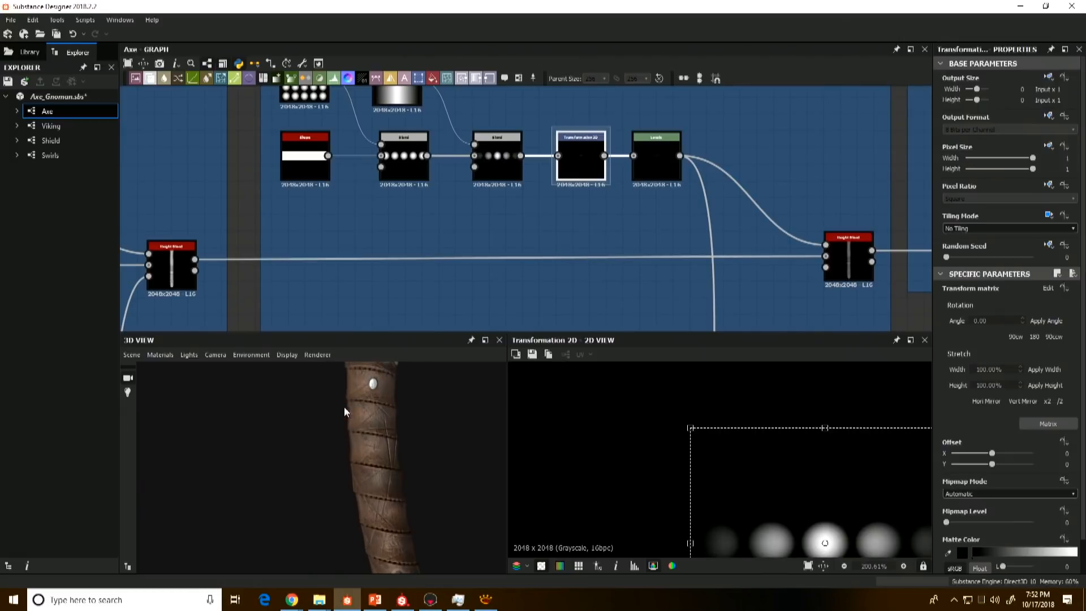
middle_click_drag(355, 379, 346, 445)
scroll(733, 309, "down", 3)
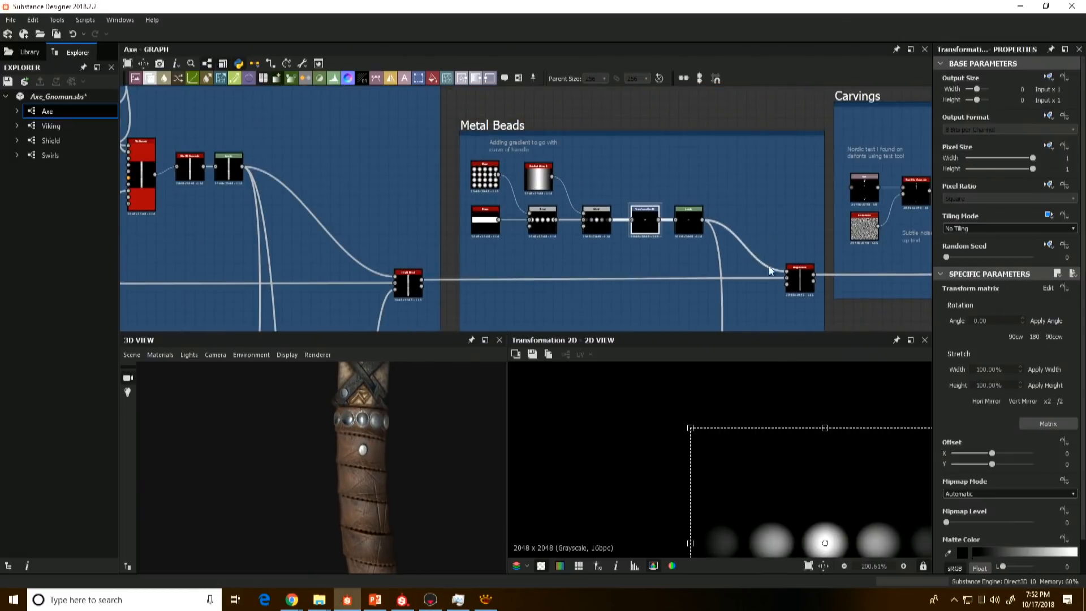
Step: Compare the Metal Beads Levels output with the final Height Blend and inspect the full handle height map
middle_click_drag(741, 283, 515, 235)
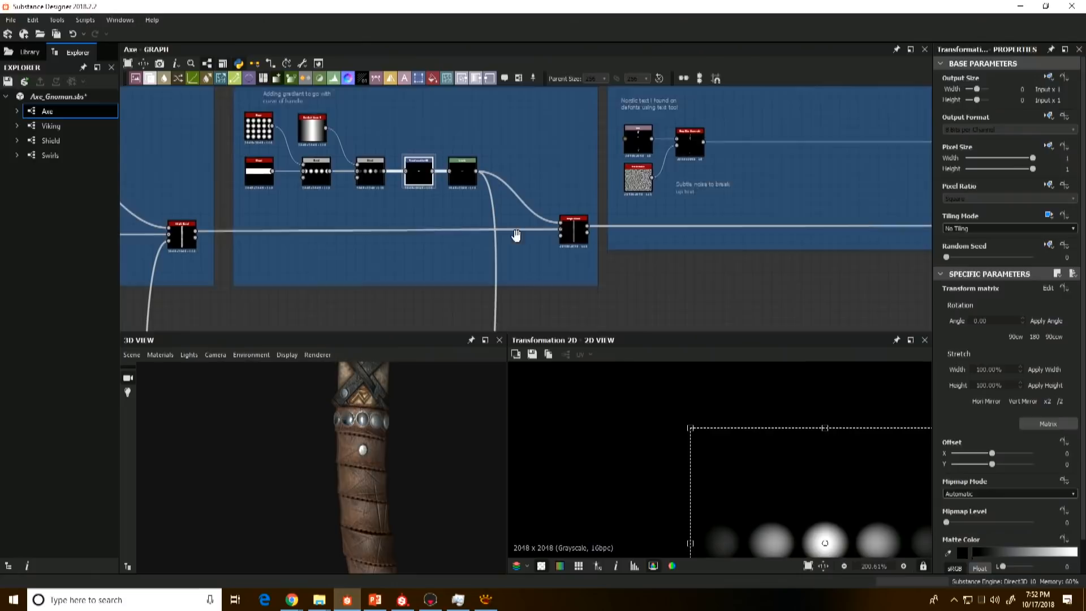
left_click(567, 236)
left_click(456, 169)
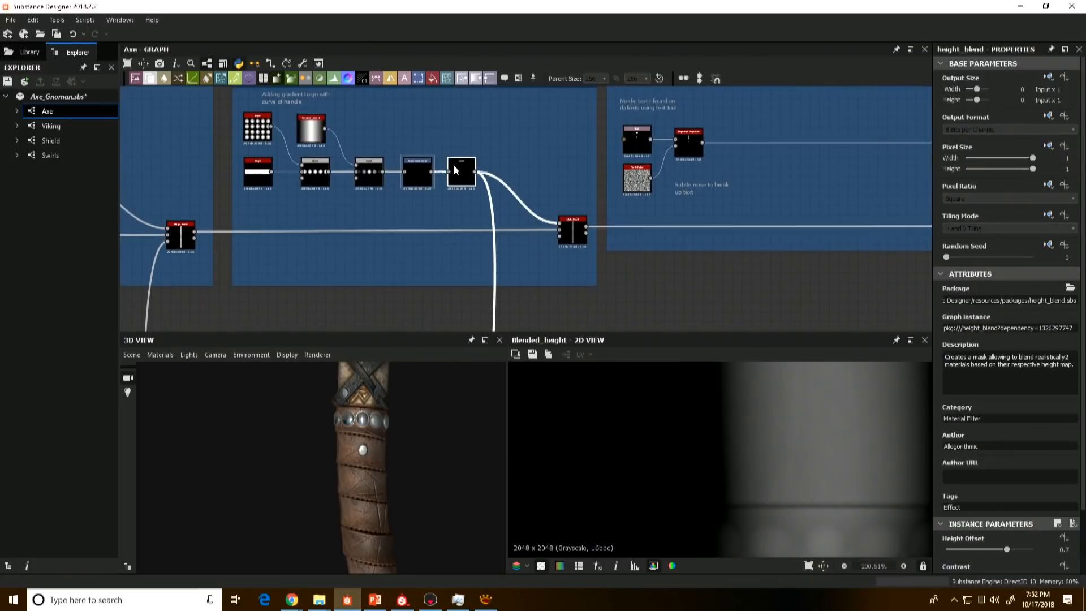
left_click(570, 228)
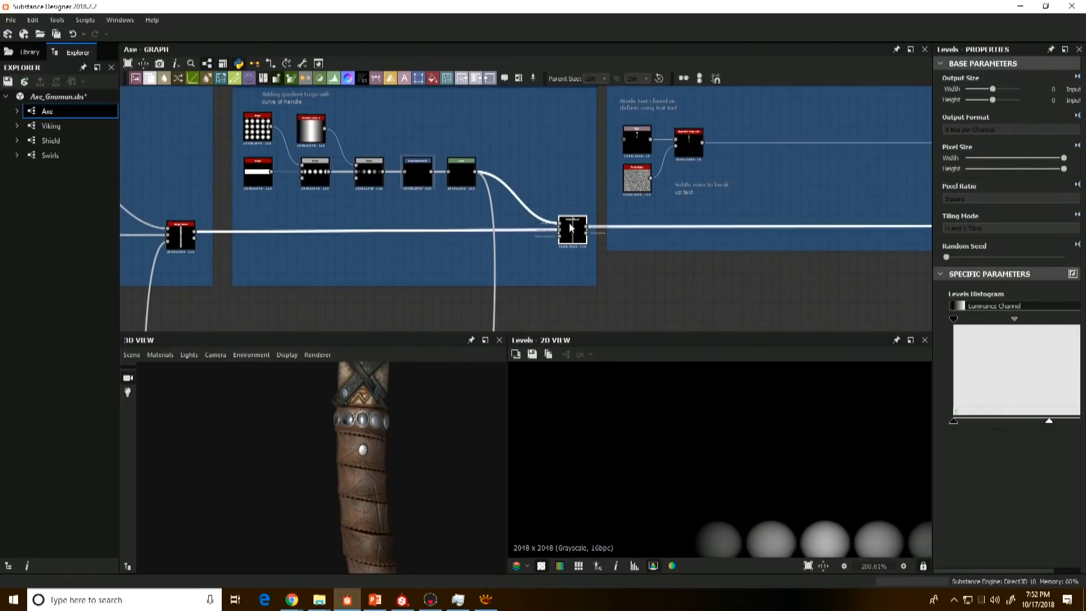
scroll(772, 471, "down", 3)
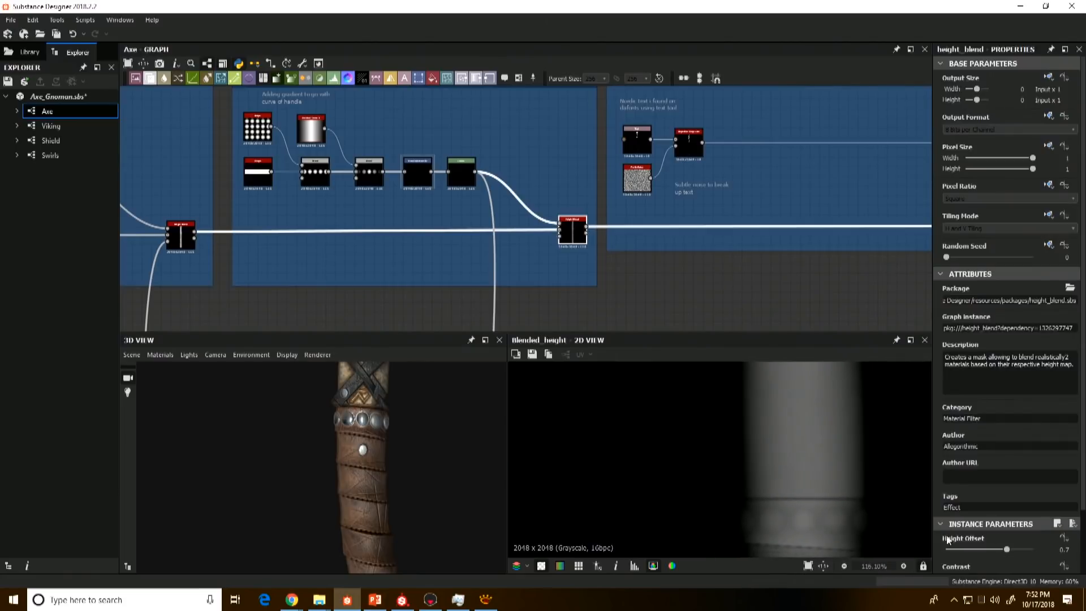
scroll(811, 463, "down", 6)
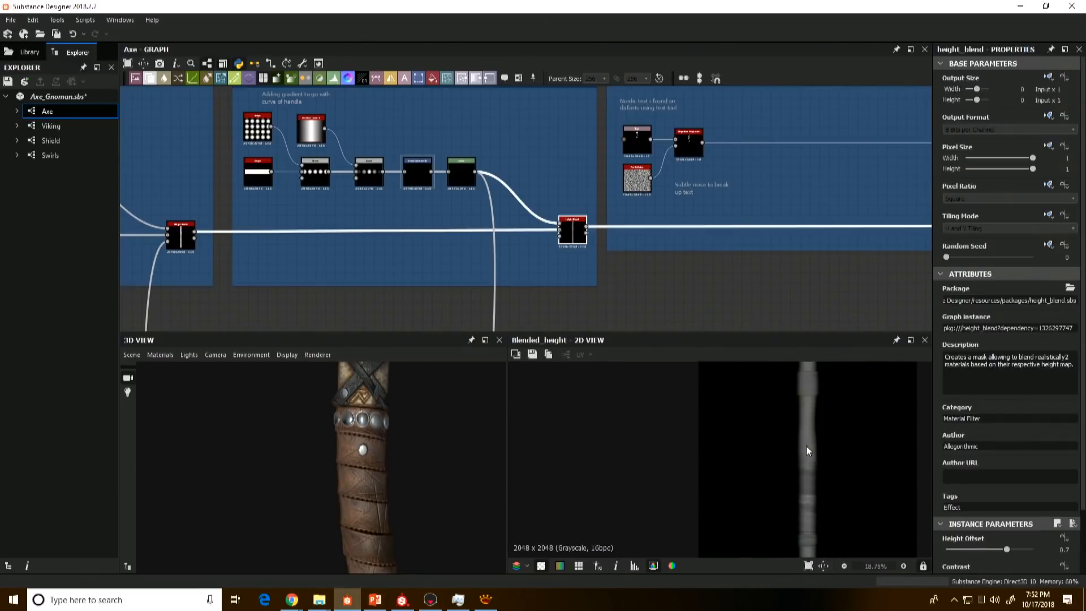
Step: Move on to the Carvings frame, preview the Text node and highlight its text entry
middle_click_drag(732, 269, 562, 314)
scroll(647, 247, "down", 1)
middle_click_drag(647, 247, 461, 270)
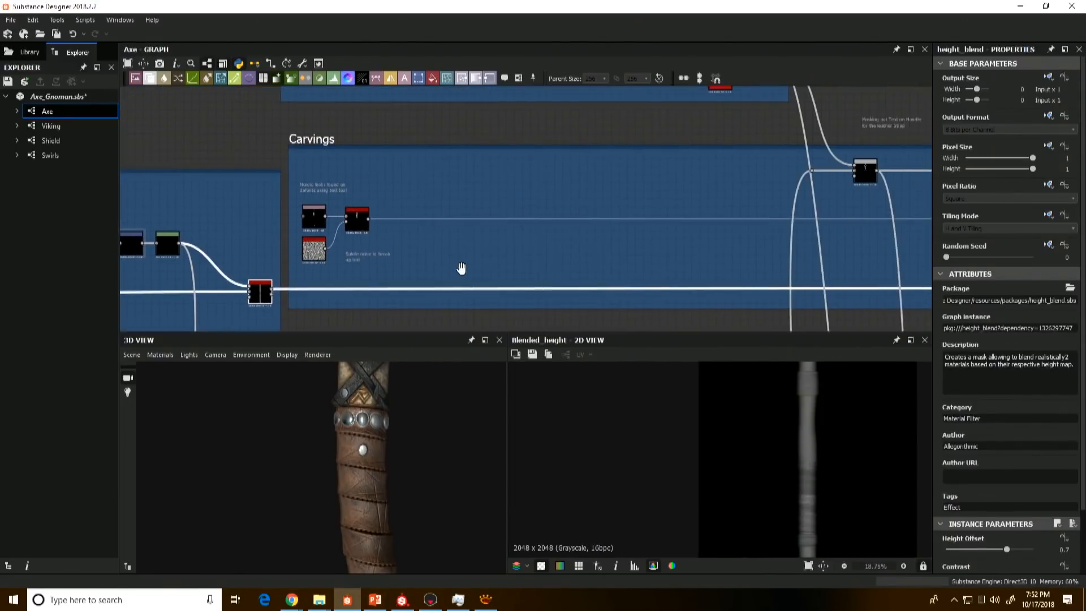
scroll(459, 266, "down", 1)
scroll(388, 241, "up", 4)
middle_click_drag(357, 237, 396, 236)
left_click(358, 215)
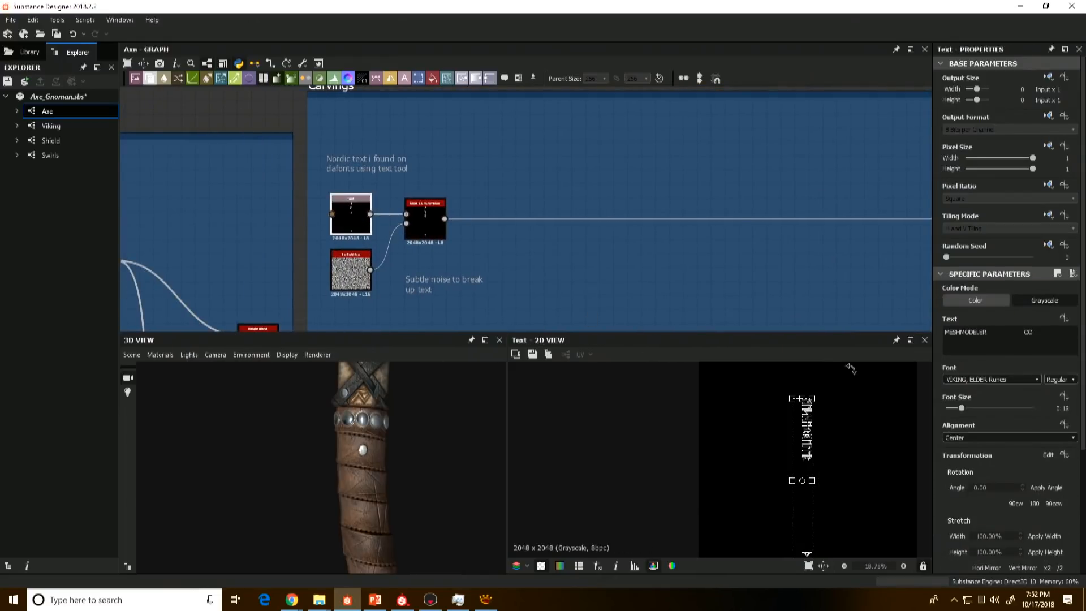
scroll(667, 440, "down", 1)
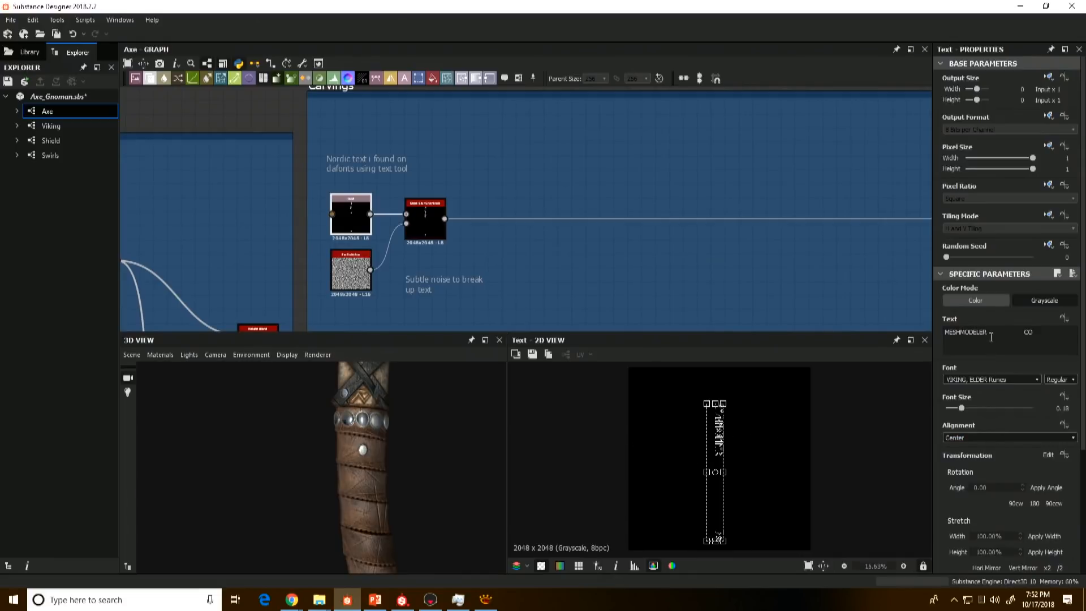
left_click_drag(1035, 332, 931, 331)
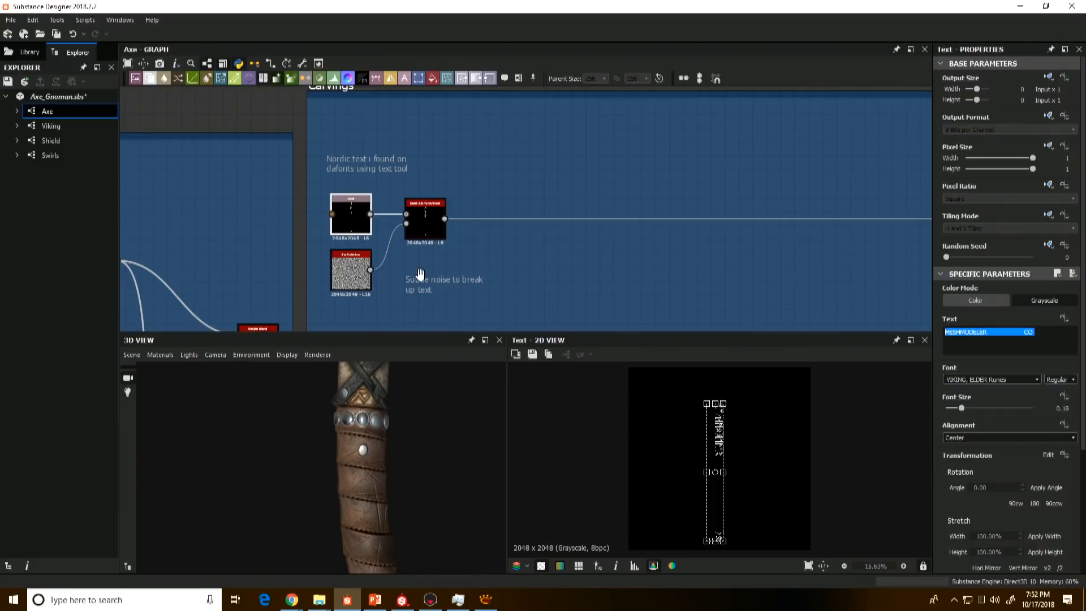
Step: Return to the Text node and examine its rune lettering up close in the 2D view
left_click(423, 224)
left_click(354, 213)
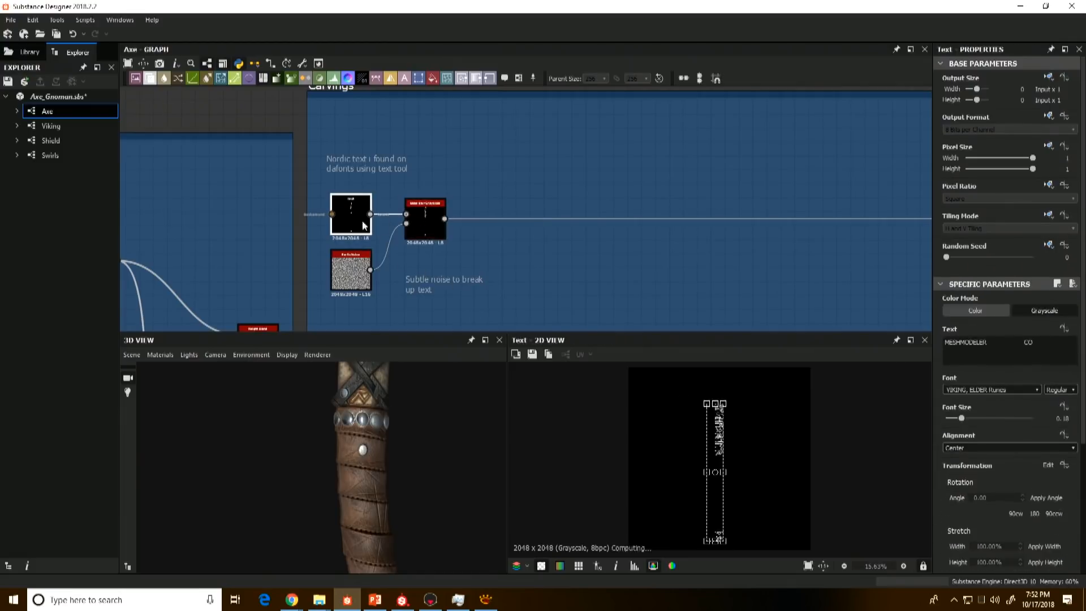
scroll(719, 437, "up", 1)
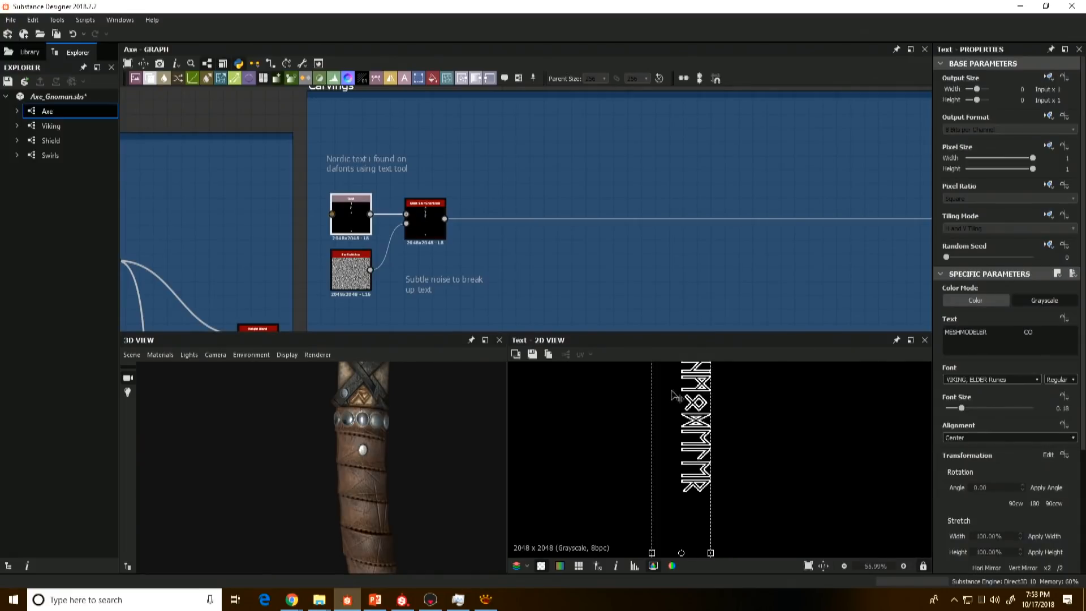
scroll(705, 428, "down", 4)
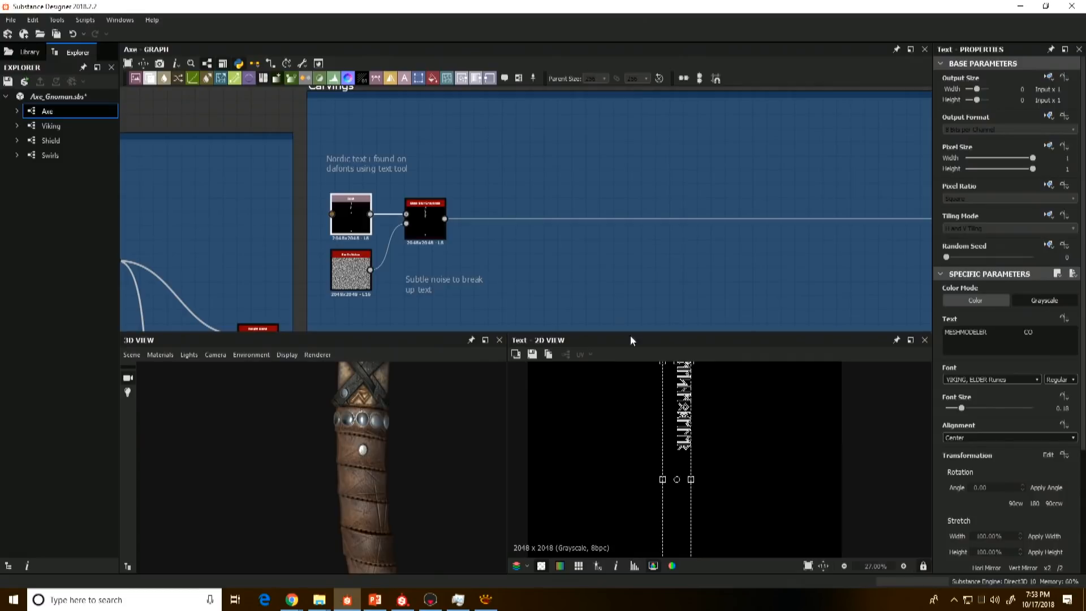
Step: Preview the Slope Blur Grayscale applied to the runes and the Perlin Noise that breaks up their edges
double_click(418, 219)
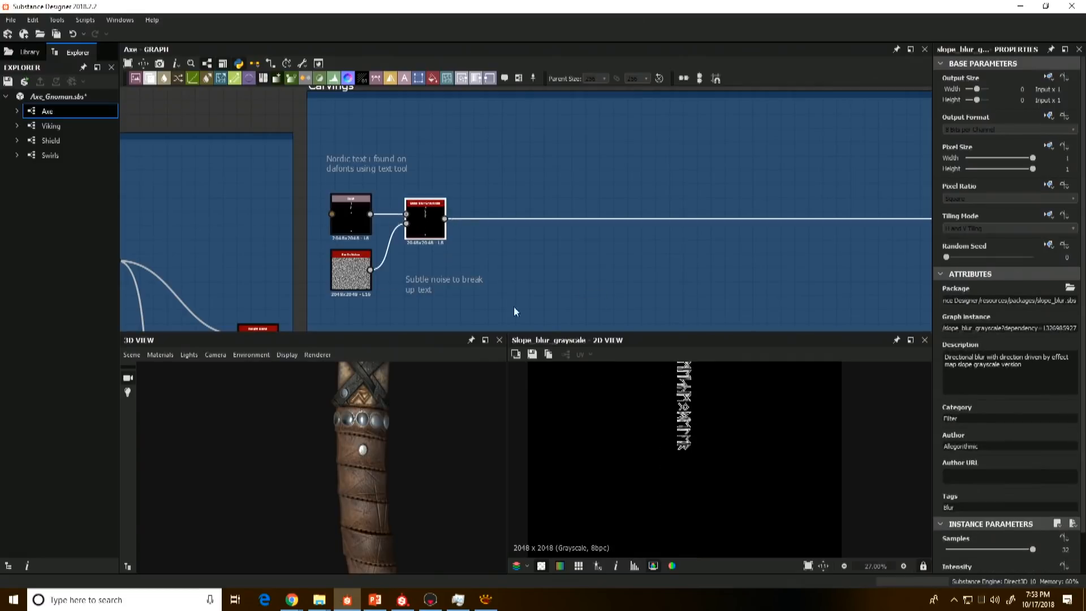
scroll(683, 446, "up", 5)
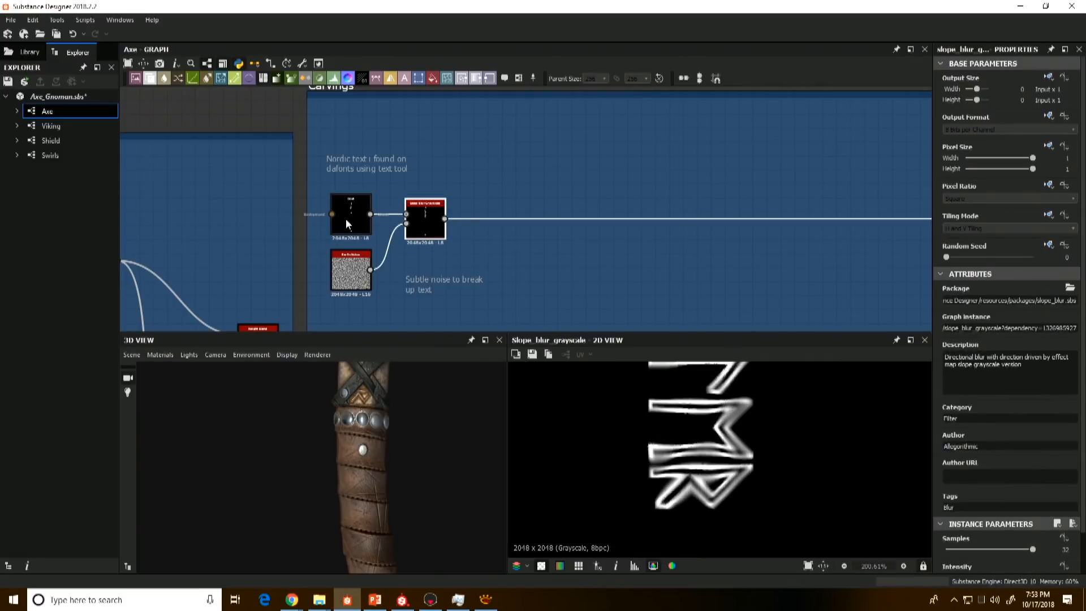
double_click(363, 273)
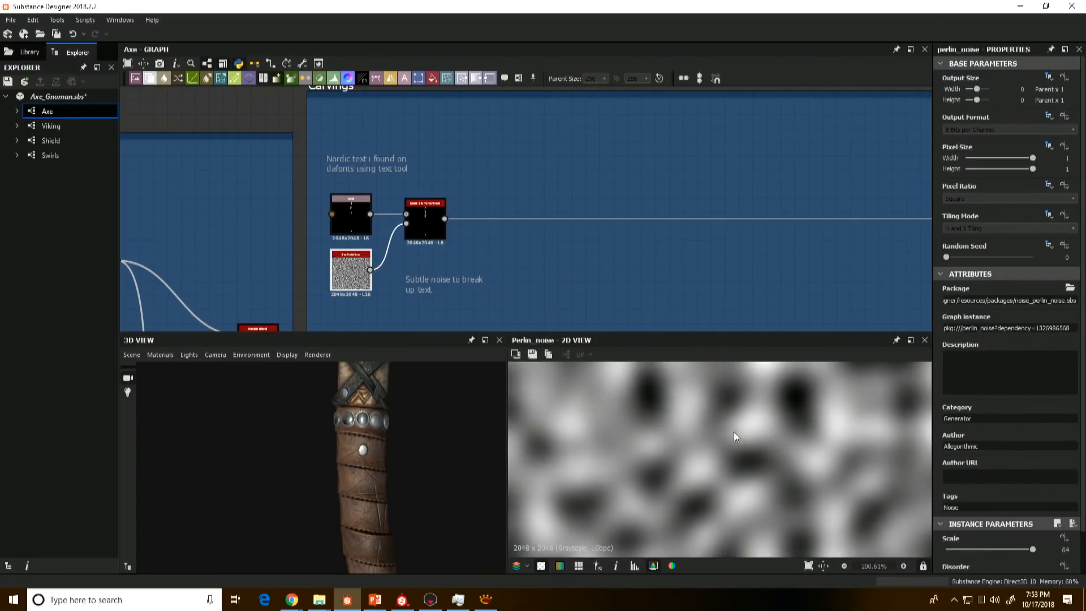
scroll(735, 436, "down", 8)
scroll(730, 442, "down", 3)
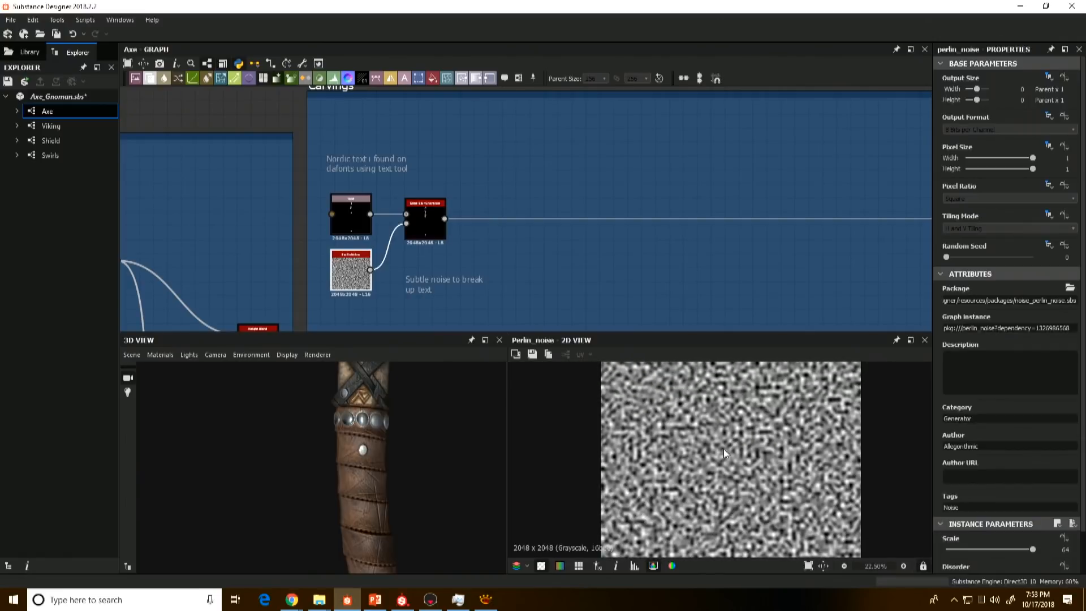
double_click(439, 224)
scroll(699, 392, "up", 8)
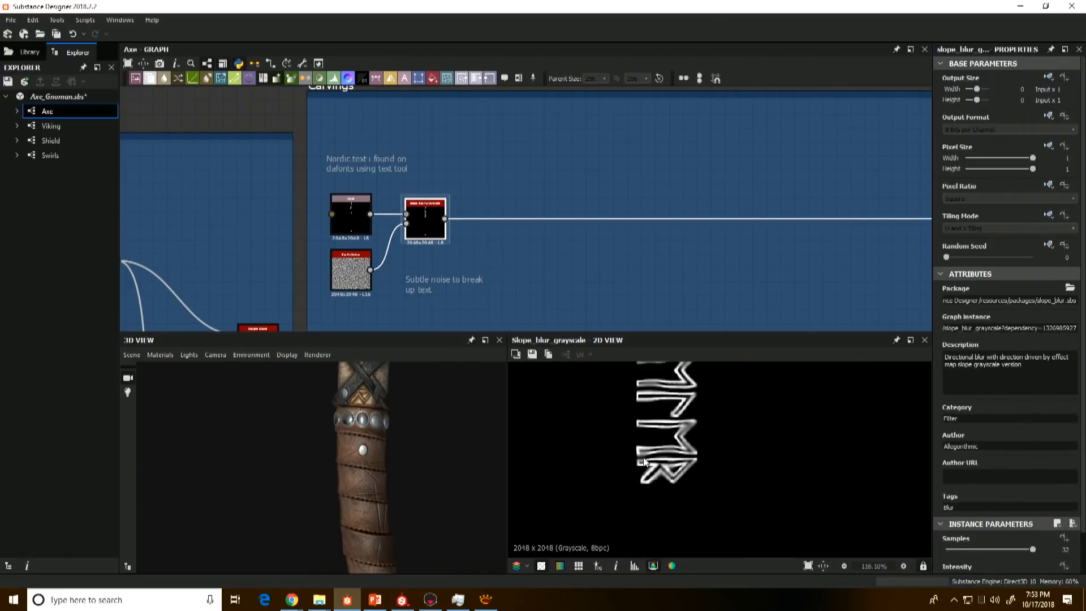
Step: Preview the Subtract Blend that masks the rune text out where the leather strap covers the handle
scroll(623, 249, "down", 5)
middle_click_drag(843, 262, 472, 270)
scroll(656, 255, "up", 4)
double_click(673, 249)
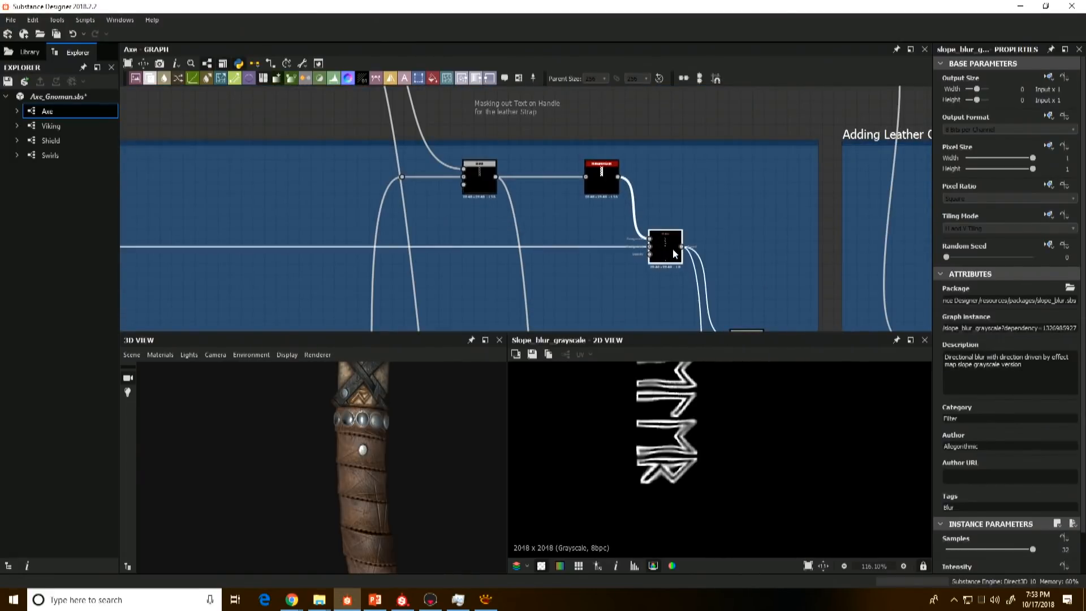
scroll(692, 439, "down", 10)
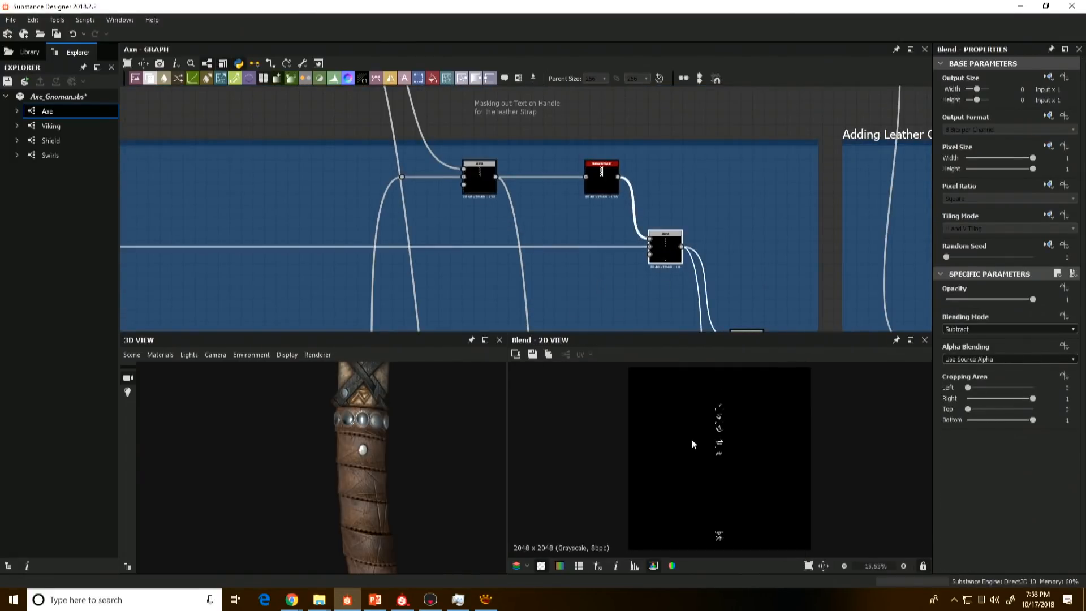
scroll(720, 418, "up", 3)
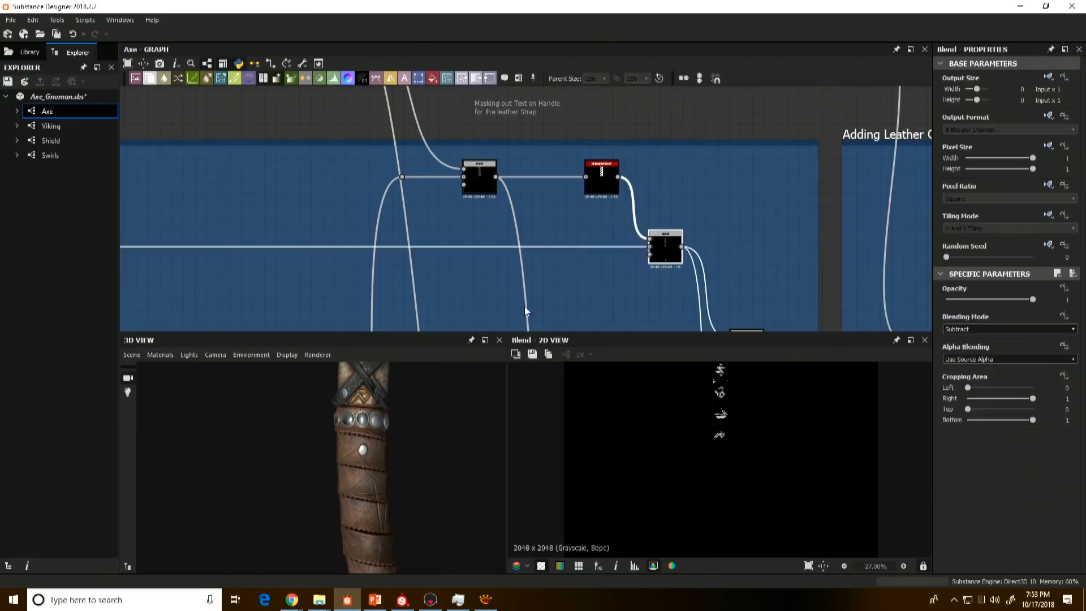
Step: Survey the graph from the grip and Metal Beads frames through Carvings to the nodes masking the text for the leather strap
scroll(518, 287, "down", 4)
scroll(516, 288, "down", 1)
middle_click_drag(508, 259, 768, 227)
middle_click_drag(441, 252, 640, 245)
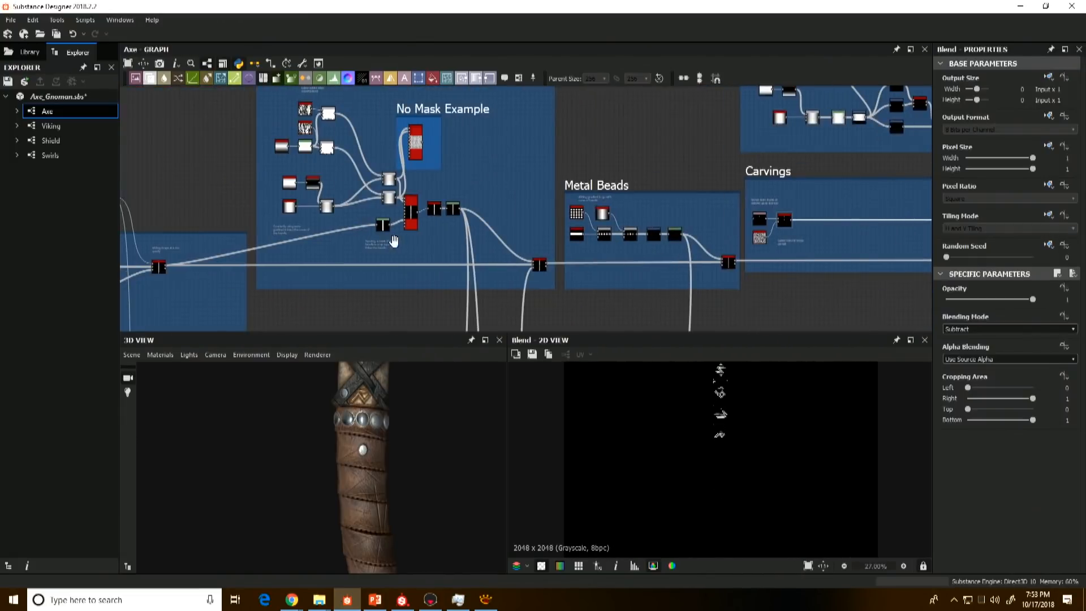
middle_click_drag(707, 258, 506, 288)
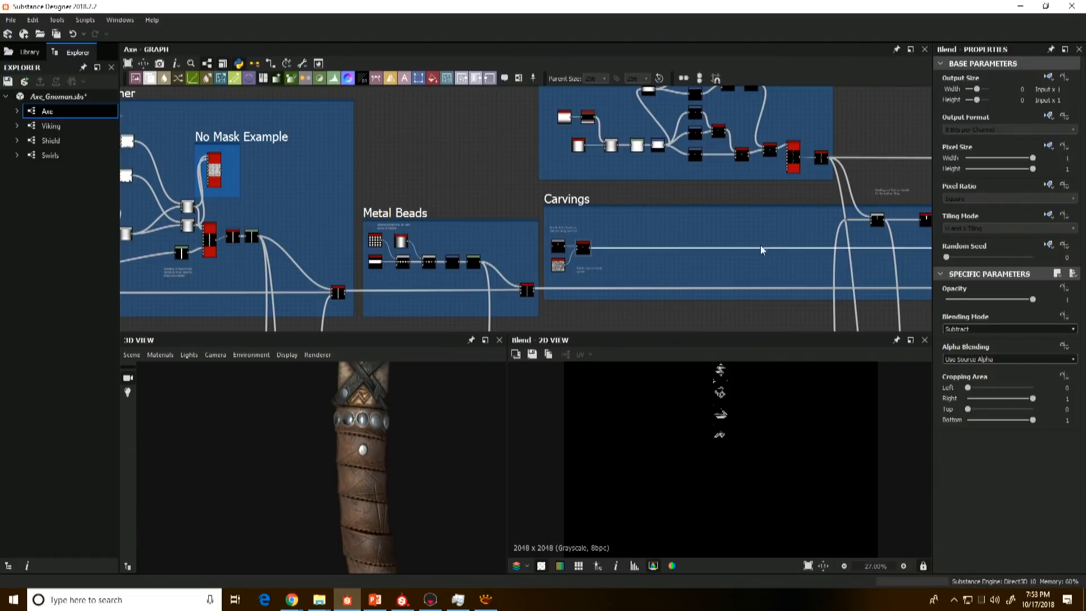
scroll(771, 235, "up", 2)
middle_click_drag(771, 235, 557, 229)
scroll(738, 231, "up", 2)
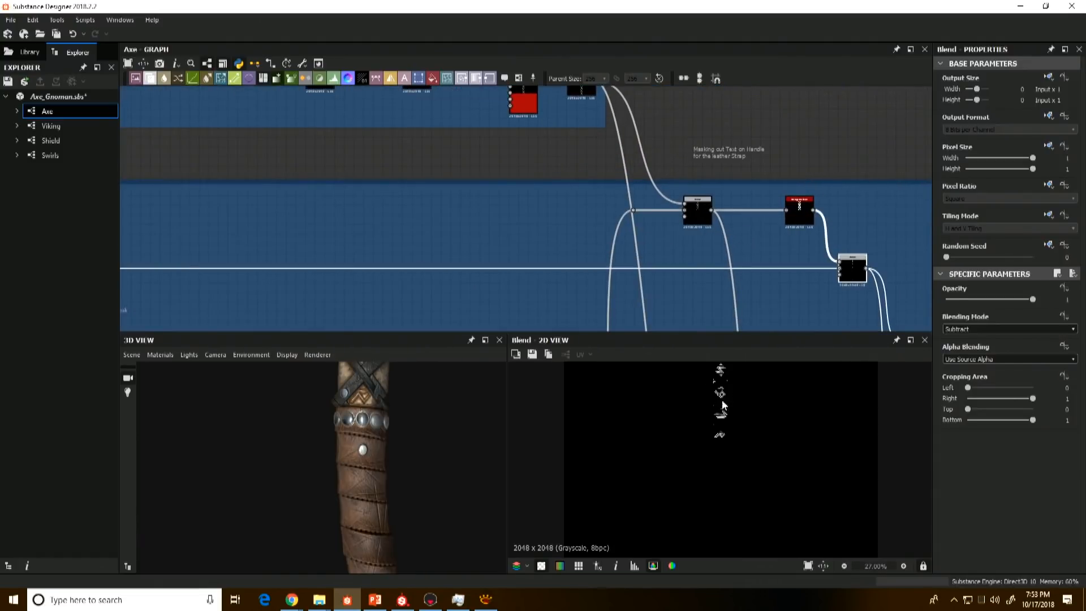
Step: Inspect the masked rune text in the 2D view and the strapped upper handle on the 3D axe
middle_click_drag(724, 405, 717, 428)
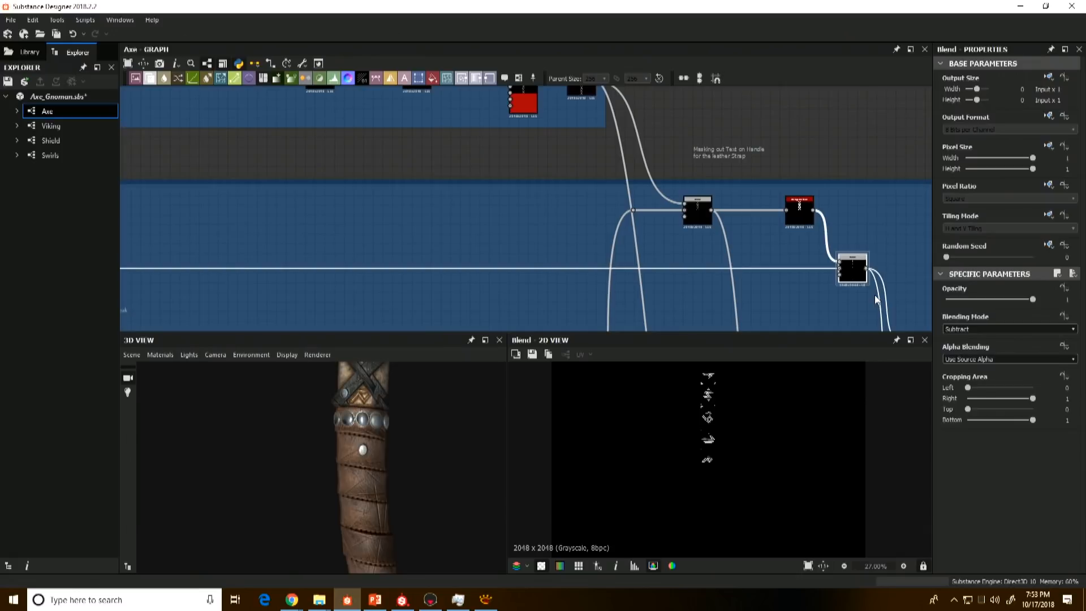
middle_click_drag(332, 459, 336, 520)
middle_click_drag(386, 417, 379, 436)
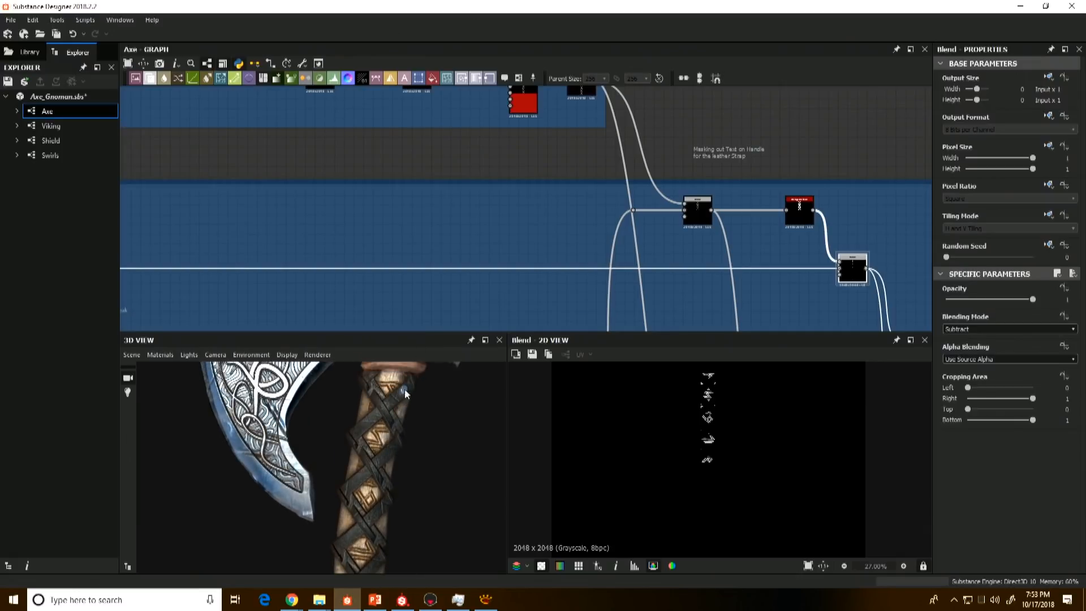
Step: Go to the Cross Straps Leather frame and preview its Gradient Linear 2 and the Blend that shapes the strap
middle_click_drag(661, 259, 682, 307)
scroll(624, 284, "down", 1)
scroll(387, 211, "up", 2)
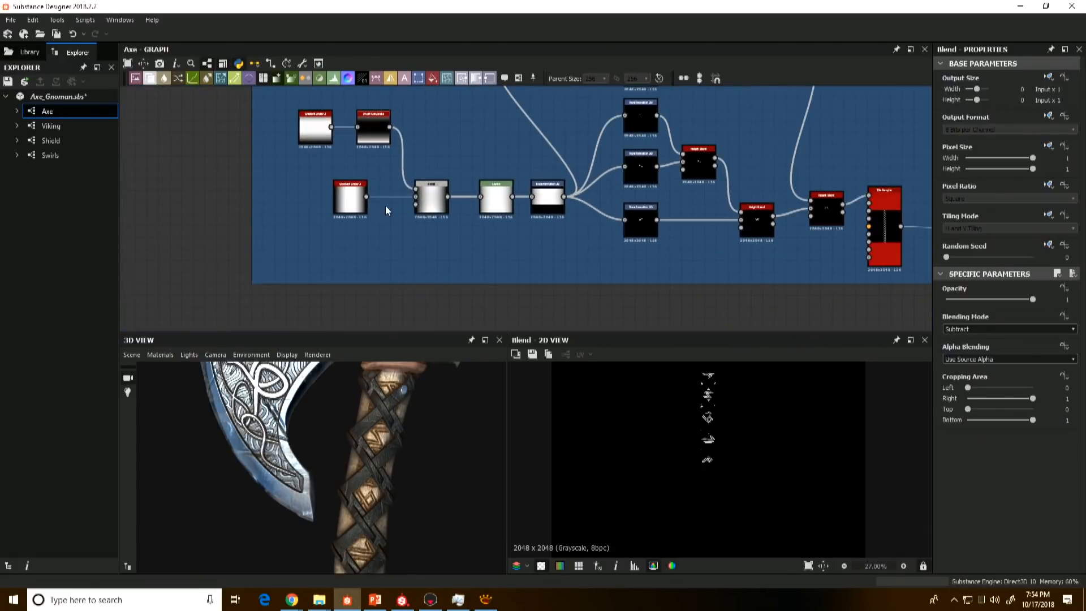
double_click(357, 205)
middle_click_drag(442, 208, 420, 270)
double_click(420, 270)
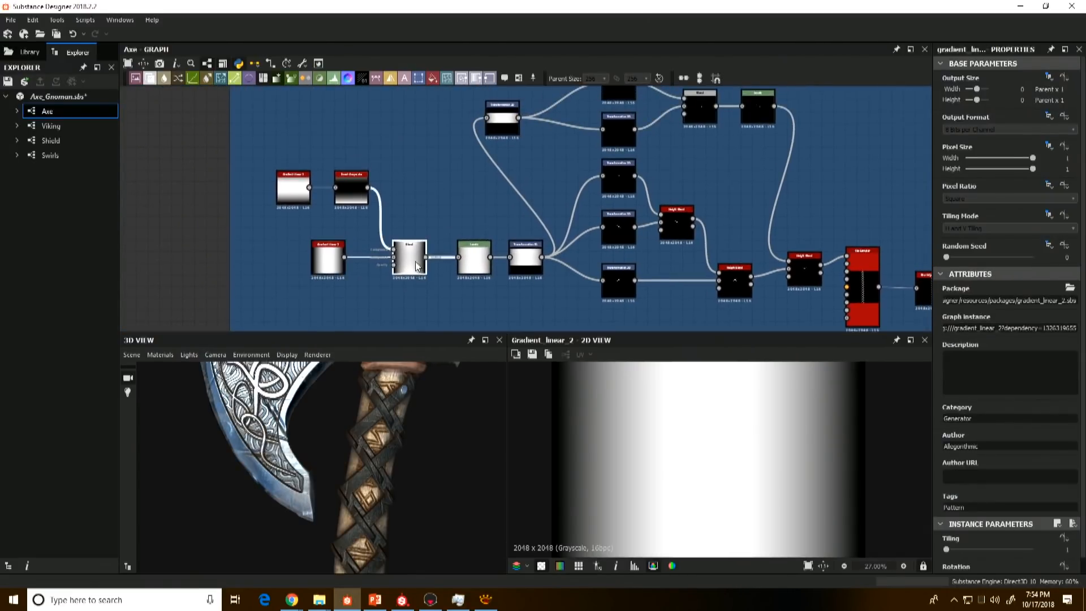
Step: Preview the strap's Levels node and the two Transformation 2D nodes that squash it into wide and narrow bands
key("f")
scroll(698, 429, "down", 2)
double_click(474, 258)
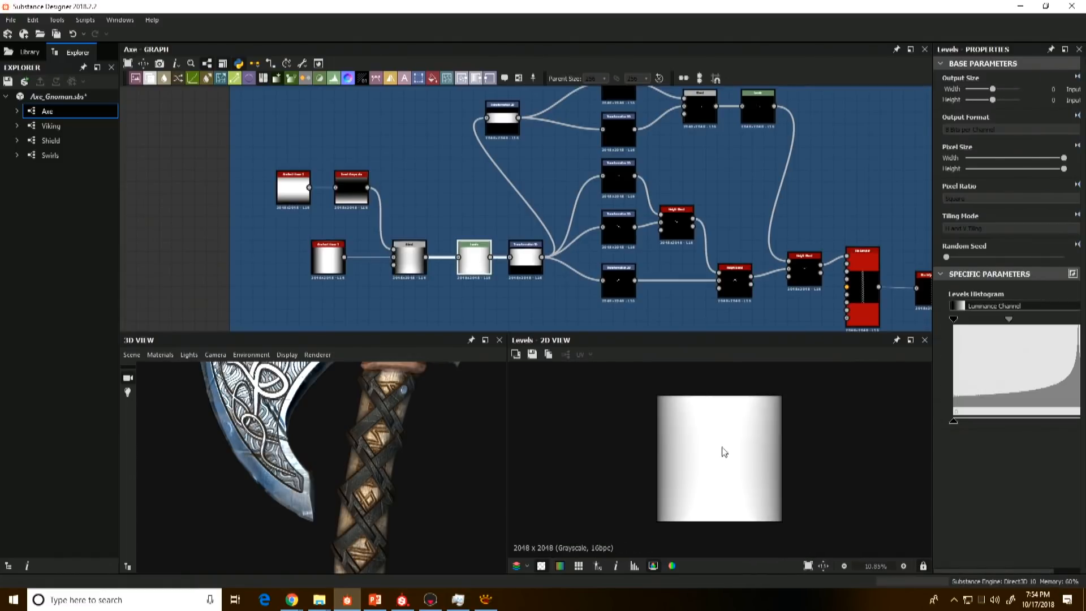
double_click(533, 256)
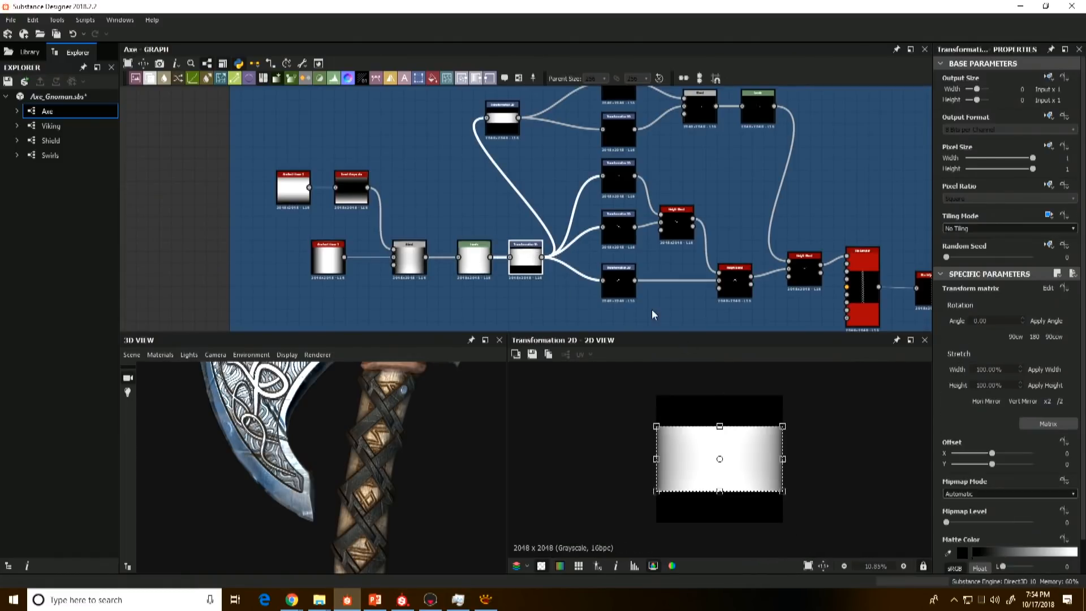
middle_click_drag(661, 310, 651, 310)
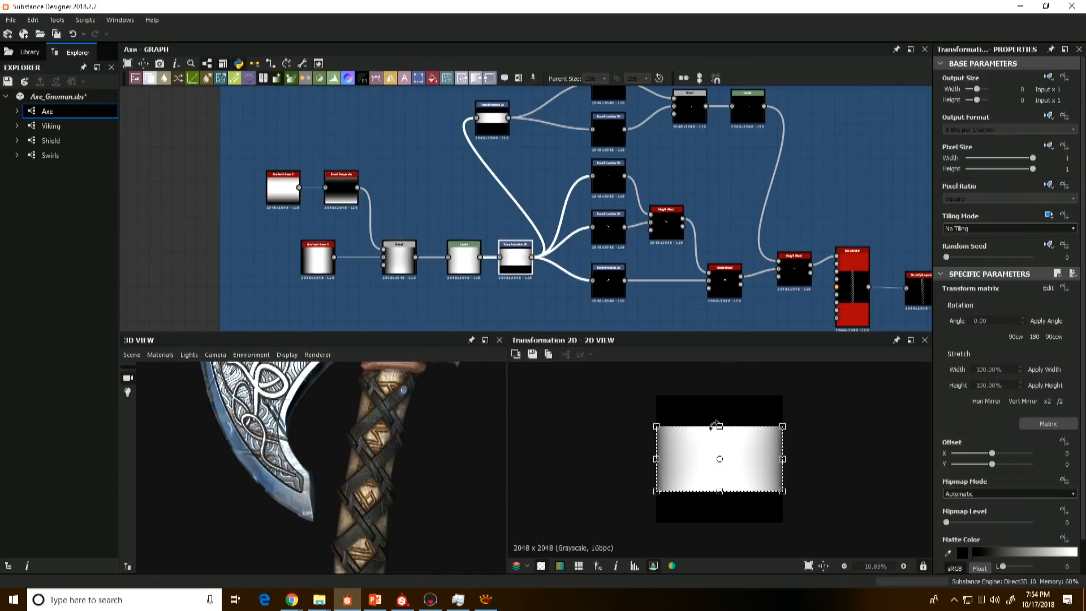
middle_click_drag(602, 296, 591, 309)
double_click(482, 135)
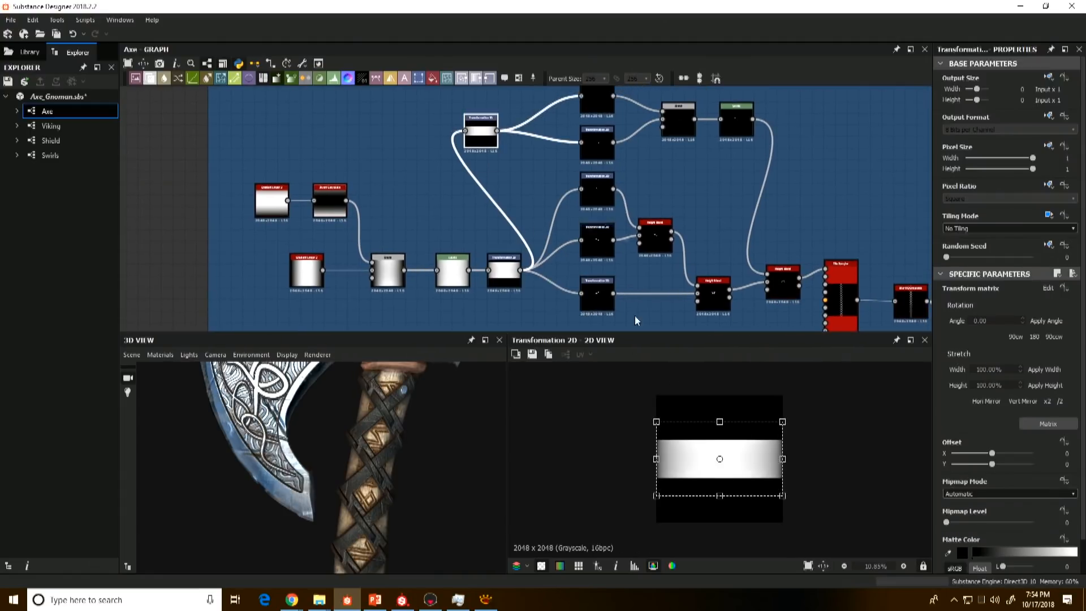
Step: Preview the two upper Transformation 2D nodes that scale and rotate the narrow band into short strap pieces
middle_click_drag(590, 238, 566, 267)
double_click(568, 133)
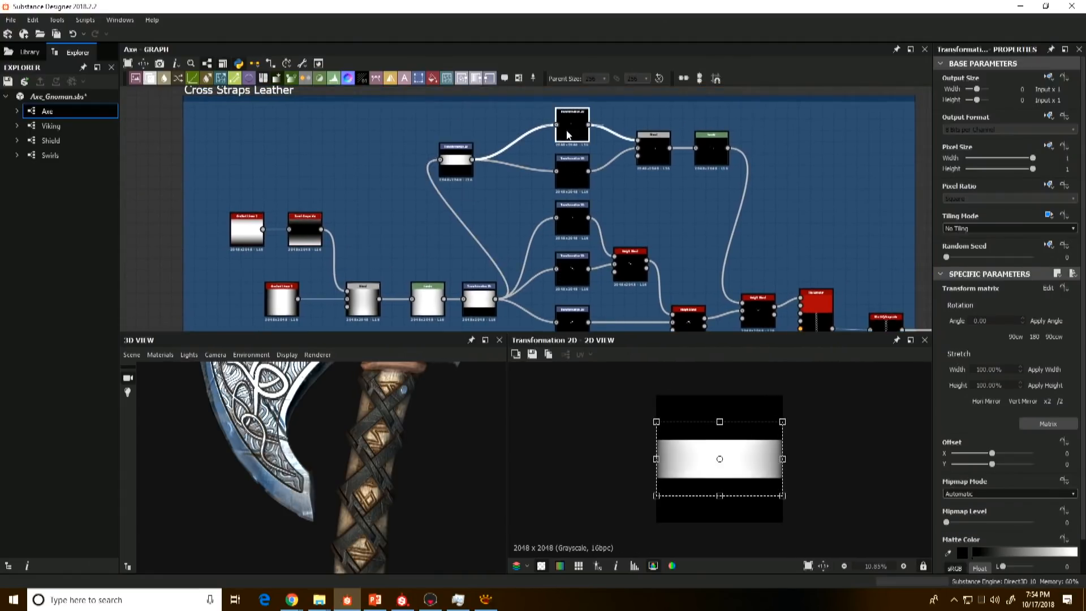
scroll(733, 450, "up", 6)
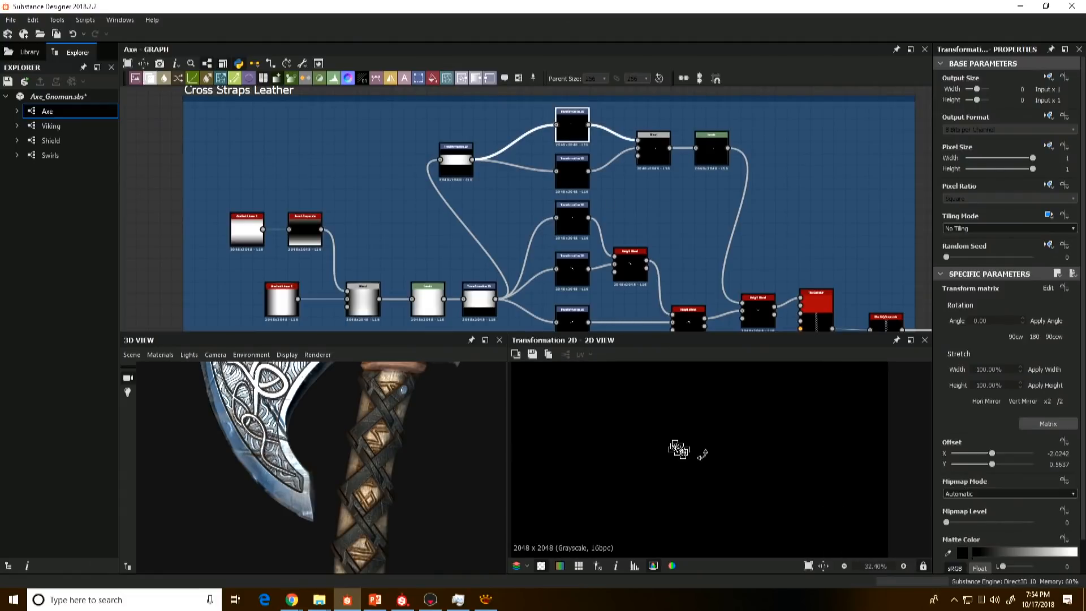
double_click(574, 169)
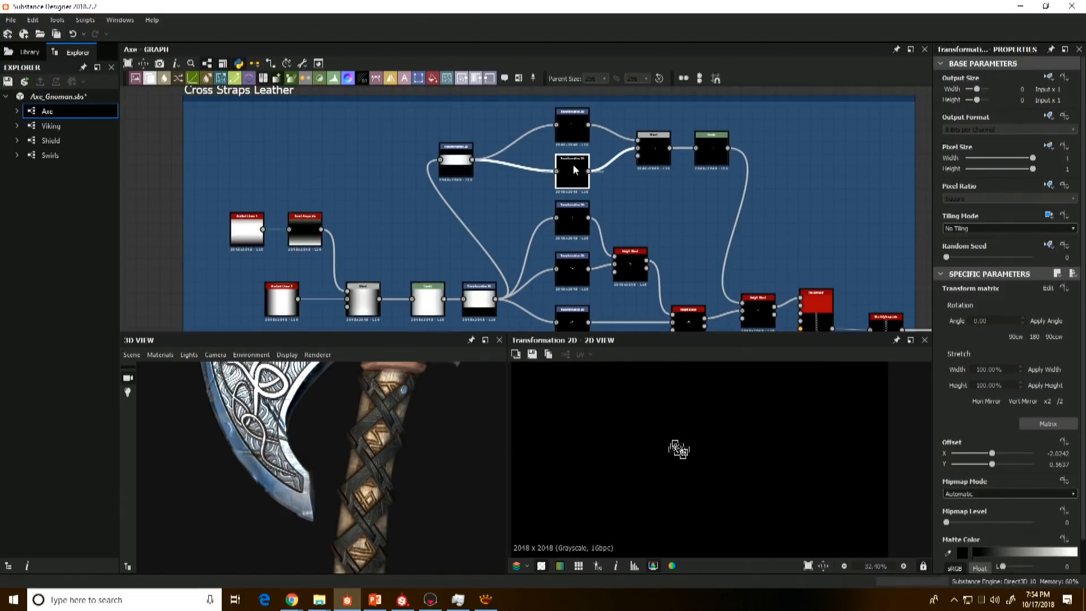
scroll(729, 483, "up", 4)
scroll(729, 482, "up", 2)
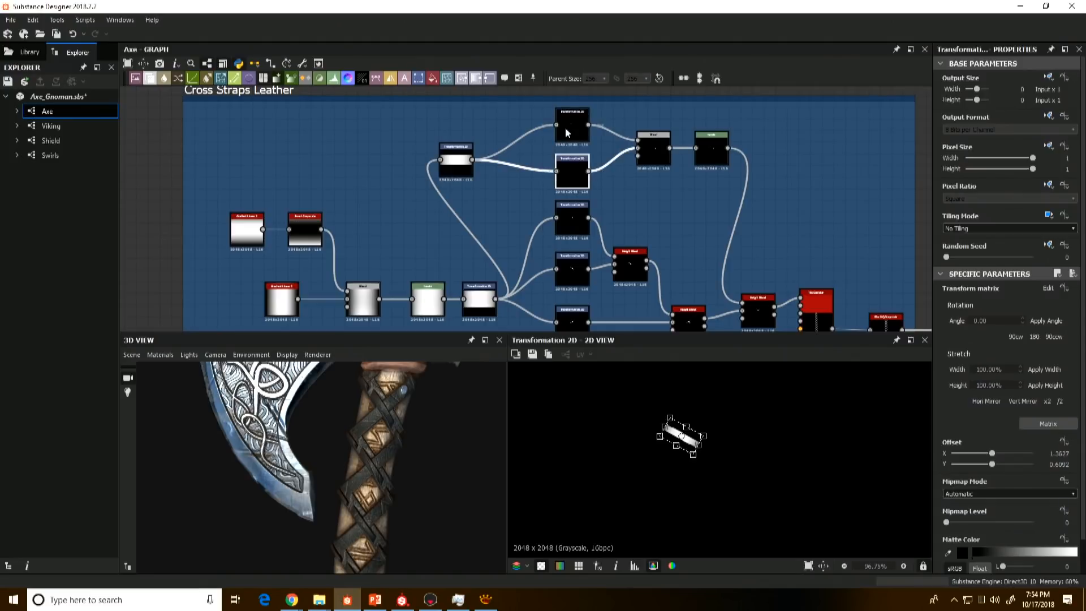
Step: Preview the Transformation 2D of the long diagonal strap and compare it with the crossed straps on the 3D handle
double_click(571, 274)
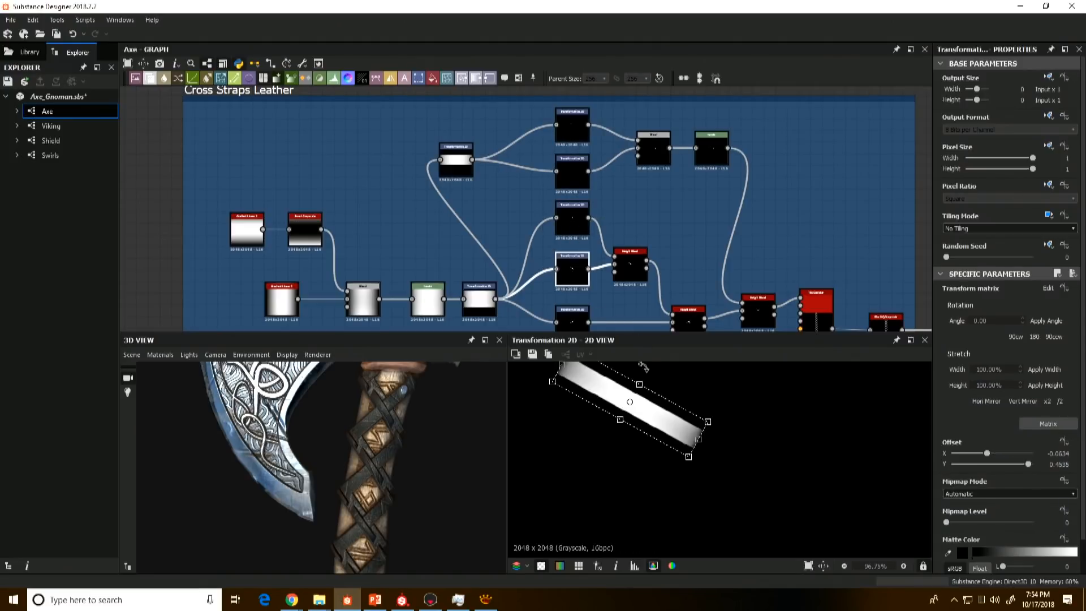
middle_click_drag(572, 282, 558, 243)
scroll(688, 416, "down", 6)
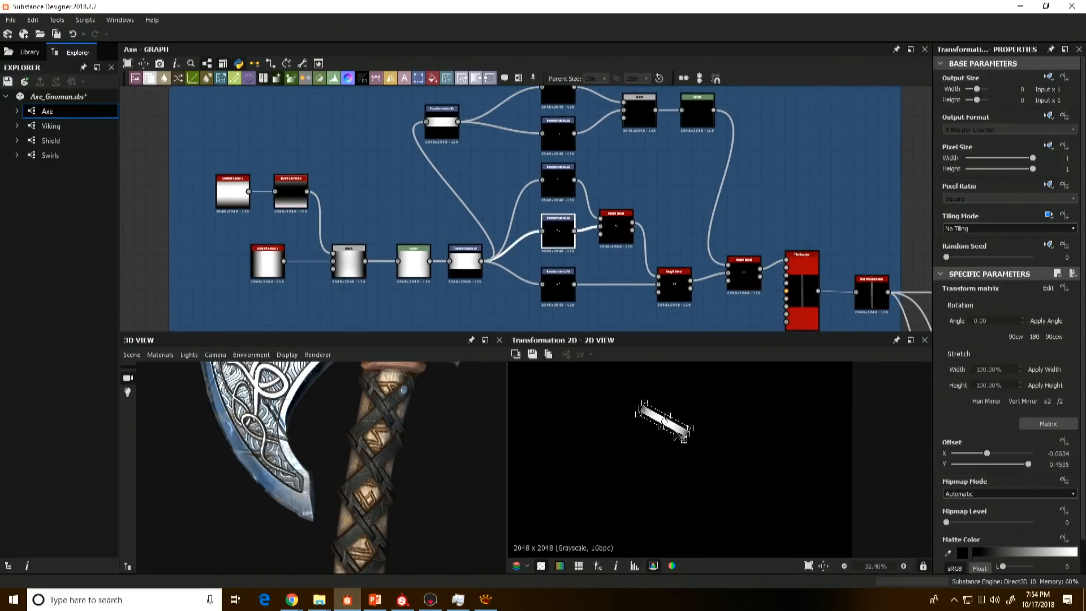
scroll(401, 419, "up", 3)
middle_click_drag(401, 419, 292, 512)
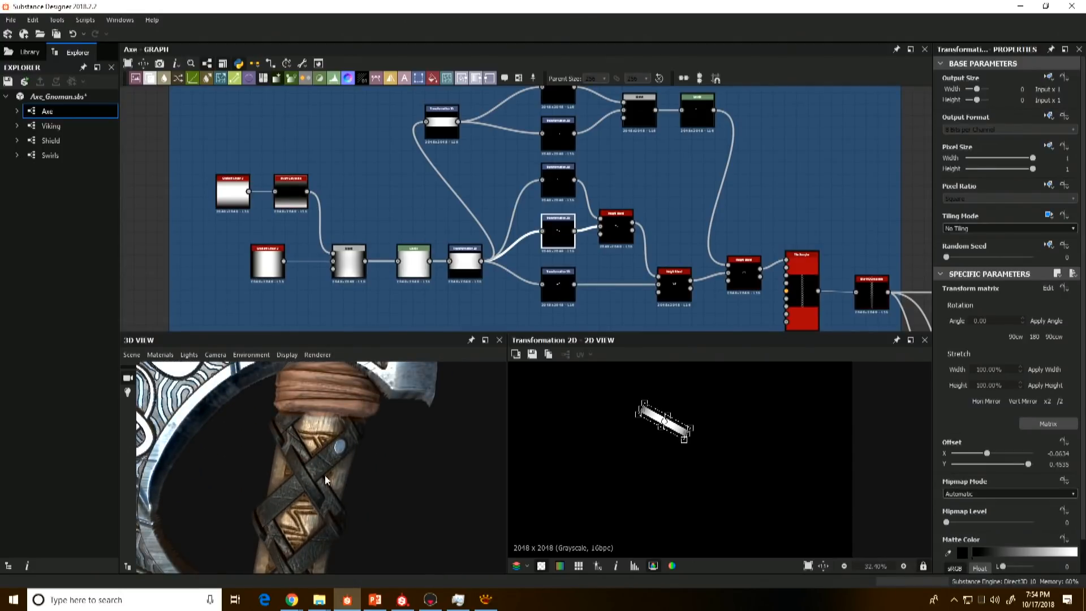
middle_click_drag(266, 515, 364, 424)
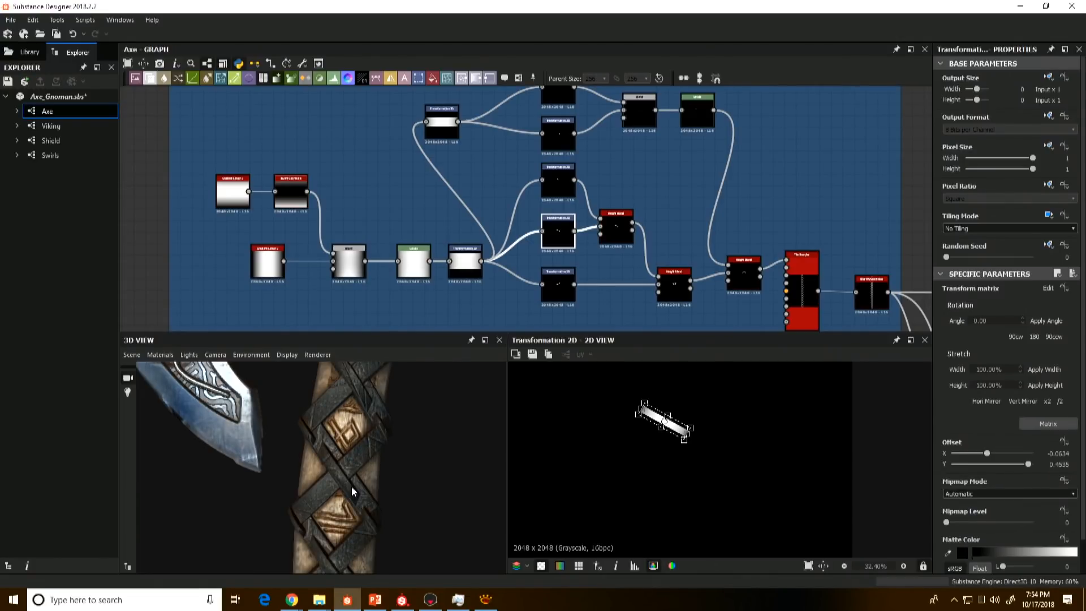
Step: Preview the short strap's Transformation 2D and the first Height Blend that layers it over the long diagonal strap
scroll(566, 249, "up", 5)
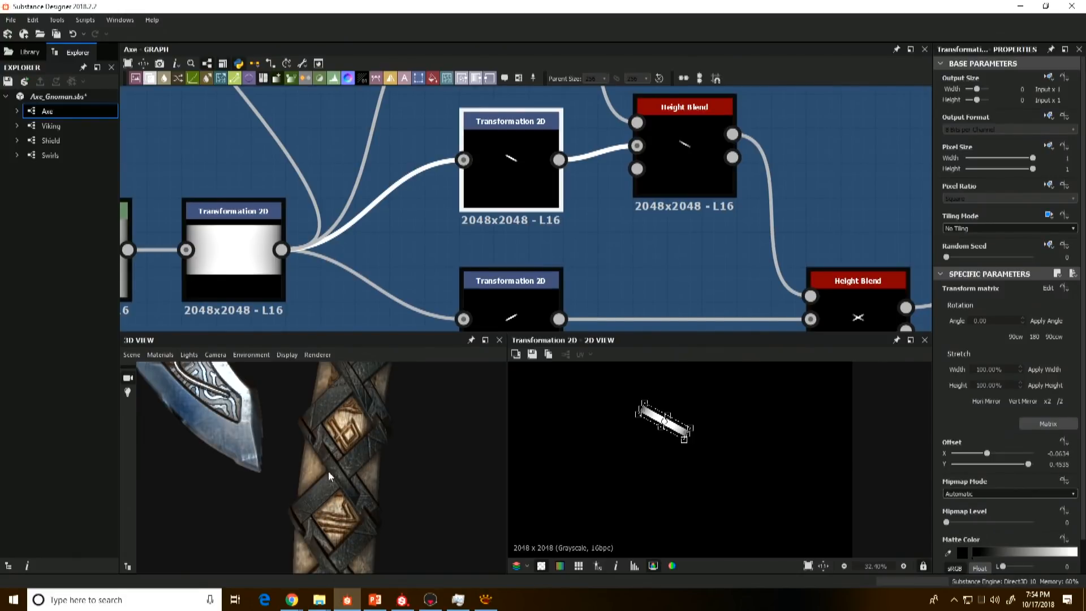
middle_click_drag(599, 249, 582, 228)
middle_click_drag(570, 102, 568, 212)
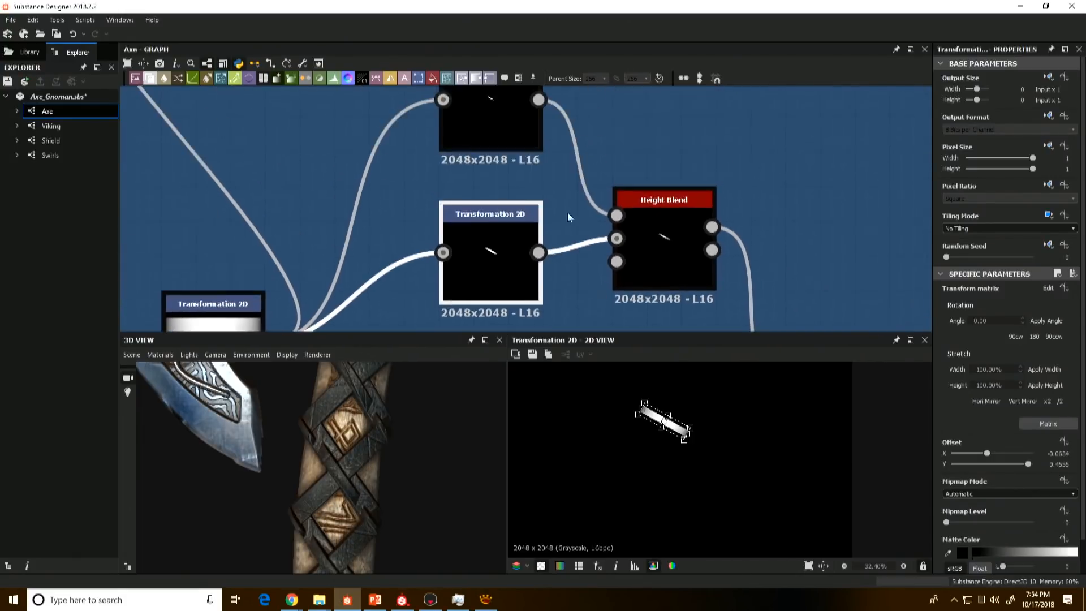
middle_click_drag(551, 172, 552, 234)
scroll(552, 235, "down", 2)
left_click(531, 192)
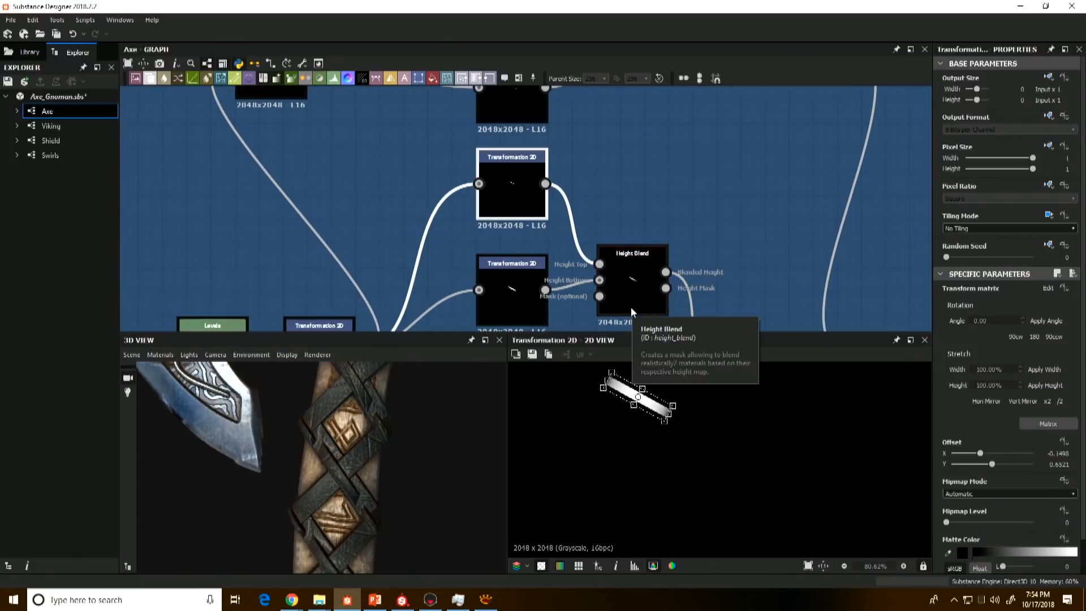
double_click(649, 293)
scroll(644, 408, "up", 3)
middle_click_drag(644, 409, 656, 448)
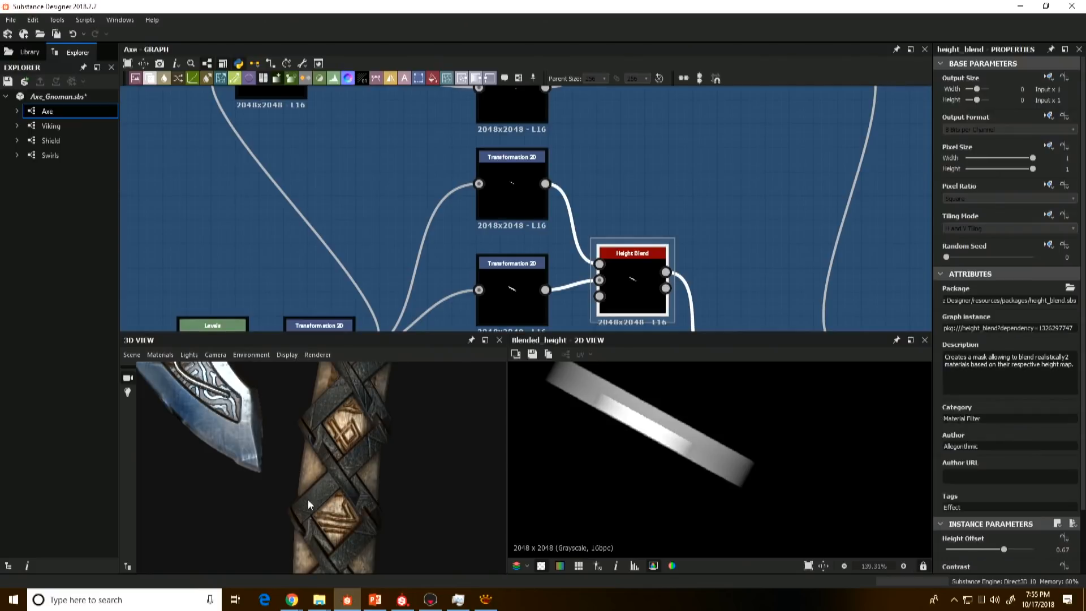
Step: Preview the second Height Blend that crosses the straps, checking the two diagonal Transformation 2D nodes behind it
scroll(708, 221, "down", 5)
scroll(665, 283, "up", 3)
double_click(666, 289)
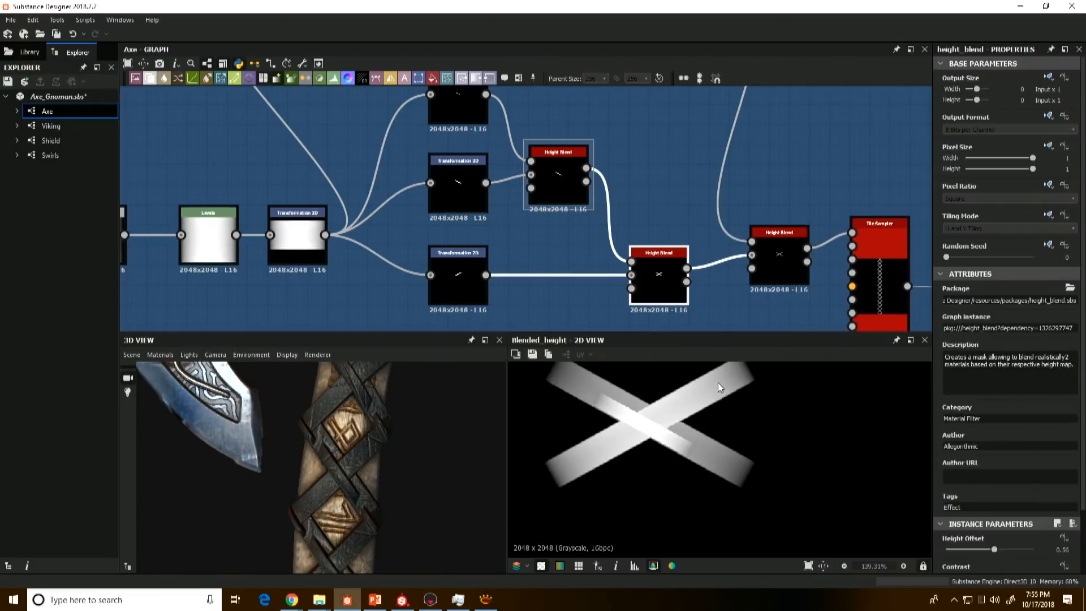
double_click(461, 188)
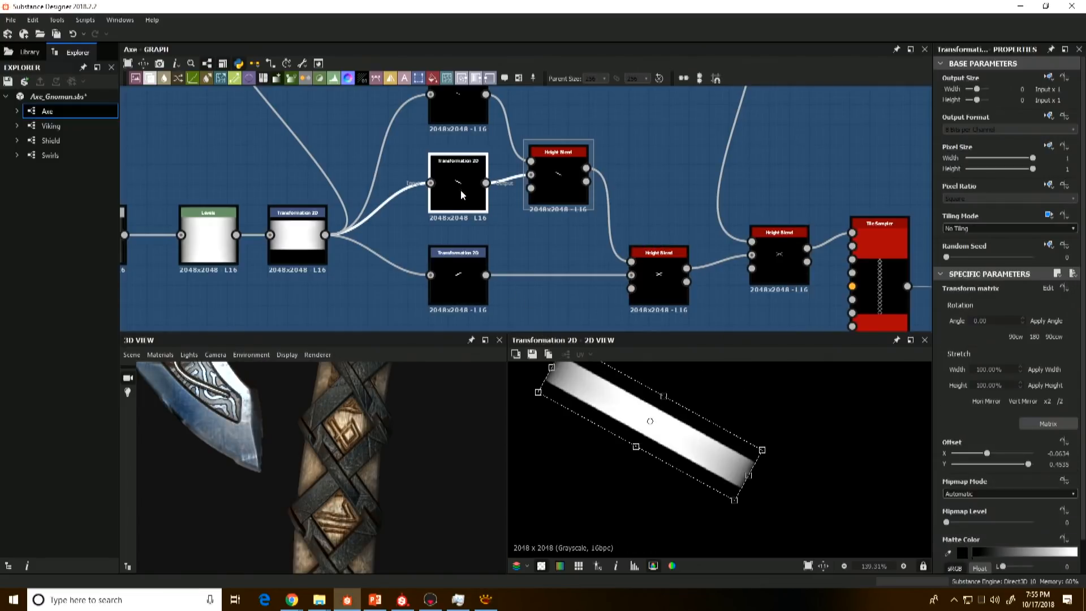
double_click(462, 267)
double_click(651, 272)
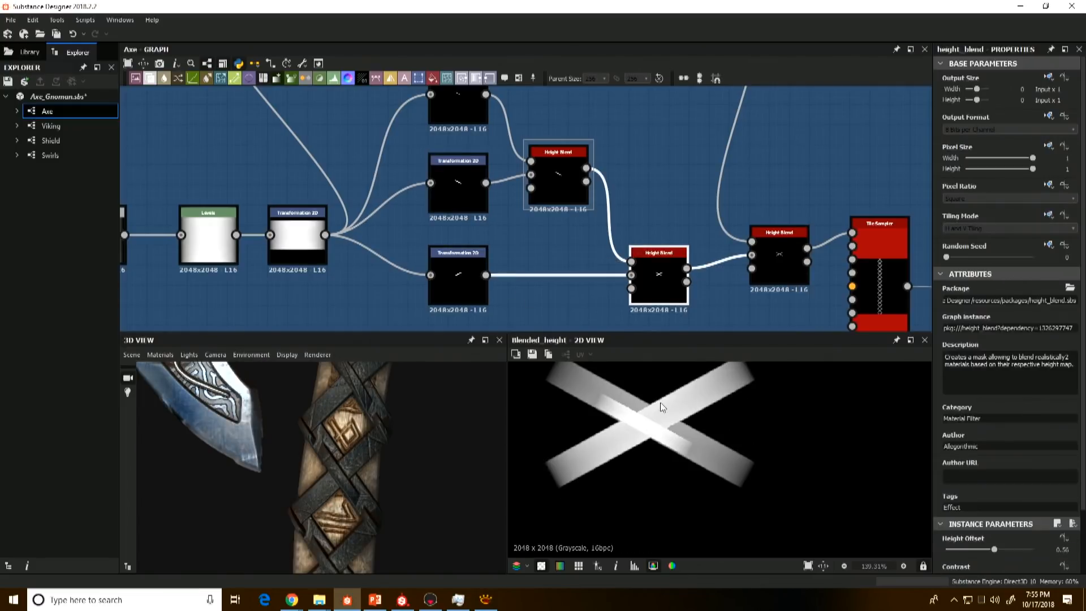
scroll(631, 379, "down", 6)
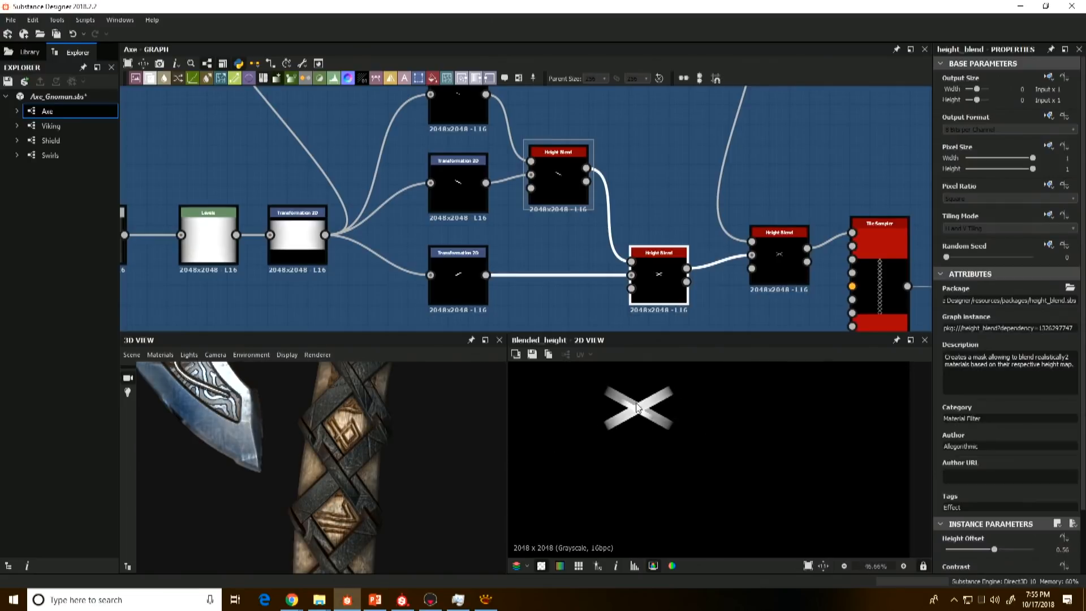
Step: Review the individual Transformation 2D strap pieces across the upper and lower branches of the Cross Straps Leather frame
middle_click_drag(731, 302, 640, 289)
scroll(640, 289, "down", 3)
middle_click_drag(632, 205, 627, 258)
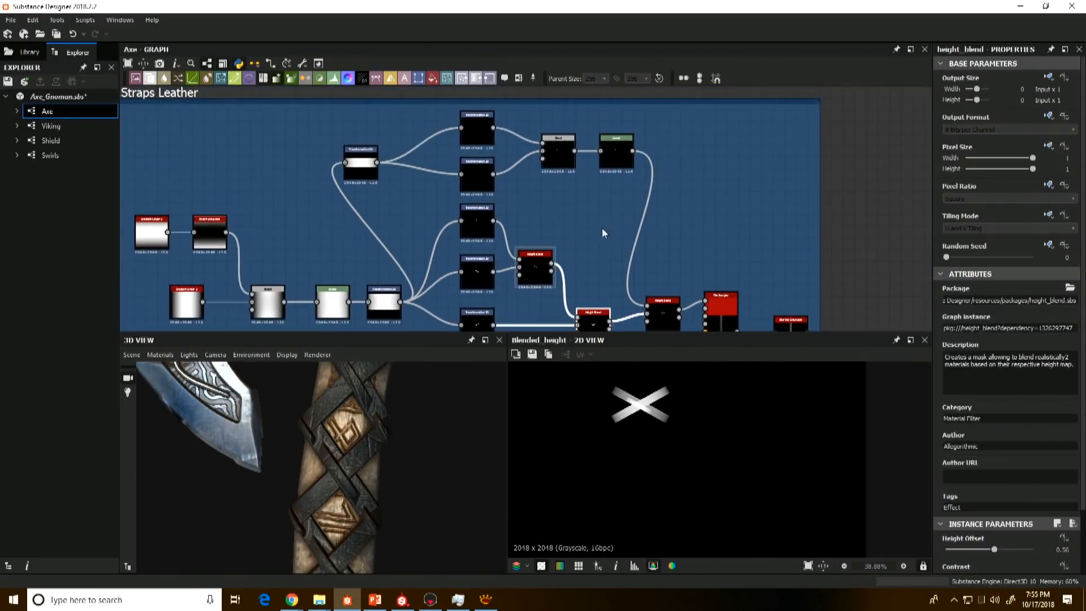
left_click(479, 175)
double_click(477, 174)
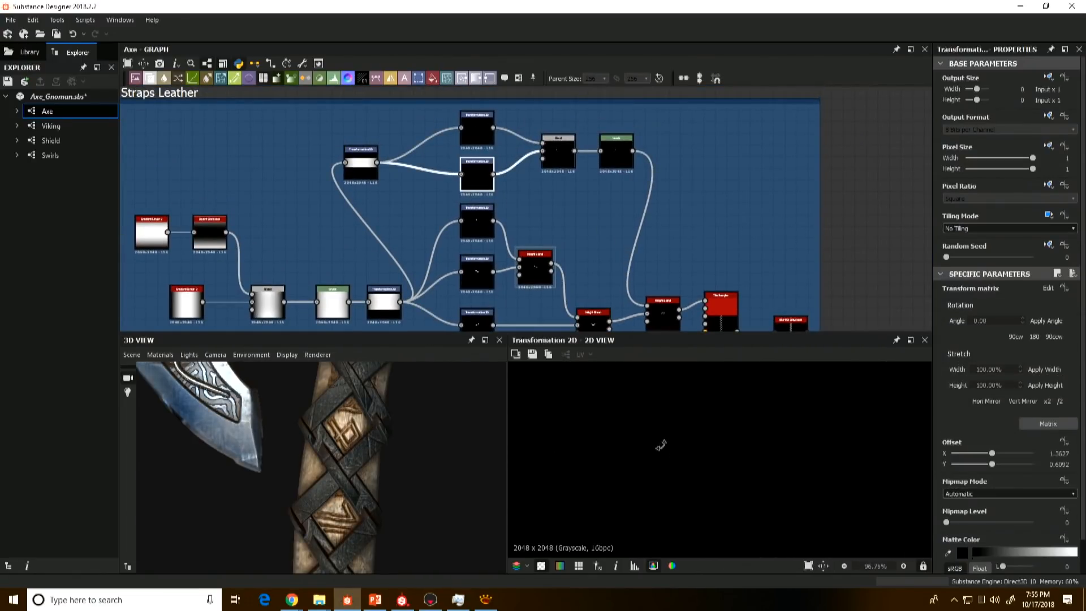
left_click(469, 227)
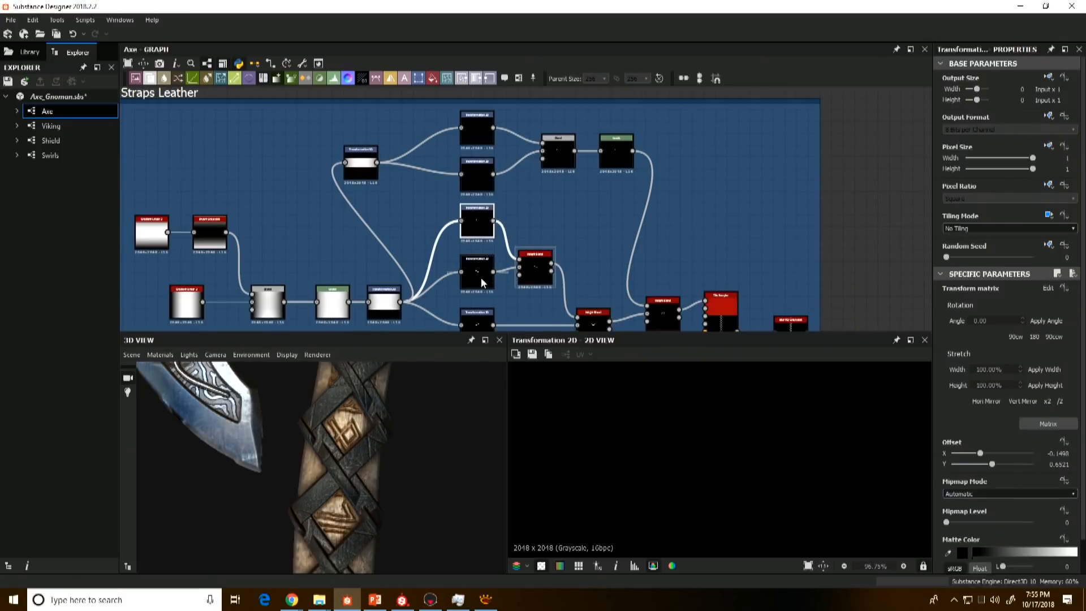
double_click(480, 322)
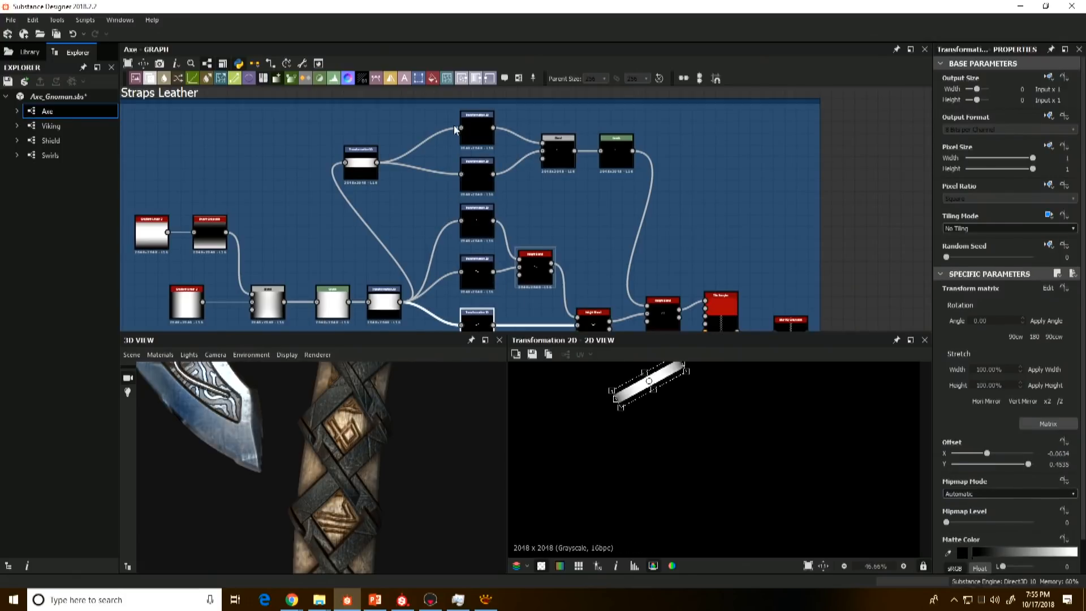
double_click(474, 131)
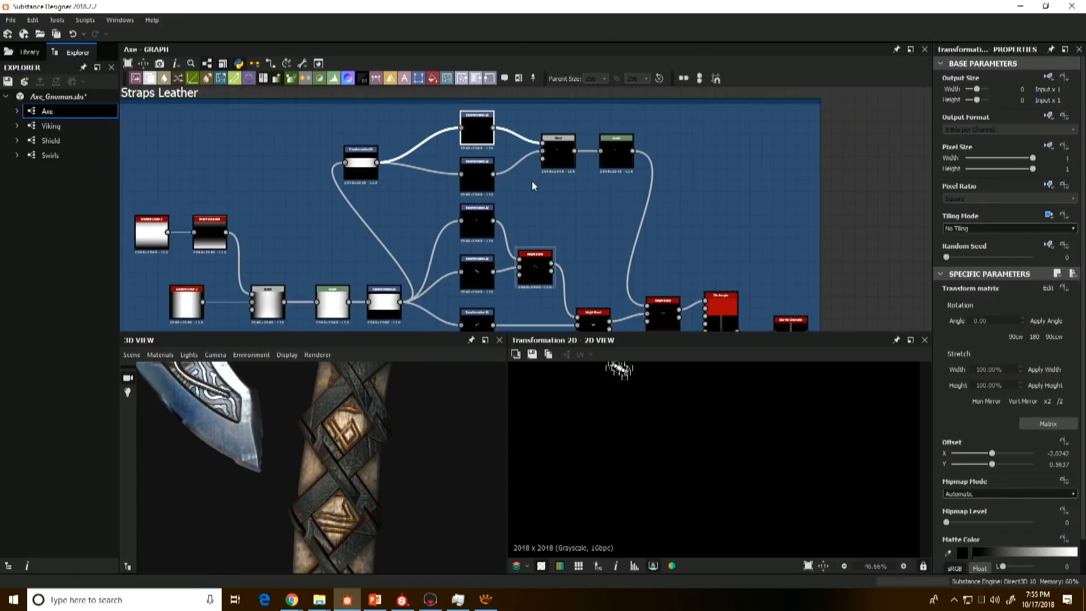
Step: Preview the Add (Linear Dodge) Blend that combines the two short strap ends and the Levels node after it
scroll(532, 184, "up", 2)
double_click(566, 144)
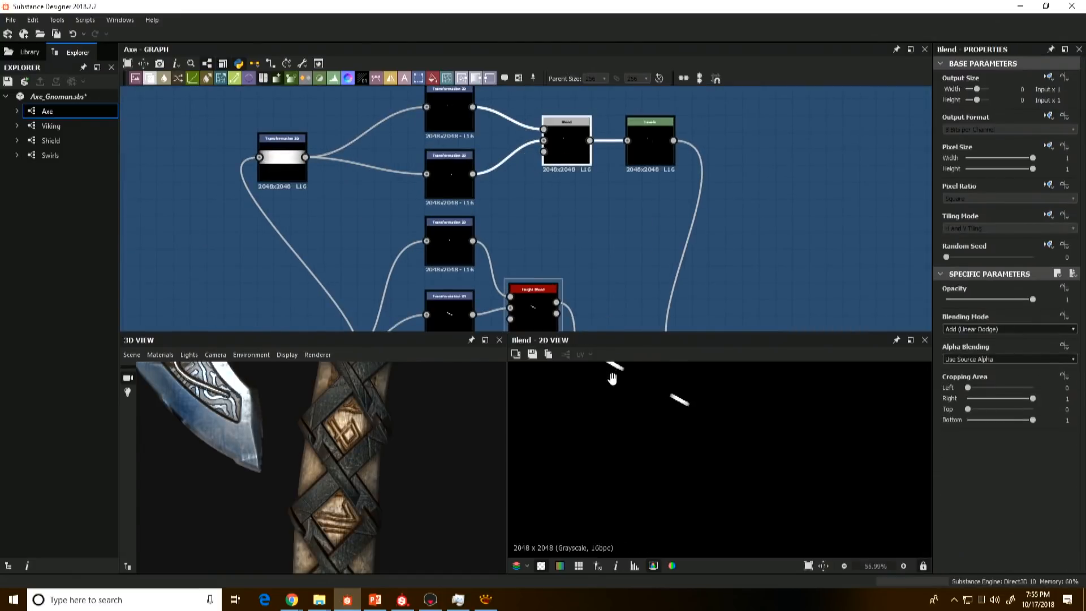
middle_click_drag(612, 378, 615, 405)
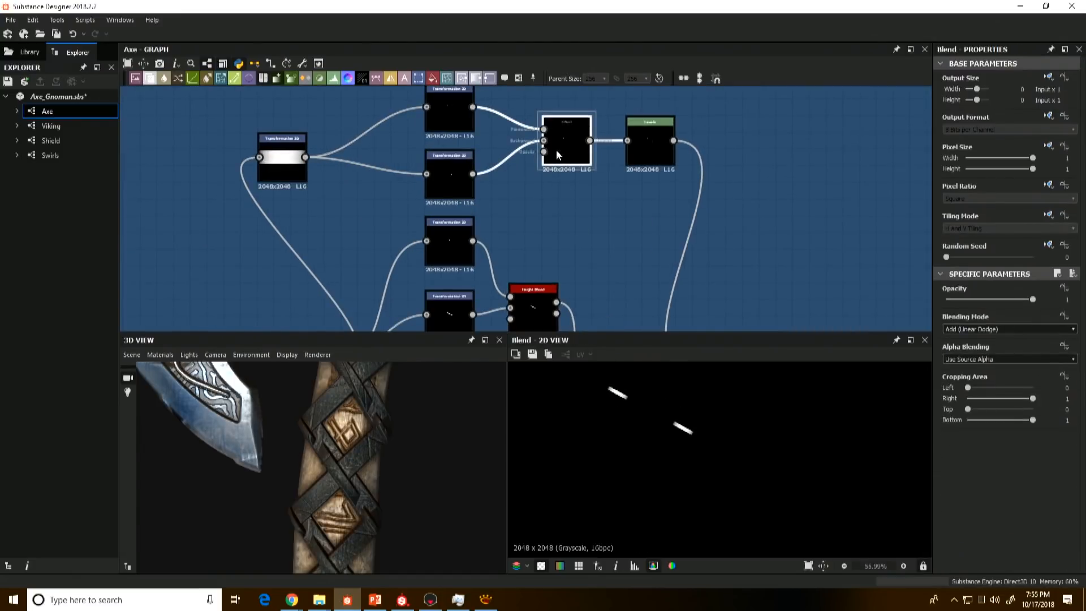
double_click(651, 140)
scroll(686, 441, "up", 3)
scroll(685, 216, "down", 3)
Step: Preview the final Height Blend that adds the strap ends to the cross and compare it with the 3D handle
middle_click_drag(714, 324, 670, 221)
scroll(670, 222, "up", 3)
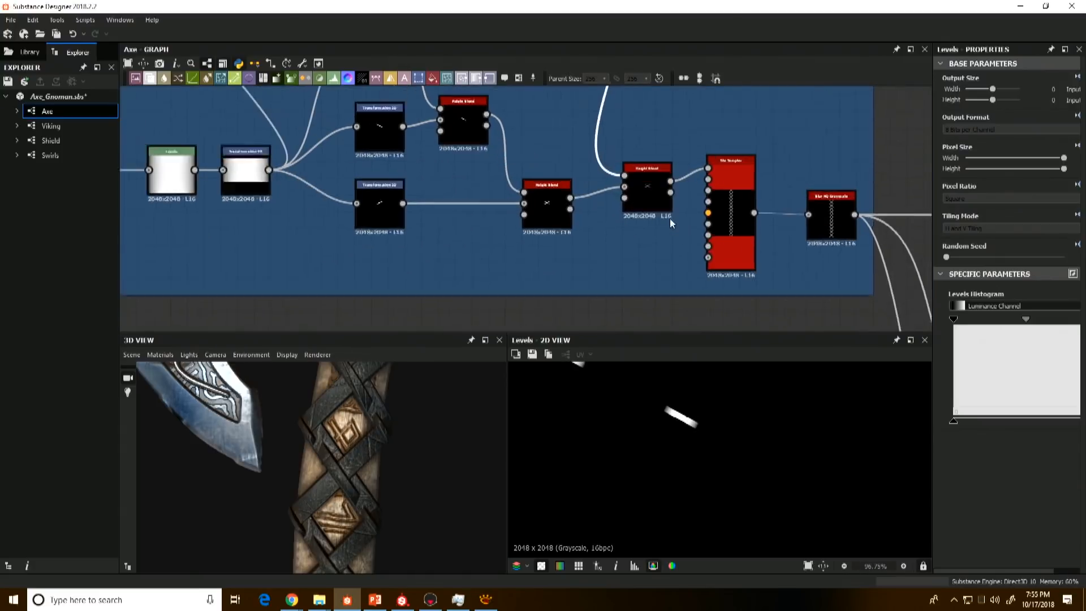
scroll(669, 219, "up", 1)
double_click(651, 188)
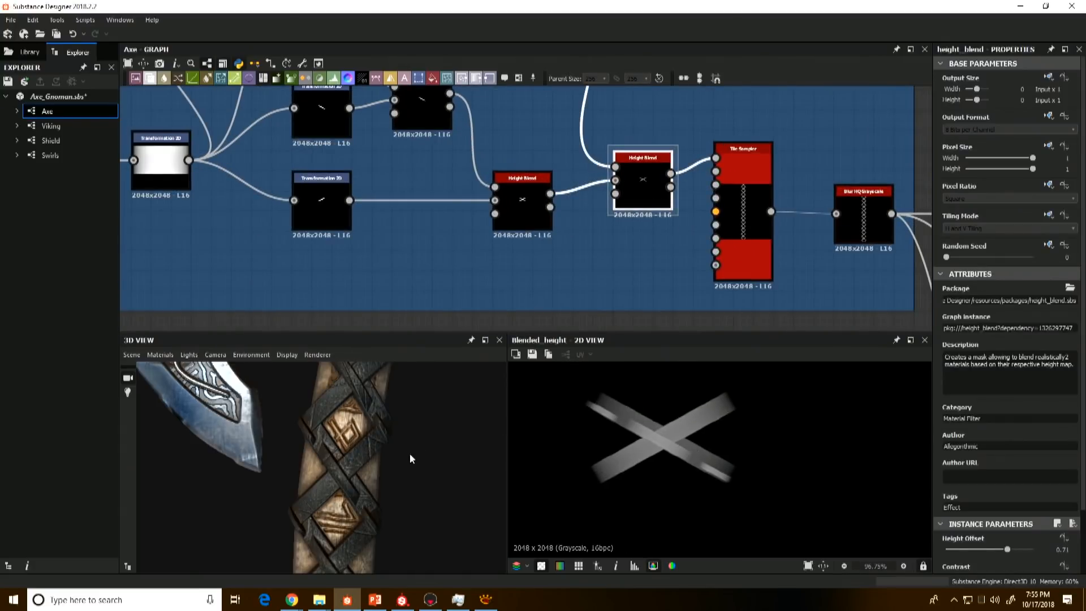
middle_click_drag(372, 514, 368, 501, "alt")
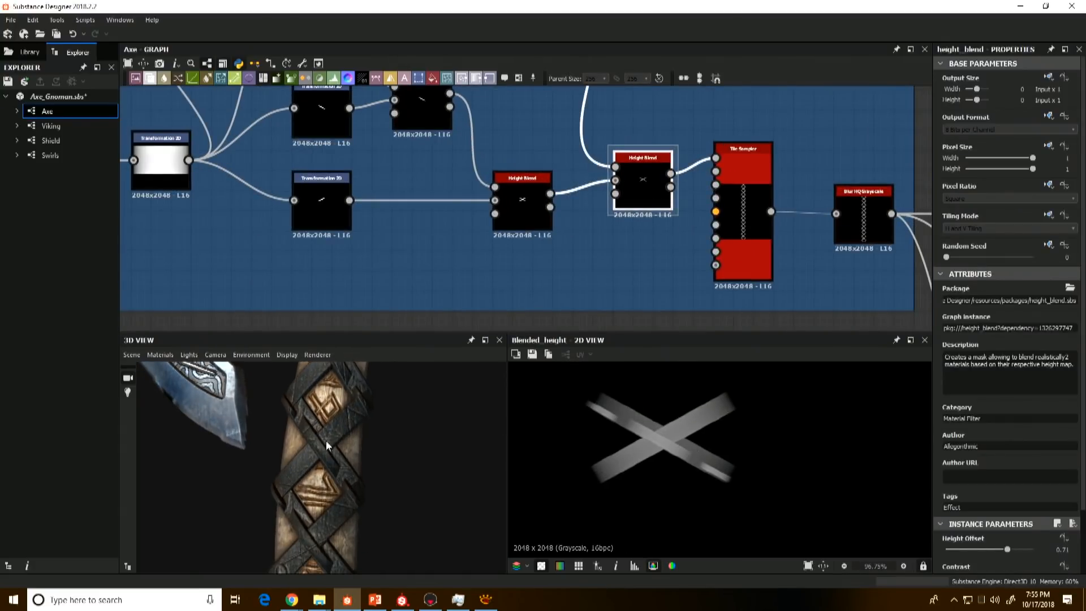
Step: Preview the Tile Sampler that repeats the strap cross along the handle, check its amount parameters and compare it with the Height Blend feeding it
middle_click_drag(778, 223, 692, 249)
double_click(659, 206)
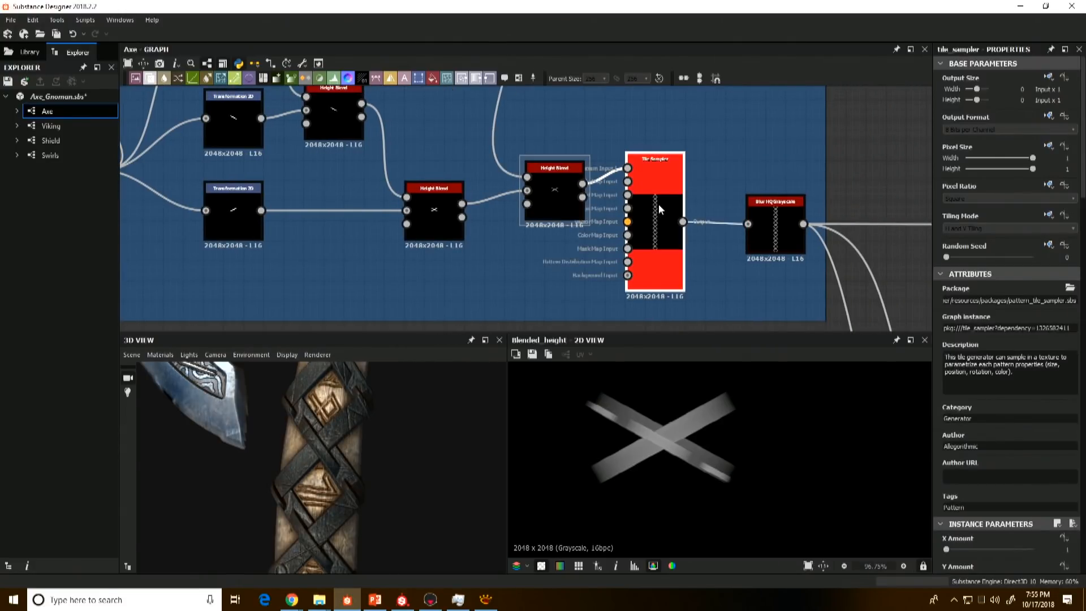
scroll(1040, 452, "down", 3)
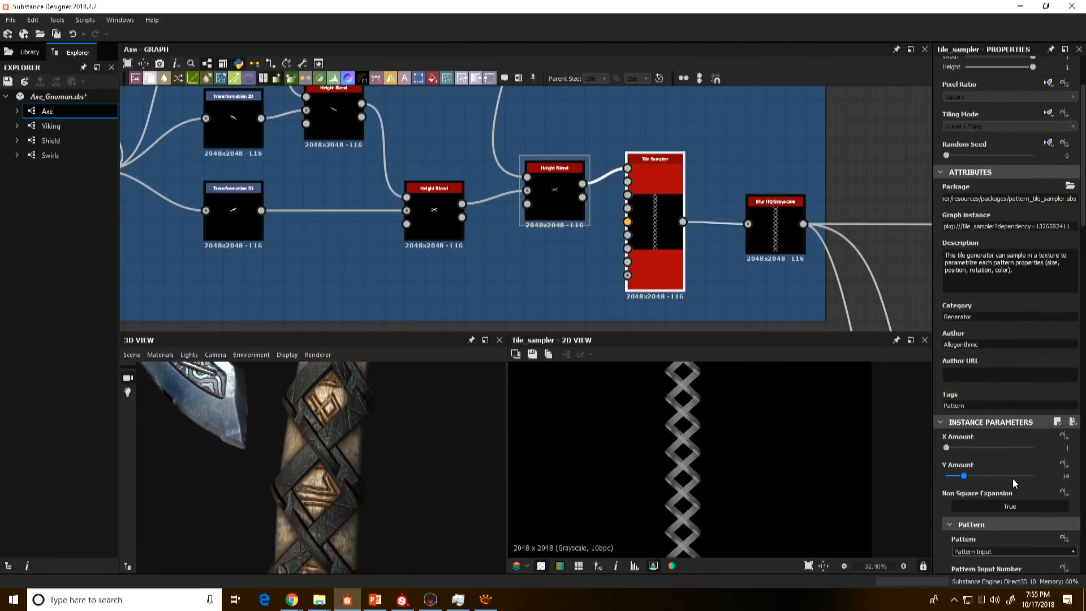
scroll(704, 428, "down", 3)
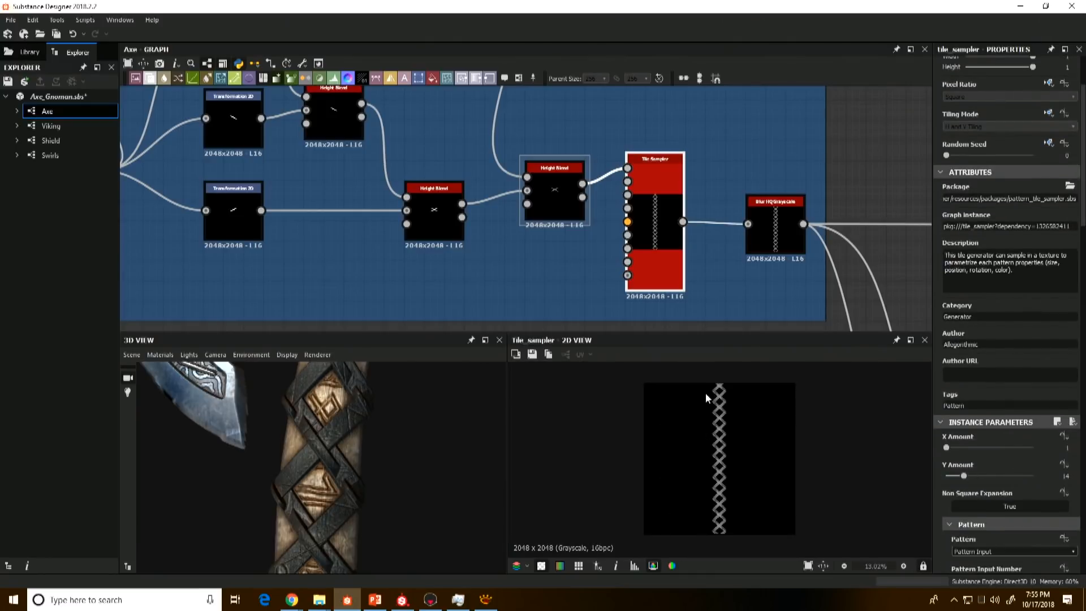
double_click(559, 206)
left_click(660, 195)
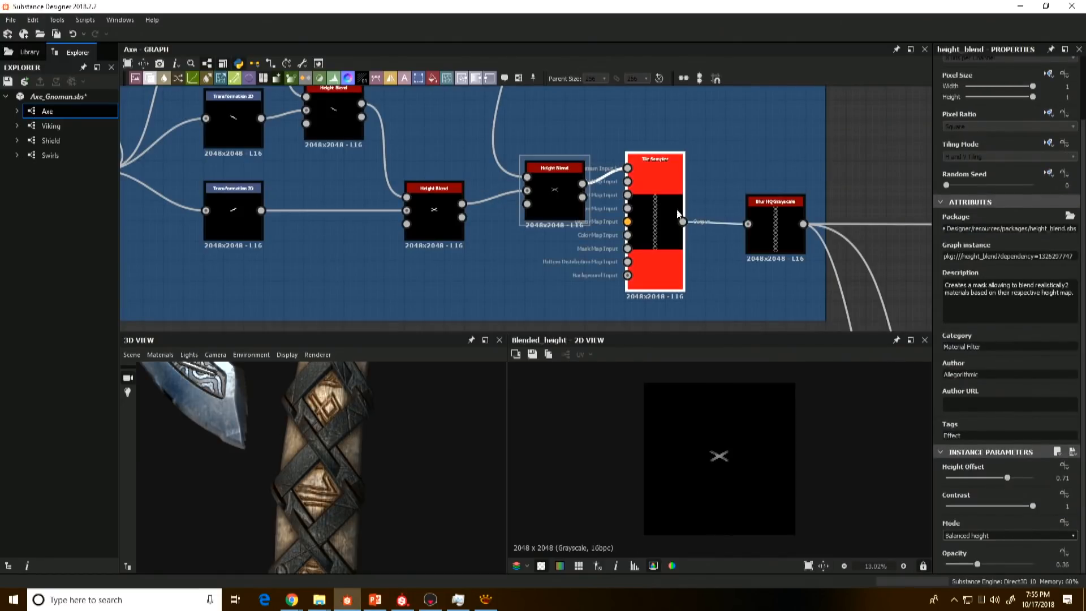
Step: Preview the Blur HQ Grayscale after the Tile Sampler and compare its softened straps with the unblurred pattern
middle_click_drag(766, 243, 718, 211)
double_click(721, 207)
scroll(730, 436, "up", 10)
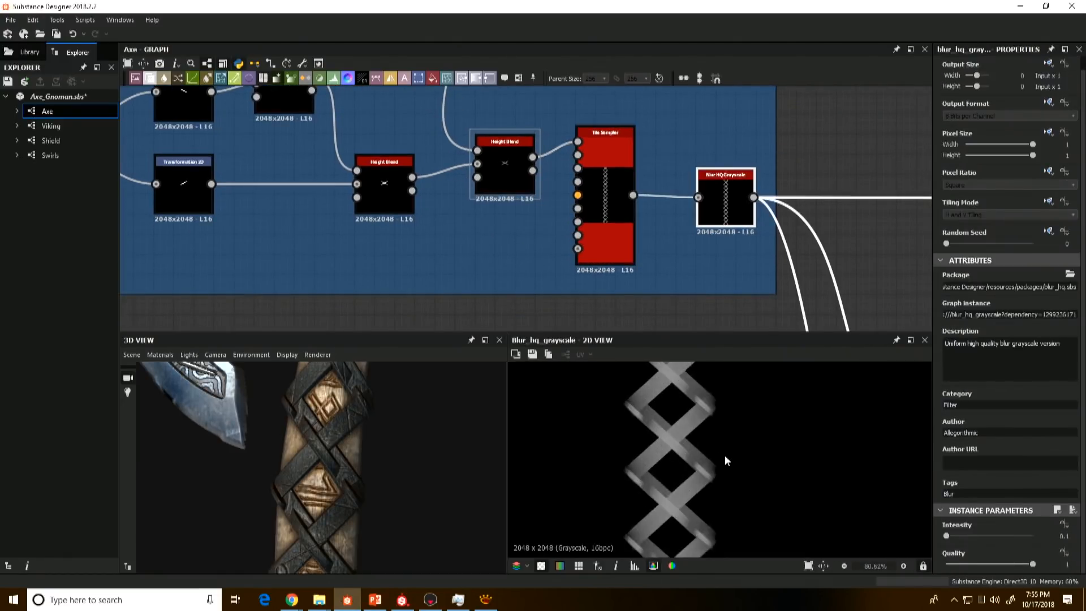
left_click(596, 195)
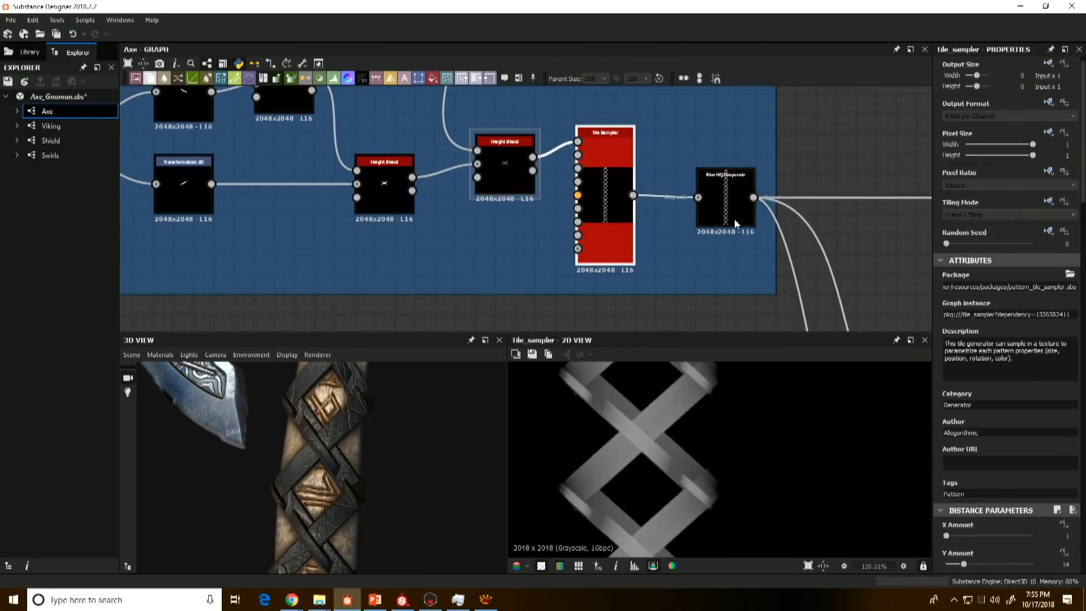
double_click(724, 207)
scroll(710, 368, "down", 3)
scroll(739, 253, "down", 2)
Step: Follow the blurred straps to the Multiply Blend in the Carvings frame, preview the masked straps and compare them with the 3D handle
middle_click_drag(738, 255, 662, 151)
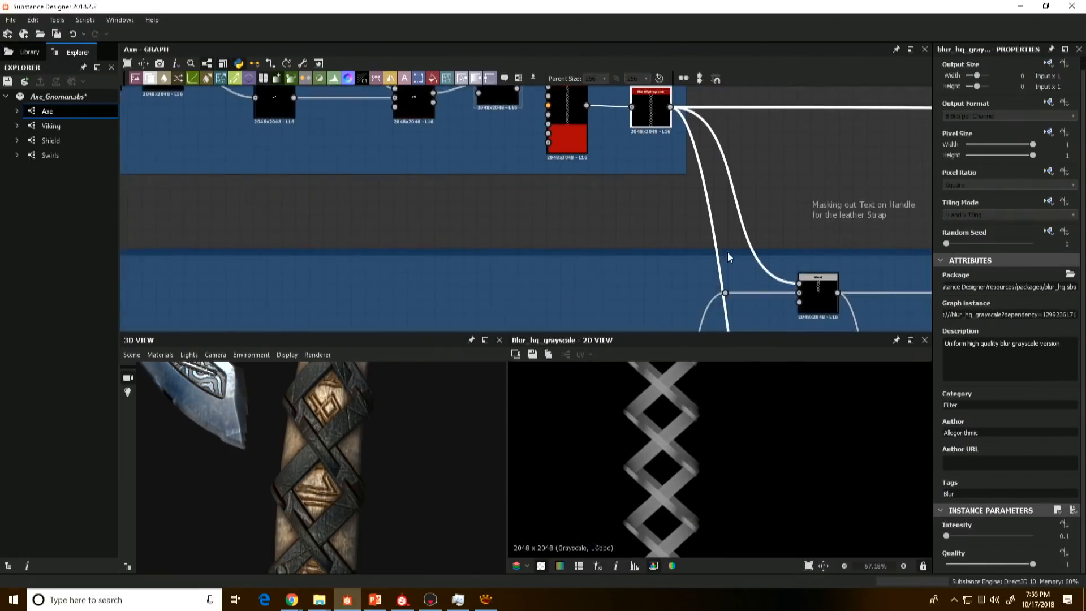
scroll(729, 260, "down", 1)
middle_click_drag(729, 279, 667, 154)
scroll(674, 193, "down", 1)
scroll(667, 155, "down", 3)
middle_click_drag(672, 196, 660, 249)
scroll(618, 117, "up", 2)
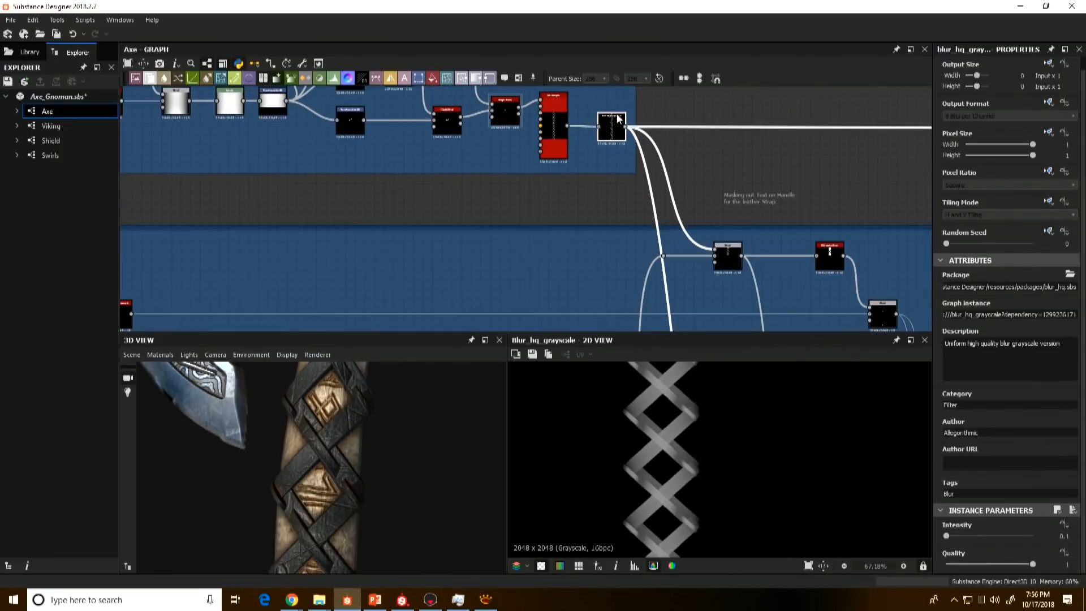
double_click(728, 261)
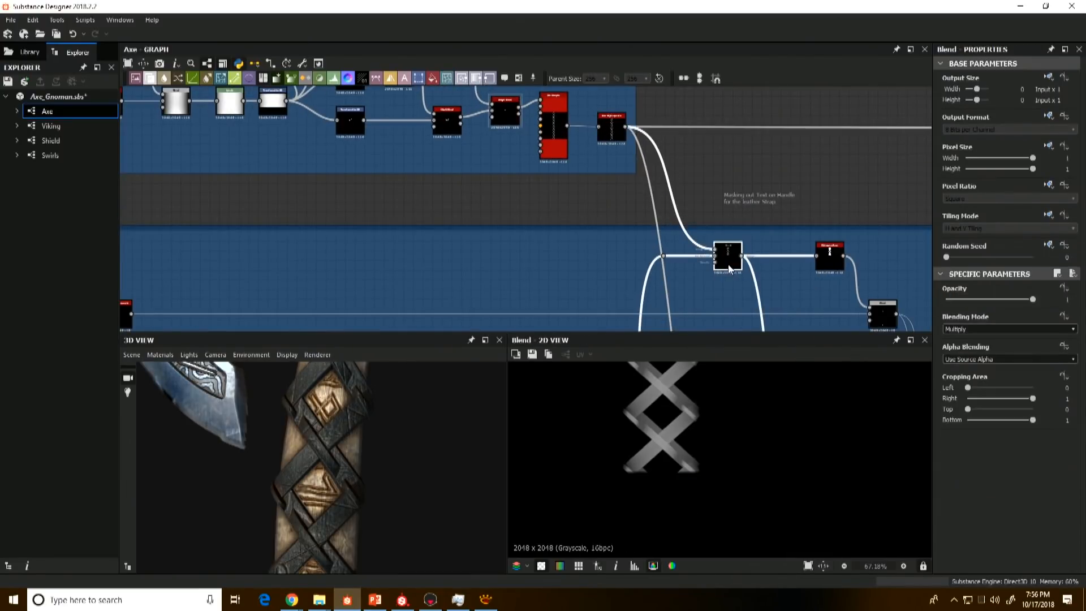
scroll(676, 447, "down", 2)
scroll(675, 443, "down", 2)
scroll(358, 401, "down", 2)
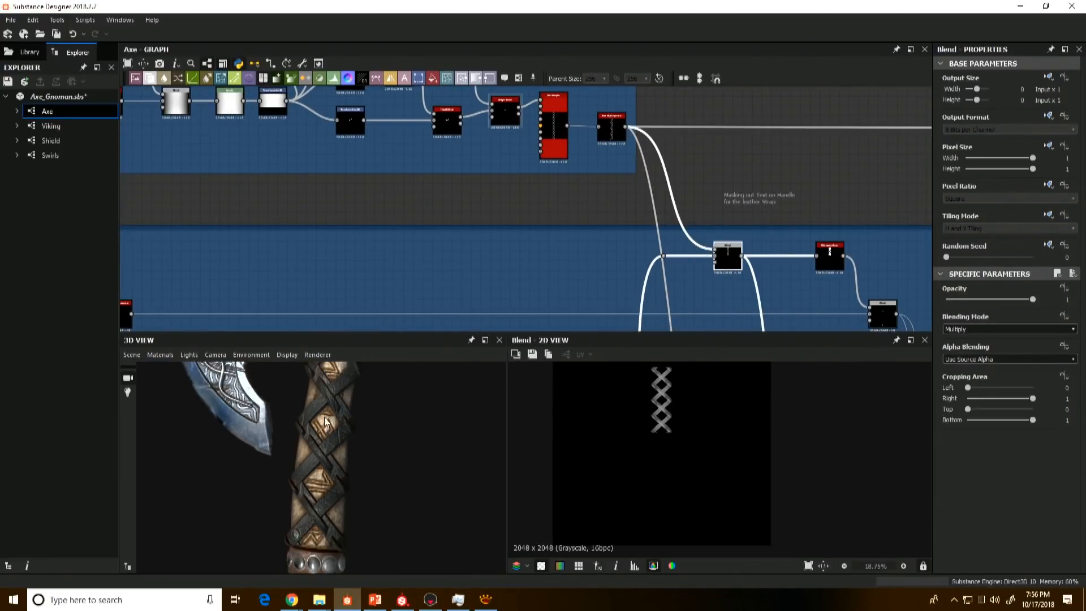
middle_click_drag(341, 427, 343, 470)
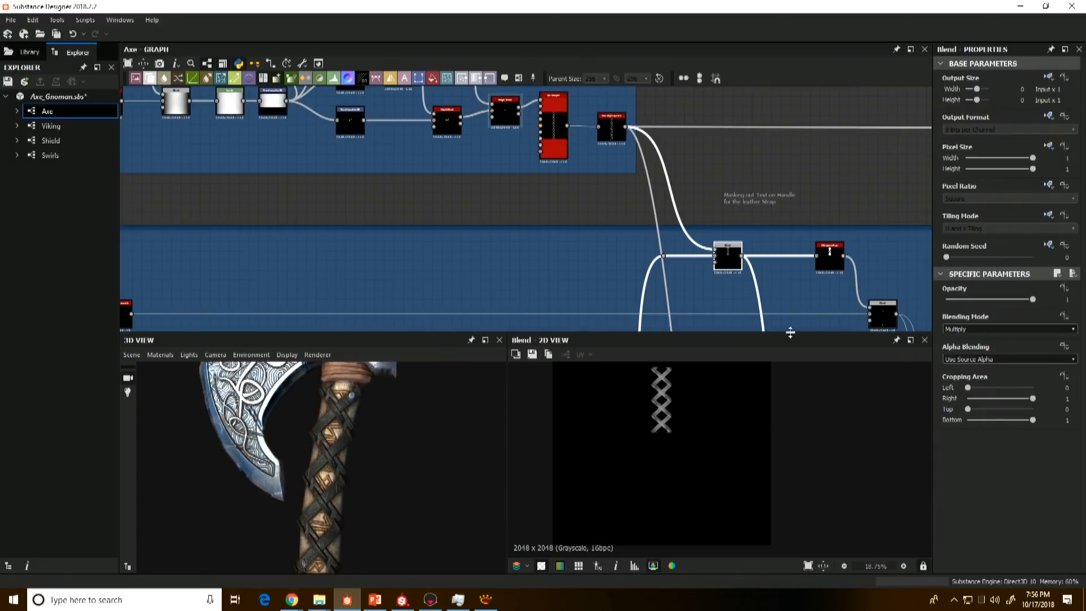
Step: Preview the Histogram Scan strap mask and the Subtract Blend that removes the straps from the rune carvings
double_click(830, 252)
scroll(794, 280, "up", 3)
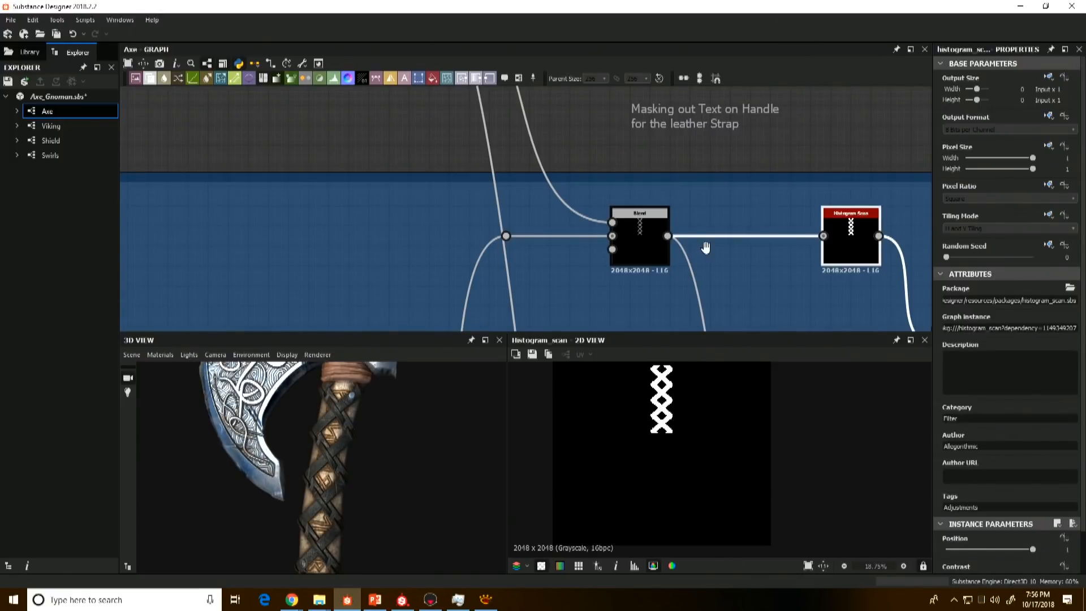
middle_click_drag(706, 248, 577, 146)
scroll(773, 258, "down", 3)
left_click(806, 267)
scroll(806, 267, "down", 3)
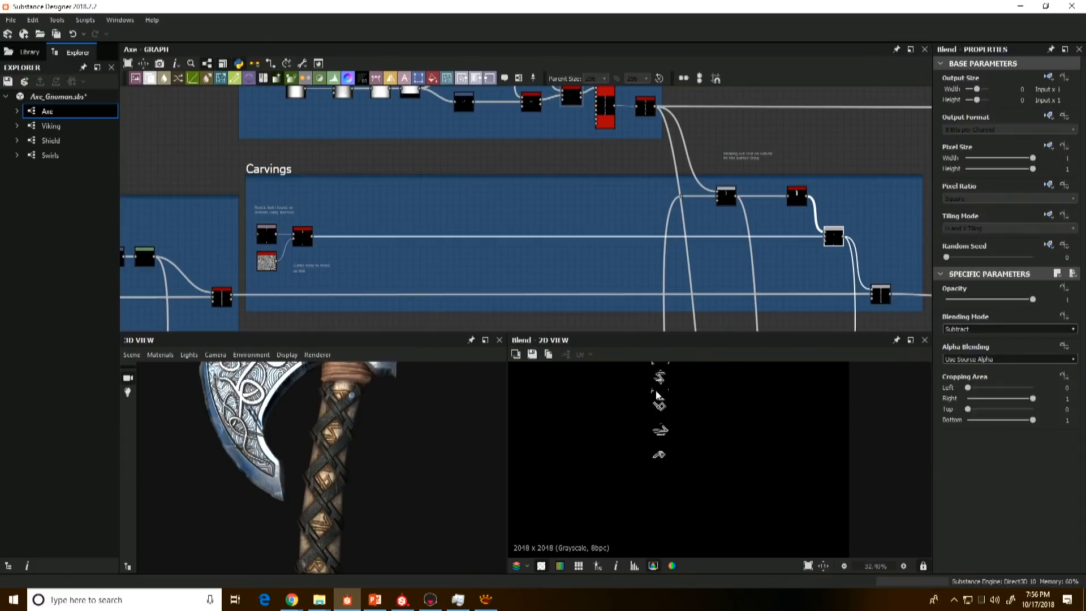
Step: Preview the Height Blend in the Adding Leather Cross Section frame and trace its connections back to the strap and carving branches
middle_click_drag(848, 219, 611, 182)
left_click(753, 264)
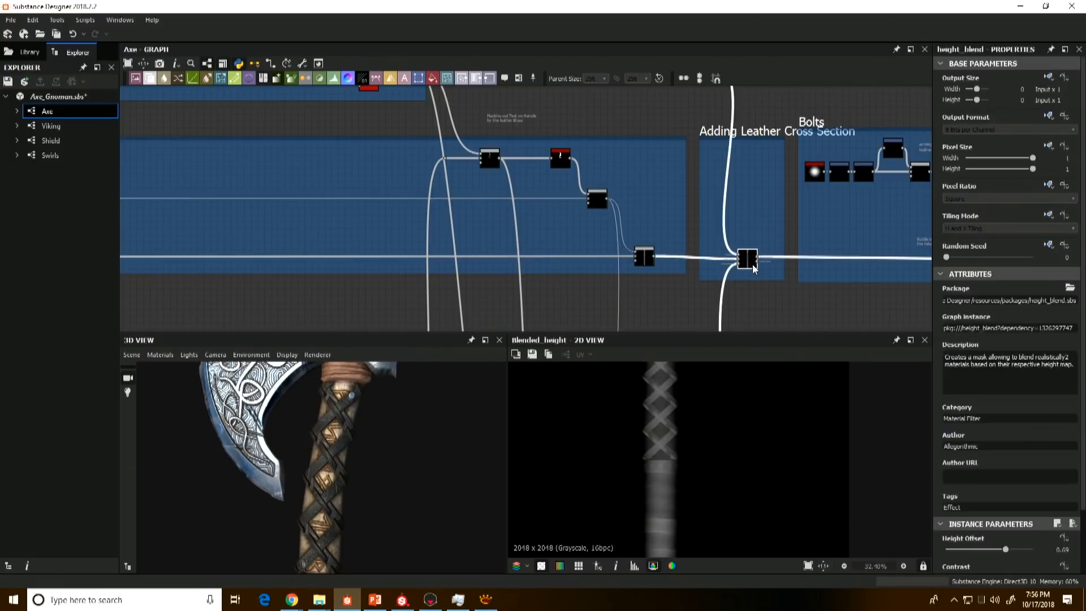
scroll(669, 389, "up", 3)
scroll(701, 221, "down", 2)
middle_click_drag(560, 148, 560, 211)
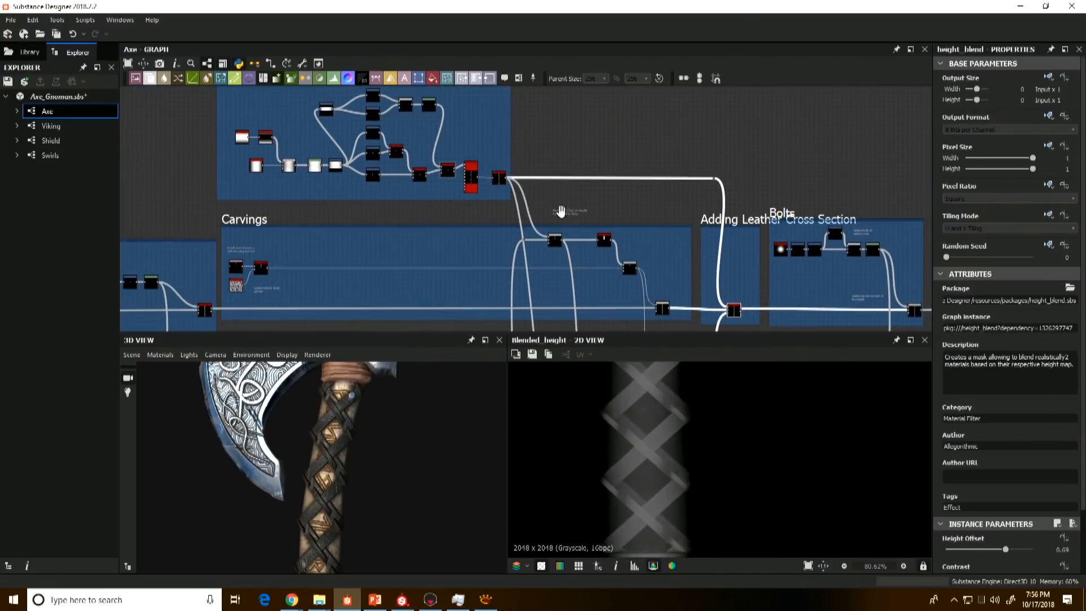
Step: Compare the blurred straps and the carved handle Blend with the Height Blend that combines them, viewing the whole handle
double_click(500, 179)
double_click(664, 310)
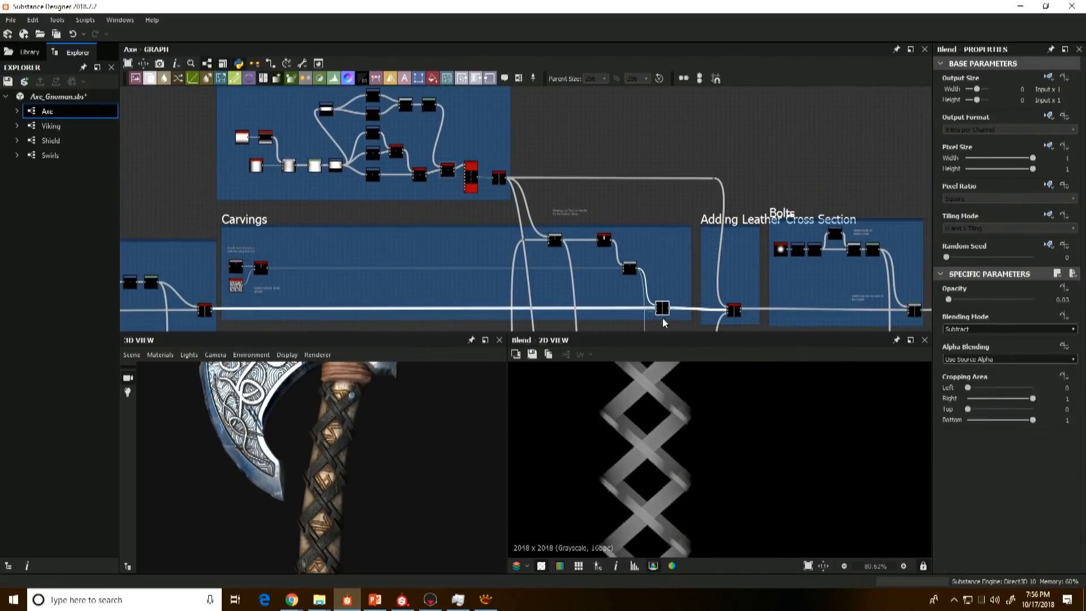
scroll(633, 403, "up", 1)
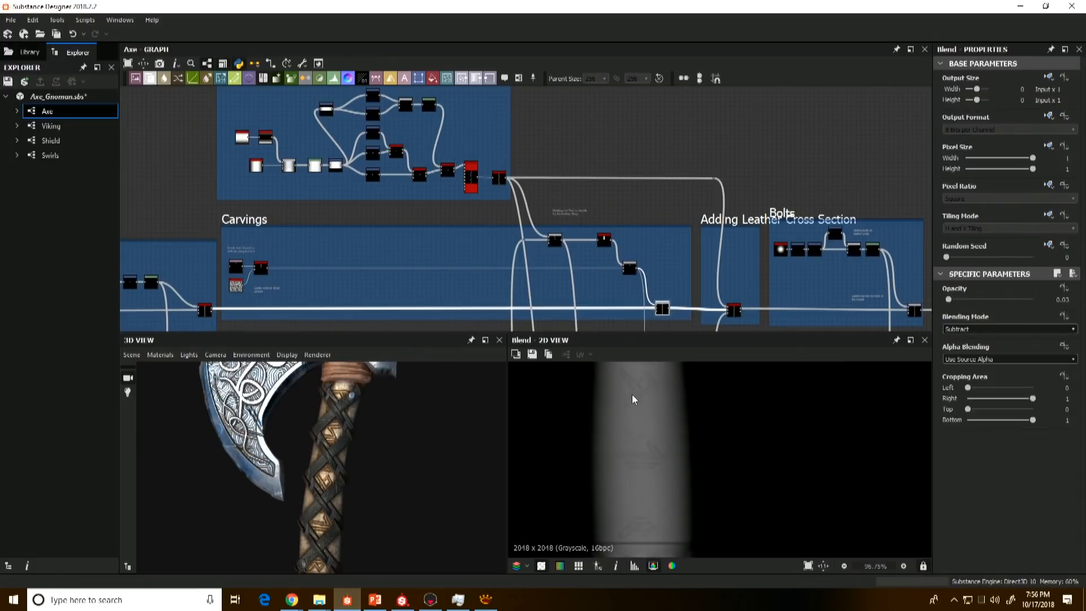
double_click(734, 312)
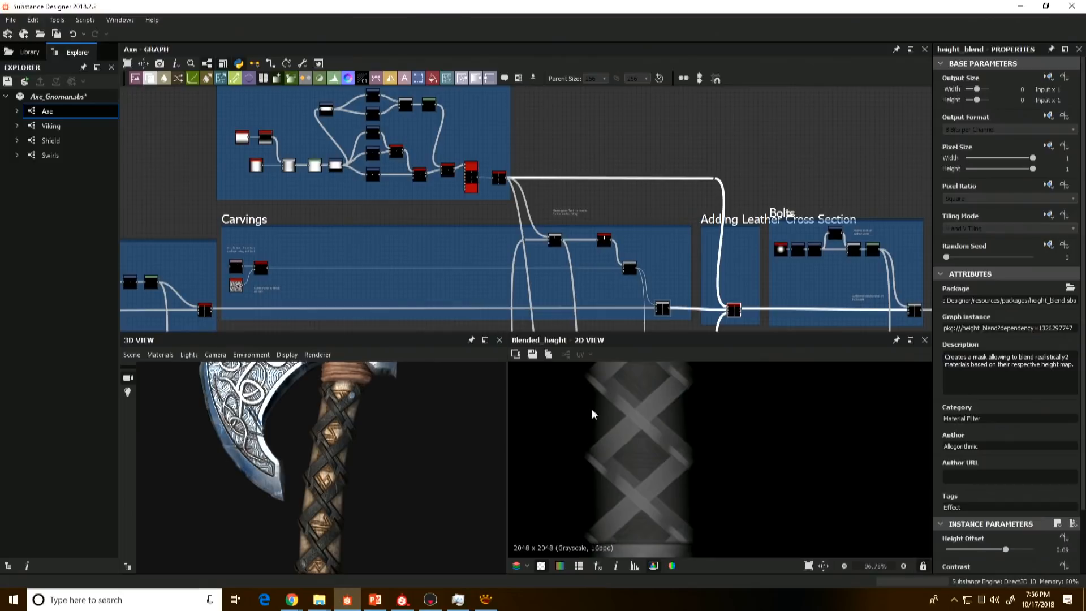
key("f")
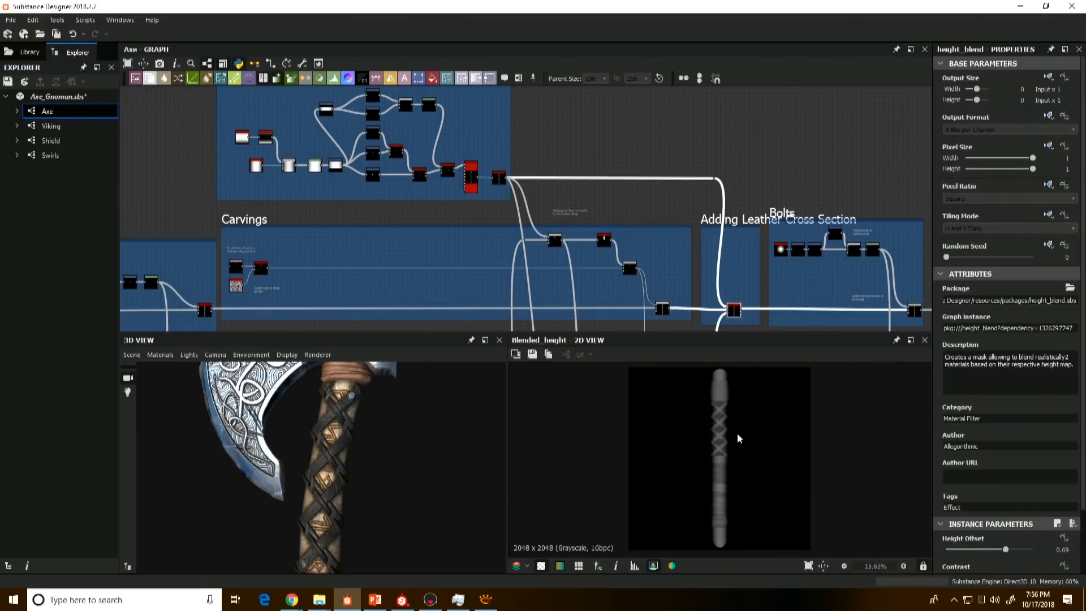
Step: Locate the Bolts frame and inspect the Multiply Blend that adds the bolts to the handle height
middle_click_drag(567, 267, 467, 233)
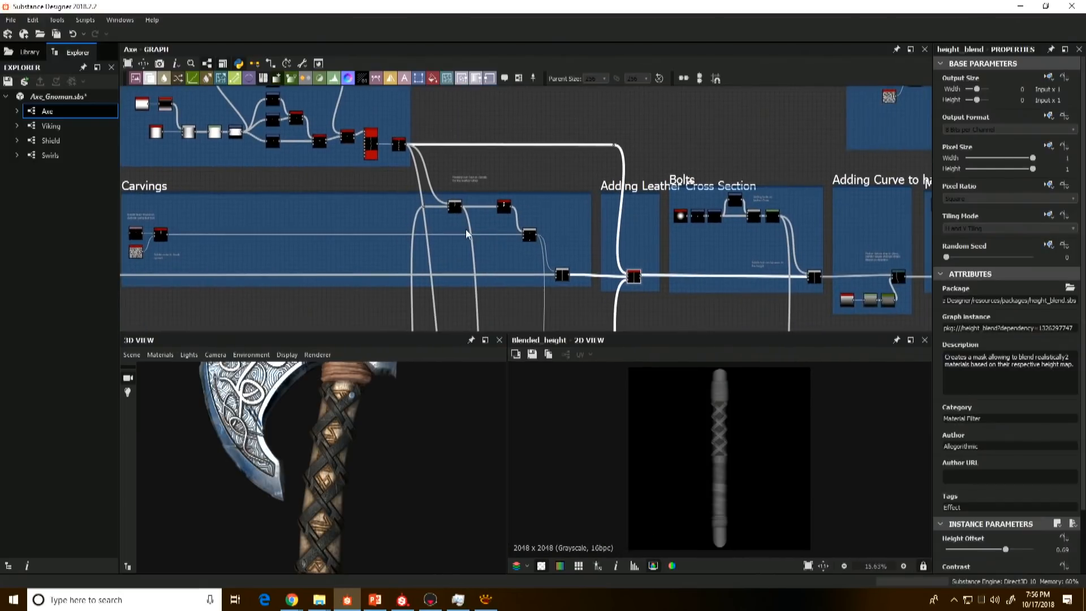
scroll(413, 217, "down", 2)
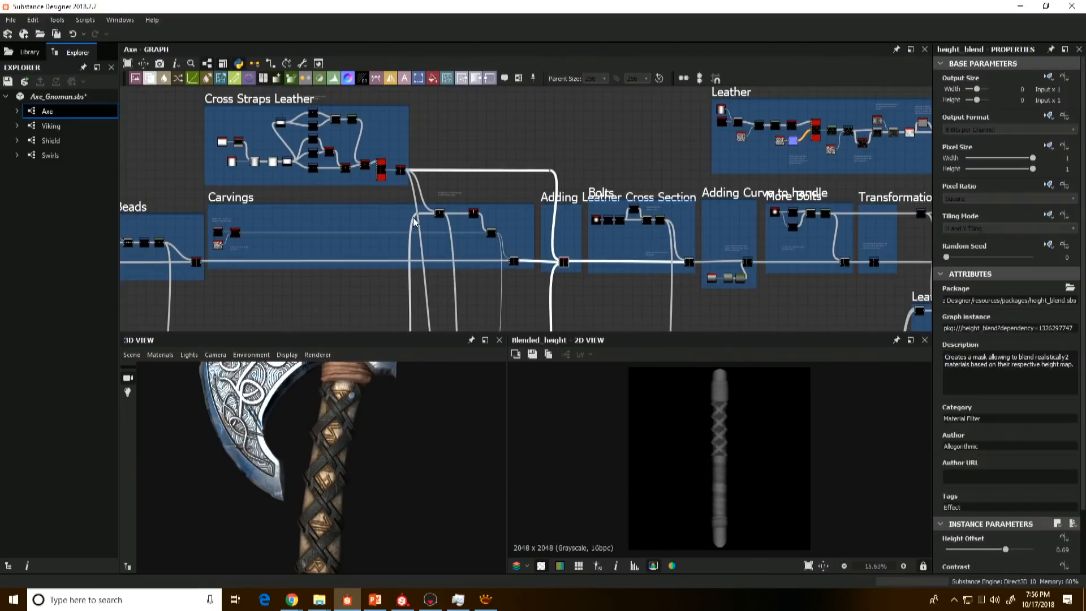
scroll(627, 221, "up", 3)
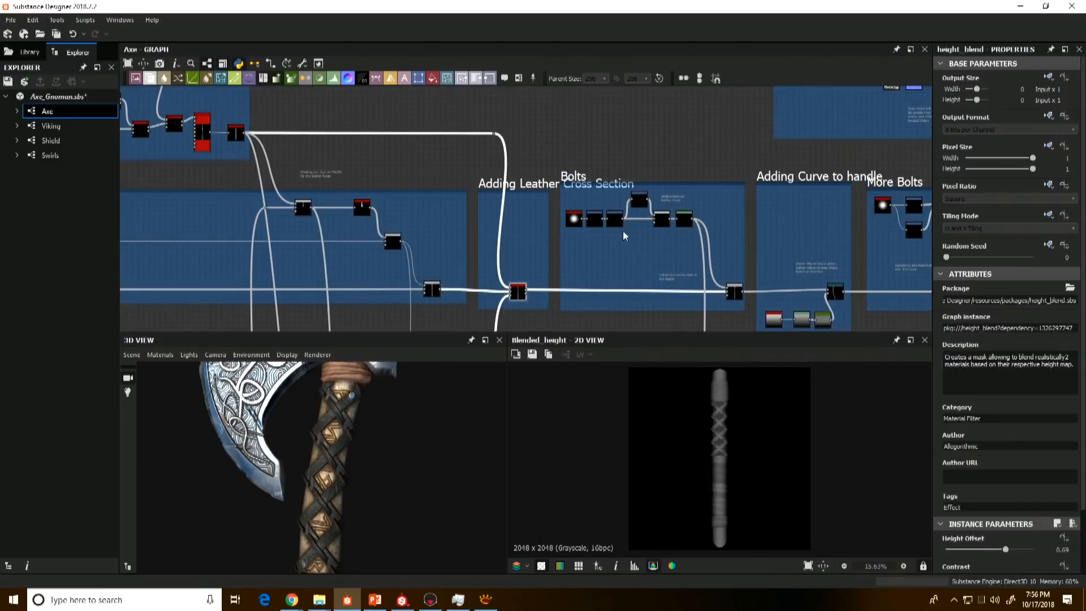
middle_click_drag(620, 230, 589, 214)
scroll(589, 213, "up", 2)
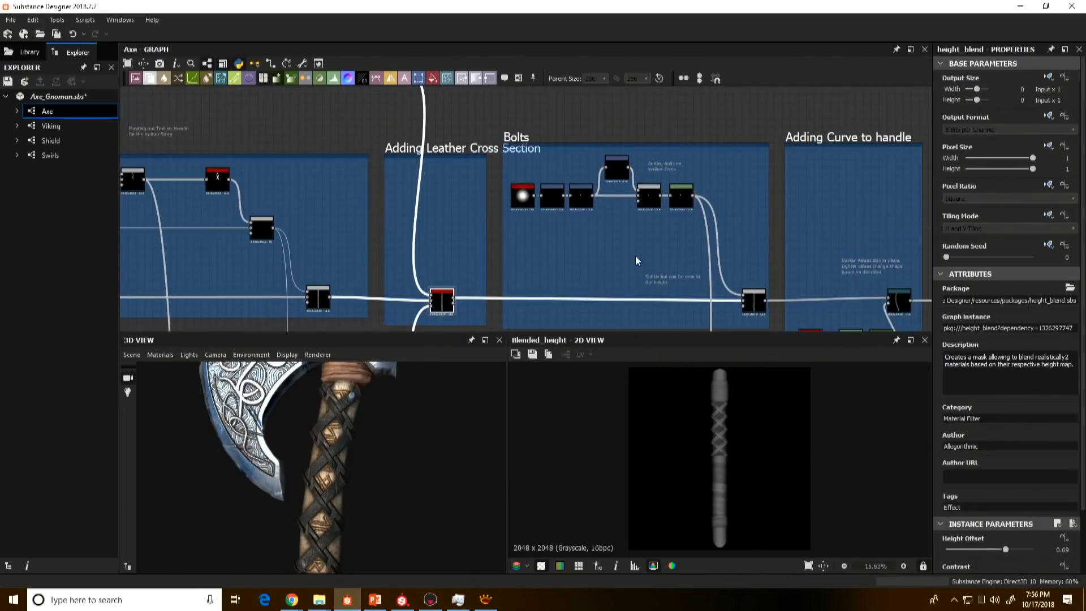
left_click(754, 301)
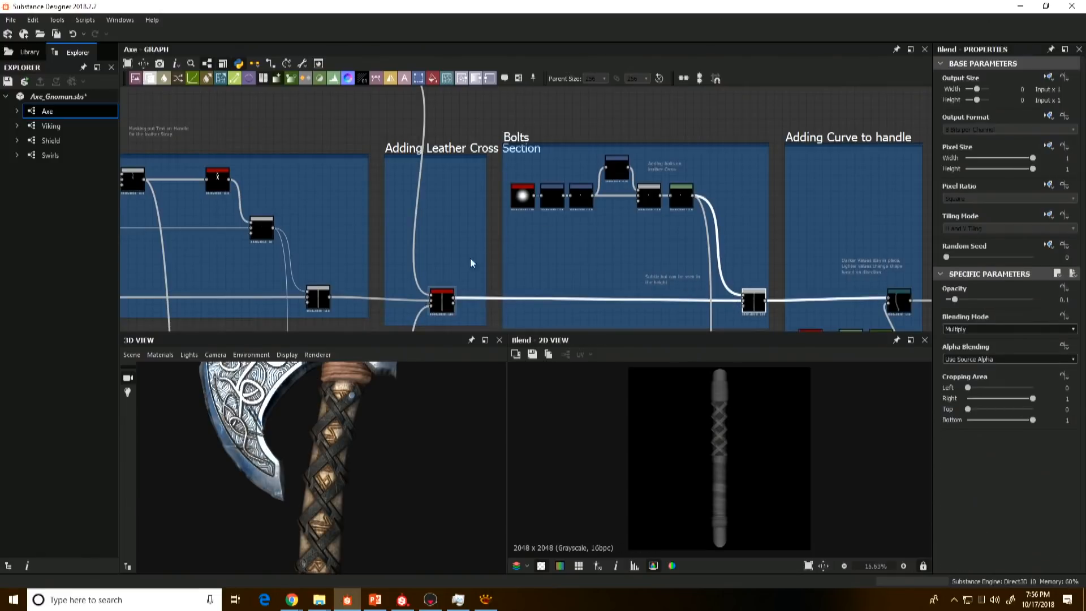
Step: Review the Metal Beads and Carvings frames and examine the bolts, beads and leather straps up close on the 3D handle
middle_click_drag(334, 222, 650, 240)
scroll(516, 226, "down", 3)
scroll(233, 251, "up", 4)
scroll(352, 246, "down", 3)
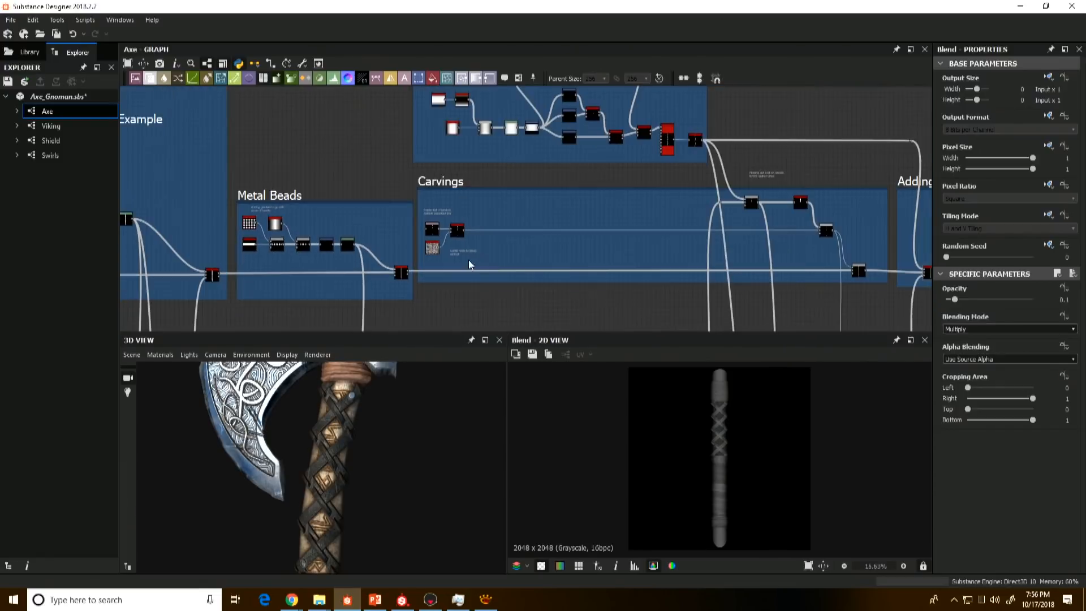
middle_click_drag(315, 518, 314, 460)
scroll(309, 457, "up", 2)
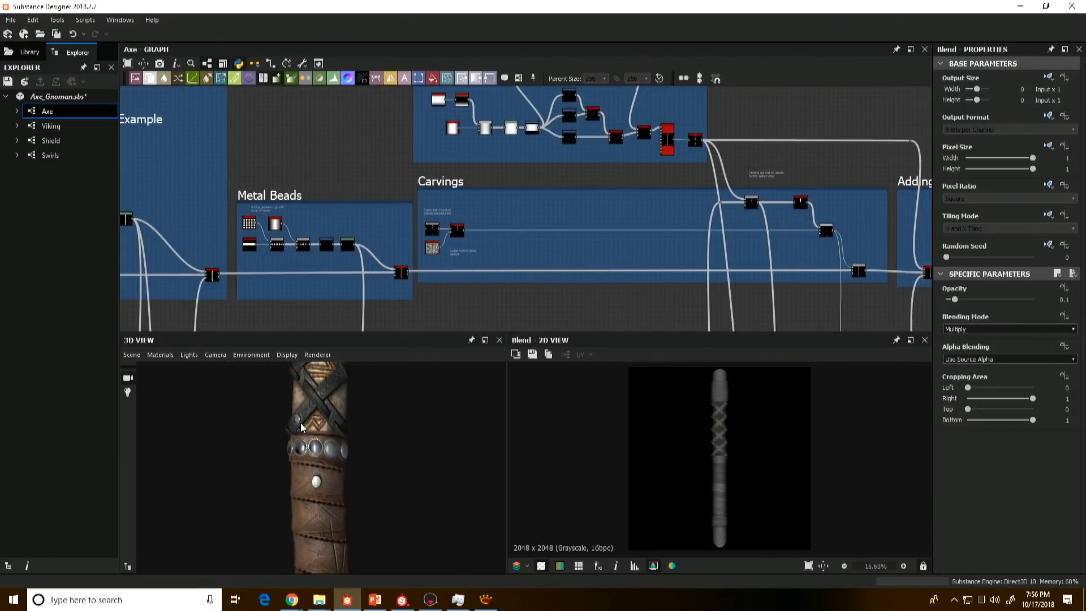
middle_click_drag(320, 419, 316, 476)
middle_click_drag(341, 398, 337, 414, "alt")
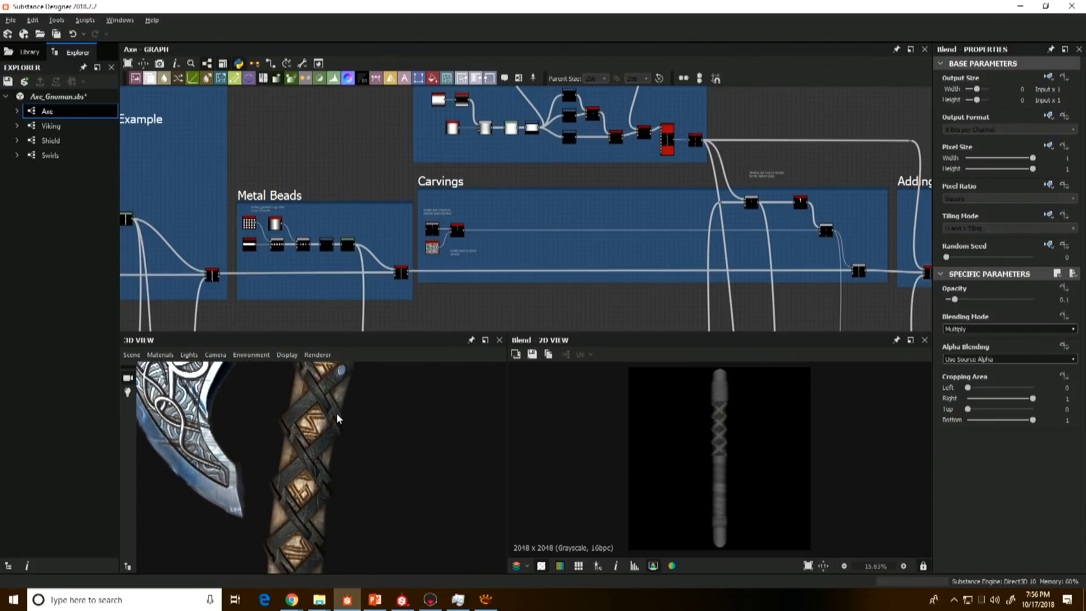
left_click_drag(337, 418, 334, 408, "alt")
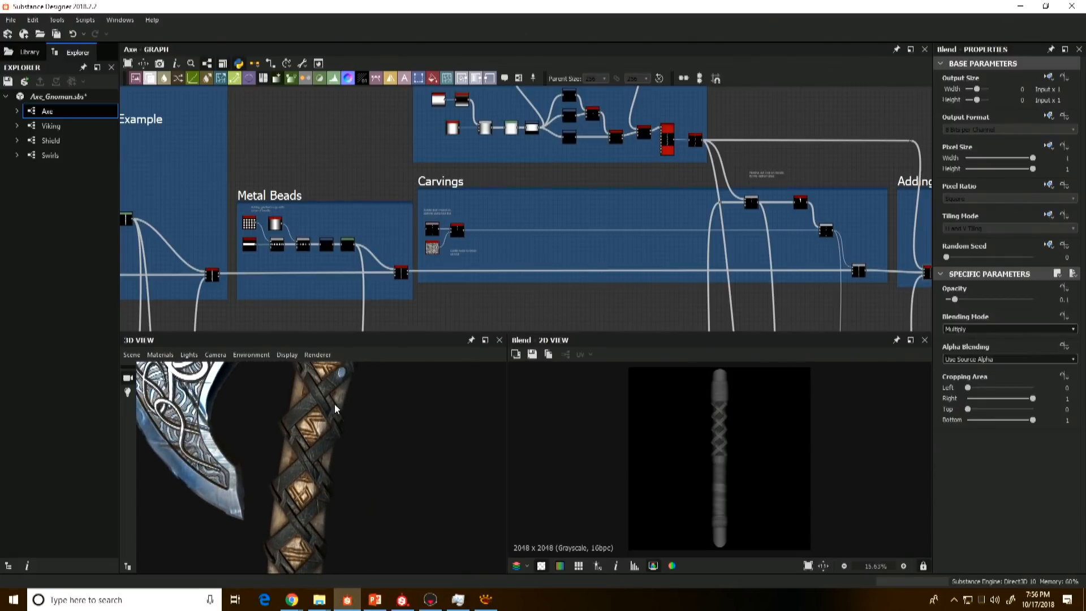
Step: Preview the Shape node that starts the Bolts frame and check its pattern parameters
middle_click_drag(822, 295, 653, 291)
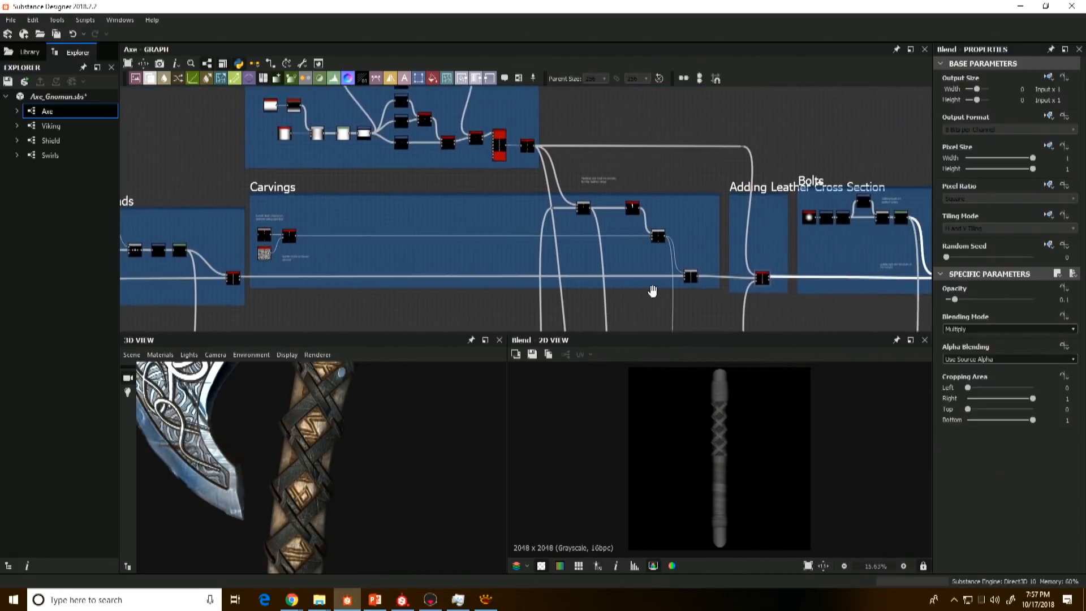
scroll(790, 240, "up", 3)
middle_click_drag(790, 239, 678, 210)
left_click(692, 179)
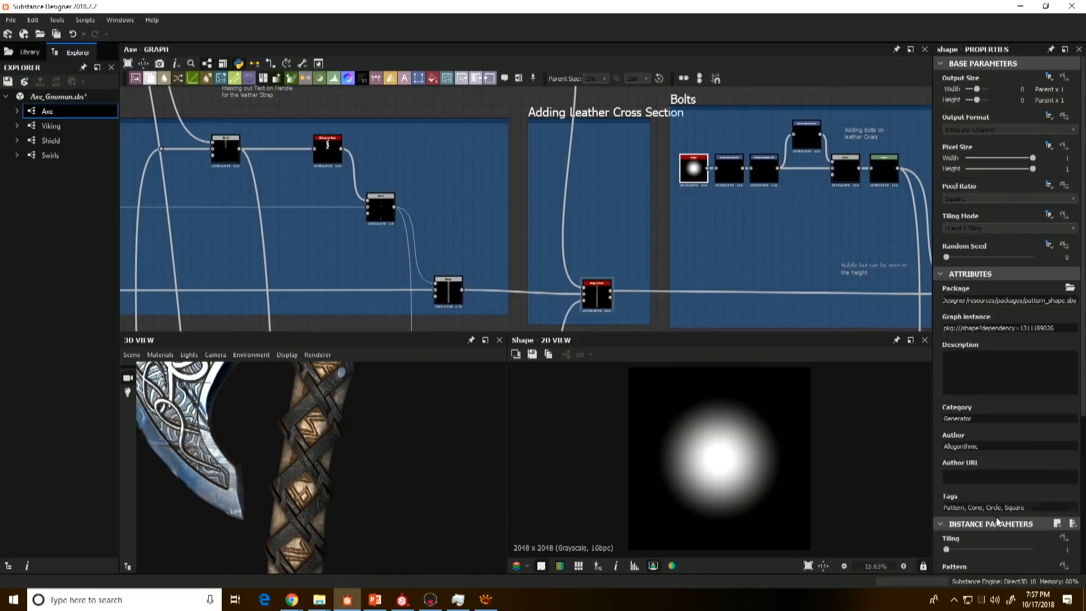
scroll(998, 522, "down", 4)
Step: Preview the two consecutive Transformation 2D nodes that scale down and position the bolt shape
middle_click_drag(730, 192, 680, 213)
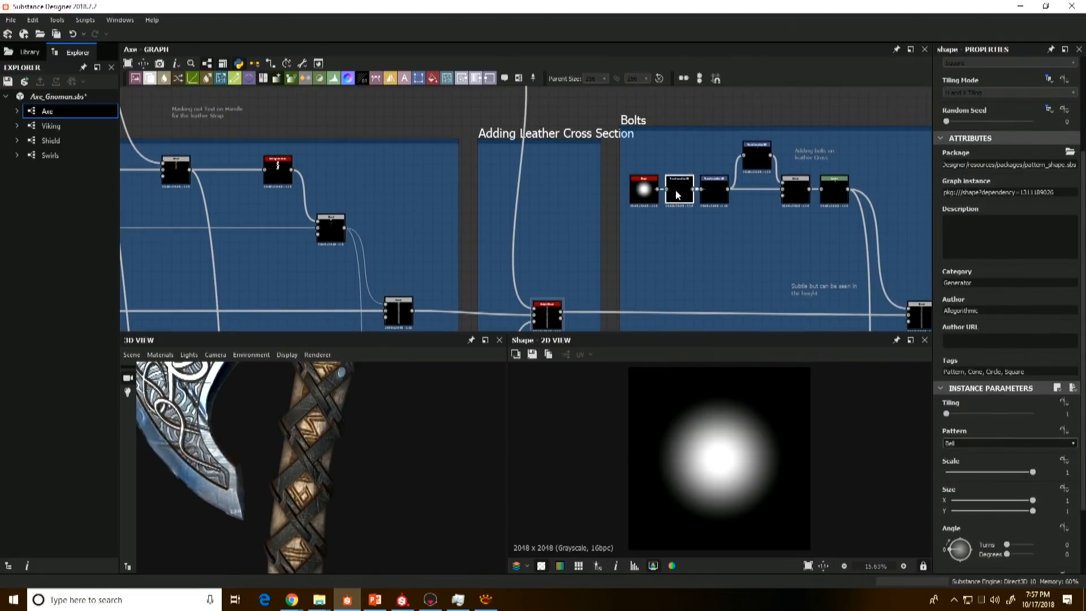
left_click(677, 195)
scroll(752, 498, "up", 2)
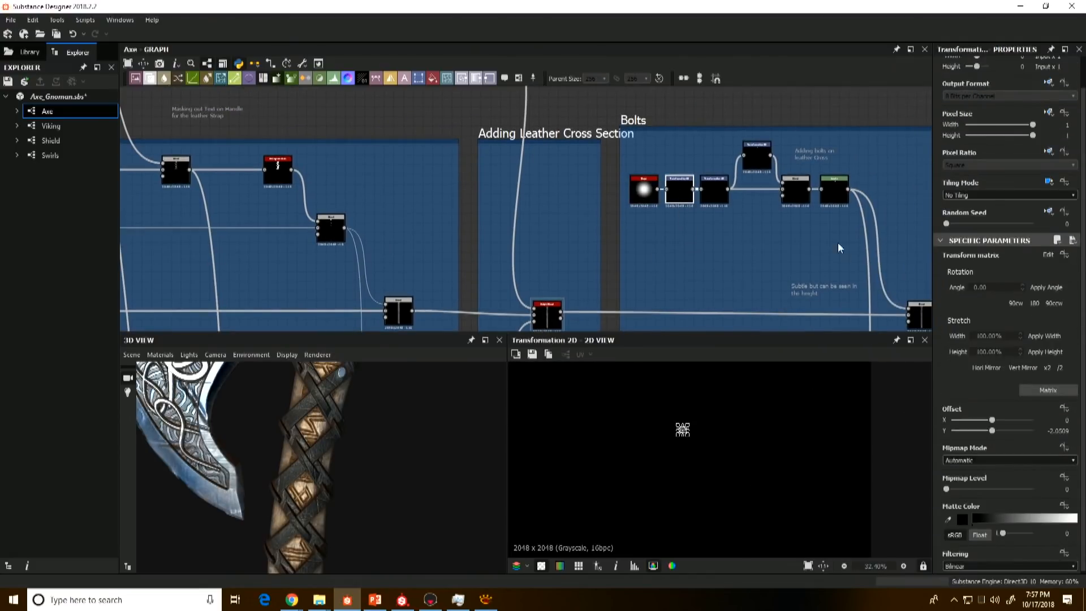
left_click(716, 183)
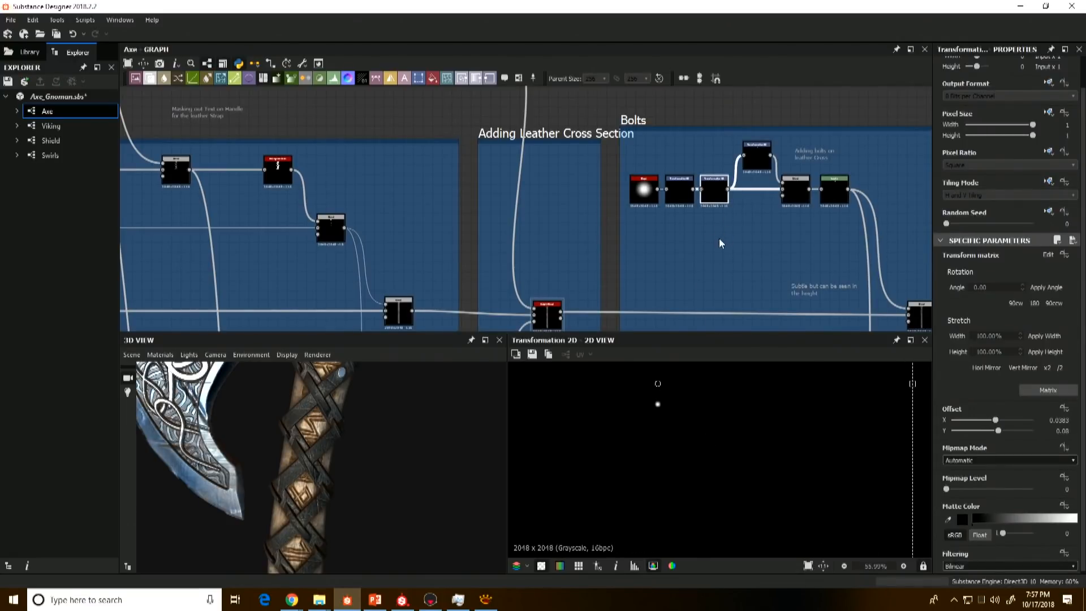
Step: Preview the branching Transformation 2D that offsets a second bolt, viewing its placement within the full texture
middle_click_drag(720, 243, 653, 247)
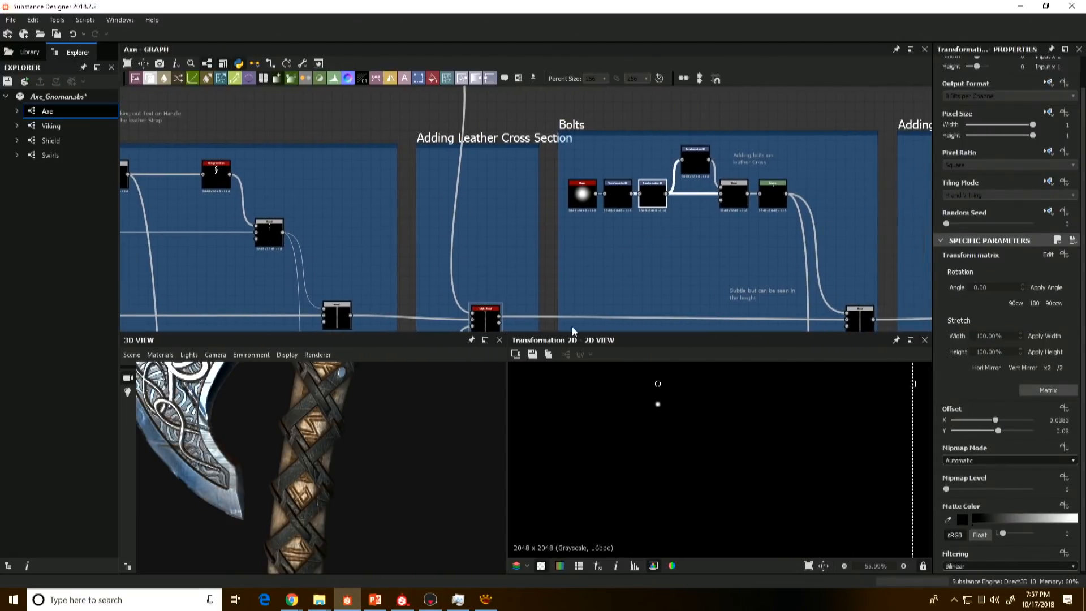
double_click(693, 162)
scroll(717, 469, "down", 4)
scroll(732, 453, "down", 1)
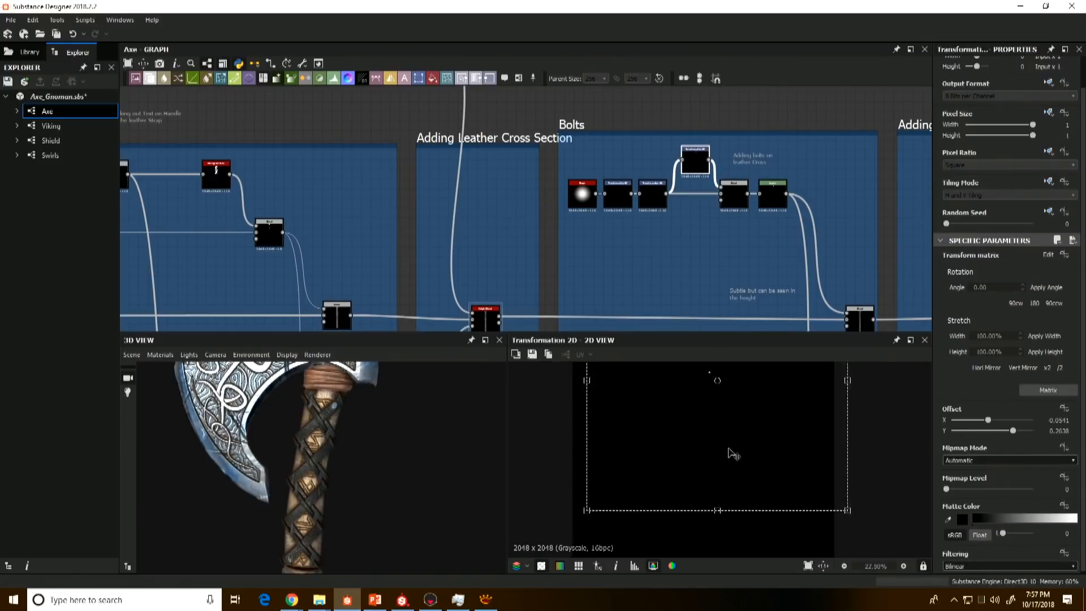
Step: Preview the Blend node that combines the two bolts and the Levels node after it, comparing the bolt dots up close
scroll(734, 454, "down", 1)
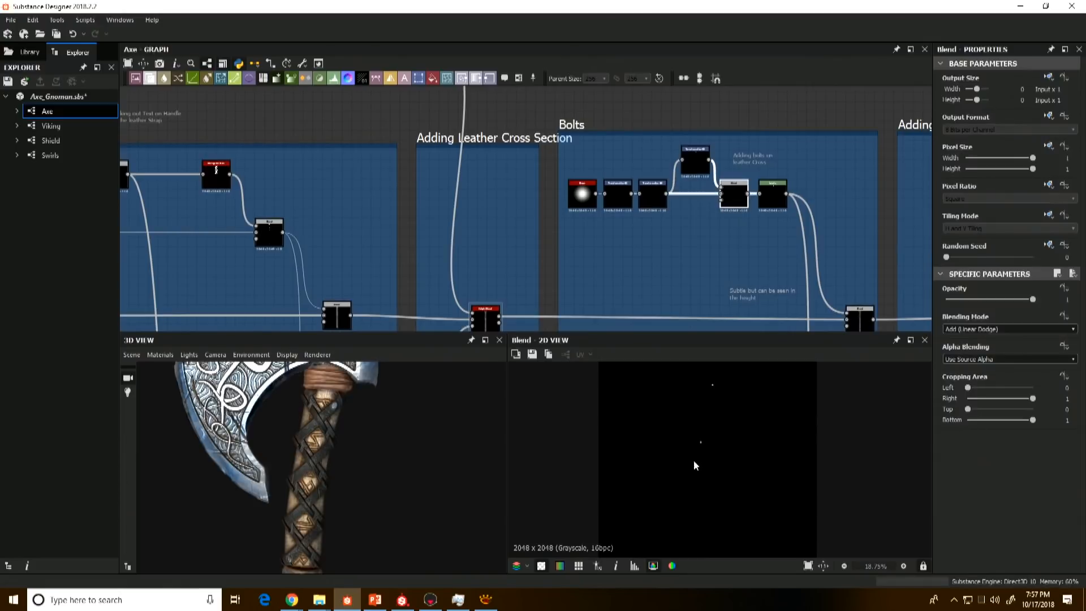
middle_click_drag(742, 263, 710, 246)
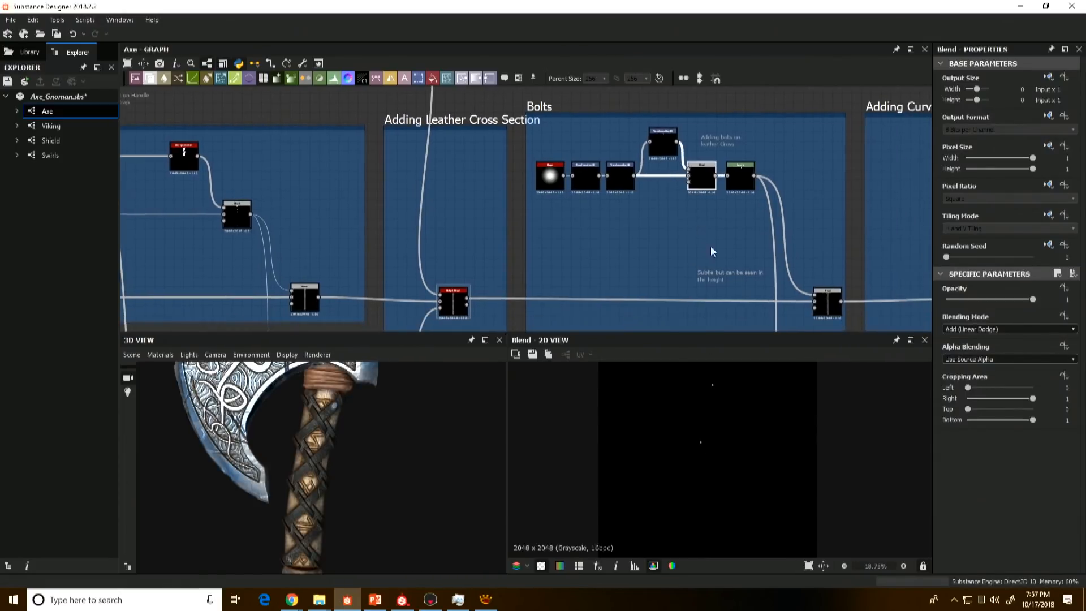
left_click(743, 180)
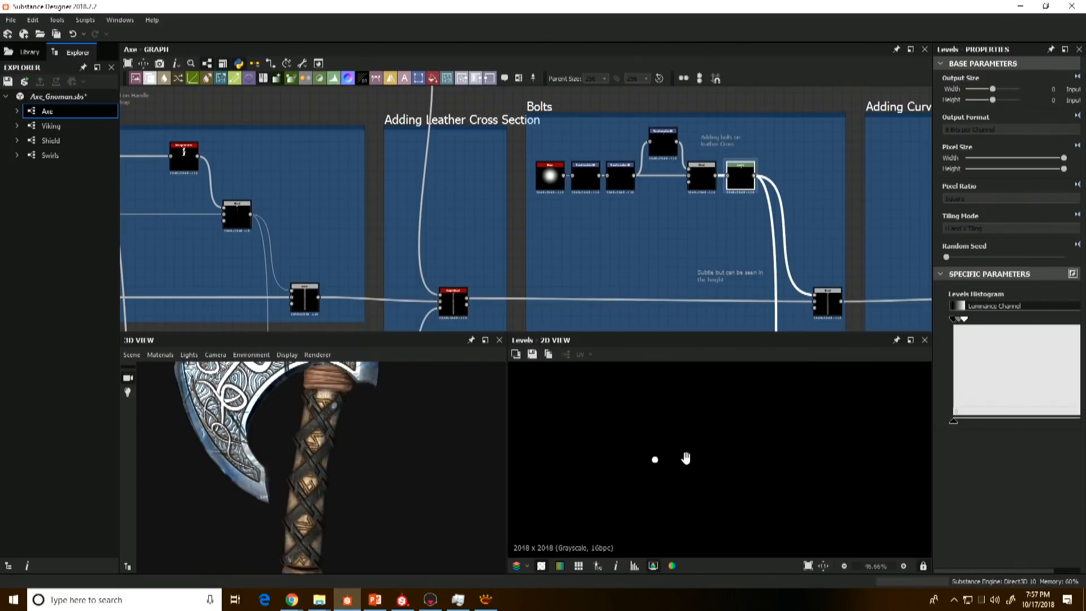
scroll(679, 463, "up", 3)
left_click(703, 171)
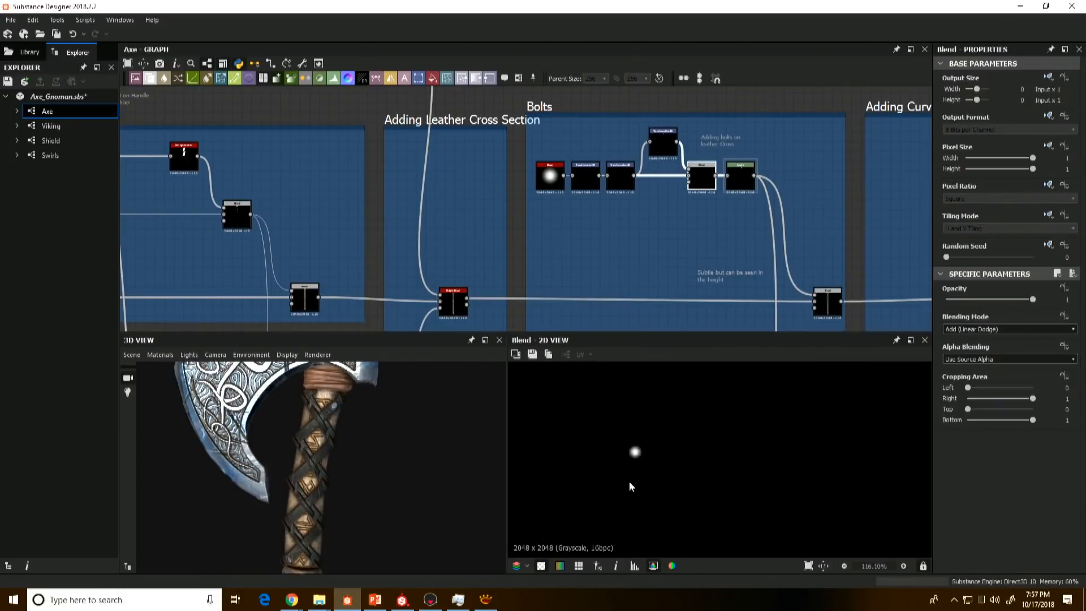
scroll(639, 441, "up", 4)
Step: Preview the Multiply Blend that merges the bolts into the handle height and inspect the ends of the crossed leather straps
middle_click_drag(709, 244, 679, 243)
double_click(801, 306)
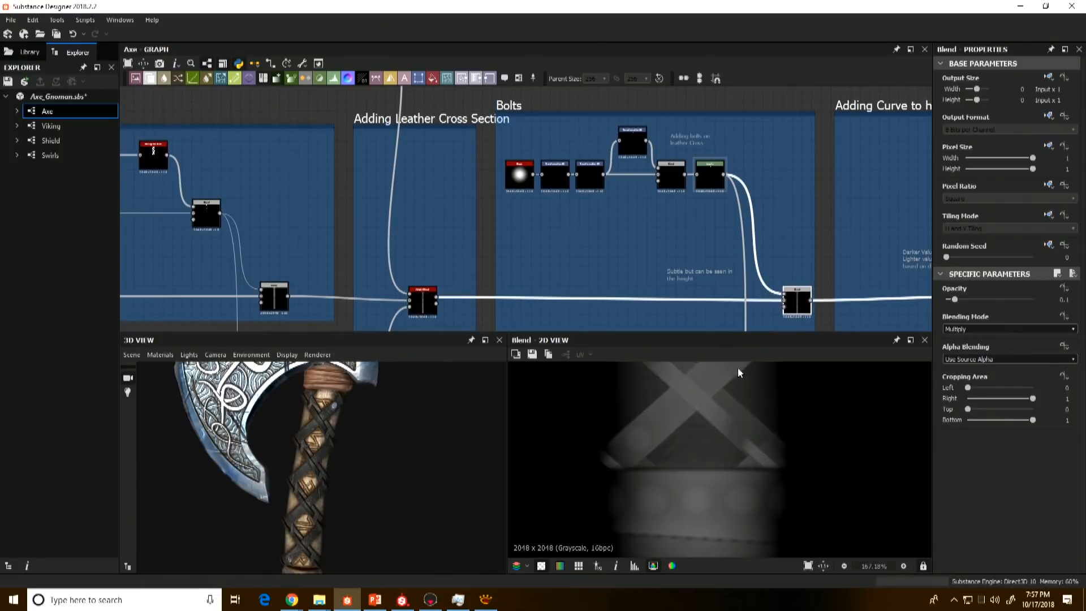
scroll(815, 297, "up", 3)
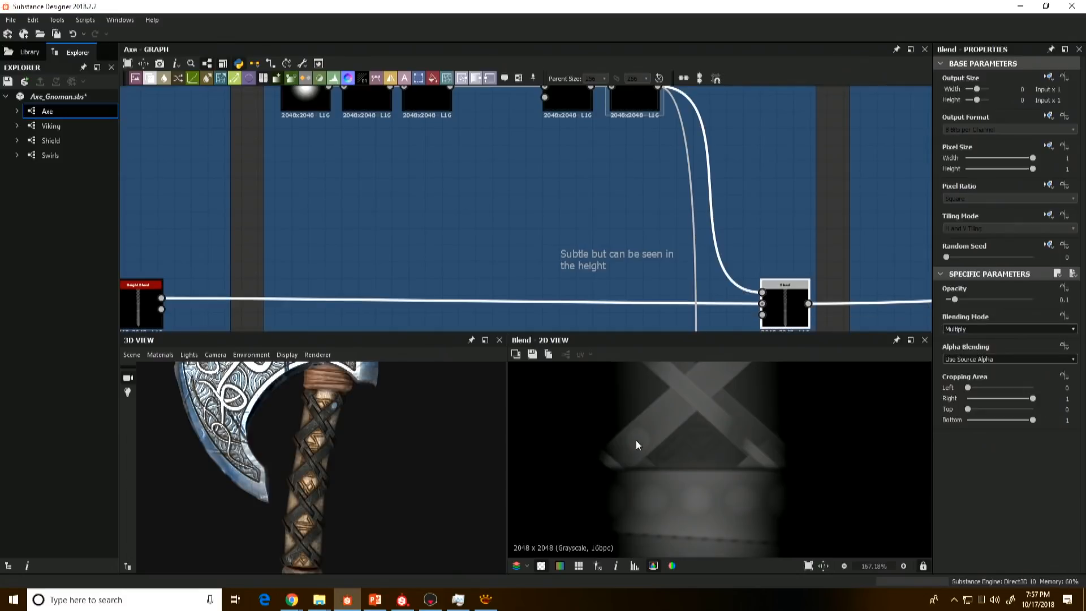
double_click(636, 113)
double_click(789, 302)
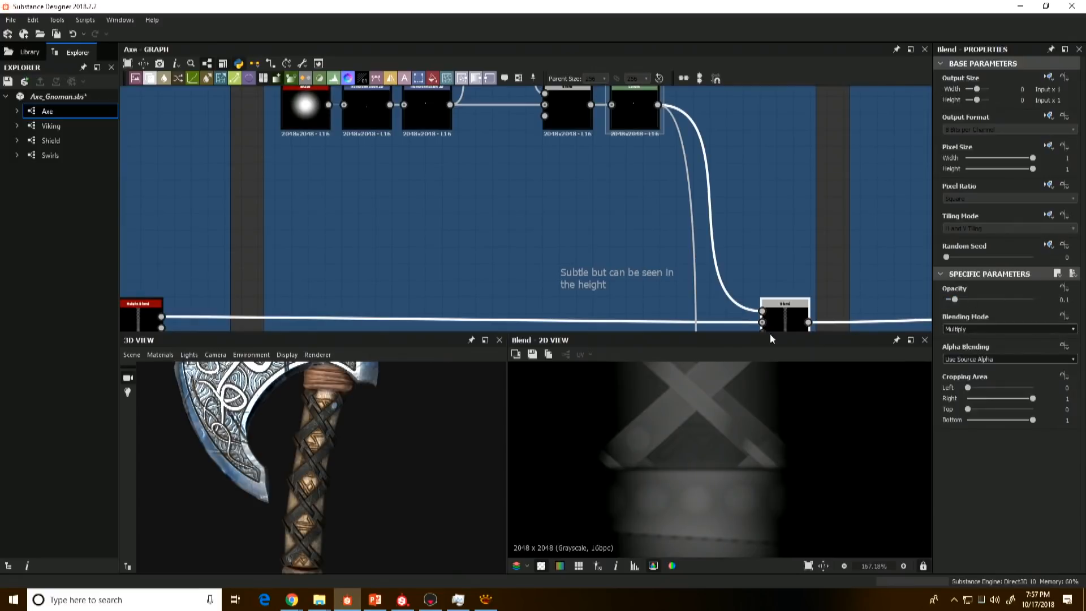
scroll(631, 432, "up", 5)
scroll(667, 448, "down", 5)
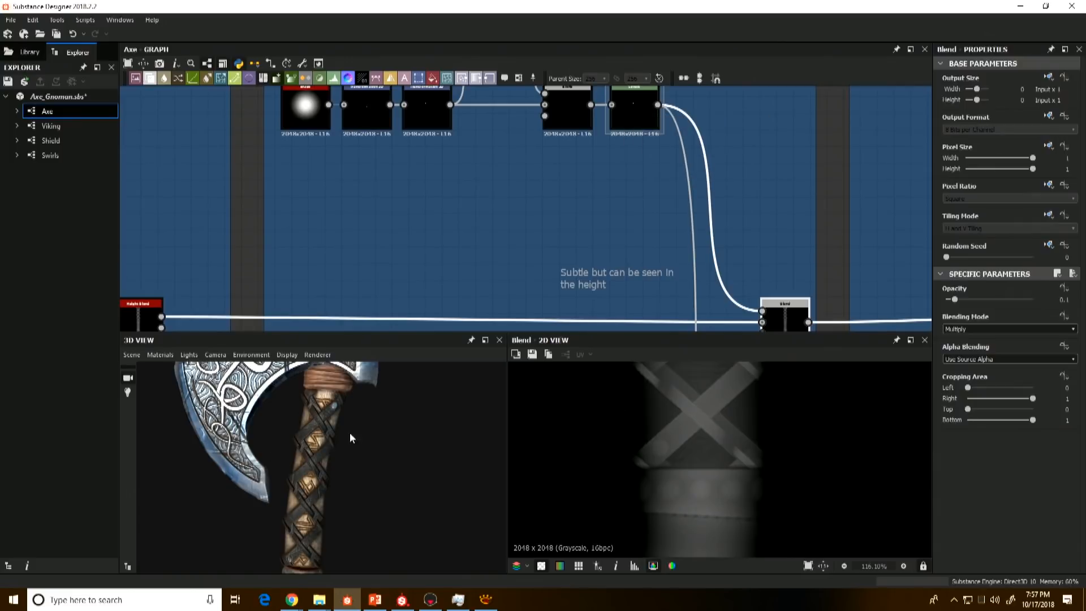
Step: Examine the bolts and crossed leather straps up close on the 3D axe handle
middle_click_drag(238, 506, 285, 402, "alt")
scroll(317, 399, "up", 3)
left_click_drag(285, 401, 419, 459, "alt")
scroll(305, 446, "up", 5)
scroll(320, 450, "down", 5)
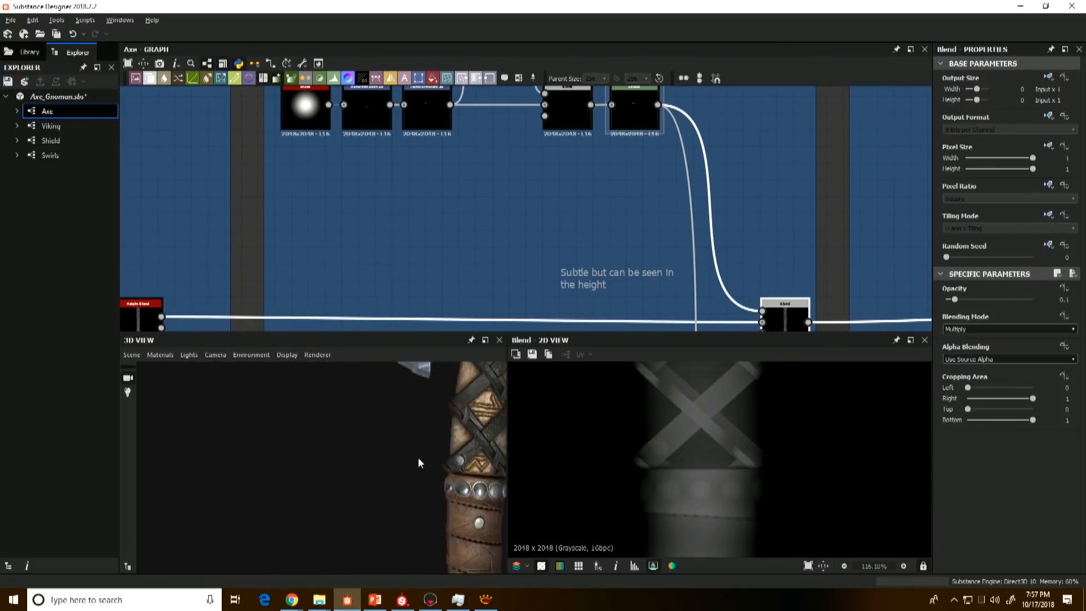
middle_click_drag(418, 459, 379, 510, "alt")
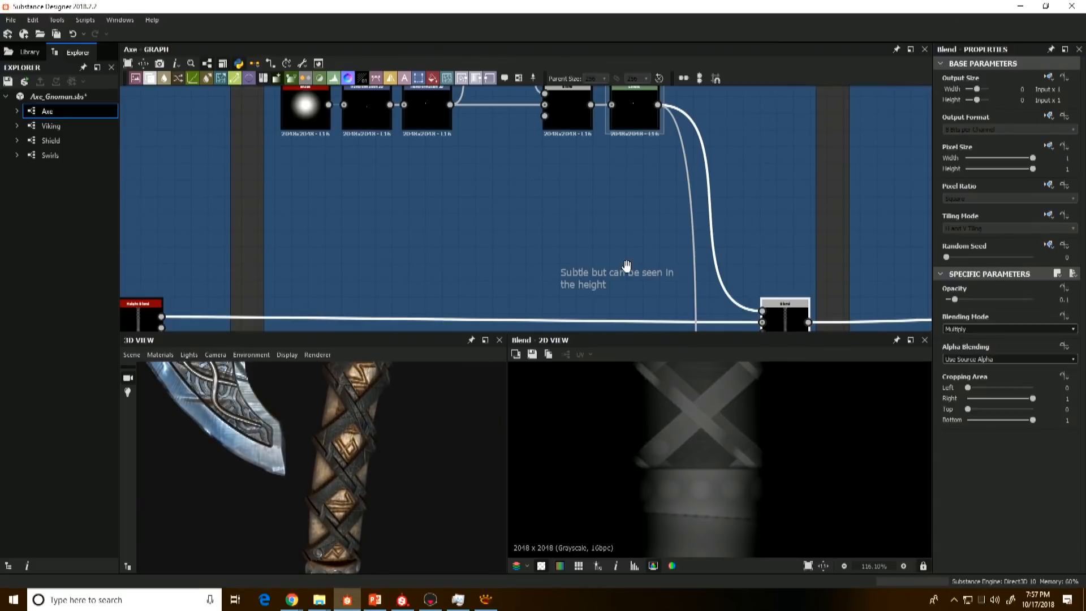
Step: Compare the straight handle from the Bolts frame's final Blend with the Directional Warp output and the curved 3D handle
scroll(627, 265, "down", 5)
middle_click_drag(678, 265, 601, 251)
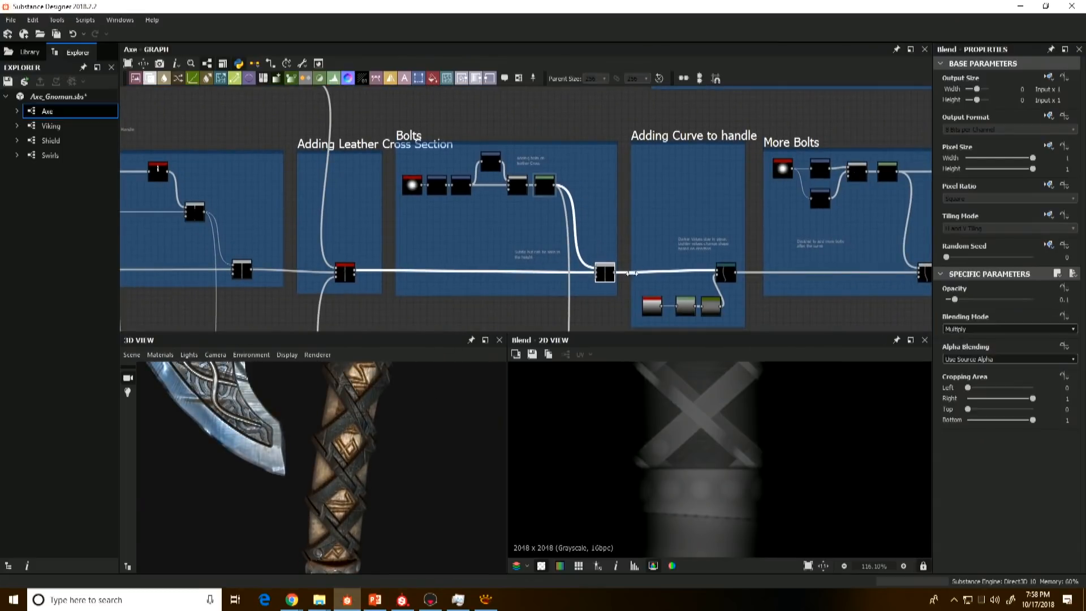
scroll(667, 496, "down", 8)
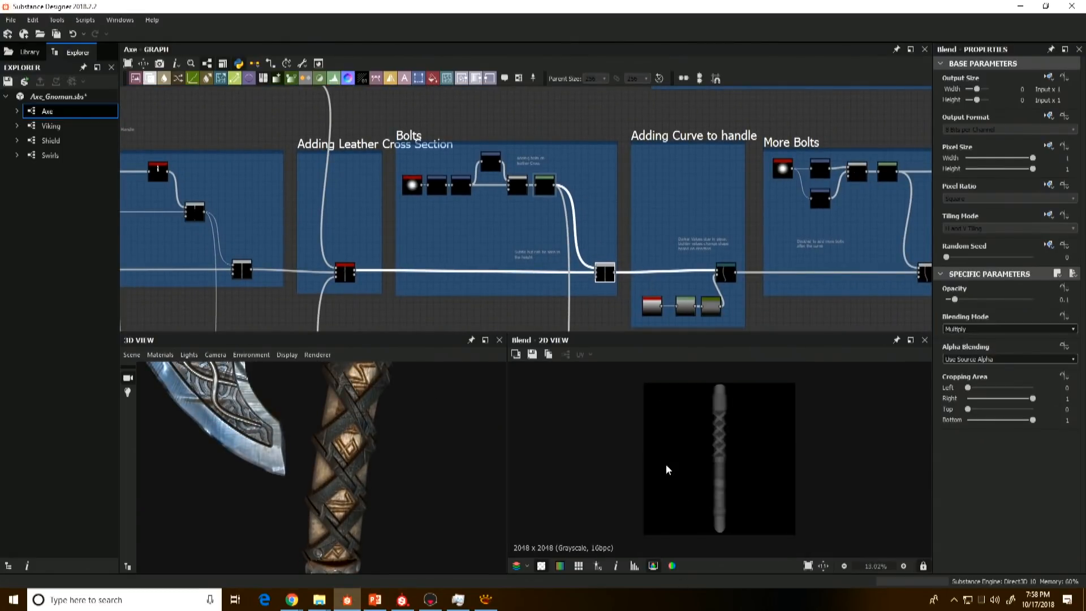
double_click(726, 276)
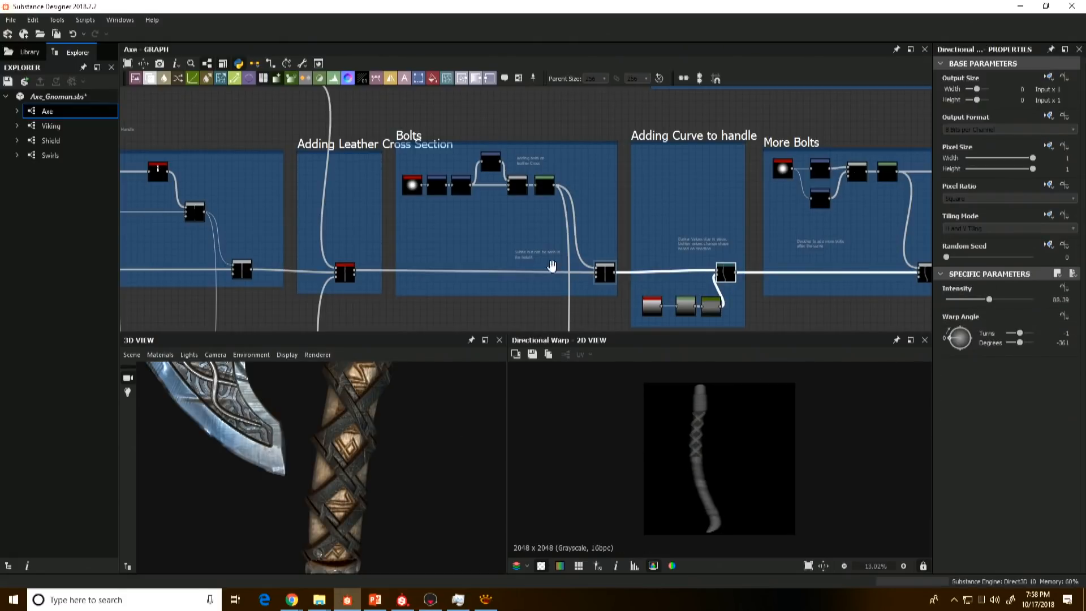
scroll(371, 483, "down", 4)
left_click_drag(371, 483, 337, 451, "alt")
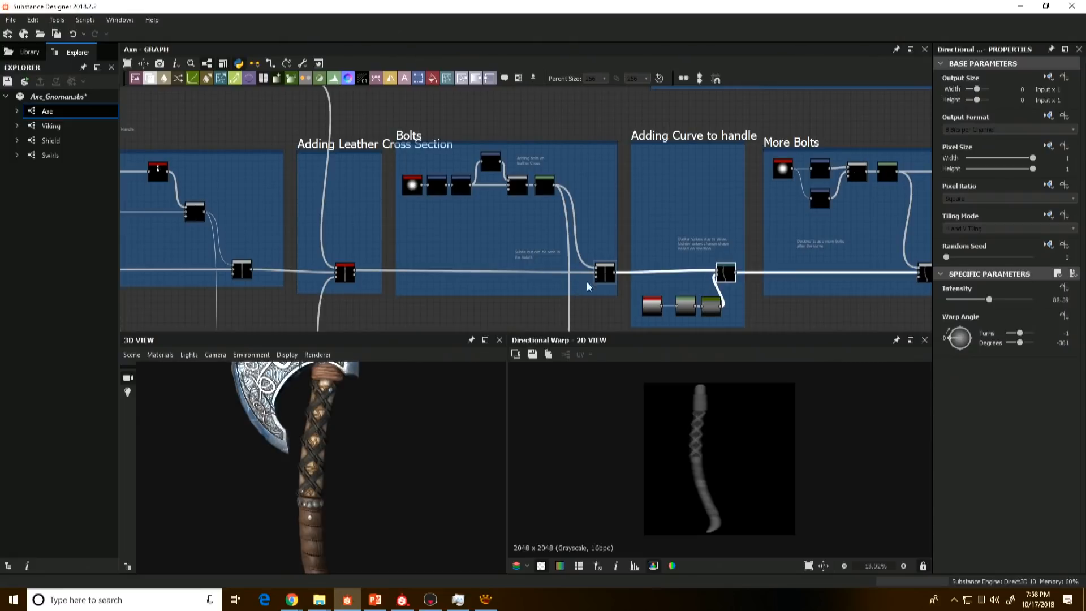
double_click(605, 274)
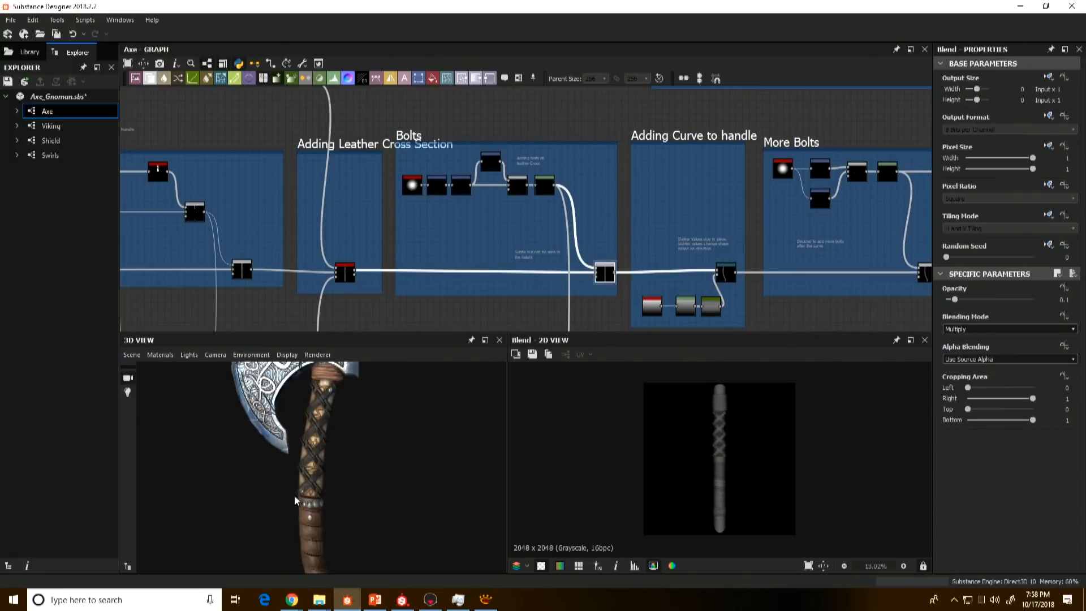
mouse_move(295, 501)
left_mouse_down("alt")
mouse_move(287, 460)
mouse_move(306, 482)
left_mouse_up("alt")
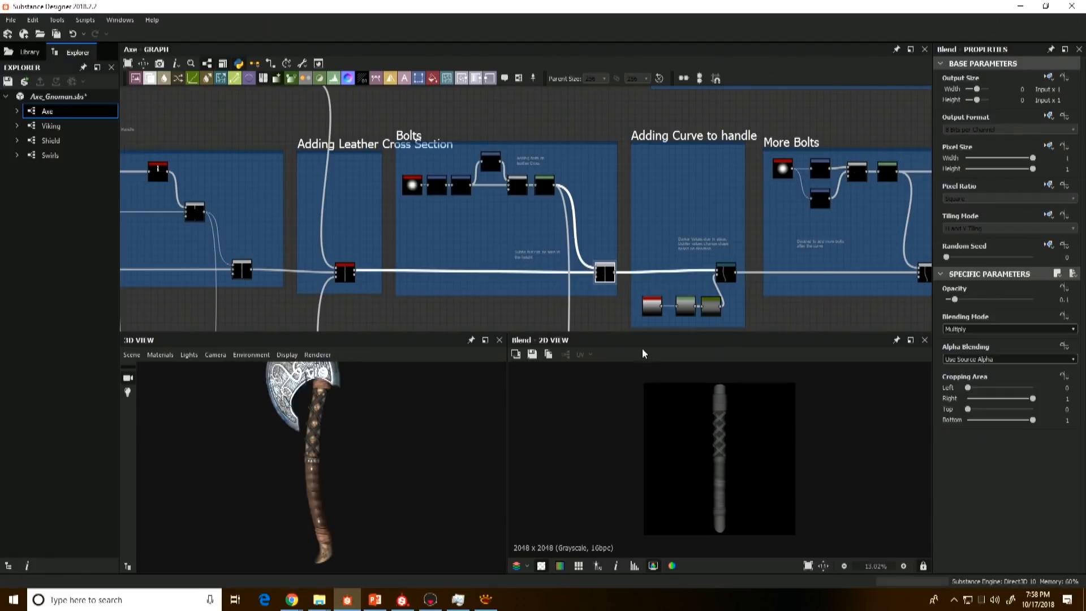
Step: Preview the linear gradient, Levels and Curve nodes that feed the Directional Warp in the Adding Curve to handle frame
scroll(650, 295, "up", 3)
middle_click_drag(608, 323, 605, 301)
double_click(604, 301)
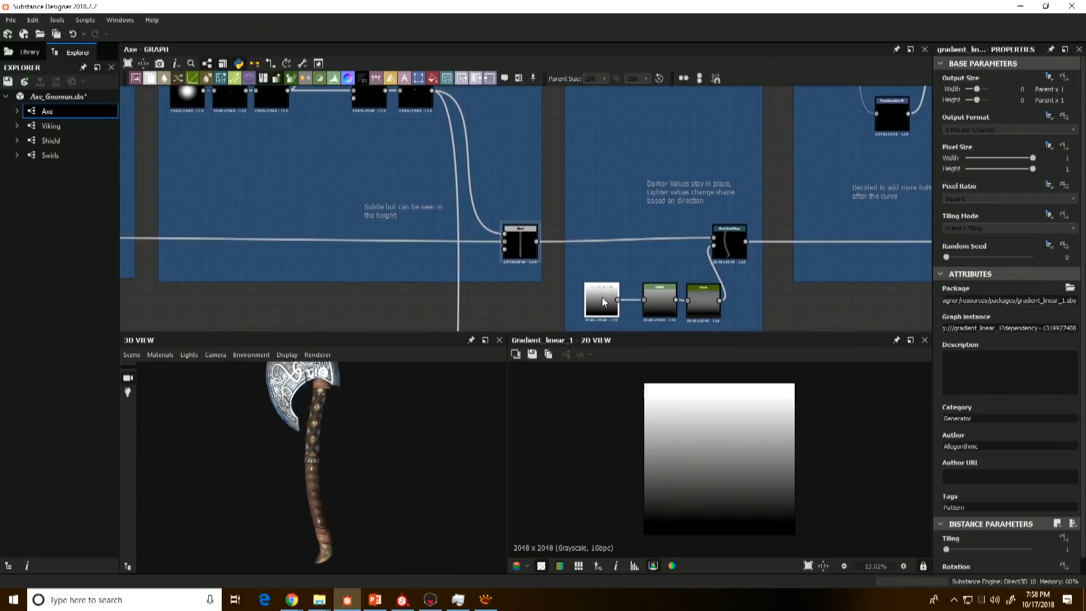
double_click(660, 309)
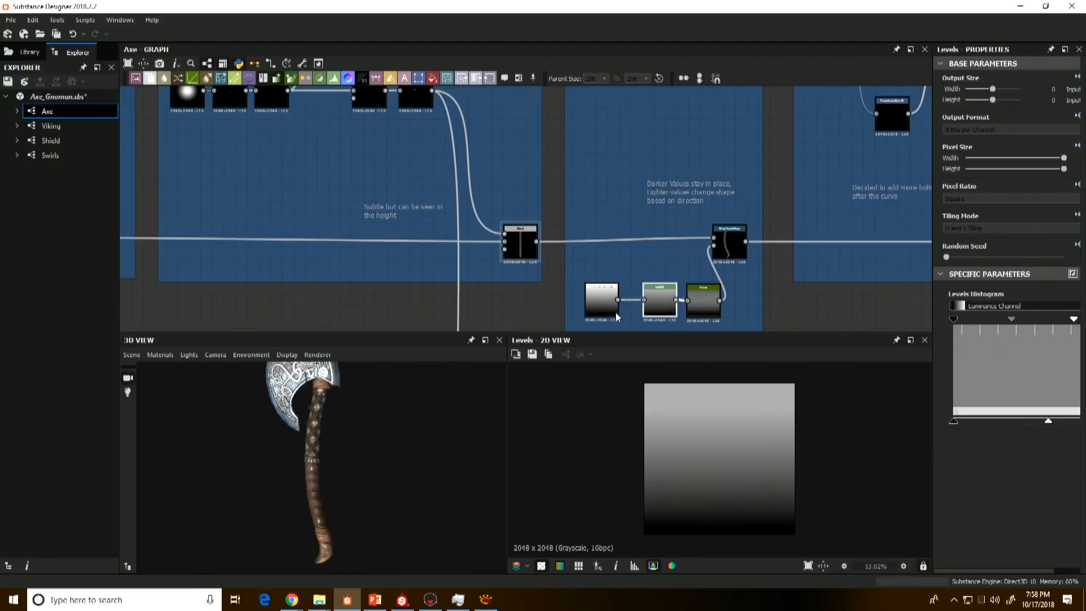
double_click(707, 307)
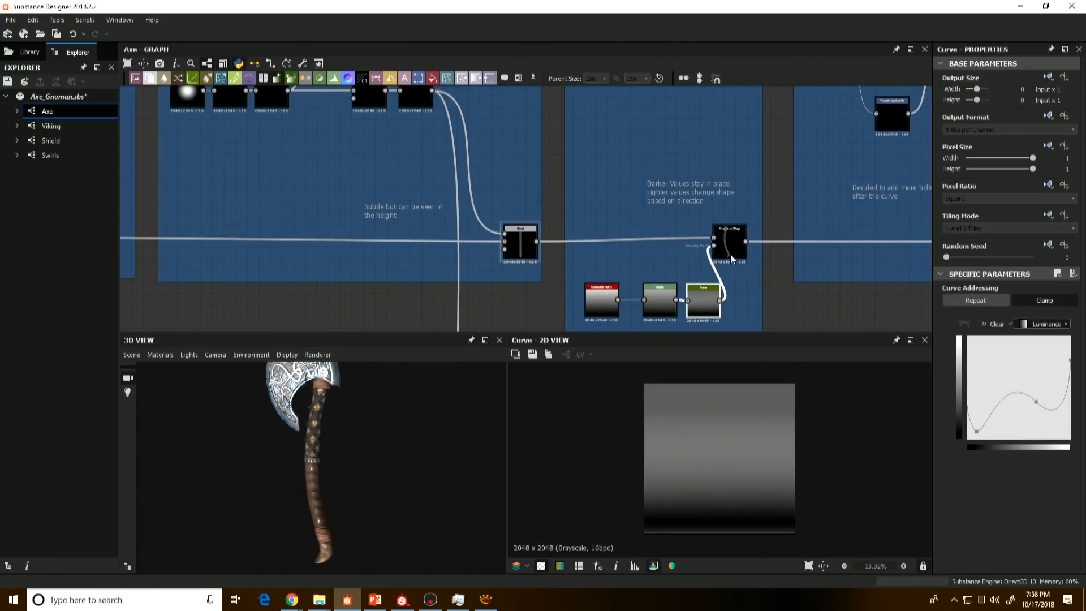
Step: Compare the Curve node's gradient with the Directional Warp result to examine how grey values bend the handle
left_click(731, 253)
left_click(702, 298)
left_click(727, 251)
left_click(703, 301)
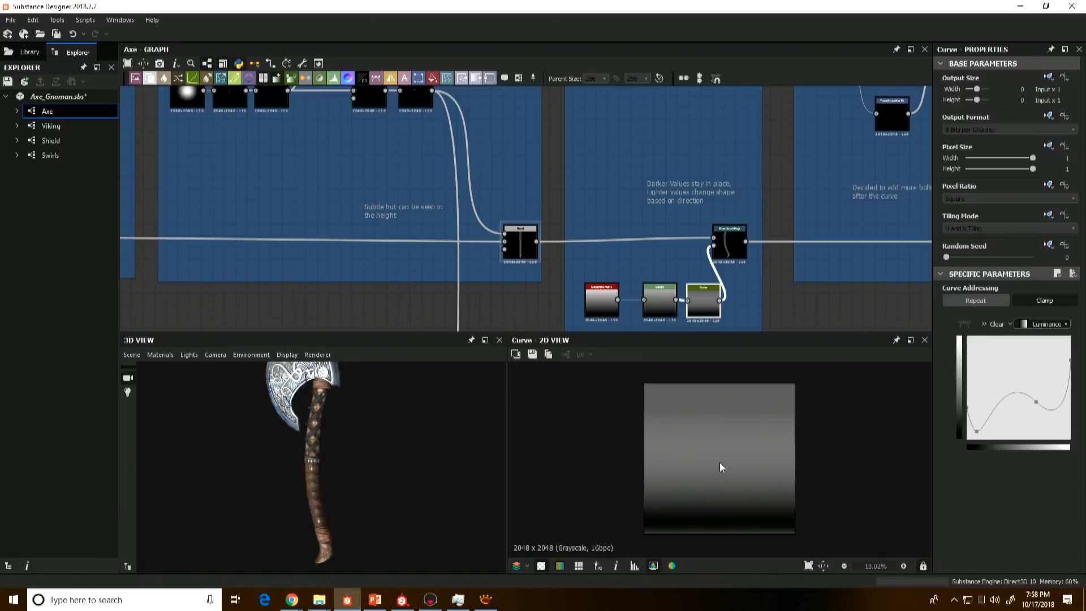
Step: Alternate between the straight handle Blend, the Curve gradient and the Directional Warp output to examine which parts of the handle shift
left_click(725, 243)
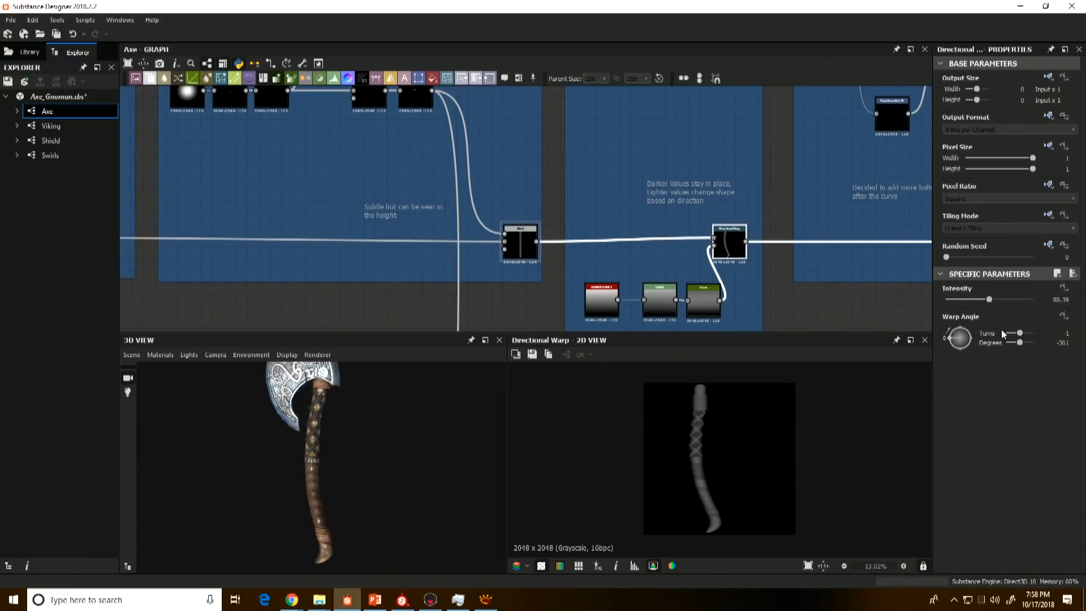
left_click(712, 305)
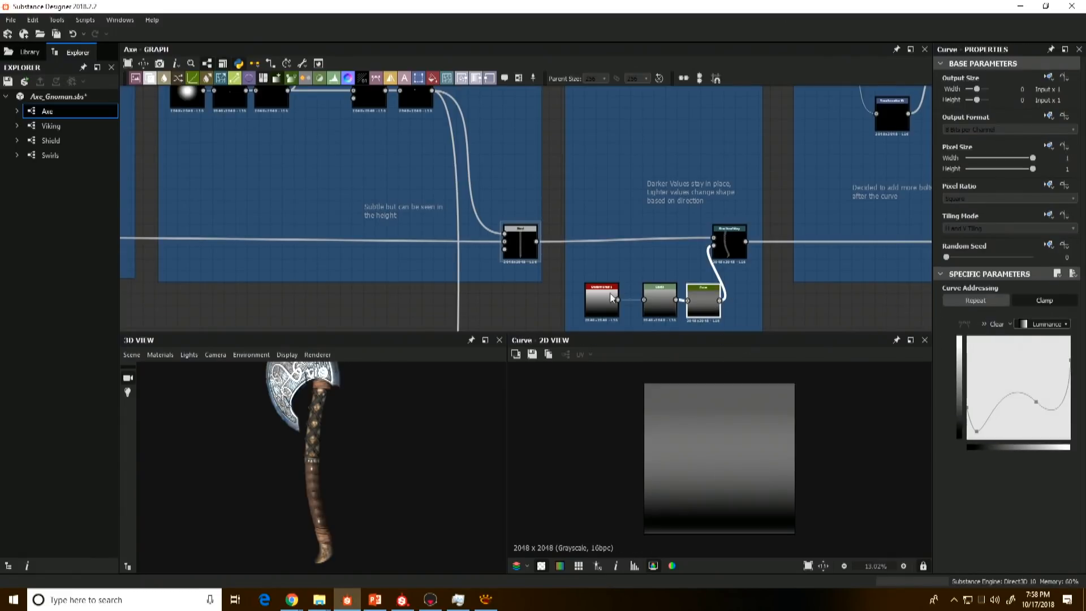
left_click(520, 242)
left_click(729, 244)
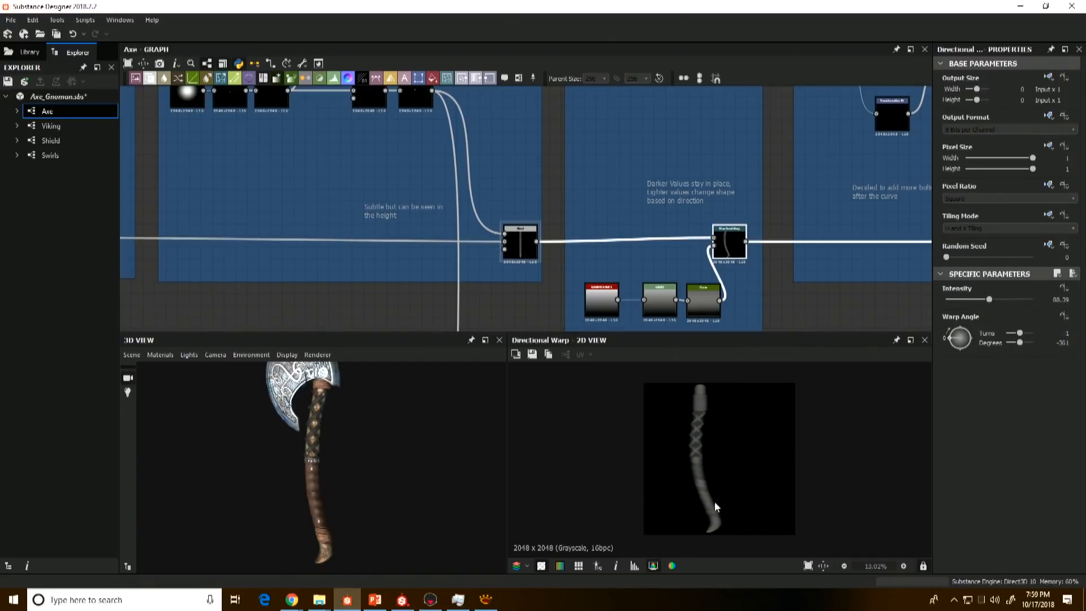
left_click(702, 299)
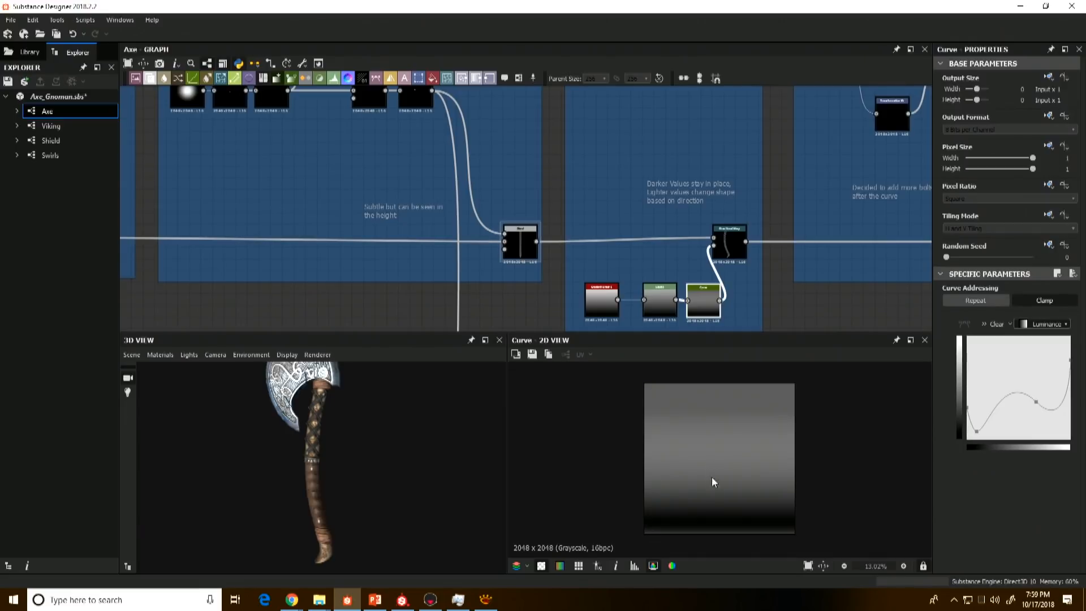
left_click(727, 250)
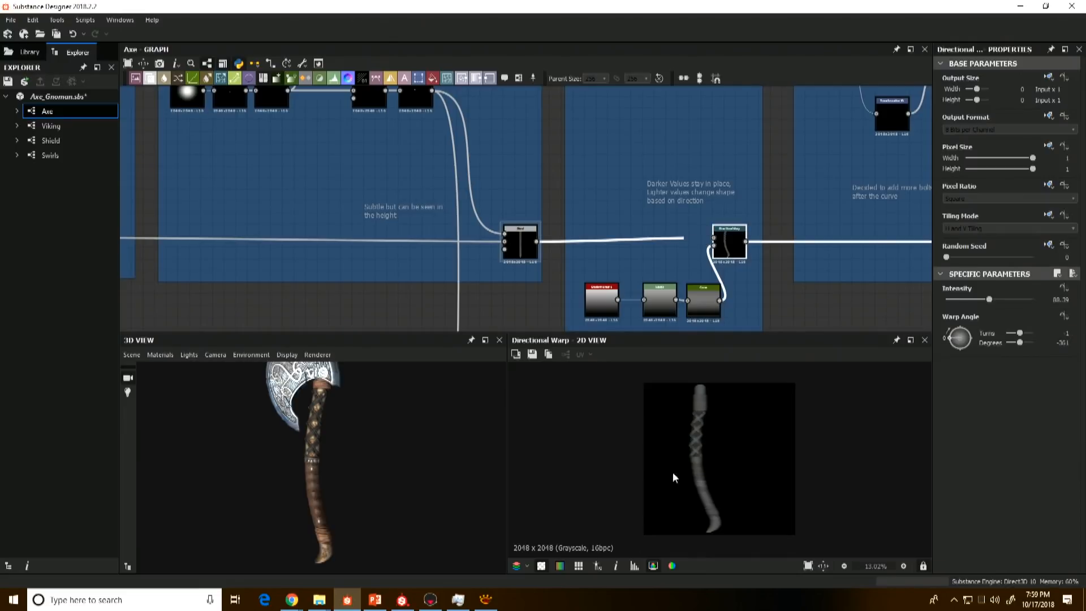
Step: Preview the final Blend in the More Bolts frame and compare it with the Directional Warp output and the 3D handle
middle_click_drag(734, 253, 581, 245)
scroll(769, 271, "down", 4)
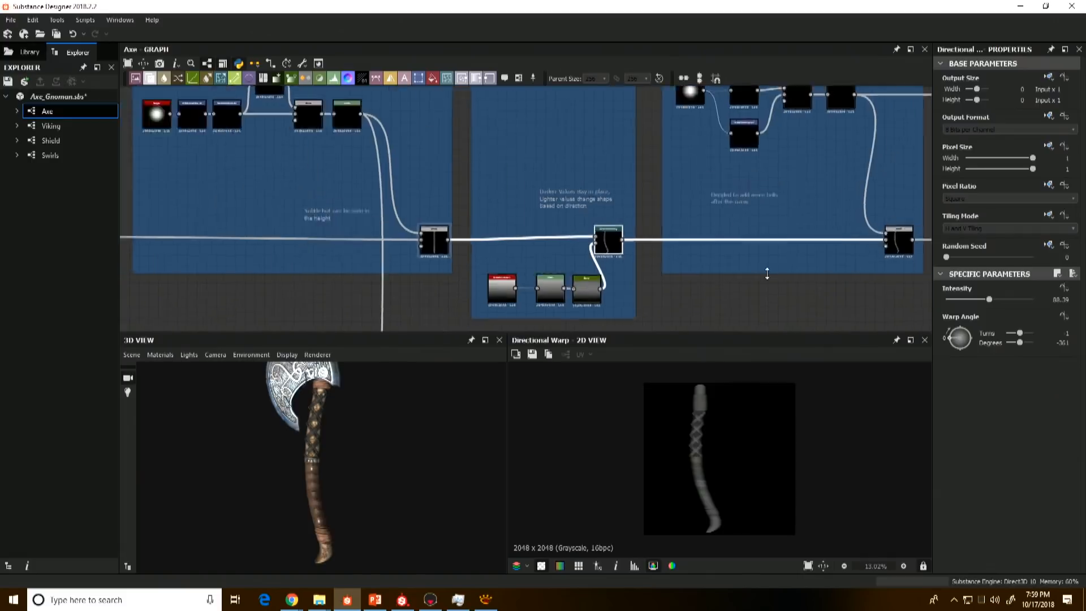
scroll(741, 277, "up", 4)
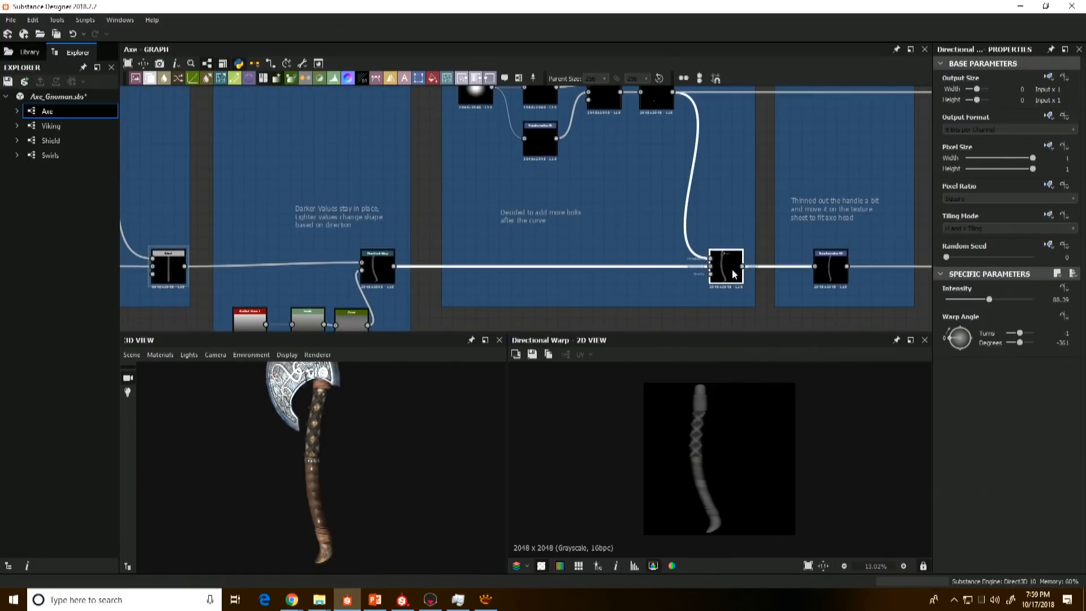
left_click(724, 269)
scroll(582, 159, "down", 3)
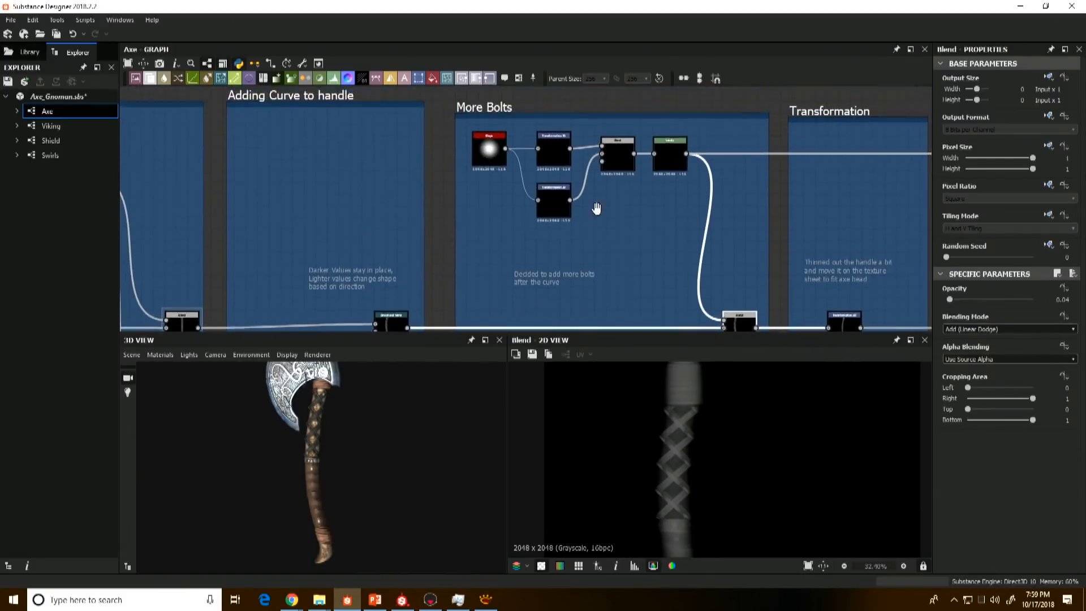
scroll(594, 206, "up", 3)
scroll(264, 467, "up", 5)
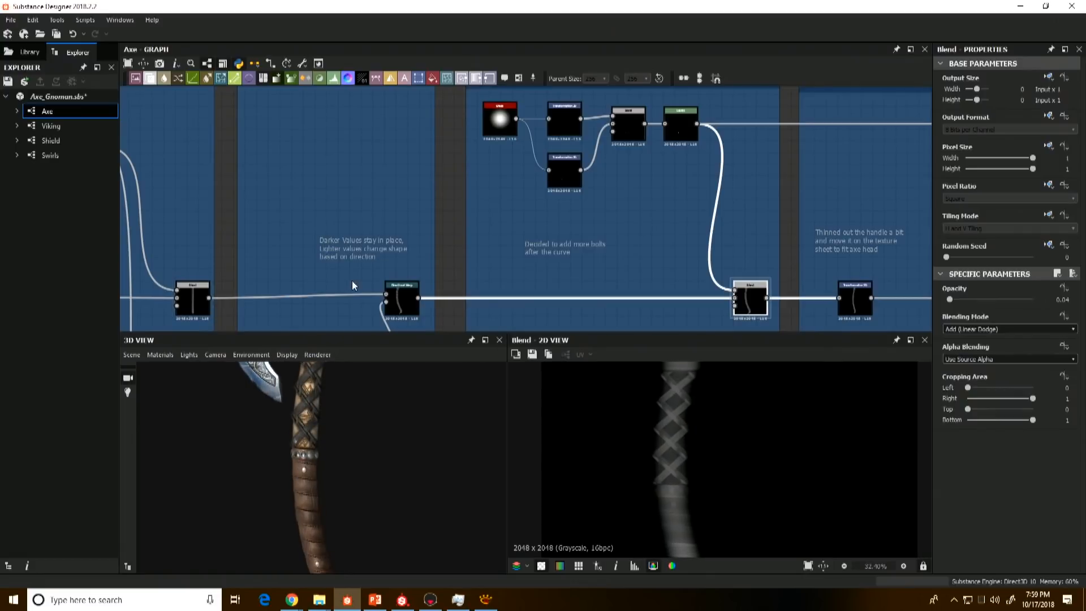
left_click(395, 293)
left_click(751, 300)
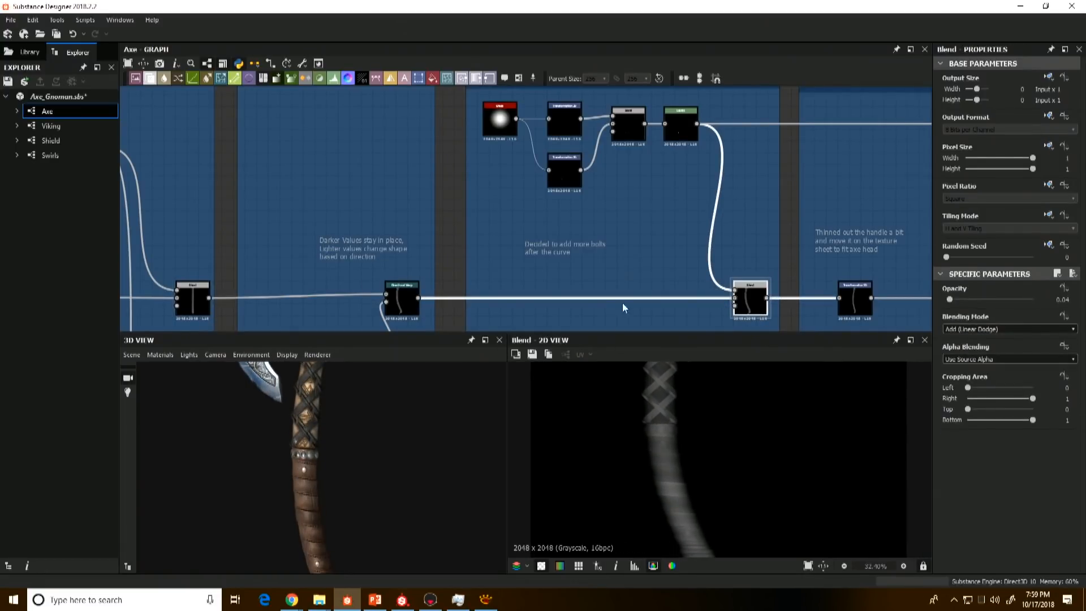
Step: Preview the Shape node that starts the More Bolts frame and compare its node chain with the earlier Bolts frame
scroll(590, 162, "down", 2)
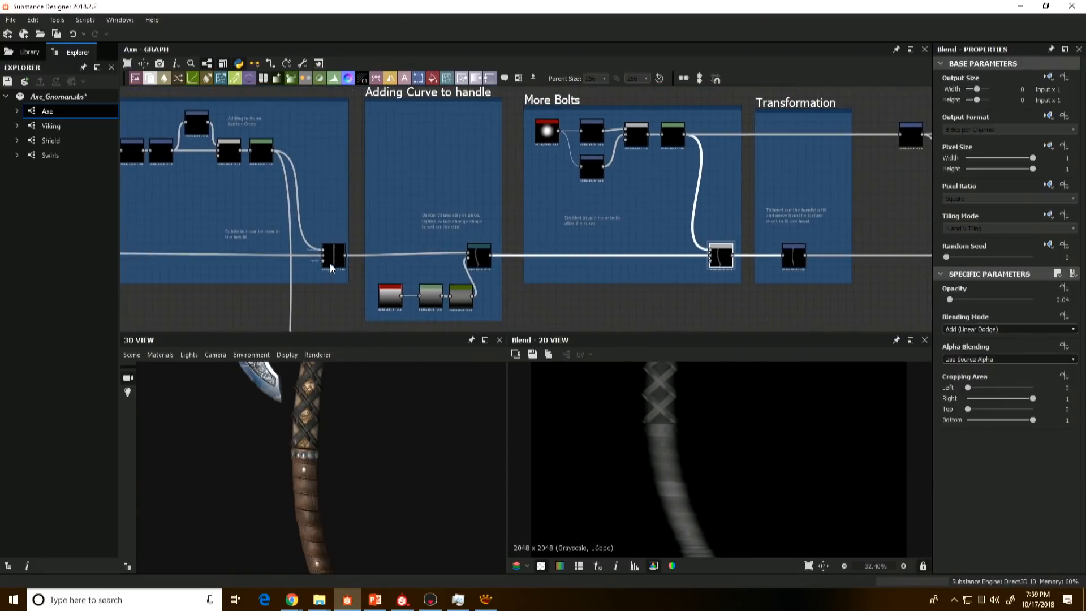
middle_click_drag(434, 261, 468, 263)
middle_click_drag(652, 248, 554, 248)
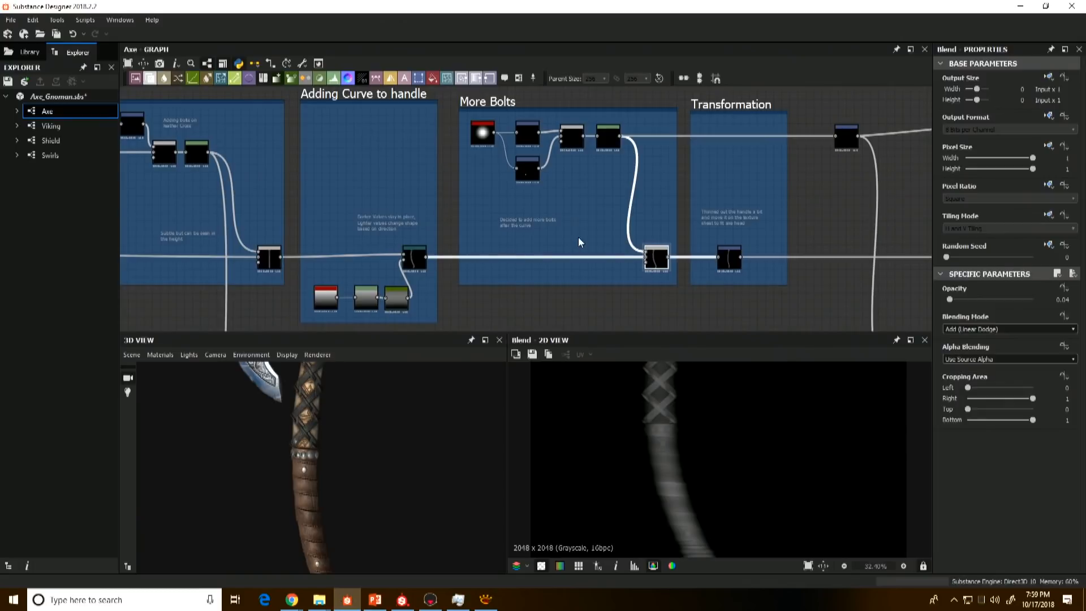
left_click(482, 133)
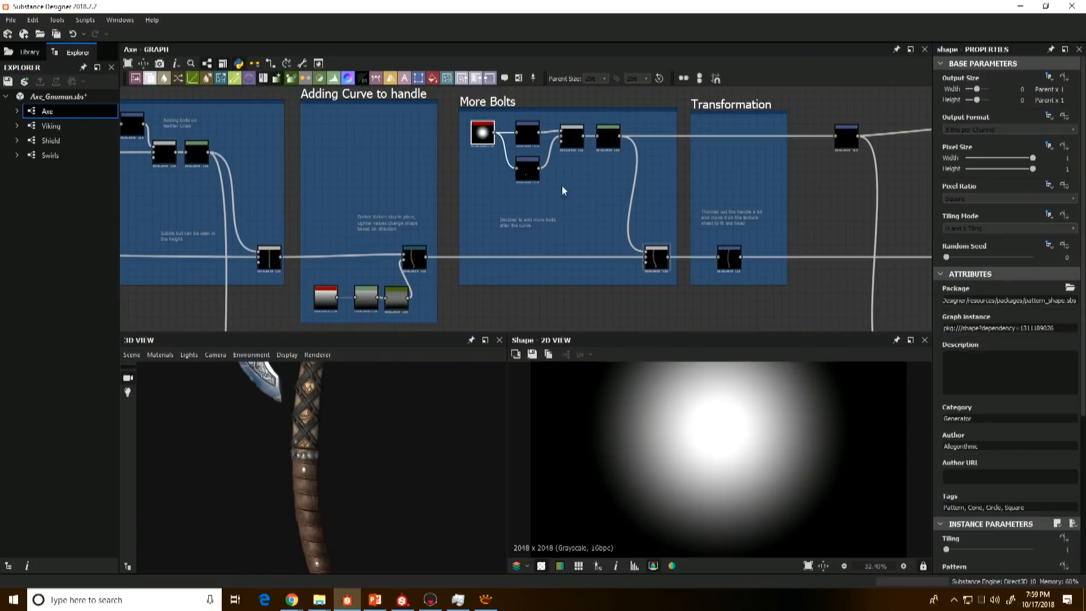
scroll(299, 164, "down", 1)
middle_click_drag(301, 165, 459, 189)
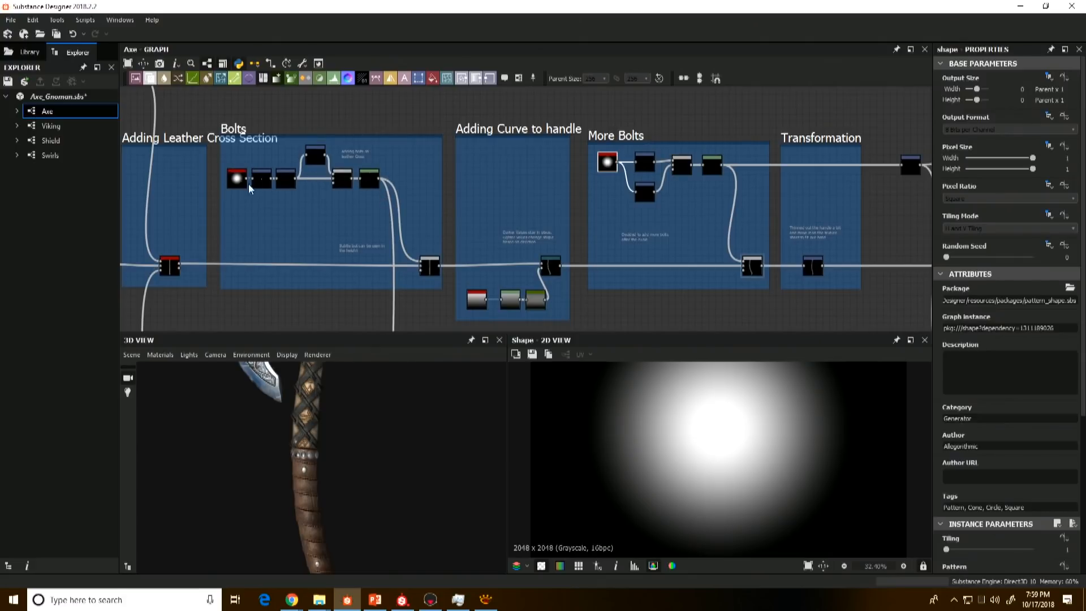
double_click(606, 165)
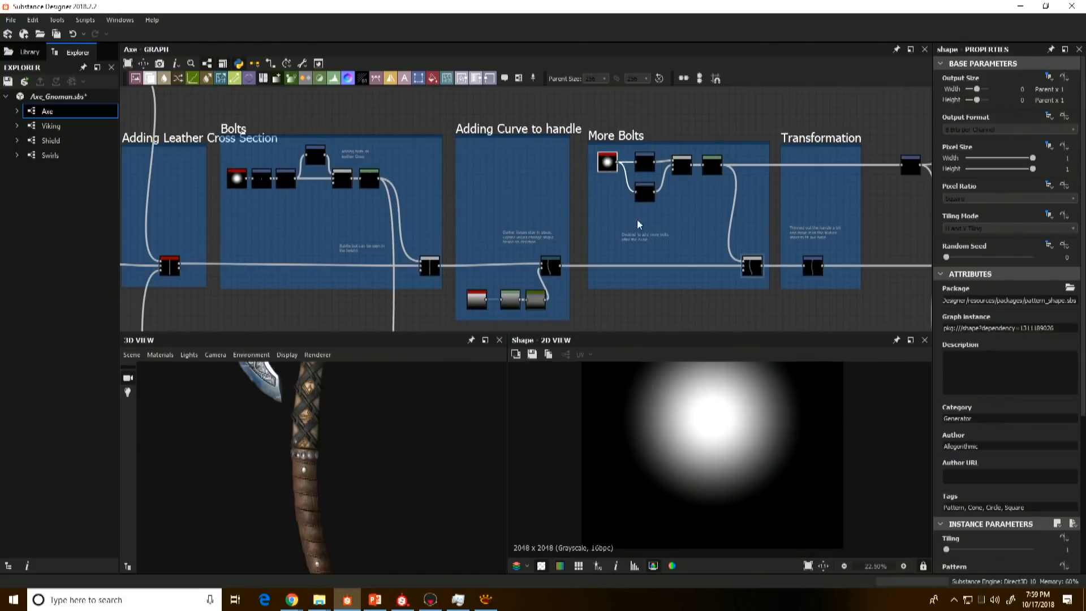
Step: Preview the two Transformation 2D nodes, the Blend that combines them and the Levels node in the More Bolts frame
left_click(642, 163)
double_click(640, 163)
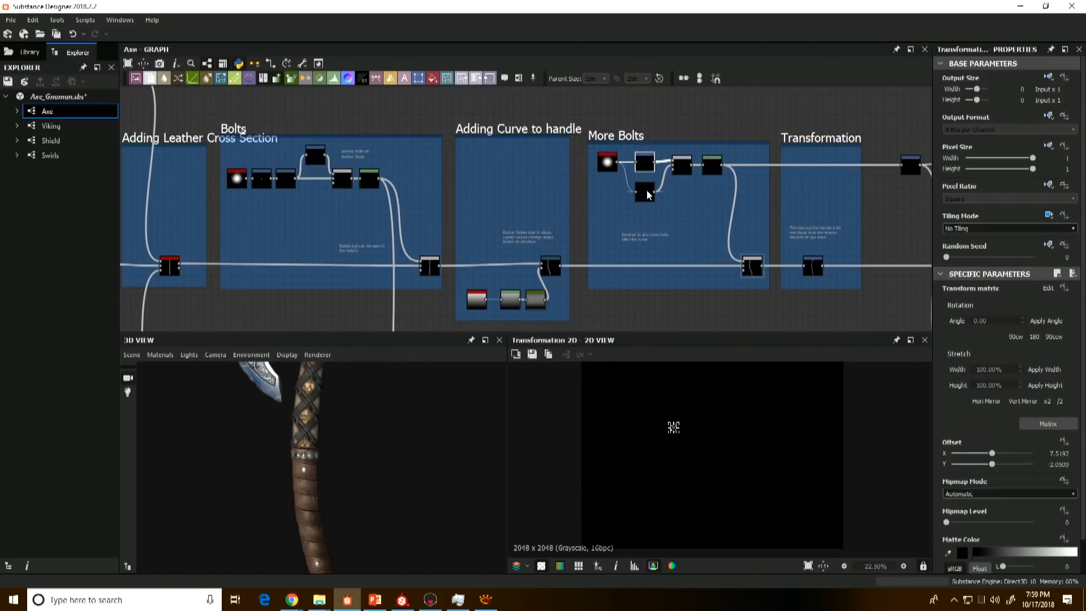
left_click(647, 192)
double_click(678, 167)
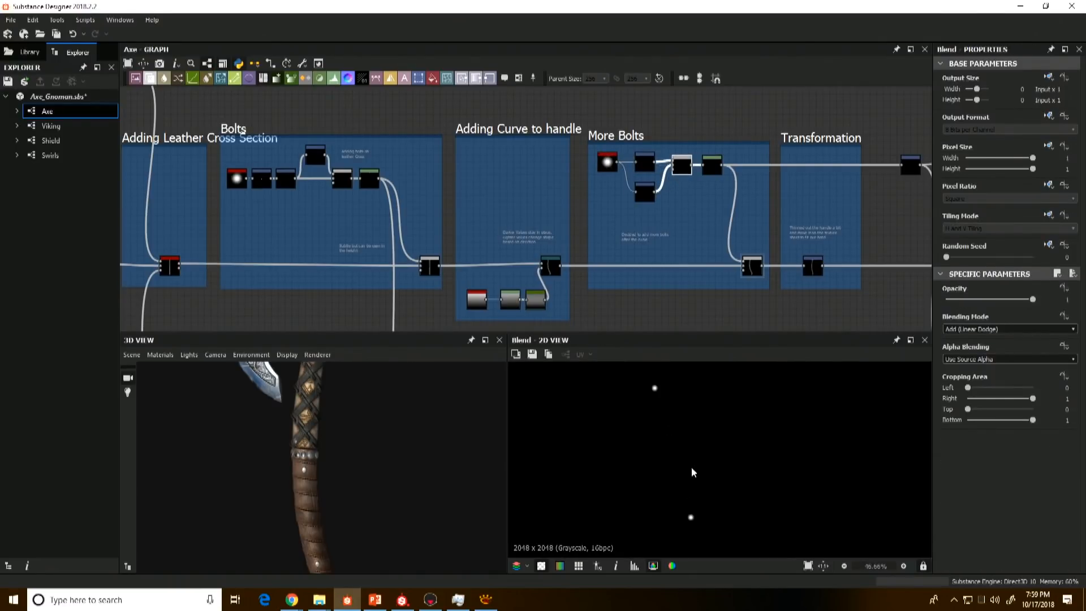
double_click(712, 165)
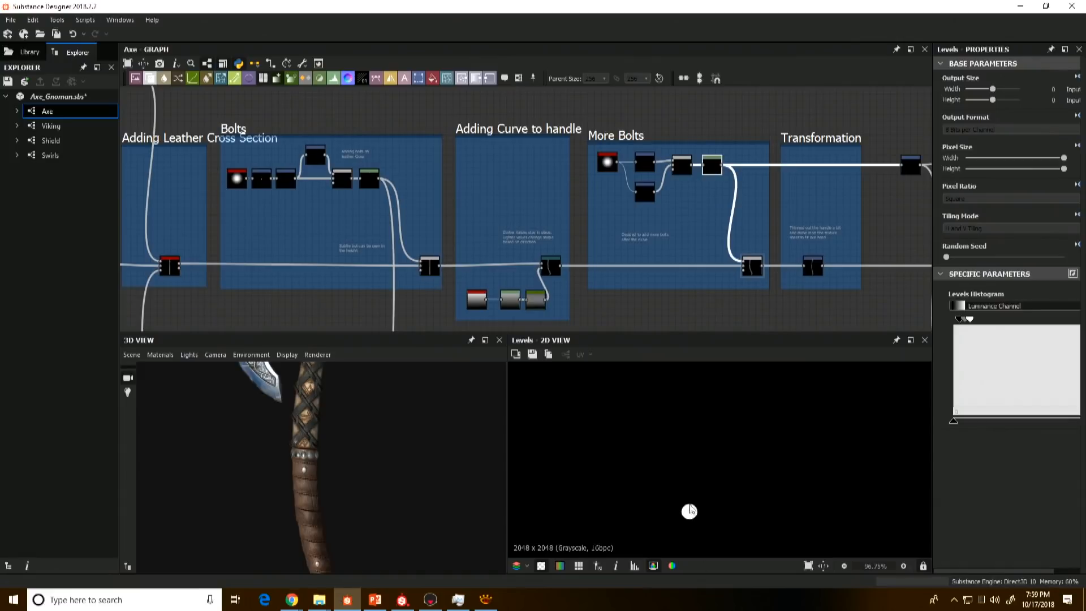
Step: Examine the added bolts in the More Bolts frame's final Blend and up close on the 3D handle
double_click(754, 265)
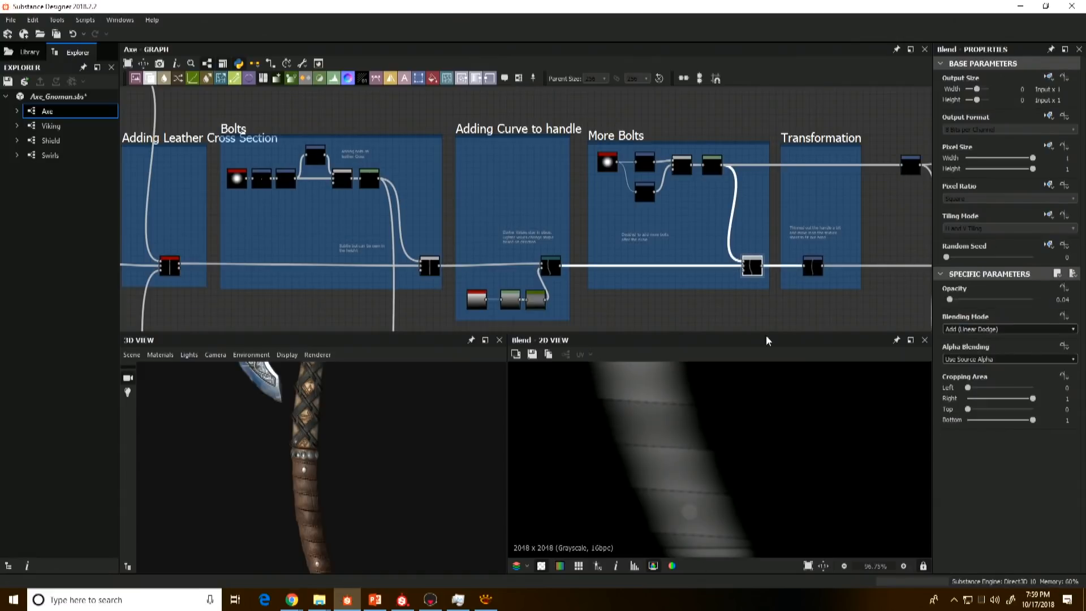
scroll(758, 266, "up", 5)
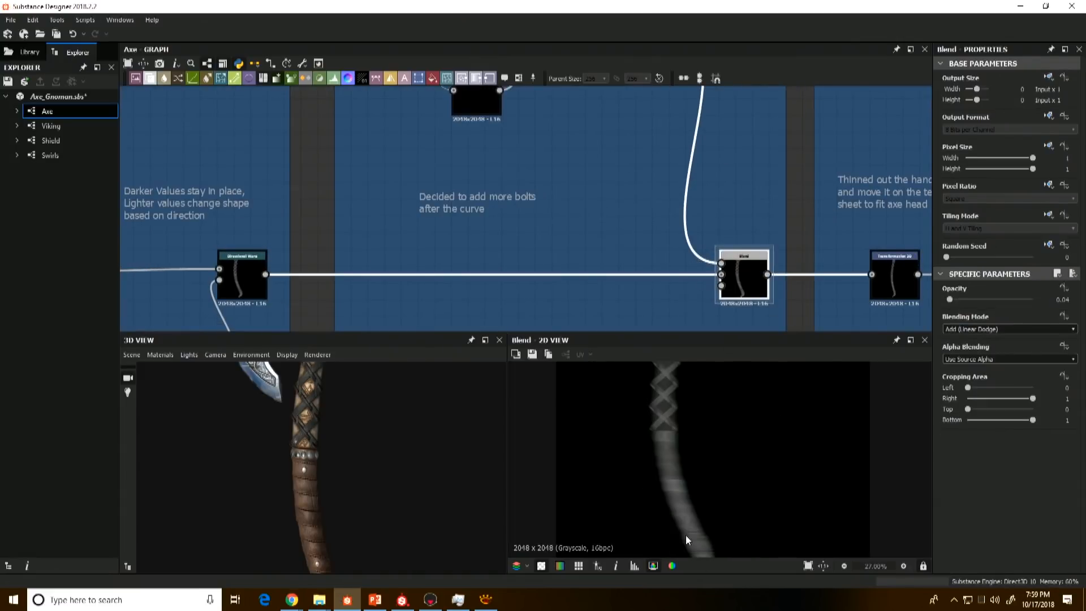
left_click_drag(385, 469, 326, 478)
Step: Compare the Transformation frame's Transformation 2D output with the preceding Blend to examine how the handle is thinned and repositioned
middle_click_drag(862, 196, 564, 236)
scroll(571, 237, "down", 5)
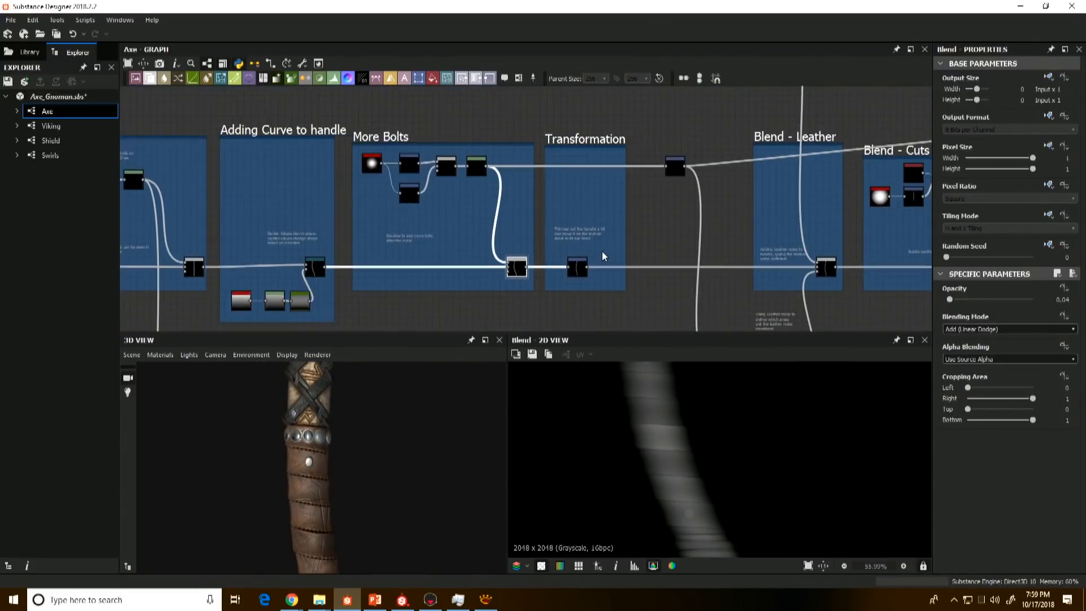
scroll(602, 250, "up", 3)
double_click(558, 283)
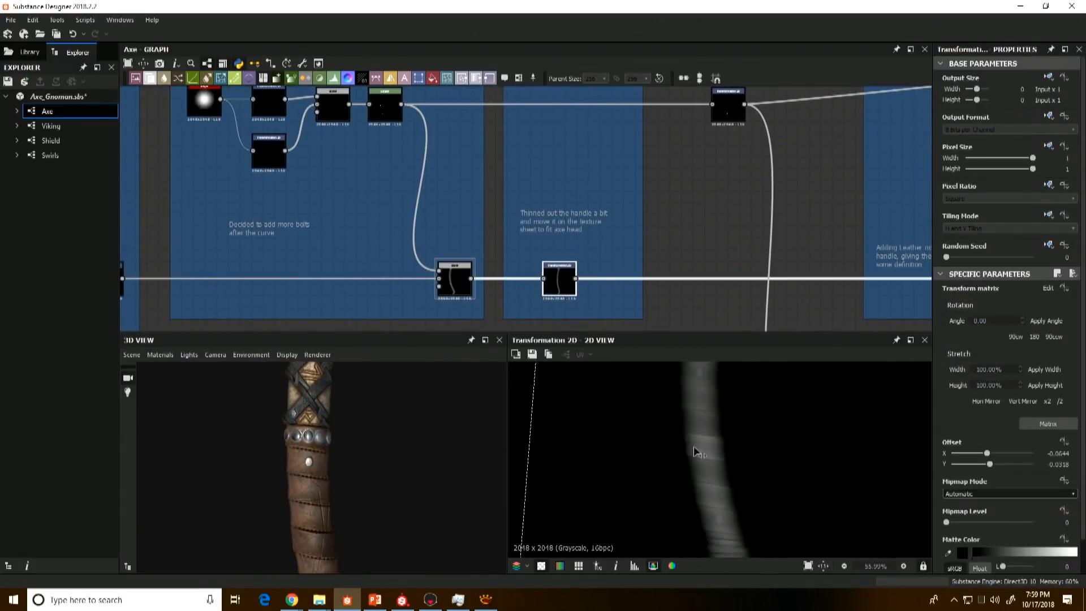
double_click(459, 276)
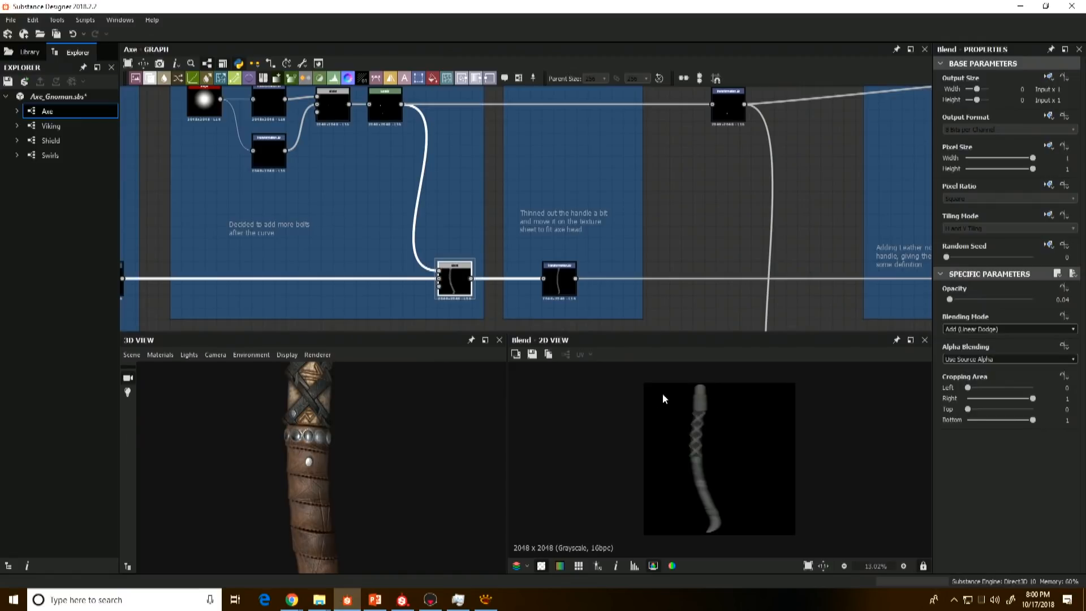
double_click(561, 279)
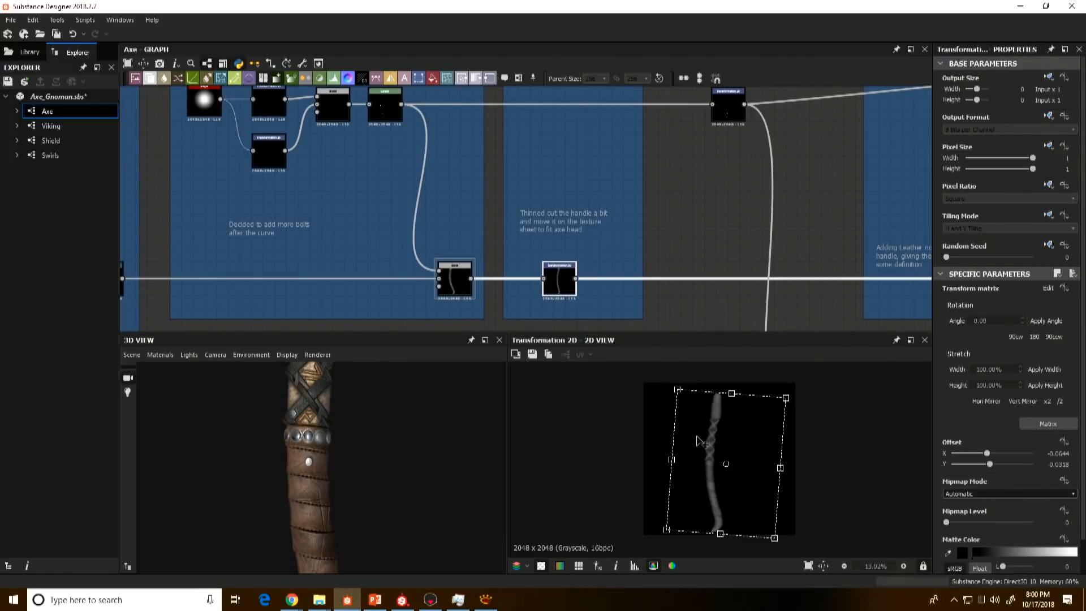
double_click(448, 291)
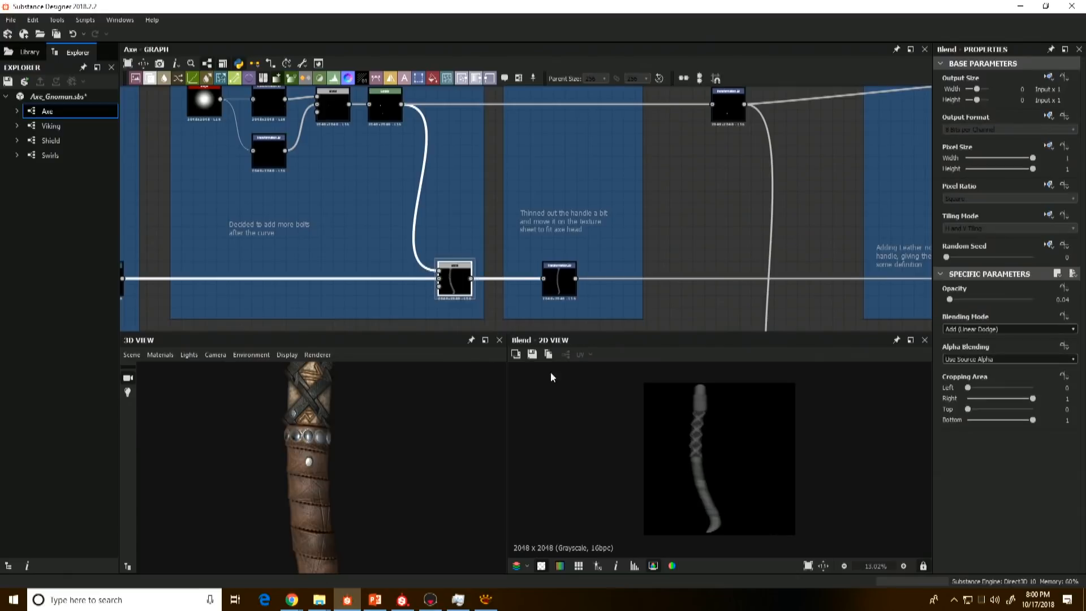
scroll(706, 458, "up", 5)
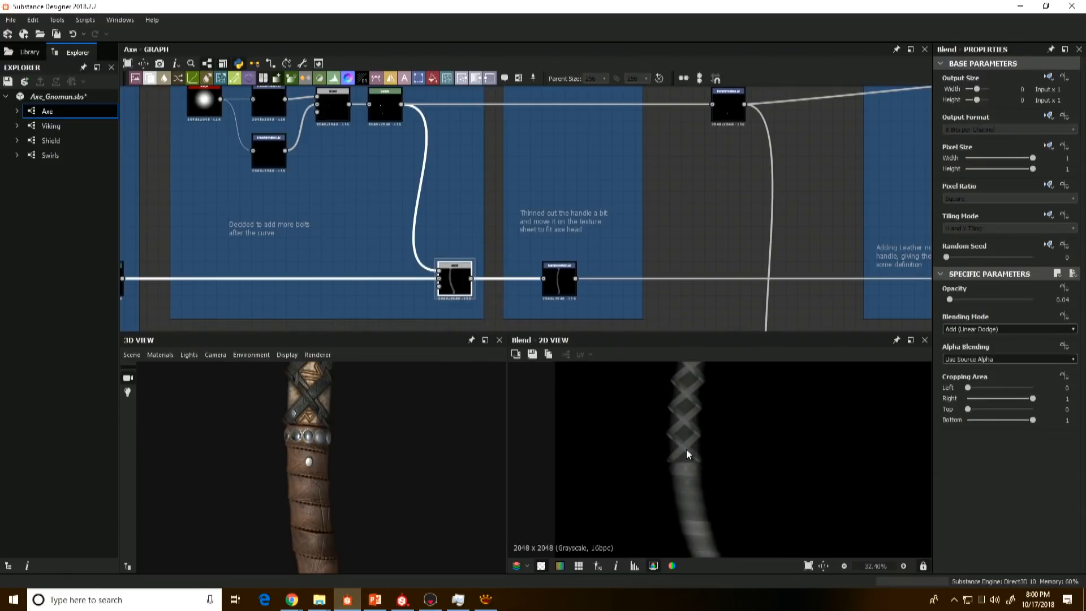
double_click(563, 284)
scroll(719, 463, "down", 3)
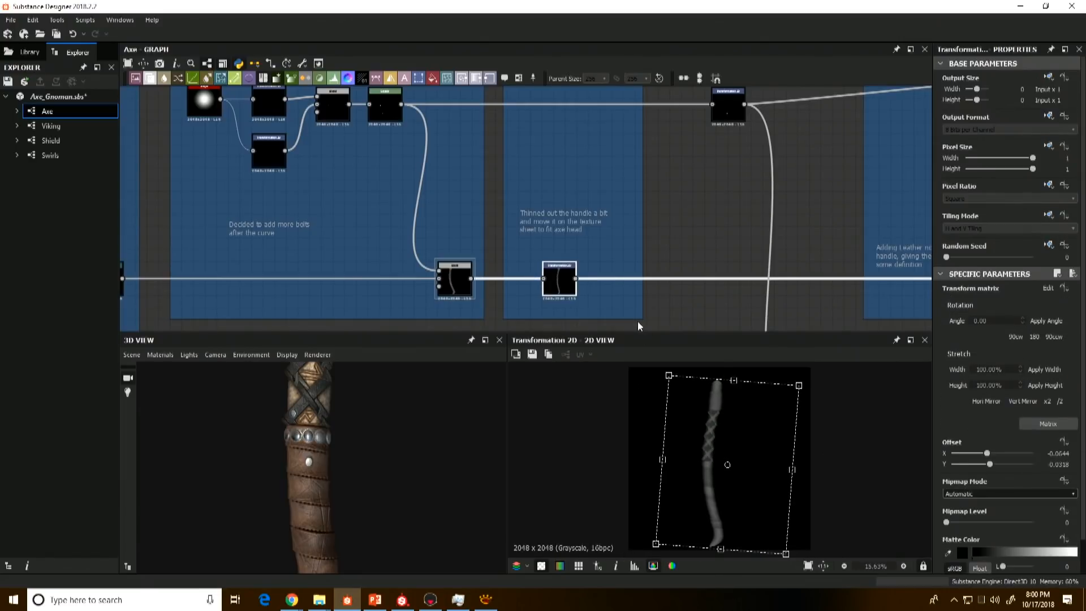
Step: Preview the Blend node in the Blend - Leather frame and compare it with the leather on the 3D handle
scroll(637, 278, "down", 4)
middle_click_drag(597, 256, 496, 251)
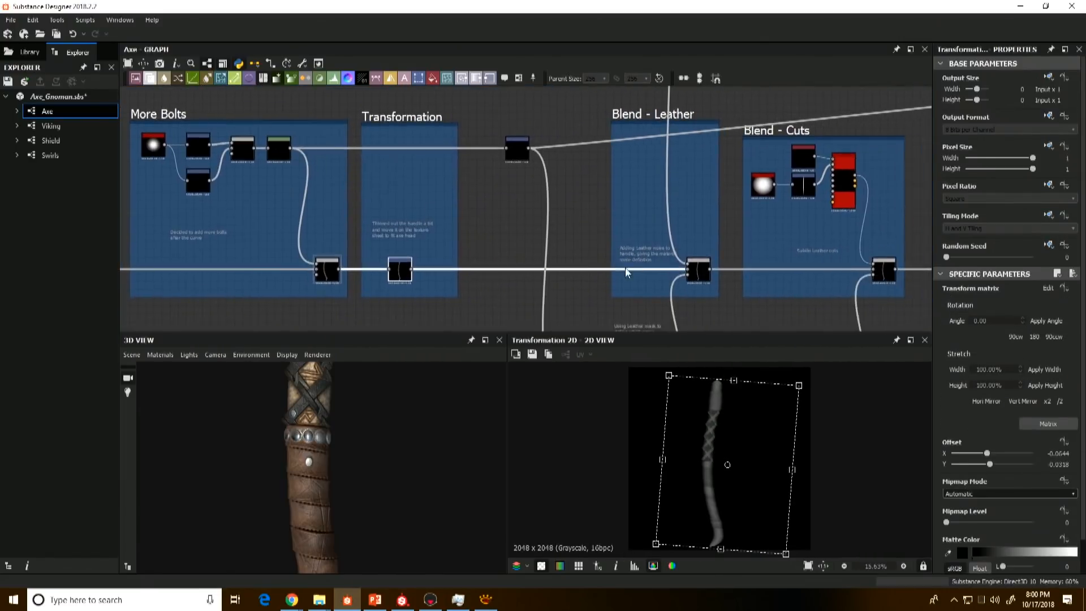
scroll(648, 267, "up", 3)
double_click(734, 280)
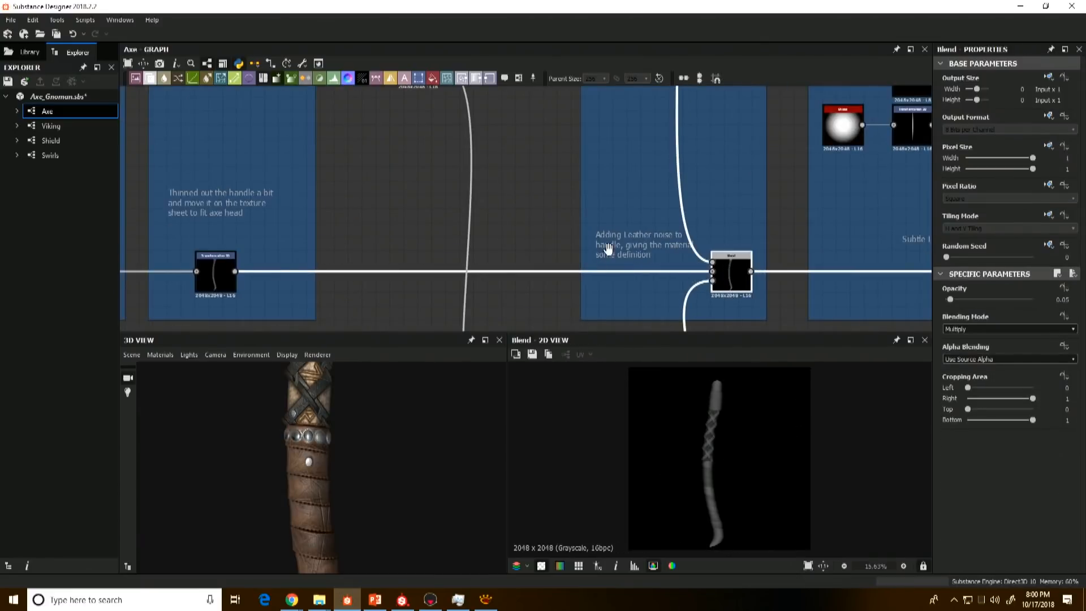
middle_click_drag(609, 245, 609, 245)
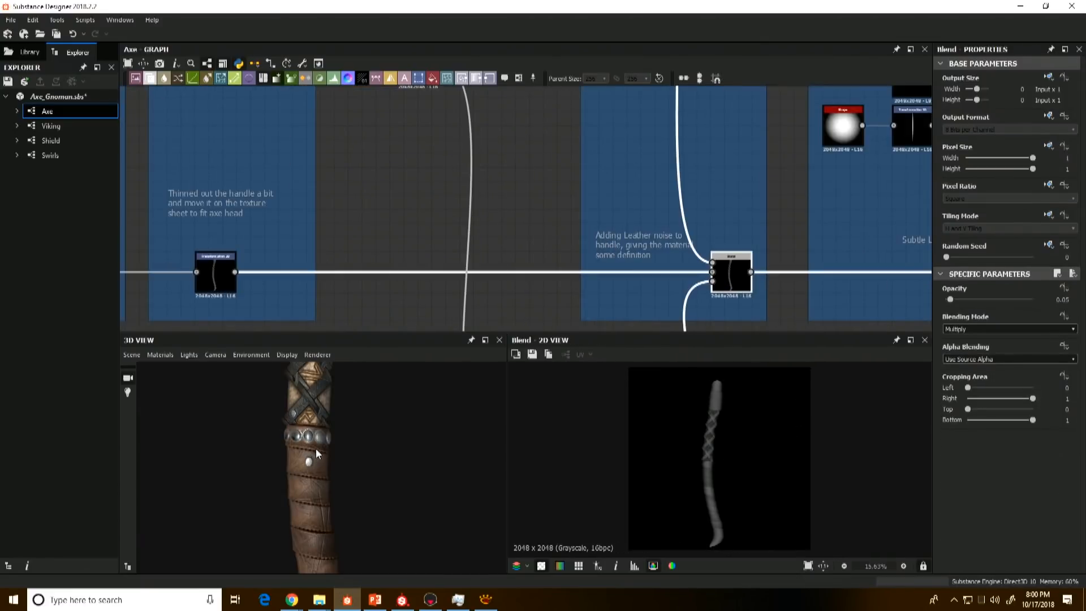
scroll(687, 456, "down", 2)
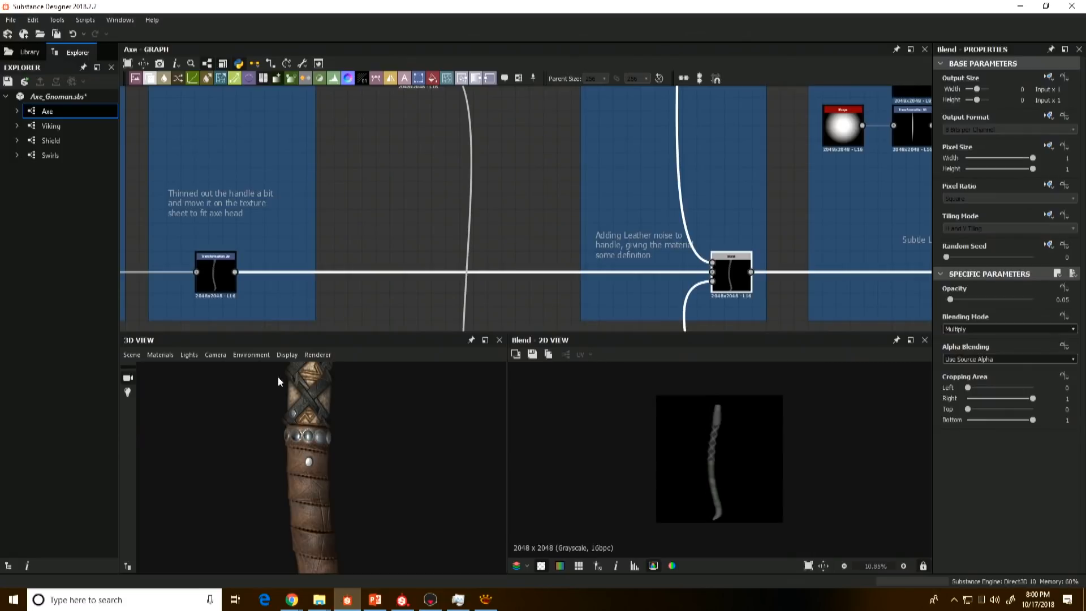
scroll(303, 447, "down", 2)
middle_click_drag(314, 414, 321, 449)
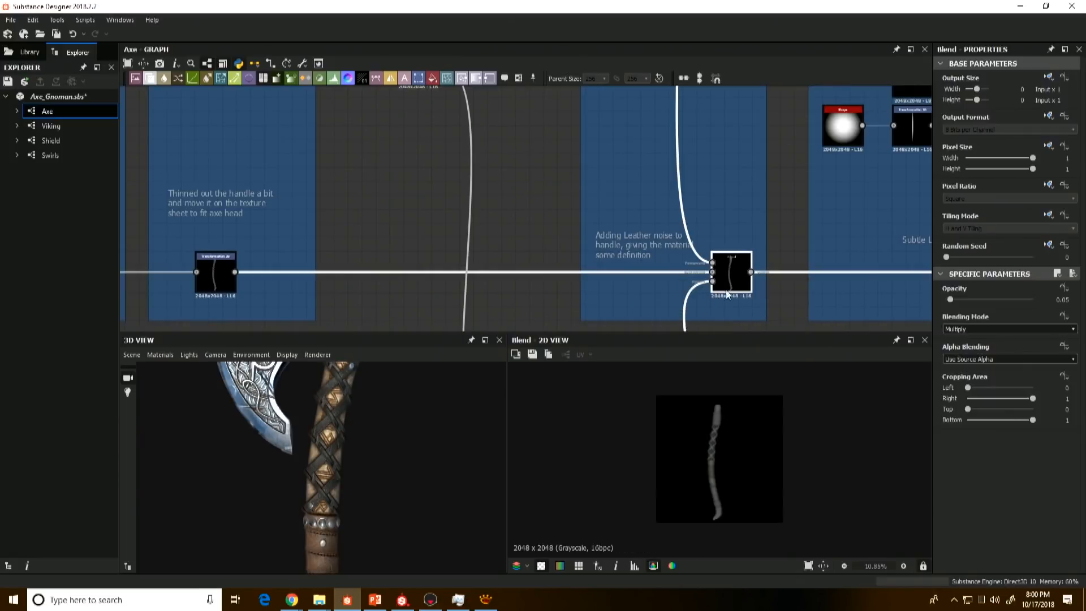
Step: Trace the Blend - Leather input back to the Leather frame and preview that frame's final Blend
scroll(730, 441, "up", 5)
scroll(657, 247, "down", 4)
middle_click_drag(657, 247, 677, 291)
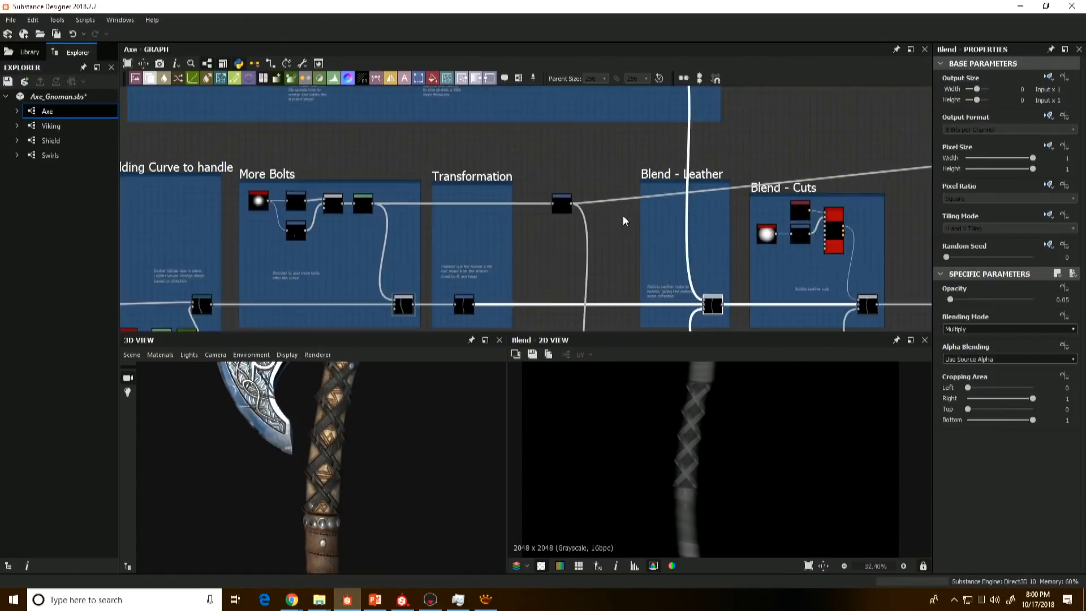
middle_click_drag(529, 141, 663, 289)
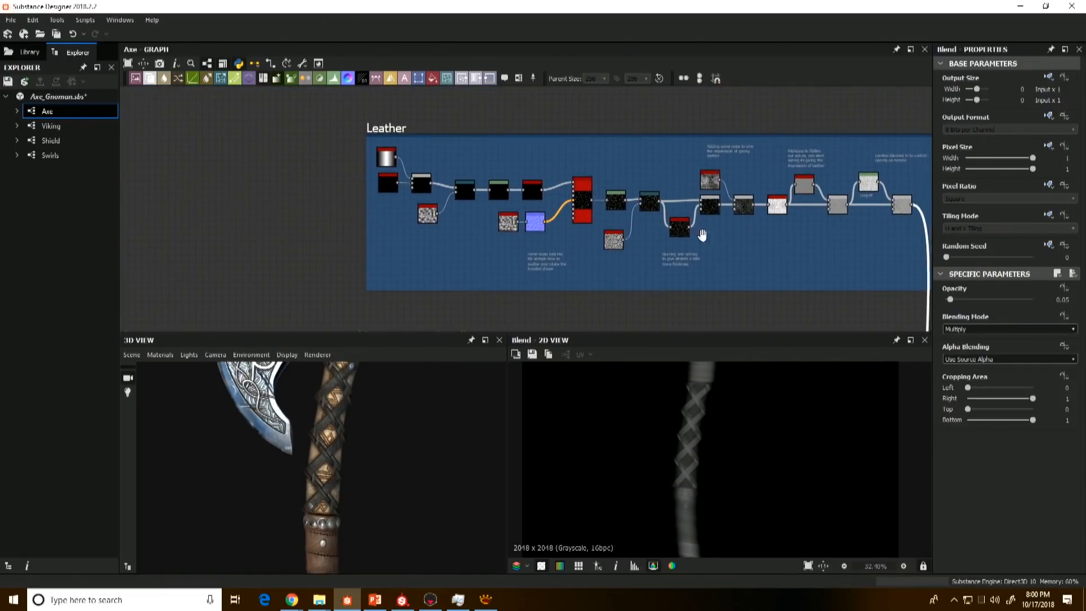
scroll(797, 210, "up", 3)
left_click(817, 222)
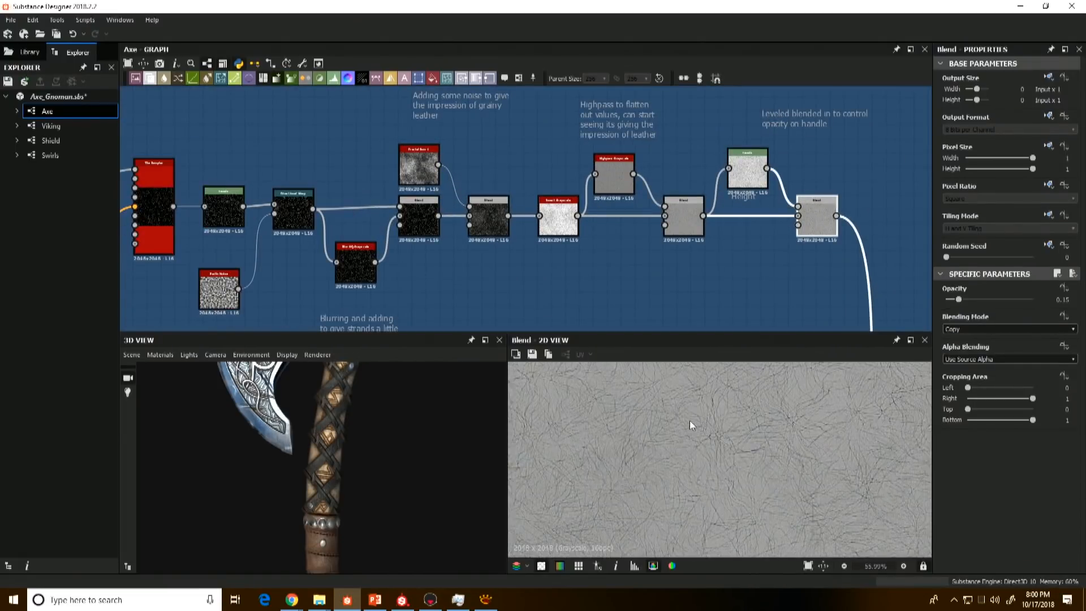
Step: Follow the Leather frame's final Blend output down to the Blend - Leather frame and preview the Blend it feeds
scroll(610, 436, "up", 1)
scroll(610, 436, "down", 3)
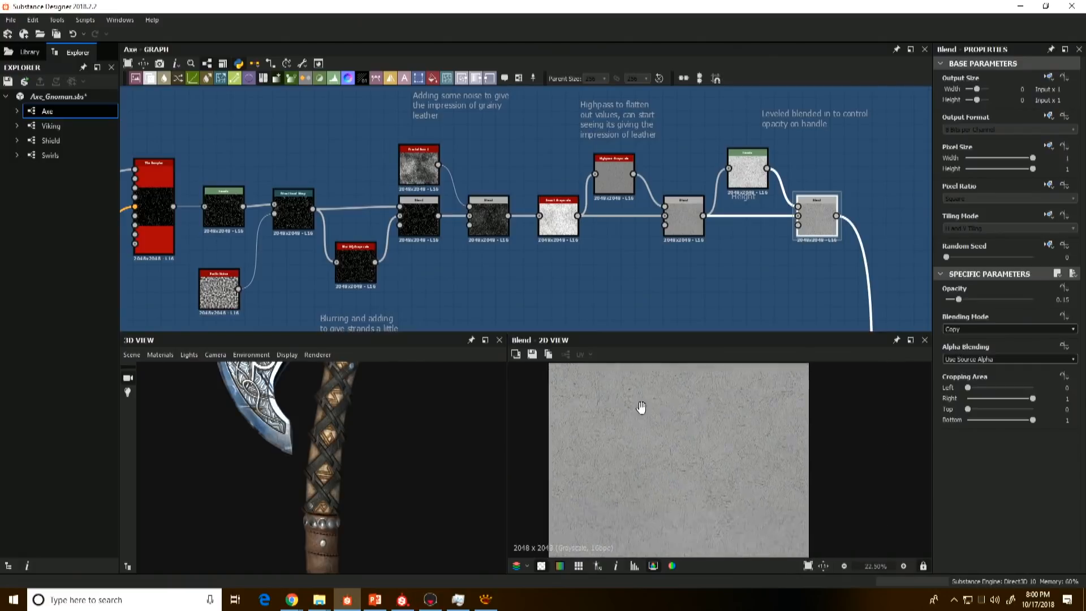
middle_click_drag(814, 242, 725, 148)
scroll(727, 198, "down", 2)
middle_click_drag(727, 201, 675, 100)
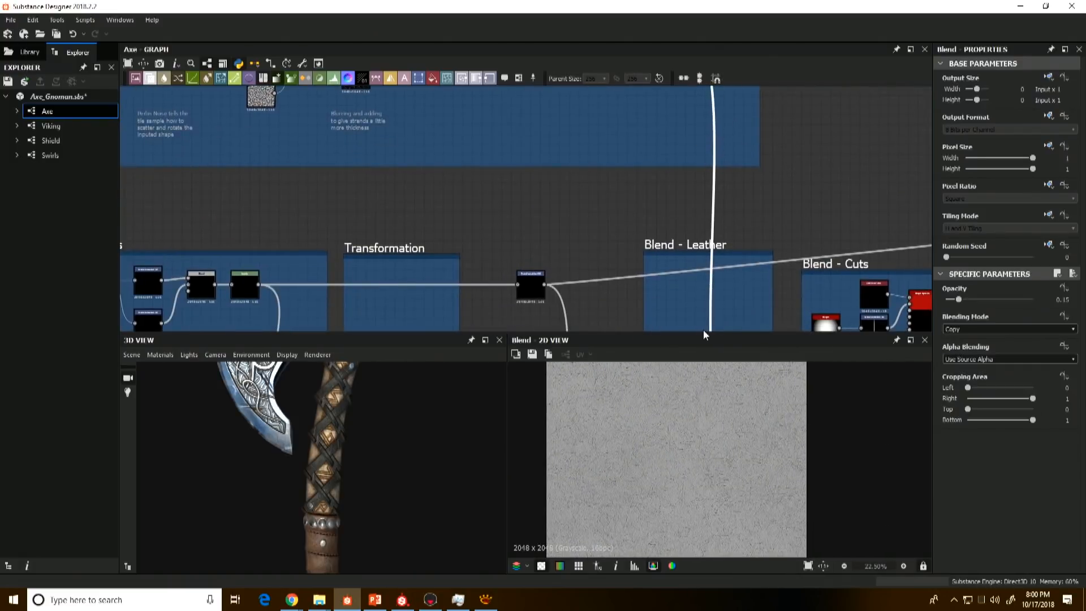
middle_click_drag(703, 329, 670, 232)
left_click(716, 328)
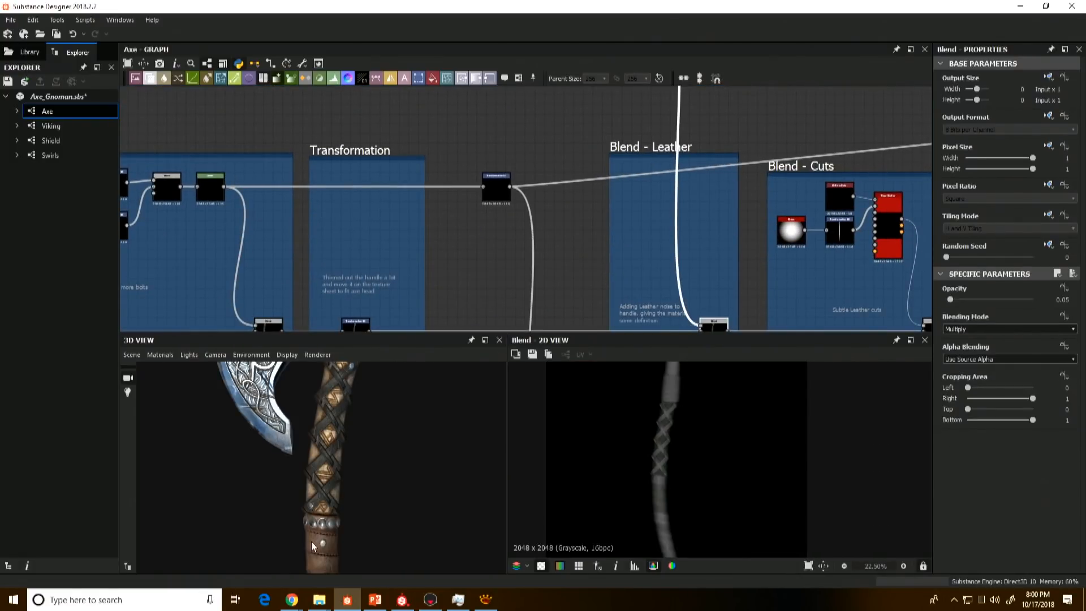
Step: Go back to the start of the Leather frame and preview its Shape node's thin line up close
middle_click_drag(461, 159, 492, 235)
middle_click_drag(320, 177, 543, 300)
middle_click_drag(264, 203, 526, 305)
scroll(450, 249, "up", 4)
middle_click_drag(440, 215, 439, 259)
left_click(392, 221)
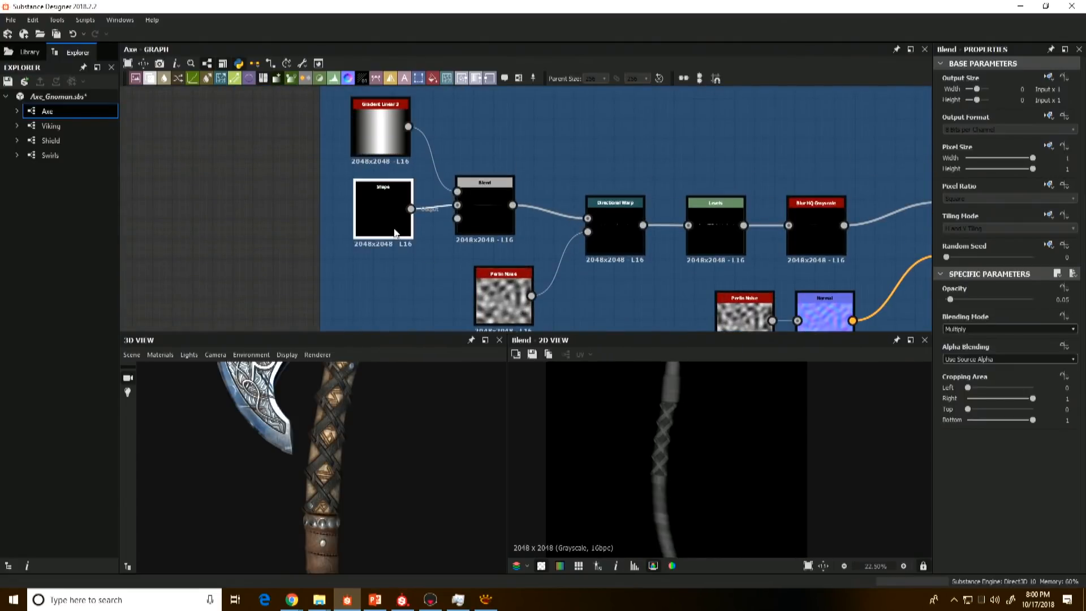
scroll(389, 230, "up", 3)
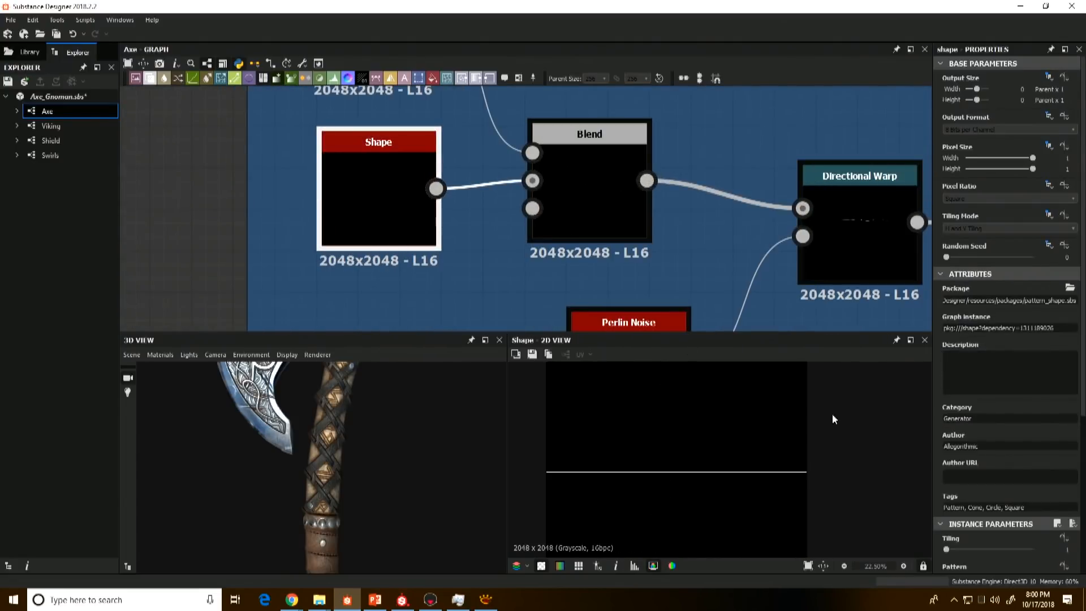
scroll(566, 481, "up", 5)
middle_click_drag(528, 451, 765, 472)
scroll(742, 475, "down", 2)
scroll(572, 189, "down", 2)
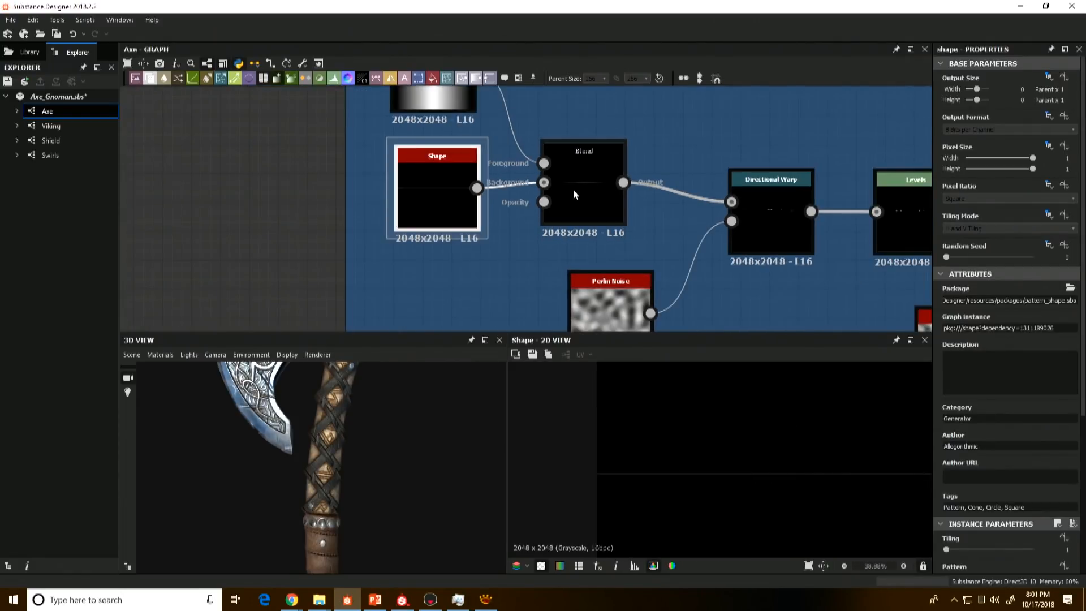
Step: Preview the Blend that combines Shape with the linear gradient, followed by its Directional Warp
left_click(596, 203)
middle_click_drag(702, 469, 569, 468)
scroll(770, 495, "down", 2)
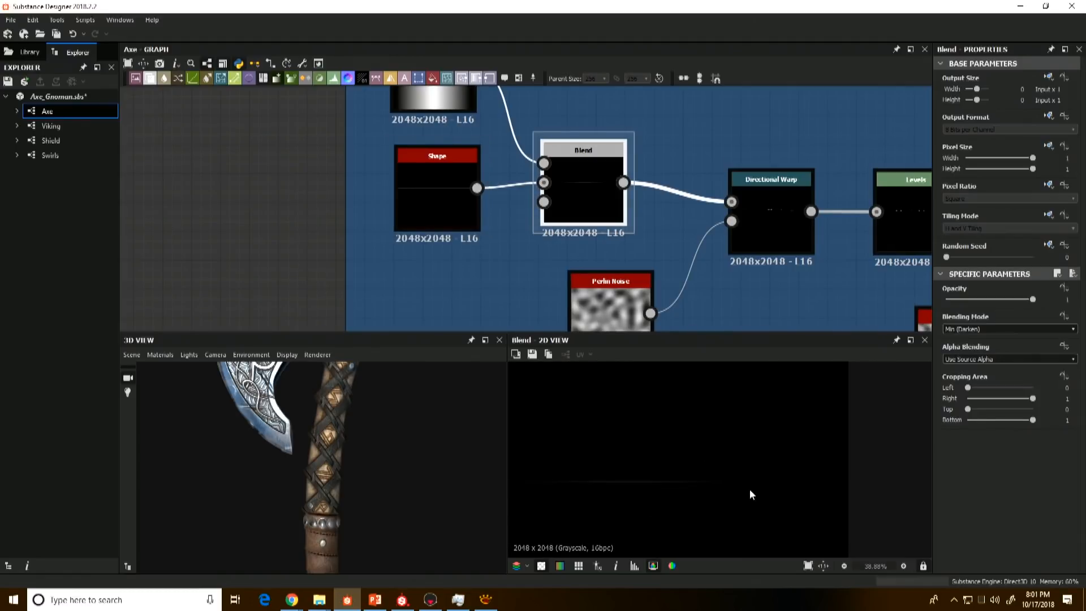
left_click(767, 199)
scroll(656, 476, "down", 1)
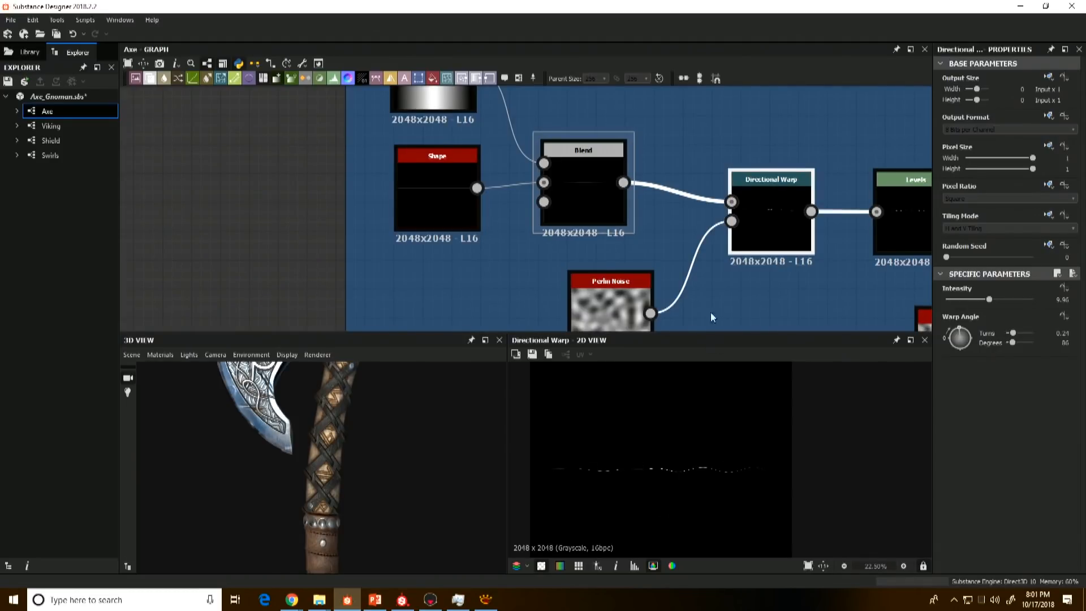
Step: Preview the Levels and Blur HQ Grayscale nodes that follow the Directional Warp to examine the single strand
middle_click_drag(710, 312, 603, 312)
left_click(793, 218)
scroll(559, 480, "up", 6)
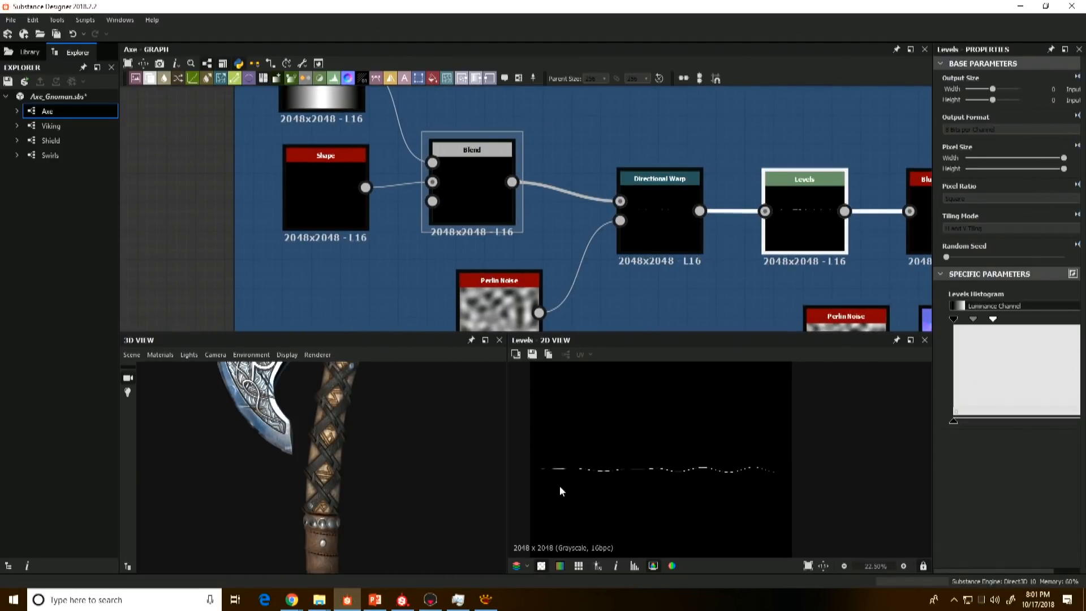
scroll(540, 453, "down", 3)
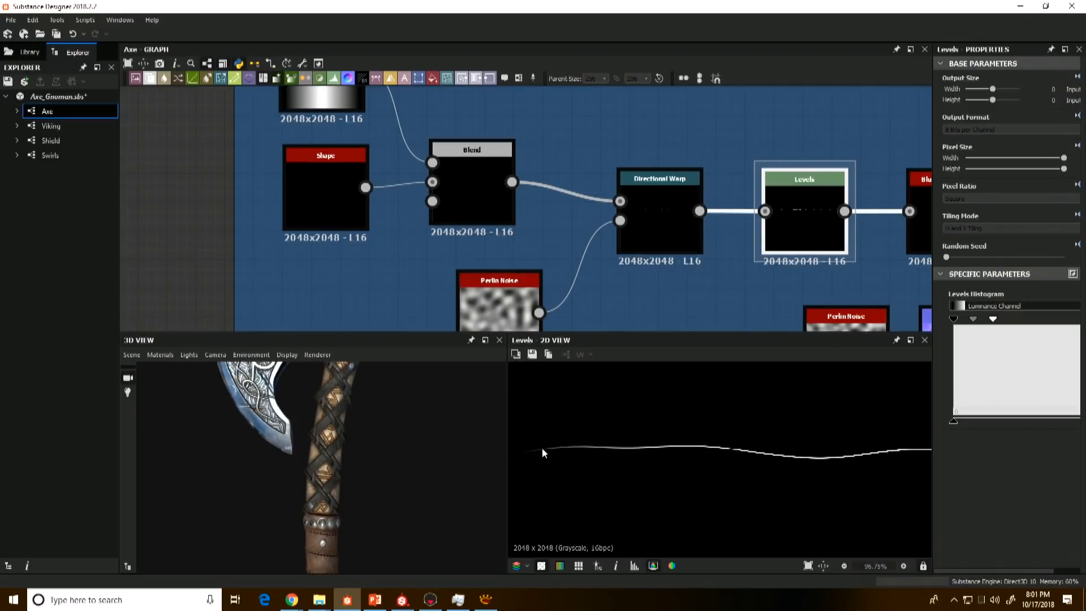
middle_click_drag(810, 155, 560, 143)
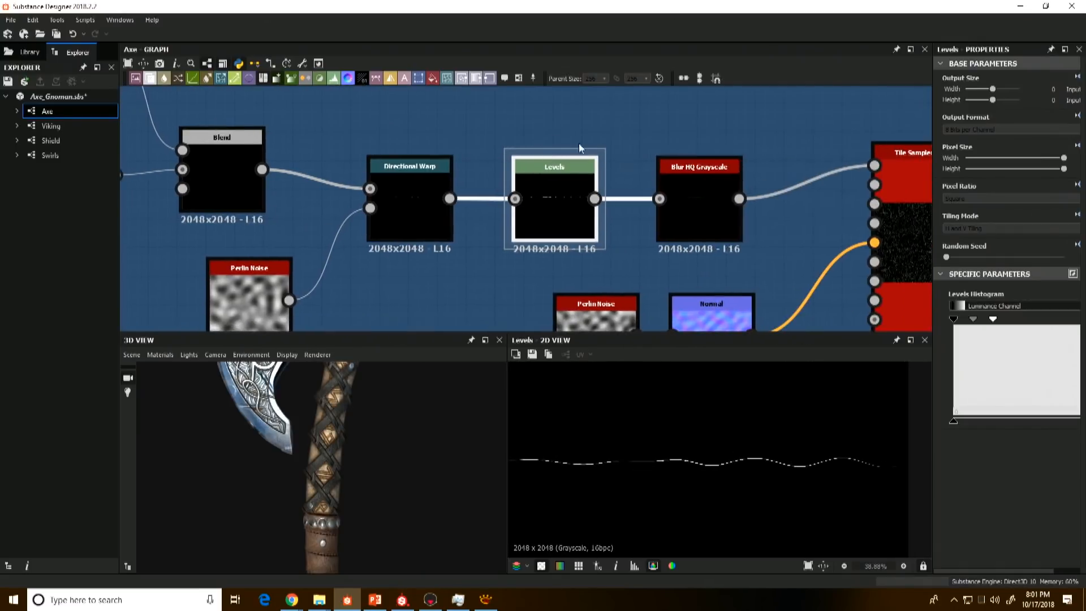
double_click(701, 209)
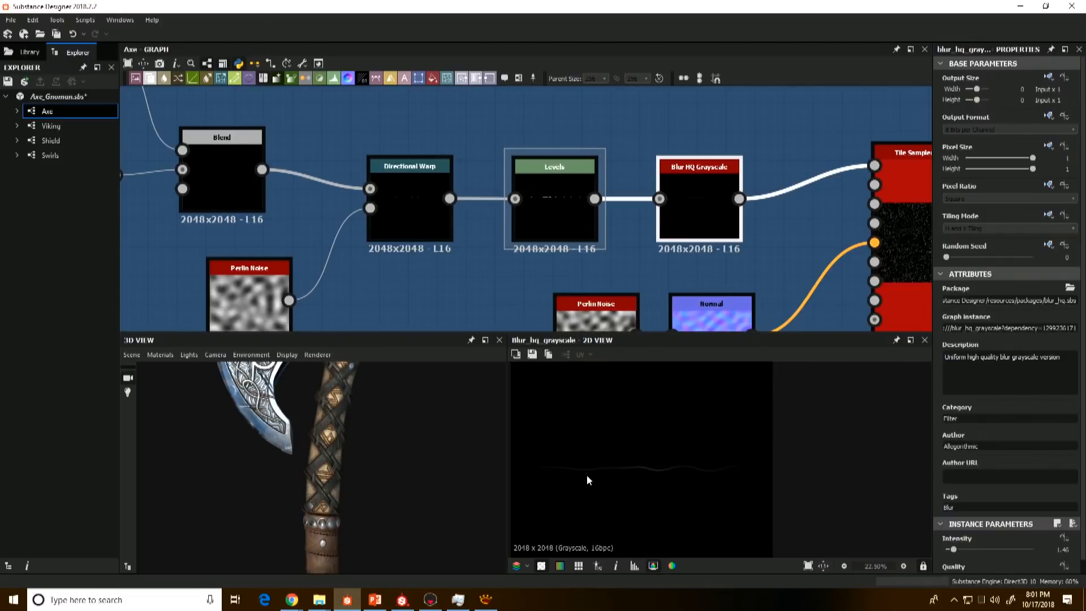
scroll(738, 232, "down", 3)
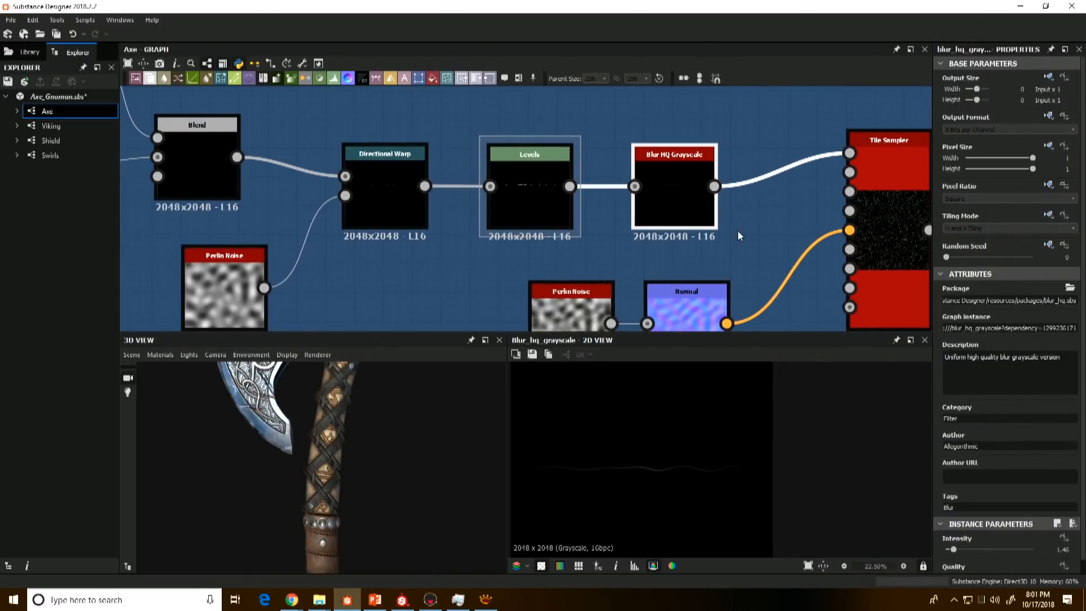
Step: Preview the Tile Sampler's scattered strands and examine its instance parameters
left_click(854, 217)
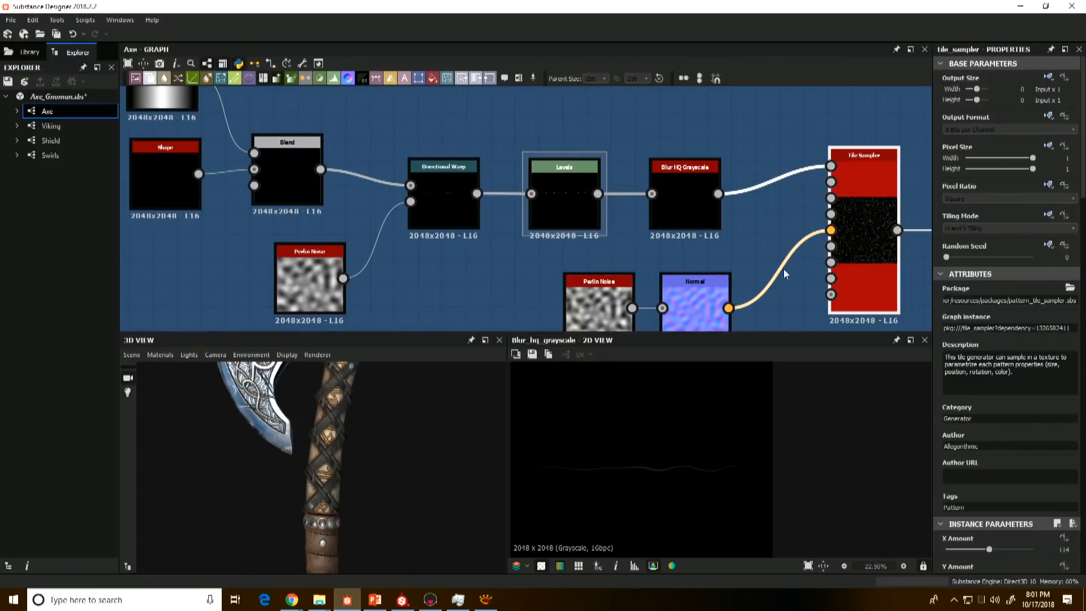
middle_click_drag(825, 252, 806, 235)
double_click(835, 220)
scroll(645, 493, "up", 3)
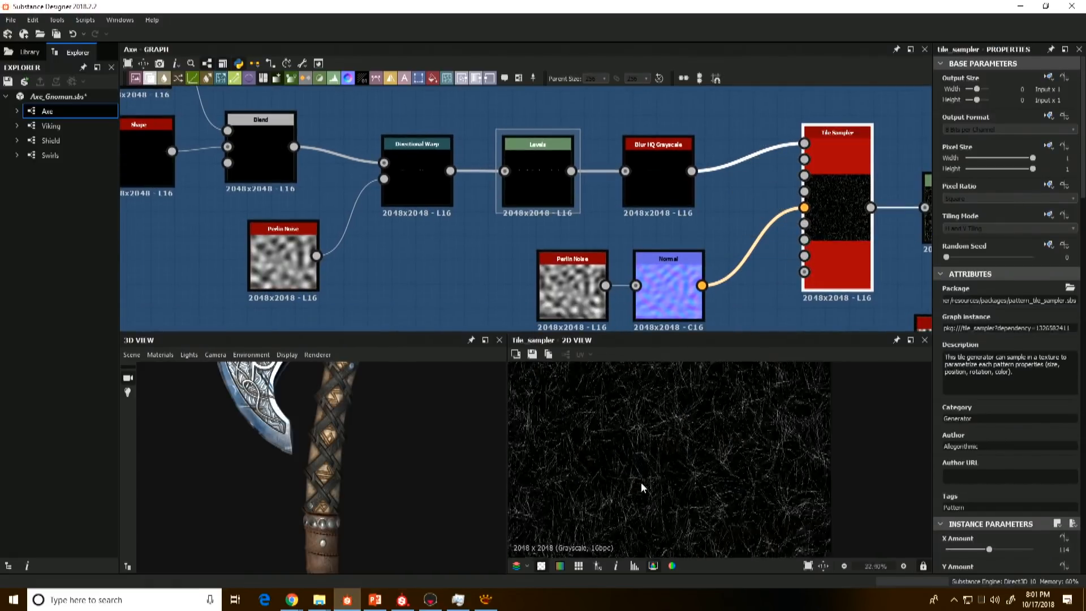
scroll(1005, 465, "down", 2)
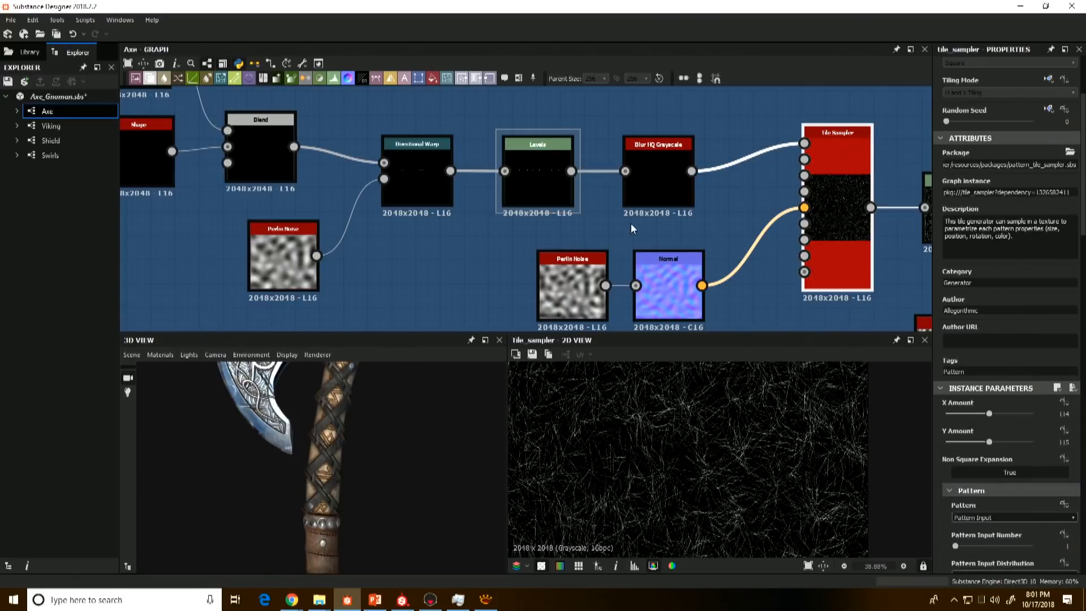
Step: Compare the Normal map feeding the Tile Sampler's Vector Map Input with the Tile Sampler's output
middle_click_drag(630, 223, 571, 201)
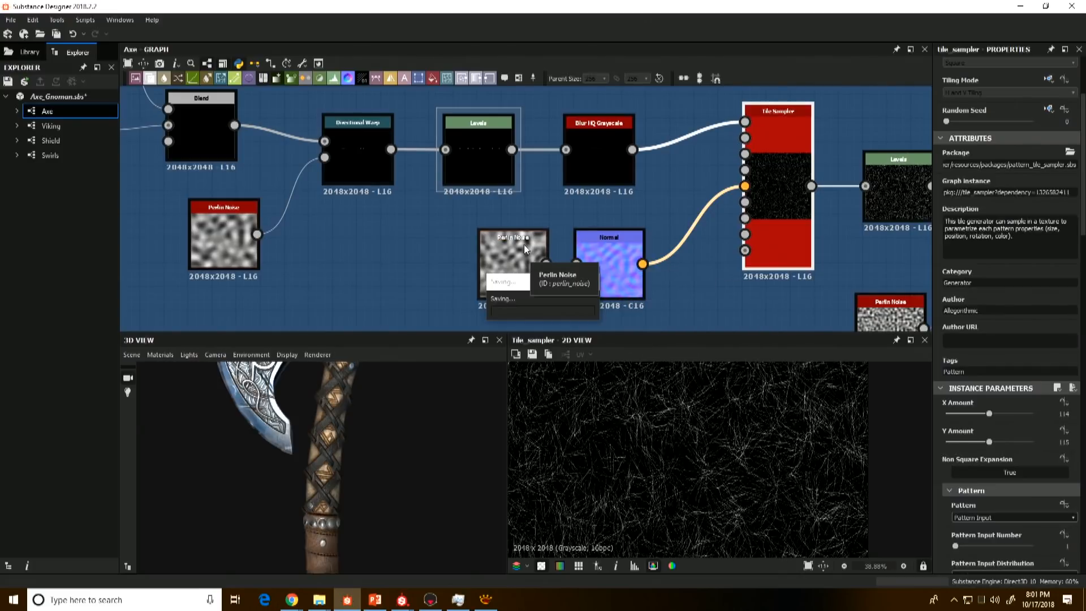
double_click(609, 247)
scroll(650, 474, "down", 4)
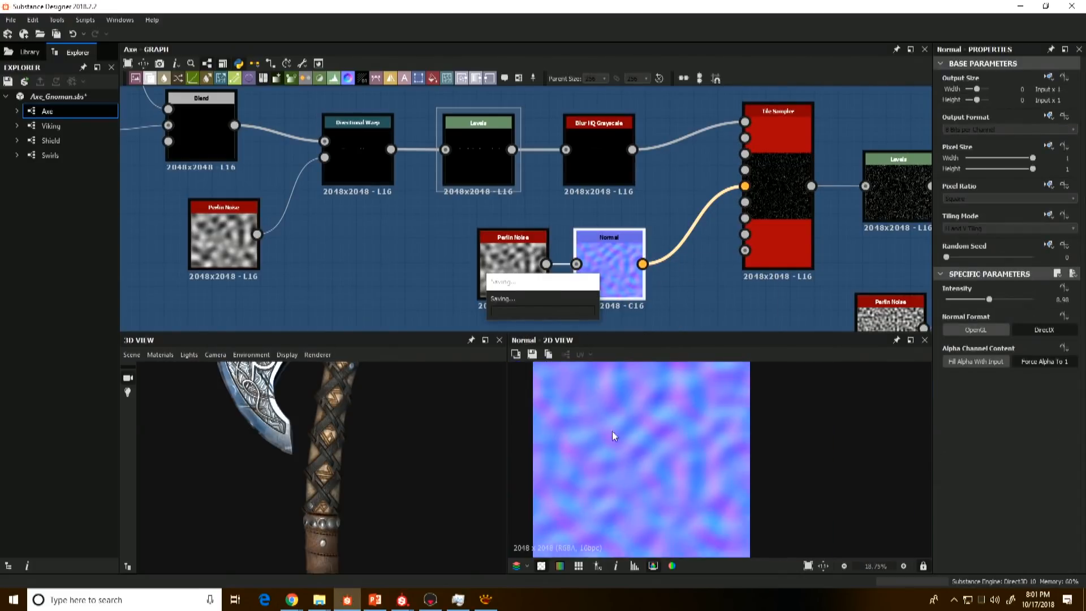
left_click(769, 192)
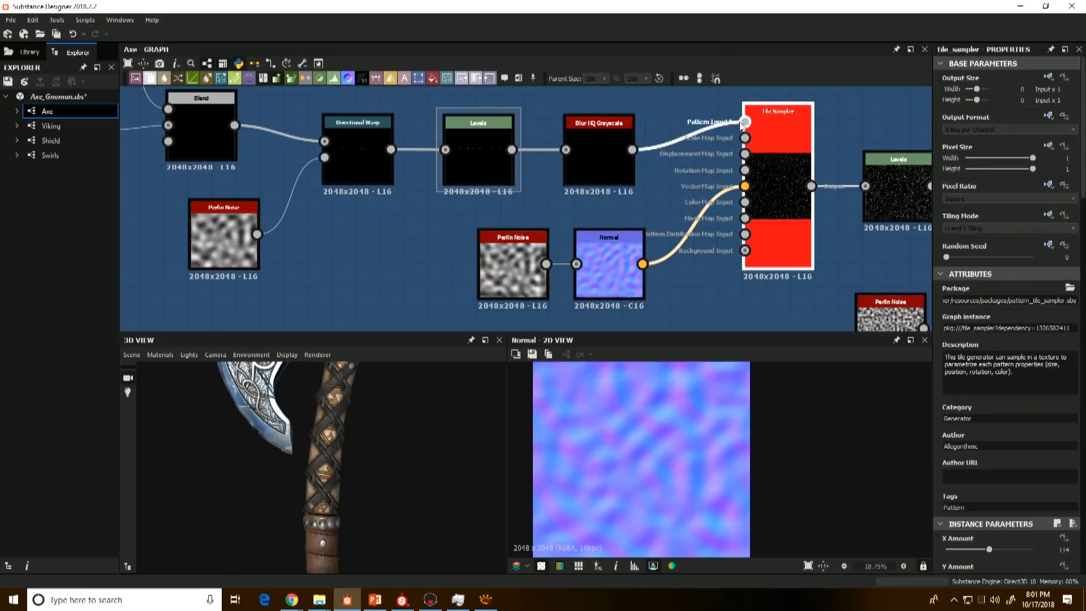
double_click(791, 209)
scroll(667, 469, "up", 3)
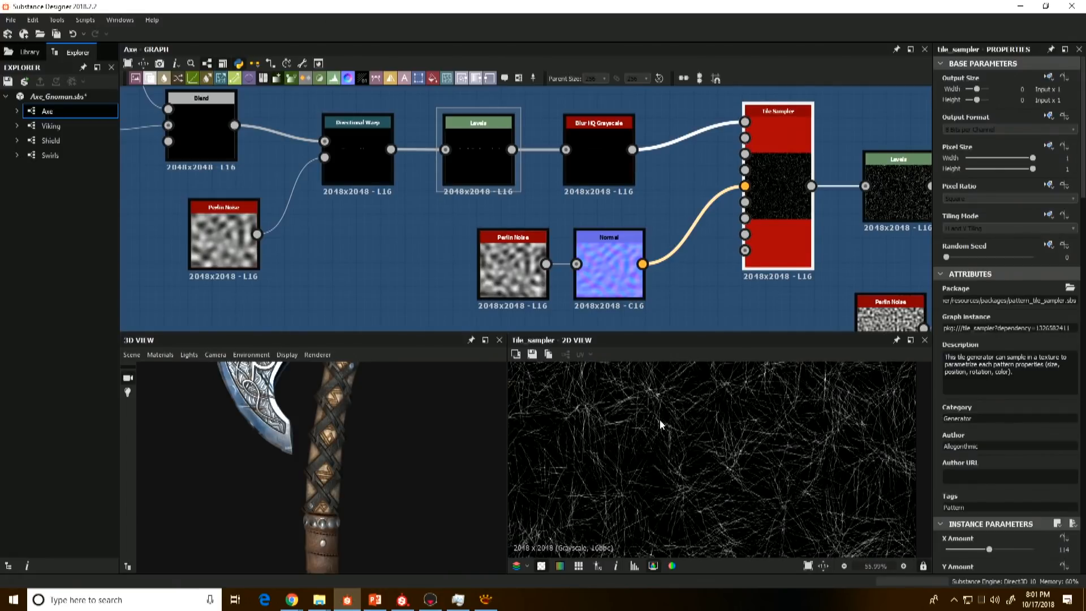
Step: Preview the Normal node alongside its Perlin Noise source to examine how the vector map is made
double_click(607, 265)
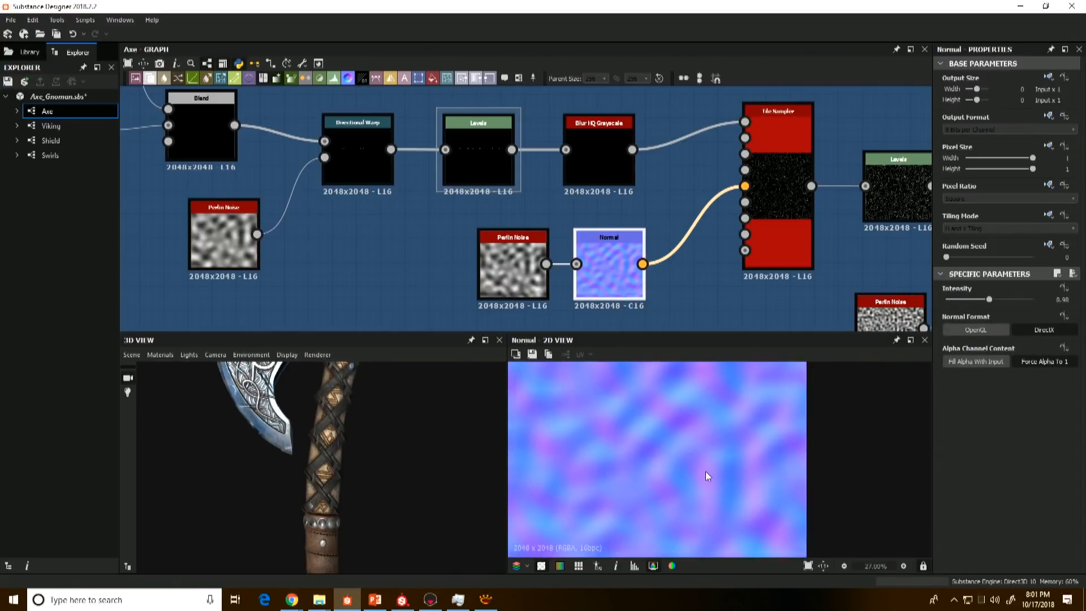
scroll(705, 471, "down", 3)
middle_click_drag(558, 293, 468, 272)
scroll(467, 271, "up", 1)
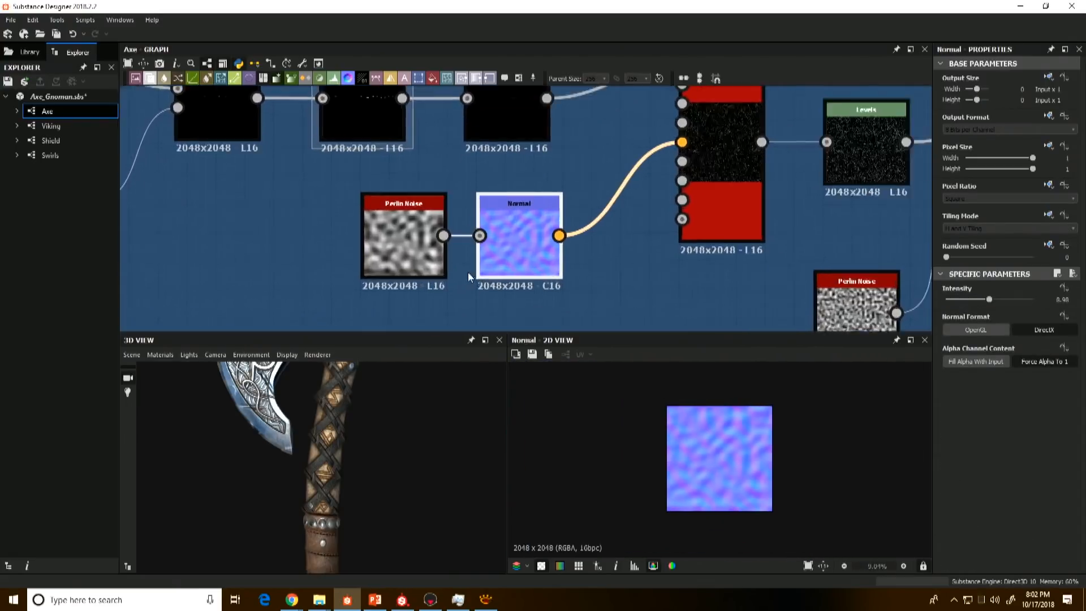
scroll(467, 271, "up", 1)
double_click(403, 256)
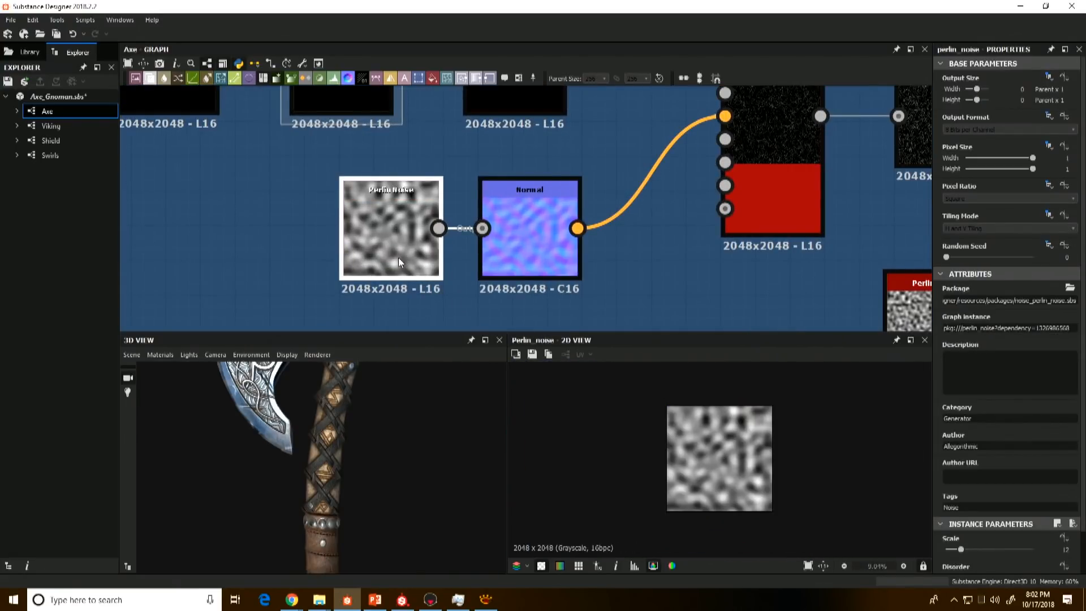
double_click(526, 236)
Step: Compare the Tile Sampler's output with the Levels node after it to examine the strands' brightness
middle_click_drag(761, 154, 699, 169)
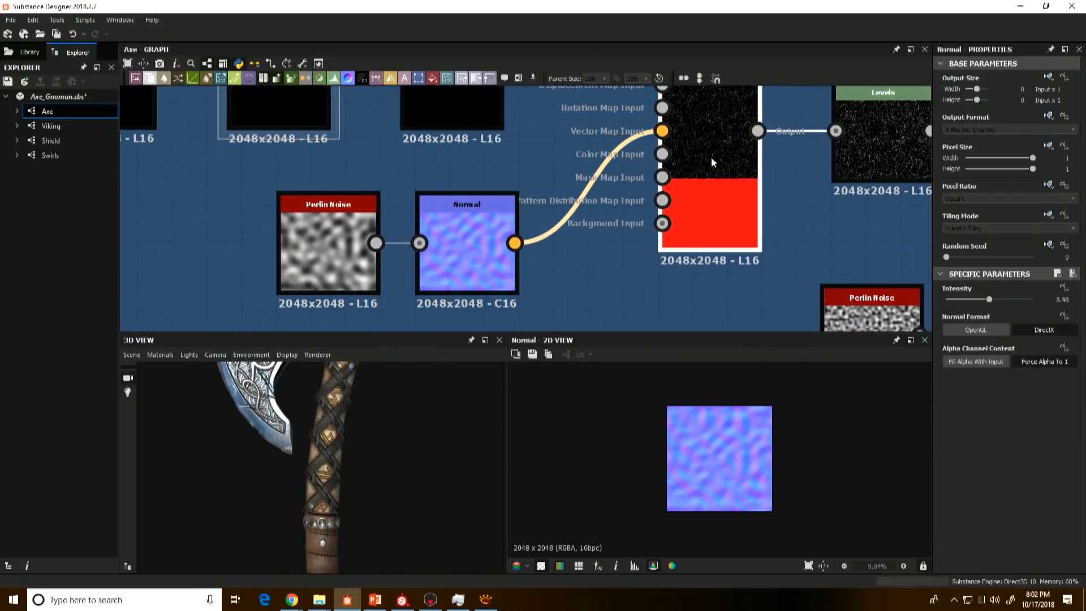
left_click(711, 162)
middle_click_drag(694, 229, 506, 277)
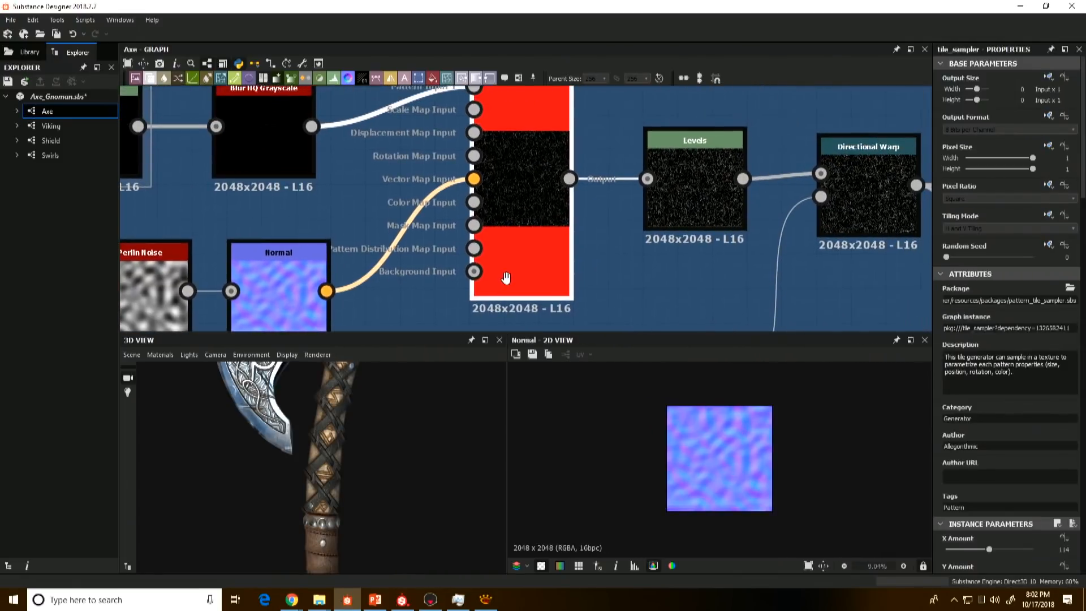
double_click(684, 194)
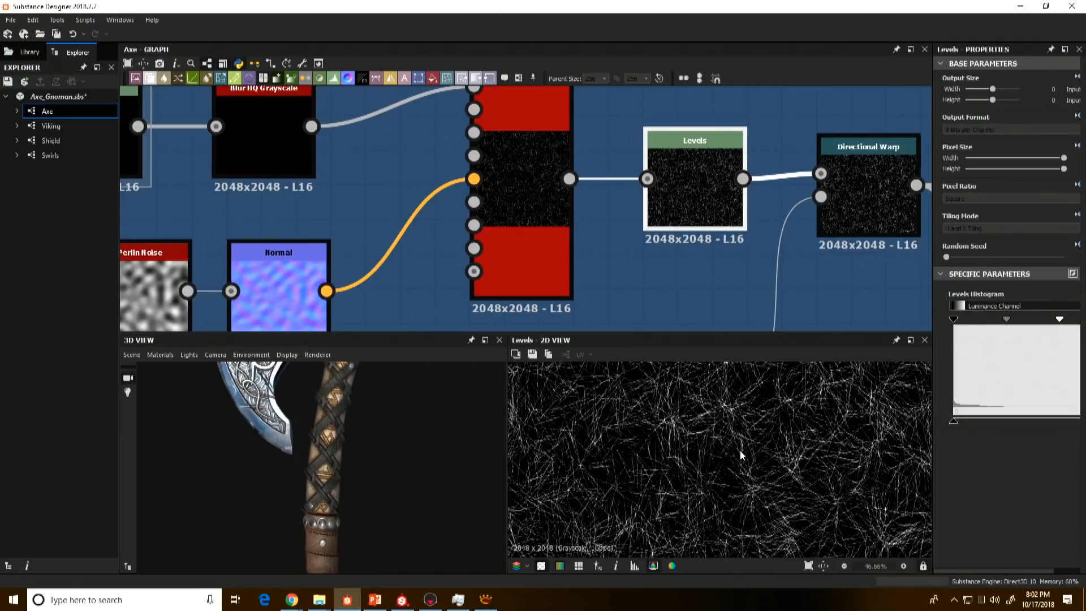
double_click(528, 203)
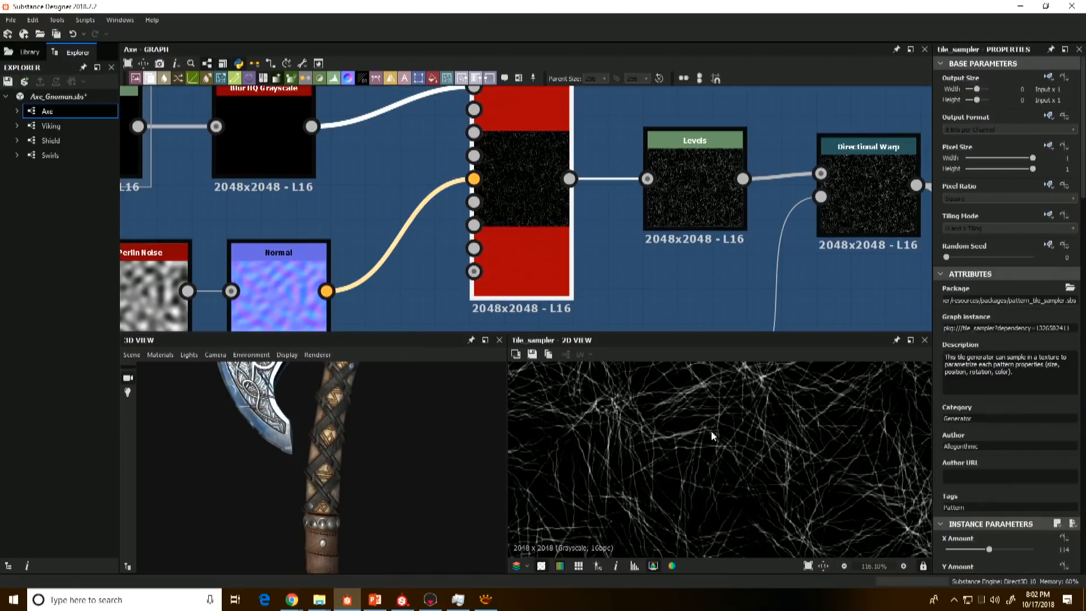
double_click(690, 168)
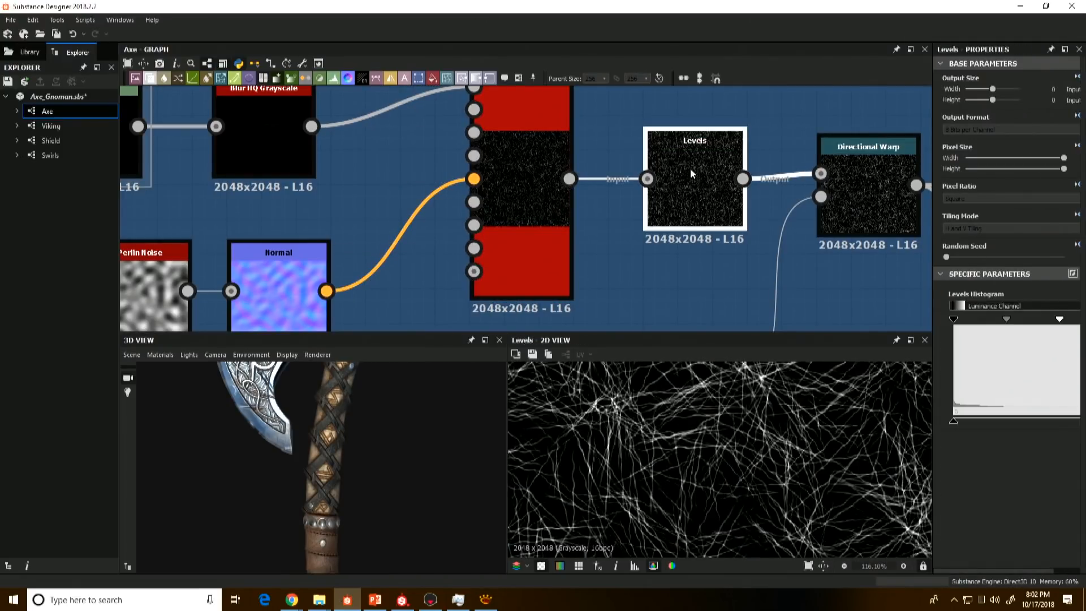
Step: Compare the Directional Warp driven by Perlin Noise with the preceding Levels to examine the strand distortion
scroll(756, 261, "down", 1)
middle_click_drag(756, 260, 525, 198)
double_click(605, 162)
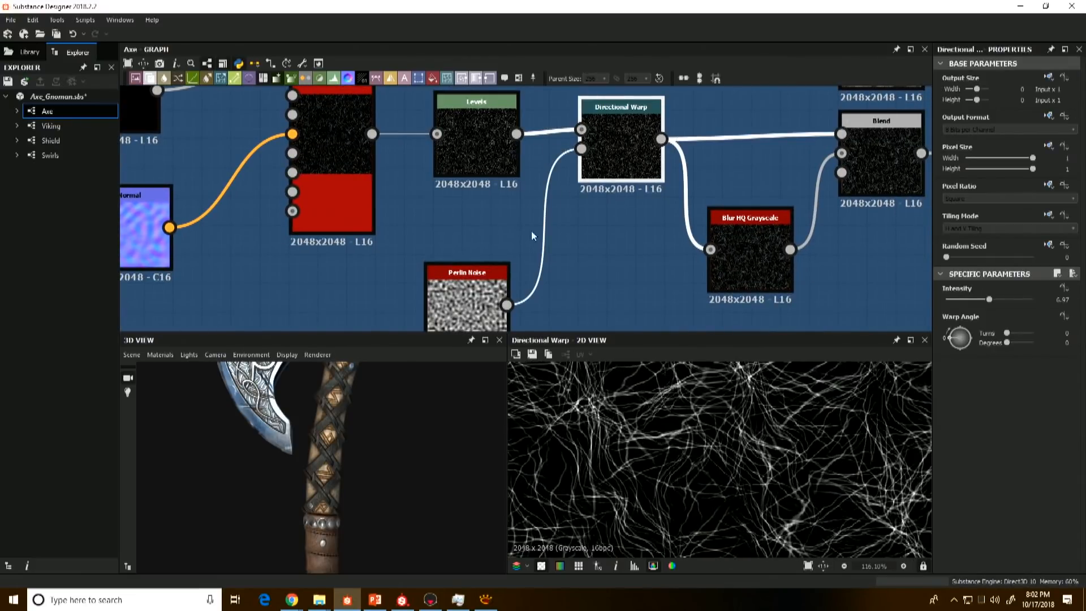
double_click(491, 280)
left_click(602, 151)
double_click(602, 150)
double_click(473, 167)
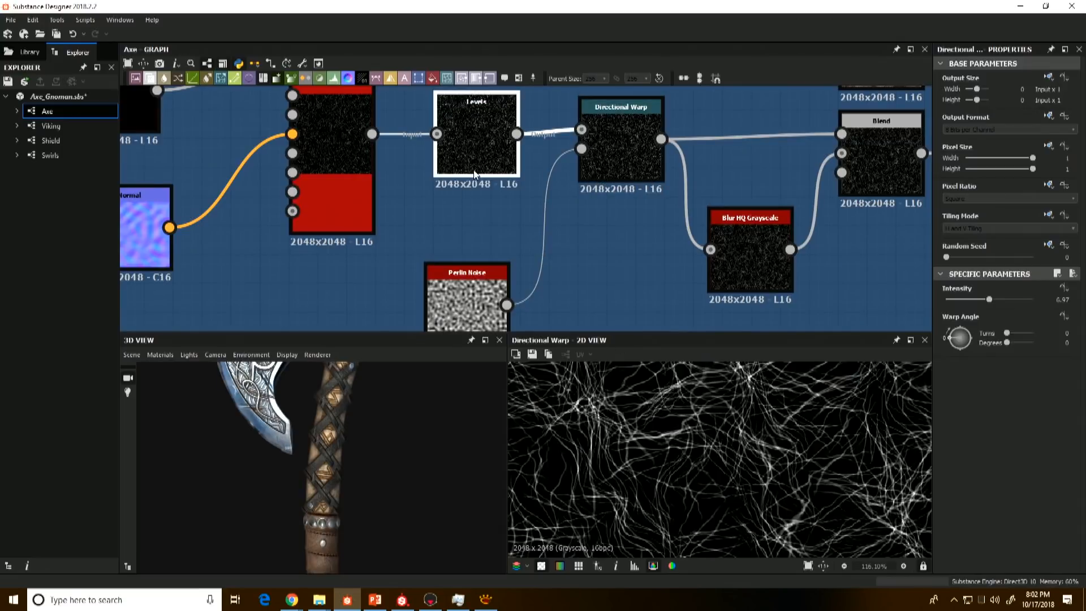
Step: Compare the Blend after the Directional Warp with its warped and Blur HQ Grayscale inputs to examine strand thickness
middle_click_drag(589, 220, 420, 222)
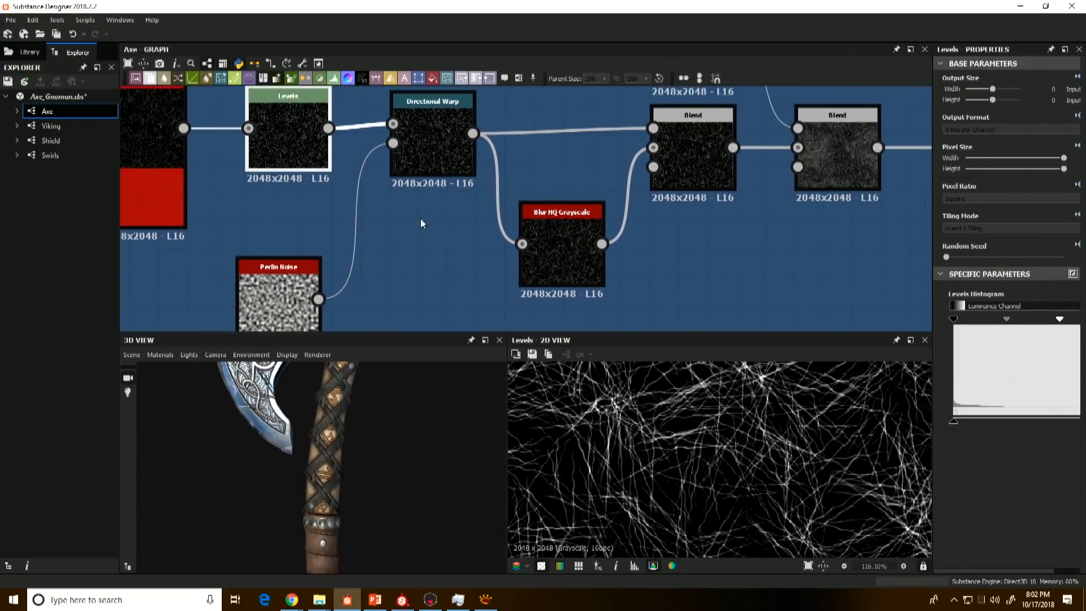
double_click(686, 155)
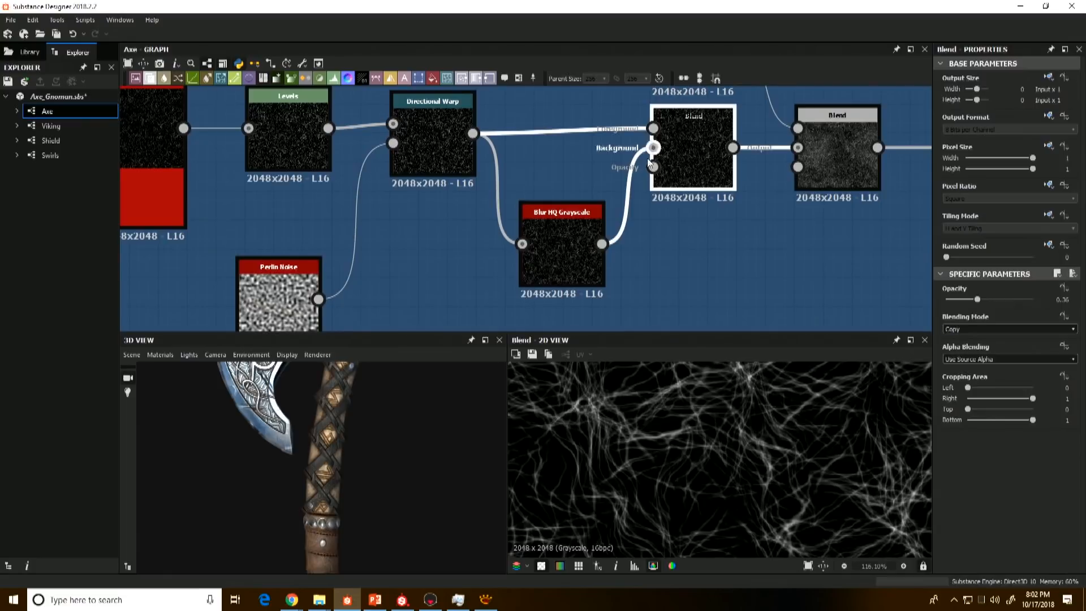
double_click(437, 138)
double_click(568, 257)
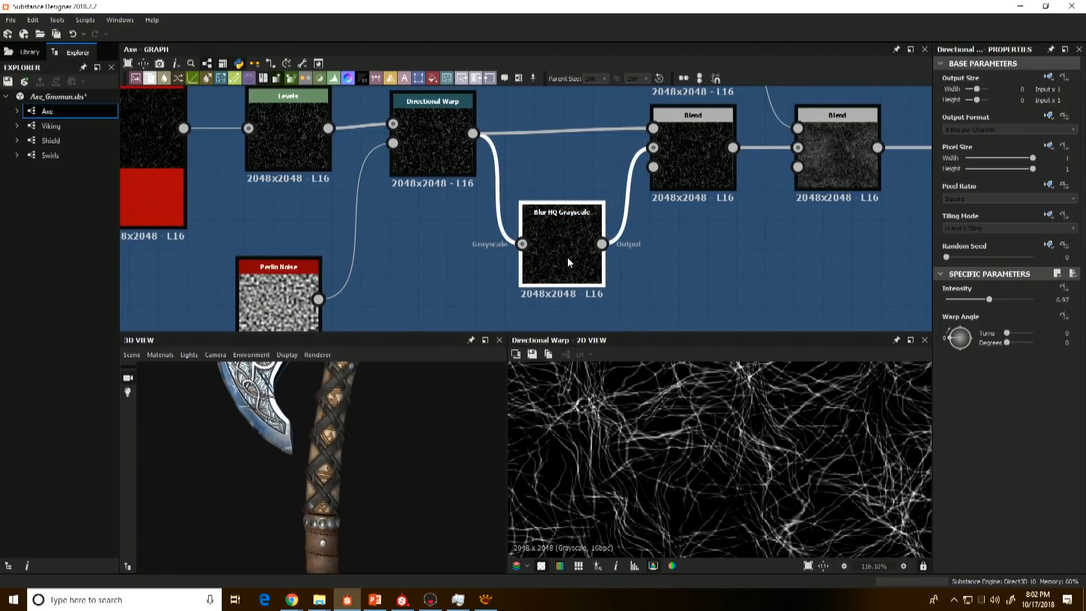
scroll(669, 439, "up", 3)
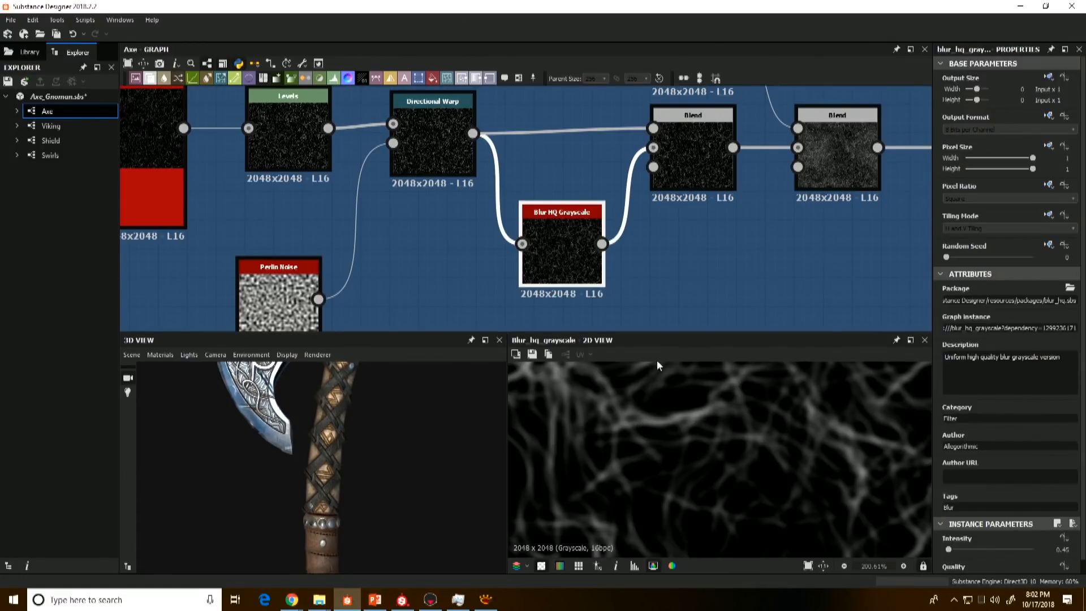
double_click(686, 170)
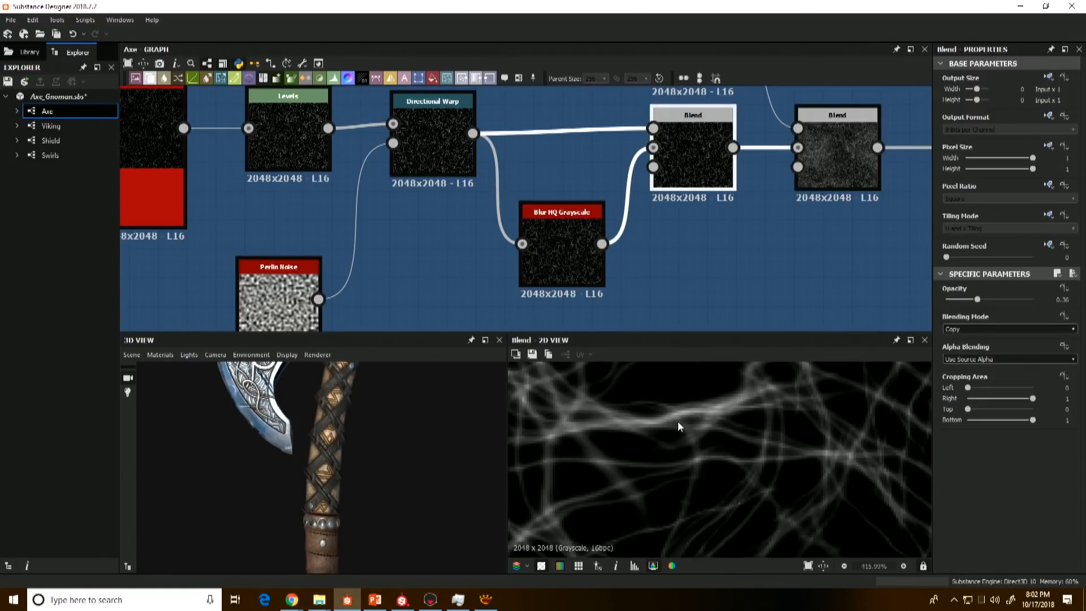
Step: Preview the Directional Warp against the Blend after it again, examining the strands close up
double_click(453, 155)
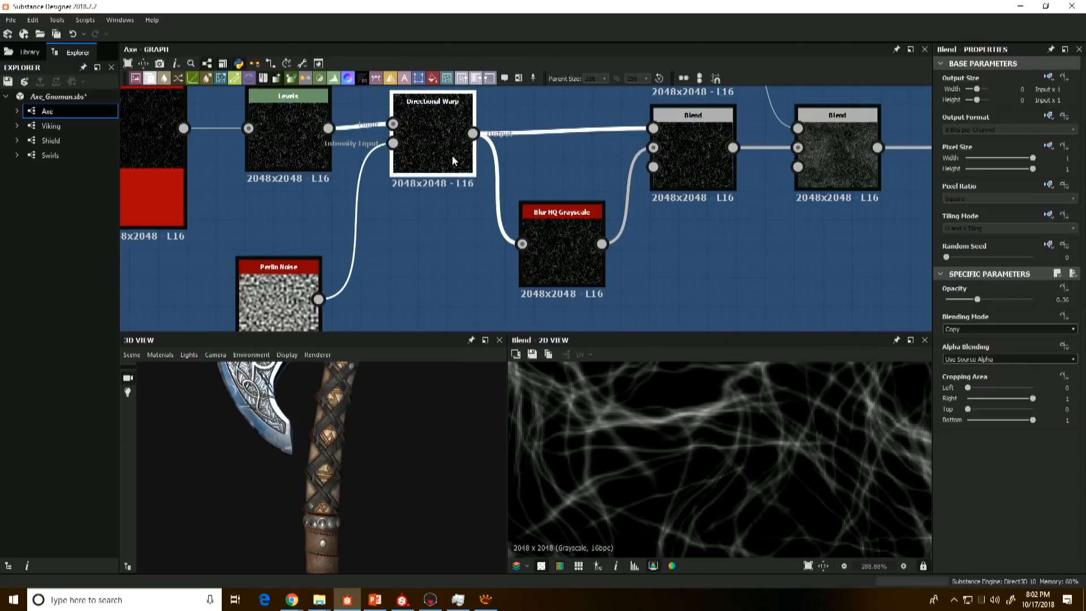
scroll(680, 419, "up", 2)
double_click(683, 186)
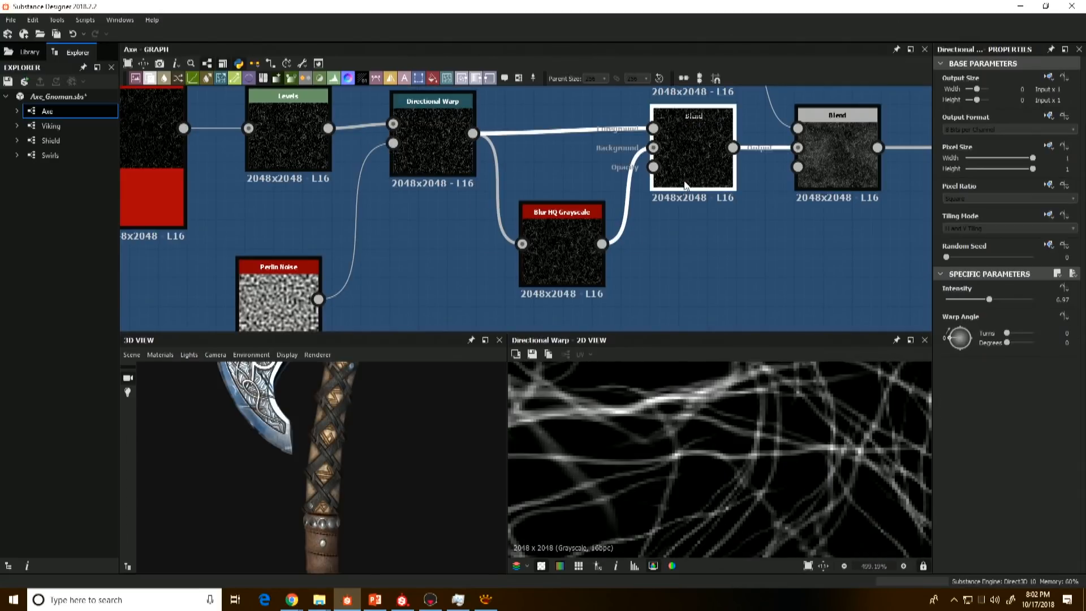
scroll(679, 412, "down", 1)
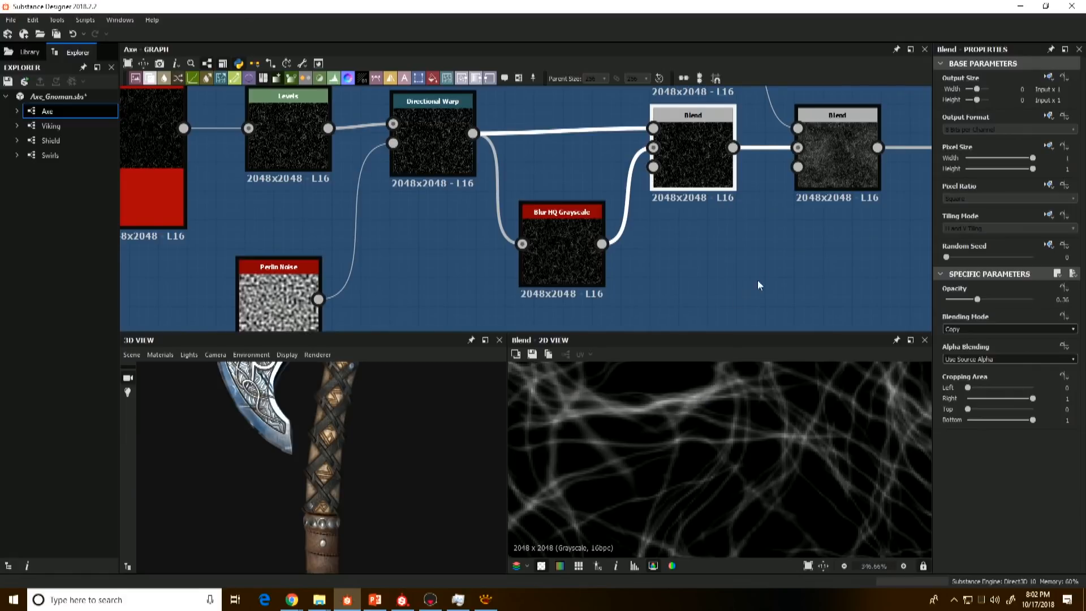
Step: Compare the Blend fed by Fractal Sum 1 with its noise and strand inputs to examine the added cloudy variation
middle_click_drag(761, 268, 593, 345)
scroll(582, 268, "down", 1)
double_click(661, 260)
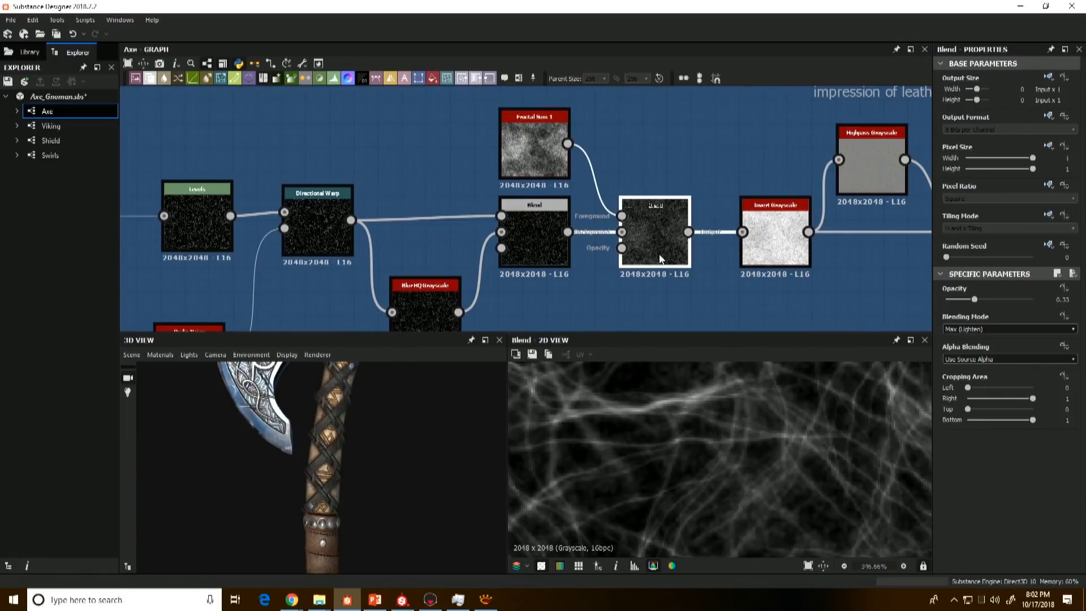
double_click(553, 149)
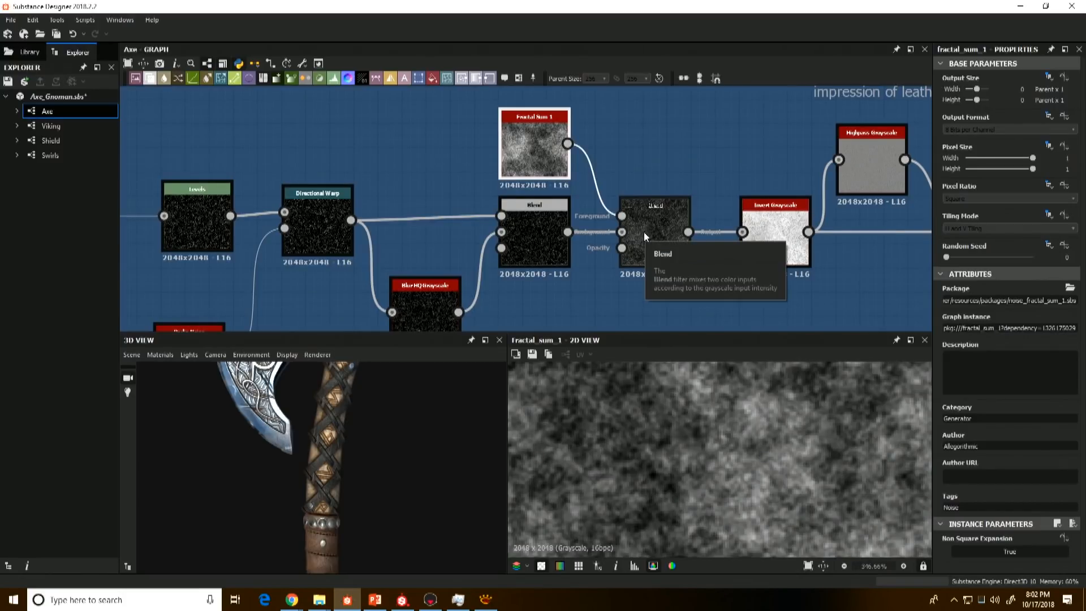
double_click(650, 248)
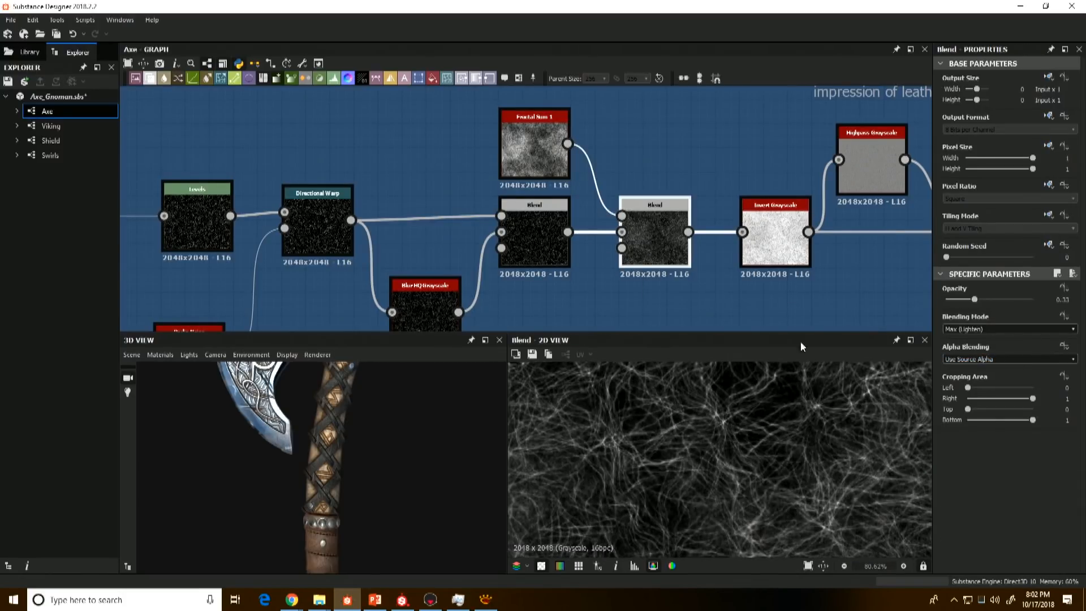
double_click(536, 218)
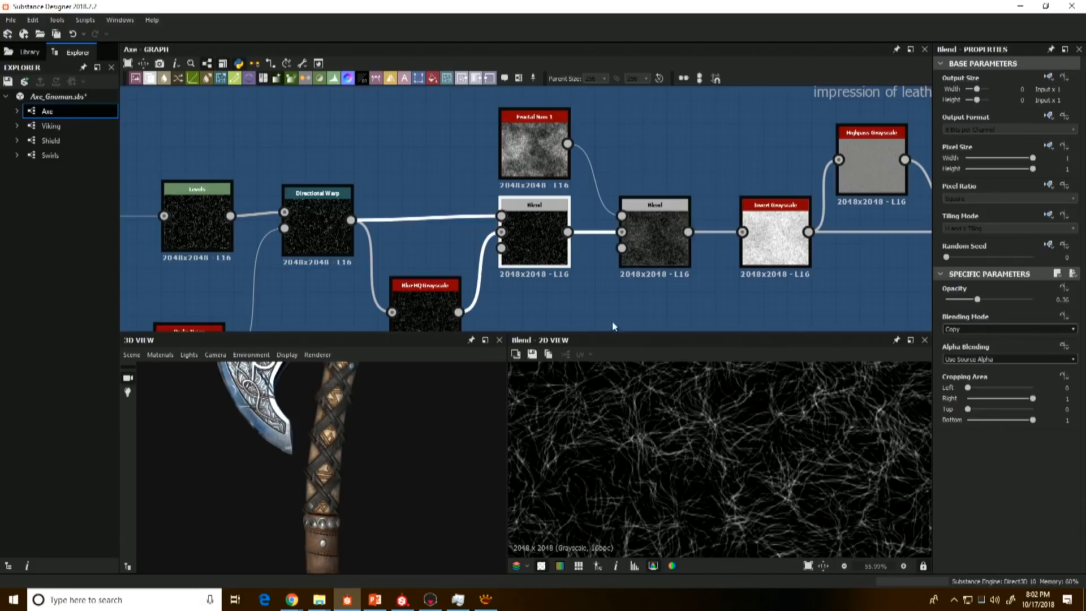
double_click(633, 254)
Step: Preview the Invert Grayscale node to examine the inverted strand pattern from near and far
middle_click_drag(633, 253, 494, 255)
double_click(636, 243)
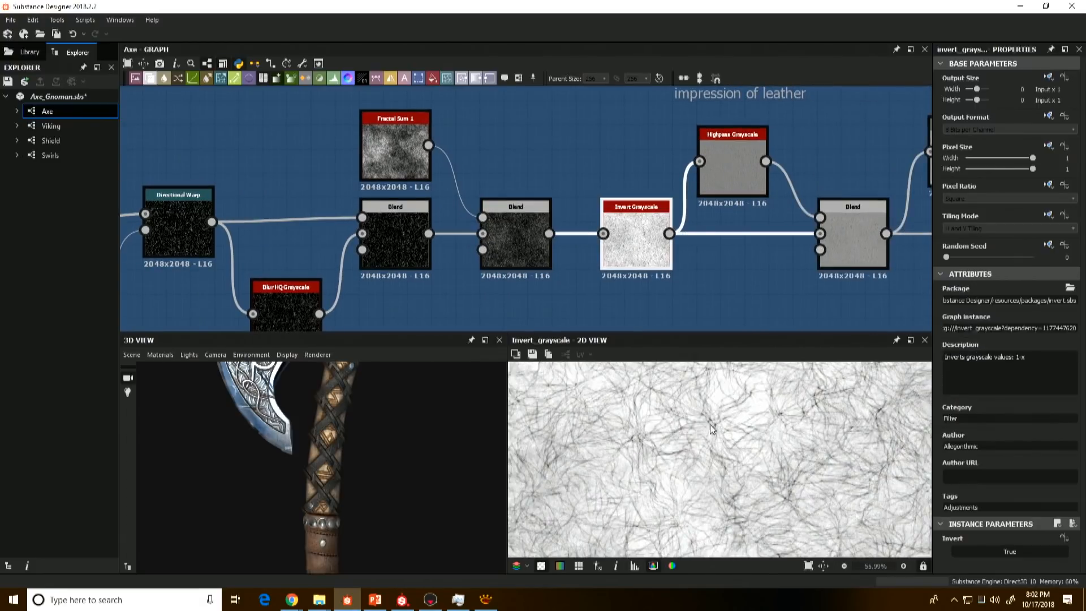
scroll(677, 452, "down", 3)
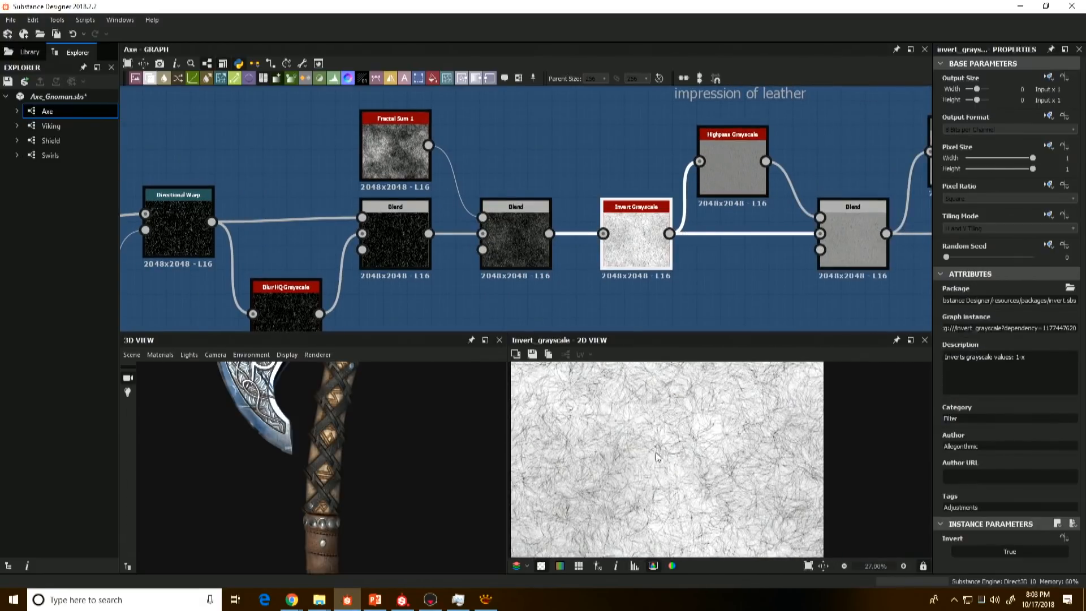
scroll(679, 440, "up", 4)
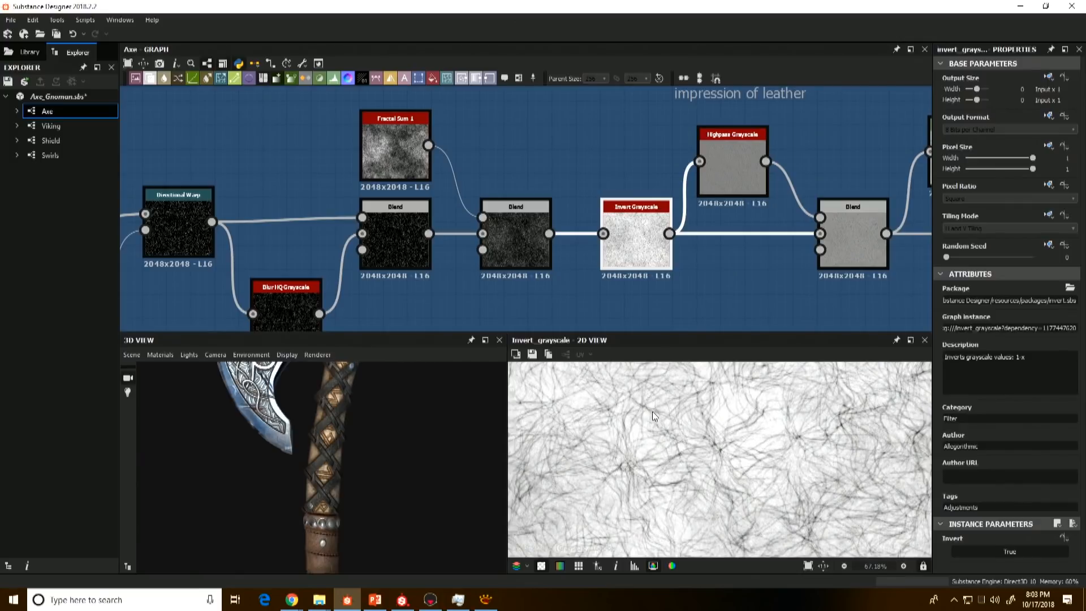
Step: Preview the Highpass Grayscale node and the Blend after it to examine how the leather impression is formed
double_click(738, 171)
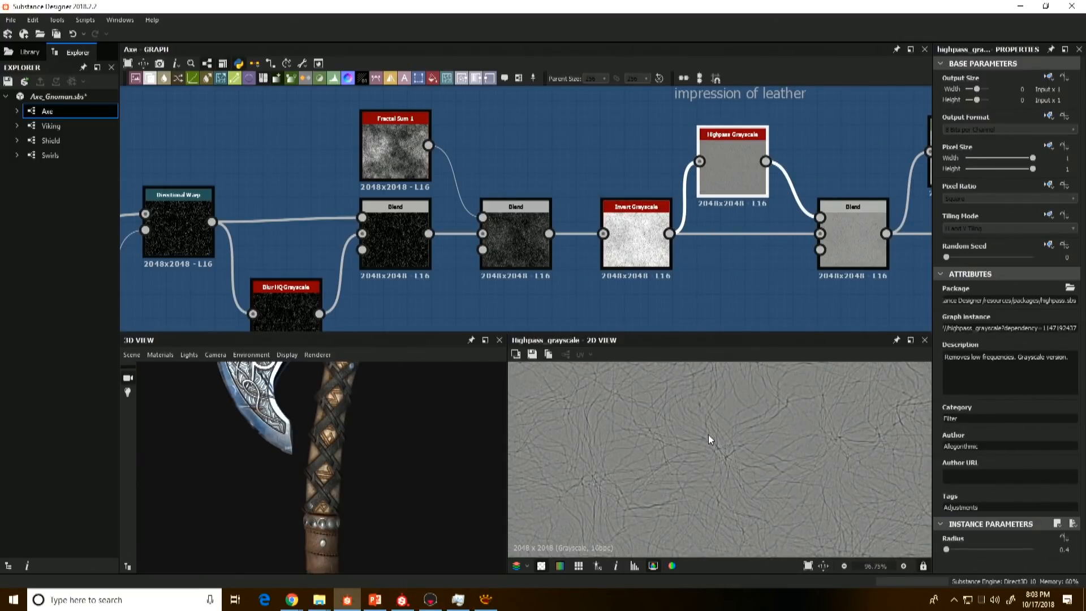
middle_click_drag(762, 266, 601, 267)
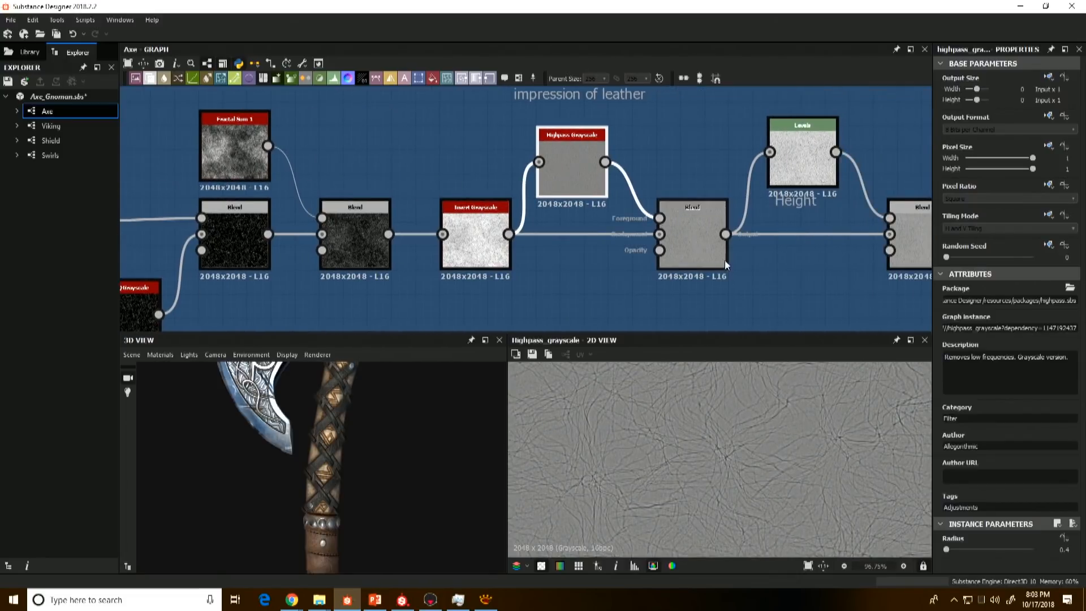
left_click(694, 243)
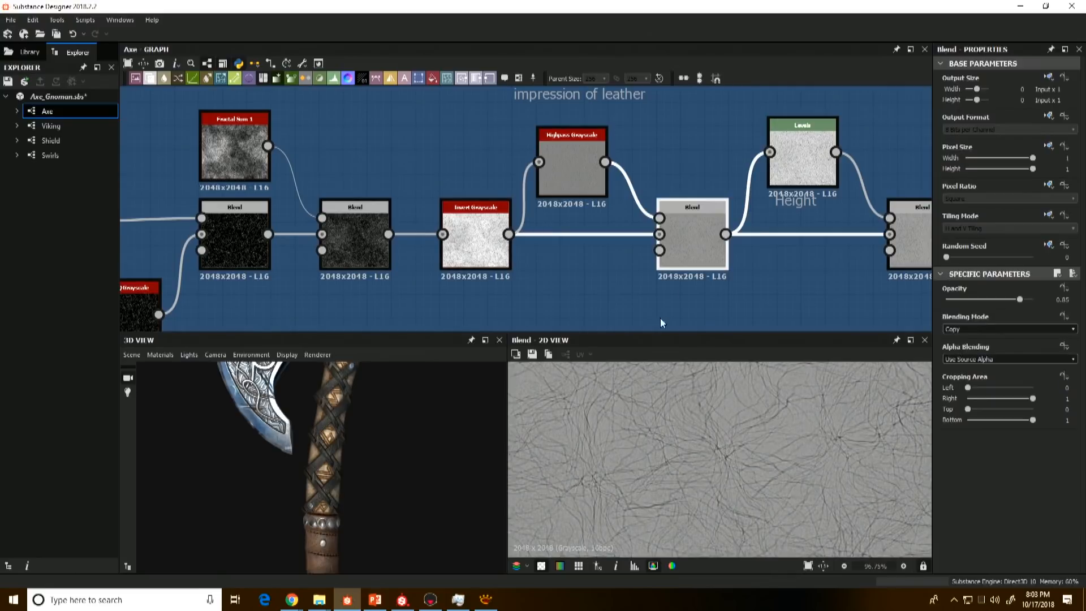
Step: Compare the final Blend of the leather noise with its Levels input and the preceding Blend to examine the height difference
middle_click_drag(761, 255, 600, 269)
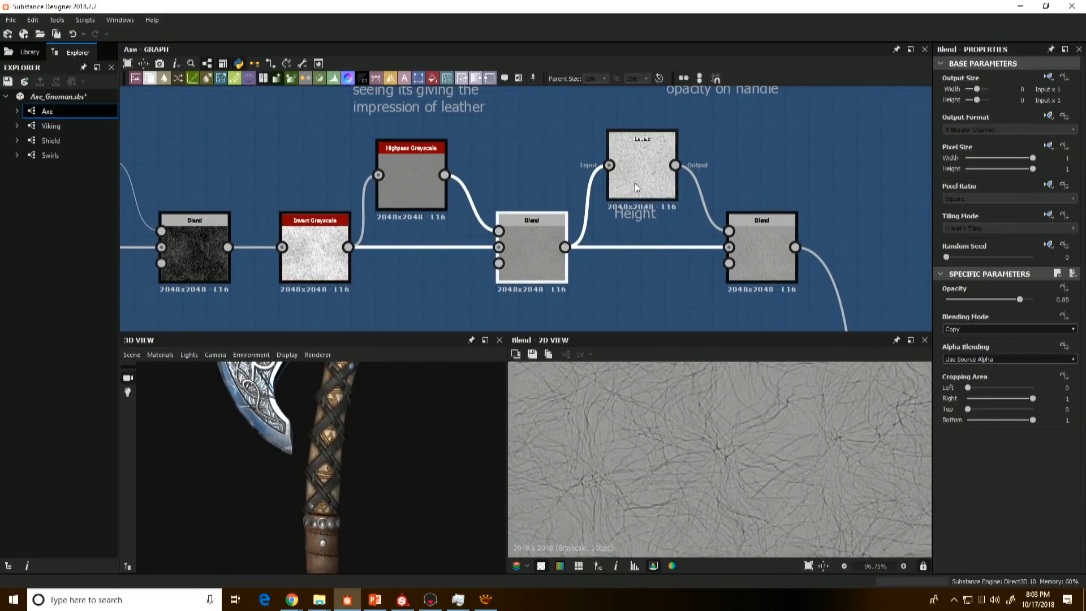
double_click(641, 170)
double_click(777, 266)
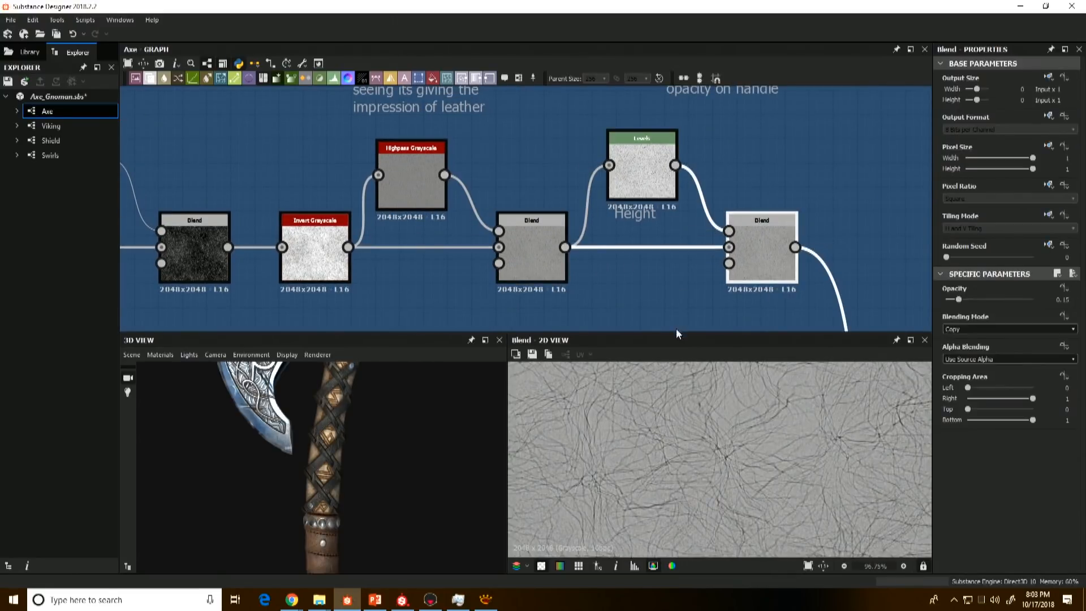
double_click(545, 256)
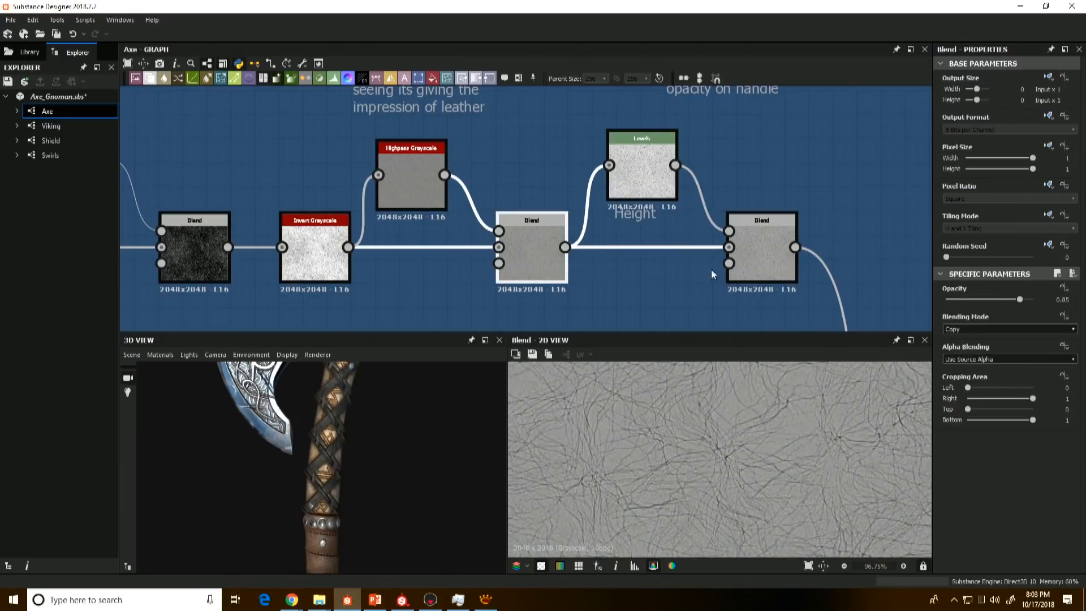
scroll(657, 431, "up", 3)
double_click(753, 255)
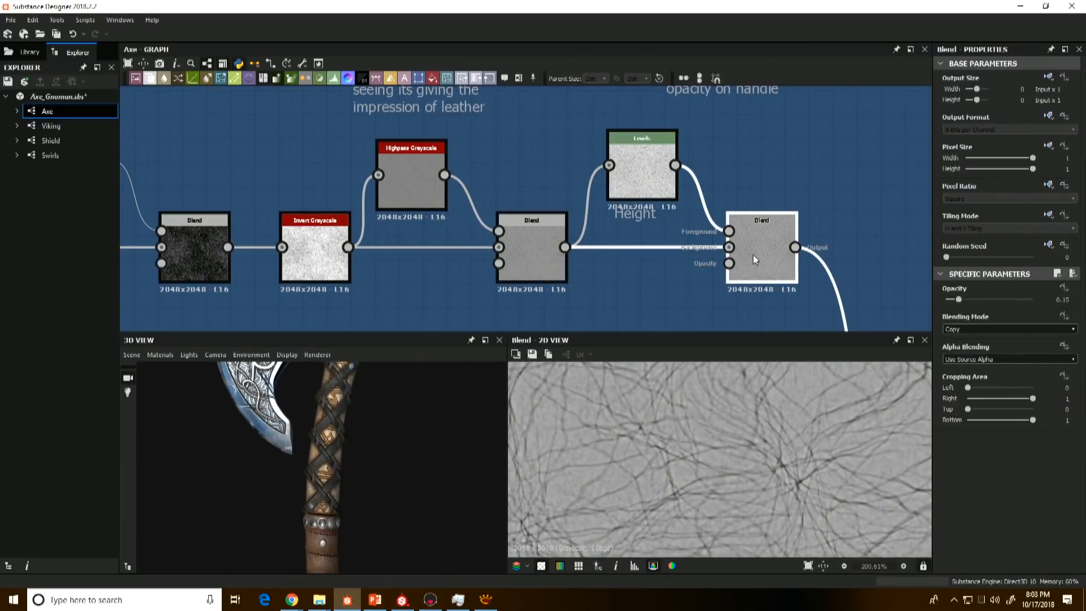
double_click(548, 252)
double_click(762, 262)
scroll(759, 260, "down", 3)
Step: Follow the leather noise output down the graph and inspect the leather wrap on the axe handle in 3D
middle_click_drag(669, 215, 606, 124)
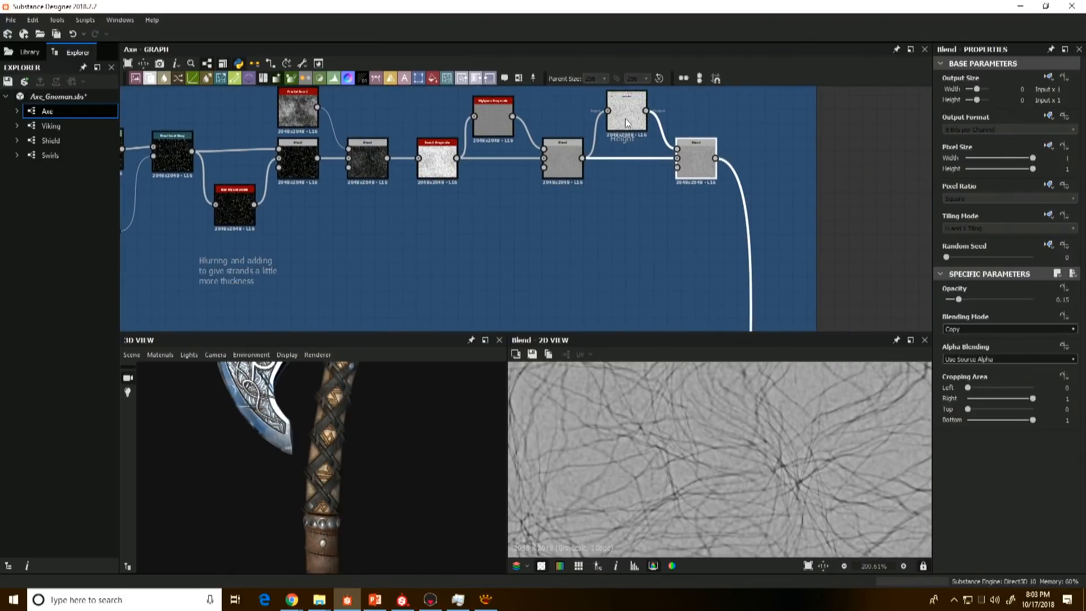
scroll(654, 128, "down", 4)
middle_click_drag(711, 274, 701, 220)
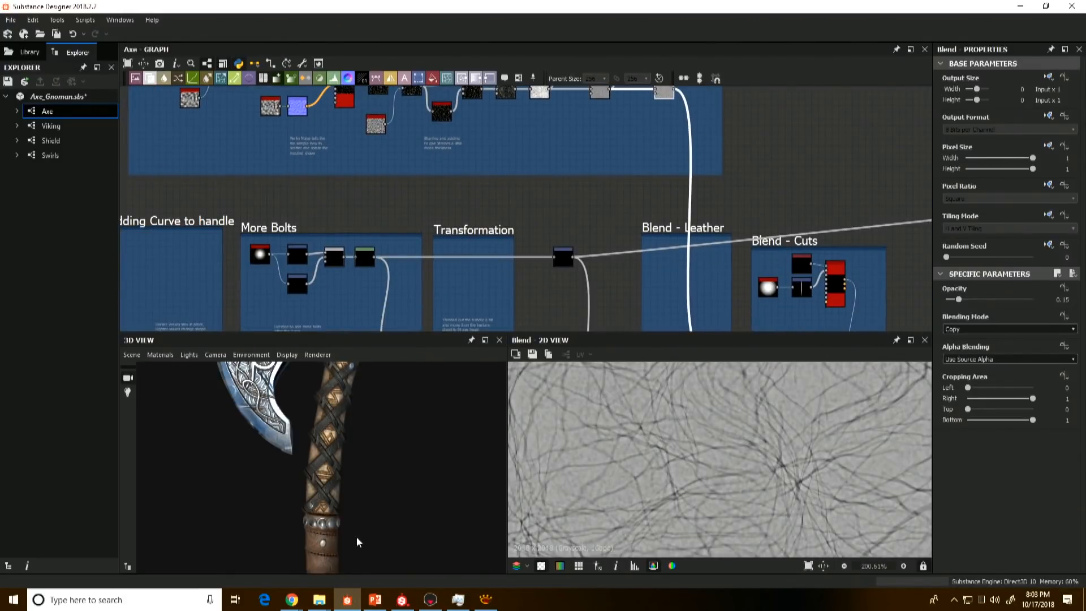
middle_click_drag(356, 538, 359, 456)
scroll(365, 464, "up", 4)
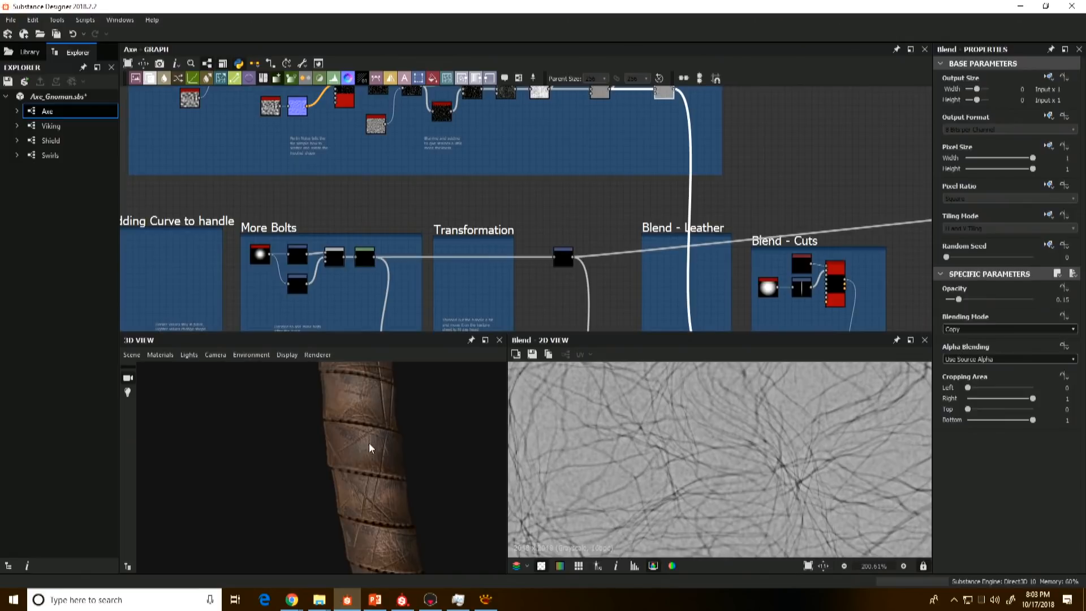
Step: Trace the leather noise to the Blend - Leather frame and preview its Blend node on the handle
scroll(745, 200, "down", 2)
middle_click_drag(702, 210, 675, 212)
scroll(677, 154, "up", 3)
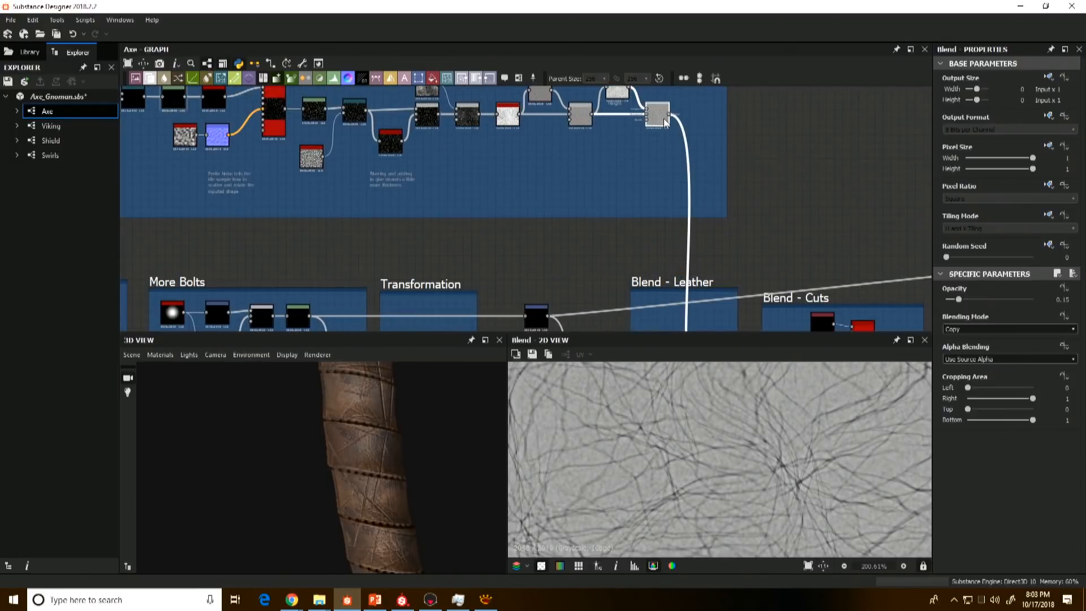
scroll(694, 260, "down", 3)
middle_click_drag(702, 320, 691, 217)
scroll(692, 249, "up", 4)
left_click(689, 274)
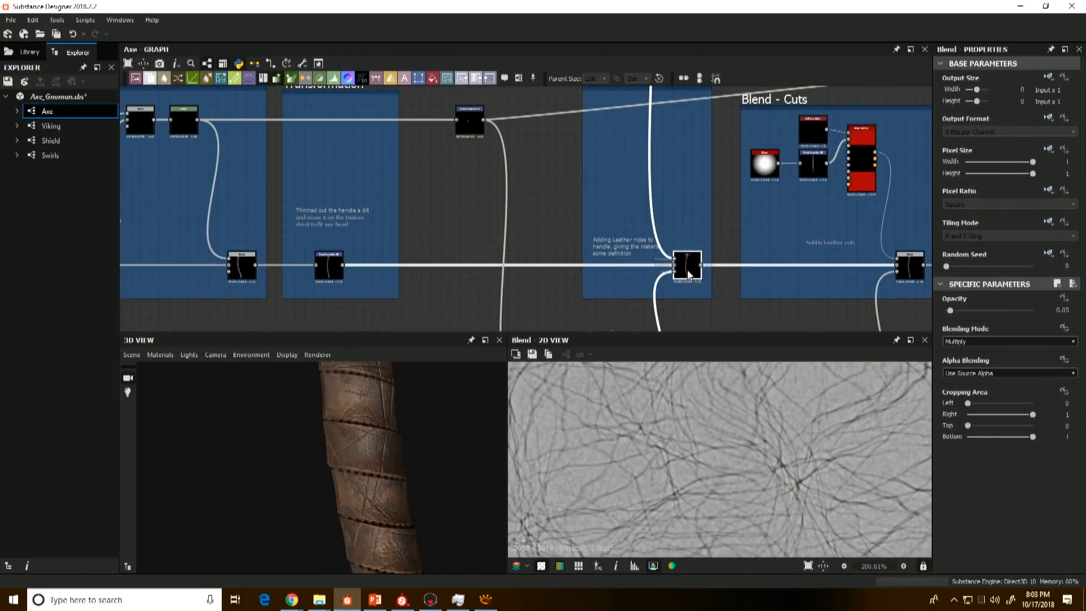
double_click(688, 274)
scroll(703, 437, "down", 6)
scroll(634, 275, "down", 3)
middle_click_drag(657, 288, 661, 238)
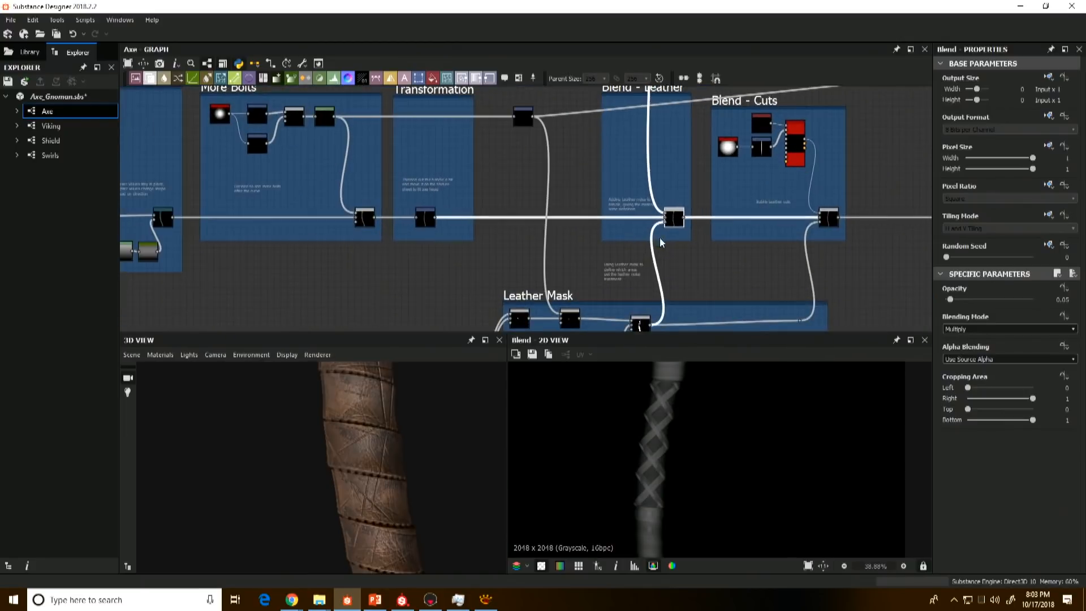
Step: Inspect the 3D axe along the handle, from the leather grip and pommel up to the axe head
scroll(368, 461, "down", 2)
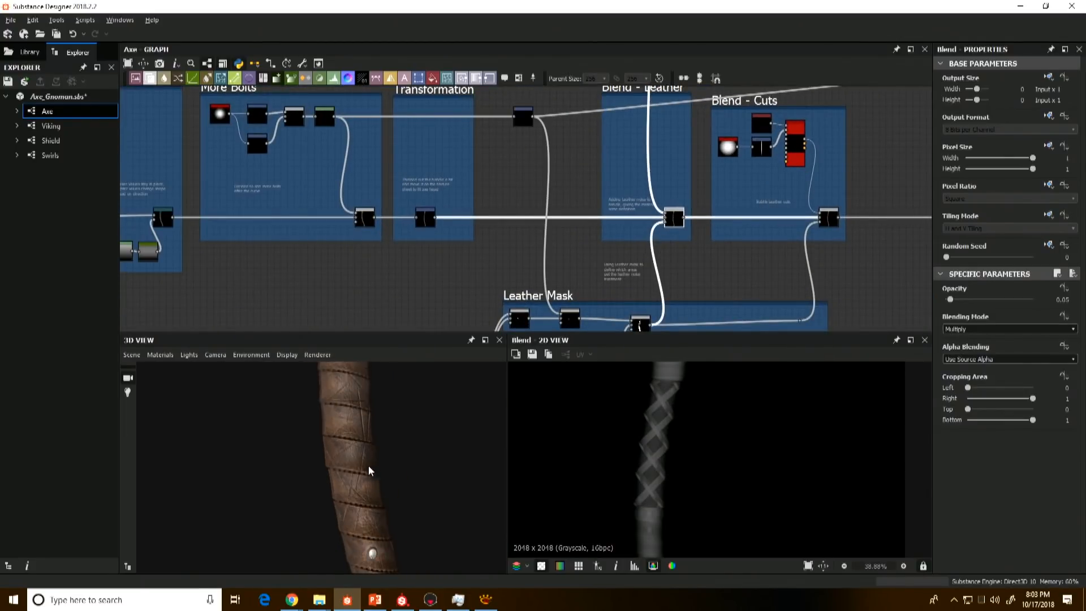
middle_click_drag(369, 465, 349, 465)
middle_click_drag(680, 195, 689, 231)
scroll(348, 450, "down", 1)
scroll(348, 439, "down", 5)
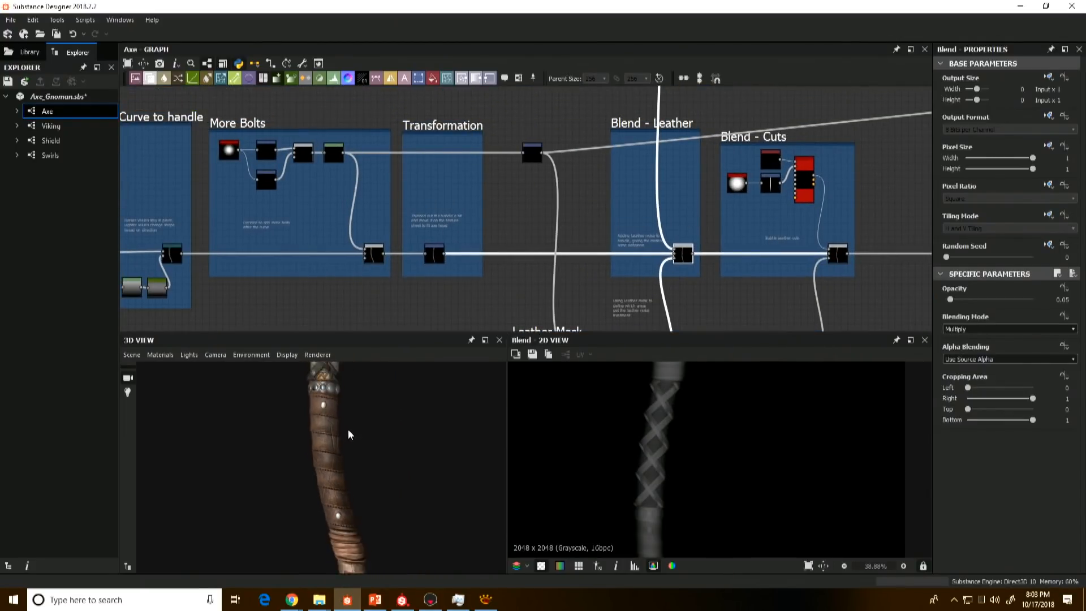
mouse_move(349, 396)
middle_mouse_down()
mouse_move(404, 470)
mouse_move(382, 446)
mouse_move(380, 386)
middle_mouse_up()
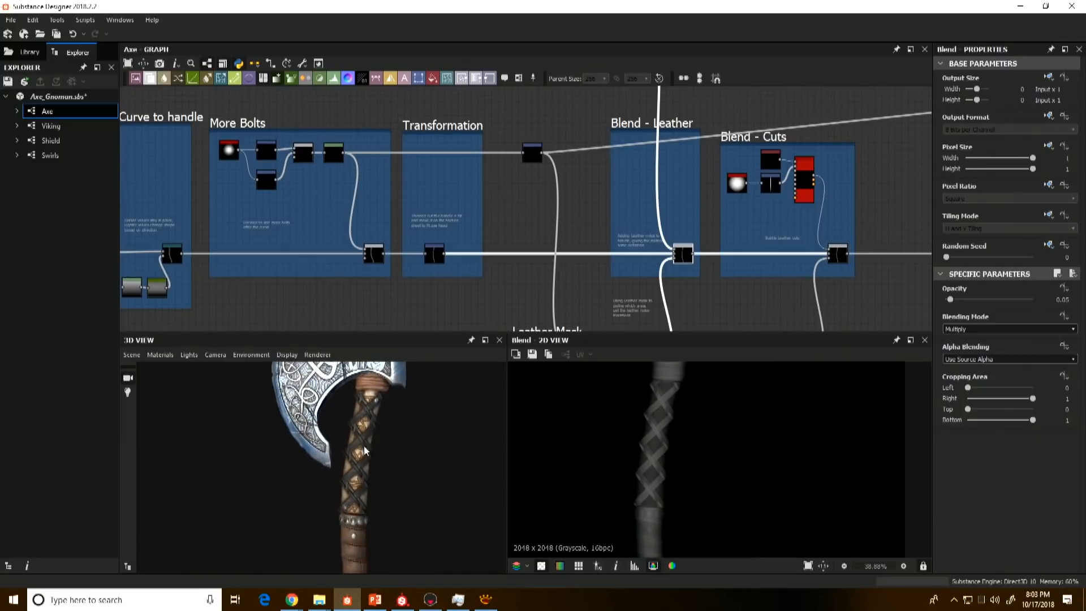
middle_click_drag(359, 521, 346, 444)
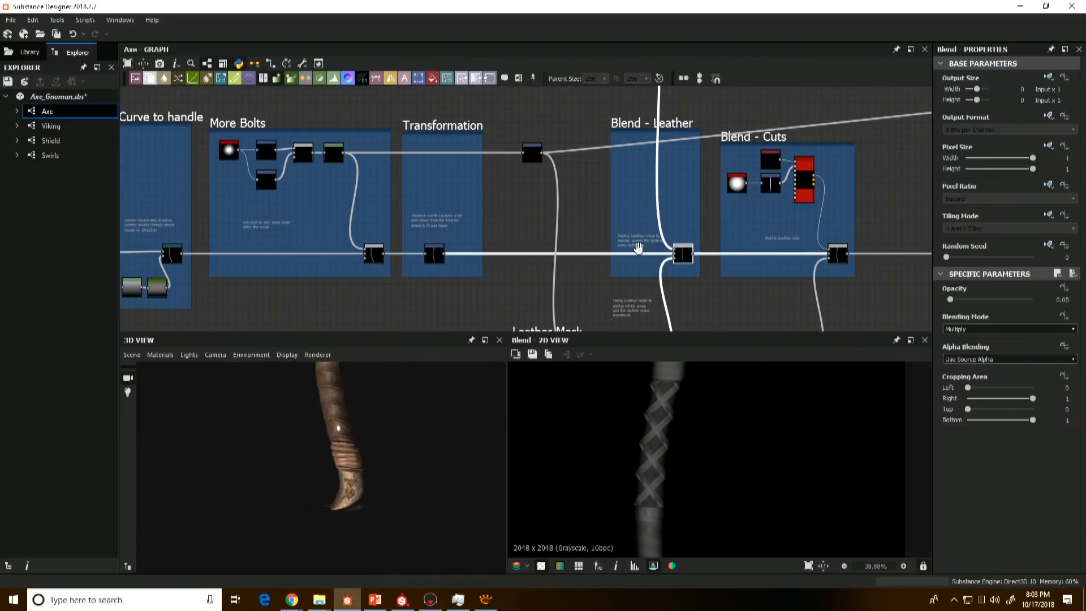
middle_click_drag(659, 277, 655, 224)
left_click_drag(334, 475, 352, 525)
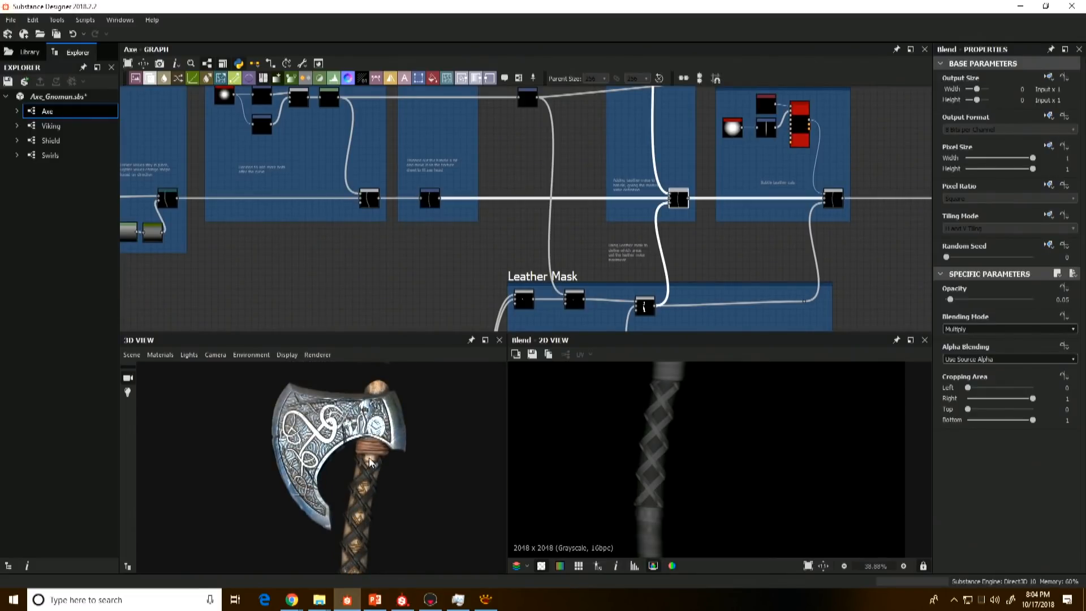
Step: Trace the connections from the Leather Mask frame back through the Axe graph to locate the Masks frame
scroll(680, 228, "down", 2)
middle_click_drag(673, 212, 673, 149)
middle_click_drag(608, 246, 630, 142)
middle_click_drag(520, 295, 555, 211)
scroll(498, 225, "down", 3)
middle_click_drag(487, 224, 503, 159)
scroll(444, 259, "up", 3)
scroll(443, 259, "down", 3)
middle_click_drag(417, 252, 545, 313)
middle_click_drag(481, 217, 566, 203)
scroll(566, 202, "down", 2)
middle_click_drag(214, 138, 244, 161)
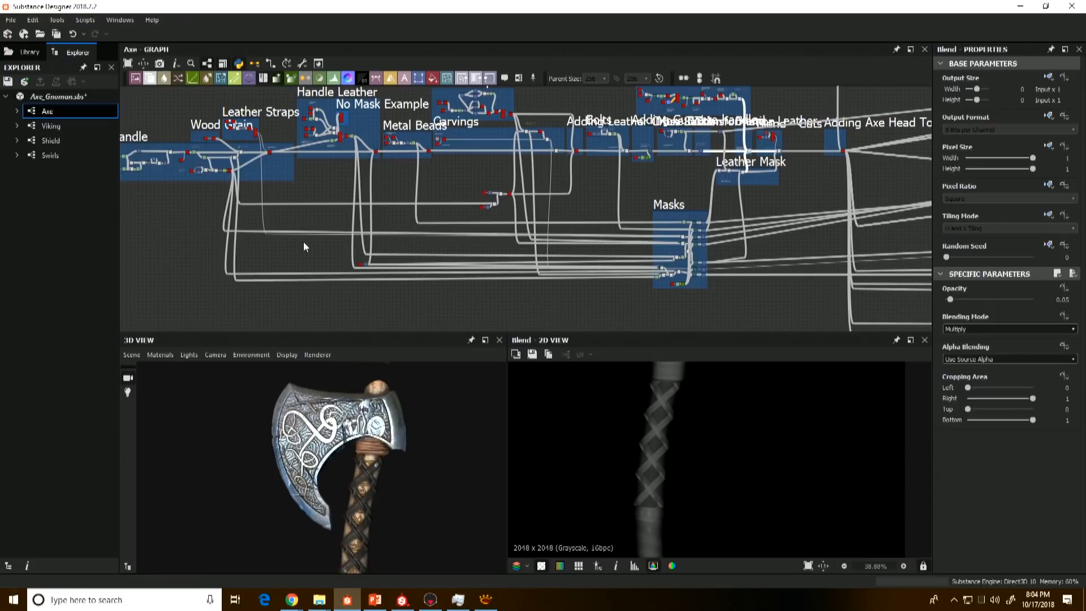
Step: Preview the Levels, multiplied Blend, Directional Warp and Transformation 2D nodes in the Masks frame to examine how masks are shaped
scroll(658, 234, "up", 10)
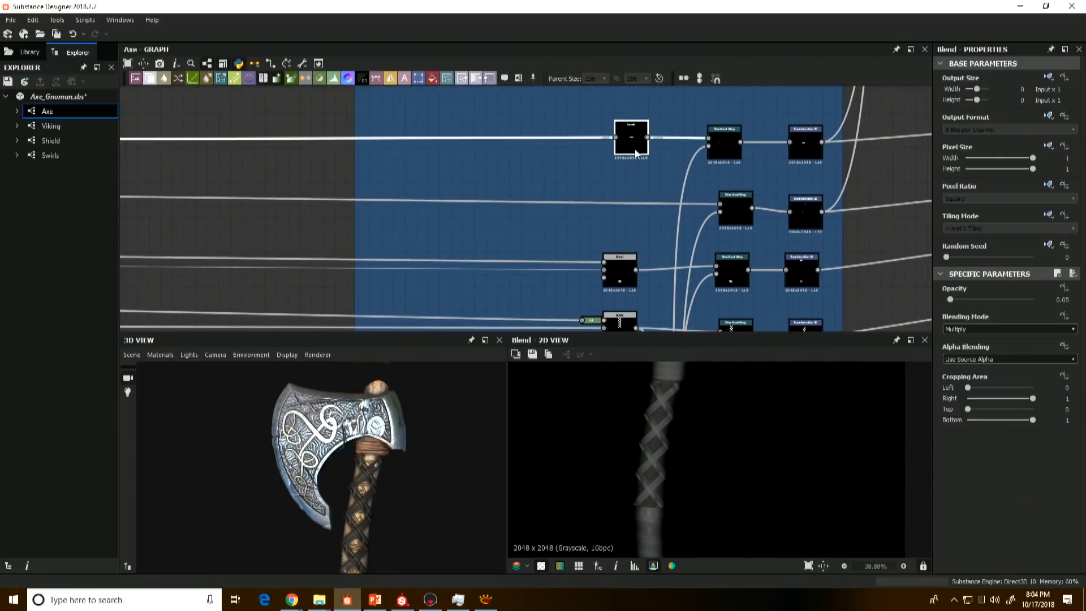
left_click(635, 151)
left_click(623, 276)
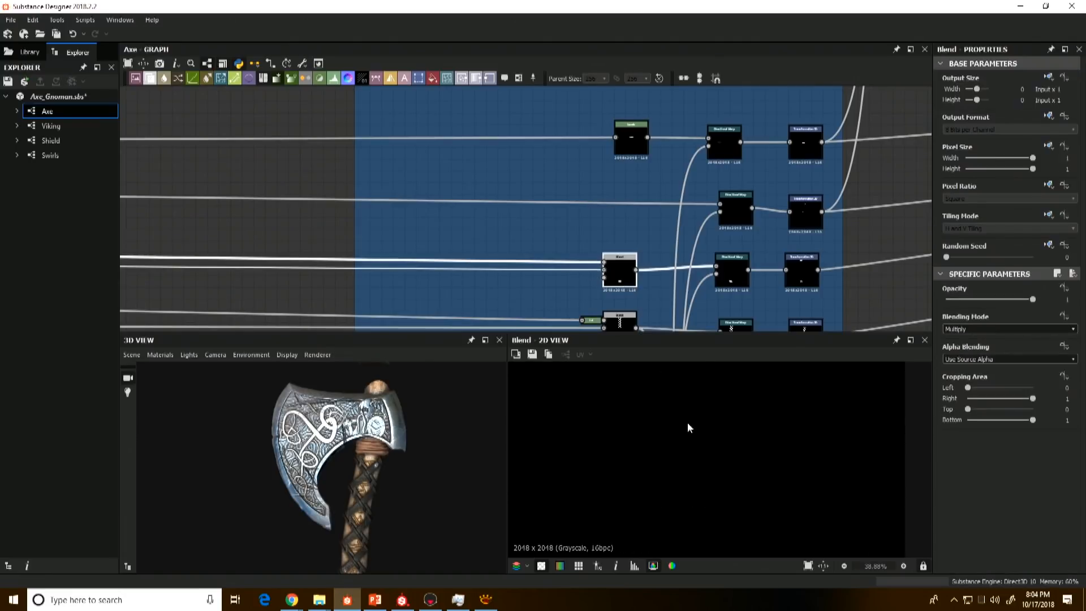
left_click(726, 265)
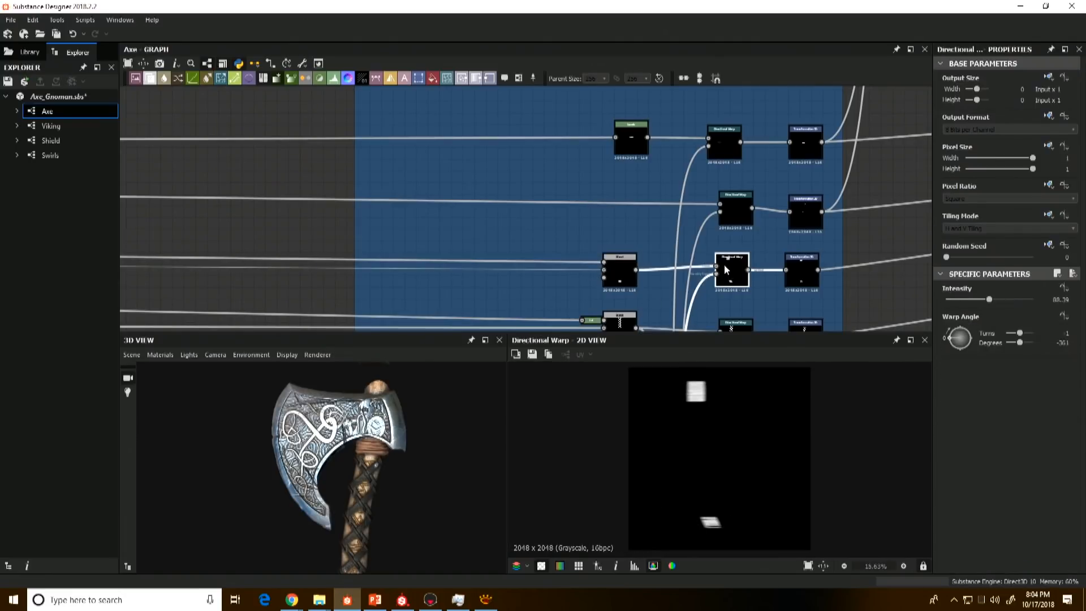
left_click(802, 272)
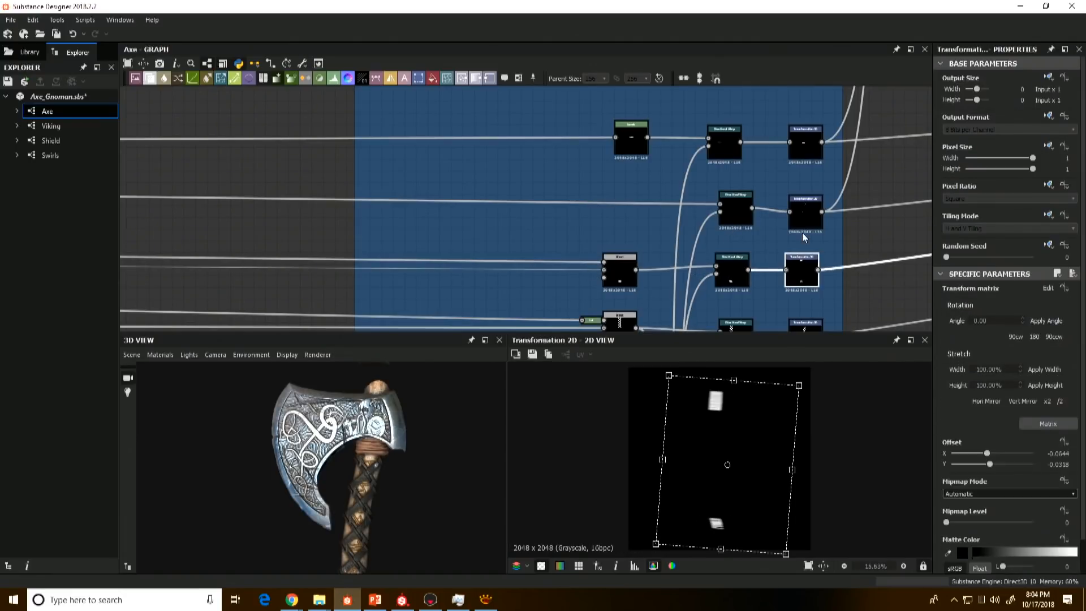
Step: Preview the crossed leather strap mask and the Add (Linear Dodge) Blend that combines it with the lower grip mask
middle_click_drag(797, 230, 768, 180)
left_click(589, 270)
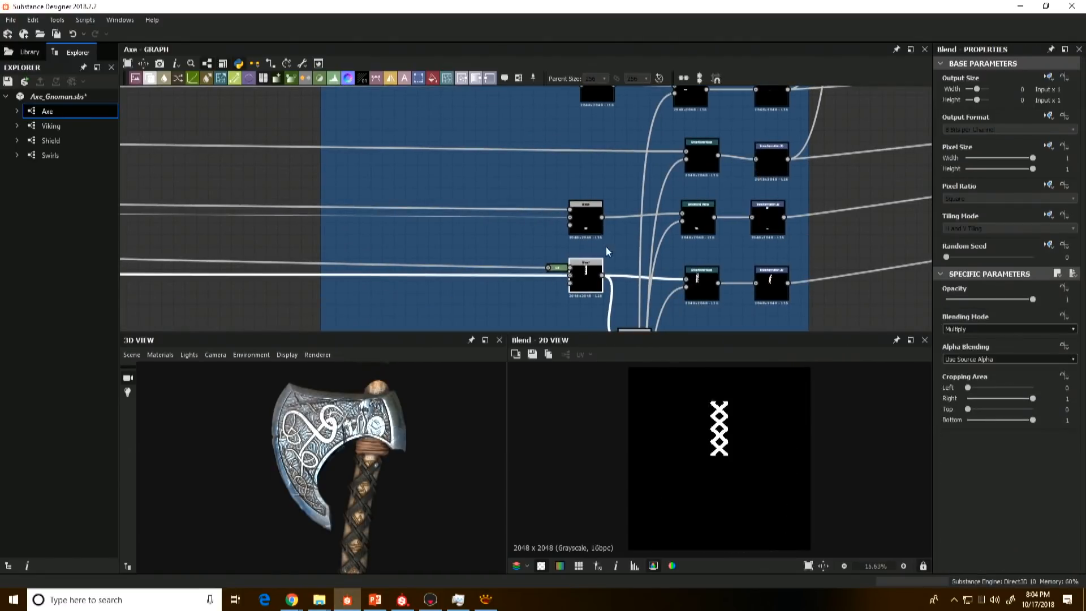
middle_click_drag(607, 311, 591, 195)
left_click(616, 223)
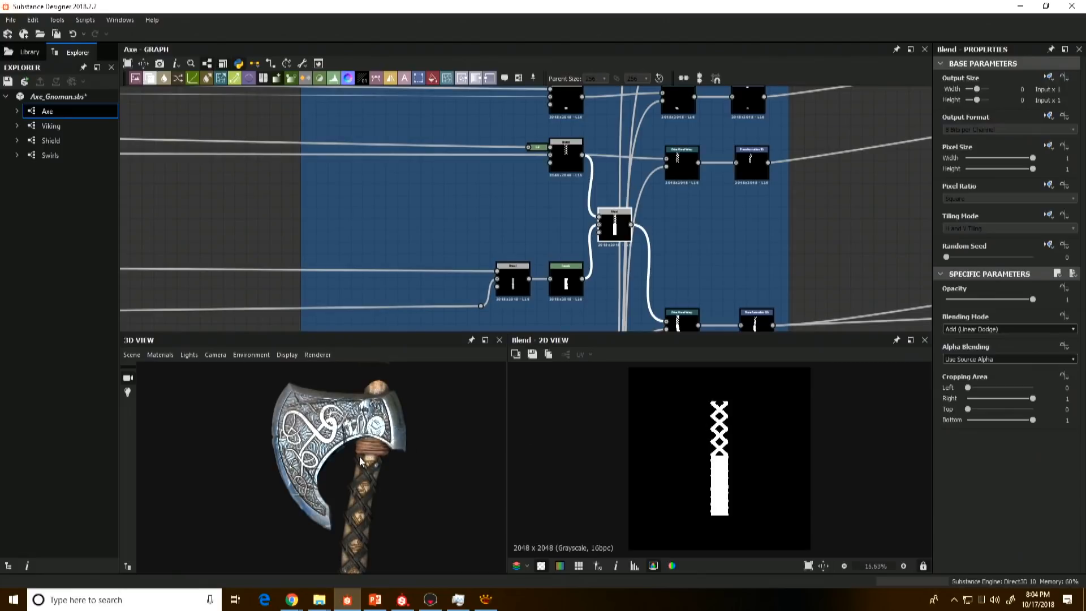
Step: Preview the Directional Warp and Transformation 2D nodes that bend and position the combined strap and grip mask in the Masks frame
middle_click_drag(359, 461, 356, 424)
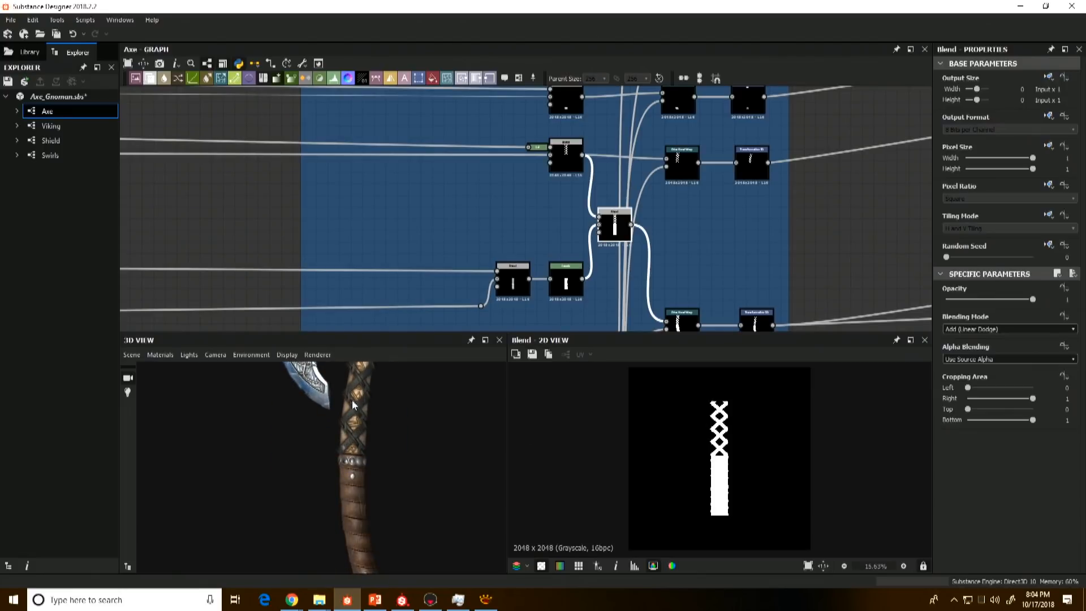
middle_click_drag(692, 265, 648, 185)
left_click(638, 243)
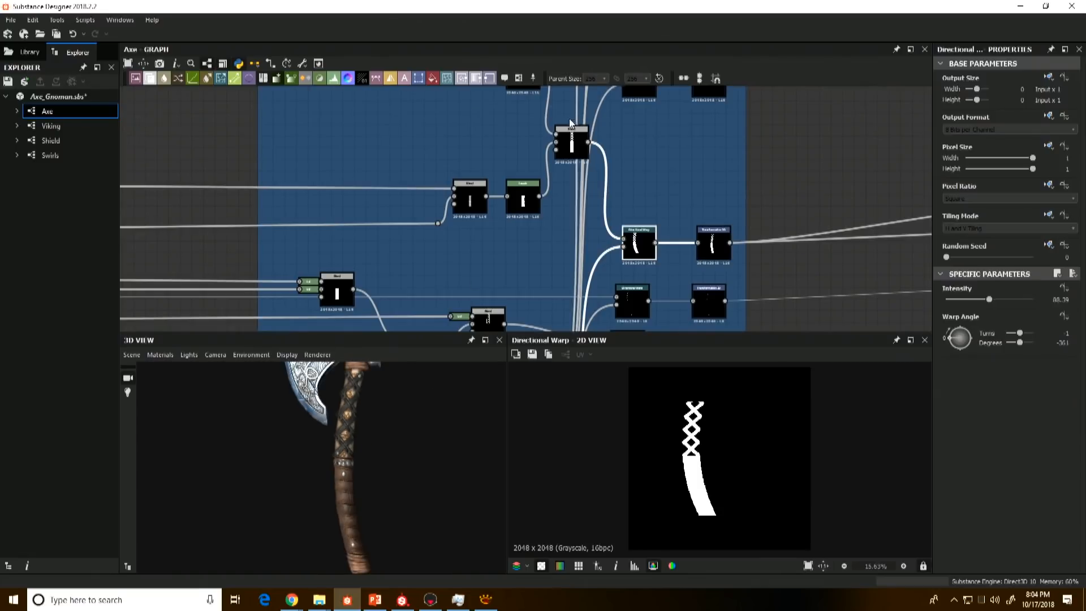
scroll(569, 118, "down", 4)
middle_click_drag(541, 129, 537, 405)
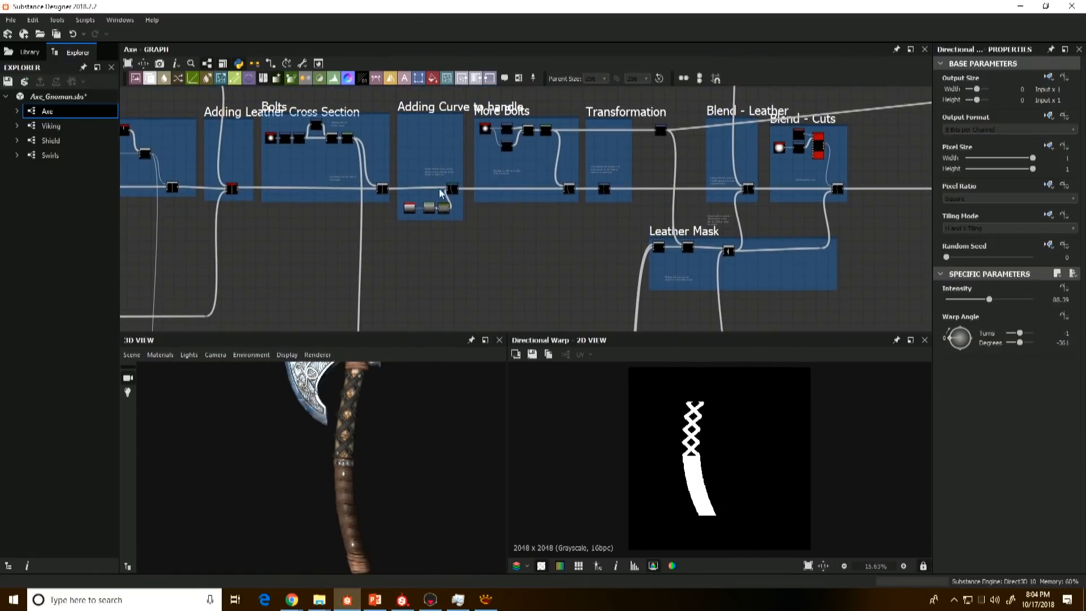
middle_click_drag(517, 254, 455, 91)
scroll(534, 228, "up", 3)
double_click(525, 222)
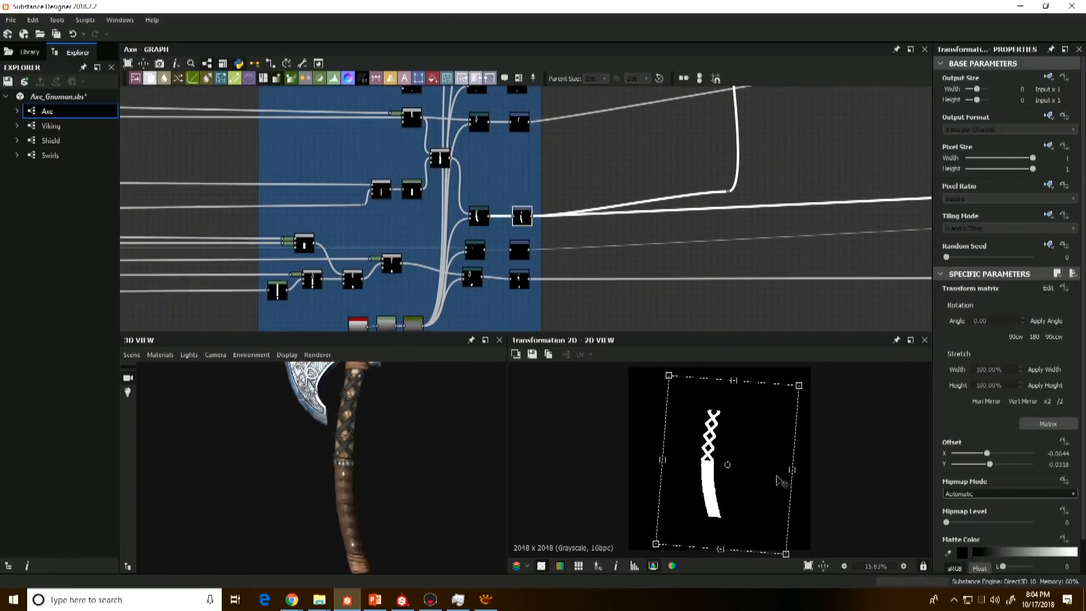
Step: Preview the Subtract Blend in the Leather Mask frame and the first Add (Linear Dodge) Blend that feeds it bolt shapes
scroll(700, 279, "down", 5)
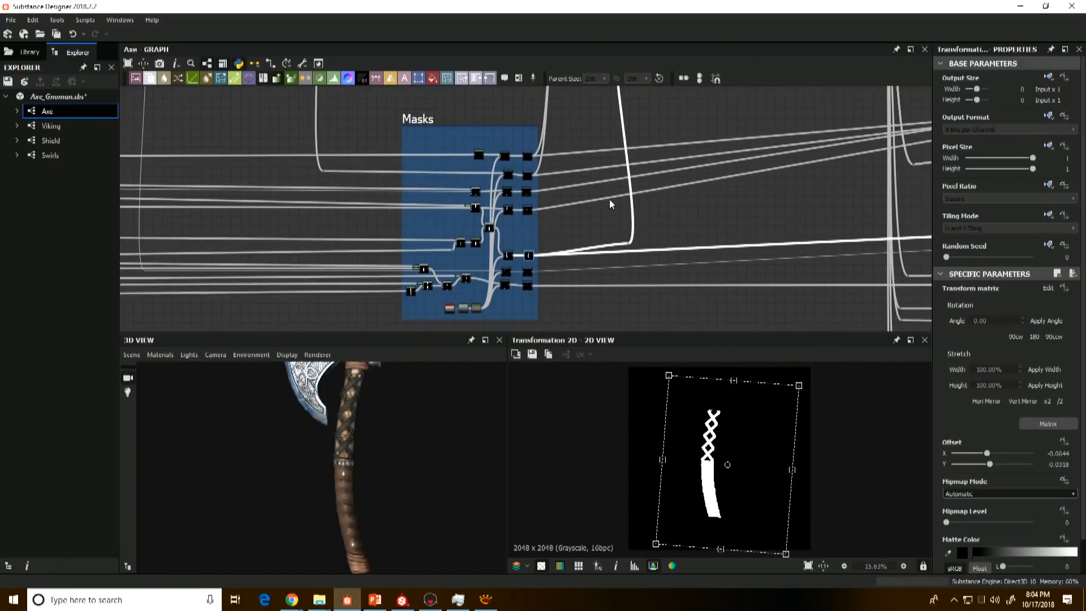
middle_click_drag(552, 91, 566, 223)
scroll(629, 173, "up", 4)
scroll(632, 165, "up", 2)
double_click(664, 131)
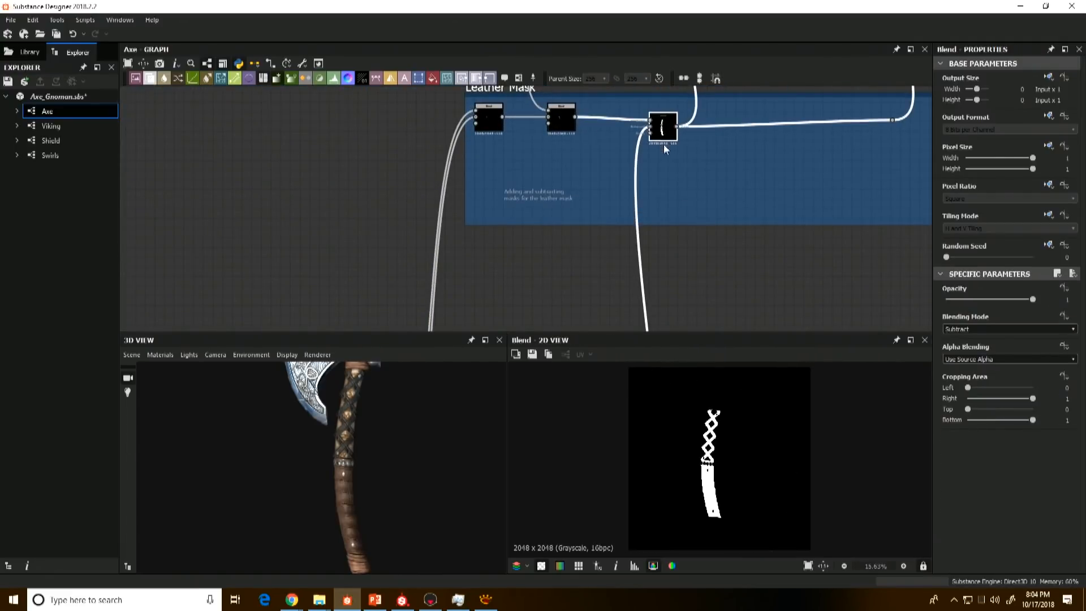
scroll(647, 158, "up", 3)
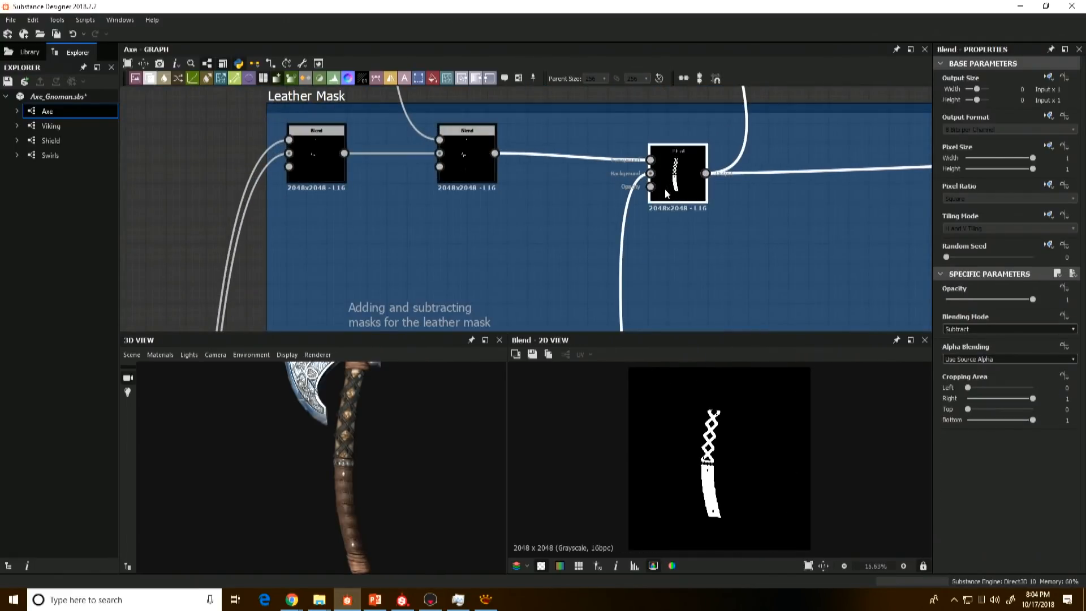
middle_click_drag(422, 189, 467, 239)
double_click(355, 203)
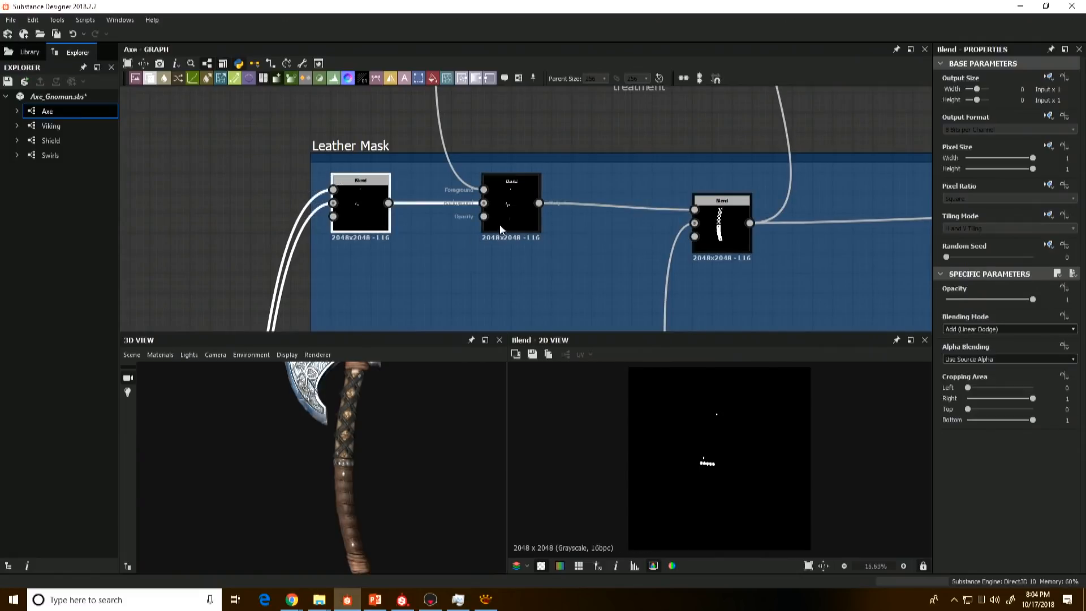
Step: Preview the Directional Warp of the leather mask in the Masks frame and compare its shape with the 3D handle
scroll(503, 305, "down", 2)
middle_click_drag(522, 318, 565, 91)
middle_click_drag(447, 314, 562, 105)
middle_click_drag(445, 296, 551, 164)
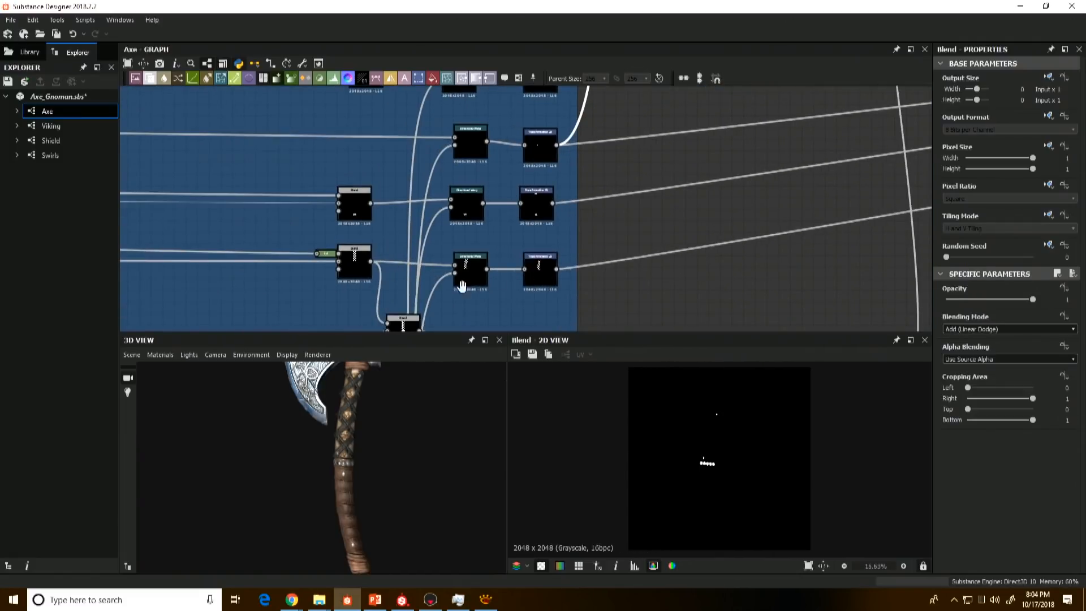
middle_click_drag(462, 286, 499, 144)
double_click(507, 293)
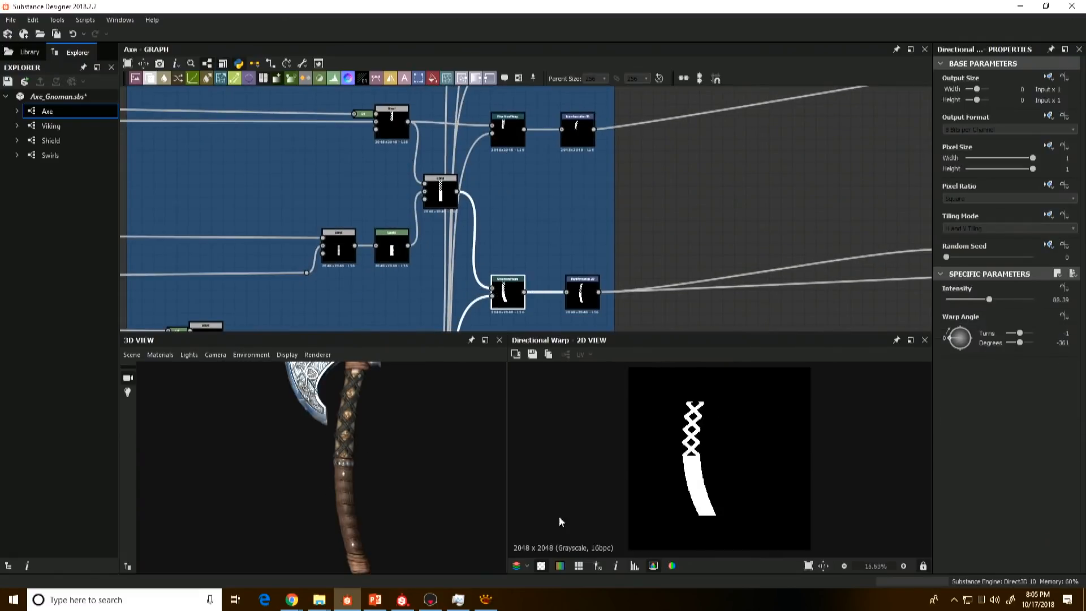
scroll(344, 459, "up", 4)
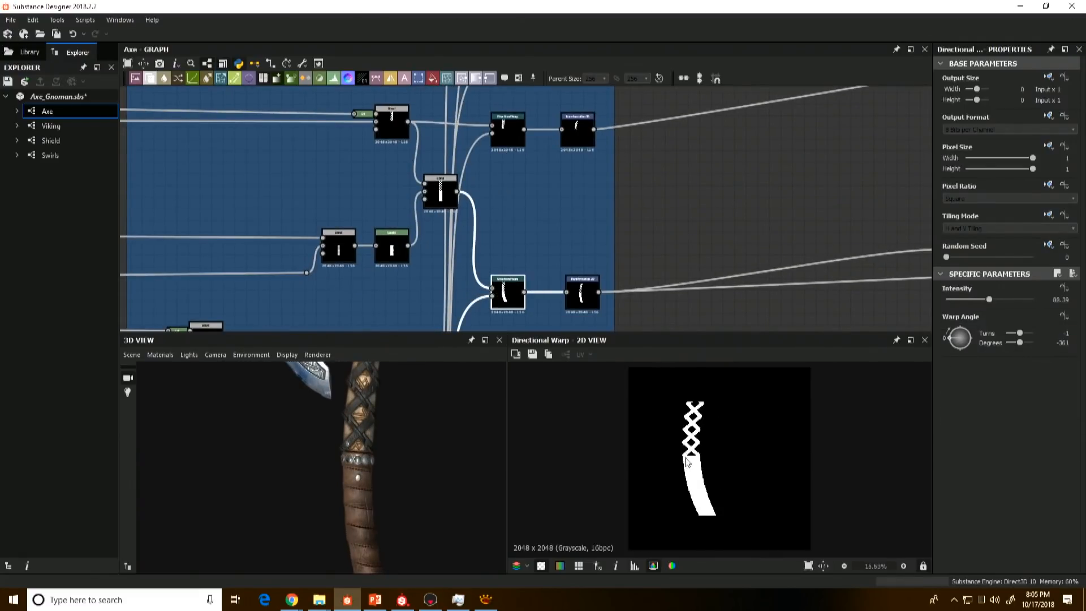
scroll(668, 464, "up", 3)
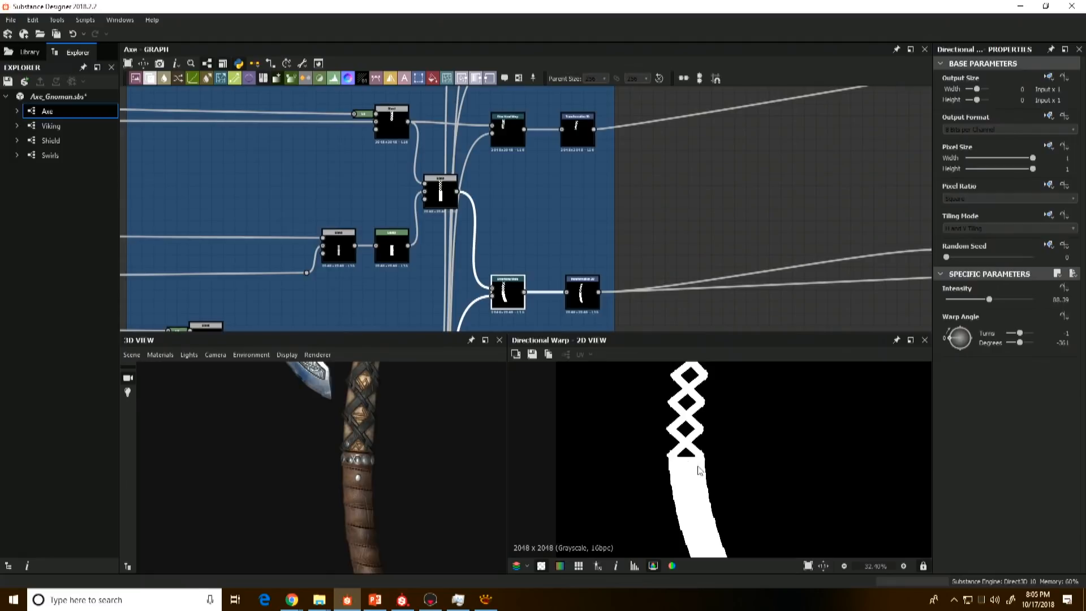
Step: Preview the bolt mask from the More Bolts Levels and Transformation 2D nodes through to the Leather Mask frame's Add and Subtract Blends
scroll(711, 194, "down", 8)
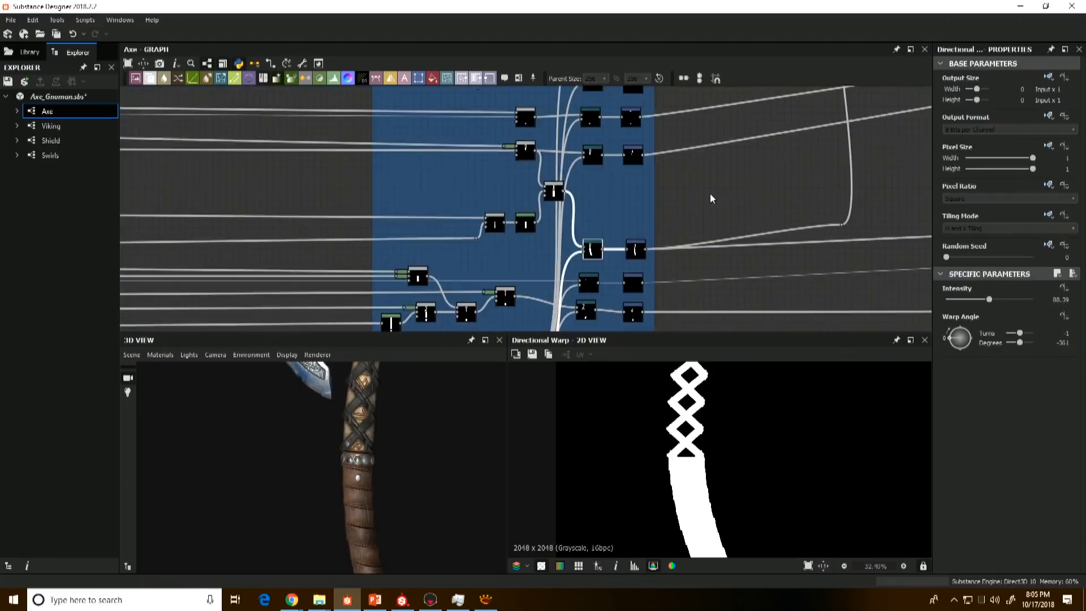
scroll(563, 249, "up", 2)
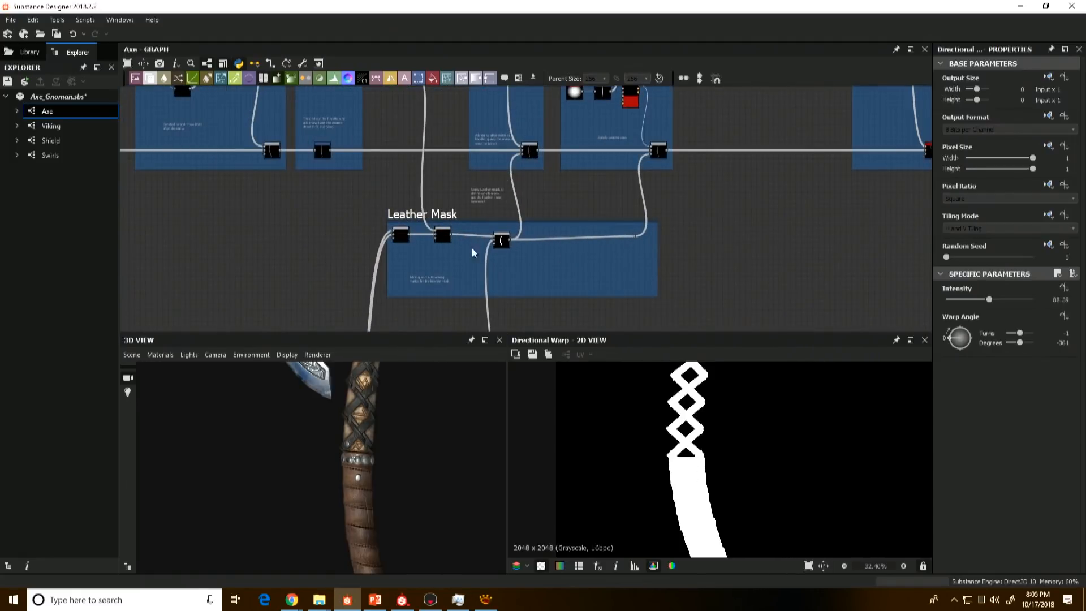
middle_click_drag(466, 253, 531, 366)
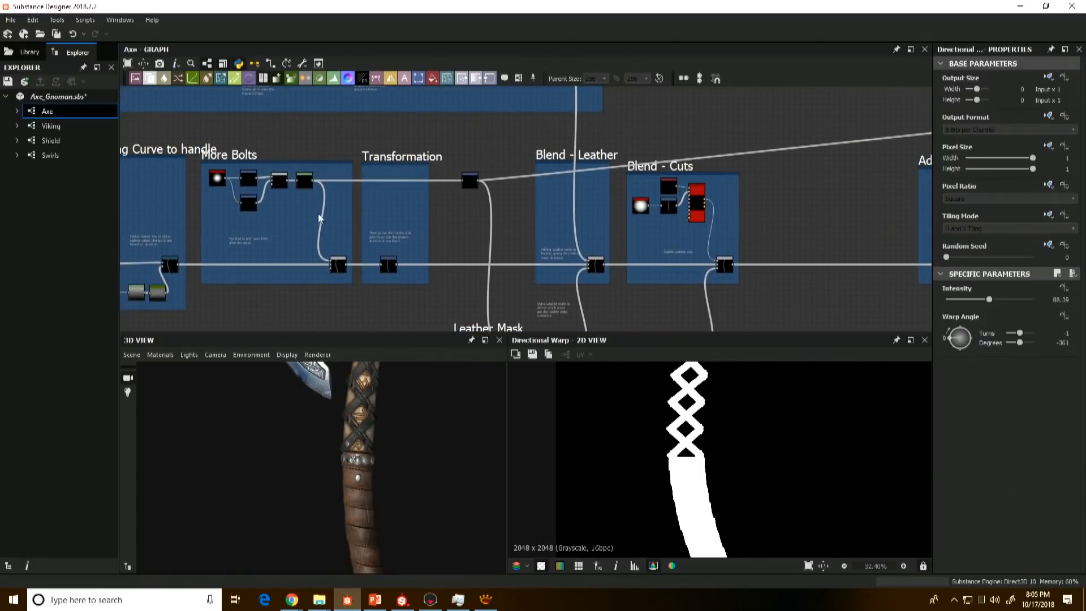
double_click(305, 182)
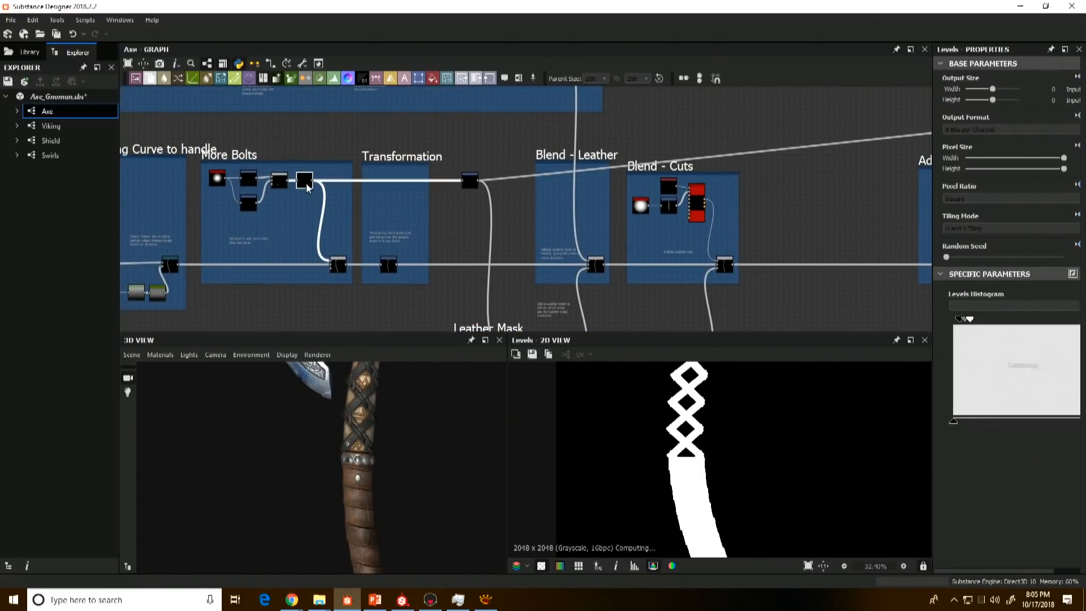
double_click(471, 180)
middle_click_drag(484, 170, 476, 68)
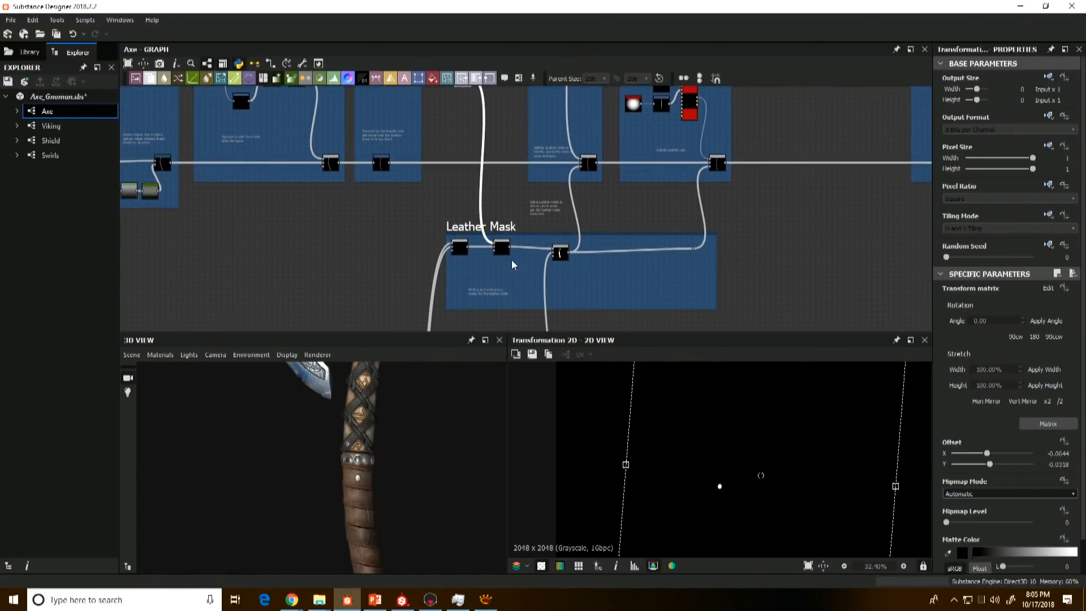
double_click(502, 248)
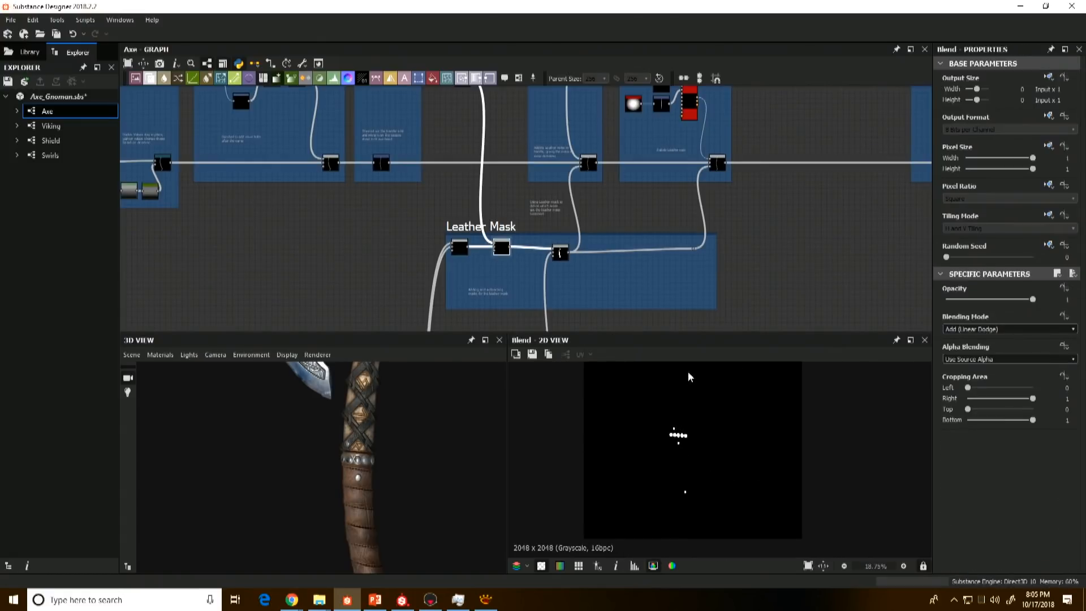
double_click(560, 252)
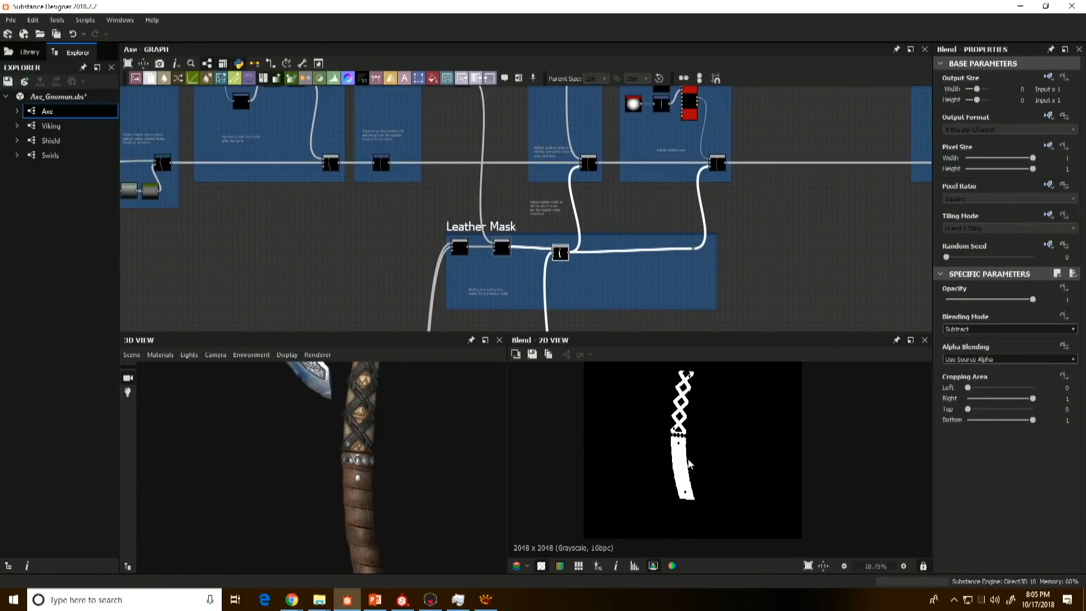
Step: Preview the Multiply Blend in the Blend - Leather frame and examine its leather noise close up beside the 3D grip
middle_click_drag(650, 208, 571, 229)
scroll(532, 221, "up", 2)
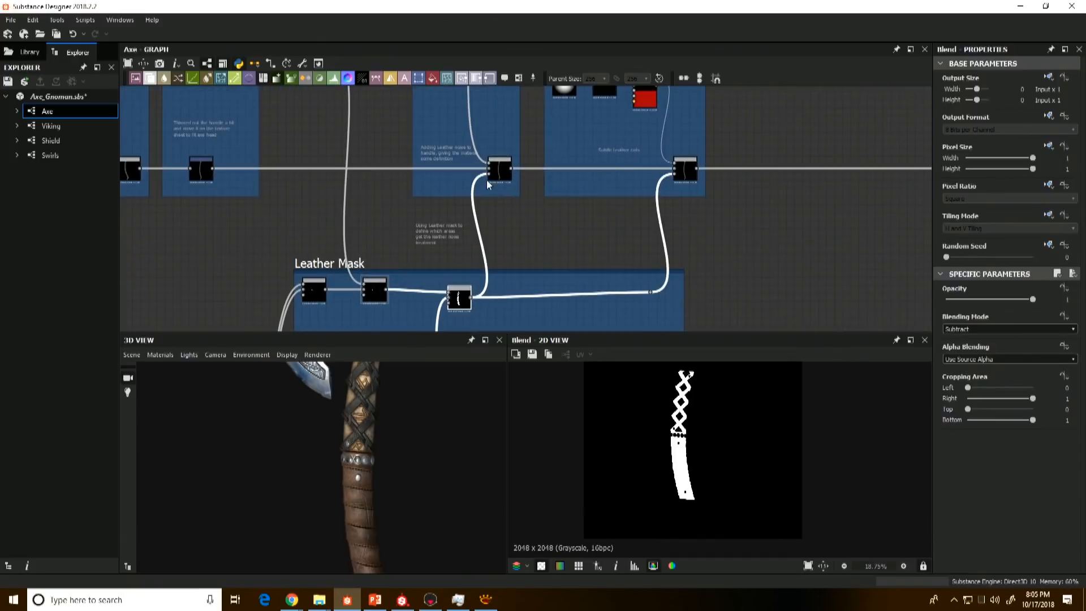
double_click(499, 170)
scroll(694, 459, "up", 8)
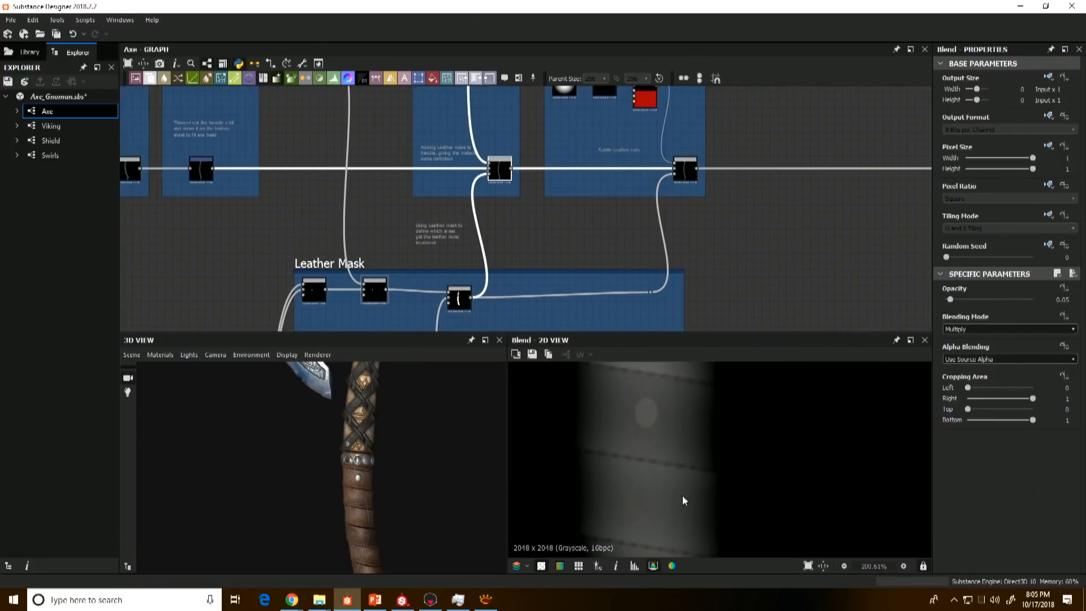
left_click_drag(377, 475, 356, 496)
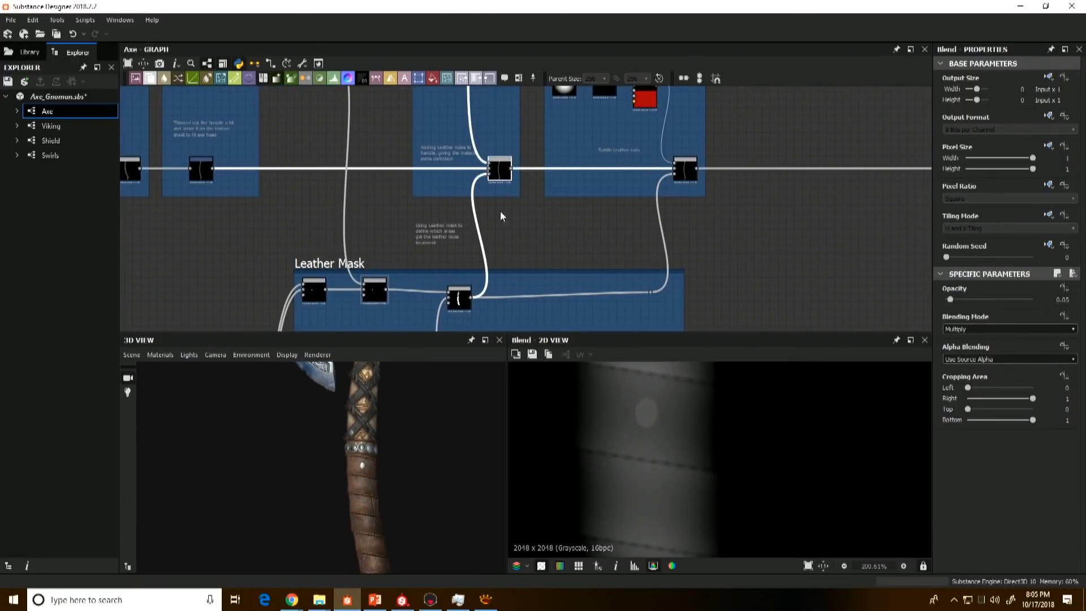
Step: Select the Subtract Blend in the Blend - Cuts frame and inspect the cuts on the 3D leather grip
scroll(500, 215, "down", 4)
scroll(528, 256, "up", 5)
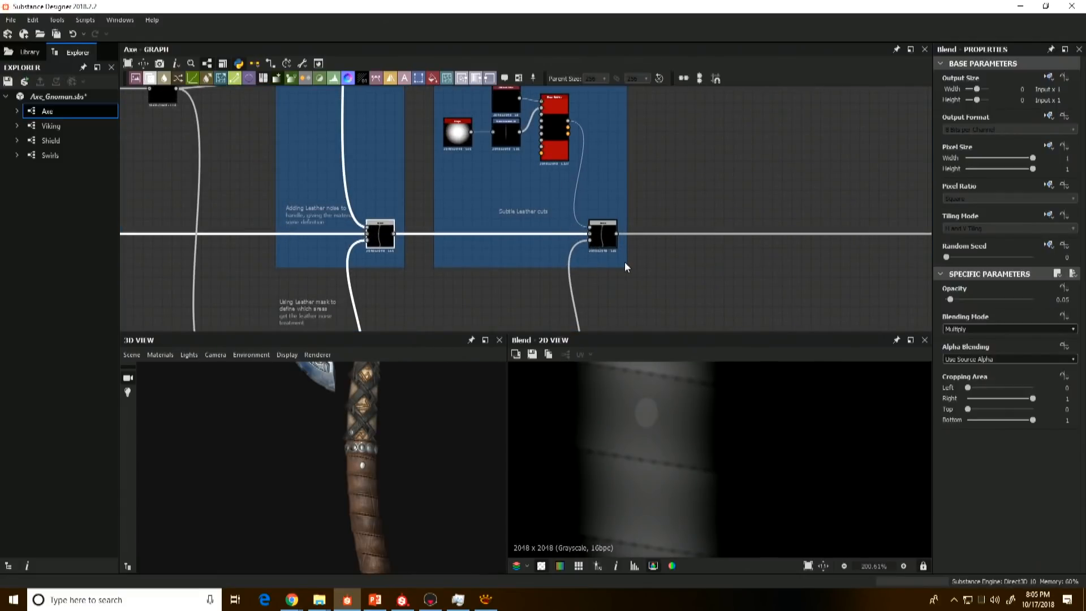
left_click(603, 233)
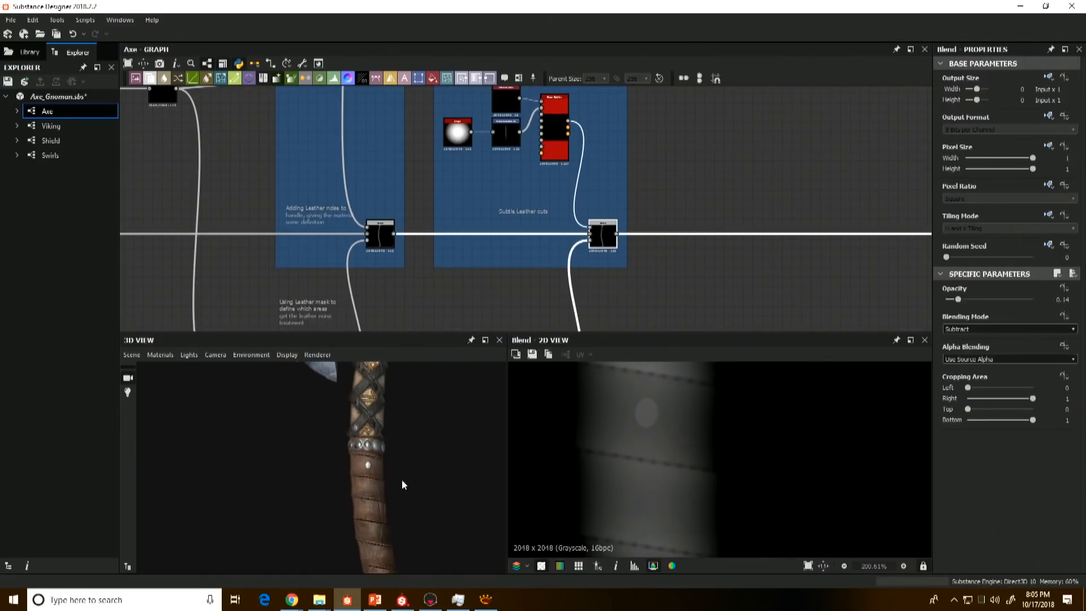
scroll(402, 479, "up", 3)
middle_click_drag(401, 480, 370, 414)
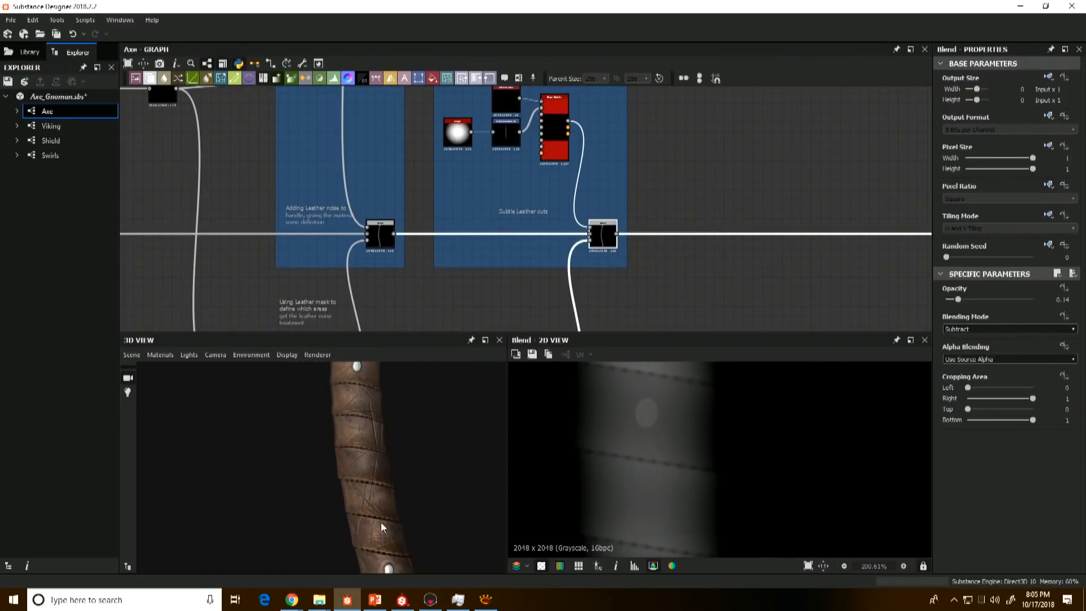
right_click_drag(382, 523, 321, 485, "alt")
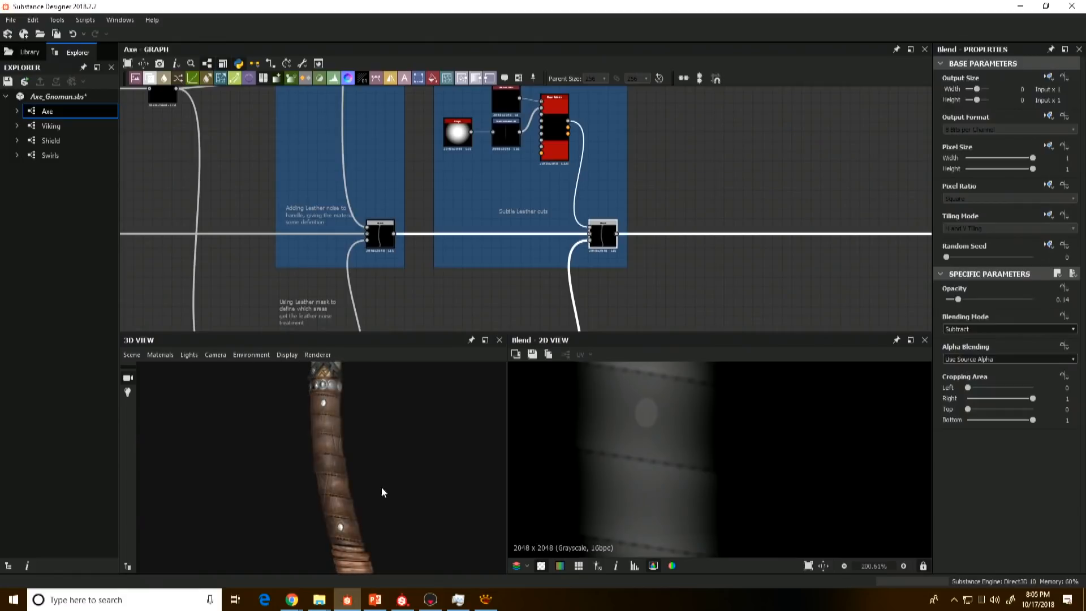
Step: Preview the Shape, Transformation 2D and Uniform Color nodes in the Blend - Cuts frame to examine the cut shape's source
scroll(456, 240, "up", 2)
scroll(456, 239, "up", 2)
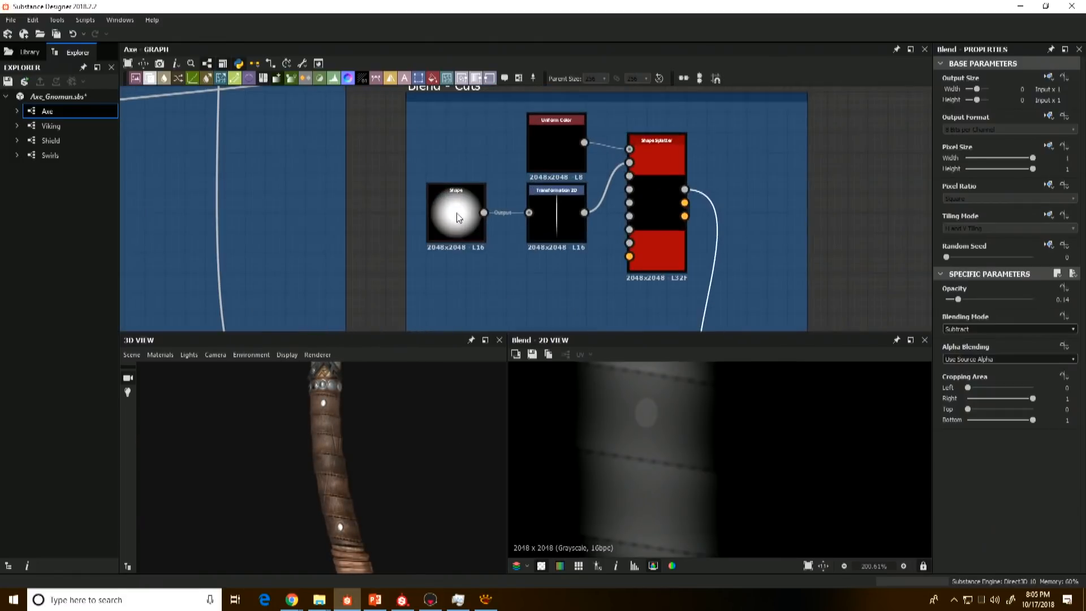
left_click(452, 215)
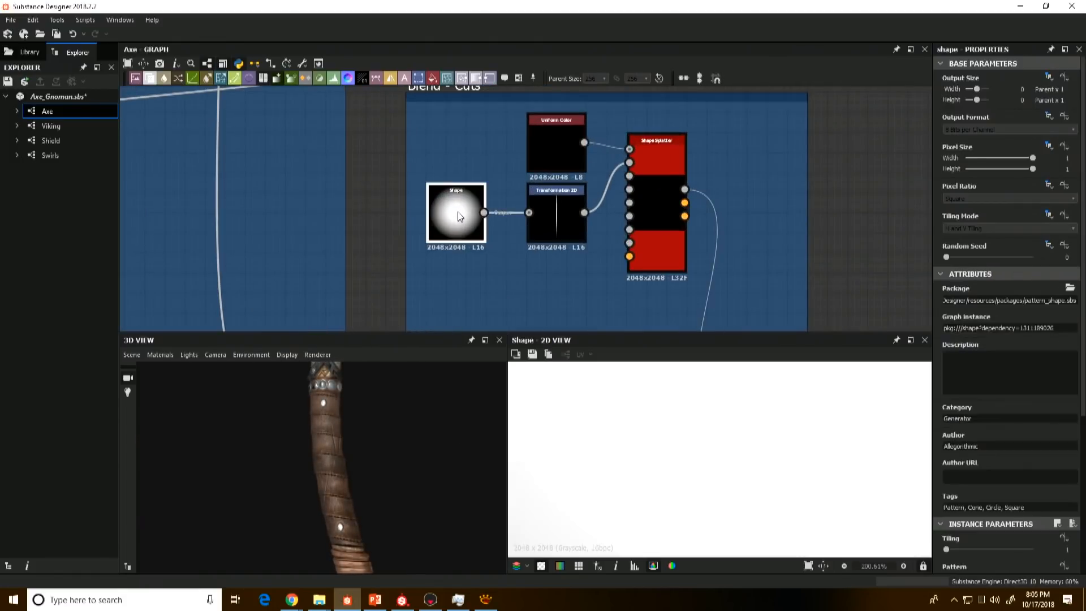
left_click(555, 223)
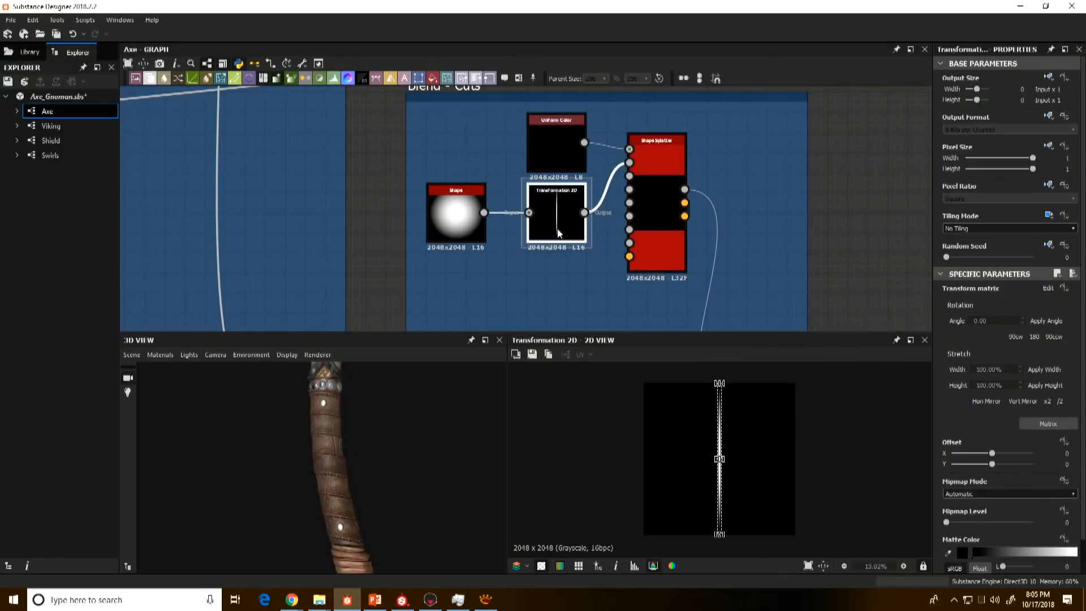
left_click(542, 143)
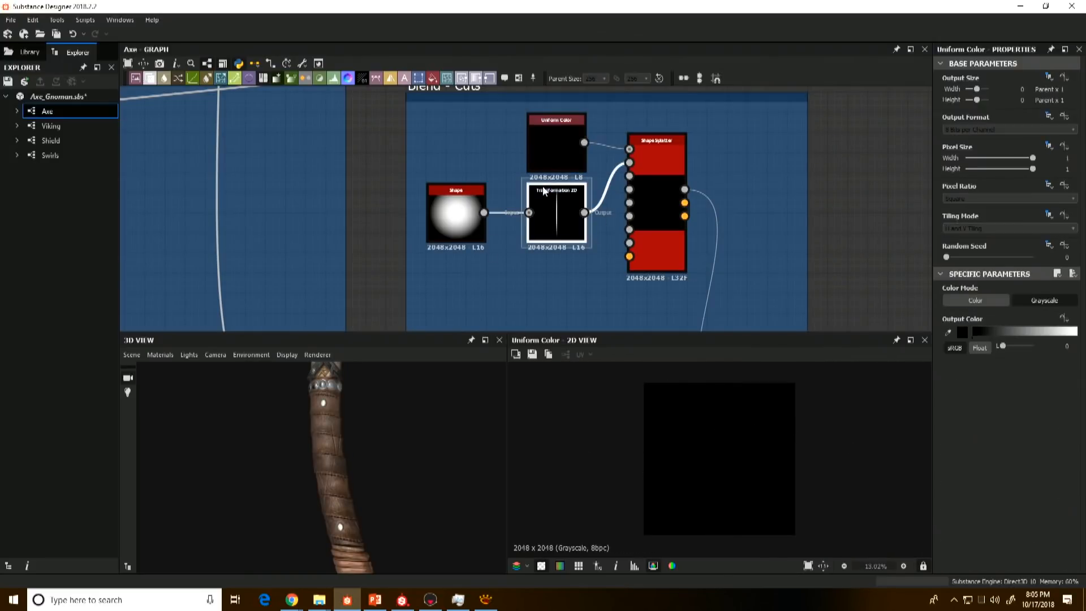
left_click(544, 191)
left_click(455, 212)
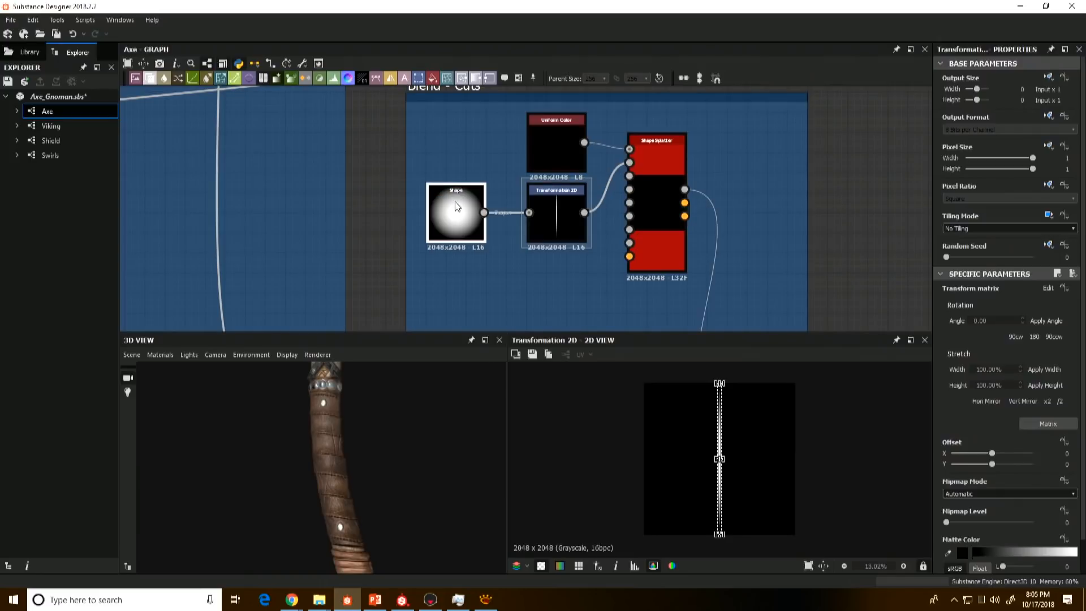
left_click(576, 226)
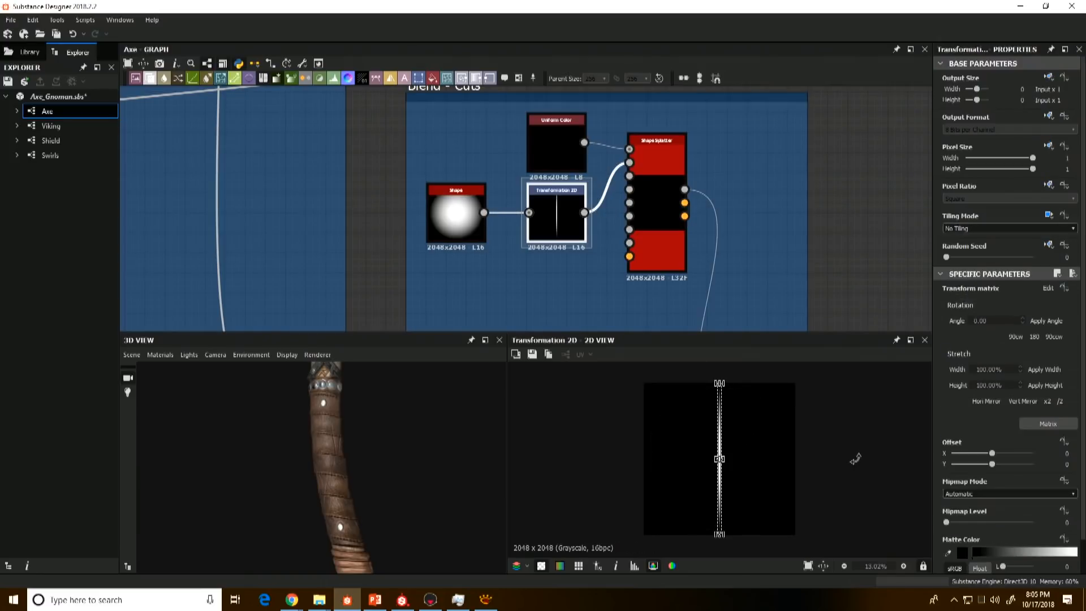
Step: Compare the thin tapered shape of the Transformation 2D with the cuts on the 3D leather grip close up
scroll(760, 416, "up", 3)
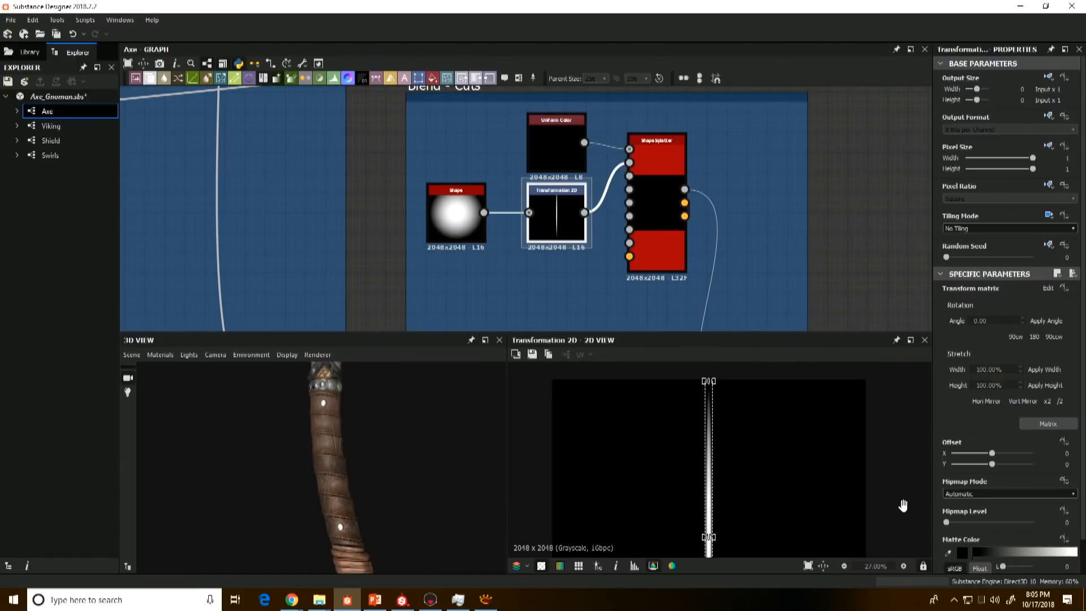
scroll(331, 456, "up", 3)
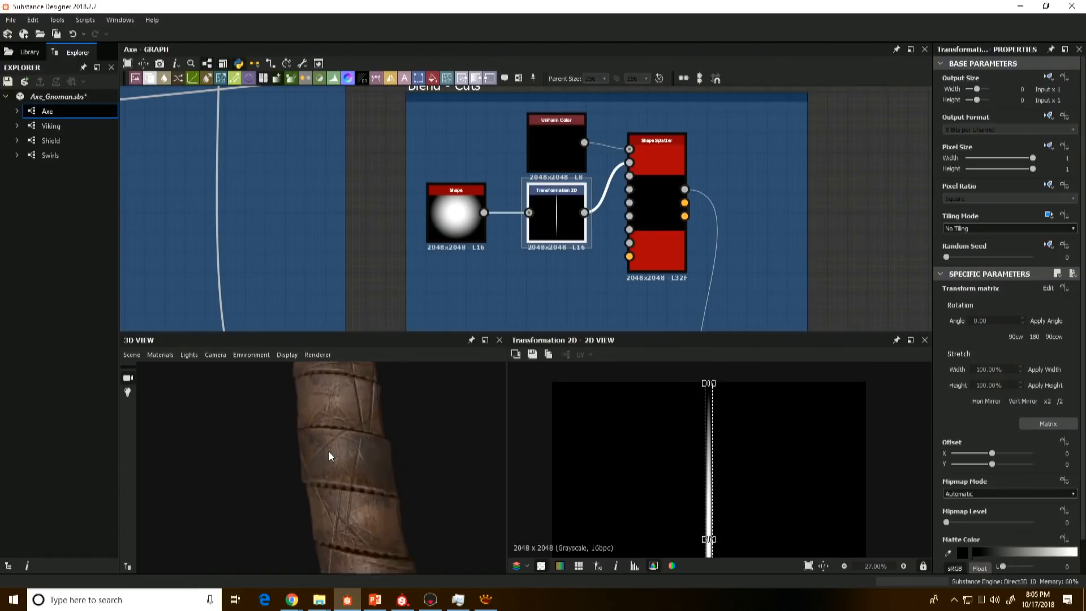
scroll(329, 452, "up", 2)
left_click_drag(366, 427, 353, 464)
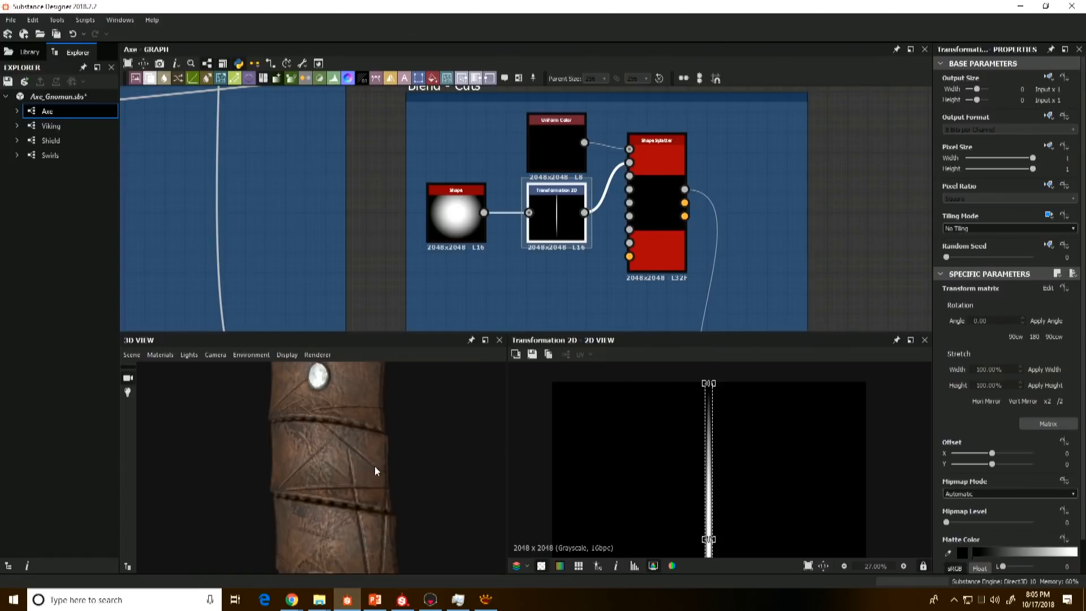
Step: Preview the Shape Splatter in the Blend - Cuts frame and review its amount, pattern, size and position parameters
scroll(366, 459, "down", 4)
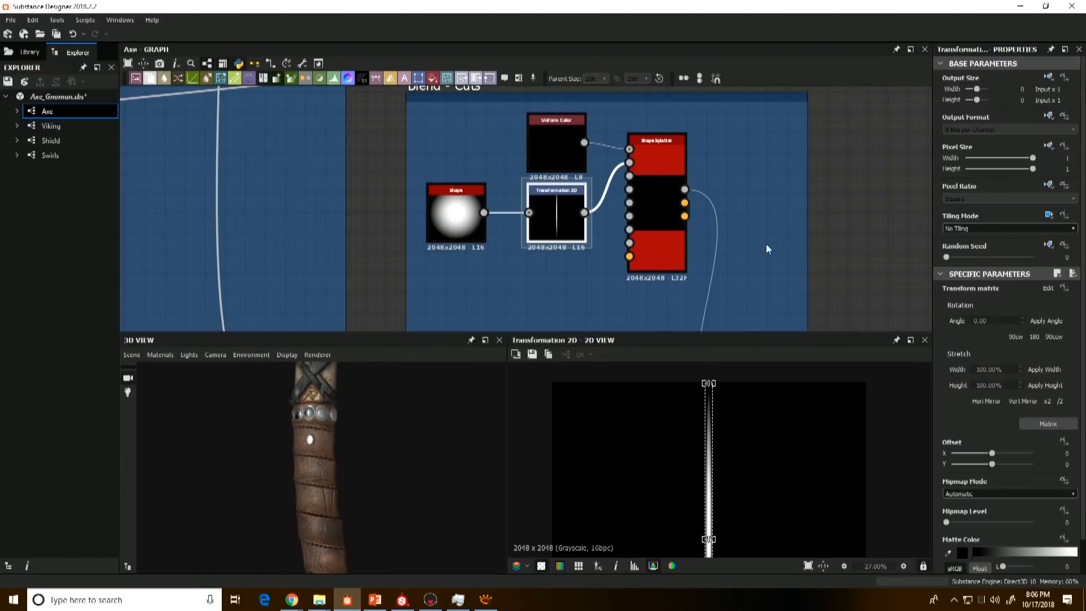
middle_click_drag(767, 243, 742, 200)
double_click(637, 182)
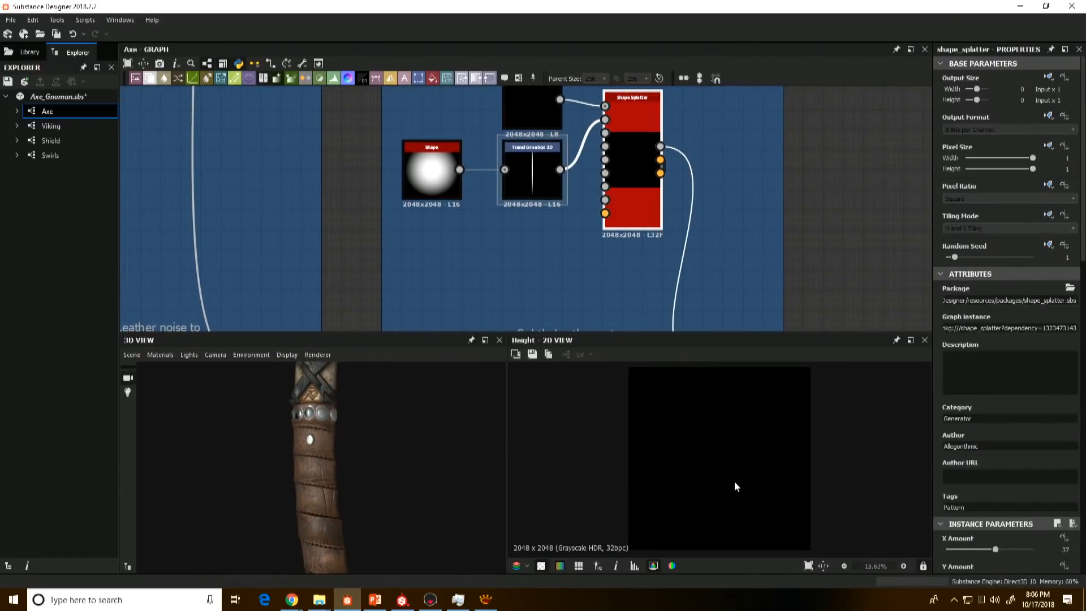
scroll(734, 487, "up", 5)
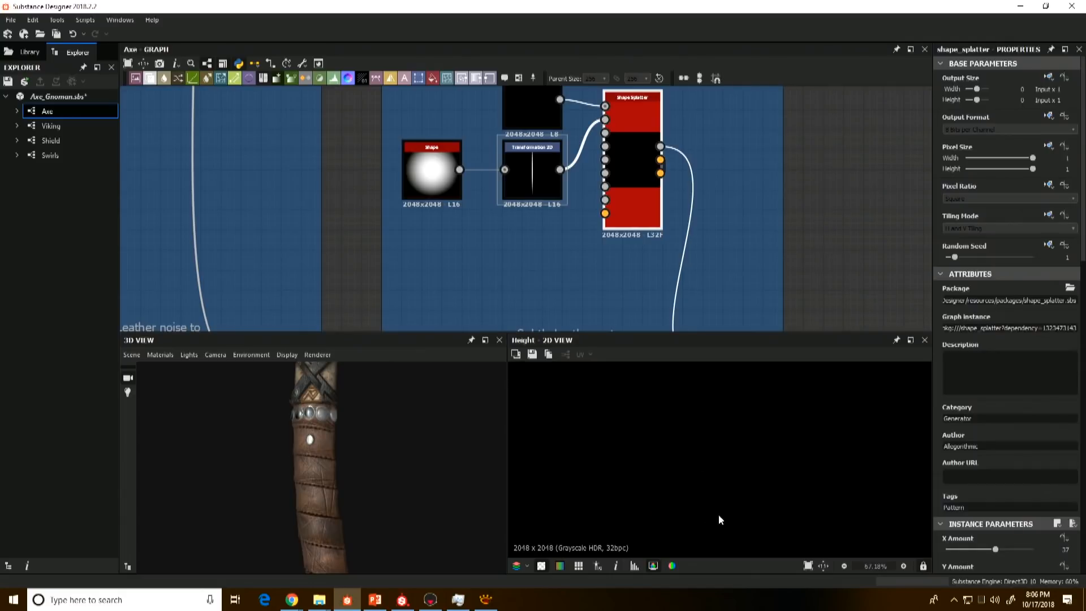
scroll(1018, 492, "down", 5)
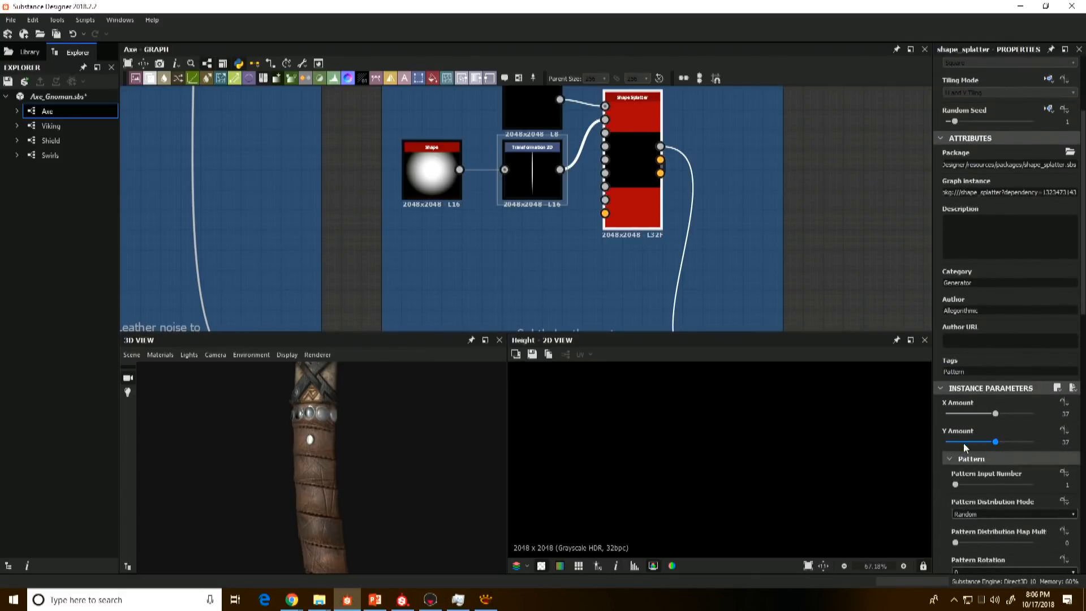
scroll(950, 476, "down", 6)
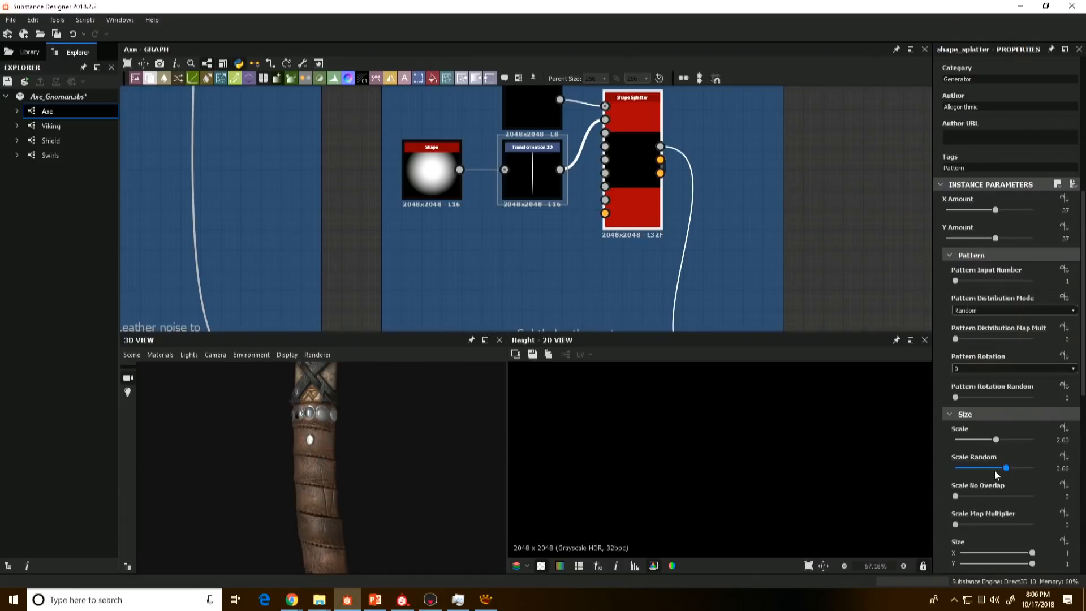
scroll(989, 487, "down", 6)
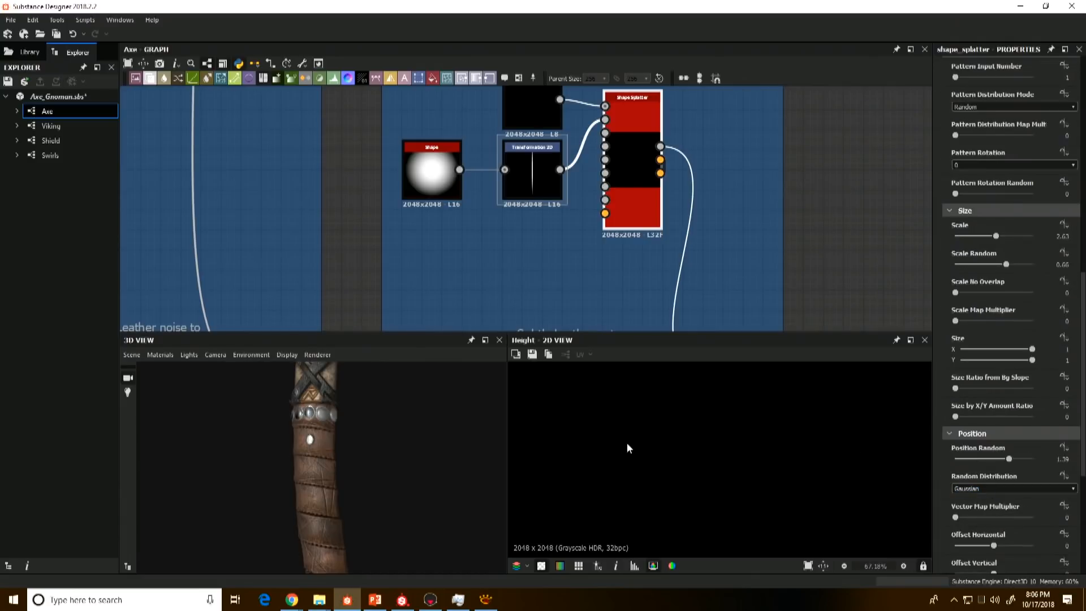
scroll(628, 448, "down", 4)
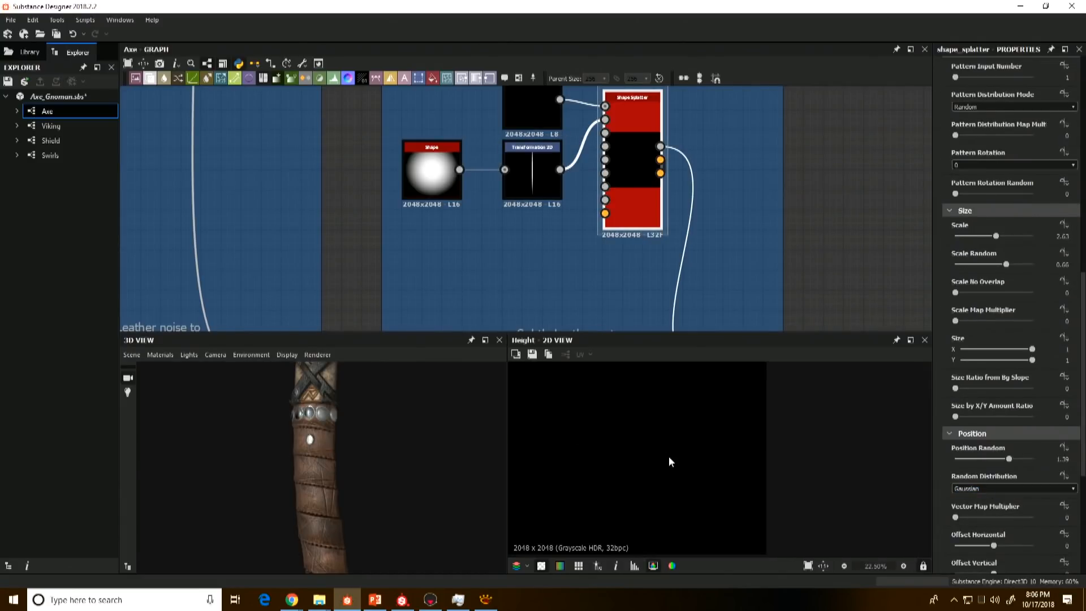
Step: Preview the Subtract Blend in the Blend - Cuts frame and inspect the cuts on the 3D grip close up
middle_click_drag(639, 260, 588, 108)
double_click(678, 216)
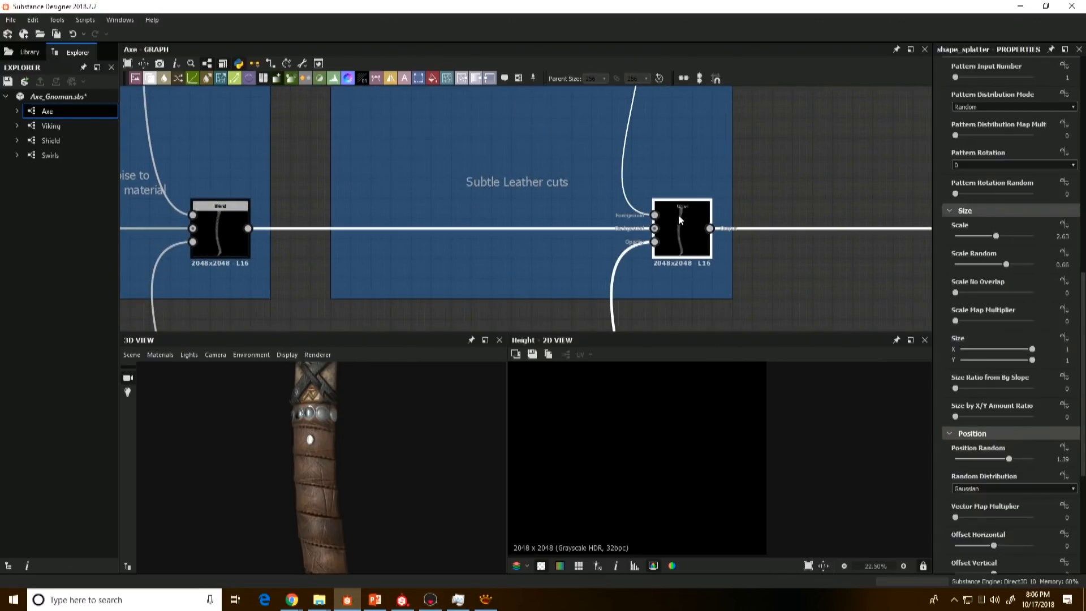
scroll(308, 465, "up", 4)
scroll(308, 465, "up", 3)
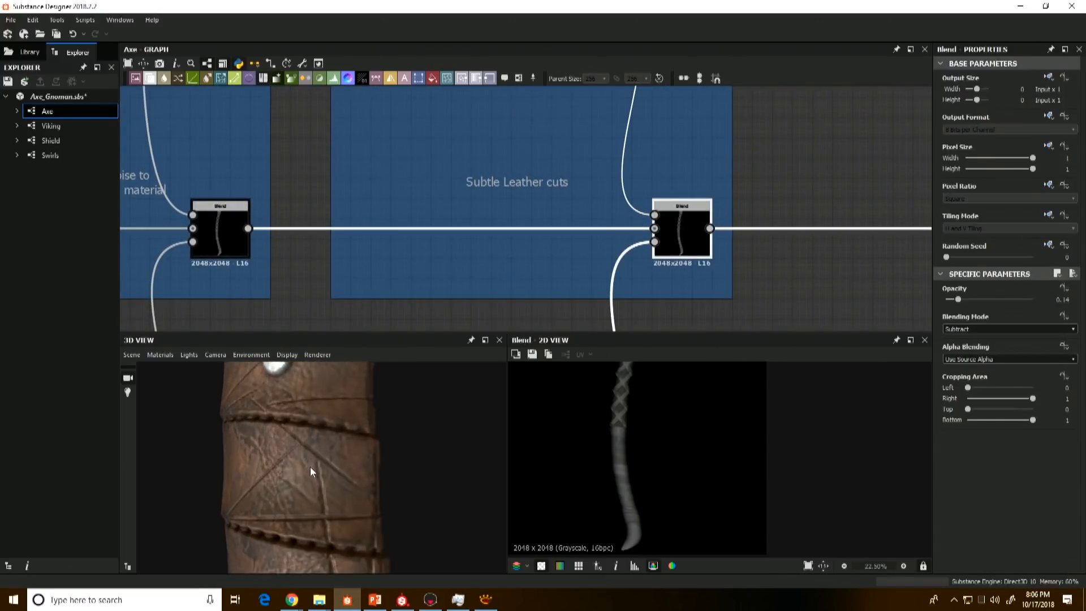
Step: Compare the Height Blend in the Adding Axe Head To Handle frame with the Blend - Cuts result feeding it
scroll(792, 237, "down", 8)
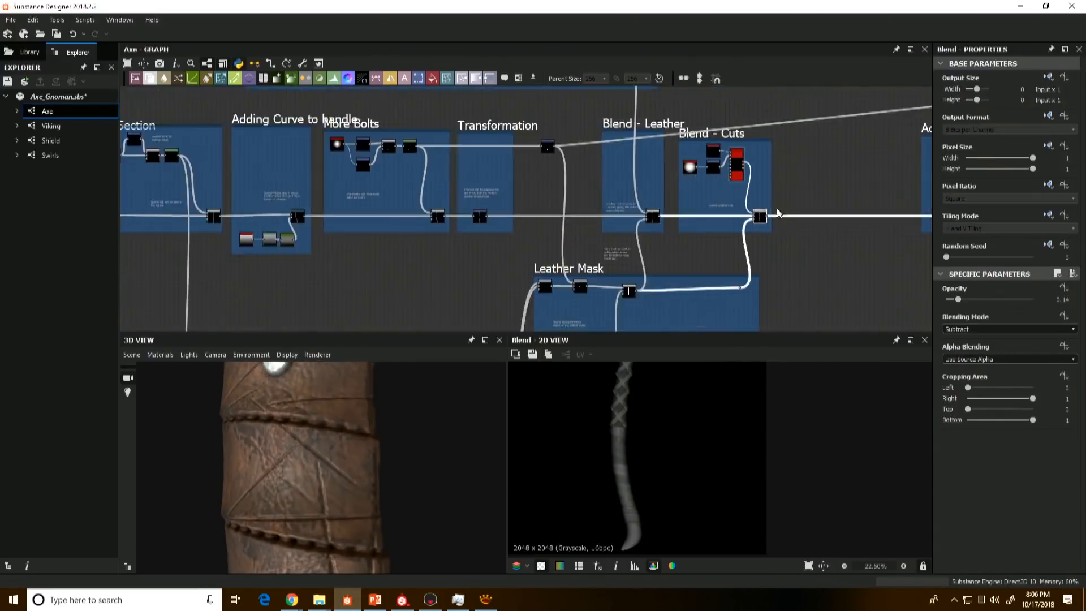
middle_click_drag(684, 238, 564, 209)
scroll(588, 279, "down", 5)
scroll(565, 209, "up", 5)
double_click(609, 229)
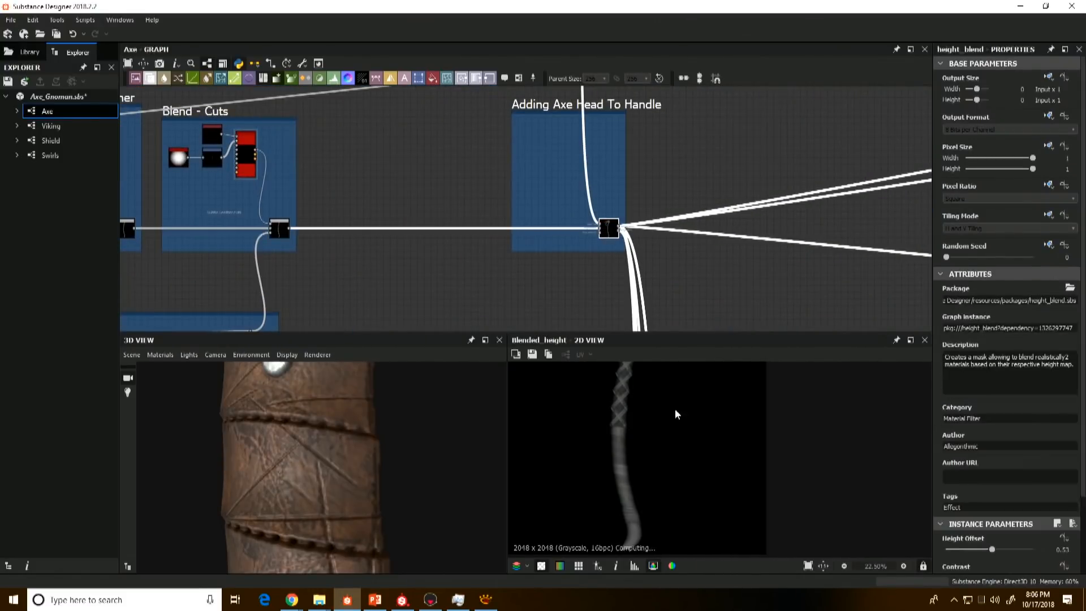
scroll(512, 208, "down", 1)
double_click(316, 226)
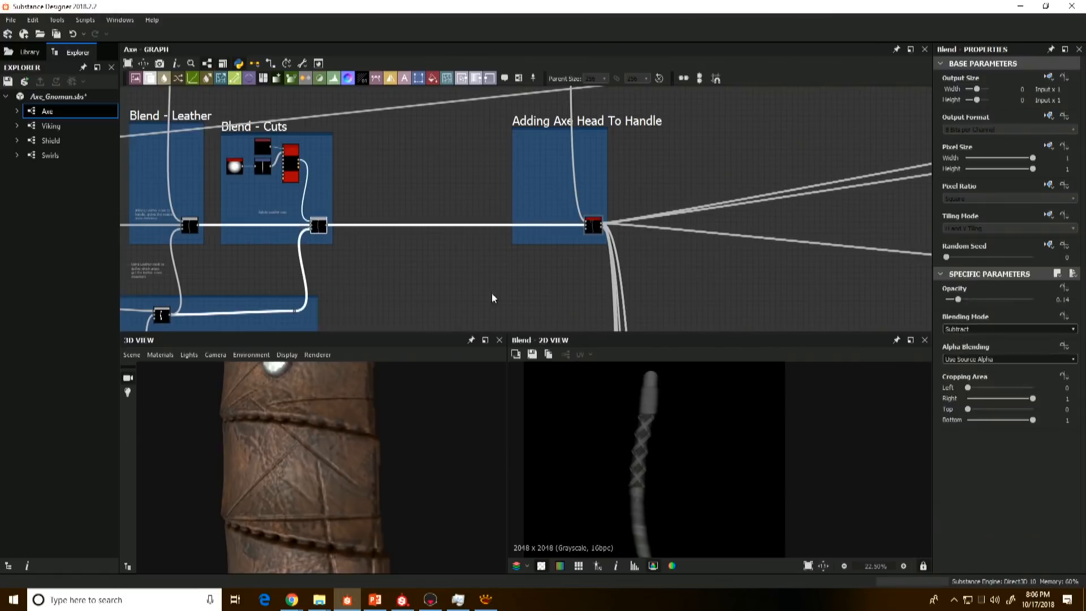
double_click(596, 226)
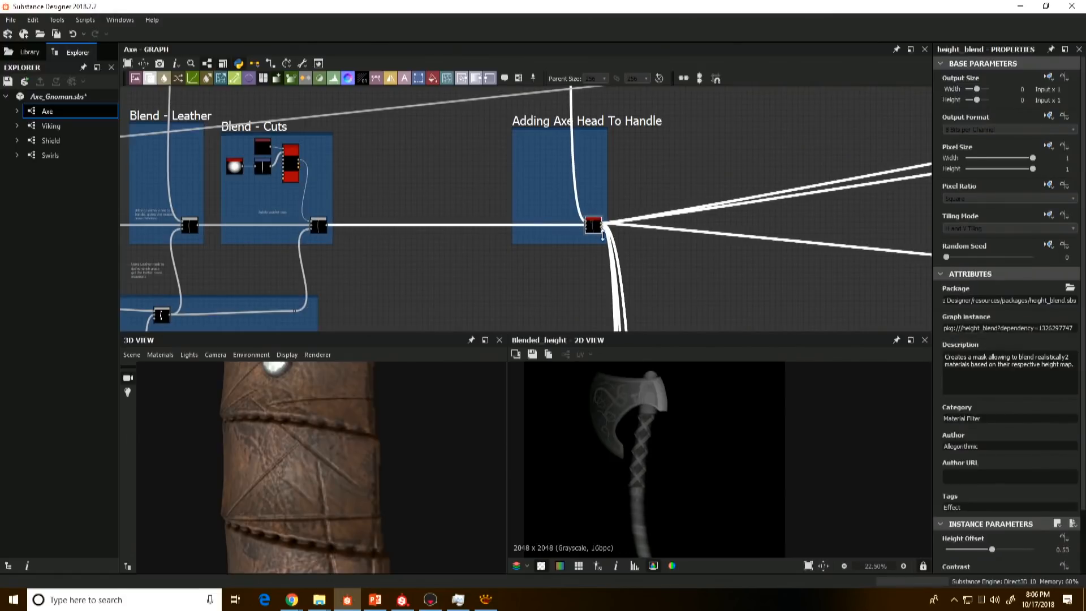
Step: Locate the Axe Head frame and preview its two starting Shape nodes, the rectangle and the circle
scroll(603, 235, "down", 3)
middle_click_drag(603, 235, 650, 330)
middle_click_drag(560, 133, 581, 221)
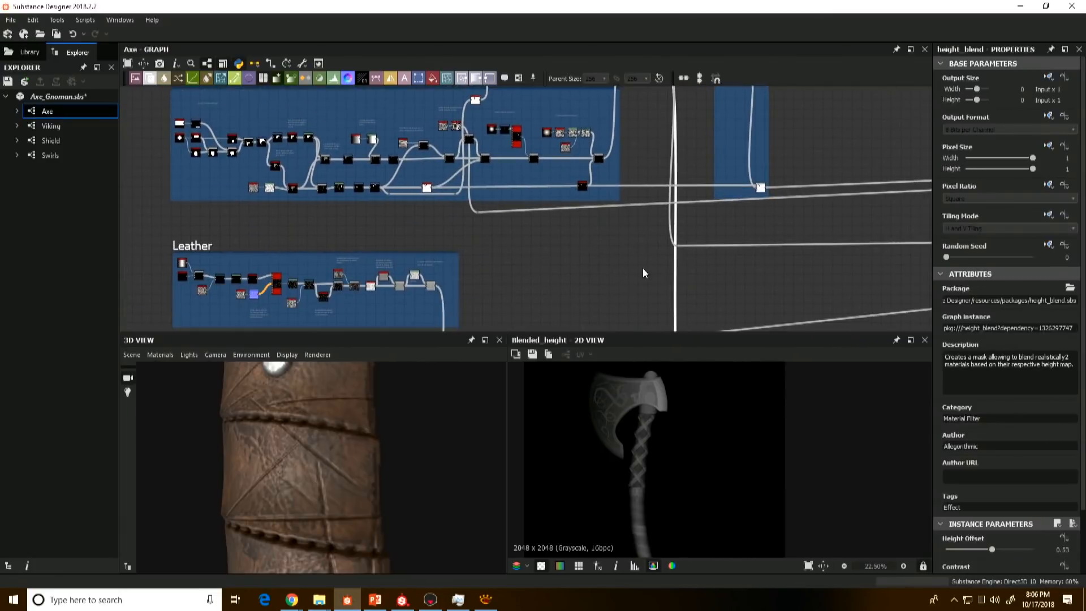
middle_click_drag(643, 269, 610, 206)
scroll(617, 221, "down", 2)
middle_click_drag(625, 246, 650, 315)
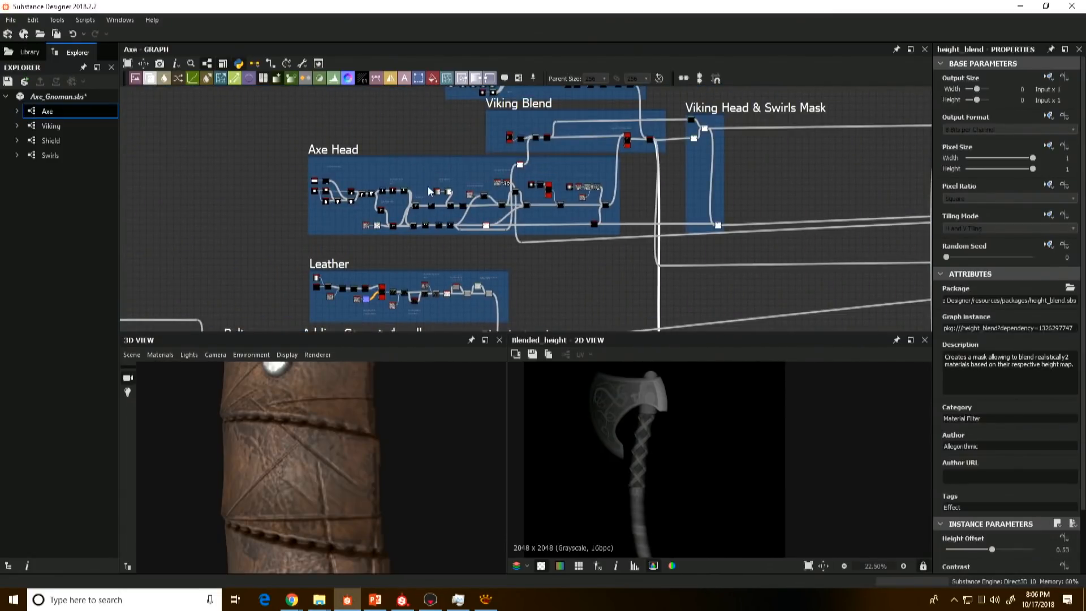
scroll(429, 191, "up", 5)
double_click(279, 161)
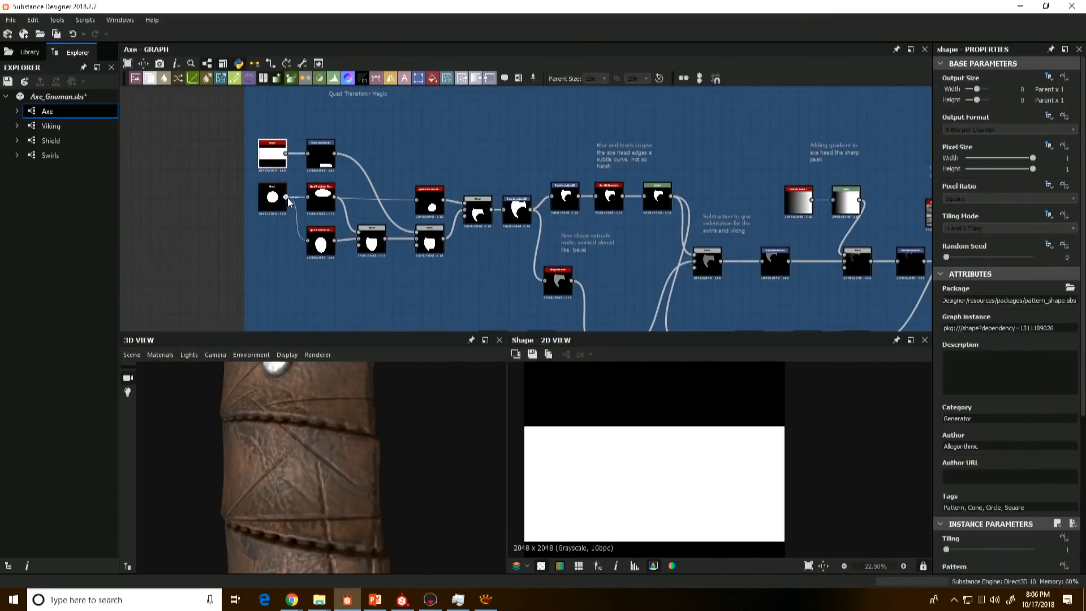
double_click(280, 198)
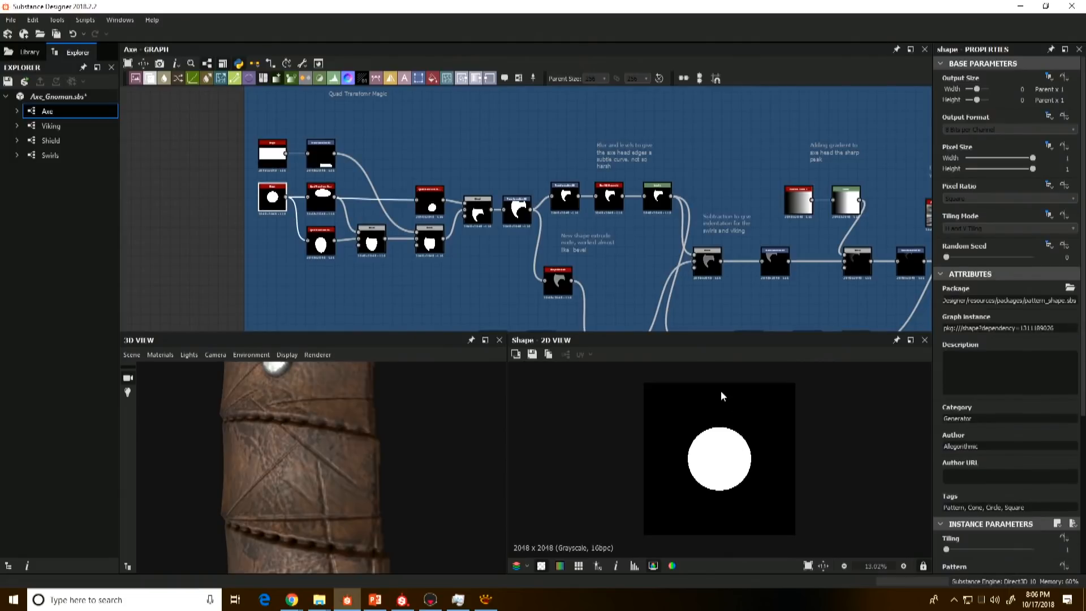
double_click(274, 159)
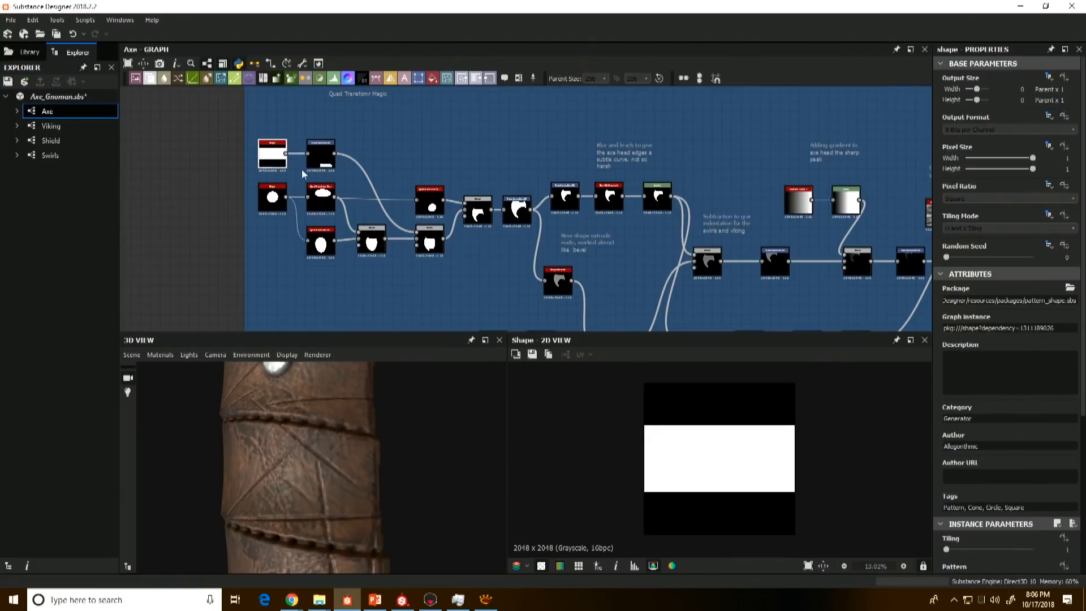
Step: Preview the three Quad Transform Grayscale nodes that distort the circle in the Axe Head frame
double_click(323, 199)
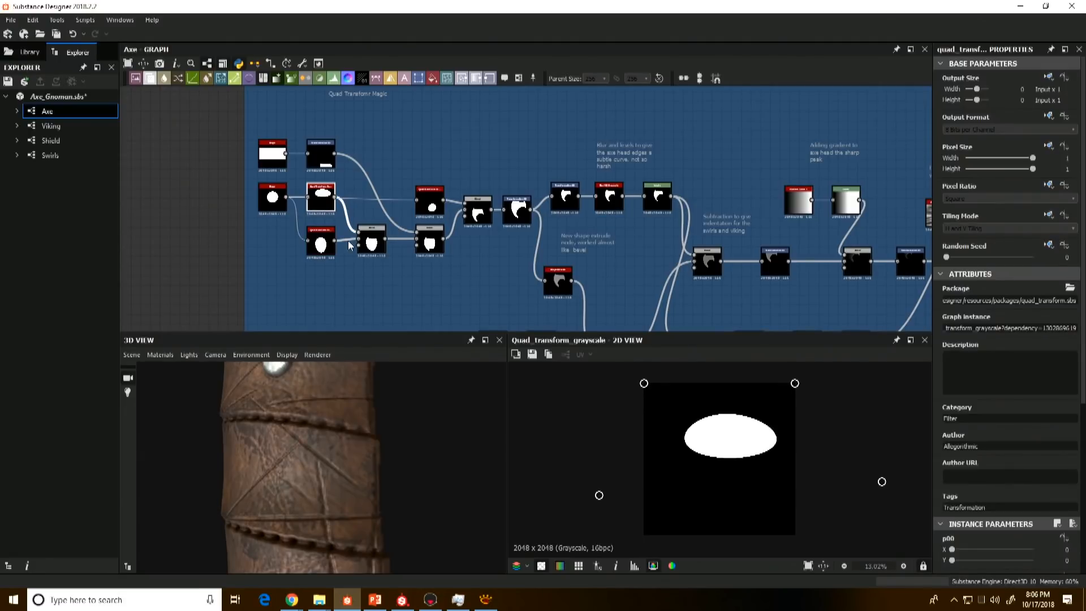
scroll(277, 205, "up", 3)
left_click(544, 218)
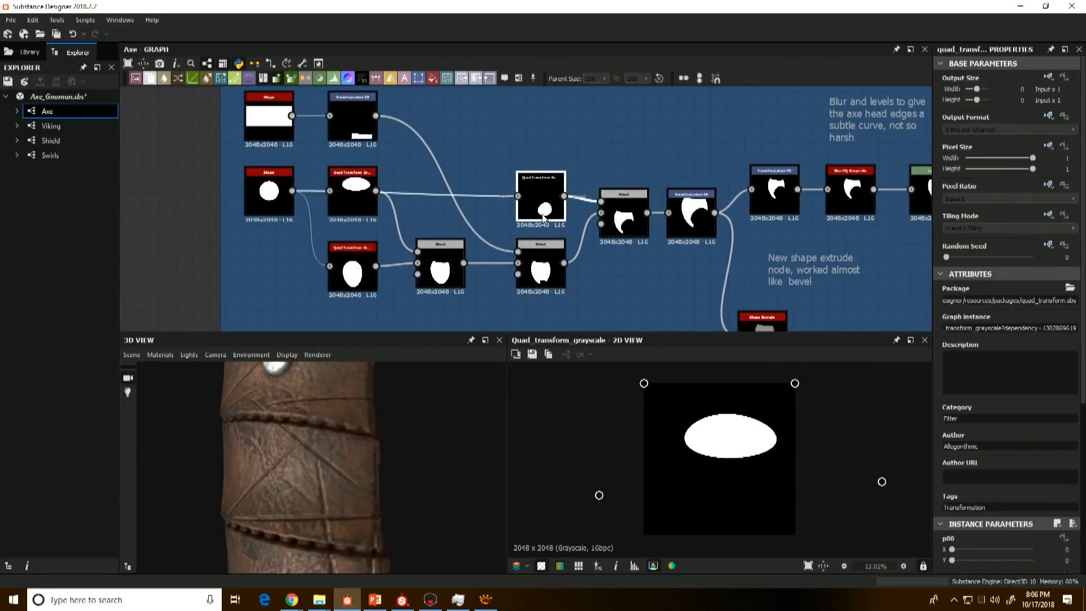
left_click(355, 196)
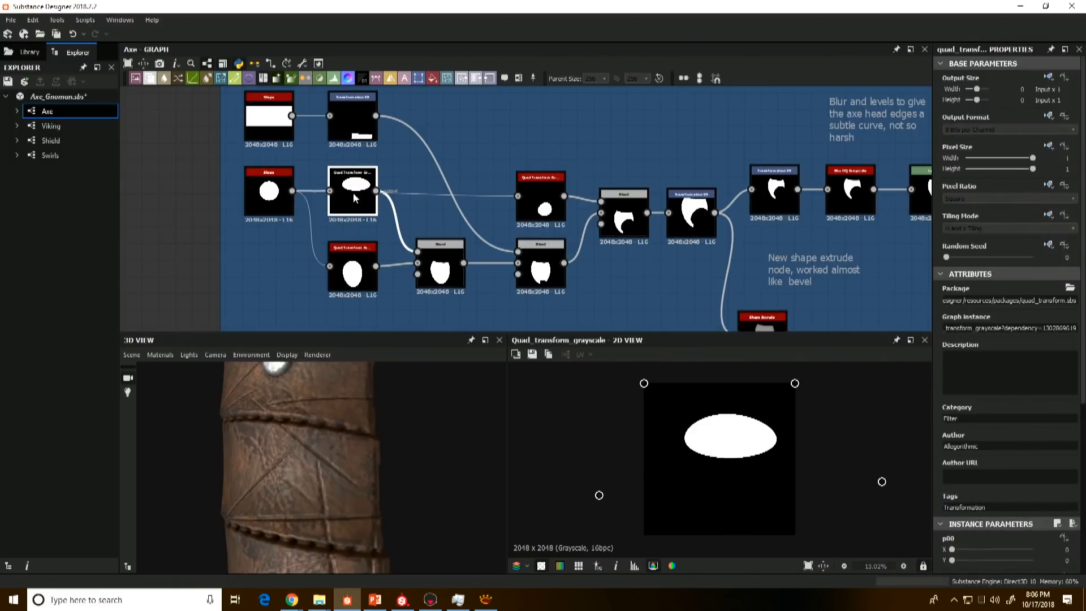
left_click(540, 201)
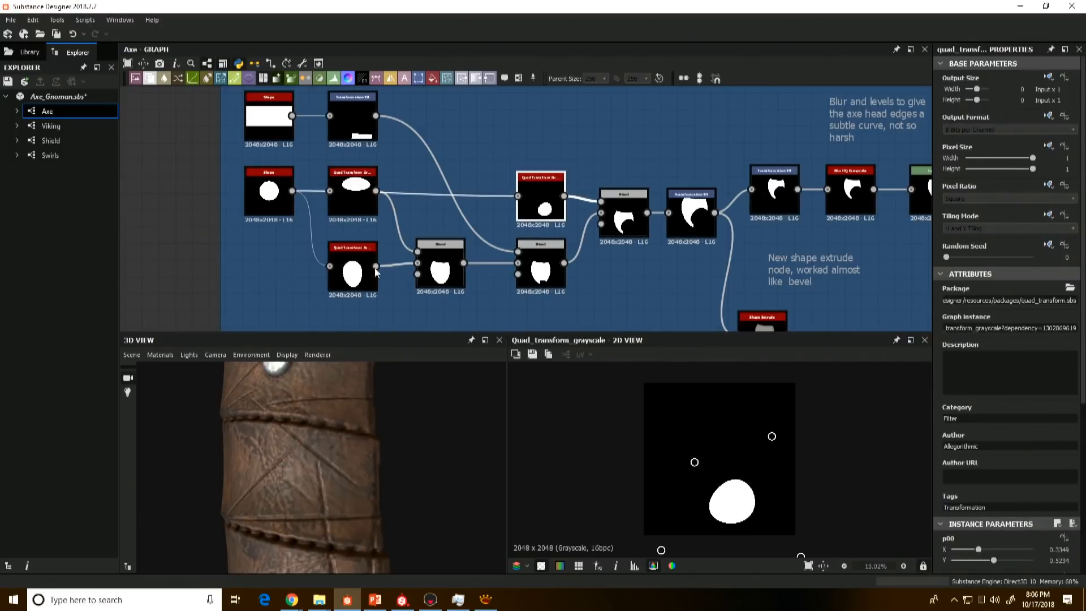
left_click(356, 272)
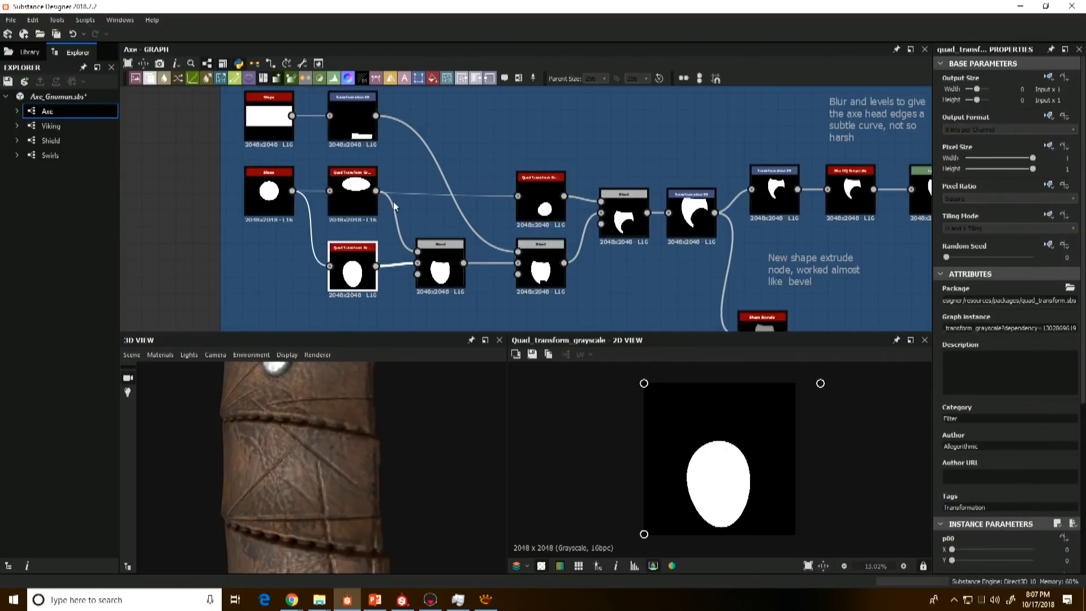
Step: Compare the first Subtract Blend in the Axe Head frame with the distorted circles feeding it
double_click(443, 265)
left_click(362, 191)
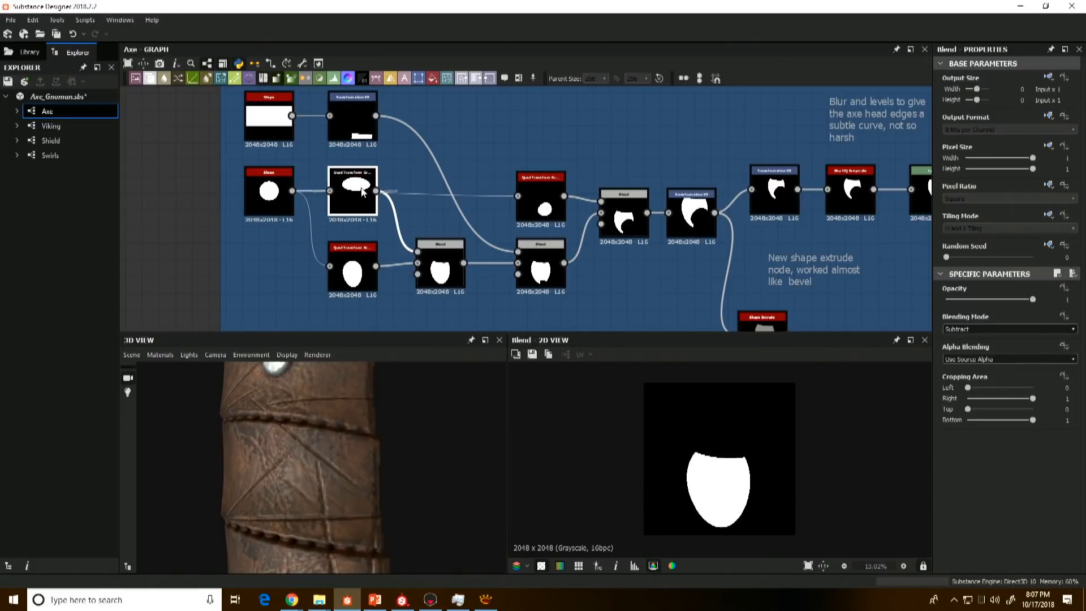
double_click(353, 264)
left_click(352, 204)
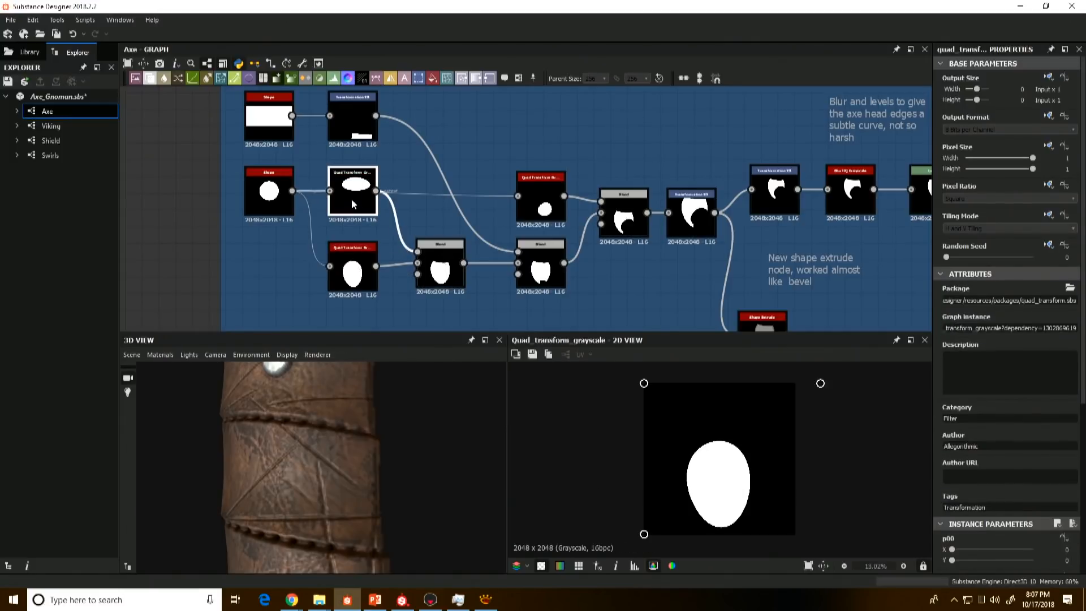
double_click(440, 266)
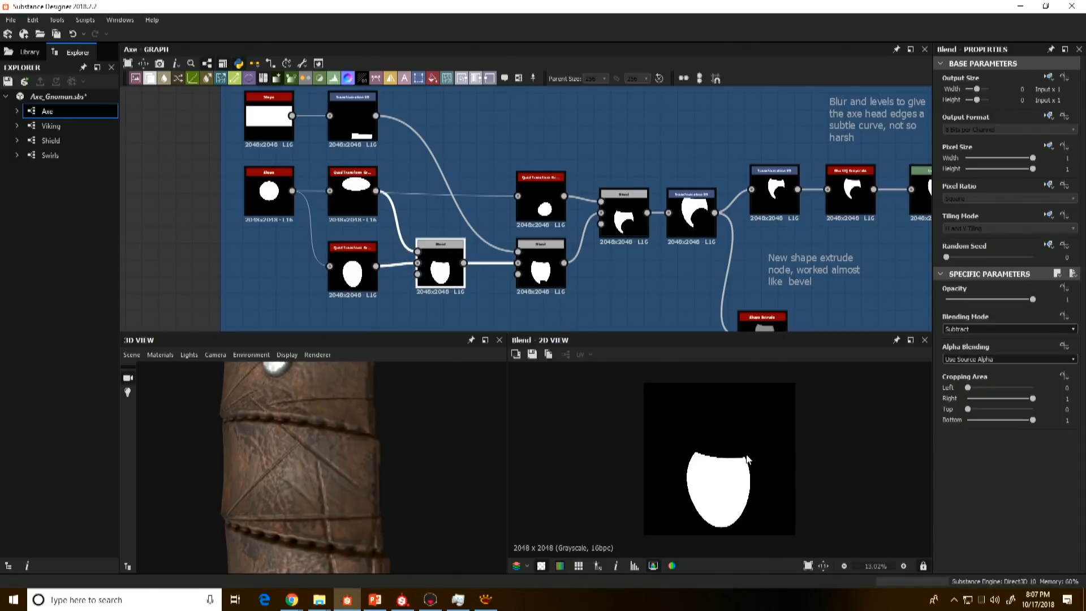
Step: Preview the rectangle's Transformation 2D and the two following Subtract Blends to examine how the rectangle and distorted circle carve the axe blade
double_click(352, 120)
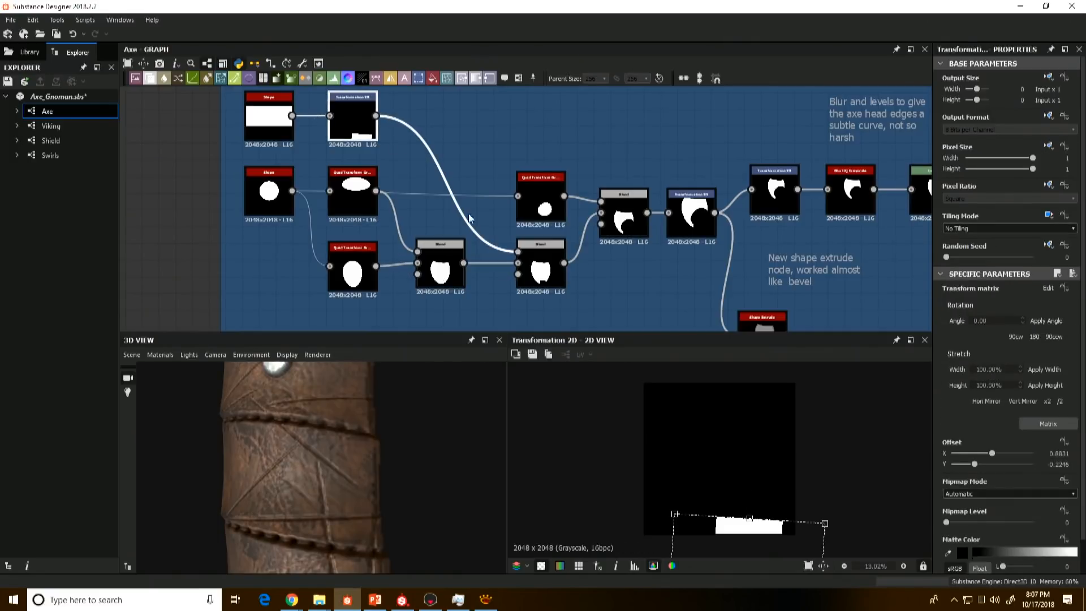
double_click(541, 270)
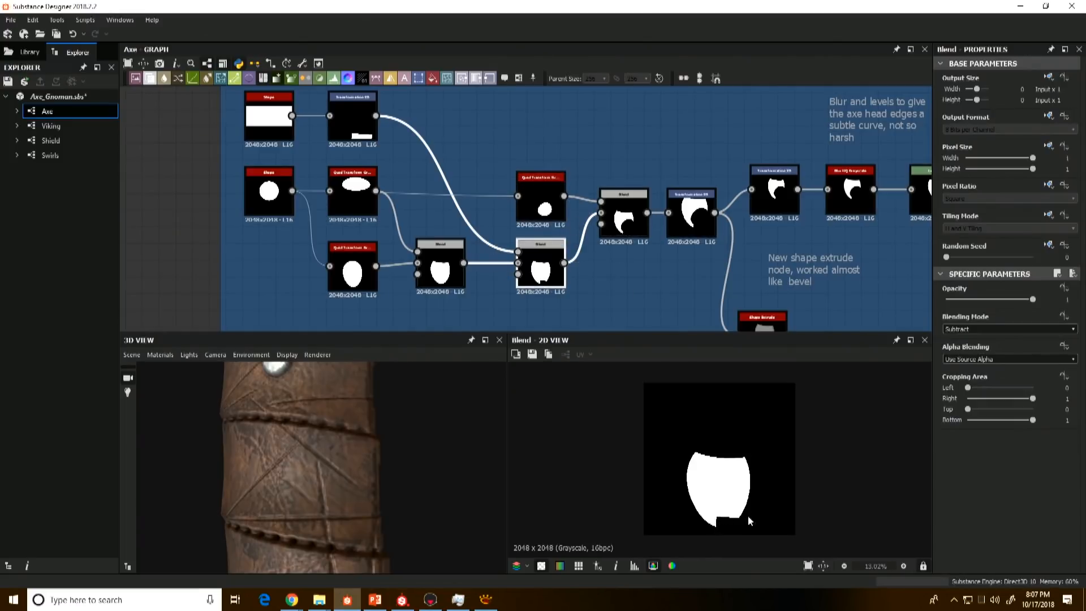
left_click(619, 222)
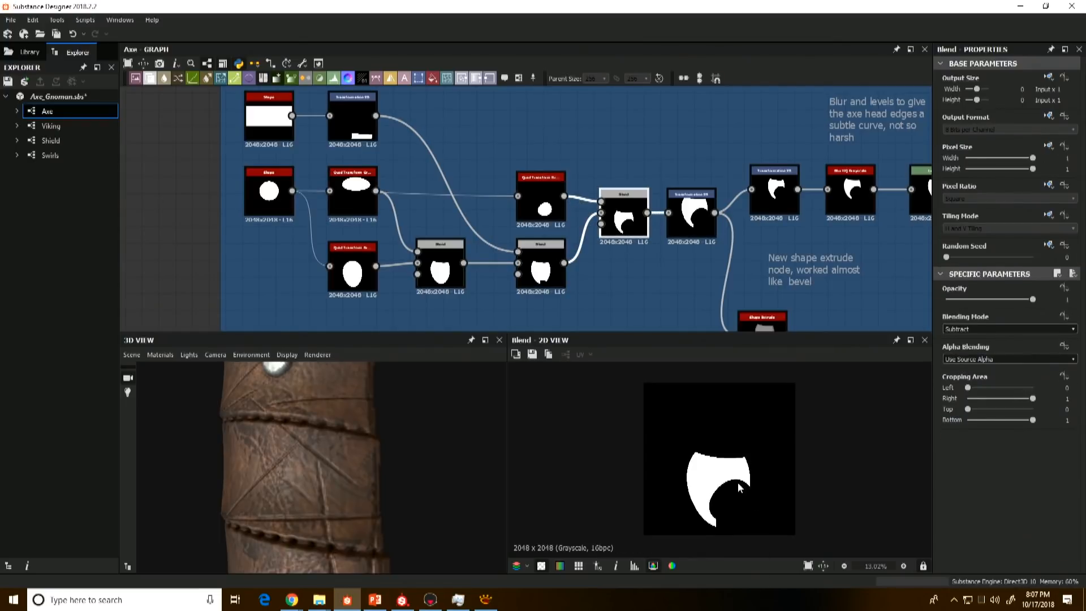
double_click(548, 202)
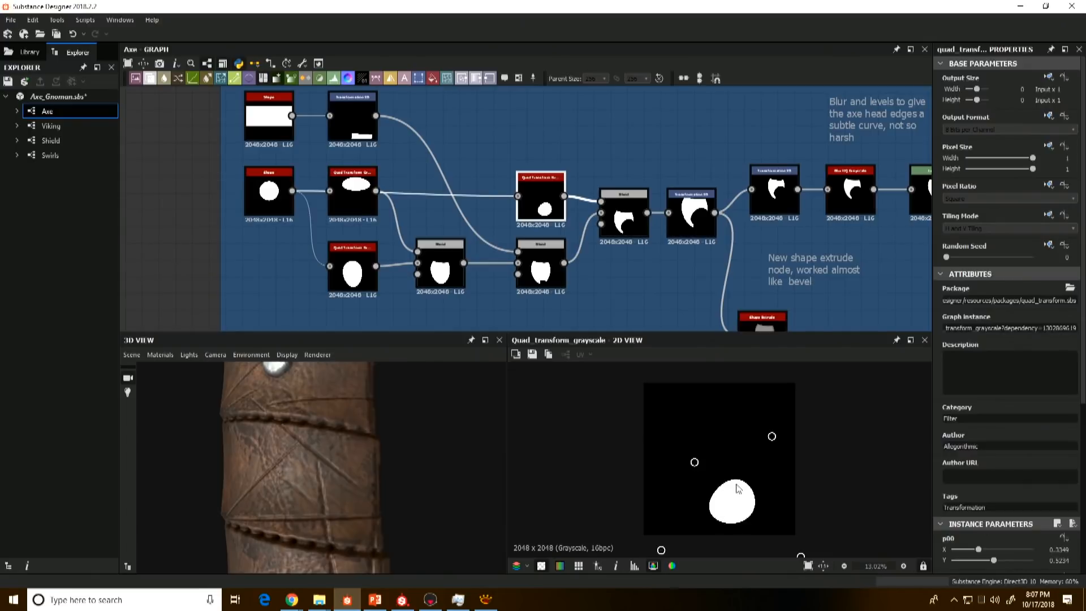
double_click(626, 232)
Step: Preview the two Transformation 2D nodes after the blade Blend and the Blur HQ Grayscale that follows them
middle_click_drag(625, 255, 586, 243)
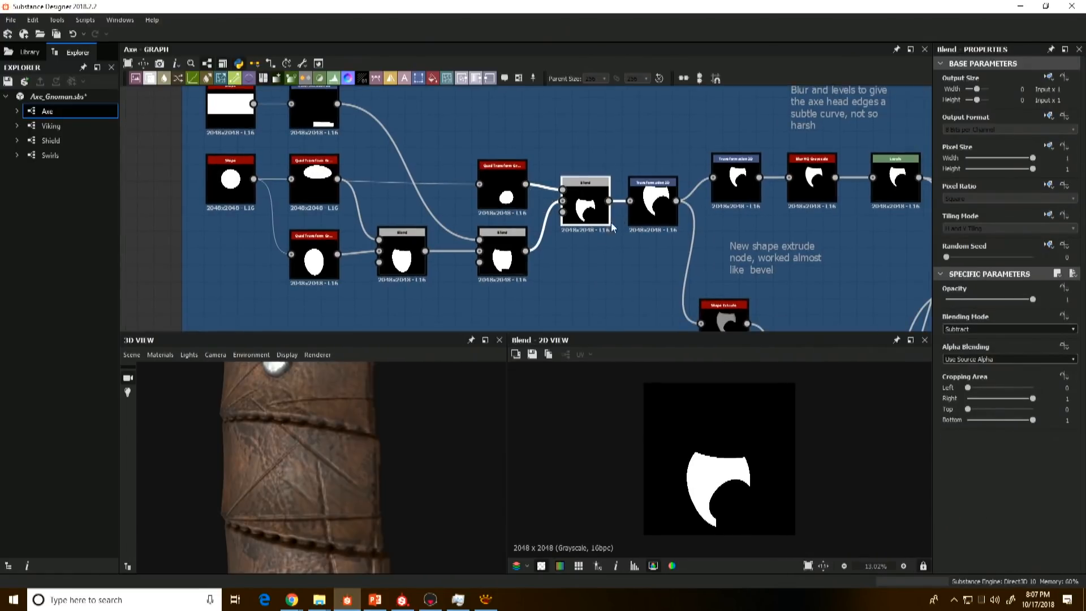
double_click(653, 203)
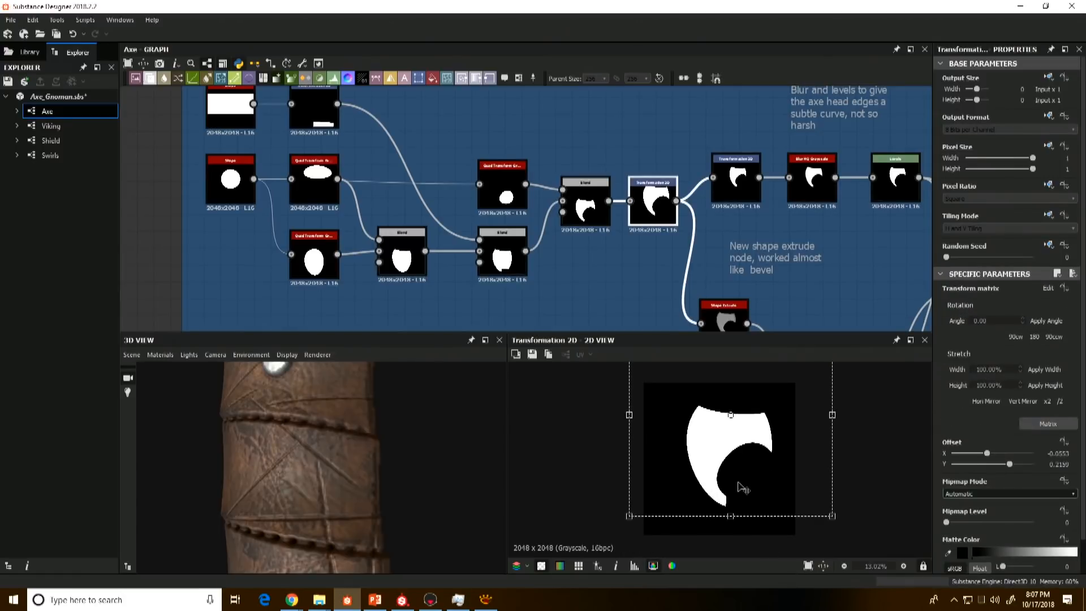
middle_click_drag(729, 292, 635, 272)
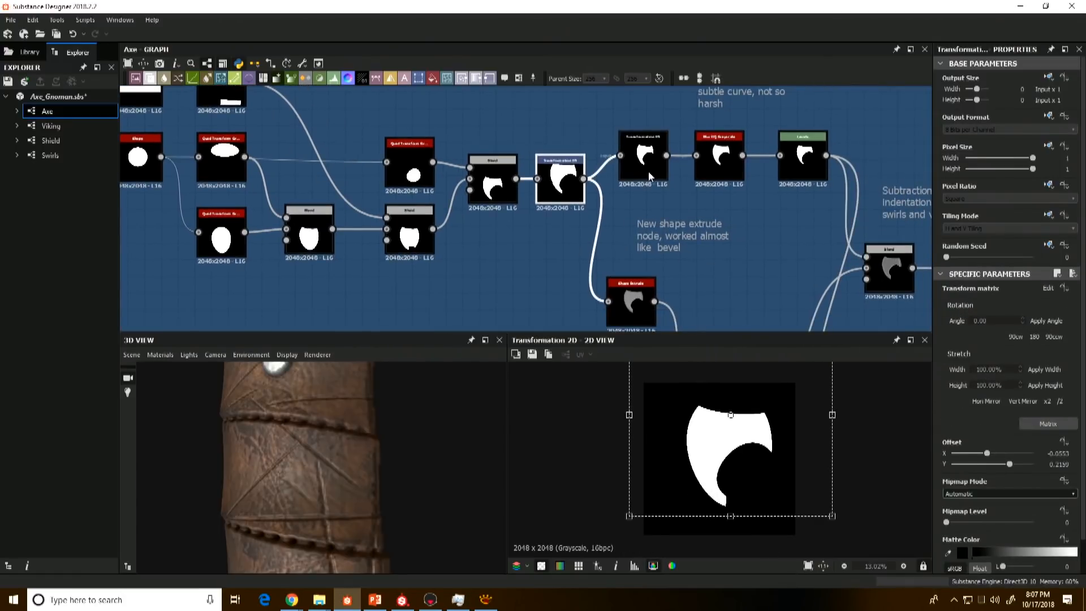
left_click(650, 172)
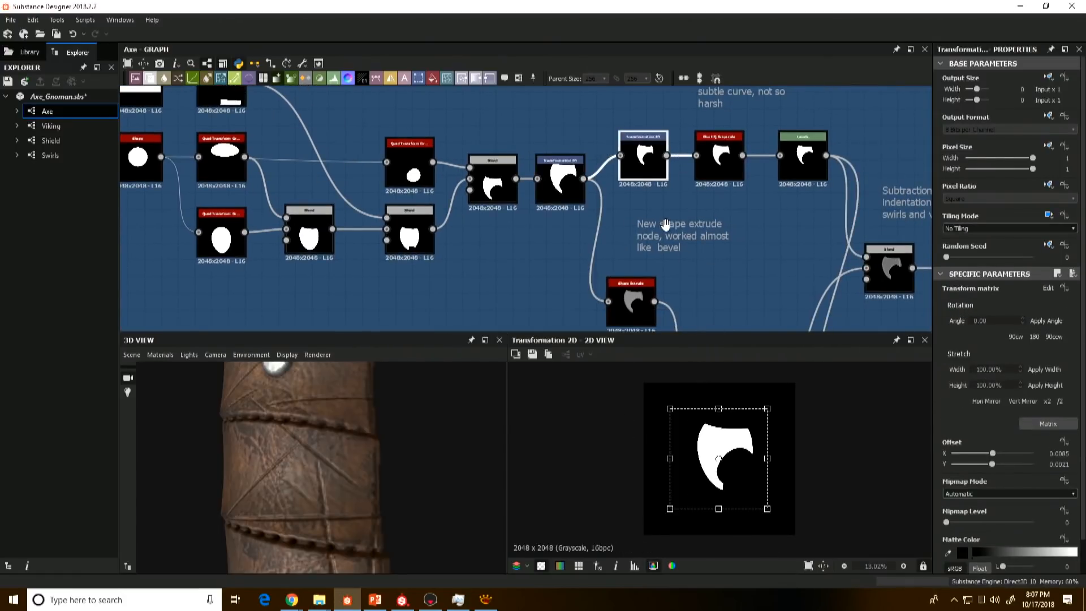
left_click(719, 157)
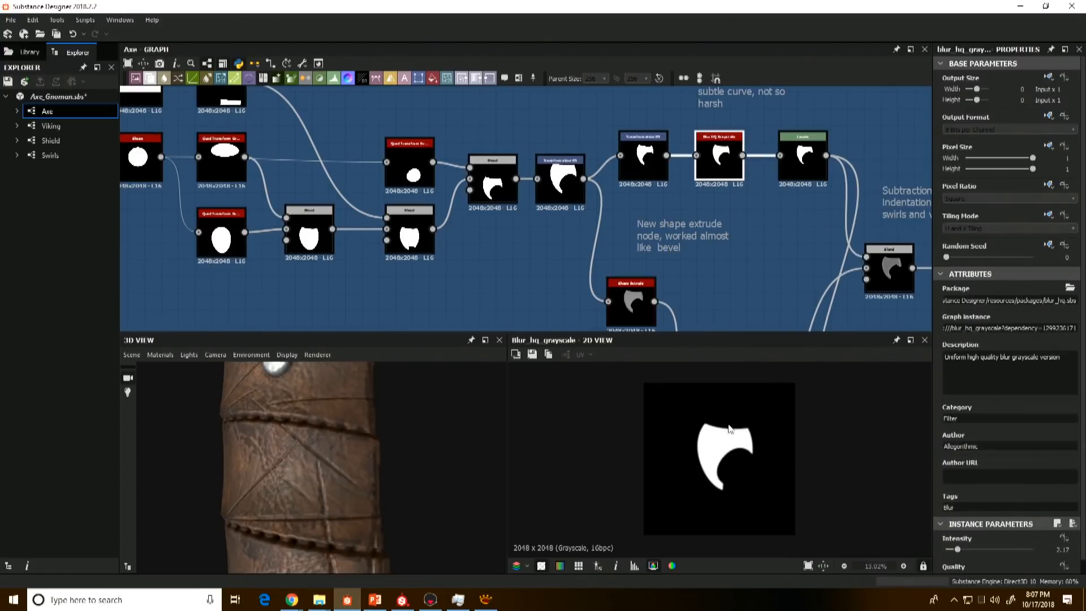
Step: Preview the Levels node after the Blur HQ Grayscale and examine the blade's edges up close
scroll(726, 439, "up", 3)
scroll(726, 439, "up", 1)
left_click(803, 161)
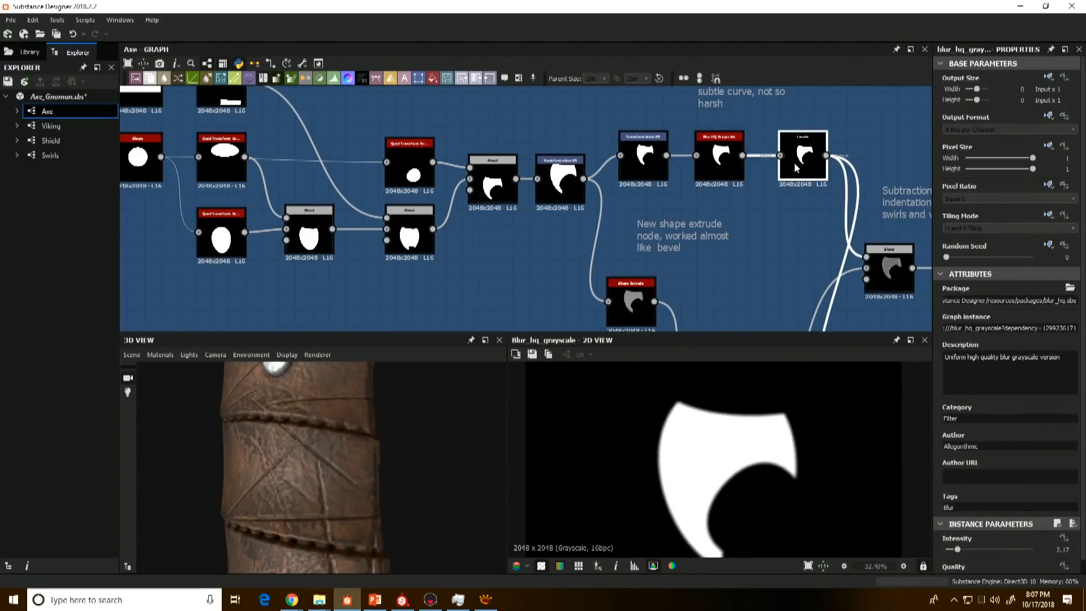
scroll(662, 189, "up", 3)
scroll(687, 375, "up", 3)
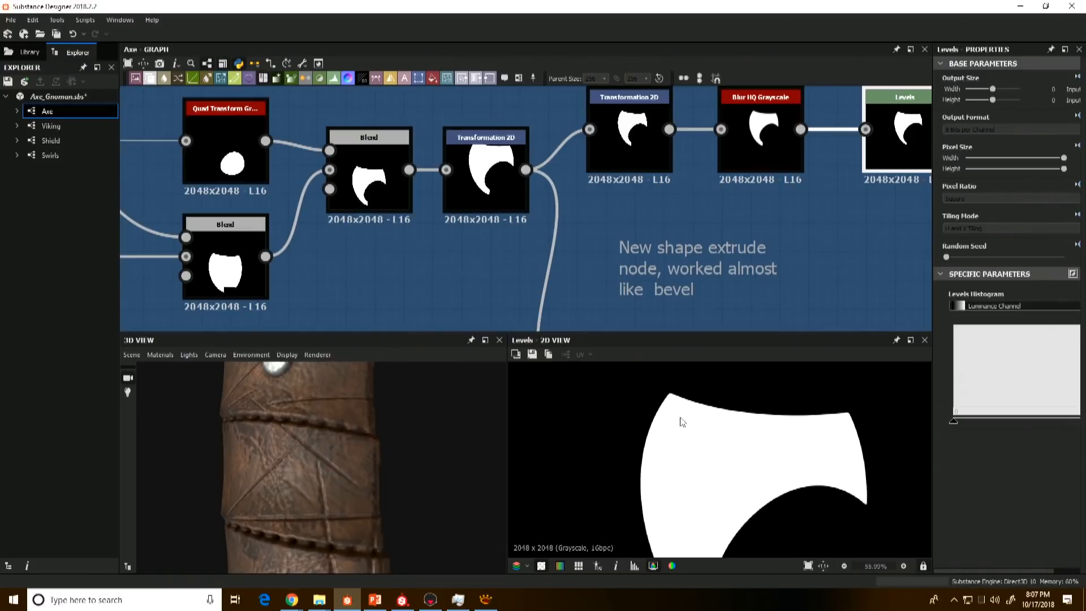
Step: Preview the Transformation 2D feeding the Blur HQ Grayscale and examine the blade's two upper corners
left_click(641, 145)
scroll(669, 425, "up", 8)
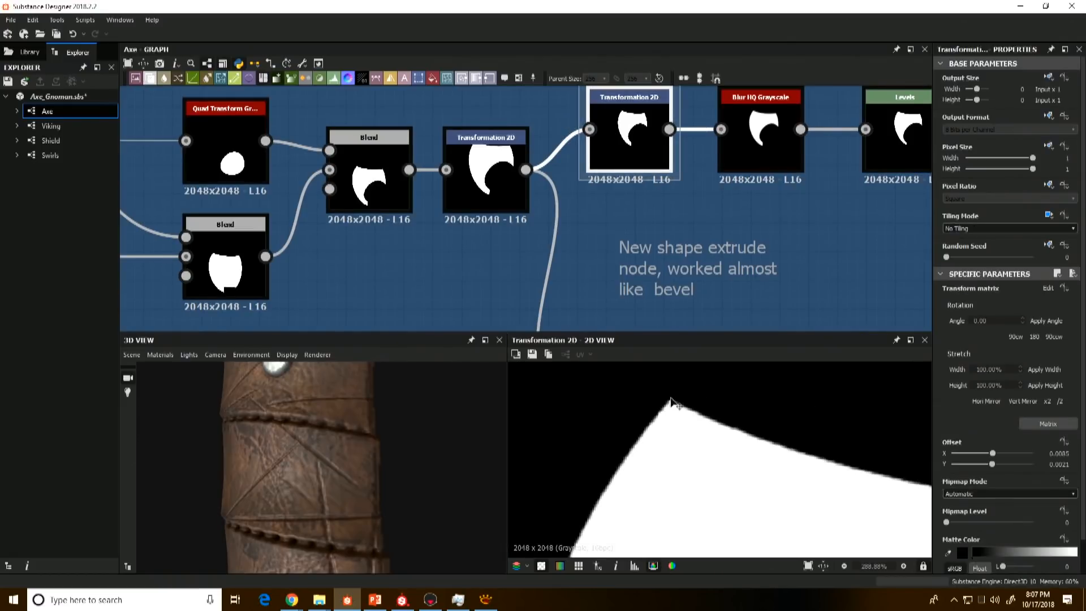
middle_click_drag(714, 438, 532, 409)
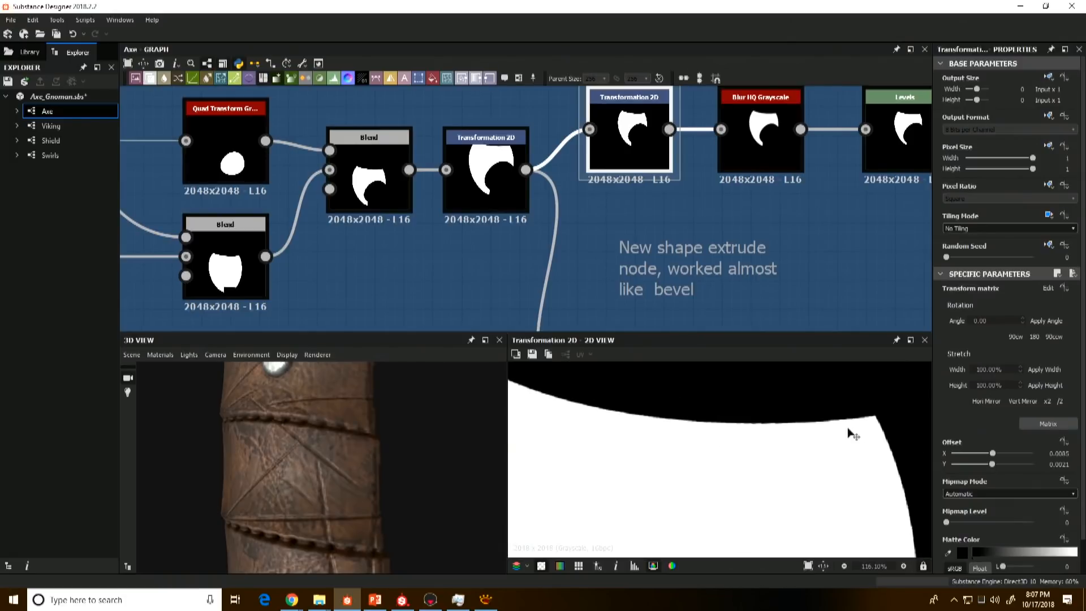
middle_click_drag(853, 433, 755, 453)
scroll(756, 453, "up", 1)
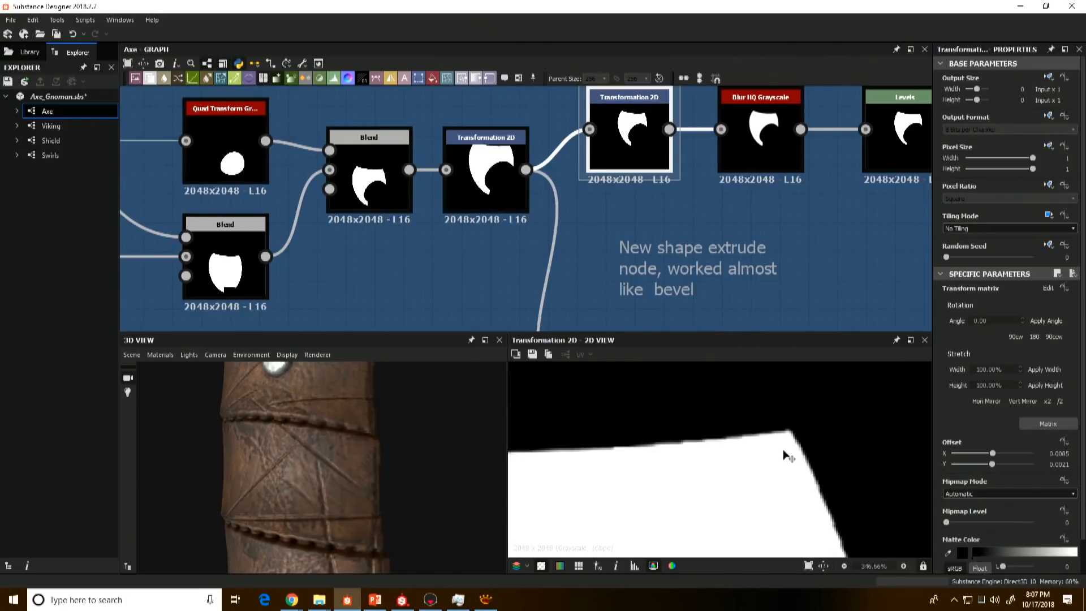
Step: Preview the Blur HQ Grayscale and the following Levels to examine how they treat the blade's upper corners
left_click(773, 126)
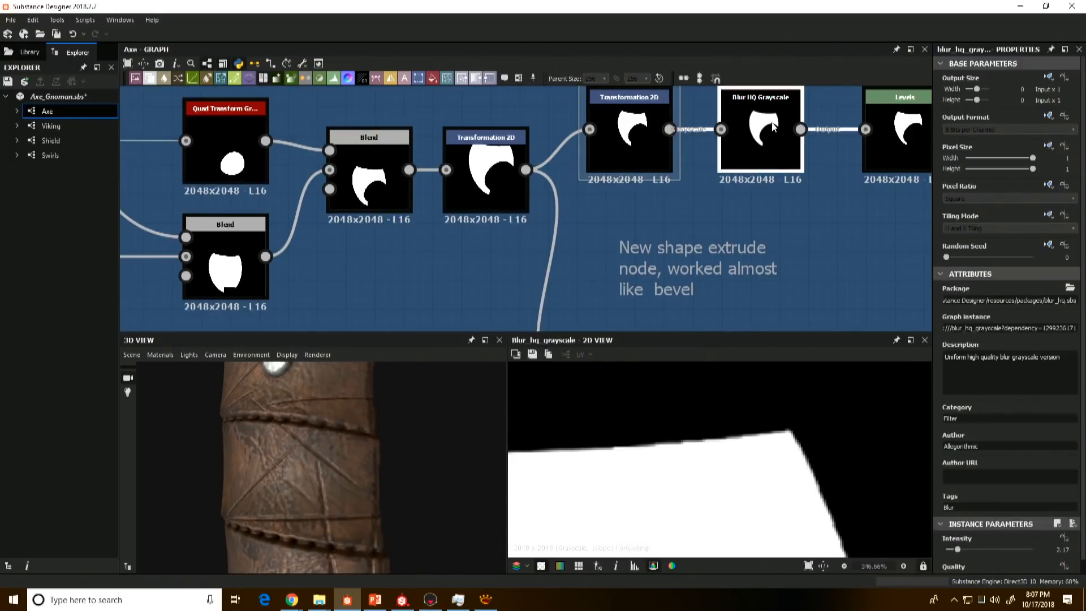
left_click(907, 150)
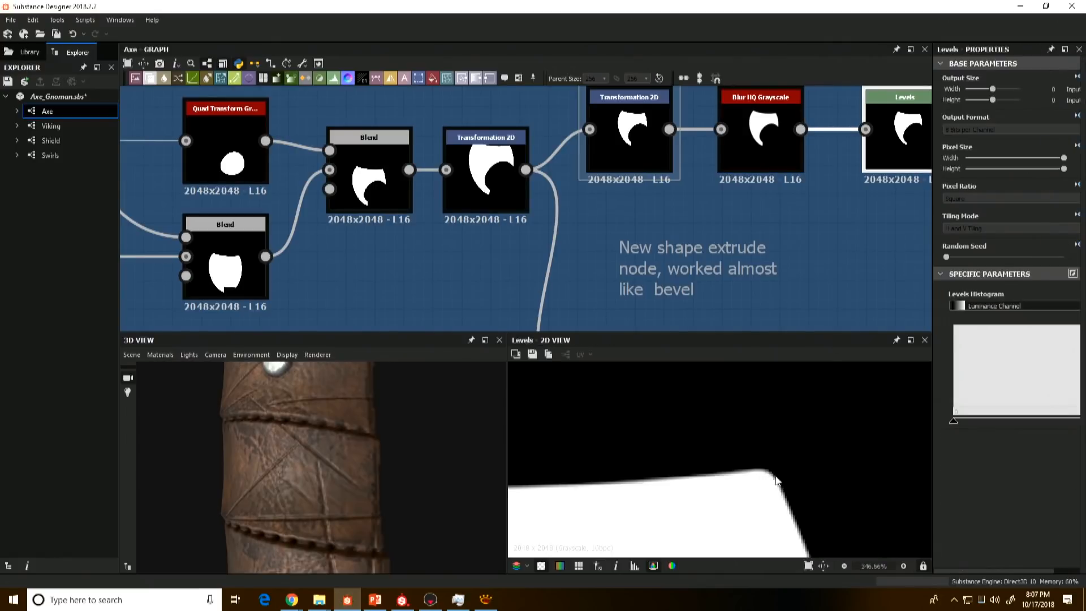
scroll(715, 486, "down", 2)
middle_click_drag(718, 495, 853, 471)
scroll(690, 440, "up", 1)
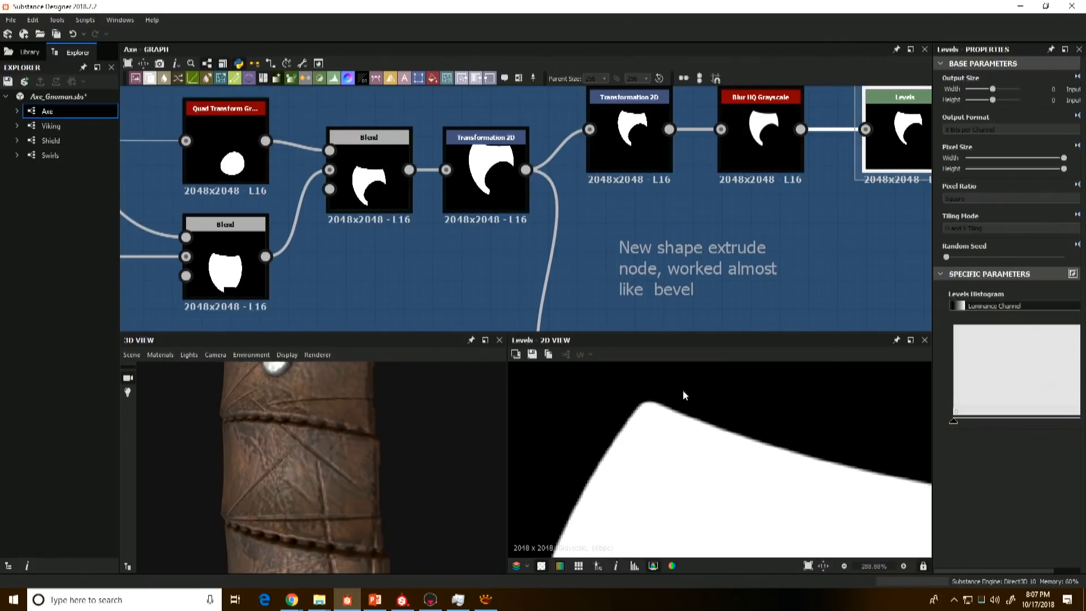
Step: Compare the blade's corner in the Transformation 2D before the blur with the same corner after Levels
scroll(710, 215, "down", 4)
middle_click_drag(691, 220, 586, 230)
left_click(571, 196)
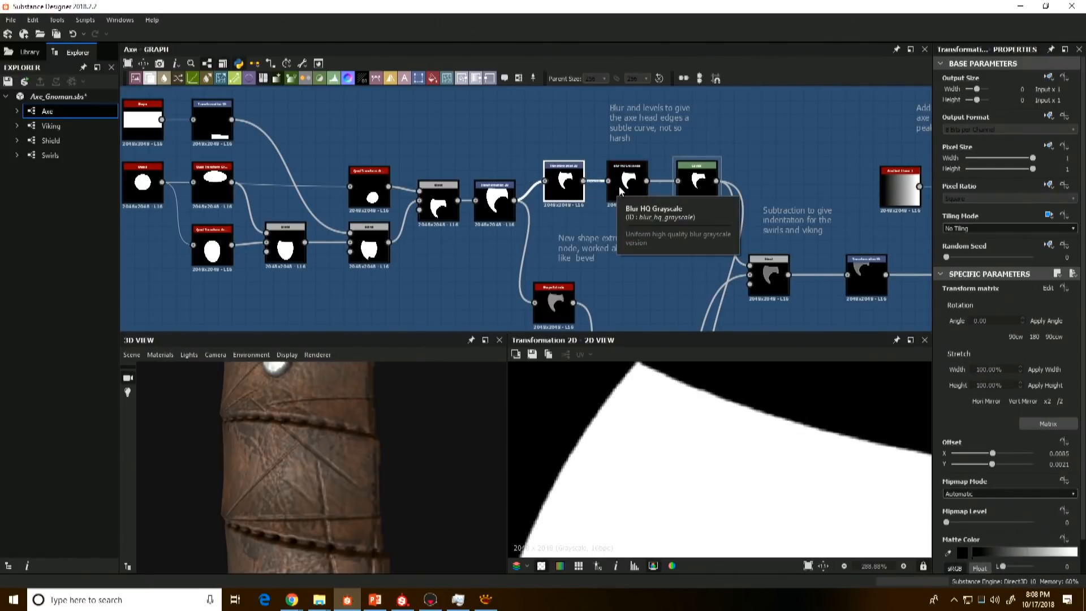
left_click(708, 195)
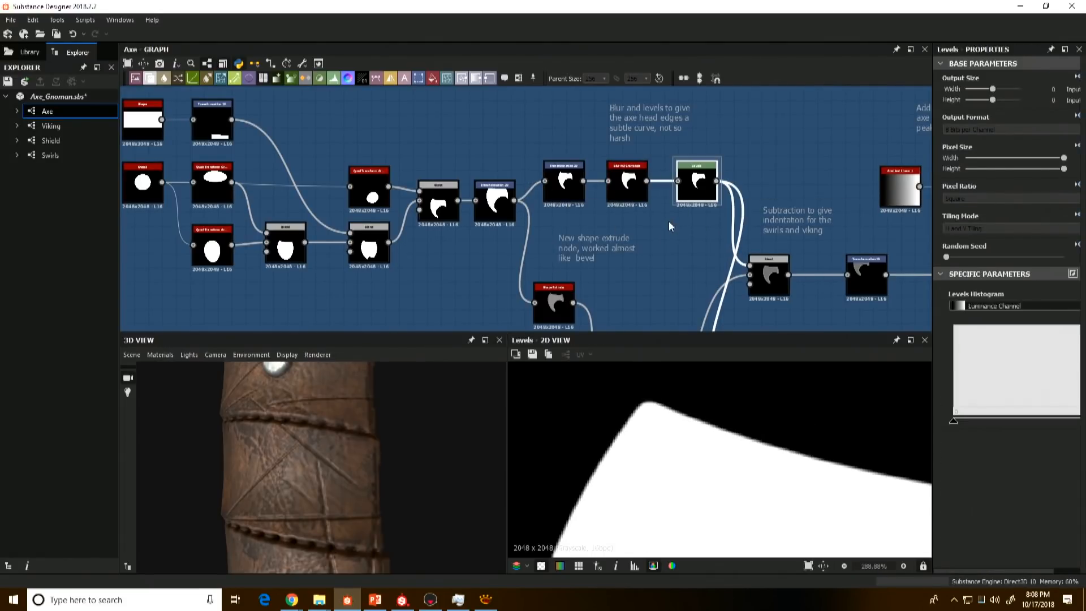
Step: Compare the Subtract Blend for the swirls and viking indentation with the Shape Extrude output
scroll(668, 221, "down", 5)
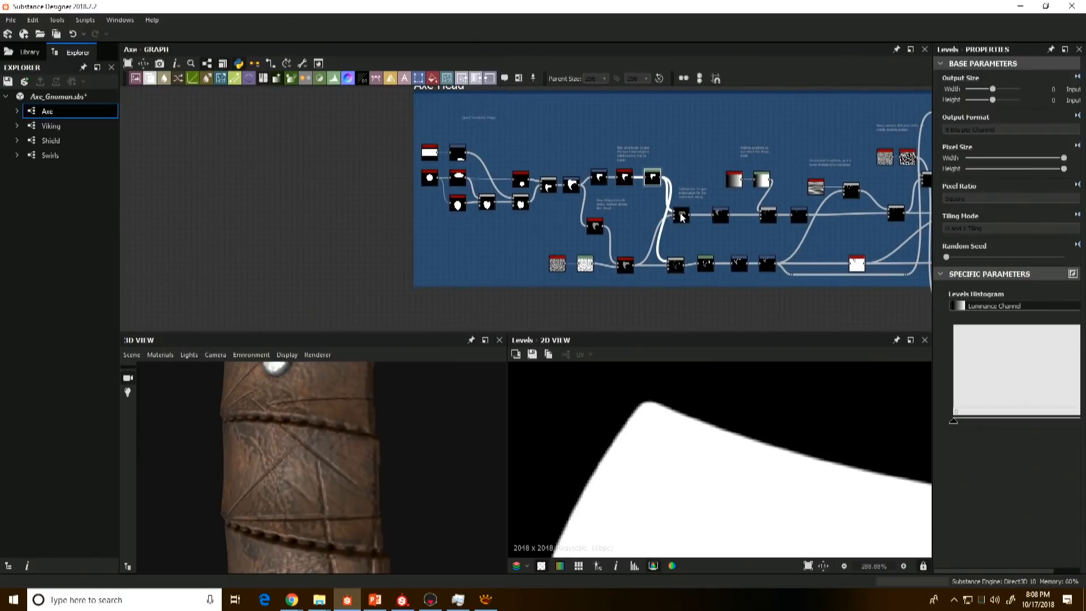
left_click(682, 216)
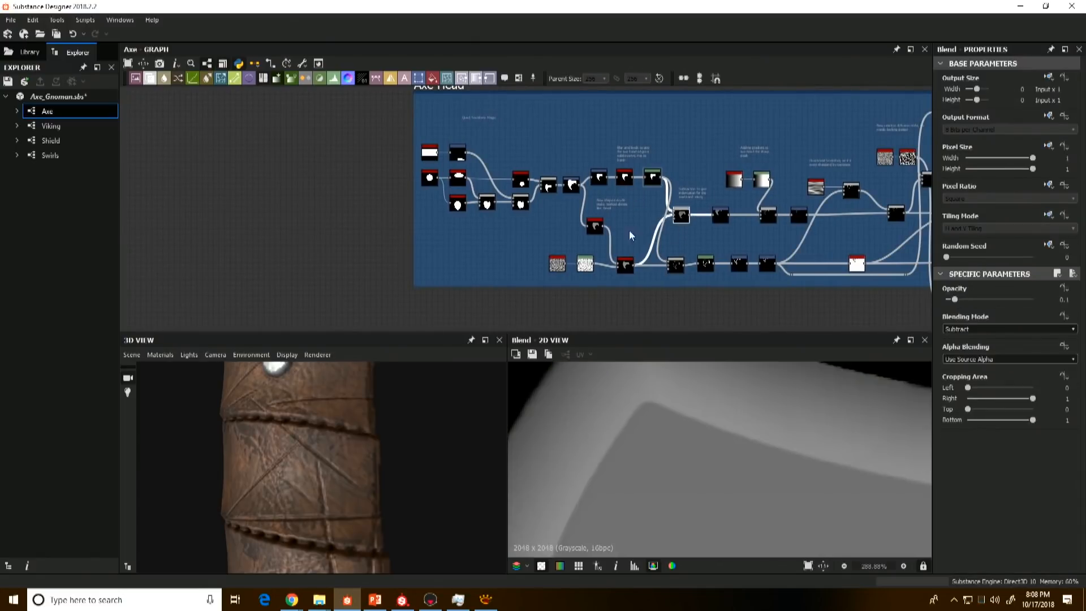
scroll(625, 235, "up", 4)
left_click(643, 238)
scroll(619, 371, "down", 5)
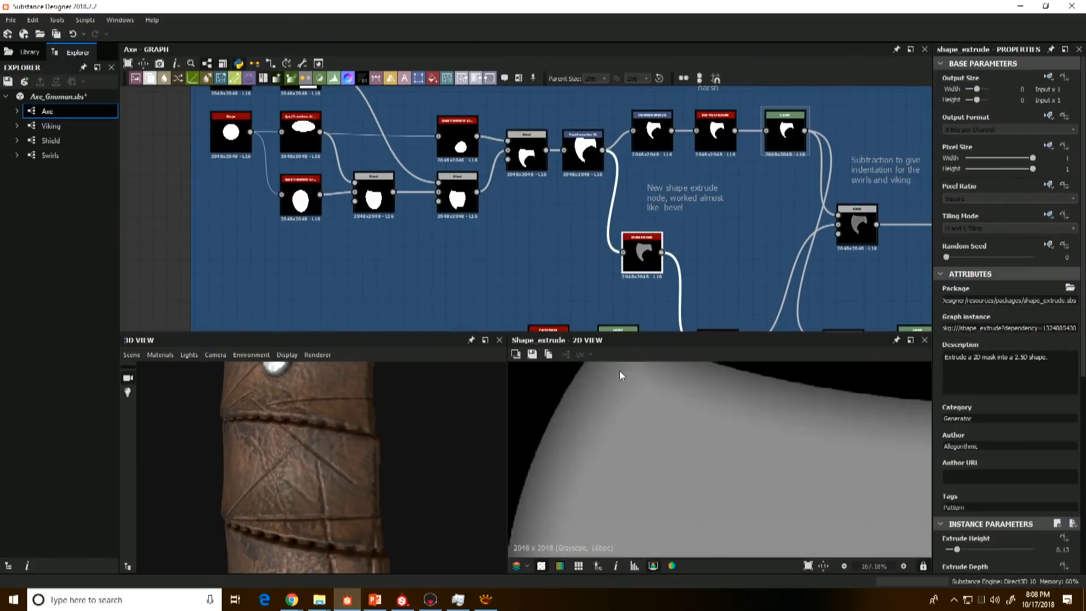
left_click(862, 225)
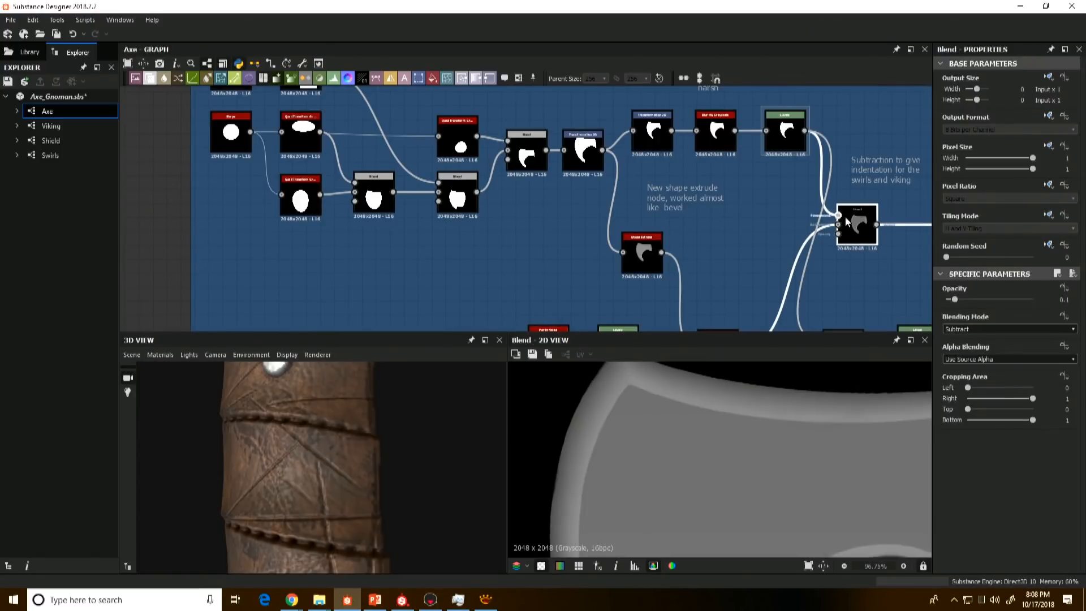
Step: Compare the full blade shape in the Transformation 2D with its Shape Extrude, and show the extrude's instance parameters
scroll(861, 229, "down", 3)
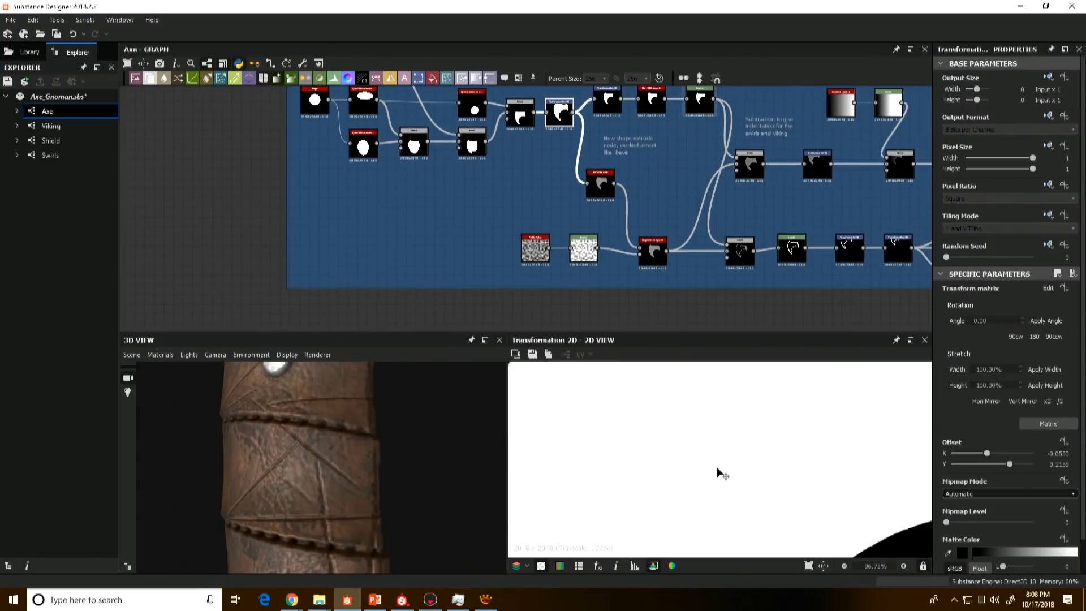
left_click(591, 190)
scroll(573, 457, "down", 3)
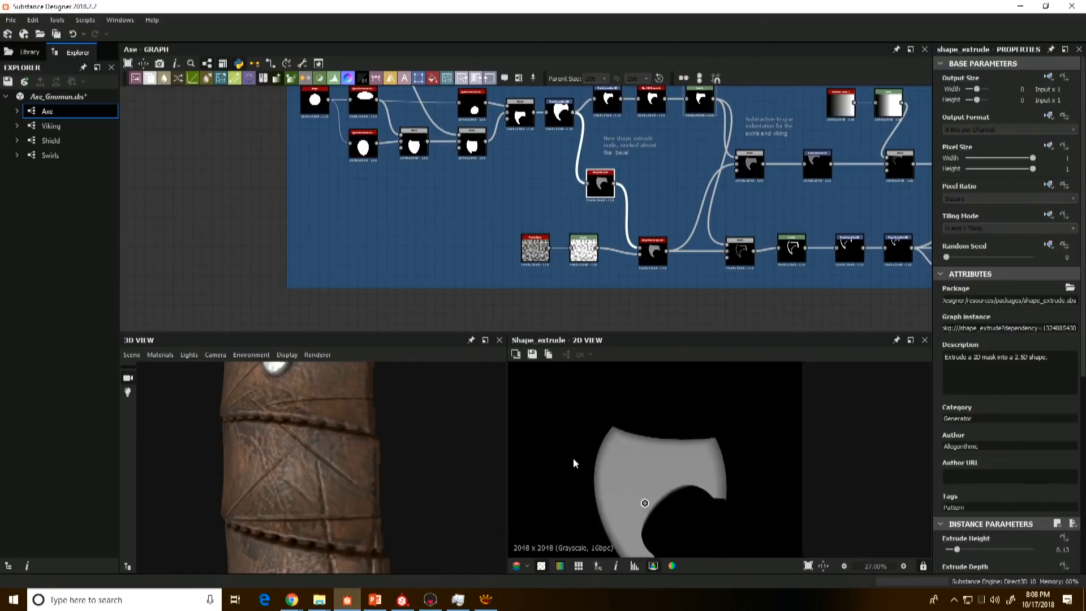
middle_click_drag(569, 443, 606, 422)
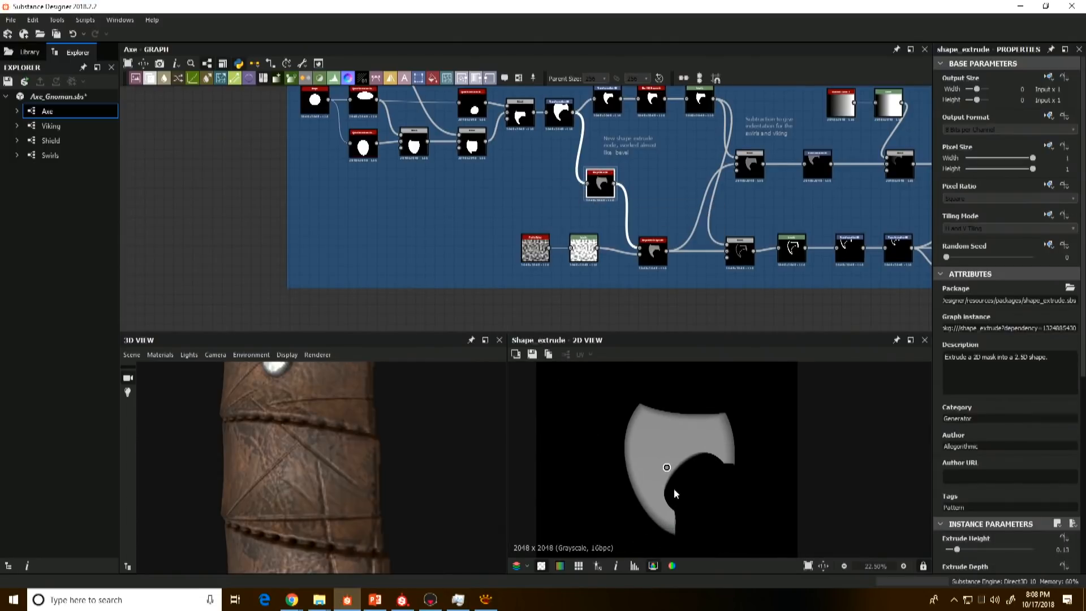
double_click(560, 112)
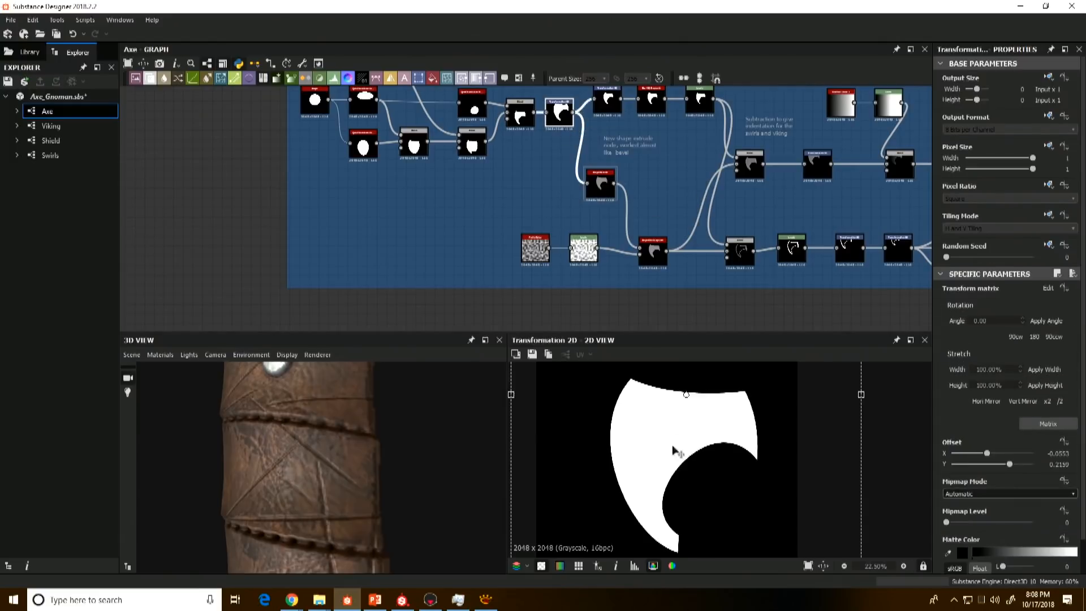
double_click(598, 177)
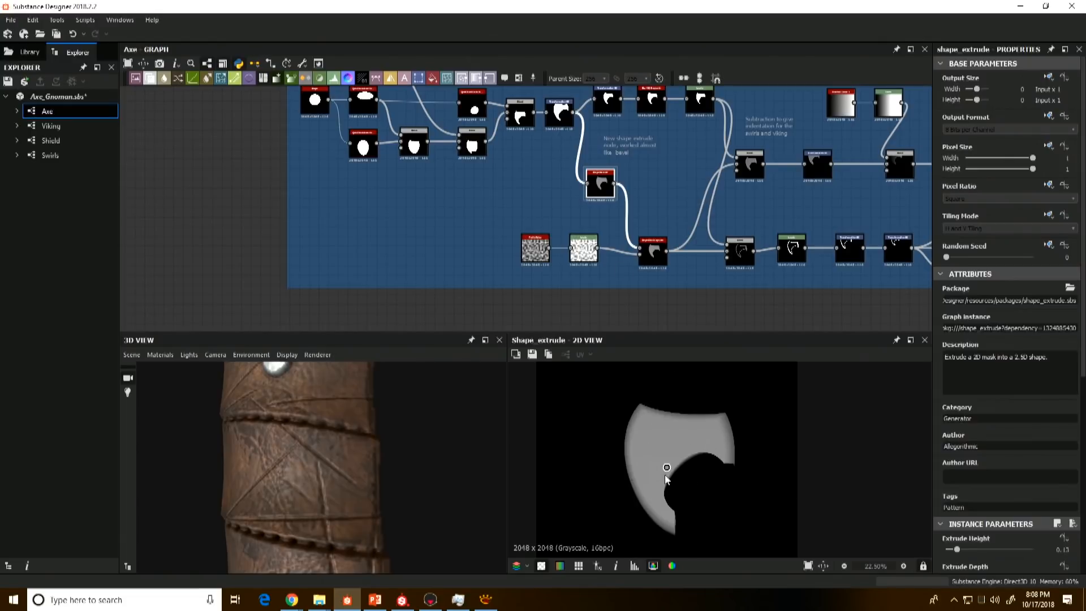
scroll(1014, 535, "down", 3)
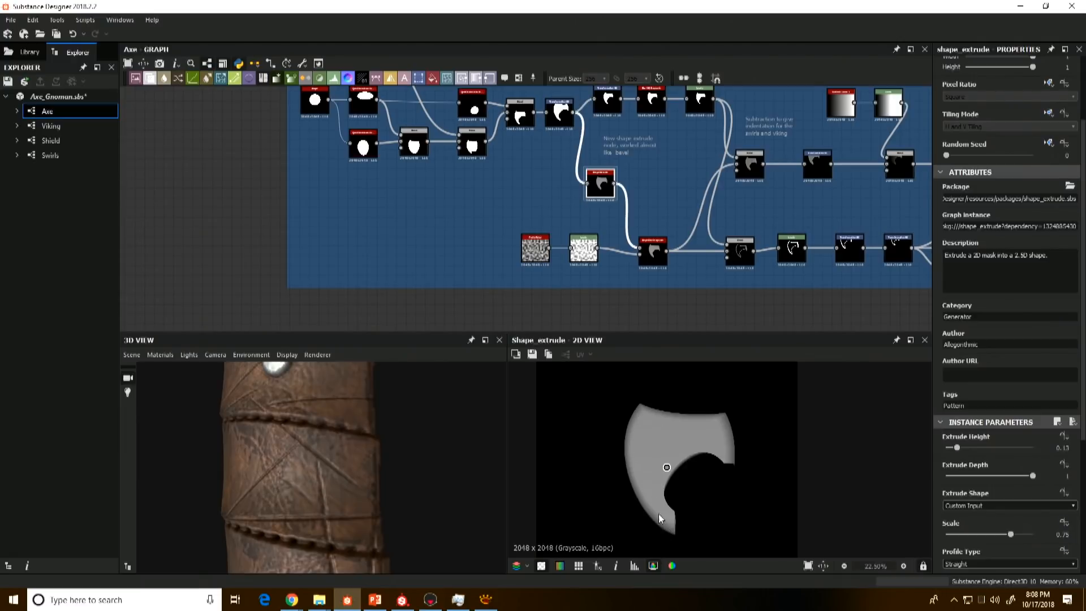
Step: Preview the Slope Blur Grayscale after the Shape Extrude and the Perlin Noise branch that drives it
middle_click_drag(660, 271, 625, 281)
scroll(625, 281, "up", 3)
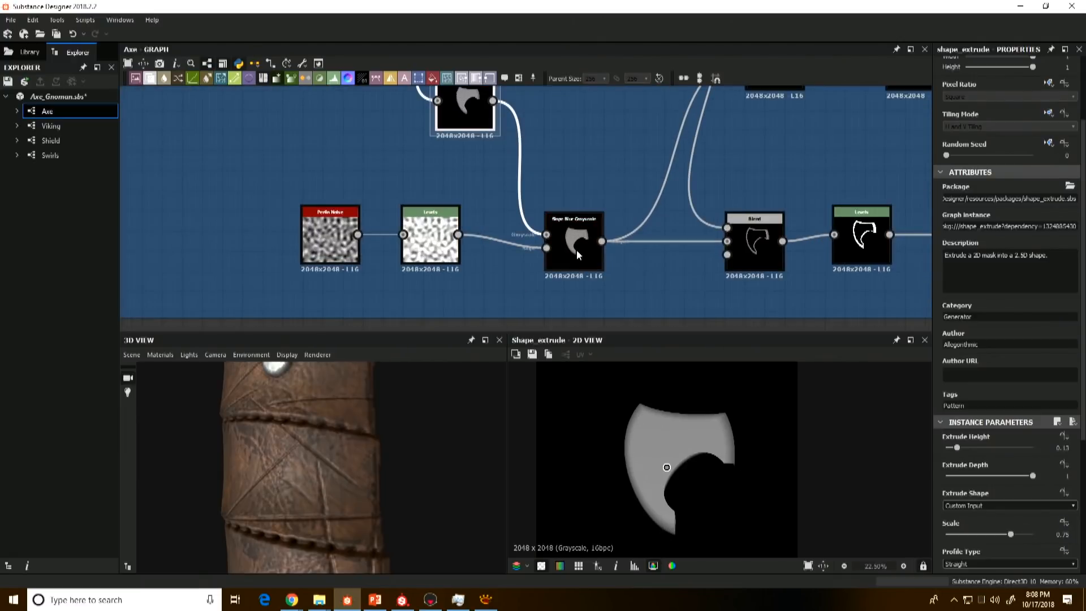
left_click(576, 249)
scroll(592, 375, "up", 3)
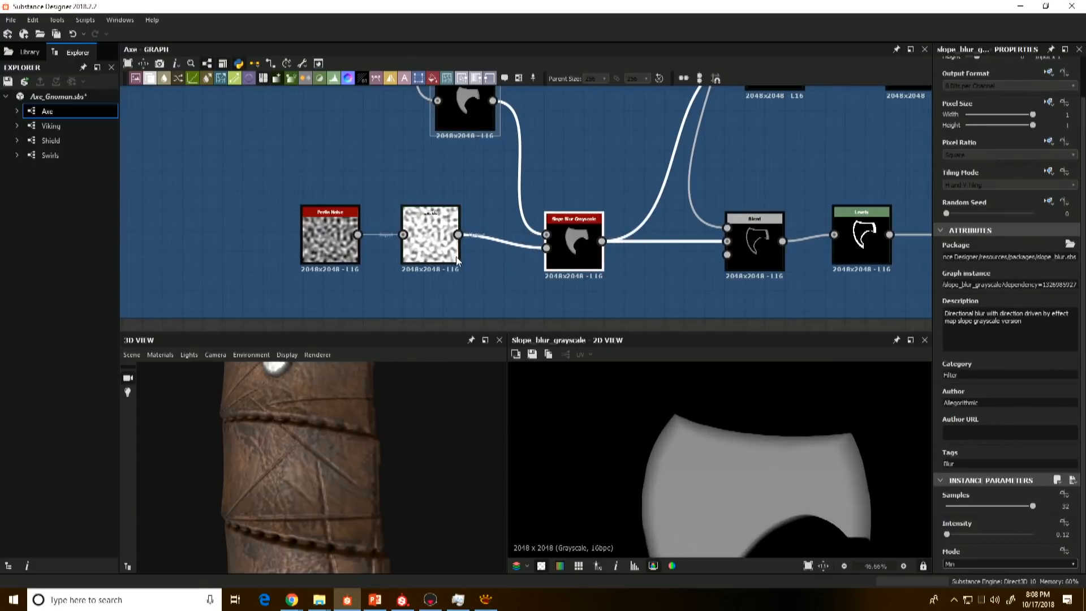
double_click(444, 245)
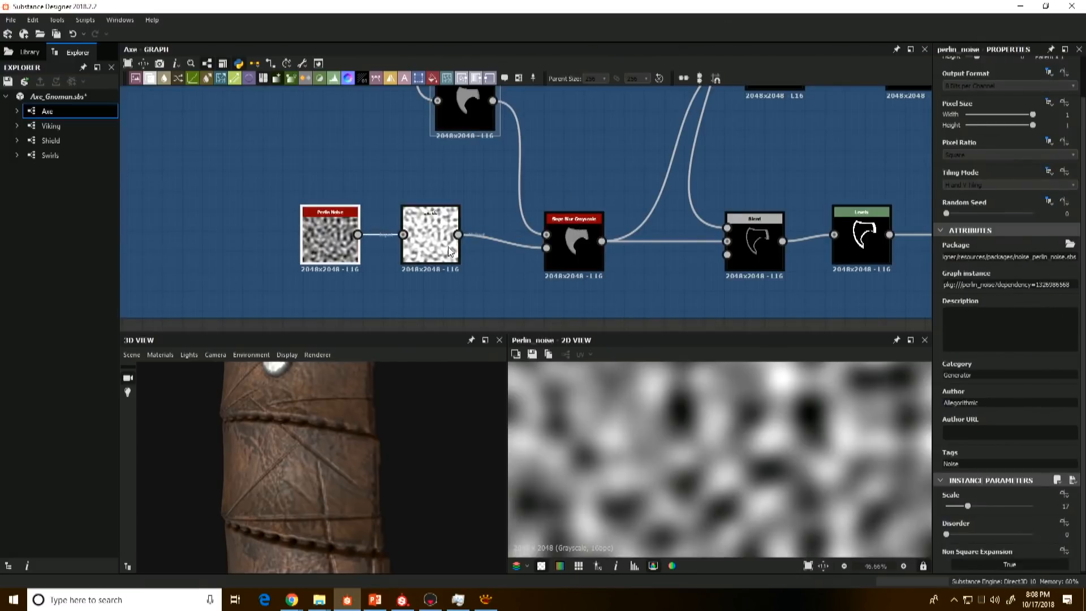
double_click(573, 246)
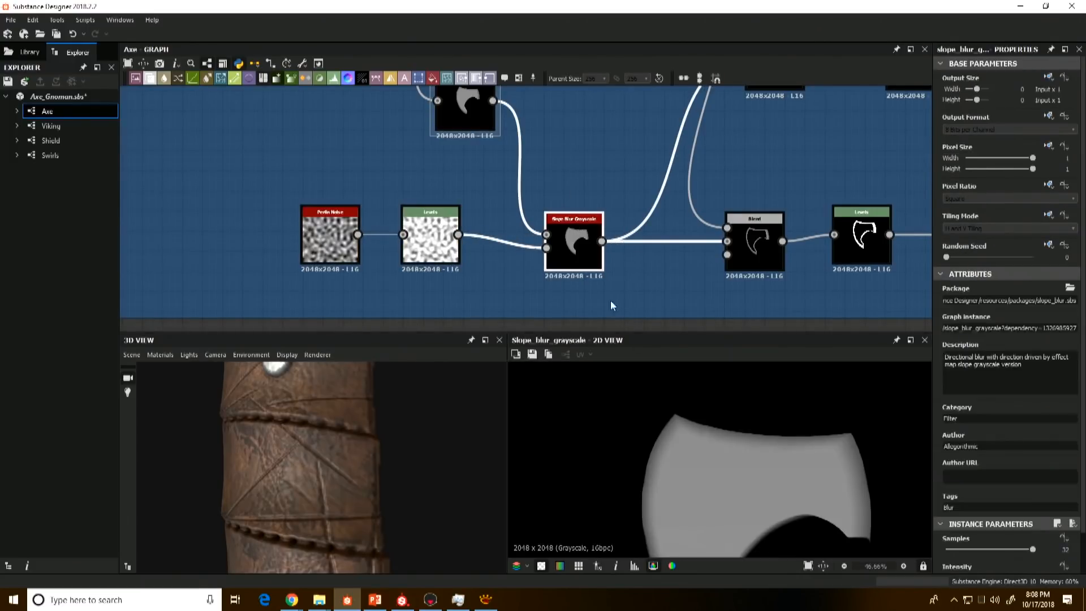
Step: Compare the blade's edges in the Shape Extrude with those in the Slope Blur Grayscale
double_click(469, 120)
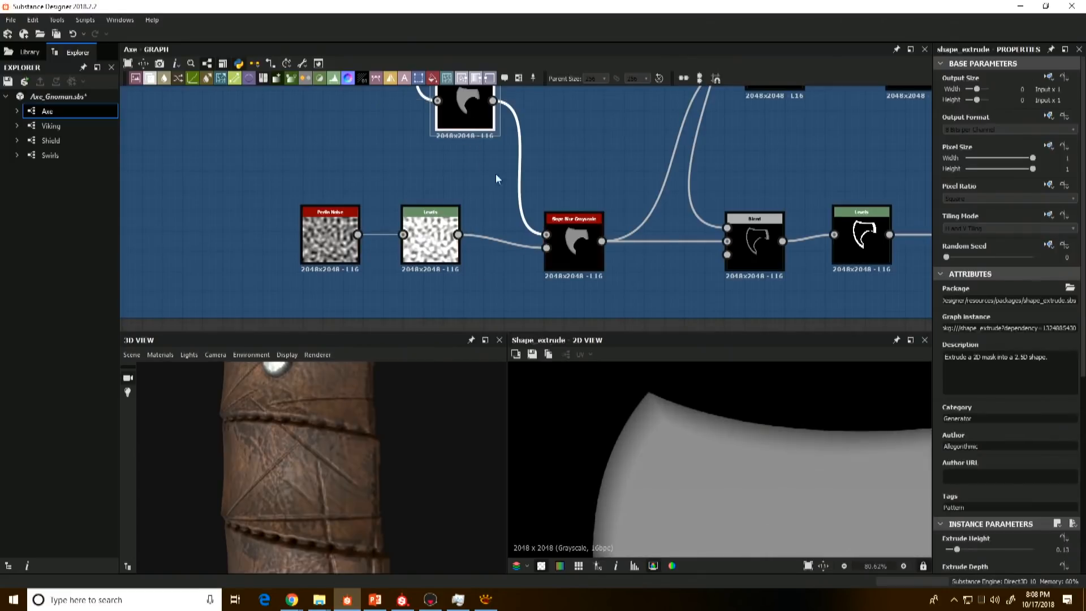
double_click(564, 256)
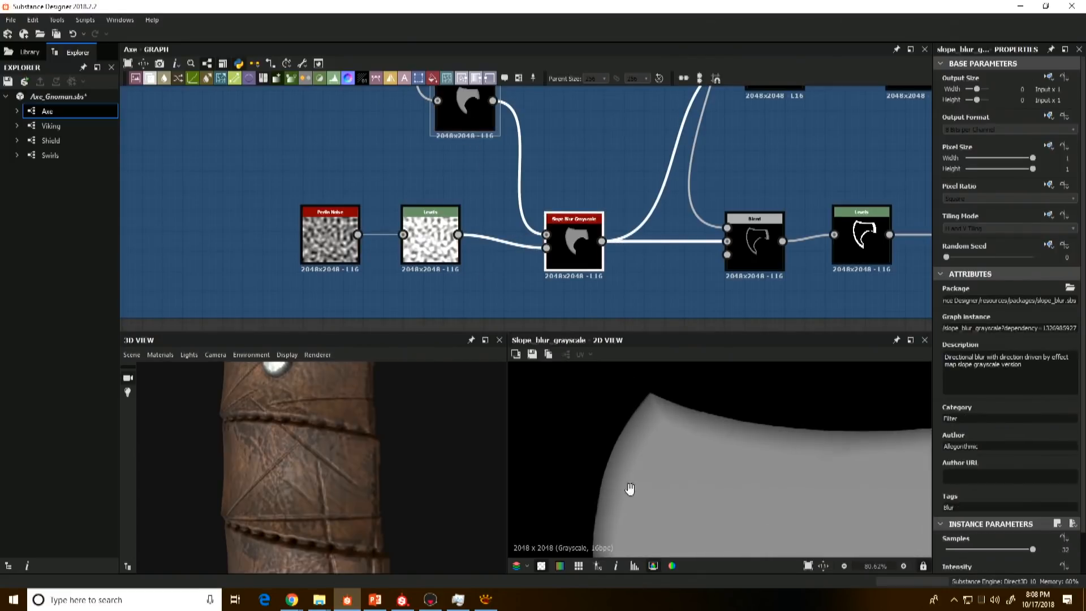
scroll(629, 489, "down", 5)
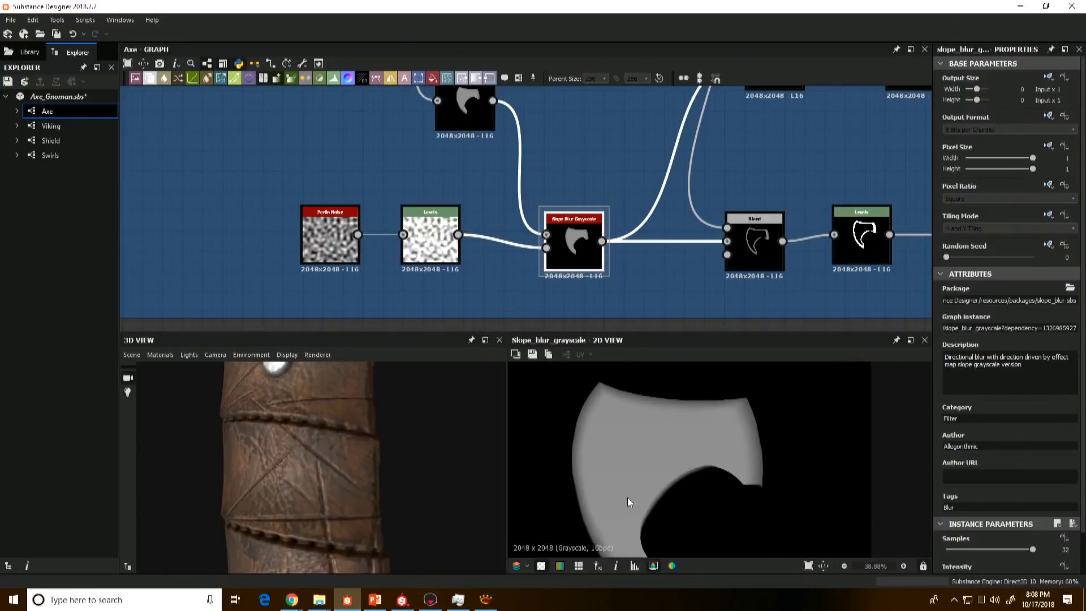
Step: Preview the indentation's Subtract Blend alongside the Levels and Transformation 2D masks that define its recessed area
scroll(622, 221, "down", 6)
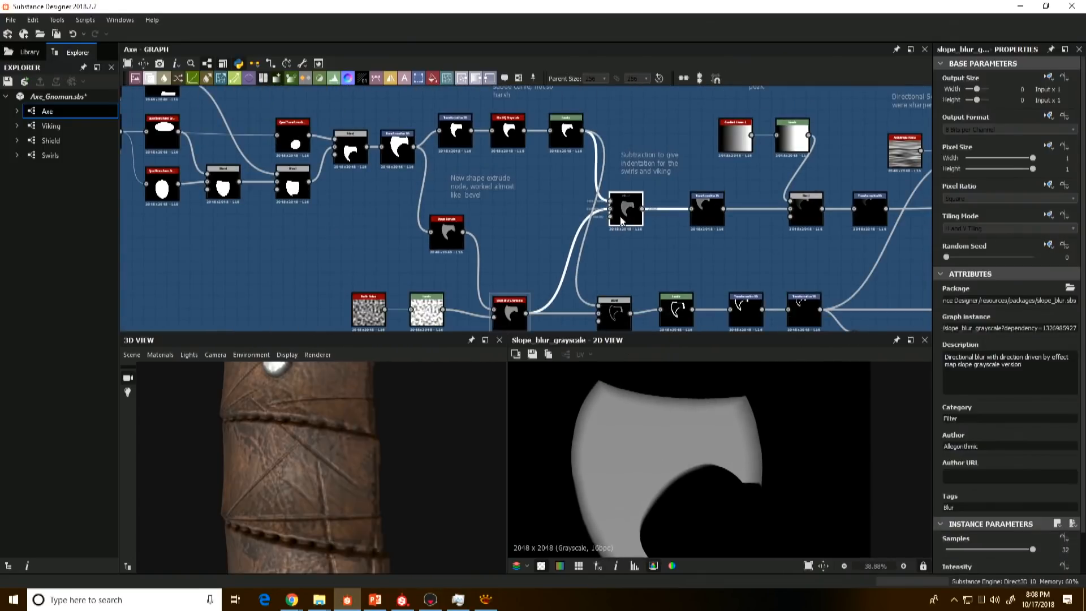
double_click(622, 220)
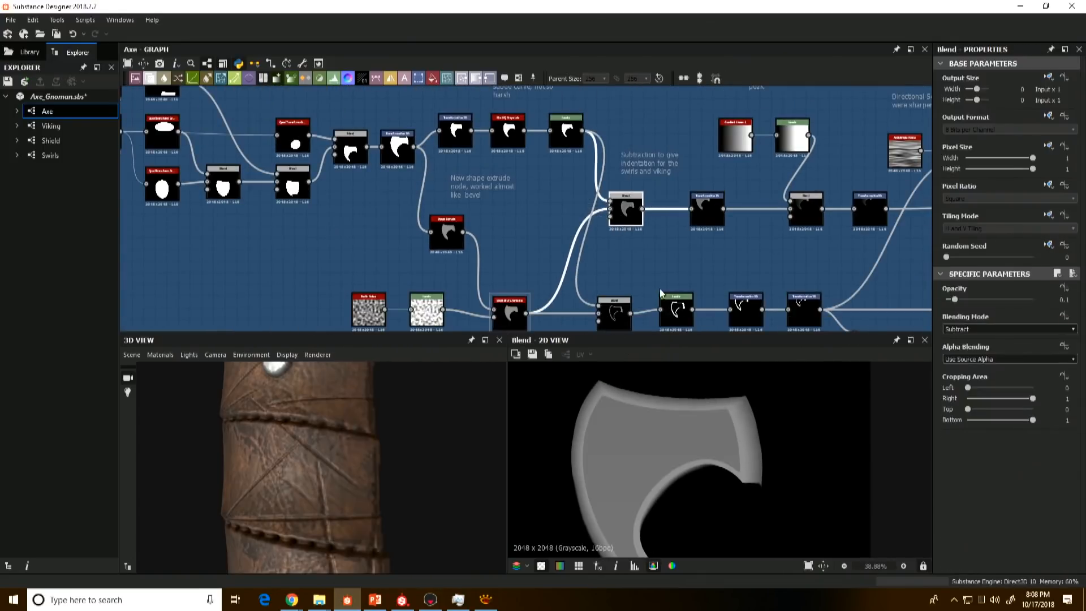
double_click(566, 131)
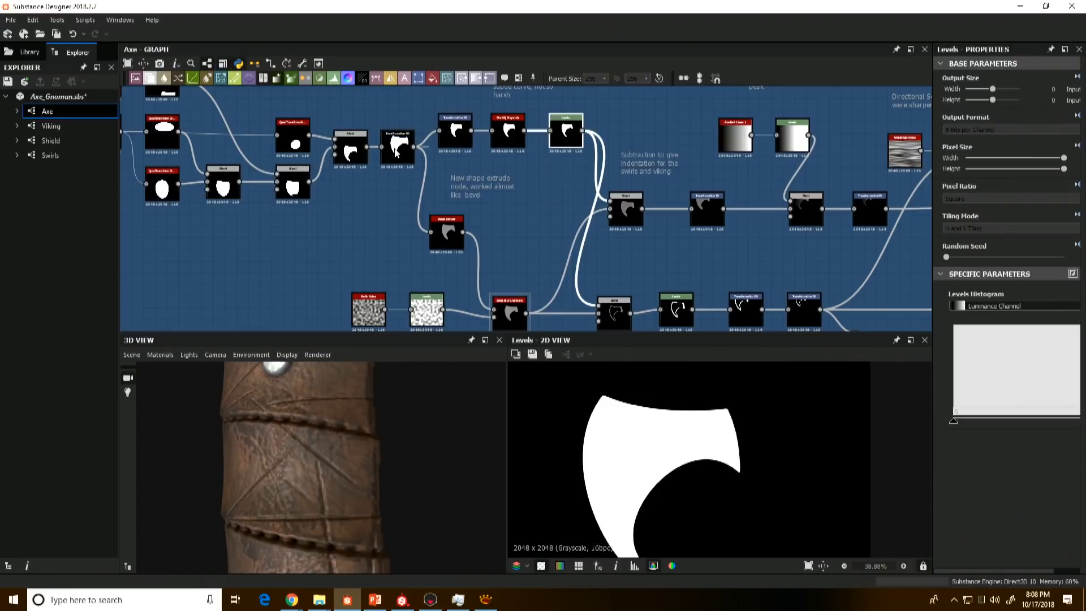
double_click(464, 139)
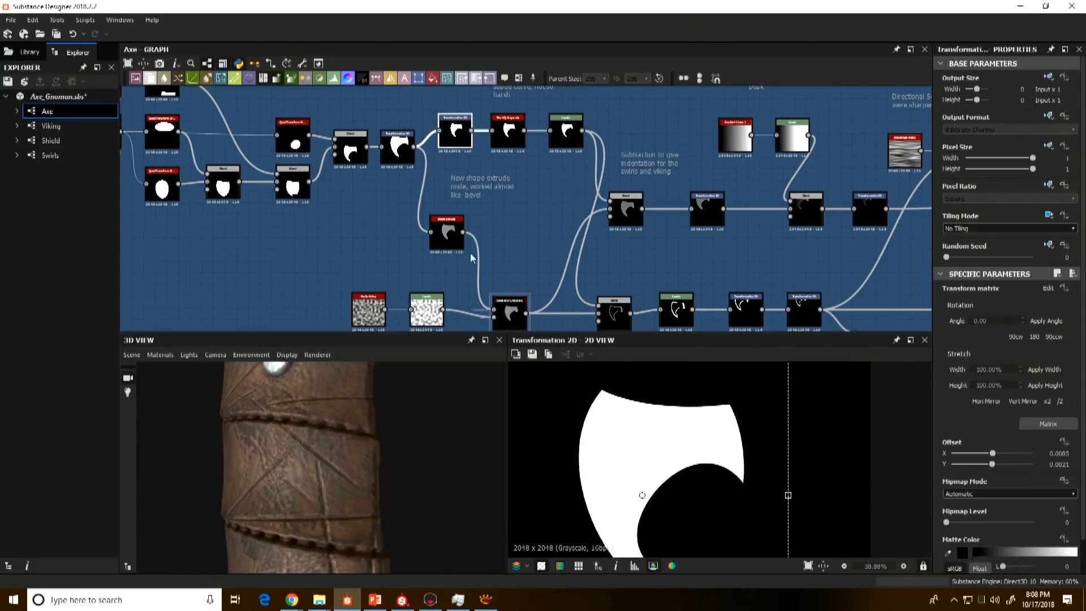
left_click(569, 133)
double_click(625, 211)
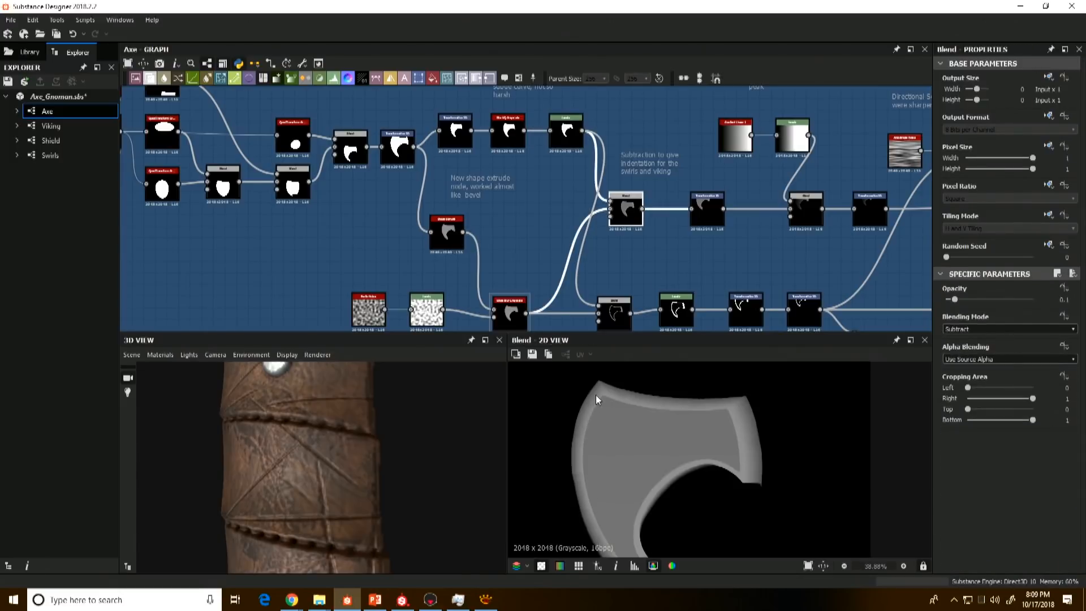
Step: Examine the axe head's recessed face, rim and swirl and viking ornaments on the 3D model
middle_click_drag(614, 443, 603, 415)
middle_click_drag(385, 432, 350, 582)
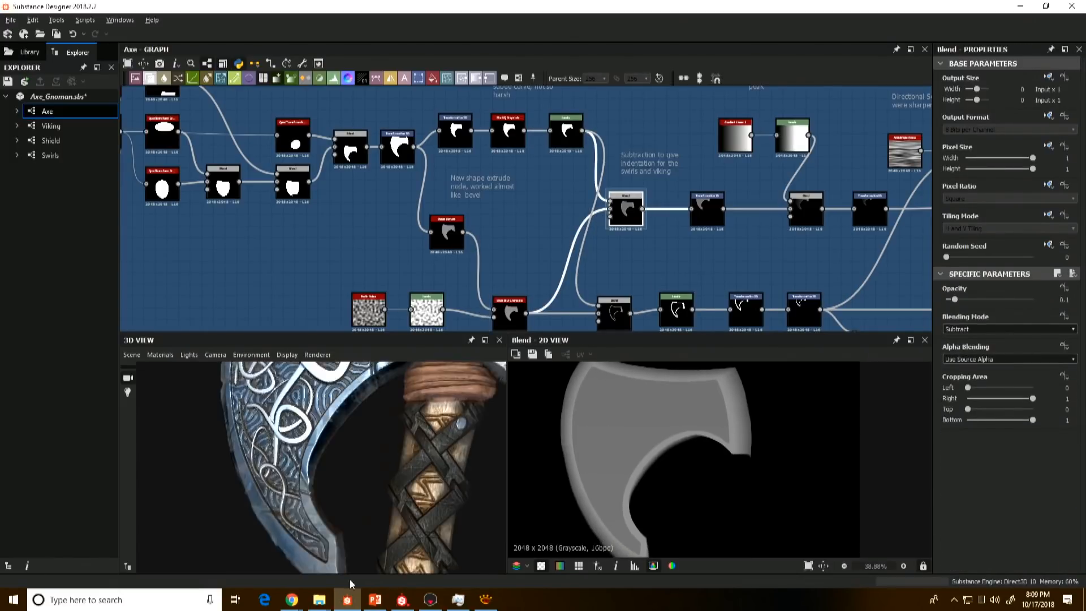
middle_click_drag(325, 396, 347, 539)
left_click_drag(347, 538, 376, 503)
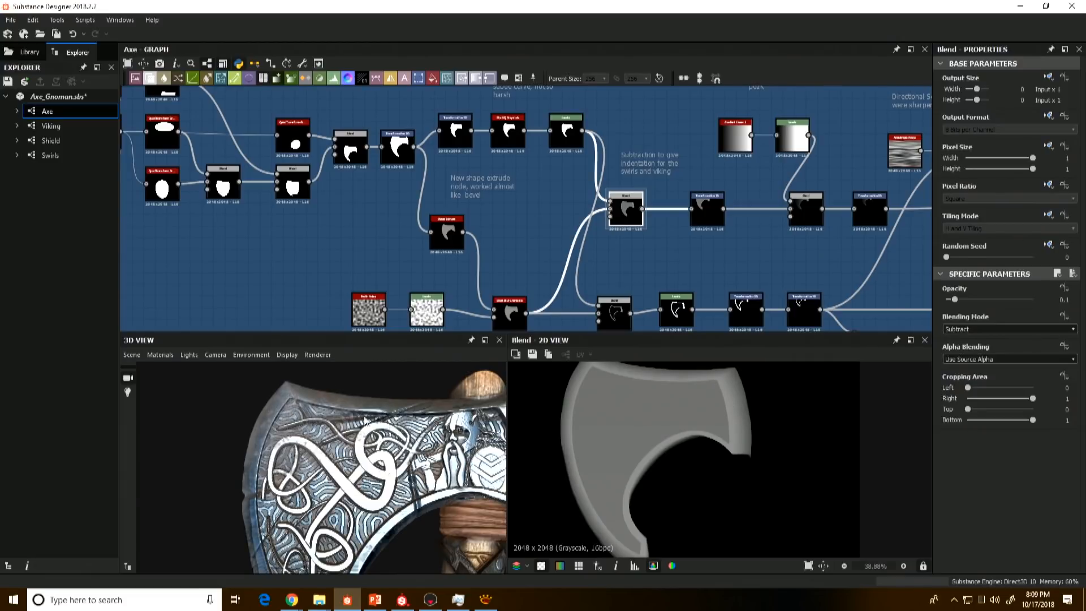
left_click_drag(408, 419, 329, 427)
scroll(568, 249, "down", 3)
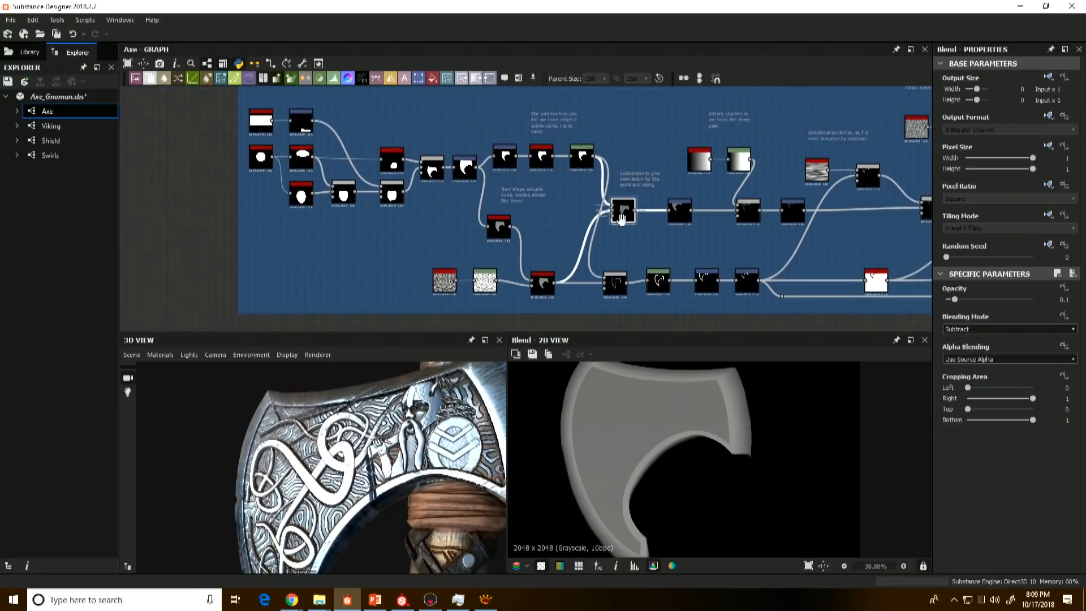
Step: Preview the Transformation 2D after the indentation's Subtract Blend and the Multiply Blend that applies the linear gradient to the axe head
scroll(633, 218, "up", 3)
double_click(634, 217)
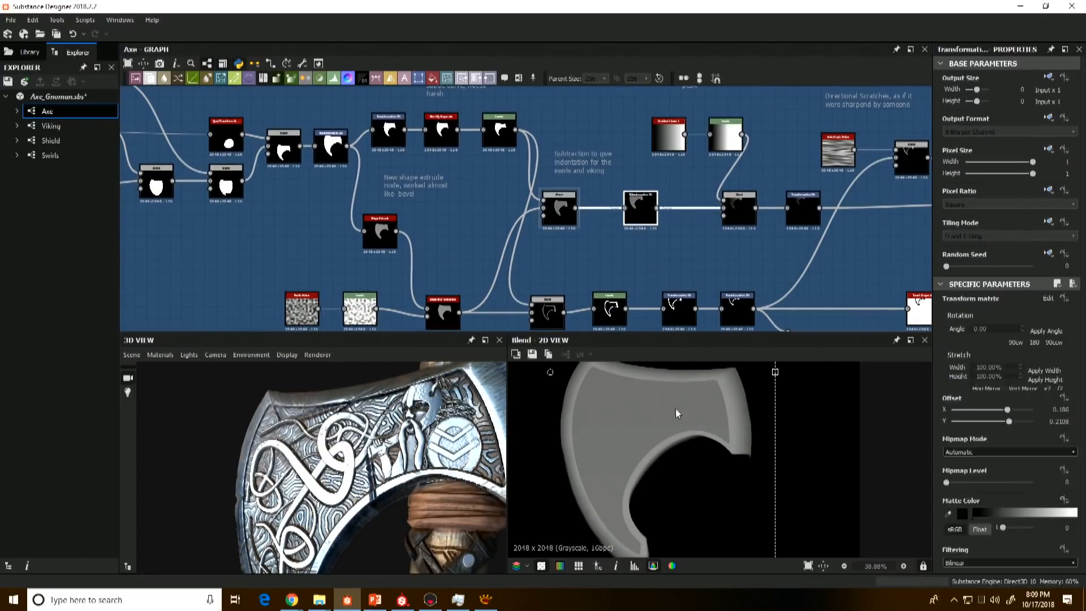
scroll(673, 281, "down", 3)
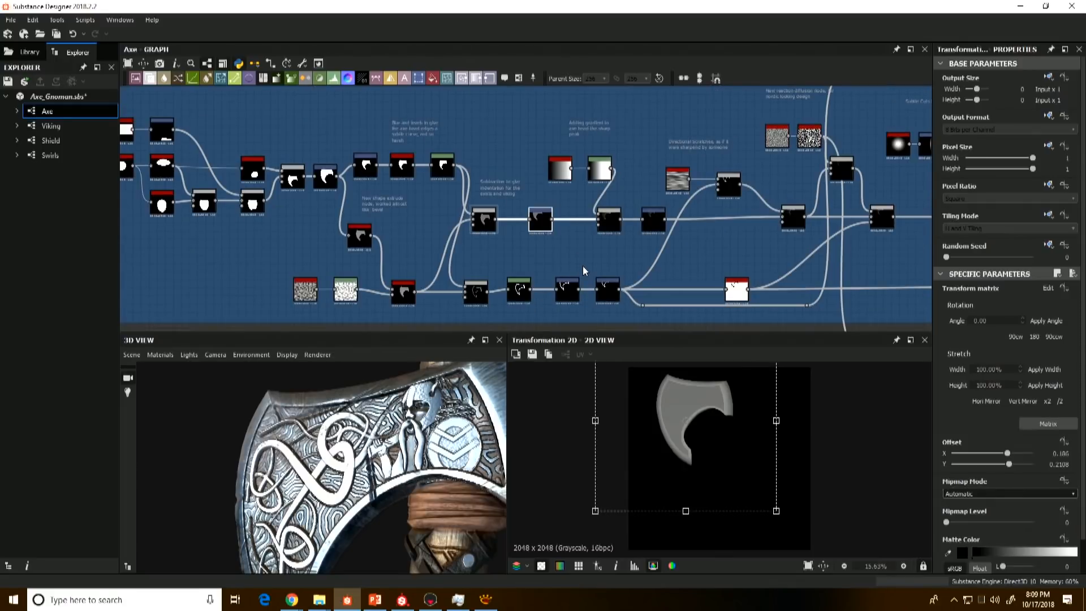
scroll(447, 419, "down", 6)
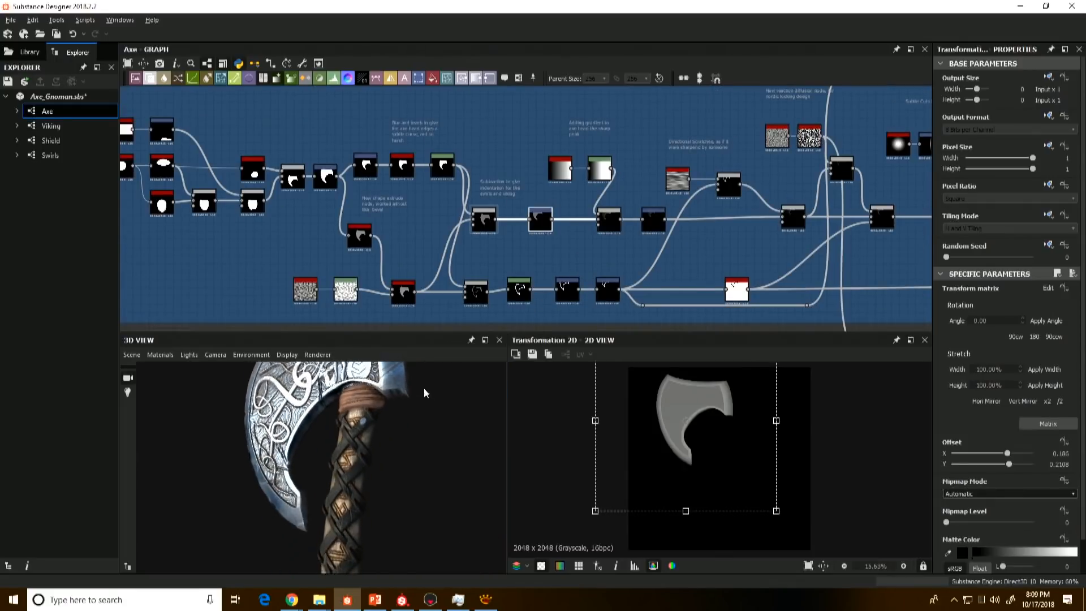
scroll(609, 254, "up", 2)
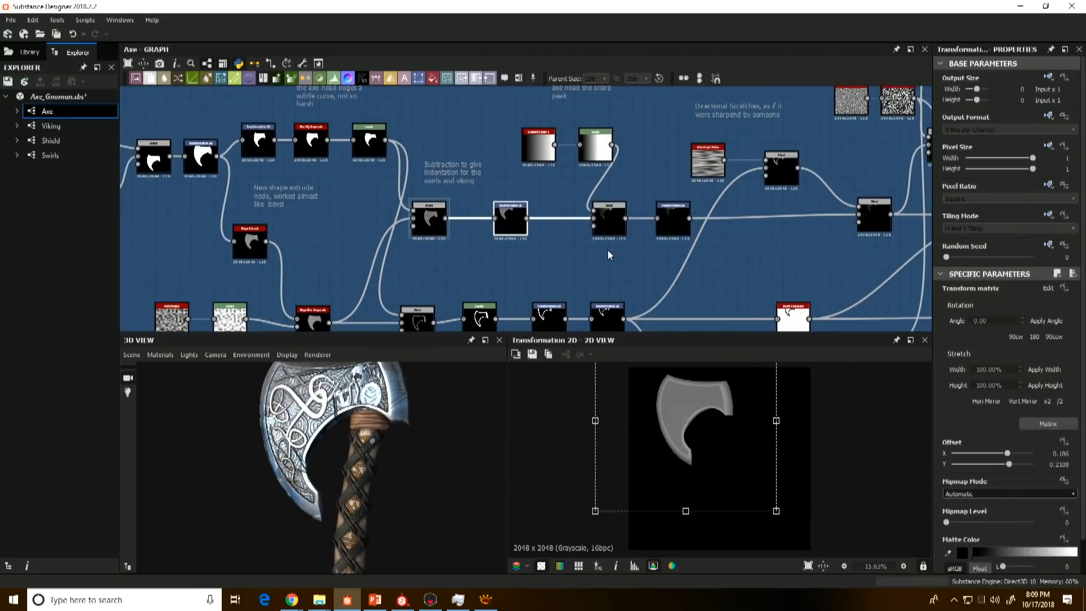
left_click(609, 229)
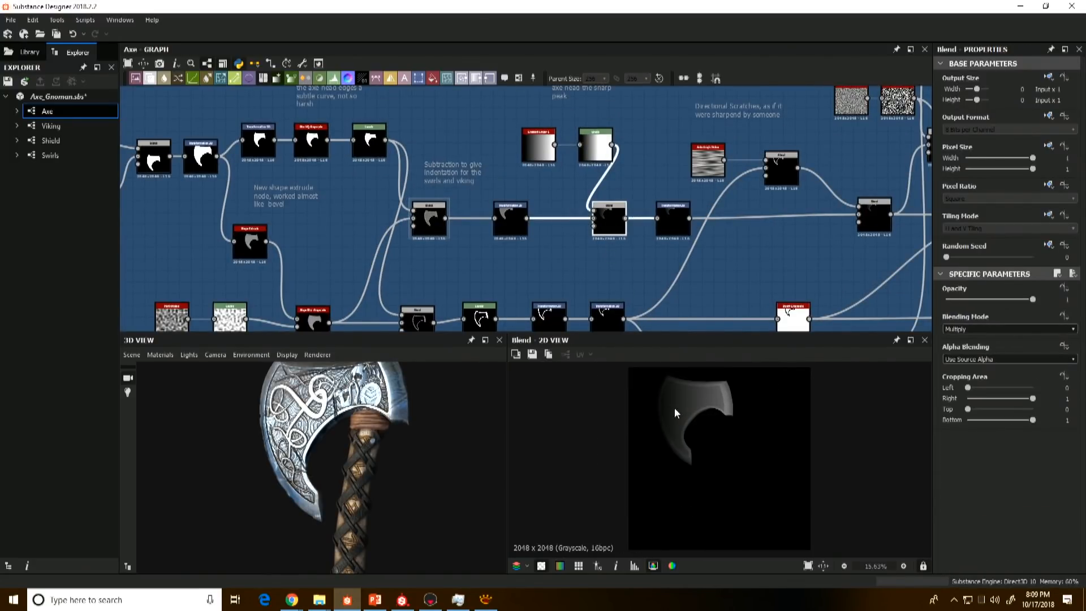
Step: Examine the axe head edge-on in the 3D model to see how its thickness tapers toward the blade's sharp peak
mouse_move(380, 423)
left_mouse_down()
mouse_move(433, 444)
mouse_move(416, 479)
mouse_move(405, 557)
mouse_move(378, 484)
mouse_move(377, 495)
mouse_move(399, 483)
mouse_move(376, 480)
mouse_move(398, 482)
mouse_move(395, 425)
left_mouse_up()
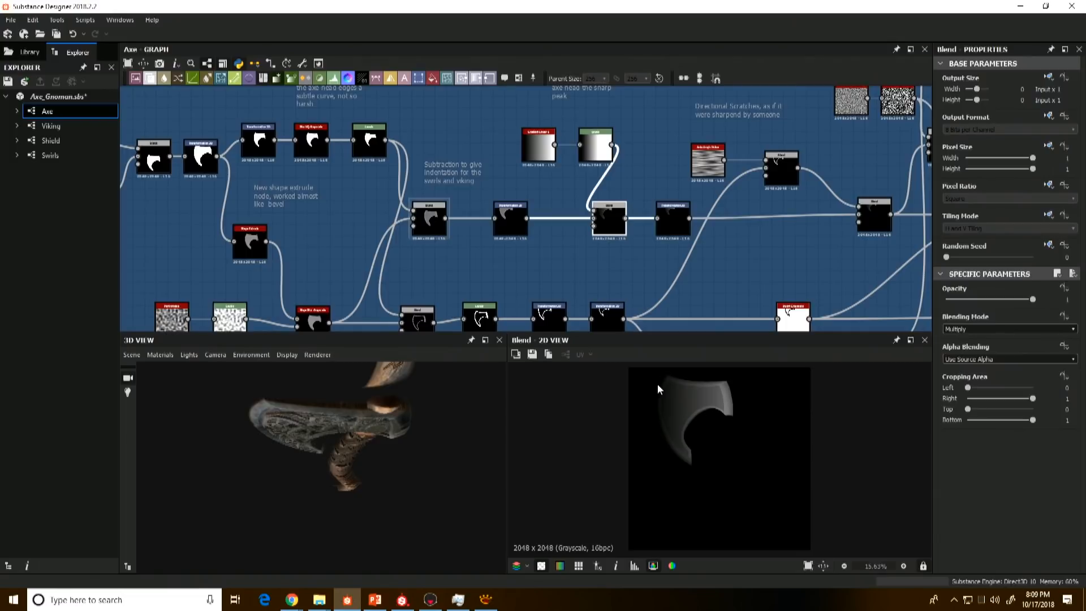
left_click_drag(393, 425, 411, 447)
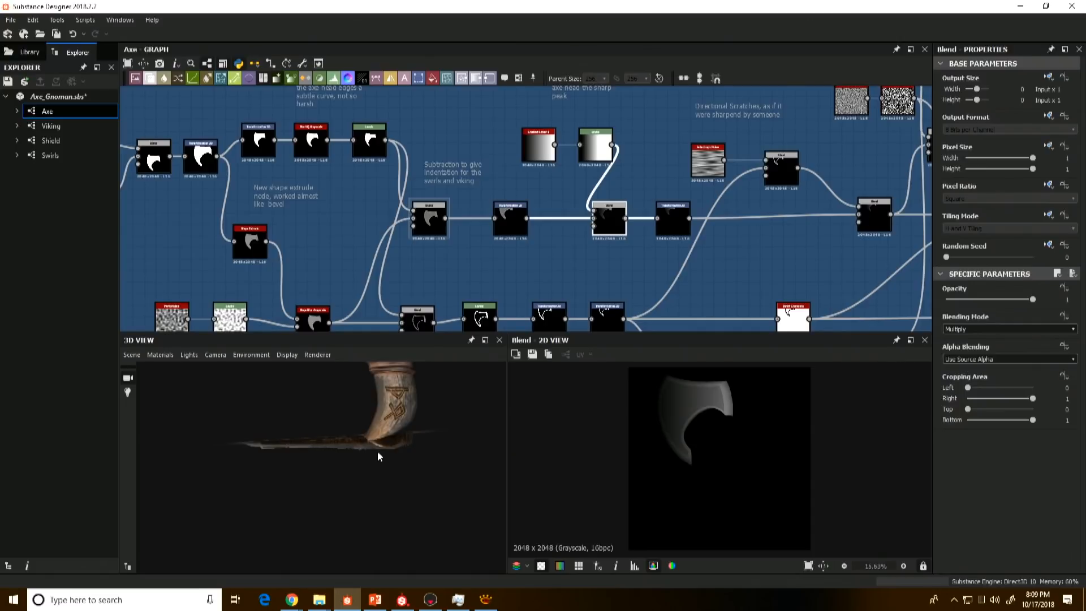
mouse_move(379, 455)
left_mouse_down()
mouse_move(376, 432)
mouse_move(384, 447)
left_mouse_up()
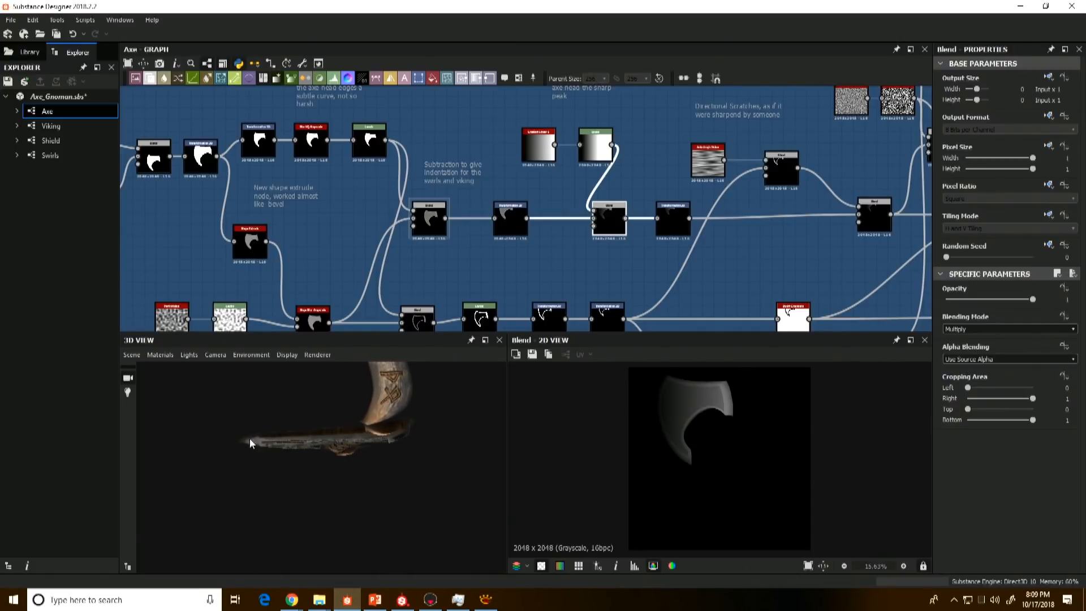
left_click_drag(248, 442, 317, 353)
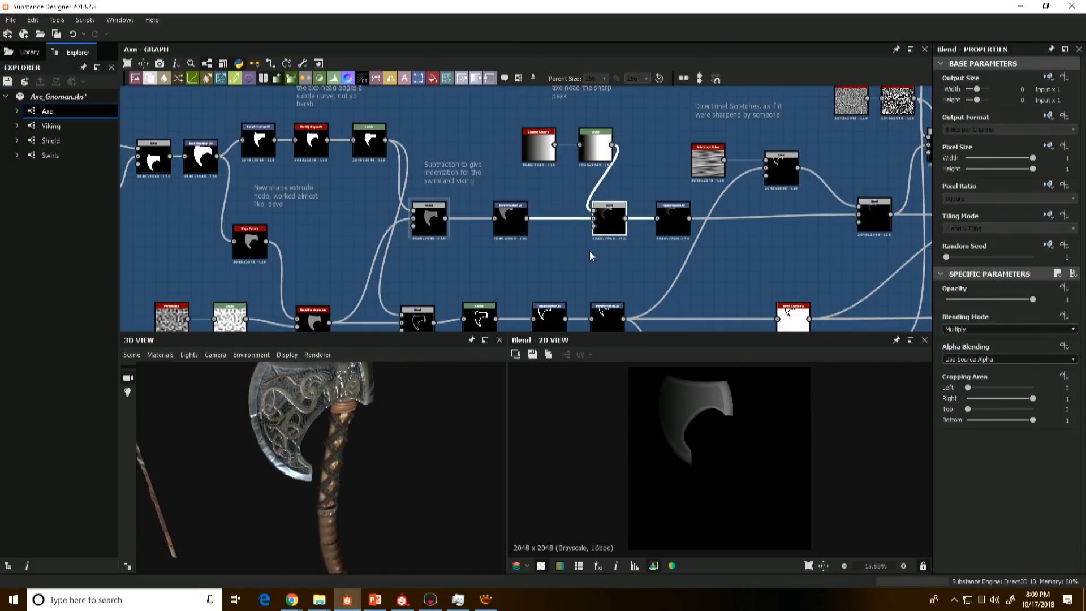
Step: Preview the Transformation 2D after the gradient's Multiply Blend and the Anisotropic Noise that supplies the directional scratches
scroll(616, 218, "up", 1)
scroll(616, 217, "up", 1)
left_click(697, 213)
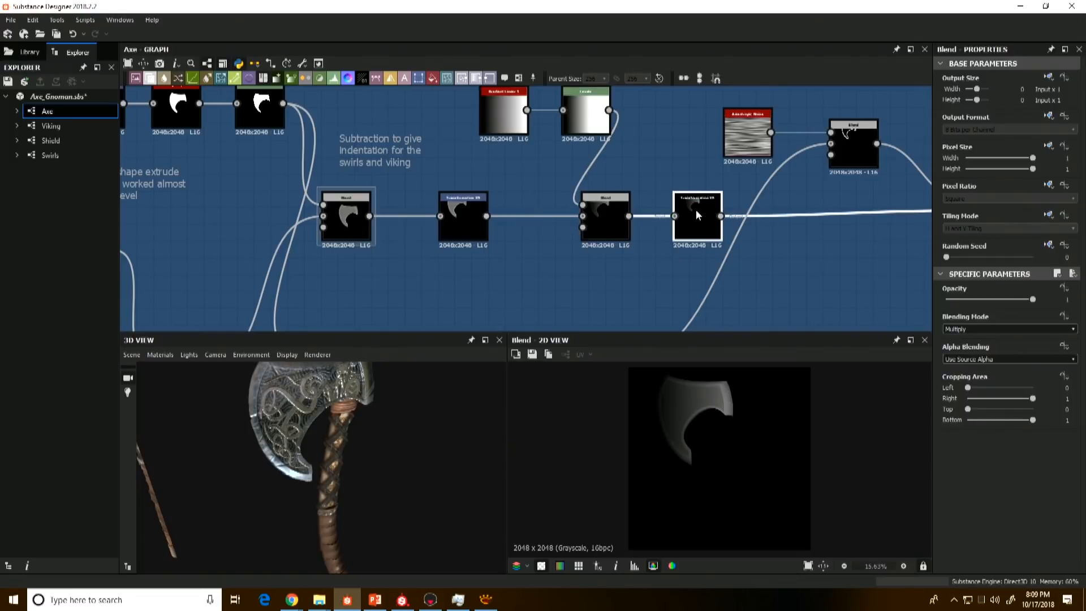
middle_click_drag(743, 267, 496, 277)
scroll(497, 277, "down", 3)
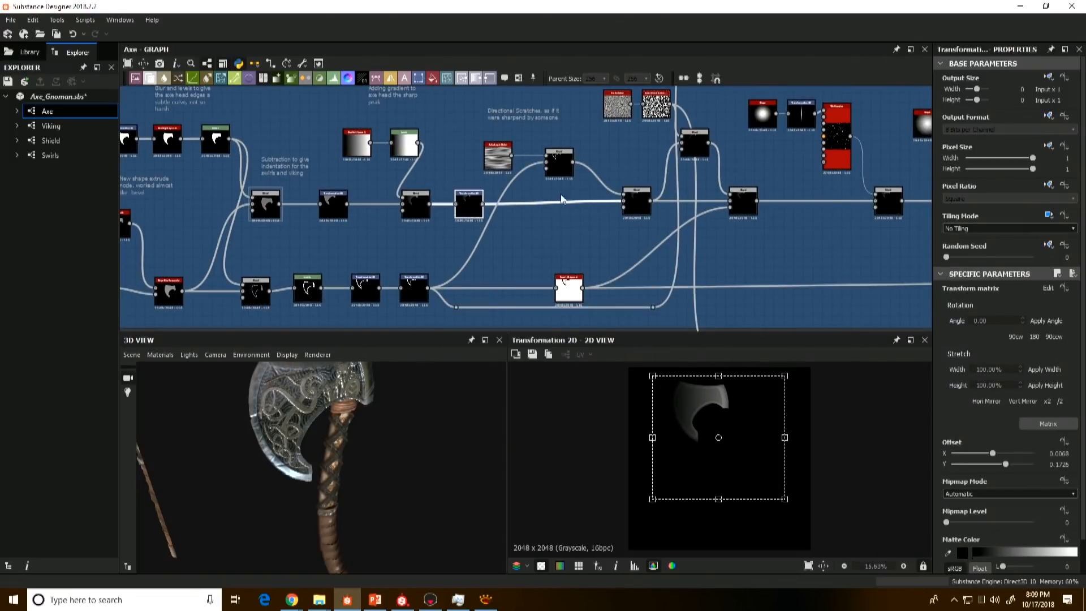
scroll(543, 197, "up", 2)
left_click(446, 164)
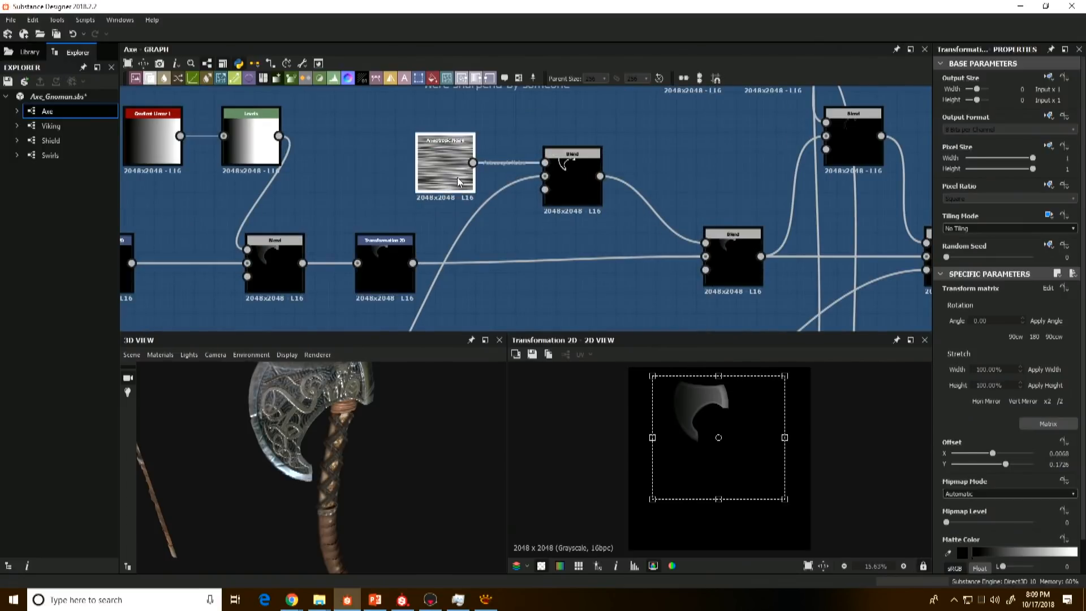
Step: Examine the directional sharpening scratches along the axe blade's beveled edge on the 3D model from several angles
middle_click_drag(342, 431, 366, 463, "alt")
right_click_drag(365, 463, 399, 474, "alt")
left_click_drag(400, 474, 285, 405, "alt")
right_click_drag(286, 405, 354, 422, "alt")
left_click_drag(355, 420, 354, 407, "alt")
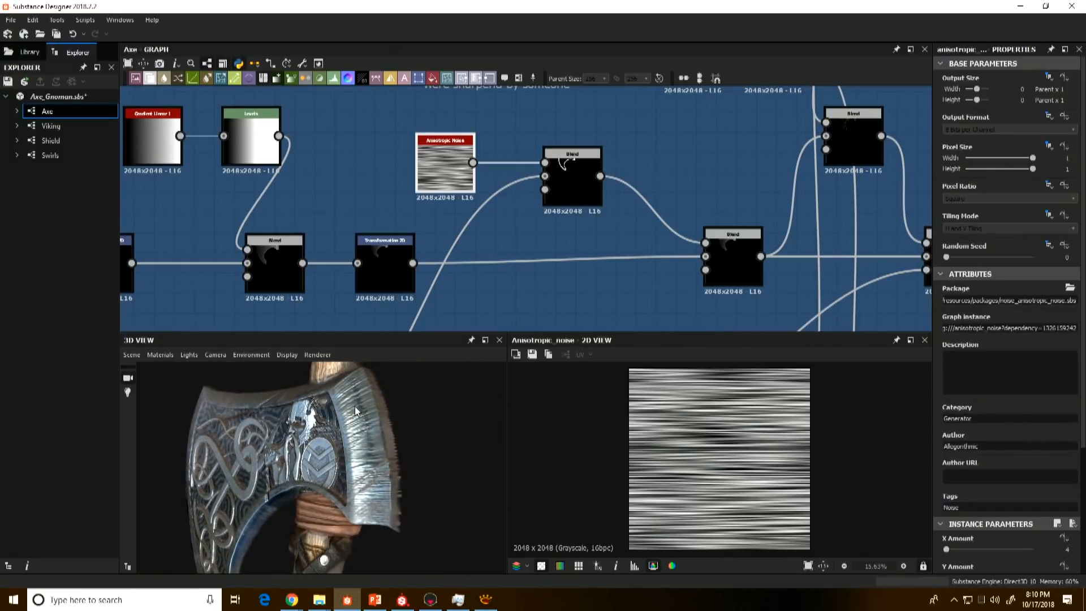
left_click_drag(386, 457, 415, 467, "alt")
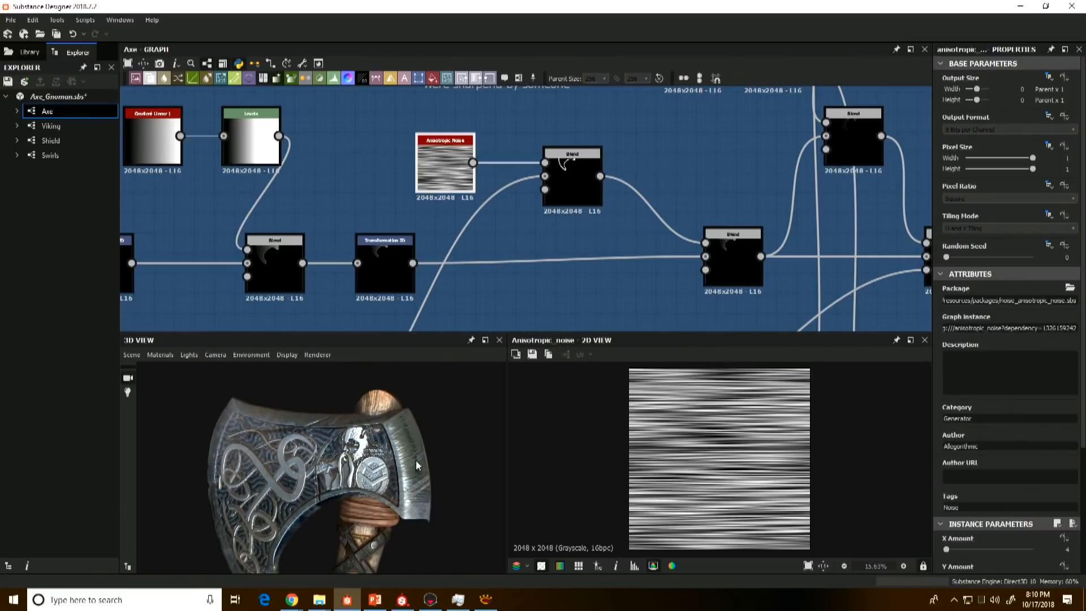
Step: Inspect the blade's scratched edge and the ornament close up on the 3D model under varying angles and light
left_click_drag(416, 460, 453, 447)
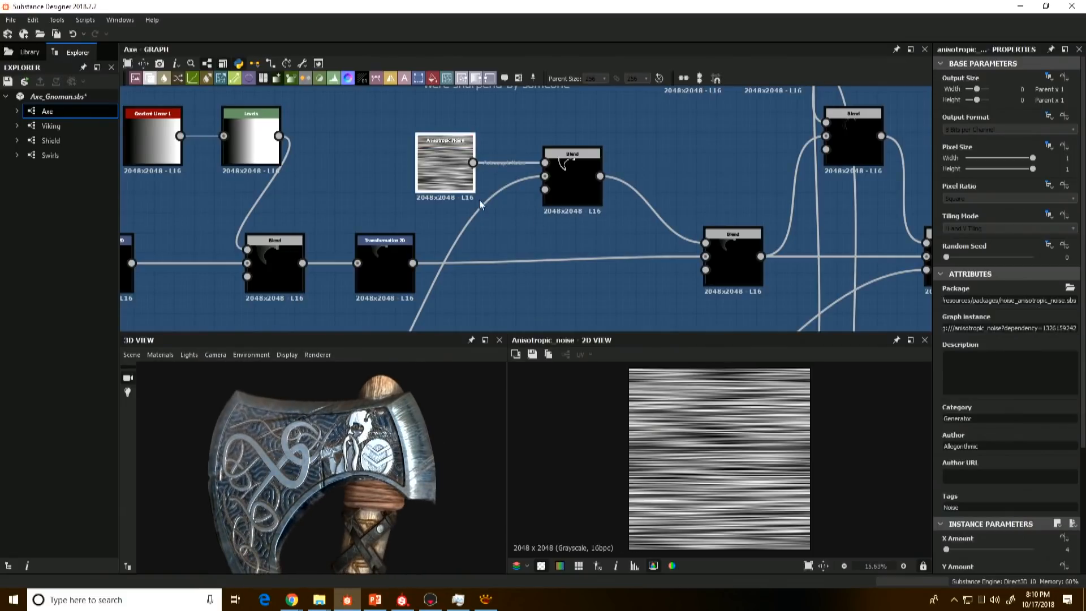
scroll(306, 465, "up", 3)
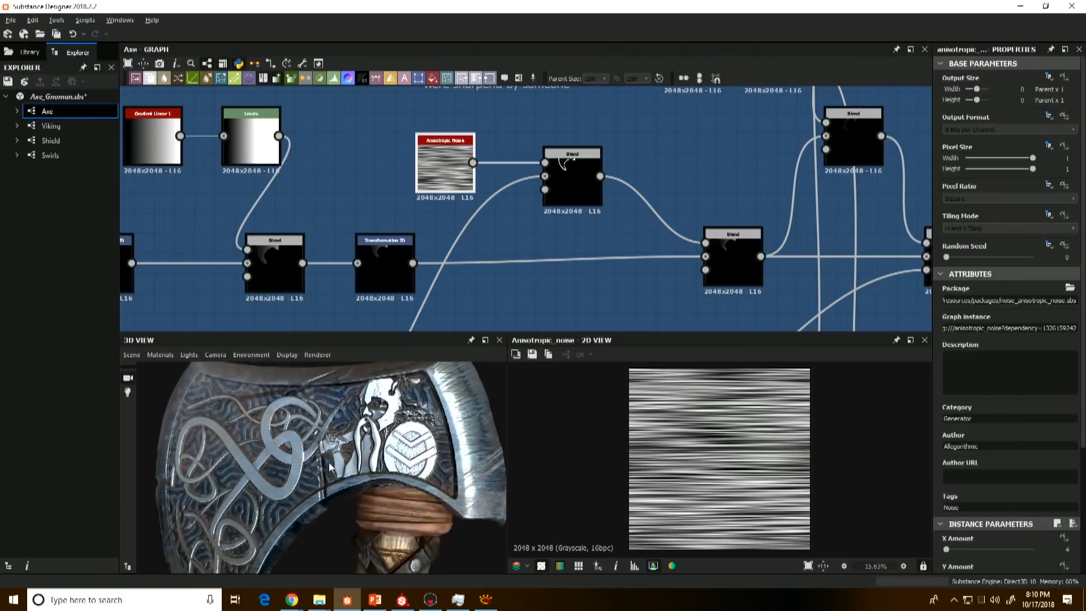
middle_click_drag(306, 465, 416, 469)
left_click_drag(334, 447, 261, 445)
left_click_drag(295, 541, 325, 441)
Step: Preview the Subtract Blend that cuts the Anisotropic Noise out of the axe head's edge outline, and examine its streaks closely
double_click(579, 165)
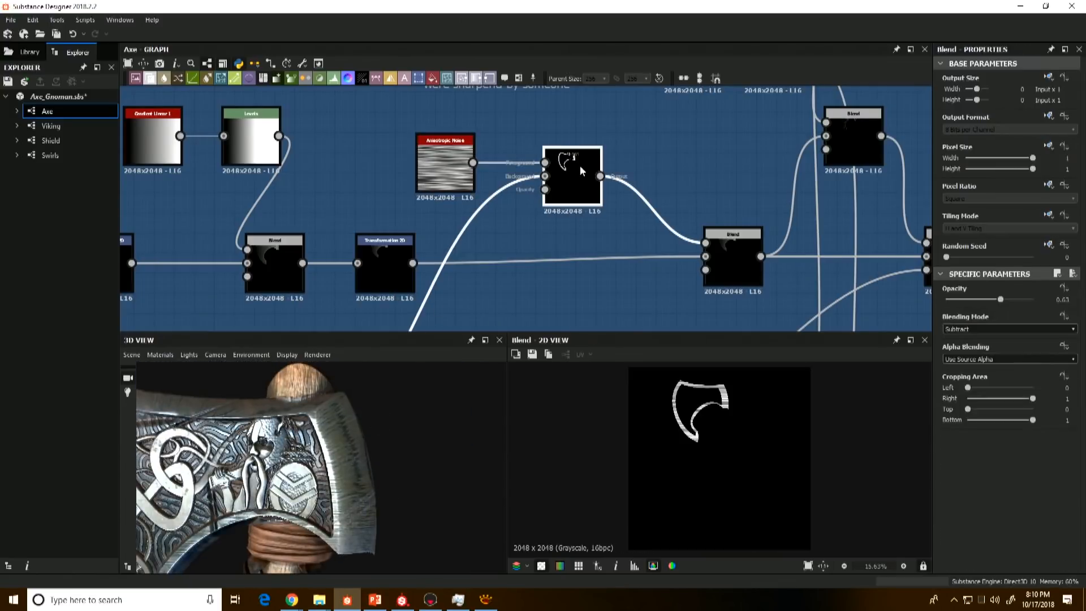
scroll(683, 390, "up", 4)
middle_click_drag(685, 389, 668, 402)
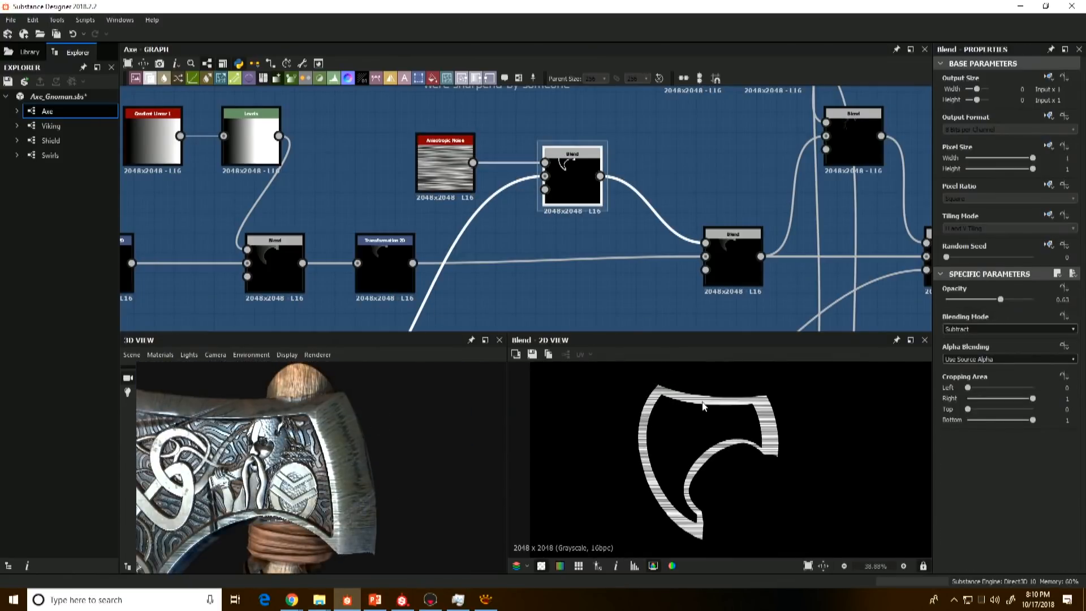
scroll(283, 433, "up", 5)
scroll(543, 165, "down", 4)
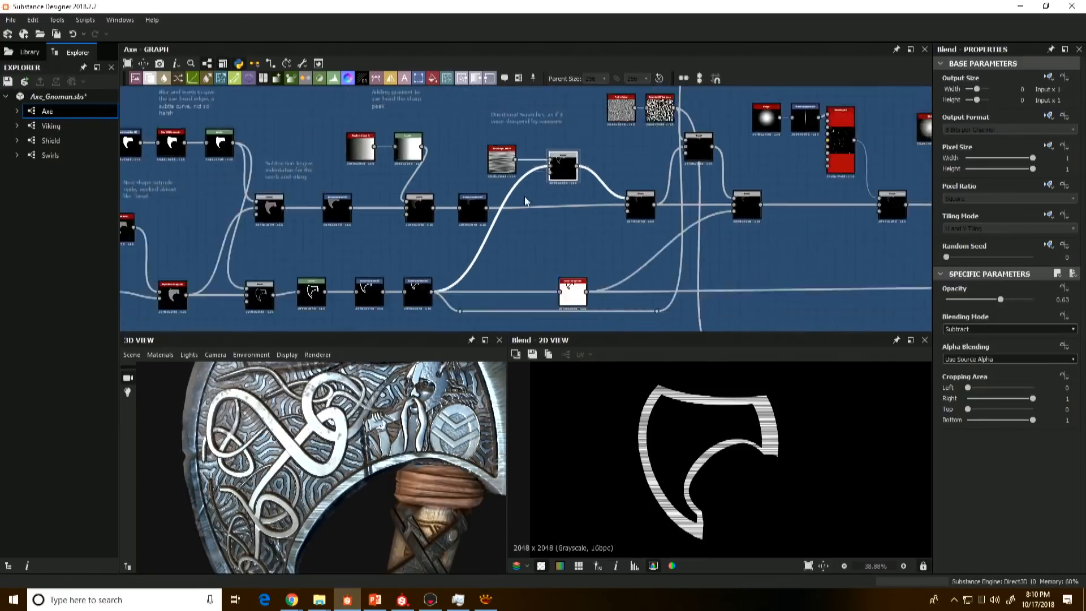
Step: Trace the edge mask by previewing its Subtract Blend, Levels and final Transformation 2D
middle_click_drag(341, 269, 405, 237)
scroll(404, 236, "up", 3)
double_click(282, 287)
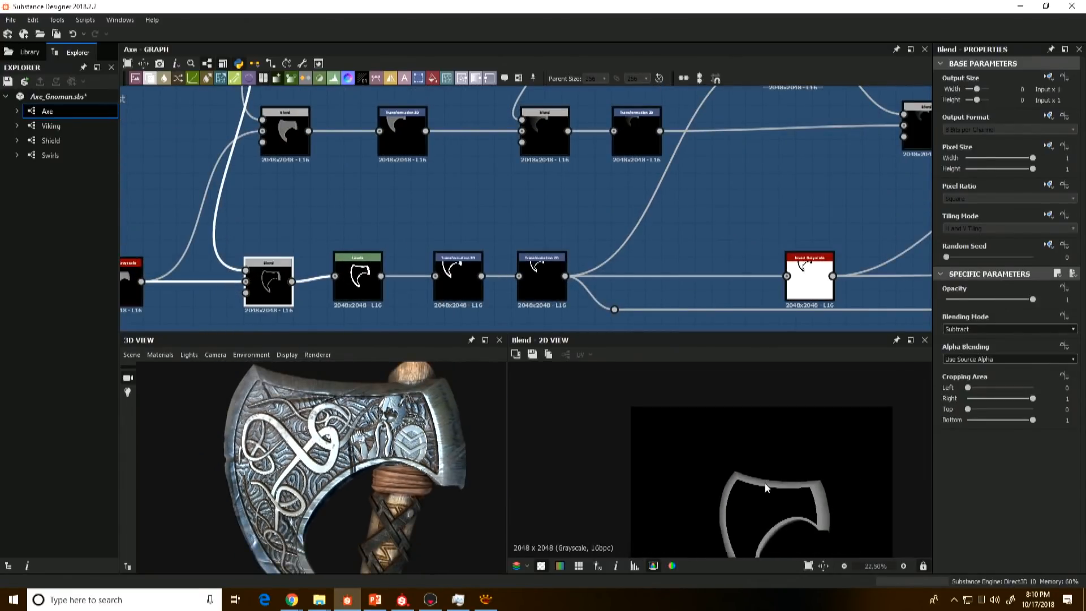
double_click(358, 281)
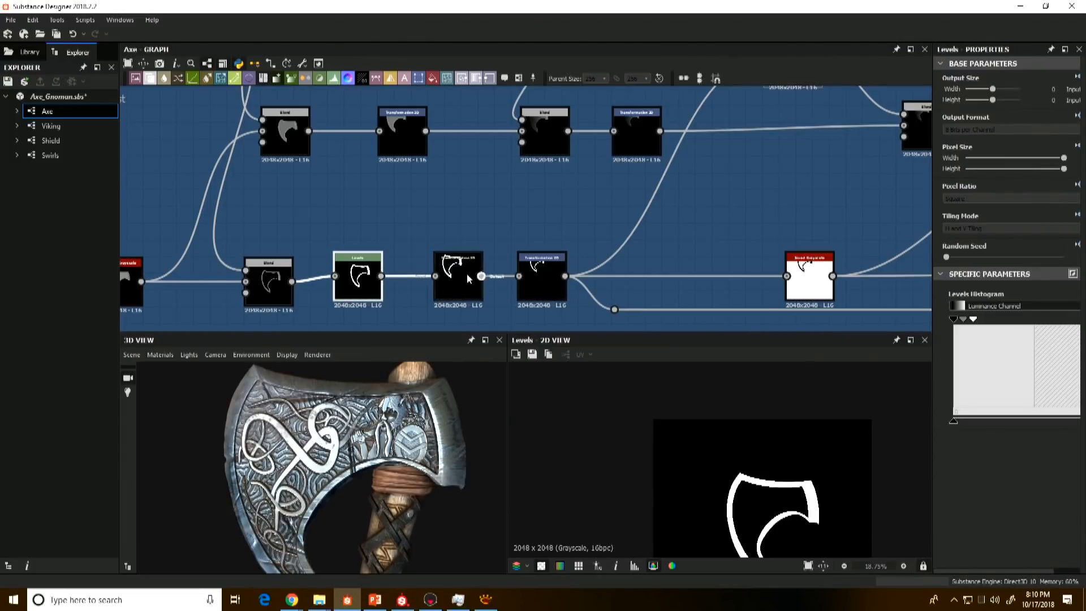
double_click(541, 278)
Step: Preview the scratch mask's Subtract Blend and the Multiply Blend that adds it to the axe head, zooming in on the beveled corner
middle_click_drag(541, 277, 413, 383)
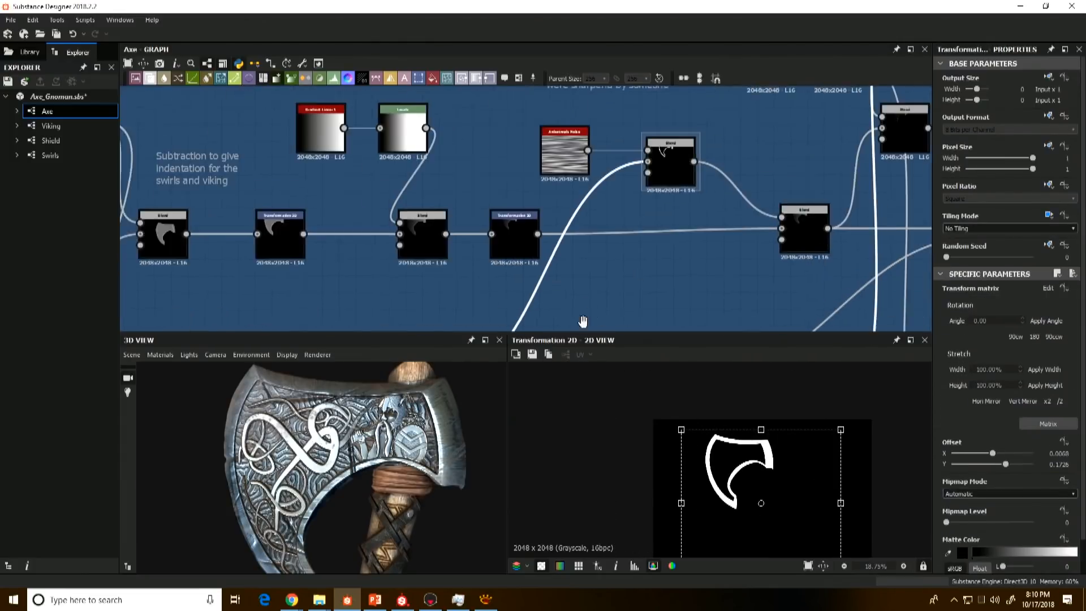
double_click(669, 181)
left_click(807, 247)
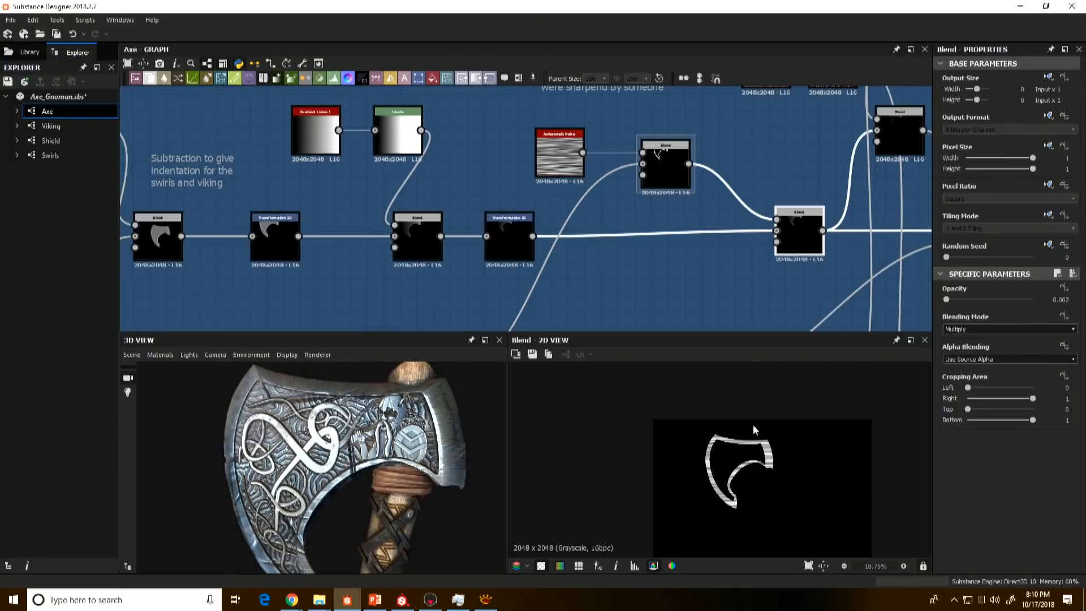
scroll(752, 425, "up", 10)
middle_click_drag(696, 464, 682, 473)
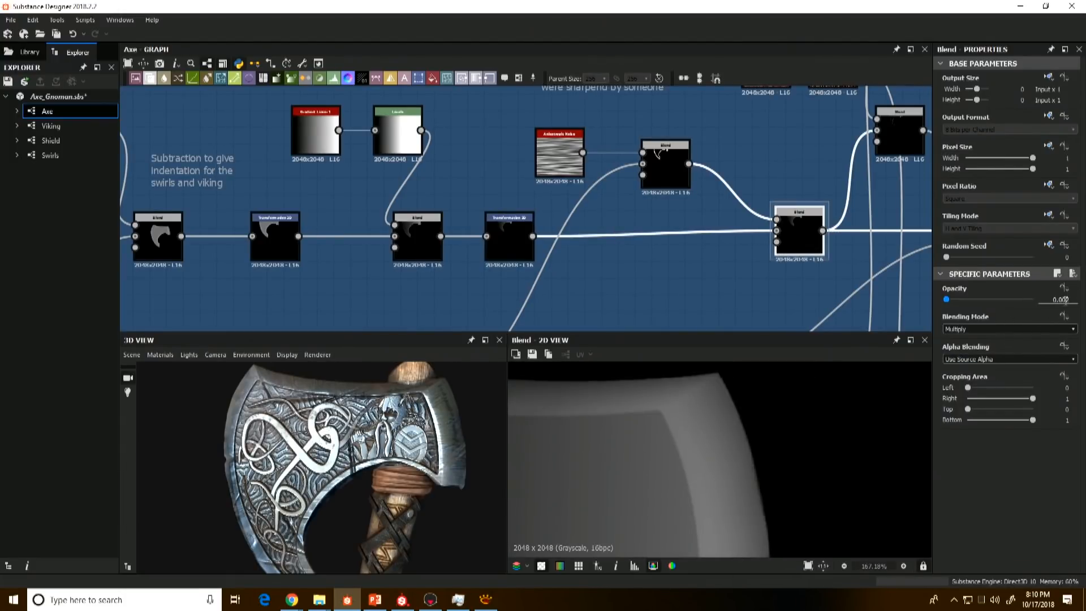
scroll(369, 464, "up", 2)
scroll(377, 438, "up", 2)
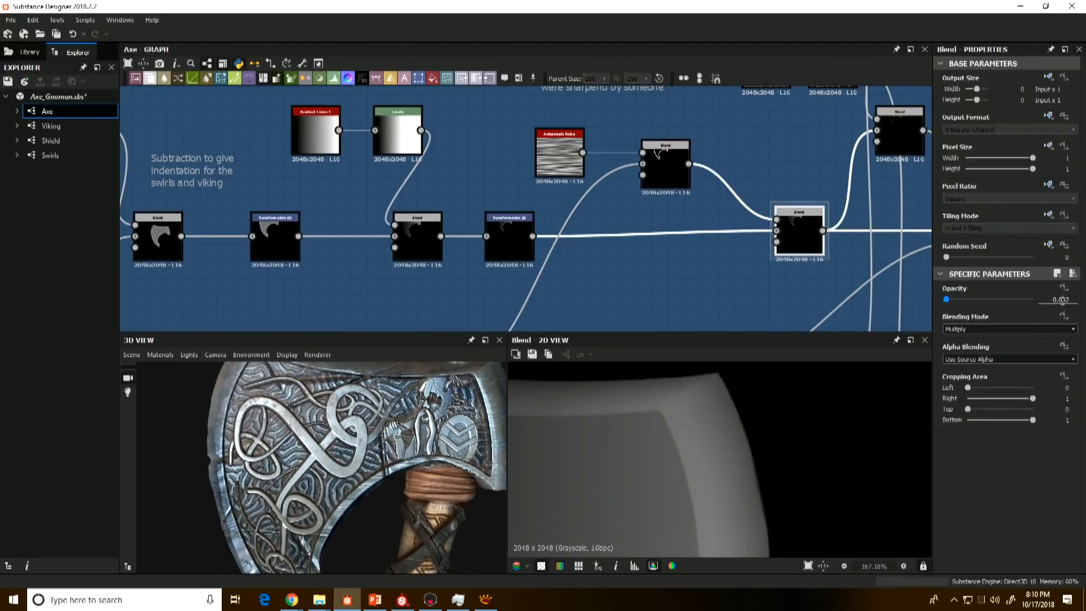
Step: Examine the axe head's upper corner and swirl ornament on the 3D model
middle_click_drag(269, 429, 308, 443, "alt")
middle_click_drag(327, 405, 398, 429, "alt")
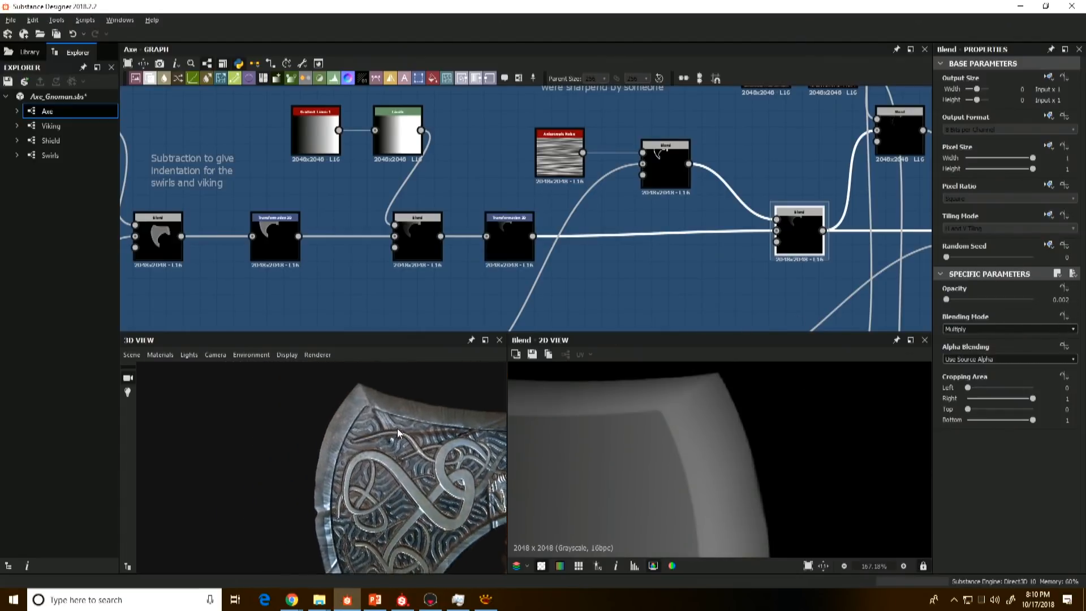
scroll(397, 428, "up", 2)
mouse_move(398, 429)
left_mouse_down("alt")
mouse_move(375, 417)
mouse_move(373, 443)
mouse_move(355, 423)
left_mouse_up("alt")
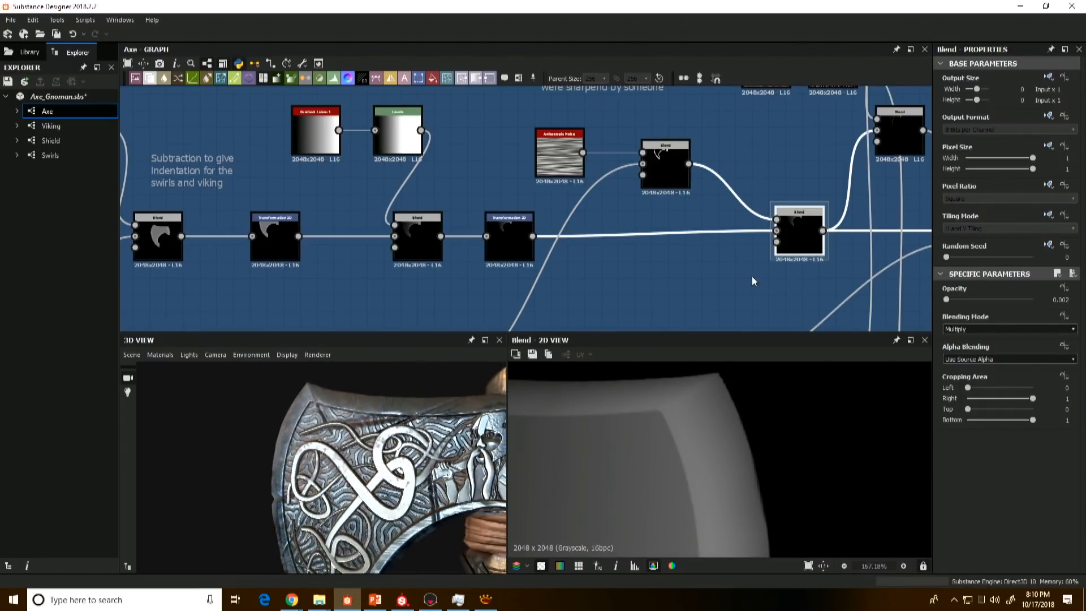
Step: Preview the Perlin Noise and the Reaction Diffusion generated from it, and examine the maze-like pattern up close
middle_click_drag(776, 260, 593, 264)
middle_click_drag(652, 151, 584, 229)
double_click(648, 229)
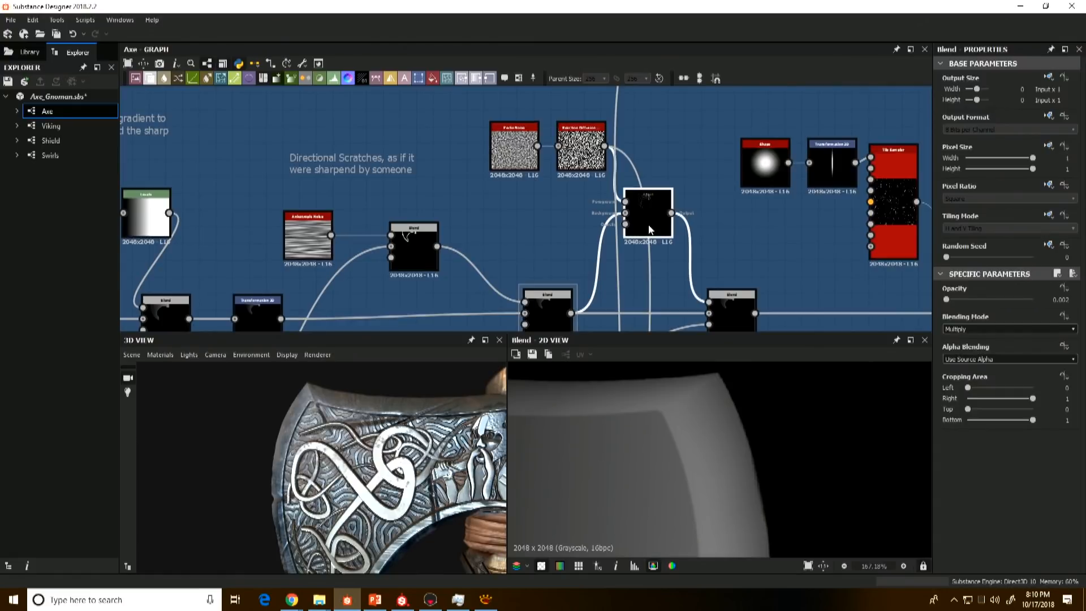
left_click(516, 156)
double_click(515, 152)
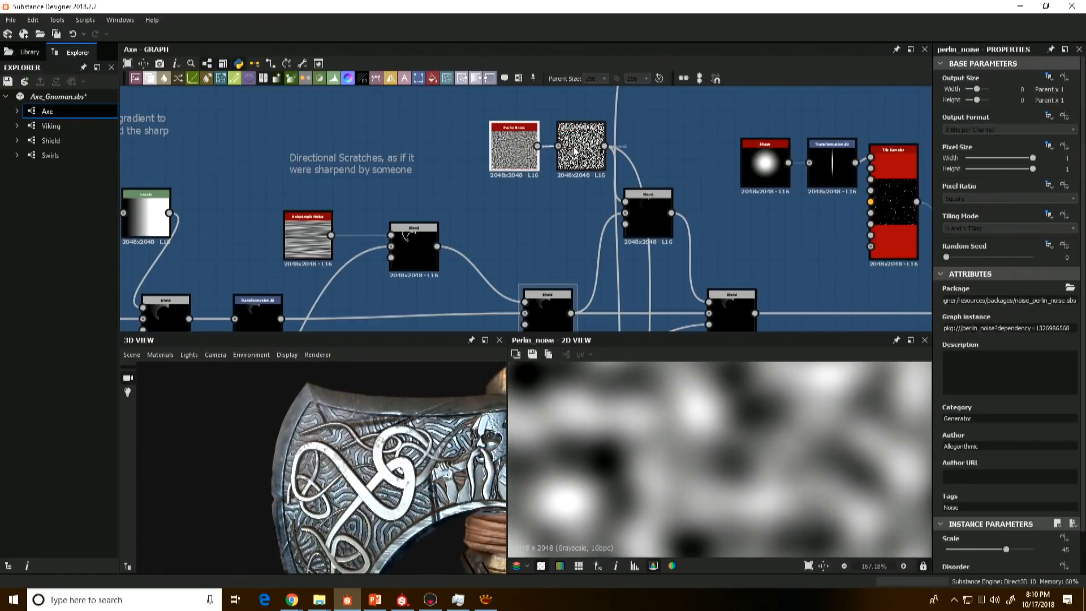
double_click(580, 152)
scroll(711, 474, "down", 9)
scroll(712, 477, "down", 3)
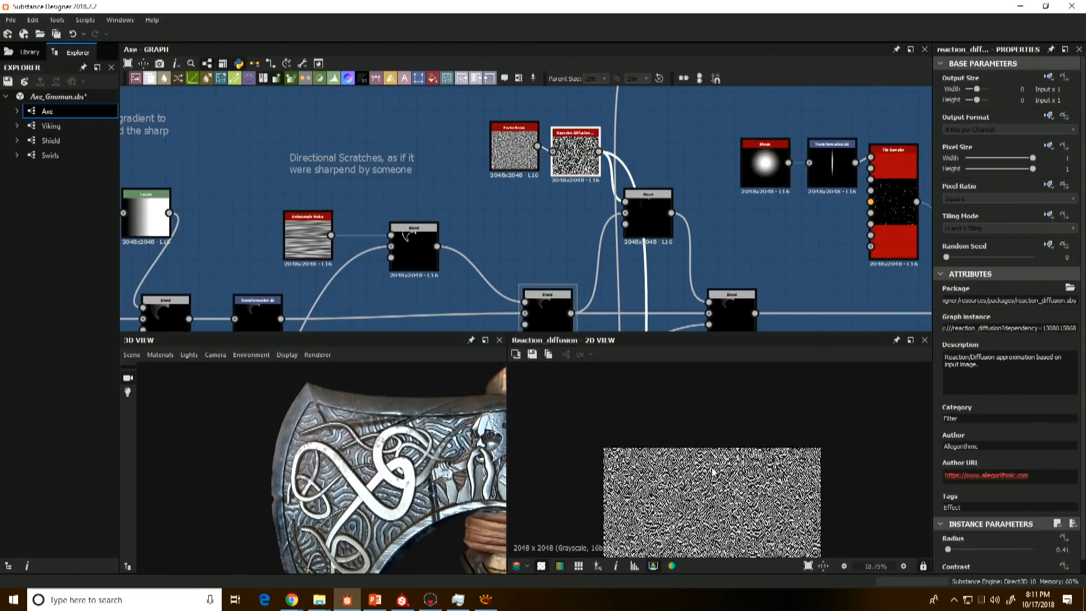
middle_click_drag(712, 476, 662, 403)
scroll(647, 459, "up", 10)
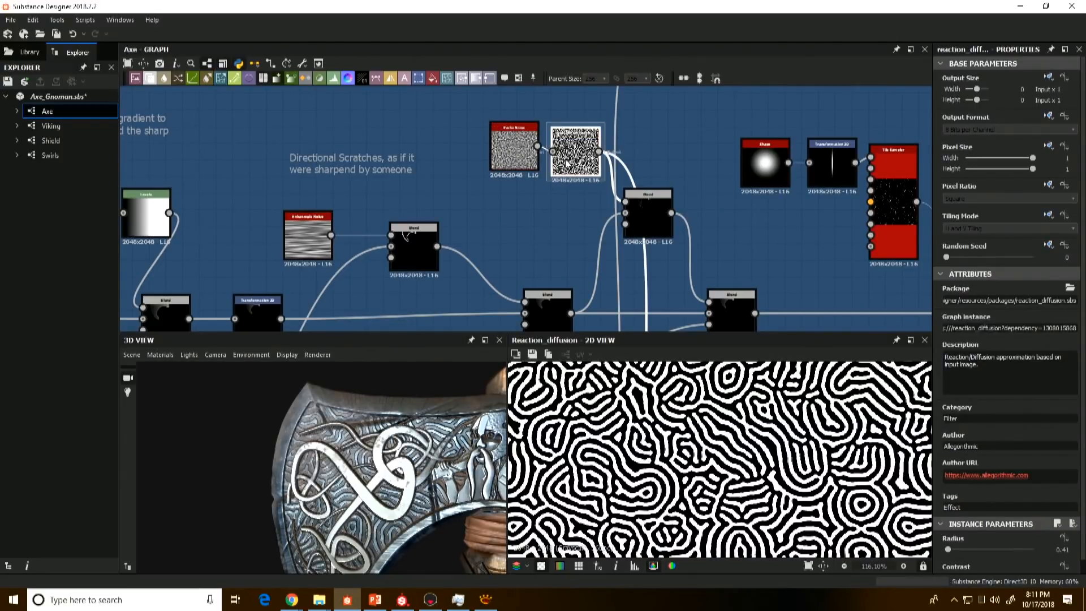
scroll(694, 464, "down", 2)
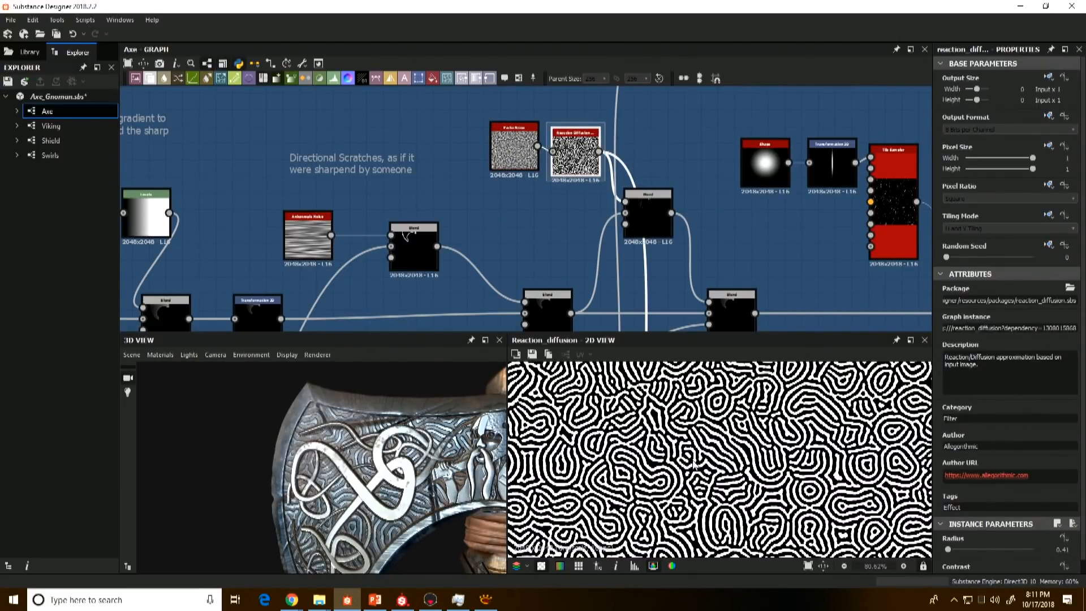
Step: Nudge the Perlin Noise node into line with Reaction Diffusion and preview the whole noise texture
double_click(519, 173)
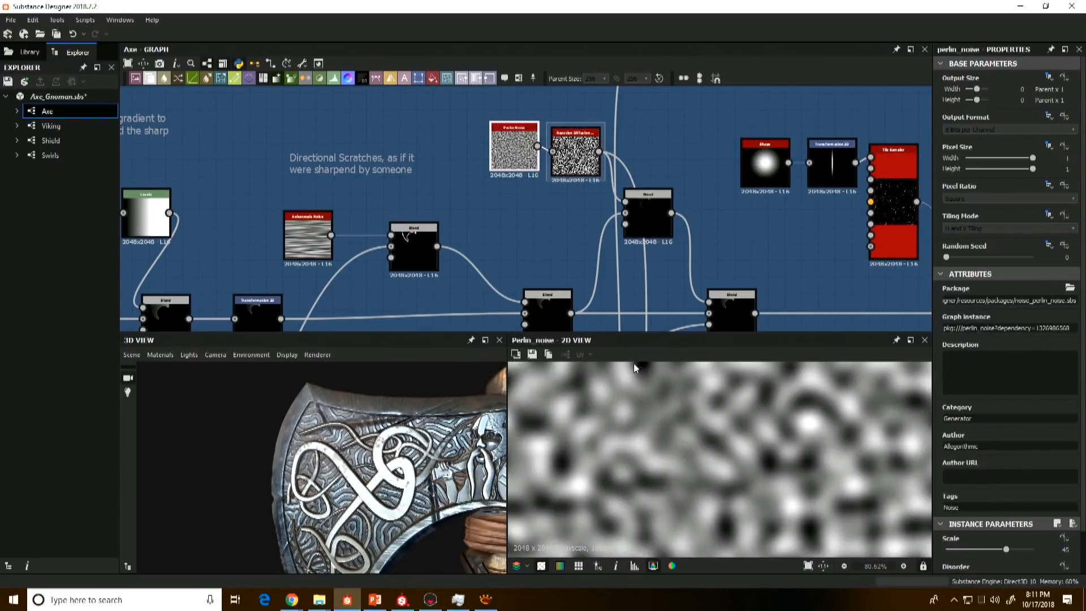
scroll(634, 366, "down", 4)
left_click_drag(505, 164, 503, 170)
scroll(671, 422, "down", 3)
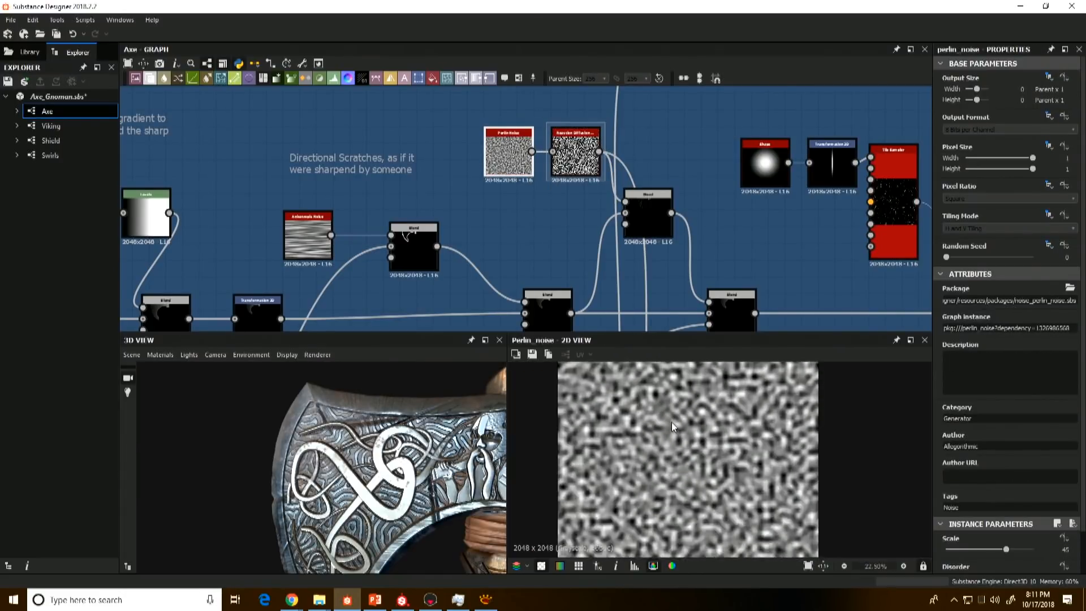
scroll(599, 383, "down", 1)
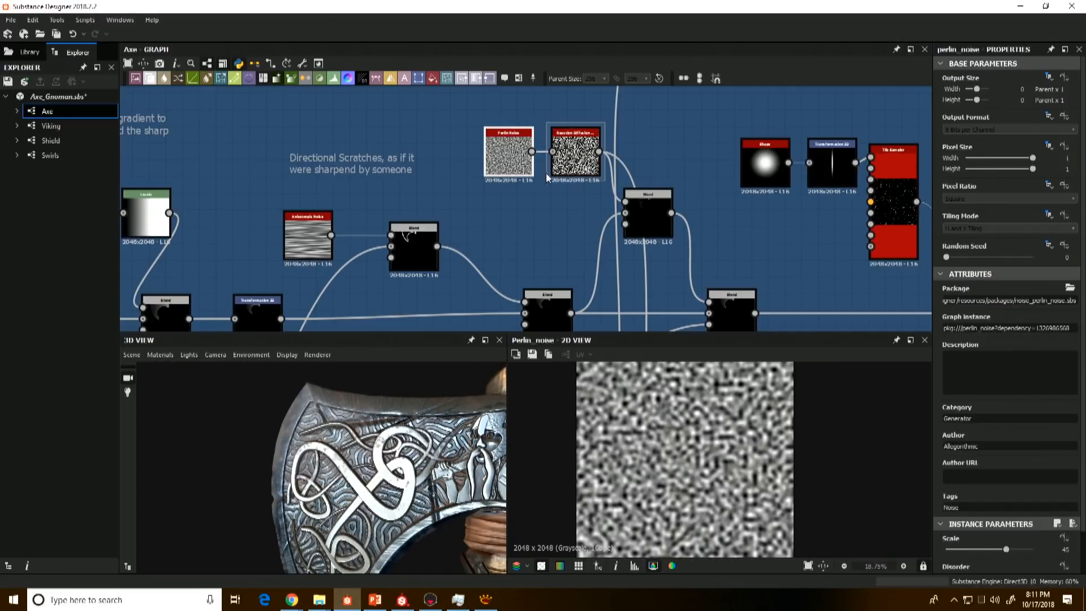
Step: Preview the Reaction Diffusion pattern again and compare it with the axe head surface on the 3D model
double_click(565, 164)
scroll(646, 472, "up", 5)
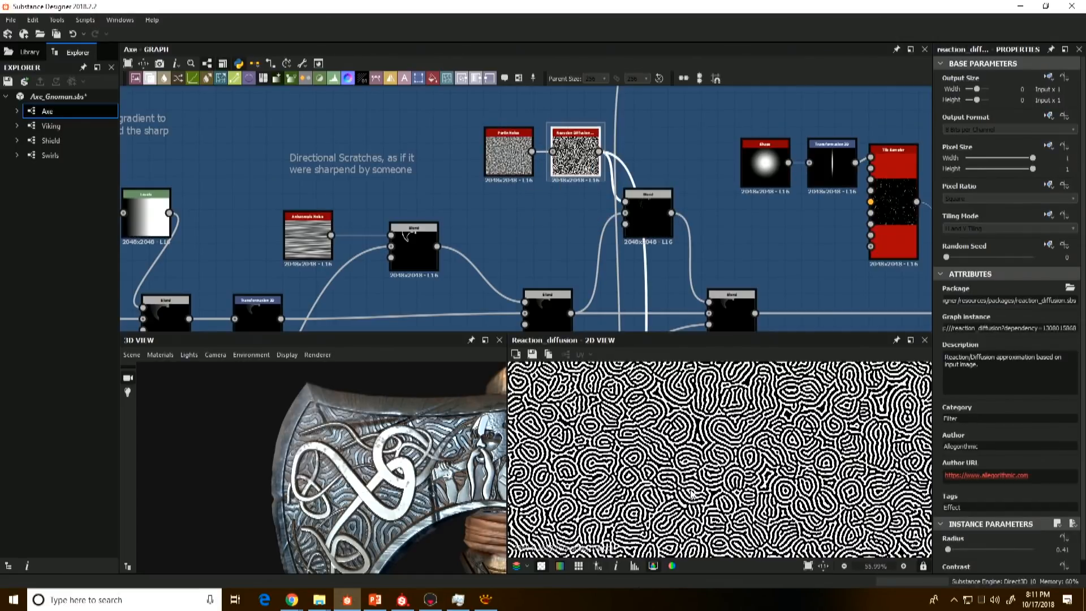
middle_click_drag(646, 473, 639, 490)
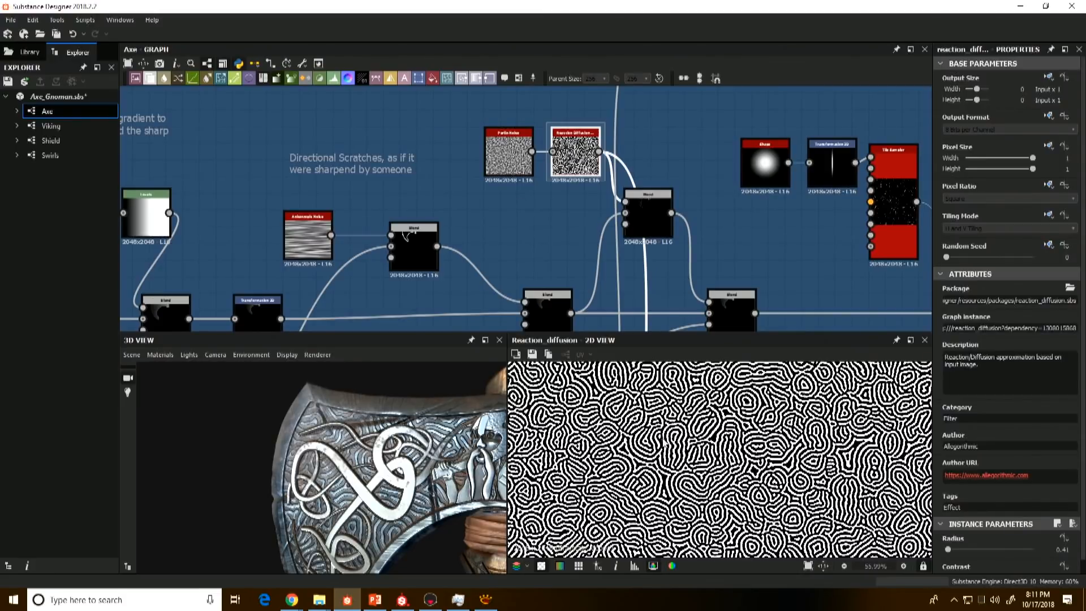
left_click_drag(443, 457, 402, 468)
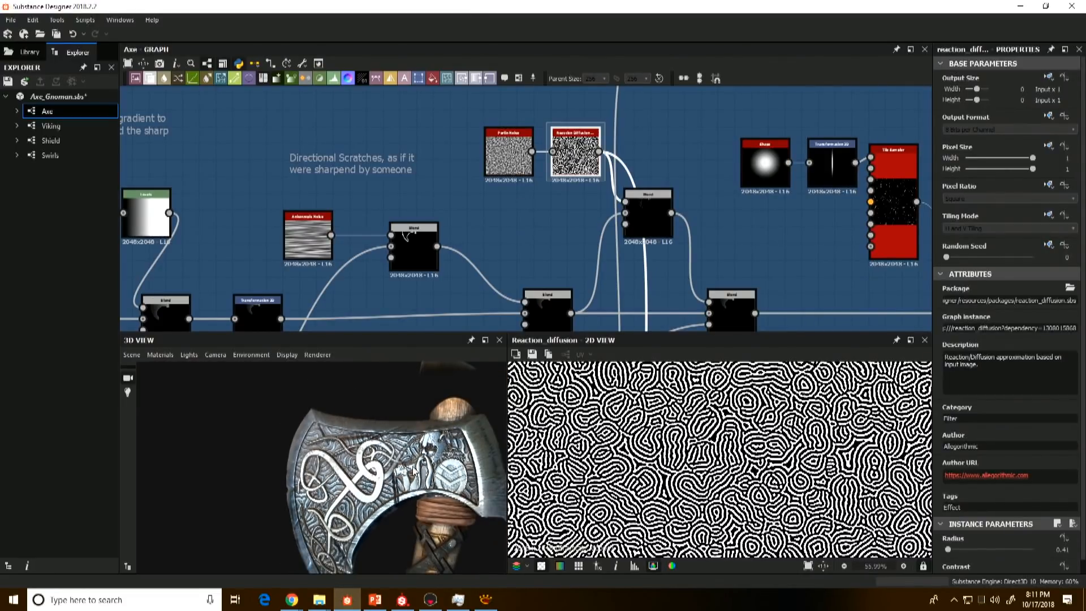
Step: Preview the Multiply Blend that applies Reaction Diffusion to the axe head, and the Transformation 2D holding the edge mask
middle_click_drag(661, 217, 639, 205)
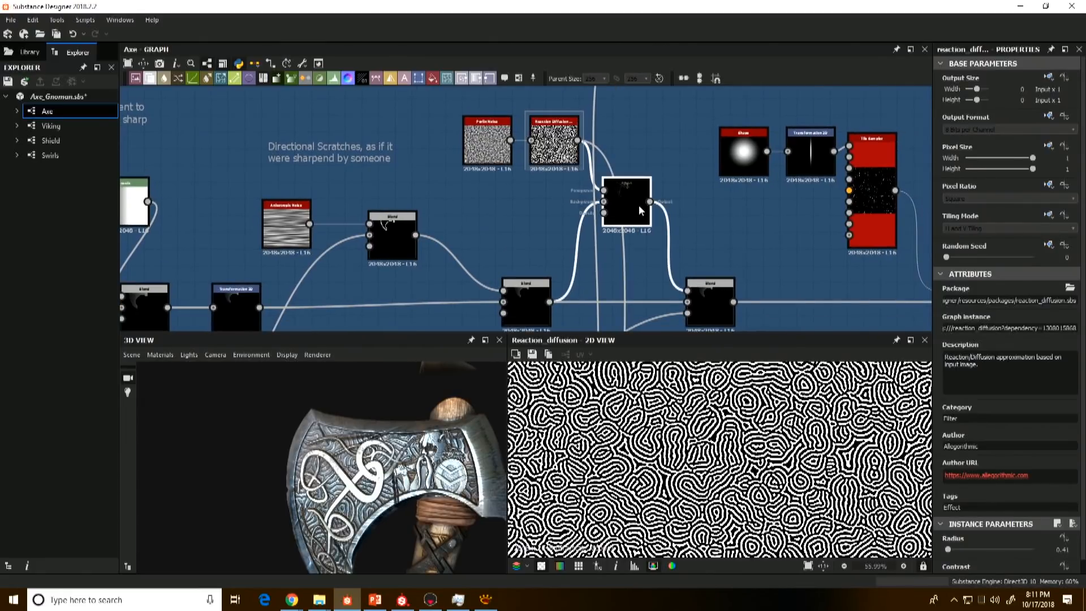
double_click(640, 205)
scroll(490, 221, "down", 3)
middle_click_drag(458, 277, 471, 240)
middle_click_drag(366, 312, 443, 242)
scroll(443, 242, "up", 4)
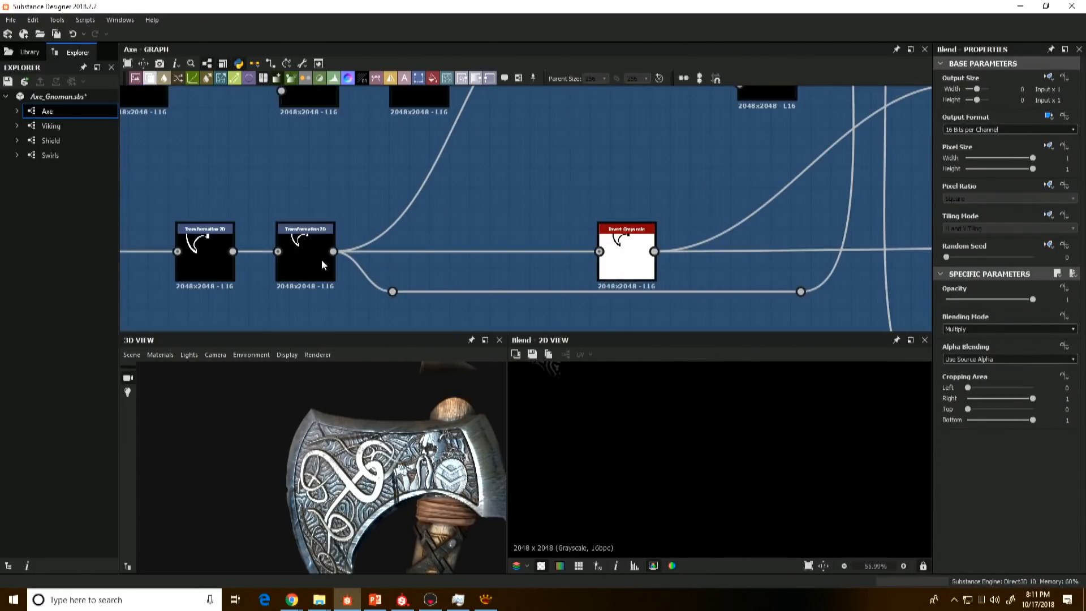
left_click(288, 259)
double_click(288, 261)
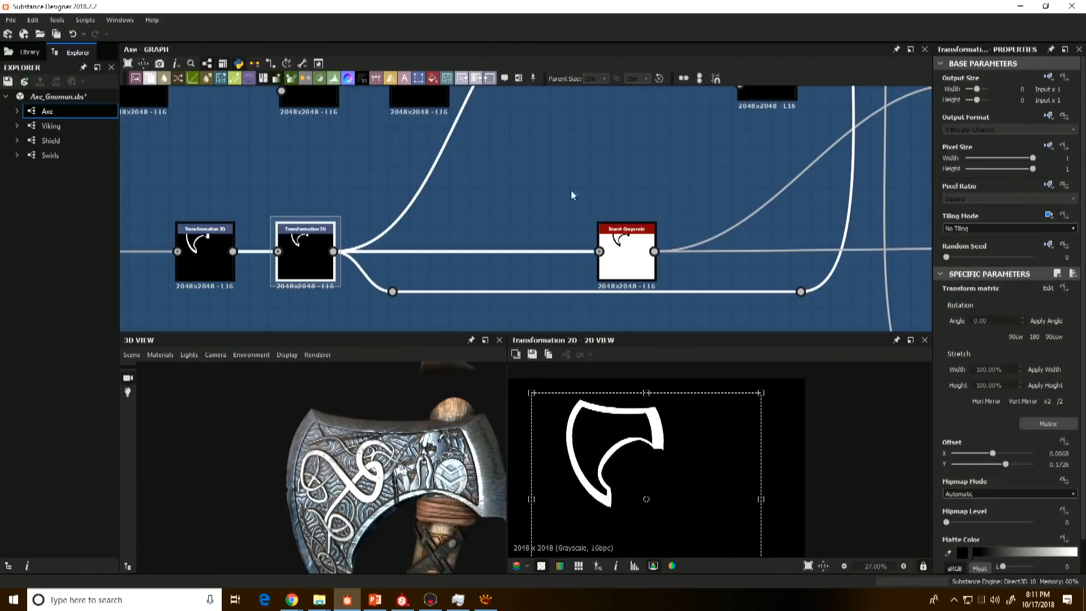
Step: Preview the scratches' Subtract Blend and the Invert Grayscale that reverses the edge mask
middle_click_drag(572, 190, 481, 157)
double_click(553, 225)
scroll(539, 219, "down", 3)
scroll(495, 243, "up", 3)
double_click(493, 246)
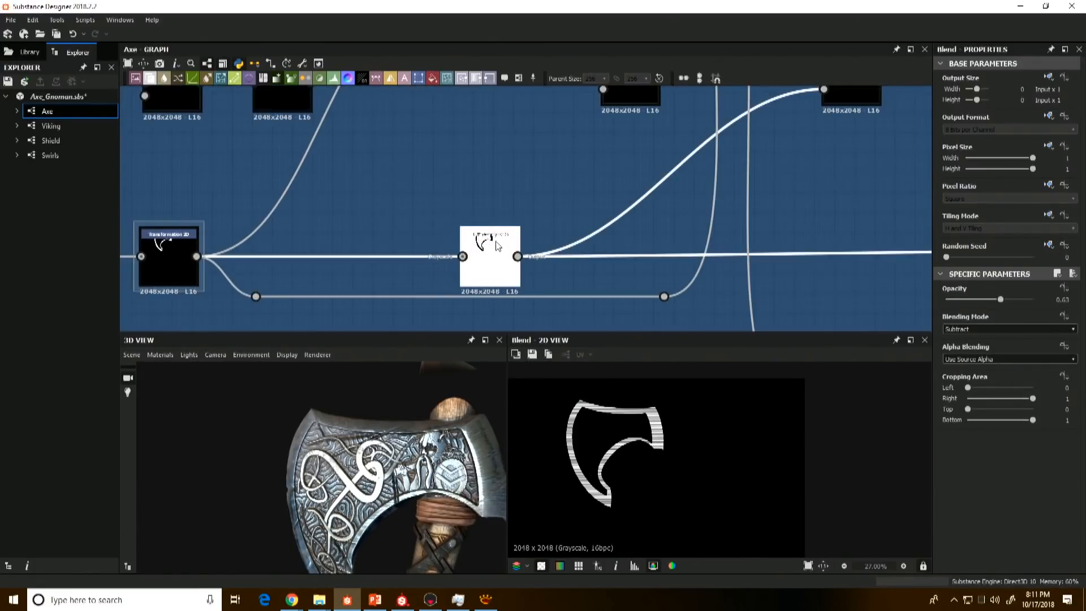
Step: Preview the pattern's Multiply Blend and the Copy Blend that overlays it on the axe head, examining the inner surface closely
middle_click_drag(560, 190, 493, 317)
double_click(655, 144)
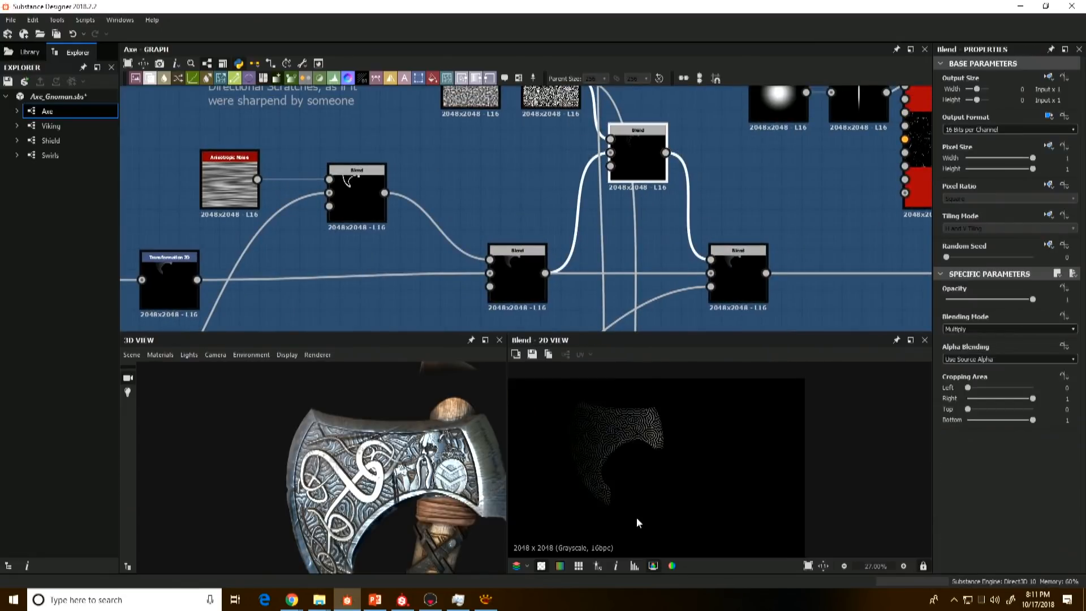
left_click(748, 299)
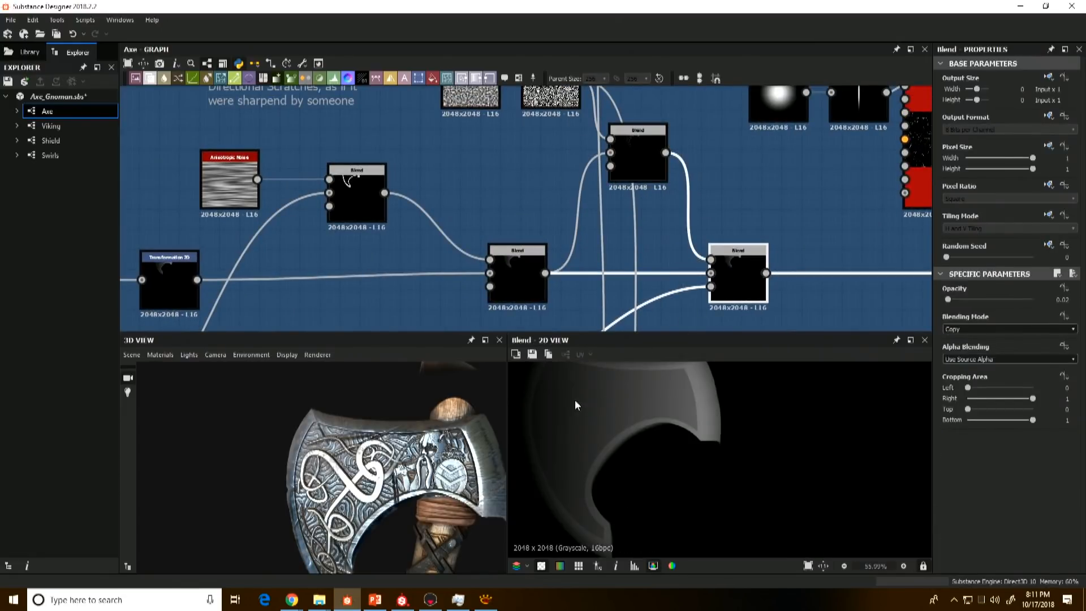
scroll(575, 399, "up", 5)
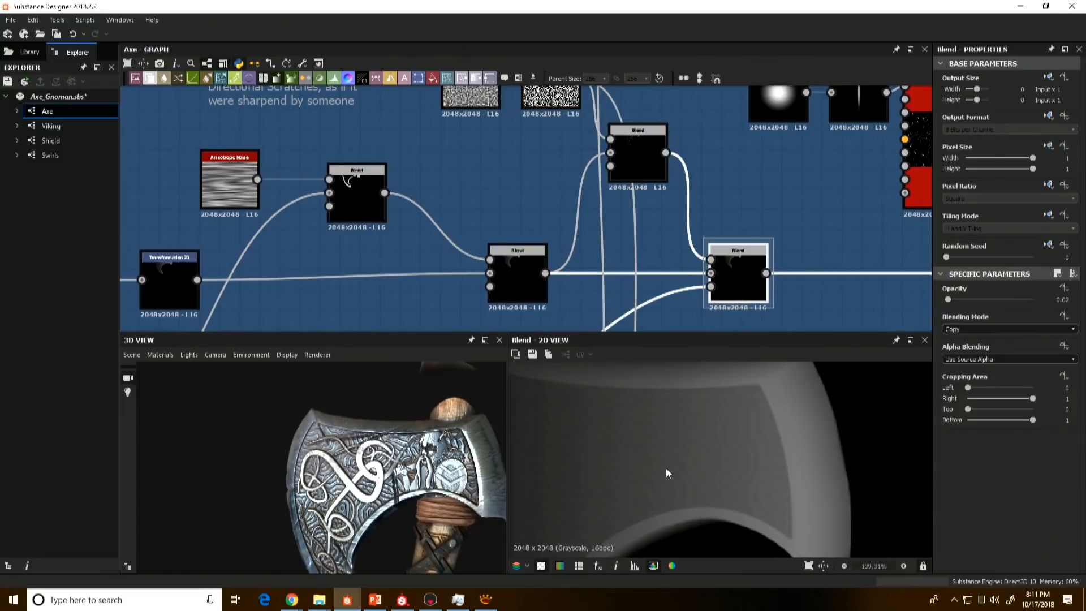
middle_click_drag(666, 468, 698, 444)
scroll(672, 269, "down", 4)
Step: Check how the Invert Grayscale edge mask feeds the Copy Blend that limits the pattern to the inner surface
middle_click_drag(624, 300, 638, 226)
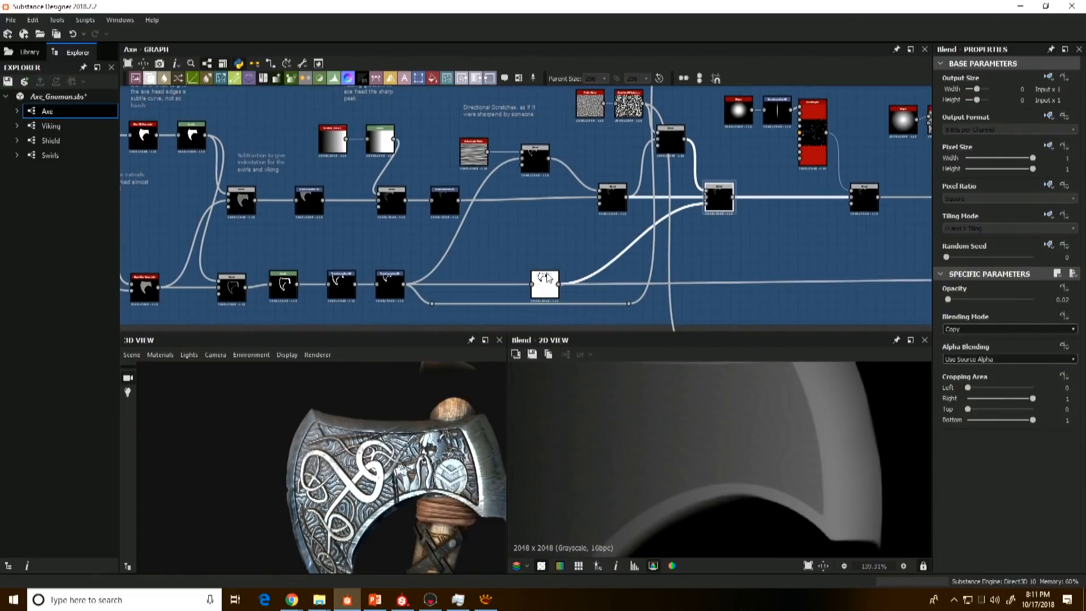
double_click(546, 277)
double_click(718, 195)
scroll(625, 184, "down", 3)
scroll(529, 271, "up", 5)
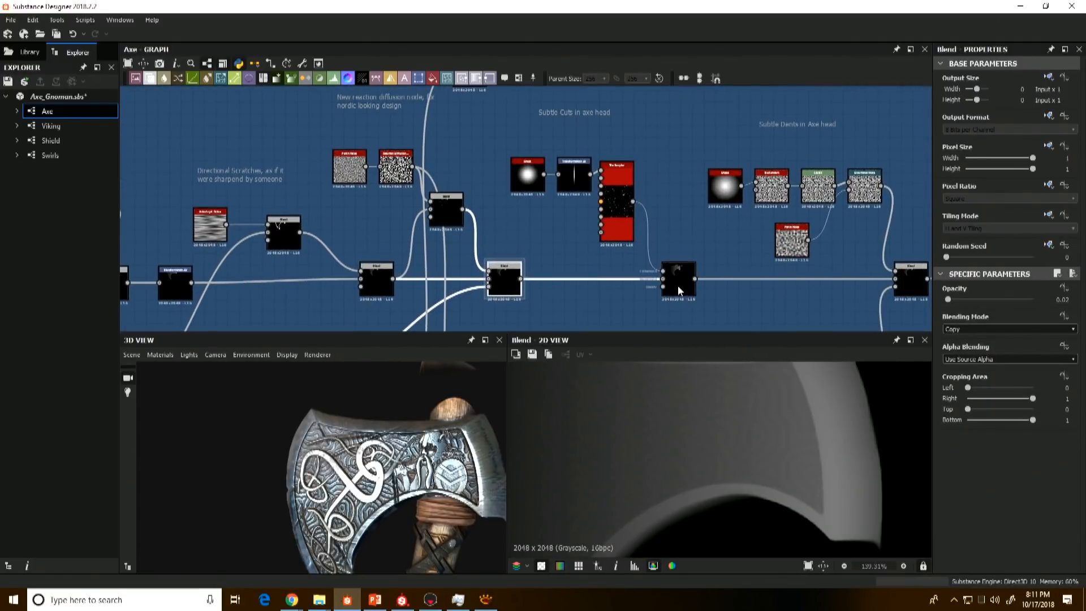
Step: Preview the Subtract Blend that adds the subtle cuts to the axe head, and locate the Leather frame in the graph
left_click(678, 283)
scroll(618, 373, "down", 5)
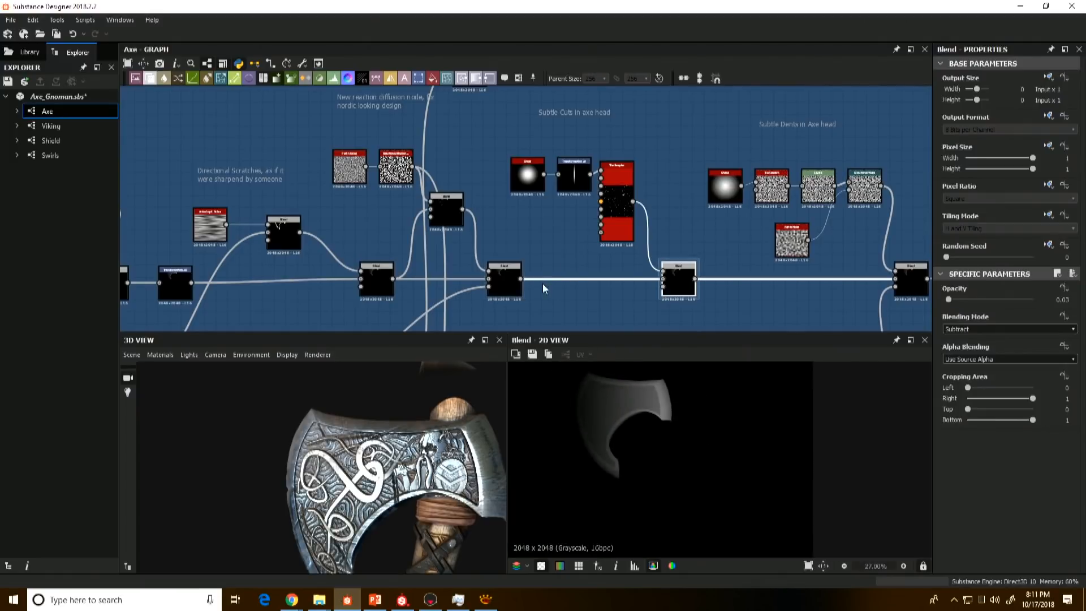
scroll(541, 285, "down", 4)
scroll(519, 232, "down", 2)
middle_click_drag(513, 250, 501, 180)
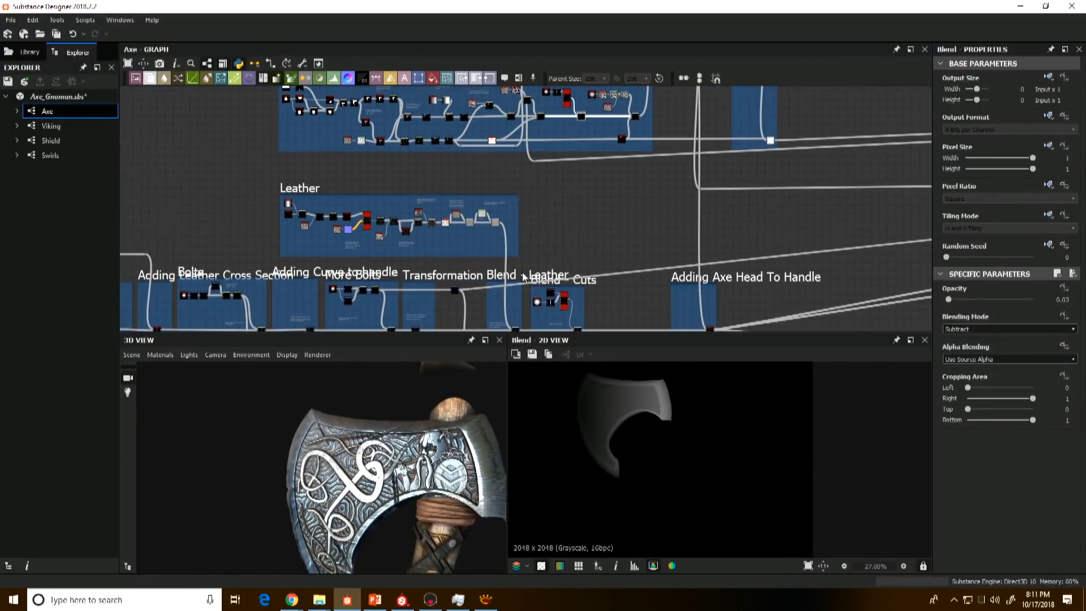
Step: Return to the subtle cuts nodes and preview the Transformation 2D that feeds their Tile Sampler
middle_click_drag(525, 277, 525, 262)
scroll(557, 294, "up", 4)
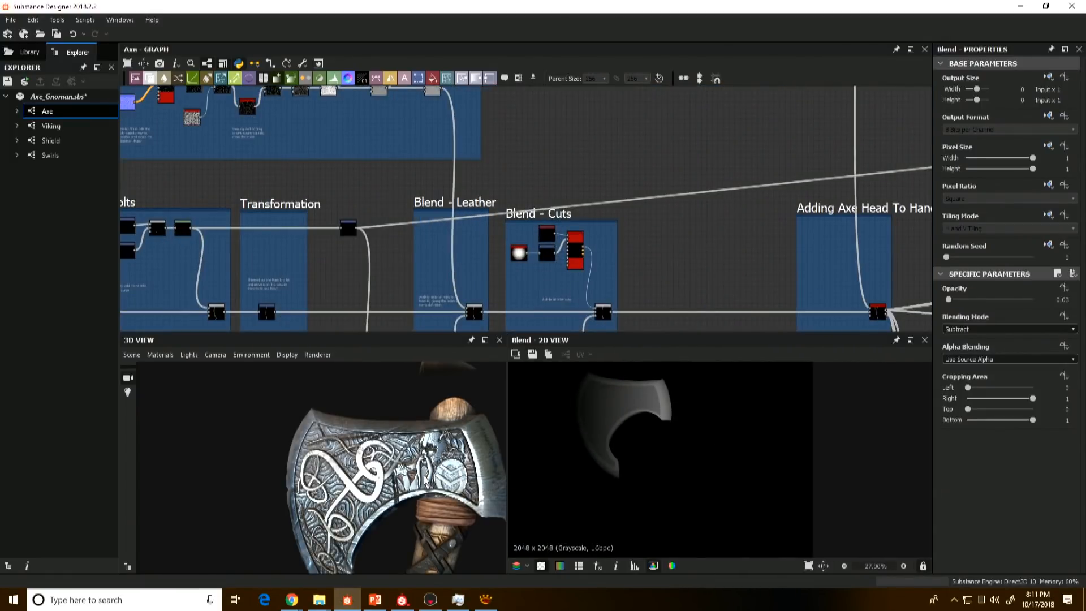
middle_click_drag(426, 480, 511, 131)
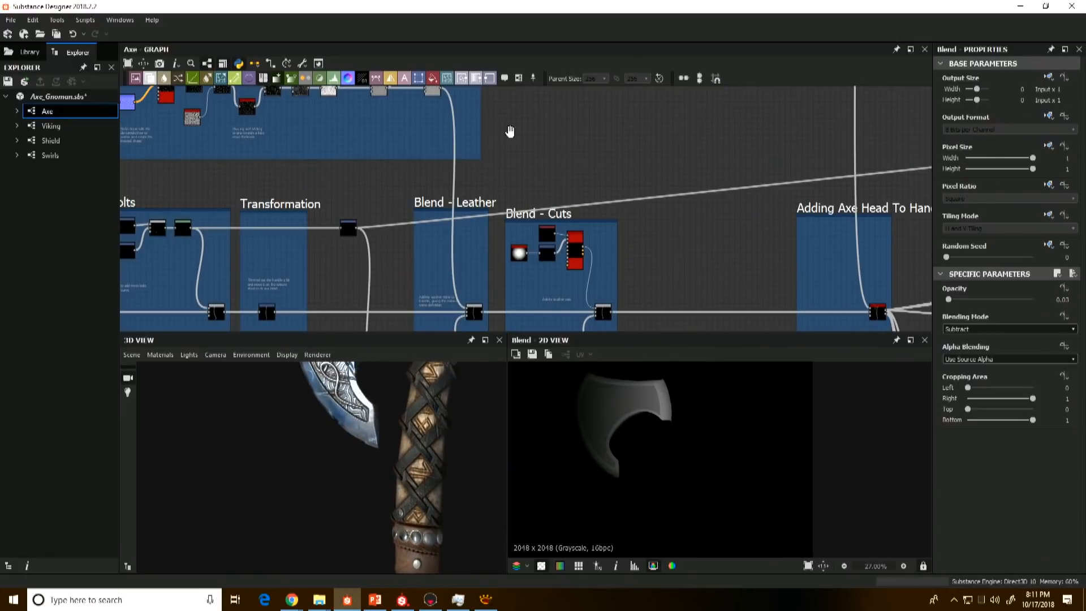
scroll(538, 194, "up", 4)
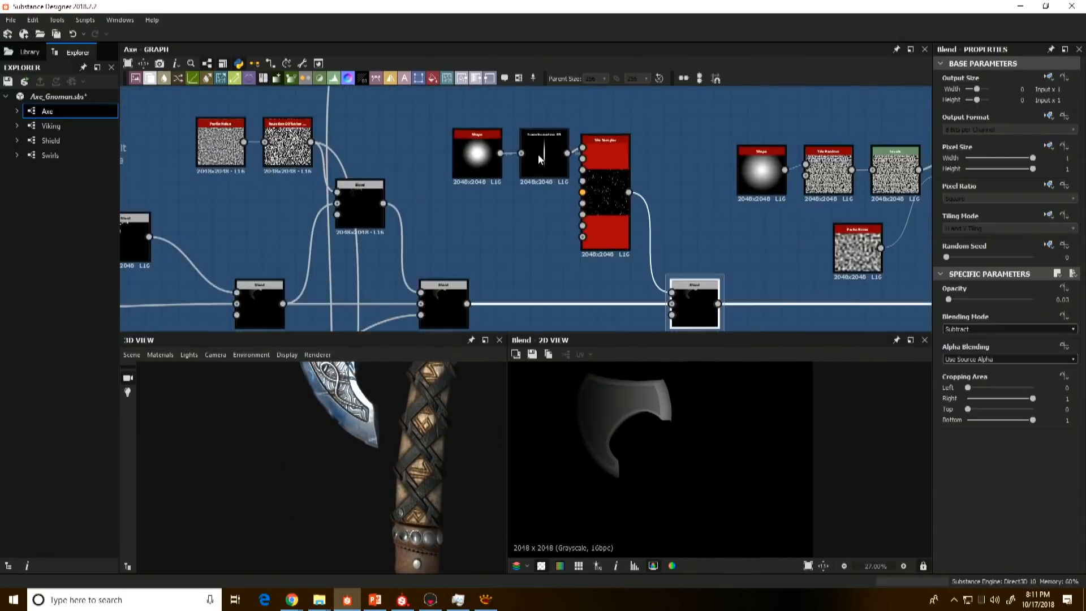
scroll(538, 154, "up", 2)
left_click(538, 153)
scroll(559, 223, "down", 2)
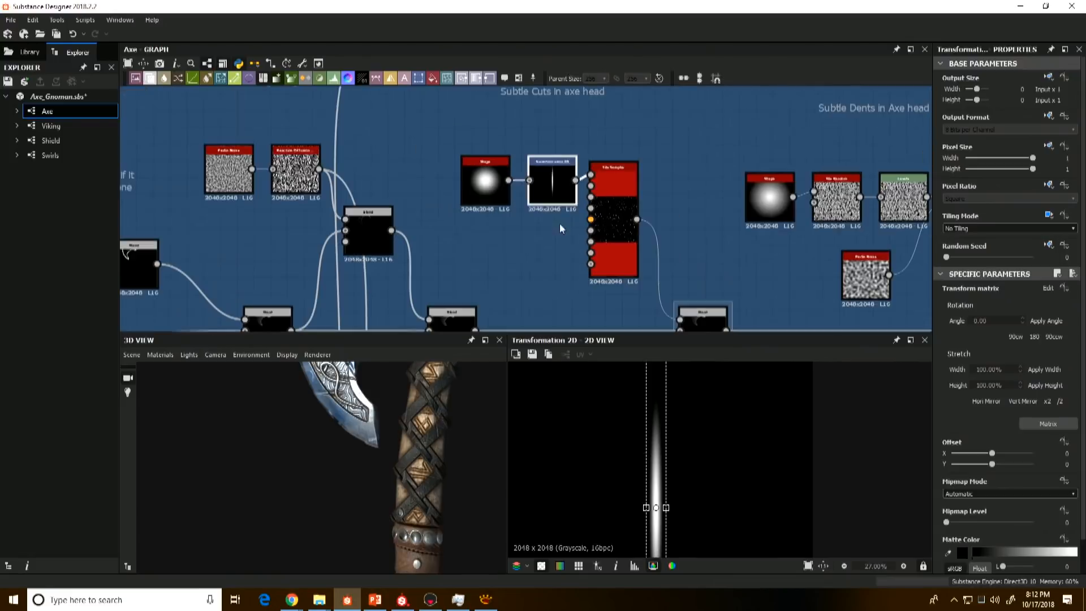
Step: Examine the engraved axe head and its inner curve up close in the 3D view
scroll(409, 467, "down", 2)
middle_click_drag(410, 469, 409, 518)
left_click_drag(409, 510, 331, 472)
scroll(415, 462, "up", 6)
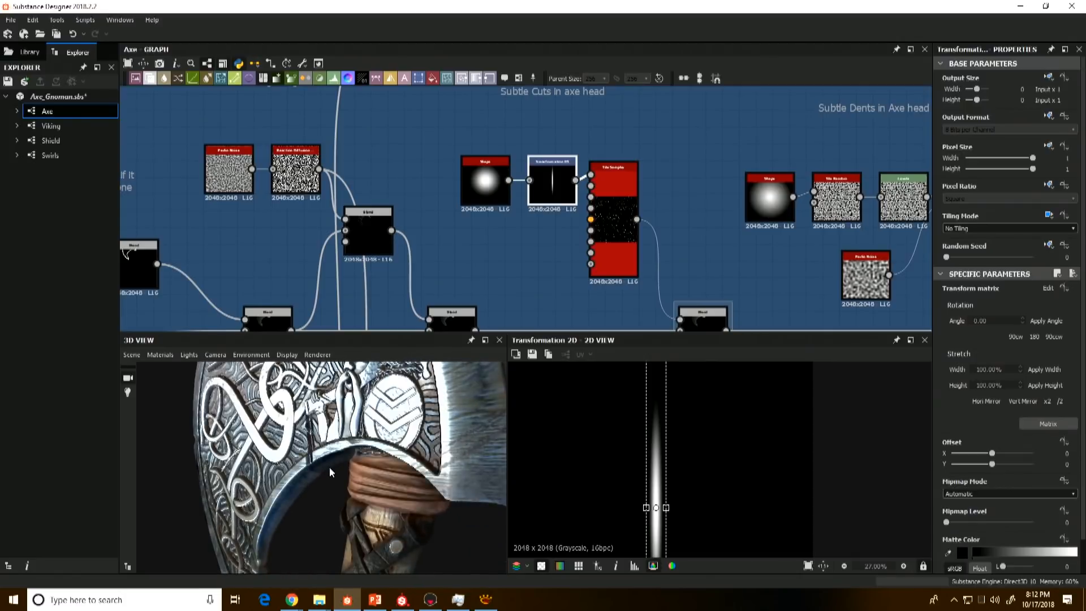
Step: Preview the Subtract Blend that applies the subtle cuts, framing the axe head in the 2D view
scroll(617, 260, "down", 2)
middle_click_drag(693, 272, 581, 222)
scroll(576, 246, "up", 4)
double_click(553, 249)
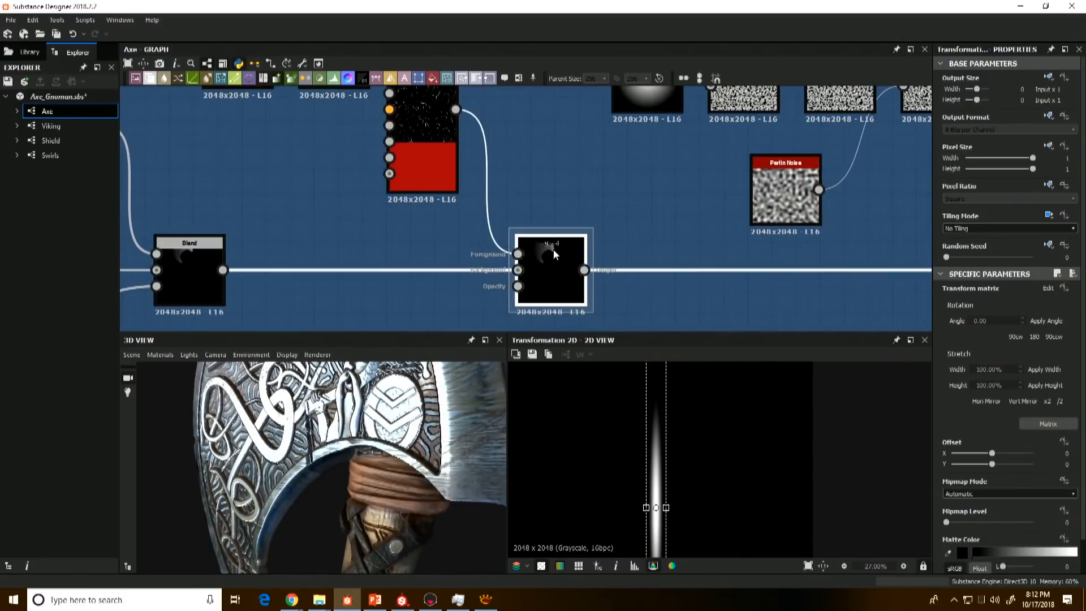
key("f")
scroll(665, 465, "up", 4)
middle_click_drag(741, 379, 621, 457)
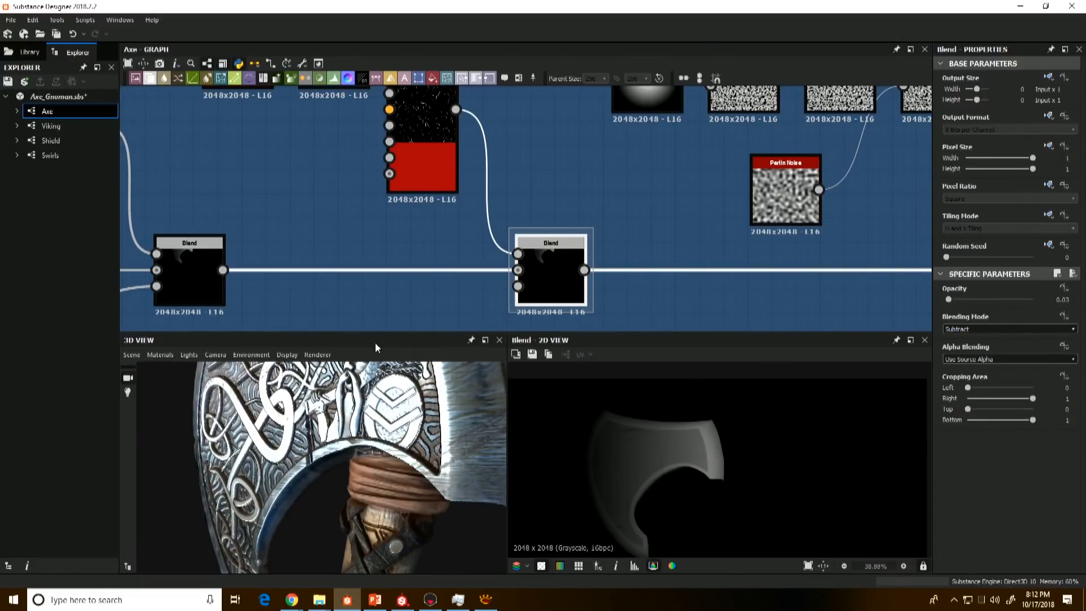
Step: Preview the Subtract Blend that applies the subtle dents and inspect the blade's surface and edge in 3D
scroll(693, 236, "down", 3)
scroll(664, 292, "up", 4)
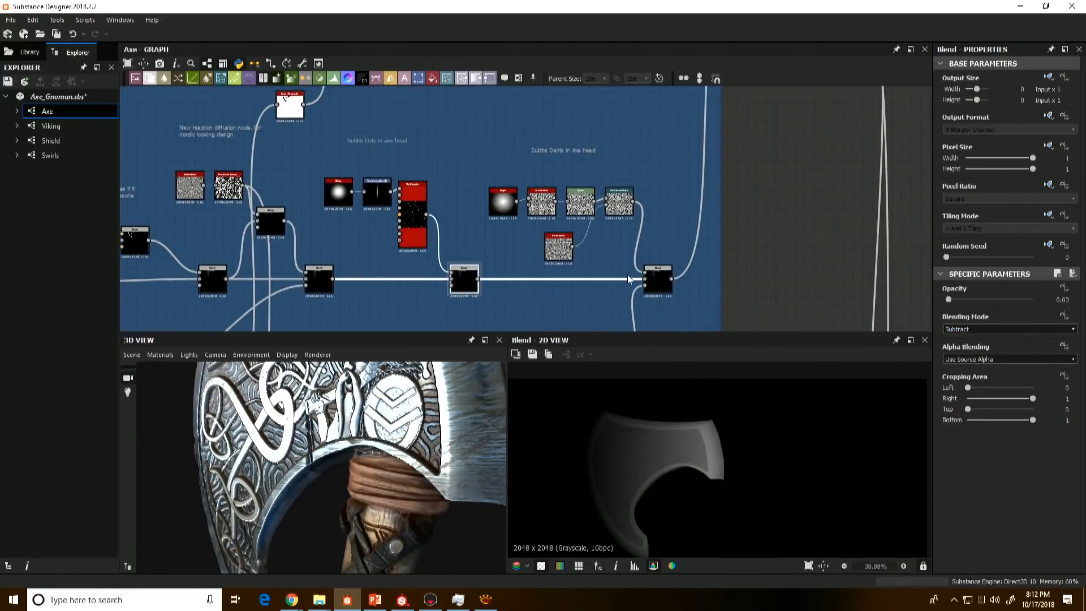
left_click(663, 291)
middle_click_drag(401, 448, 436, 474)
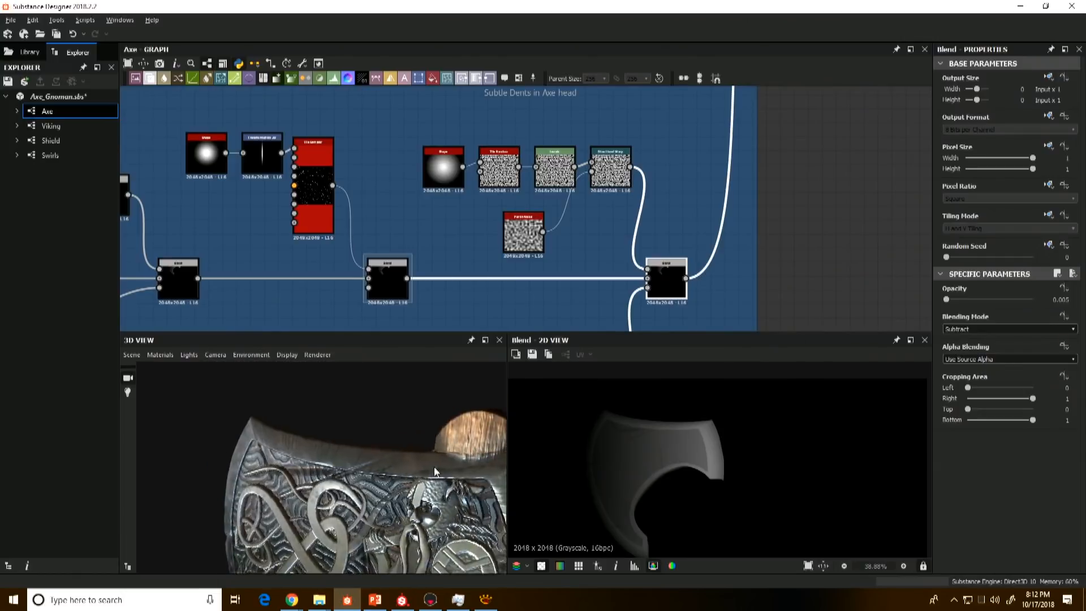
left_click_drag(436, 474, 349, 464)
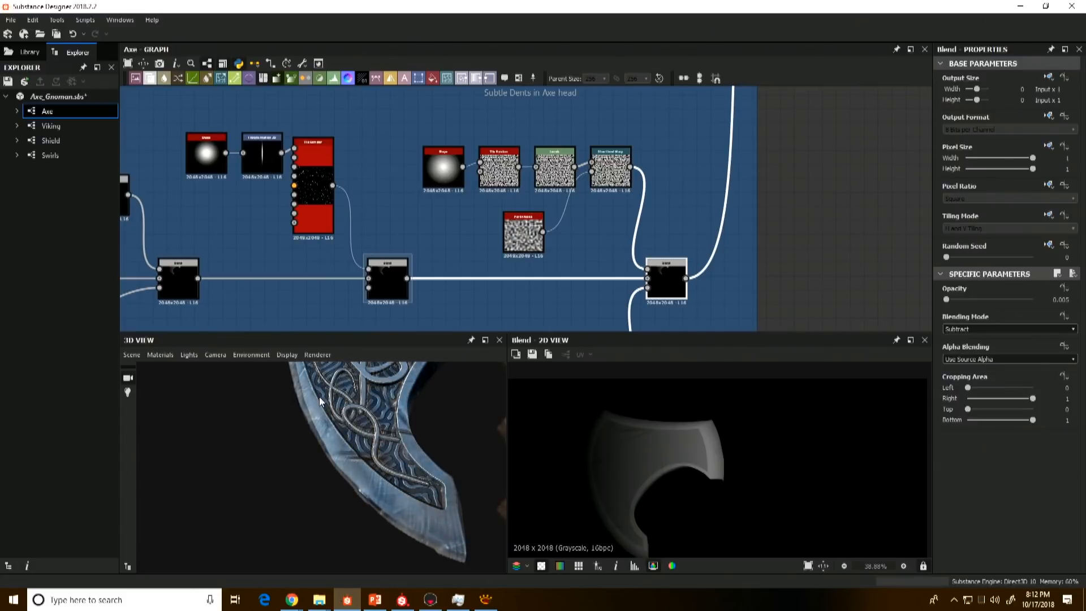
Step: Compare the cuts Blend with the dents Blend in a close view of the axe head's upper corner
left_click_drag(388, 280, 382, 285)
scroll(701, 447, "up", 8)
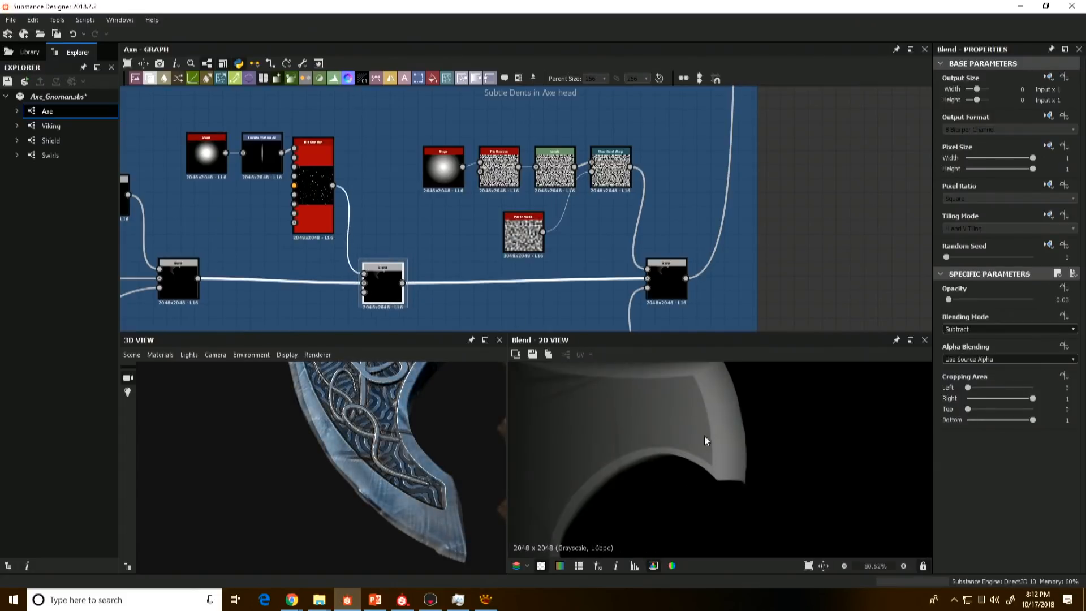
left_click(666, 280)
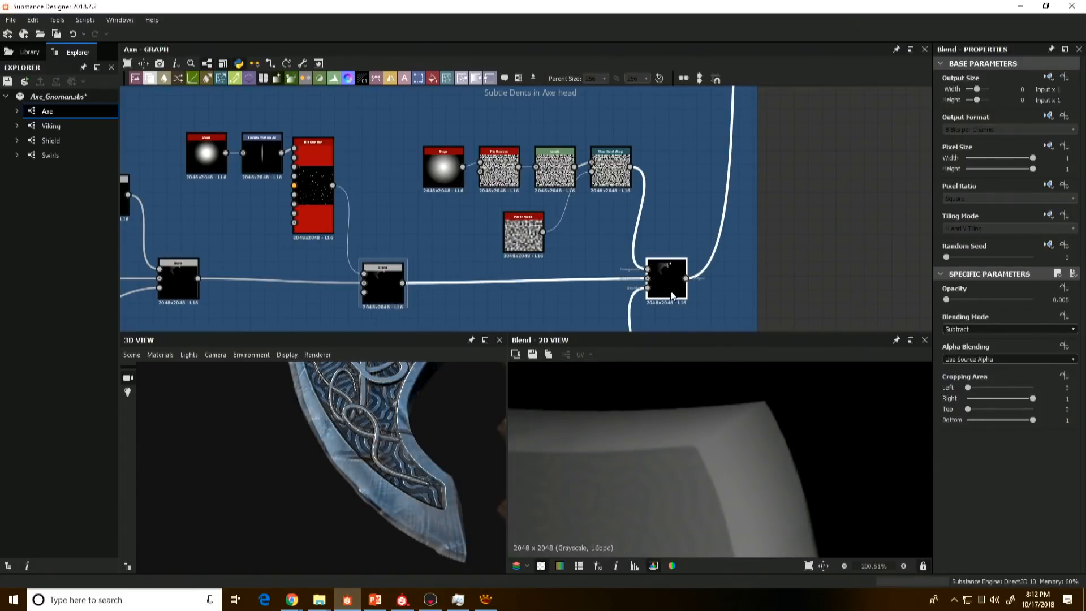
Step: Preview the dents' Directional Warp, their source Shape and the Tile Random that scatters it
double_click(611, 167)
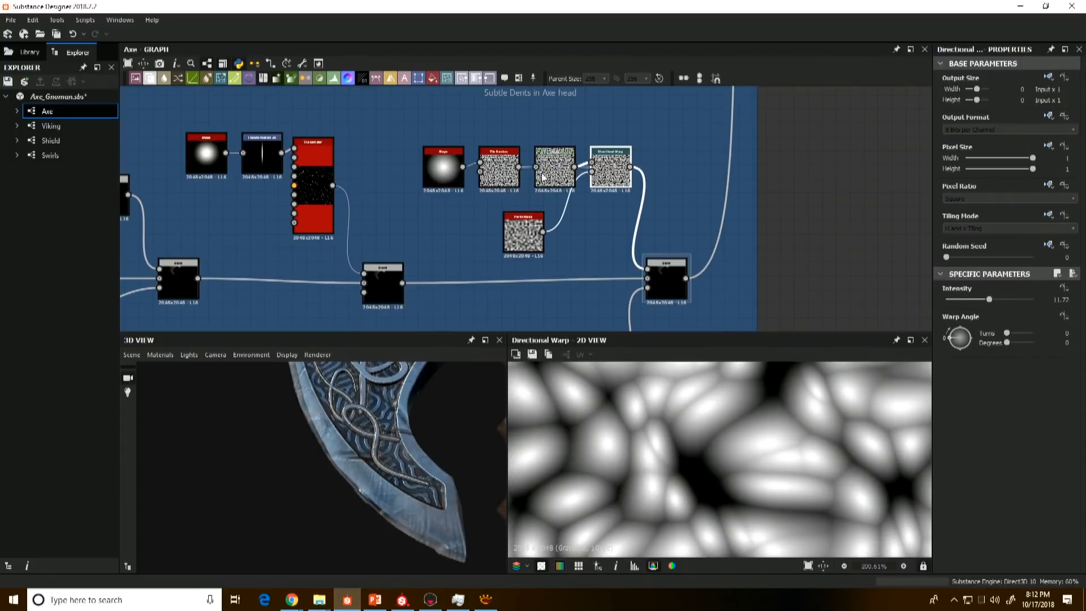
double_click(444, 167)
scroll(658, 413, "down", 8)
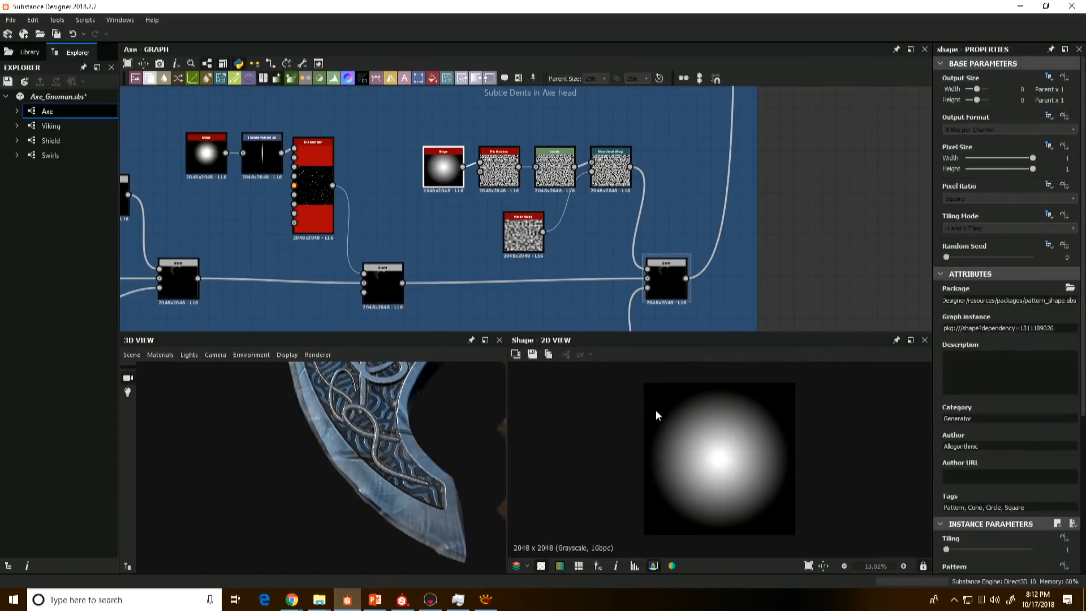
double_click(496, 156)
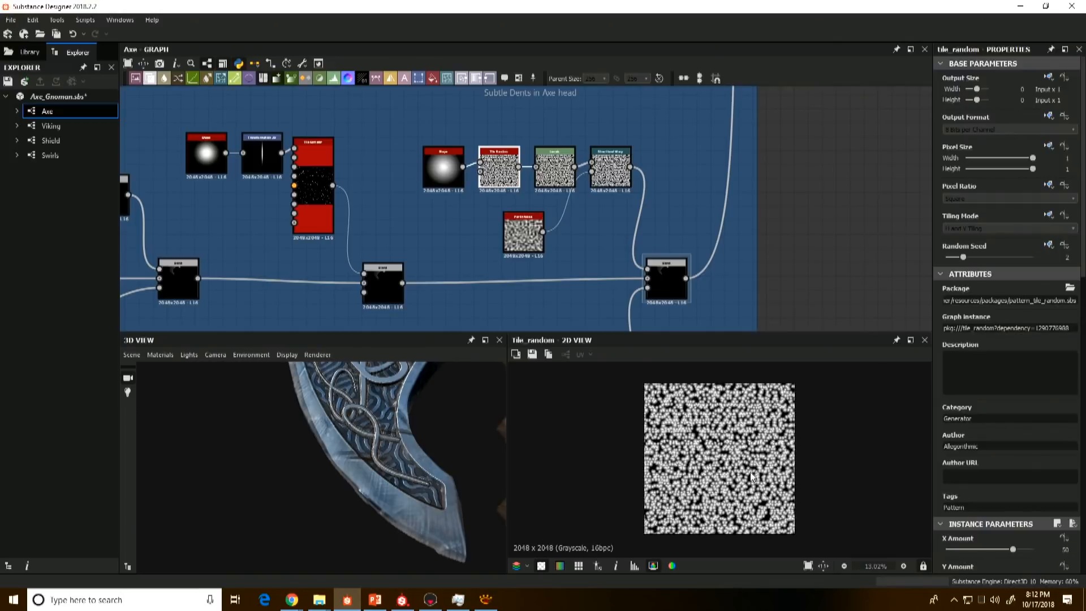
scroll(752, 477, "up", 3)
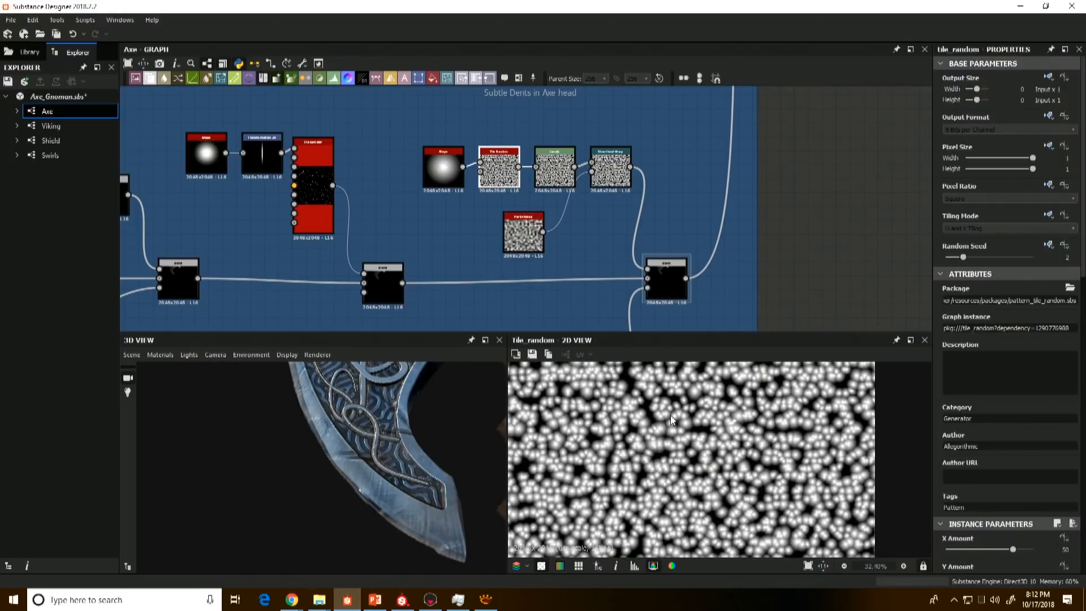
Step: Preview the dents' Levels, the Directional Warp and the Perlin Noise that drives the warp
double_click(560, 173)
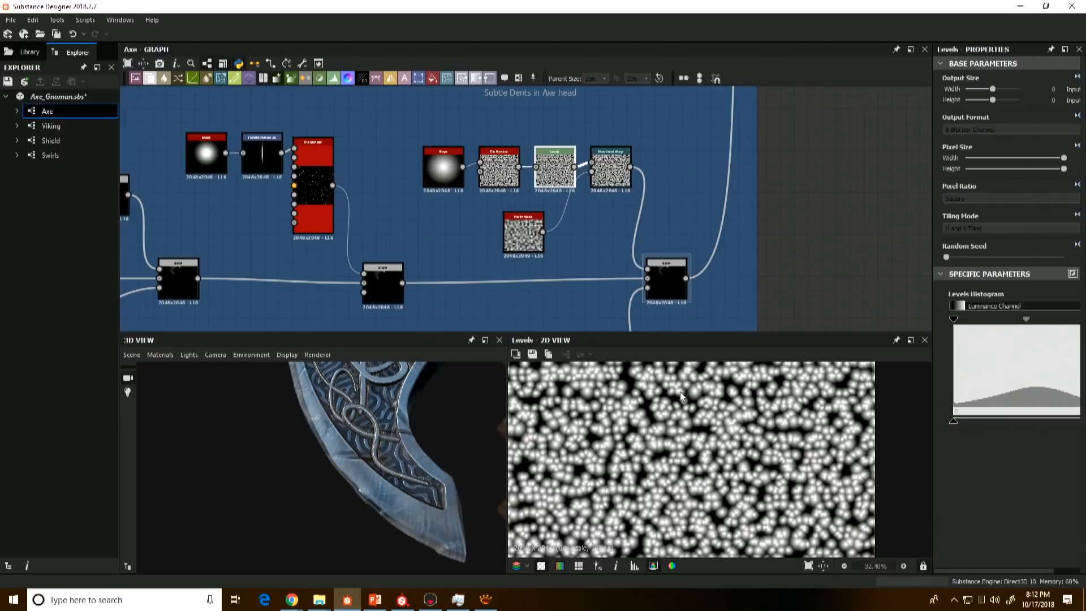
left_click(606, 169)
double_click(606, 170)
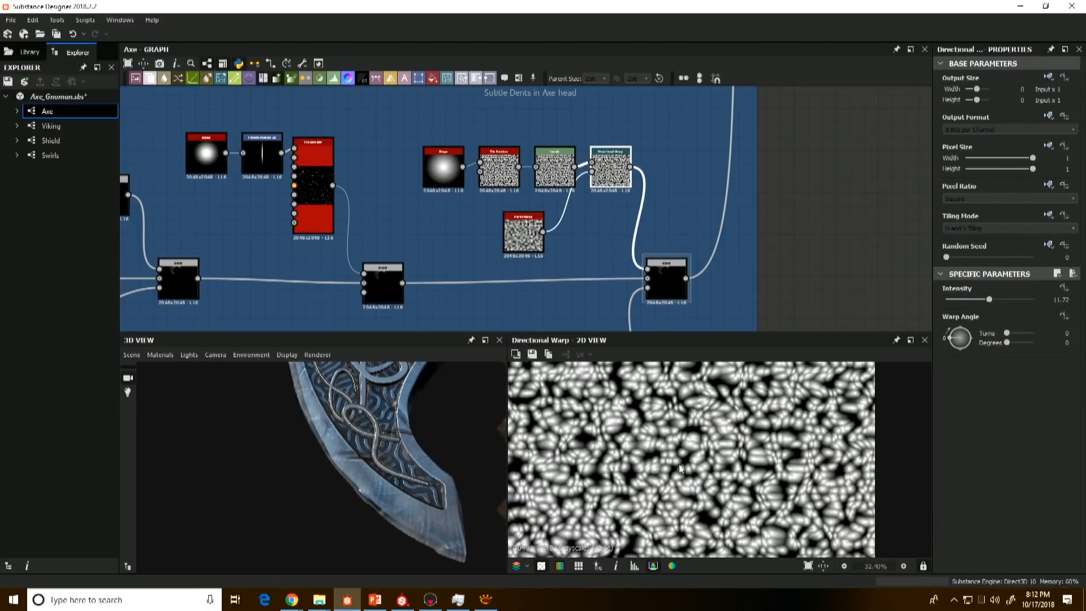
double_click(514, 237)
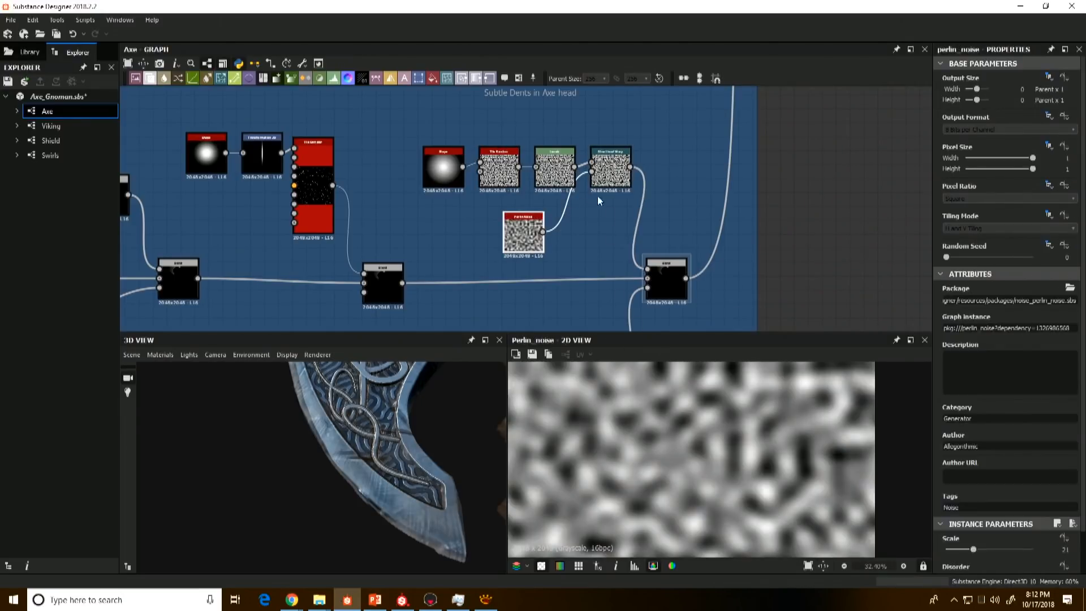
Step: Compare the dents Blend with the preceding cuts Blend at close range and inspect the blade edge-on in 3D
double_click(659, 291)
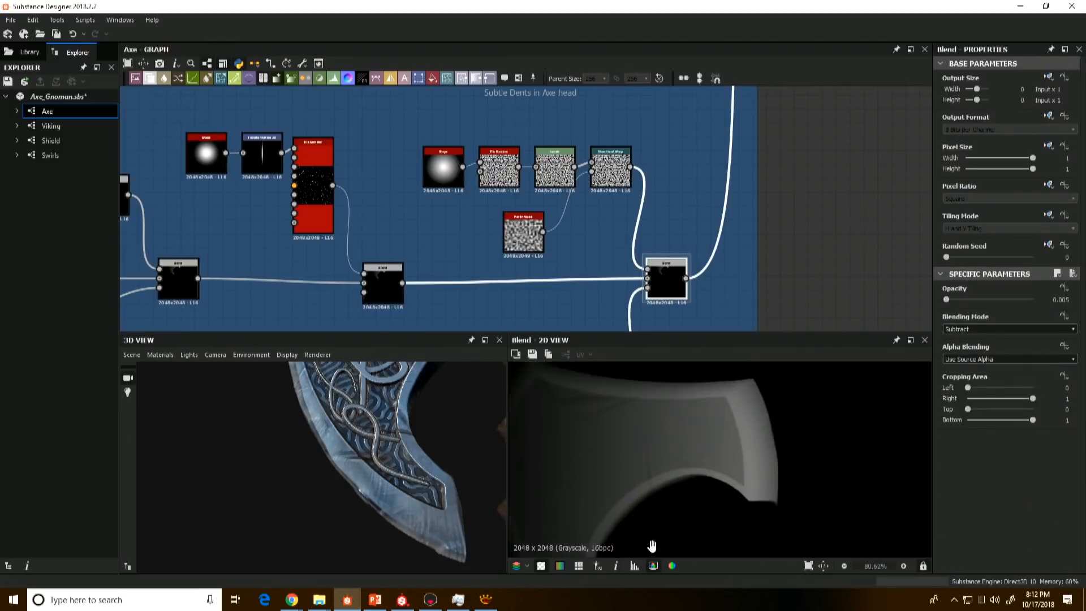
scroll(738, 417, "up", 3)
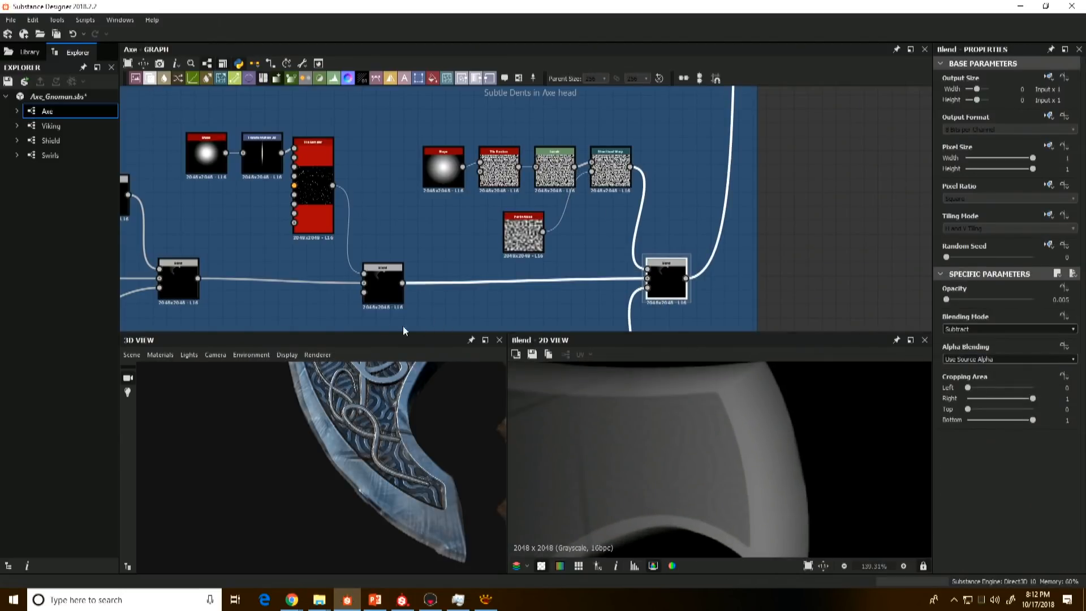
left_click(378, 292)
left_click(667, 283)
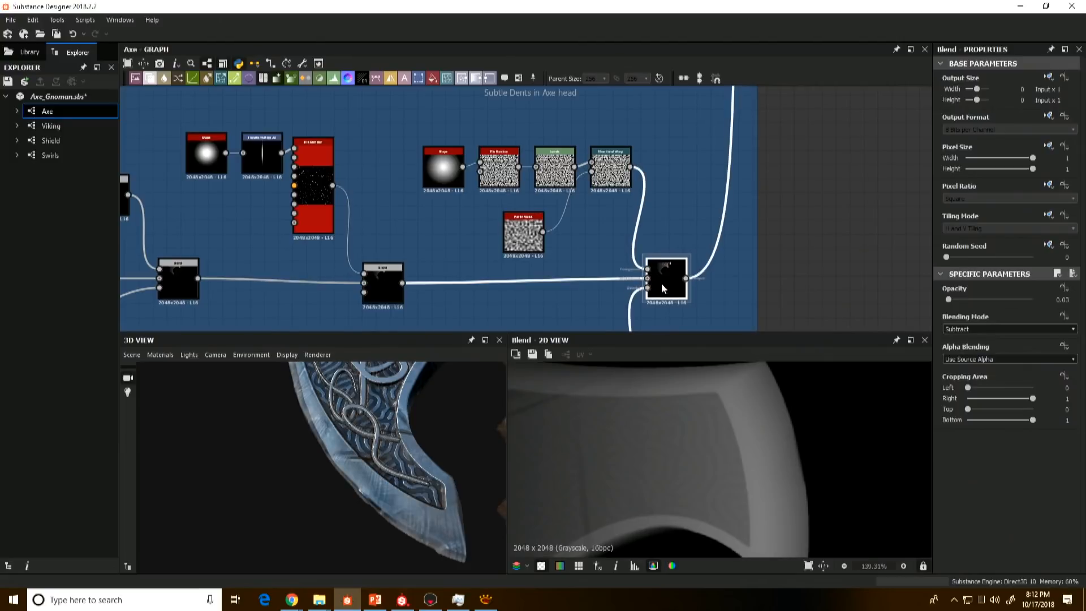
left_click_drag(392, 409, 265, 387)
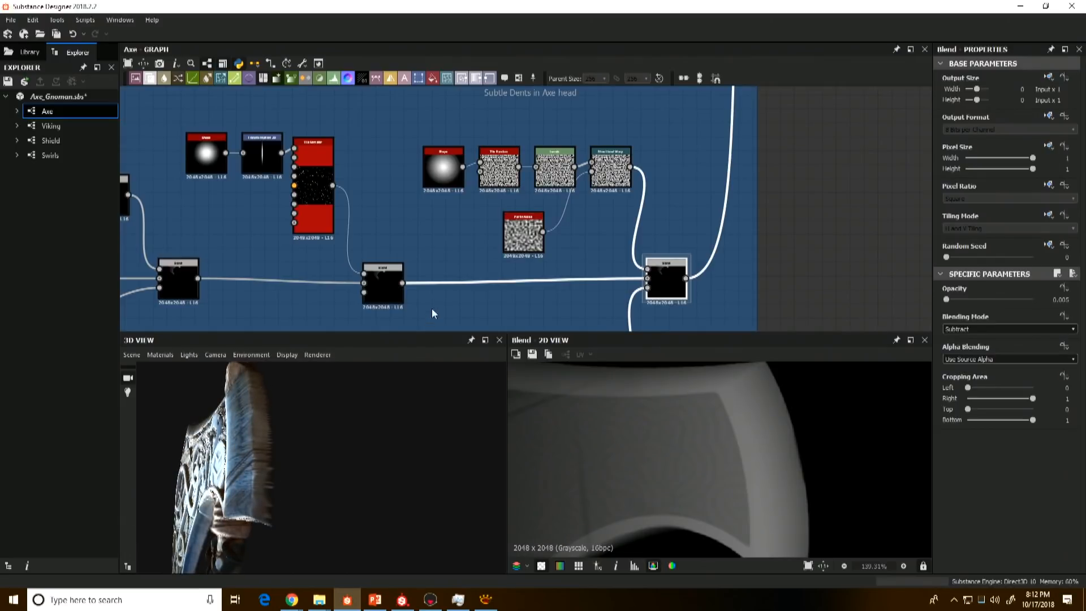
Step: Preview the height output of the Shape Splatter that combines the Viking with the axe head in the Viking Blend frame
scroll(433, 313, "down", 5)
scroll(632, 219, "up", 4)
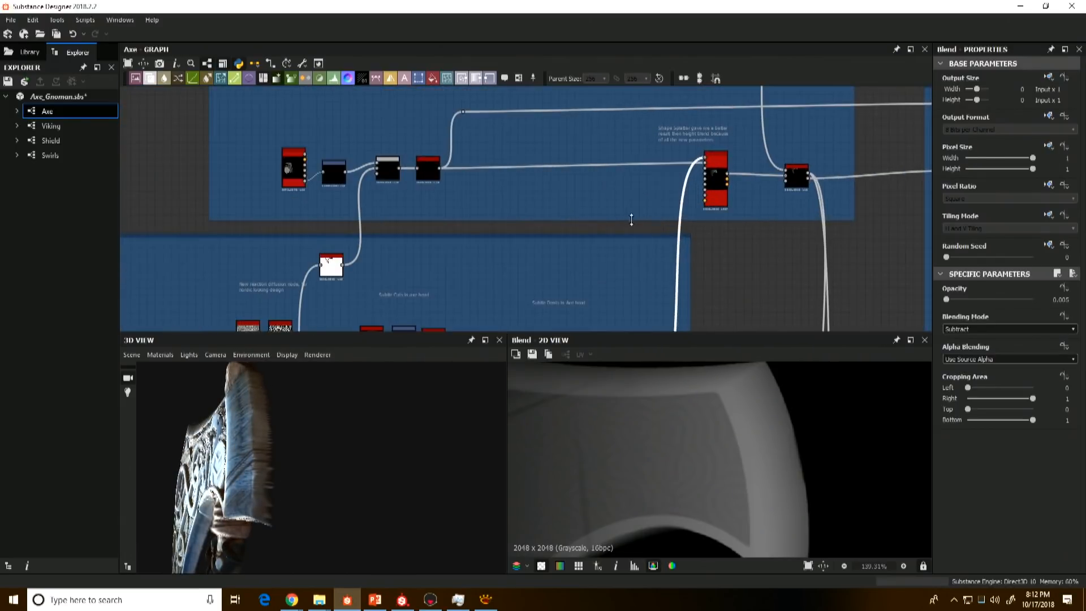
double_click(716, 179)
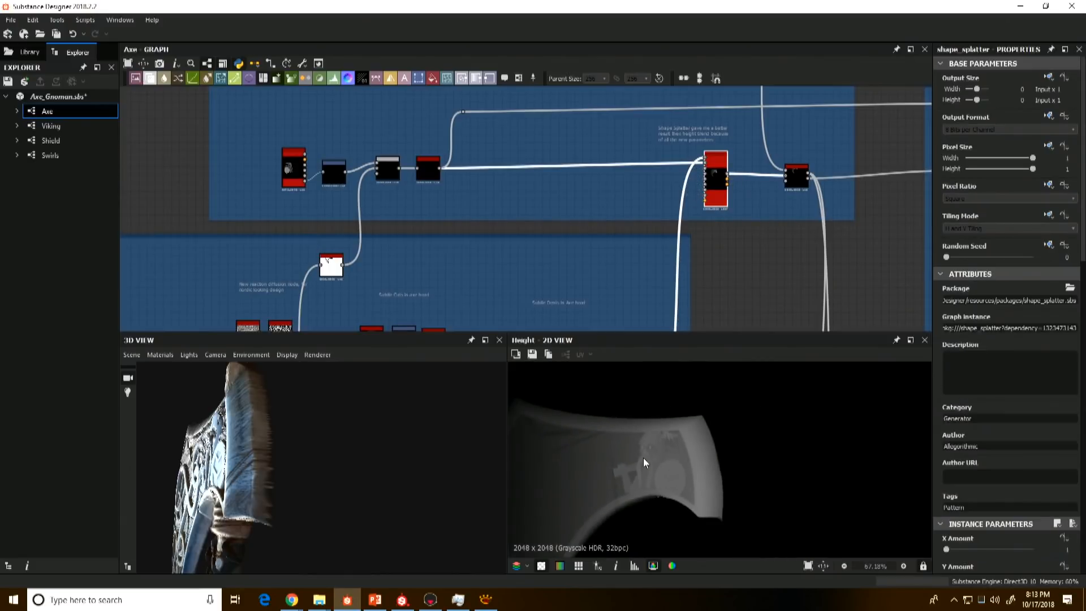
scroll(644, 463, "down", 2)
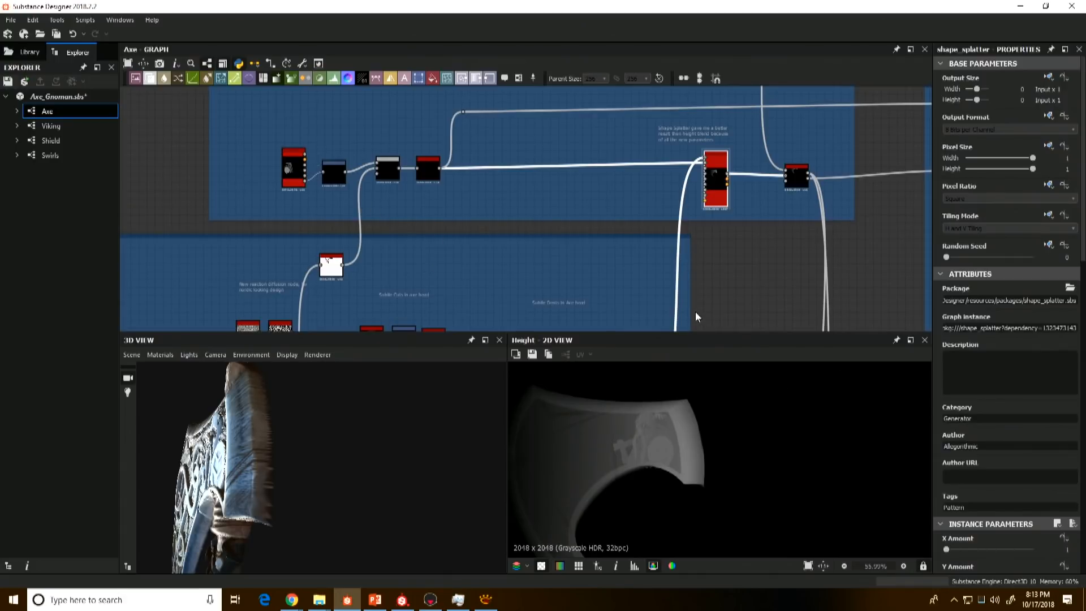
middle_click_drag(685, 261, 687, 303)
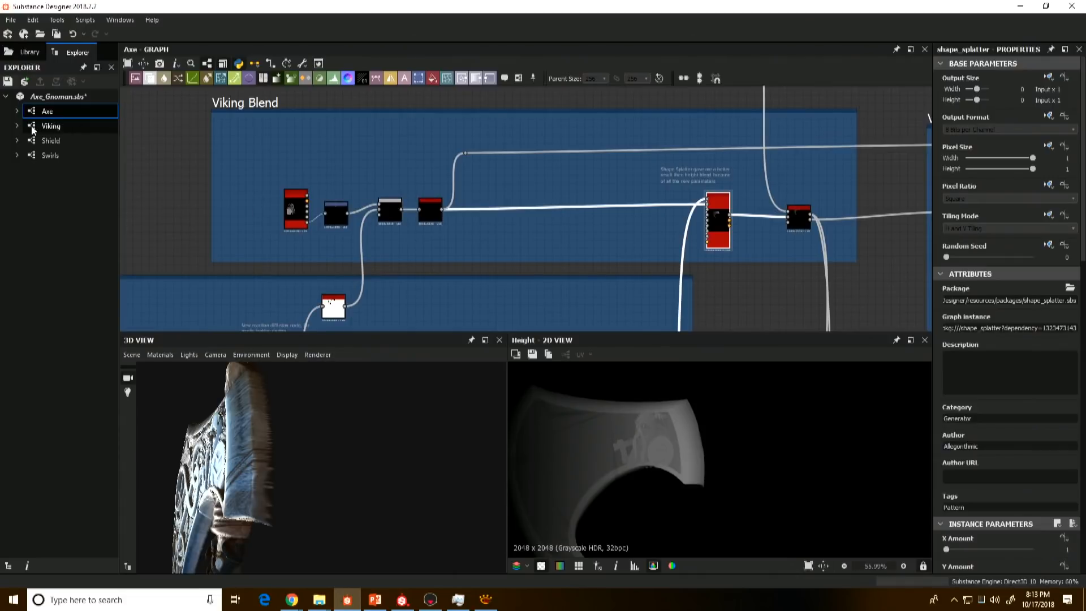
Step: Open the Viking graph and preview the first Shape node in its Shield frame
left_click(51, 125)
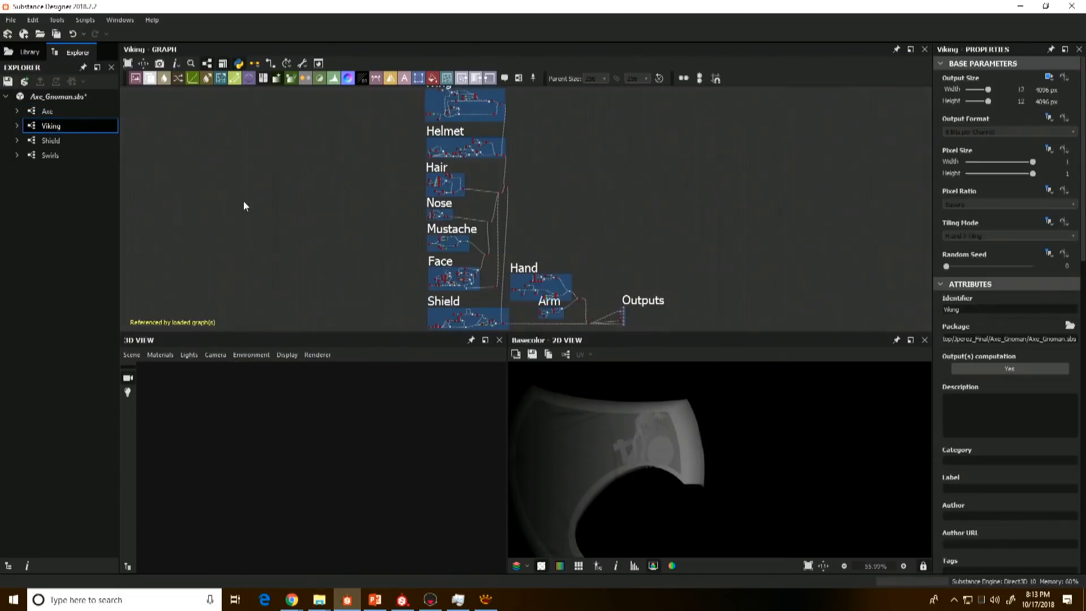
scroll(446, 220, "up", 2)
middle_click_drag(445, 221, 461, 157)
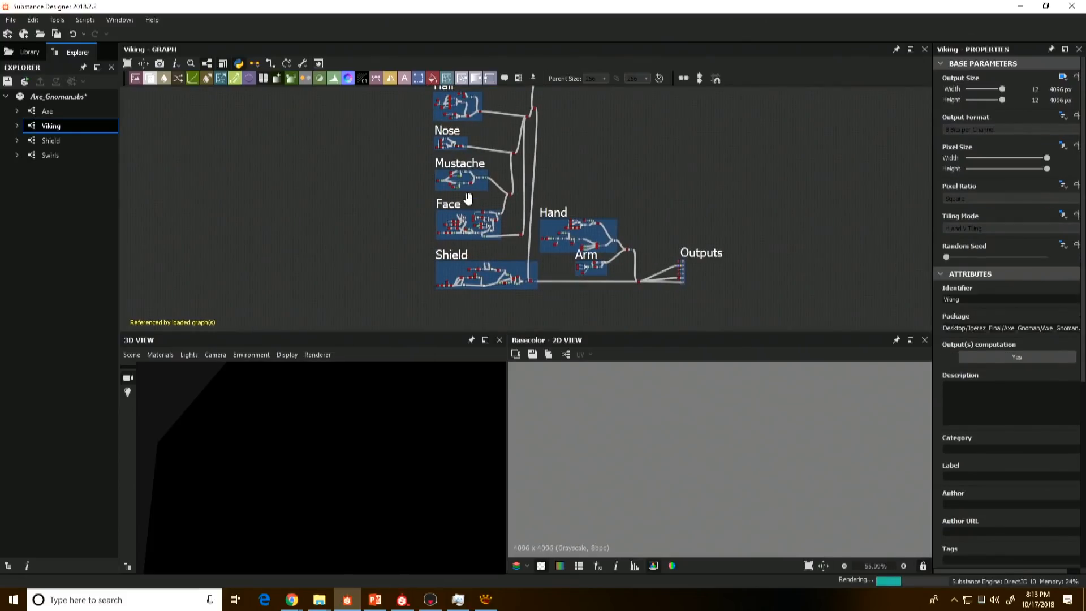
scroll(494, 239, "up", 5)
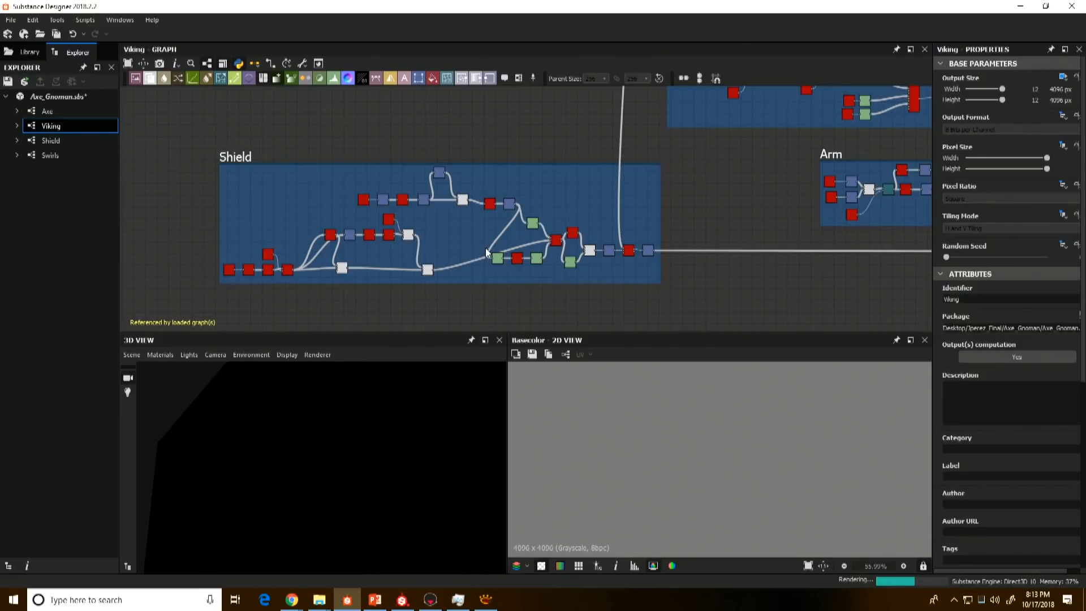
scroll(351, 268, "up", 2)
double_click(176, 274)
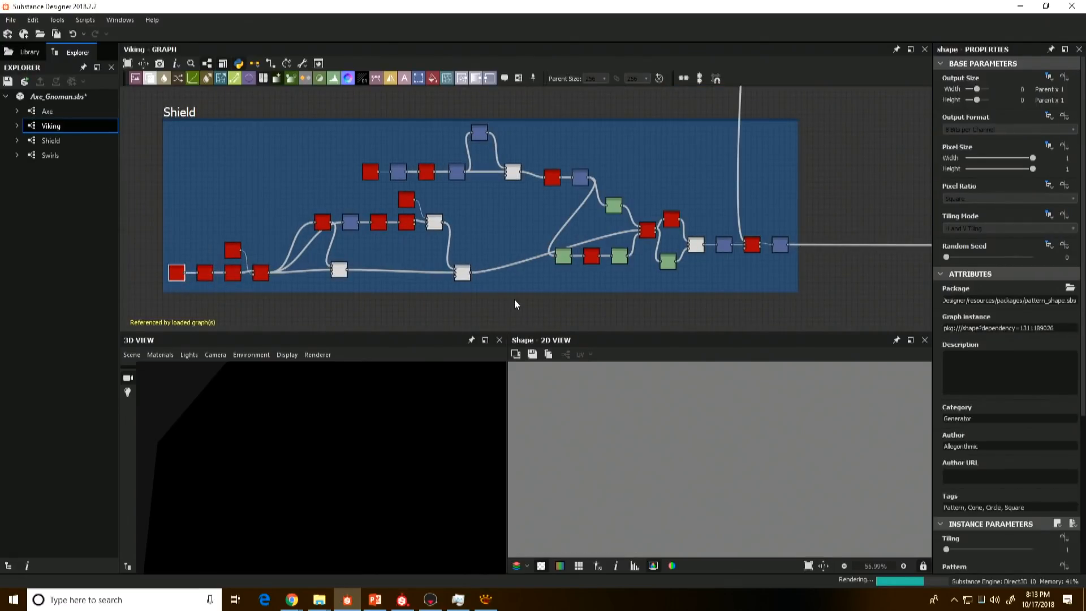
Step: Show the Viking graph's outputs in the 3D view and survey the Shield, Face, Hand and Arm frames
right_click(527, 307)
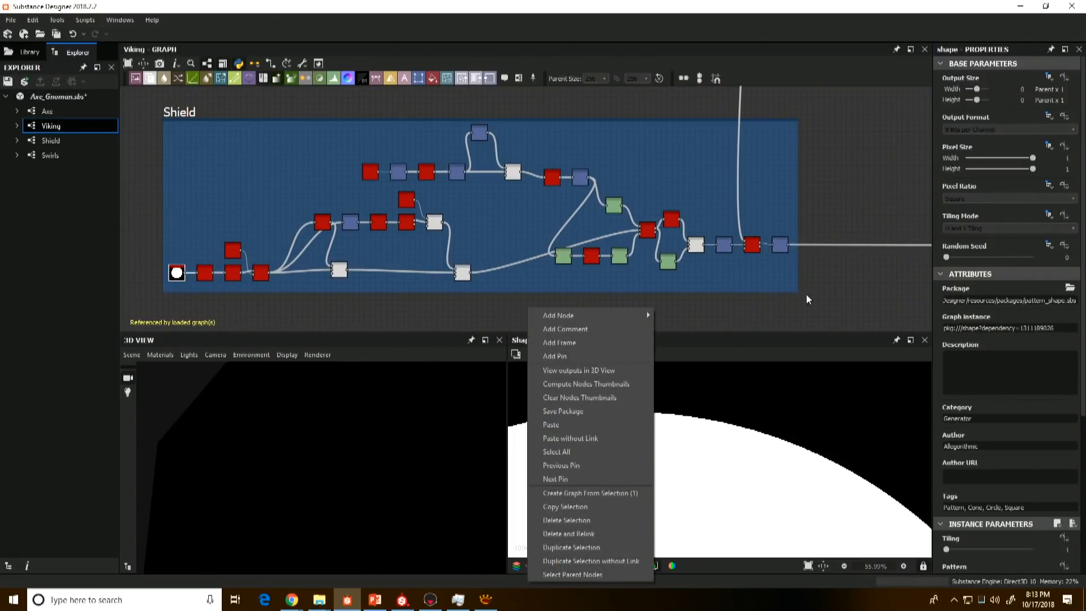
left_click(624, 371)
scroll(650, 426, "down", 11)
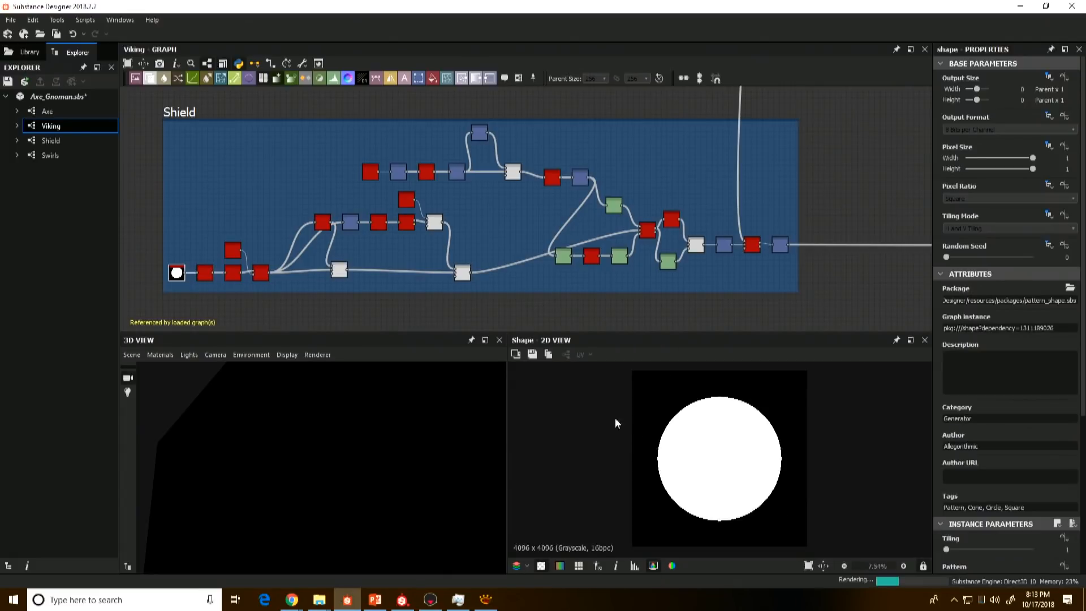
scroll(596, 270, "down", 5)
middle_click_drag(595, 210, 474, 200)
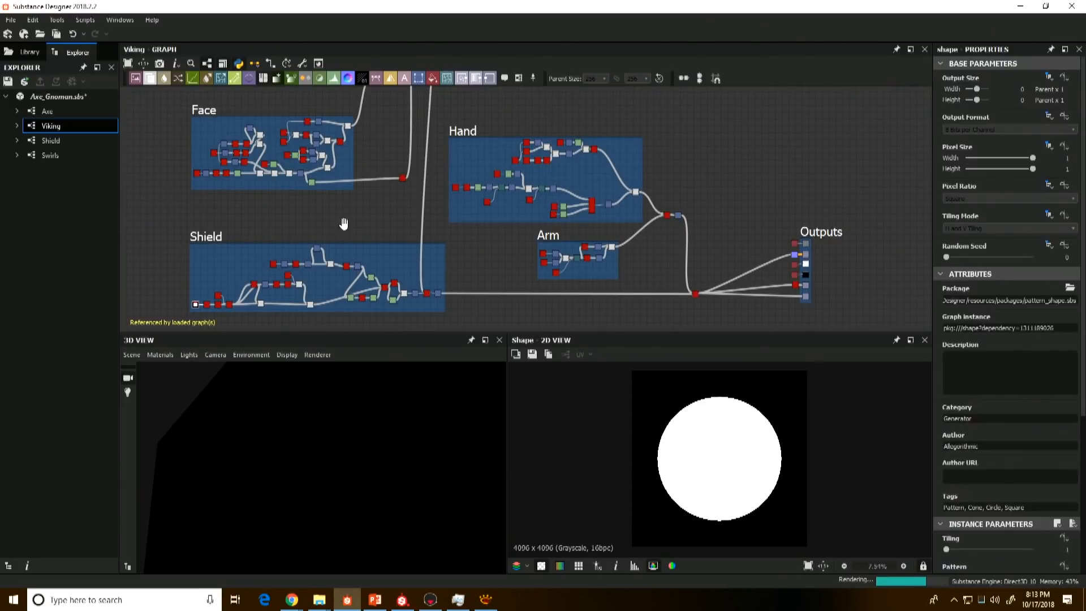
middle_click_drag(343, 223, 448, 205)
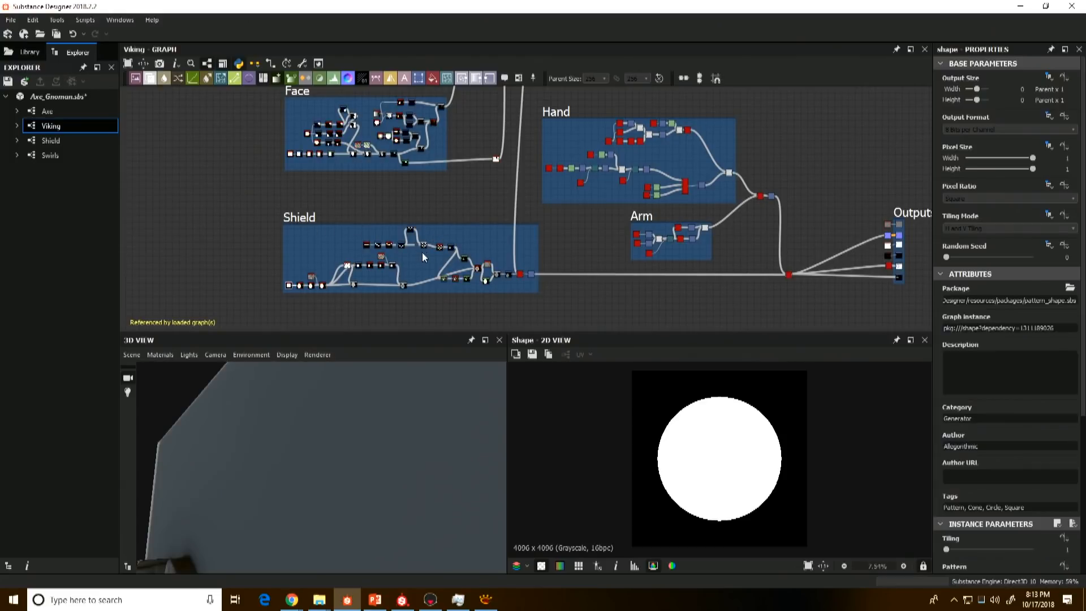
Step: Preview the Shield frame's base chain from the blurred circle through Slope Blur and Edge Detect to the Subtract Blend
scroll(435, 245, "up", 5)
scroll(447, 237, "up", 2)
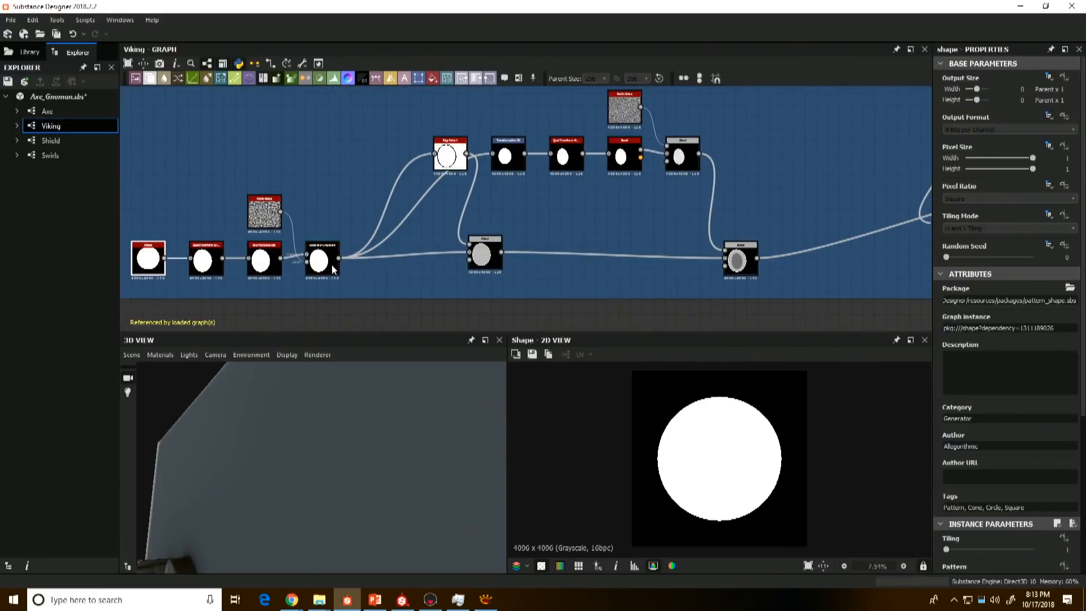
double_click(263, 259)
double_click(321, 260)
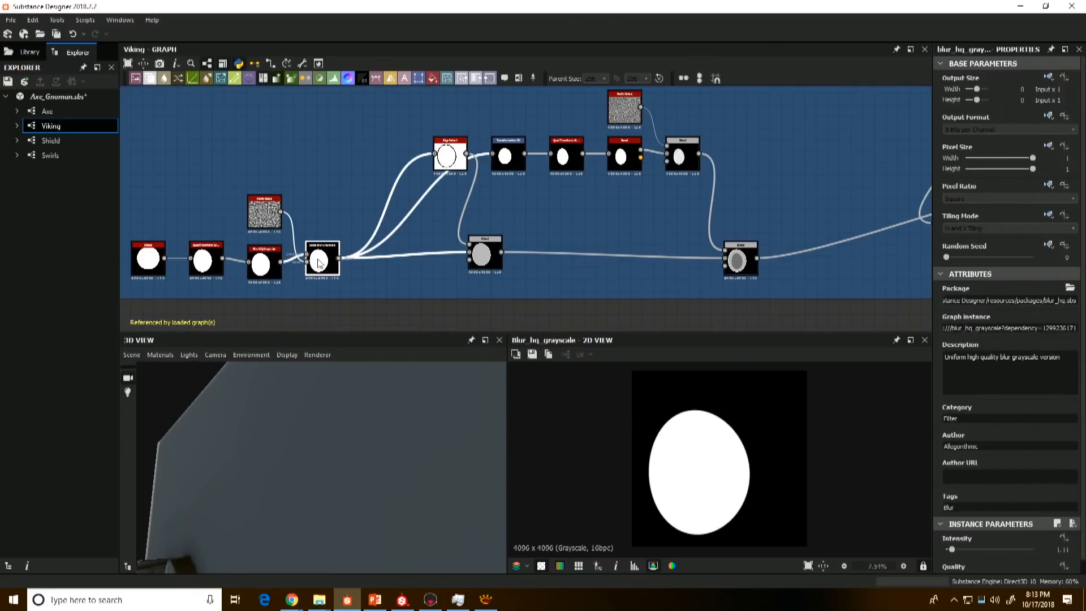
double_click(452, 152)
double_click(745, 261)
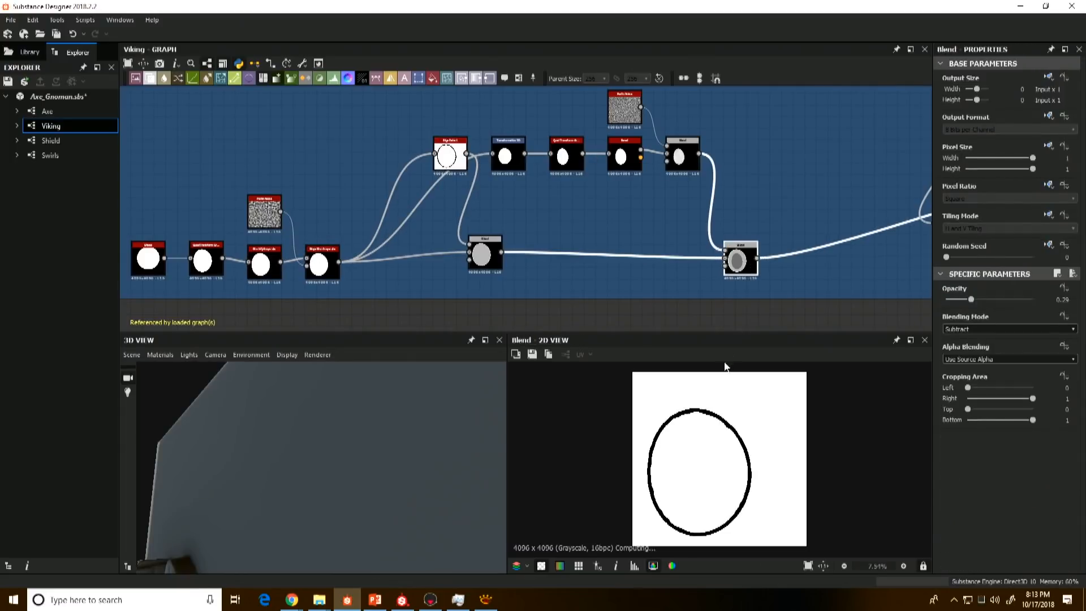
Step: Preview the Height Blend that adds the chevrons to the shield, its Levels mask and the Copy Blend combining them
scroll(706, 224, "down", 2)
middle_click_drag(706, 224, 487, 279)
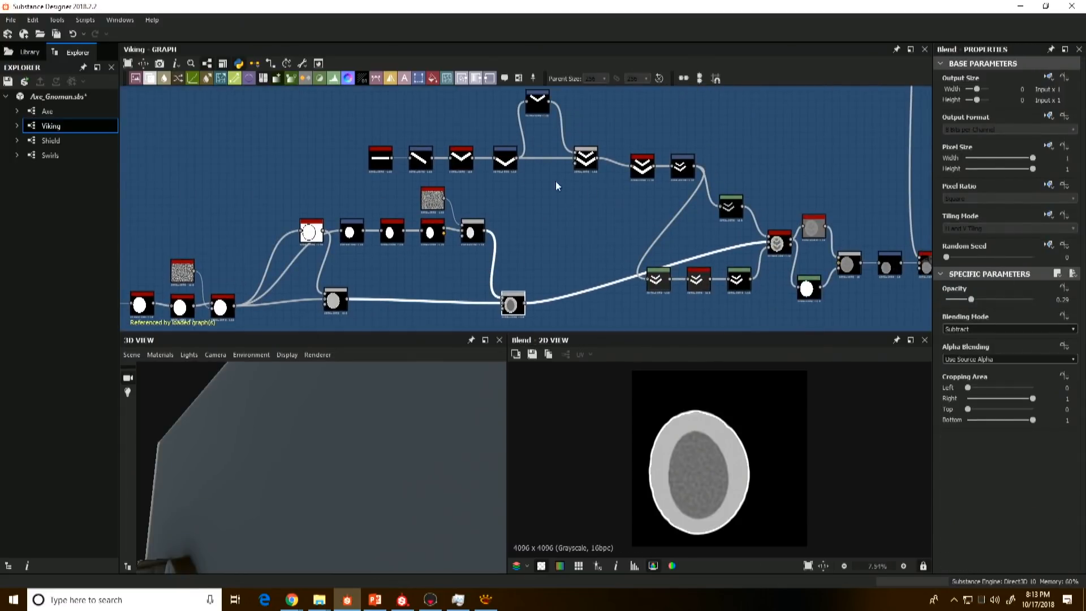
middle_click_drag(501, 179, 442, 201)
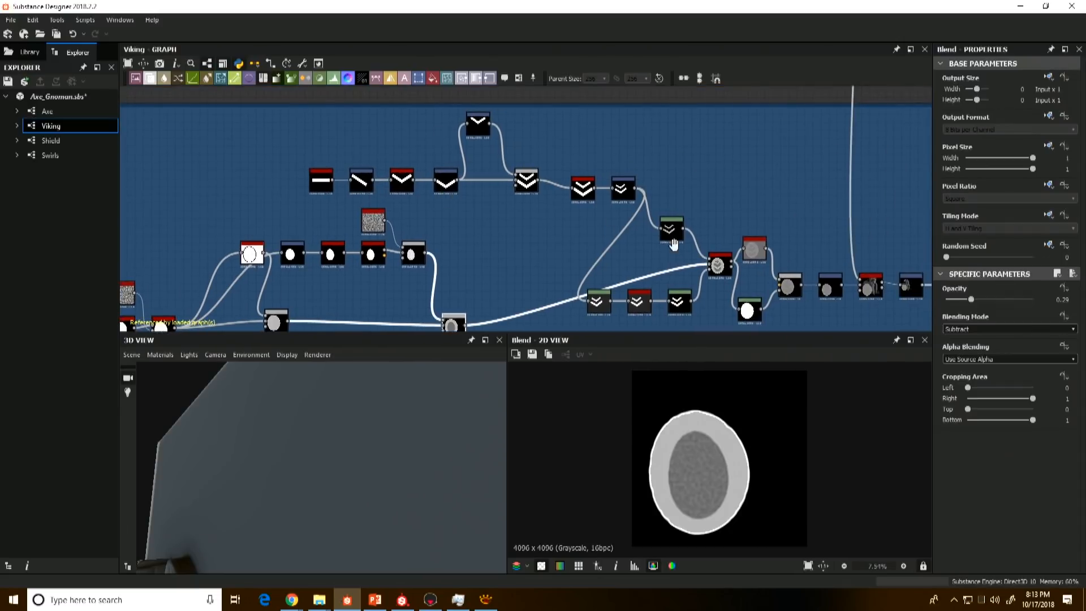
middle_click_drag(674, 244, 594, 253)
double_click(603, 246)
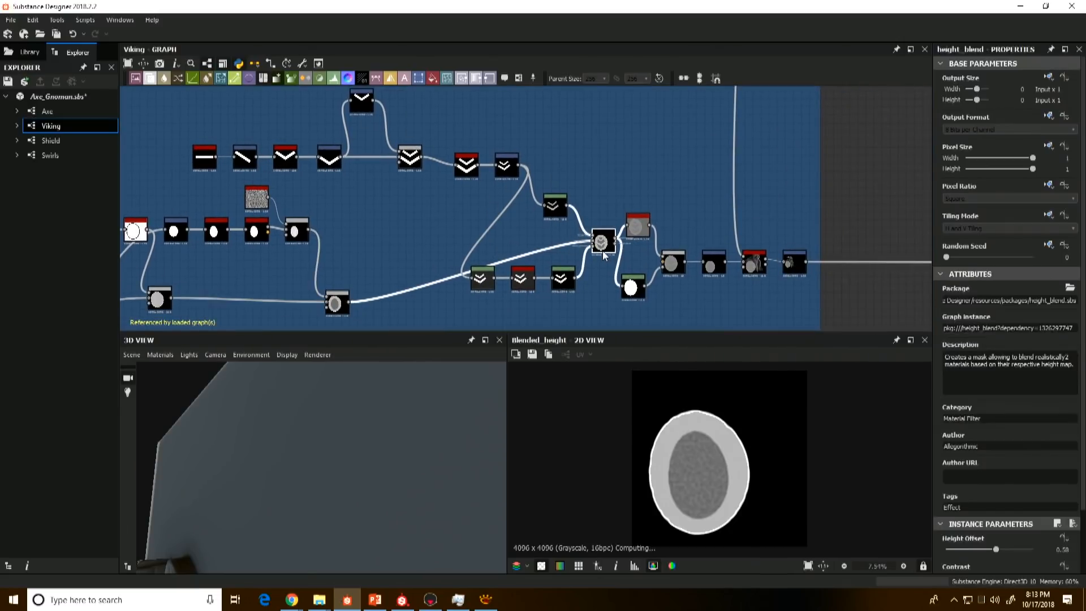
double_click(633, 289)
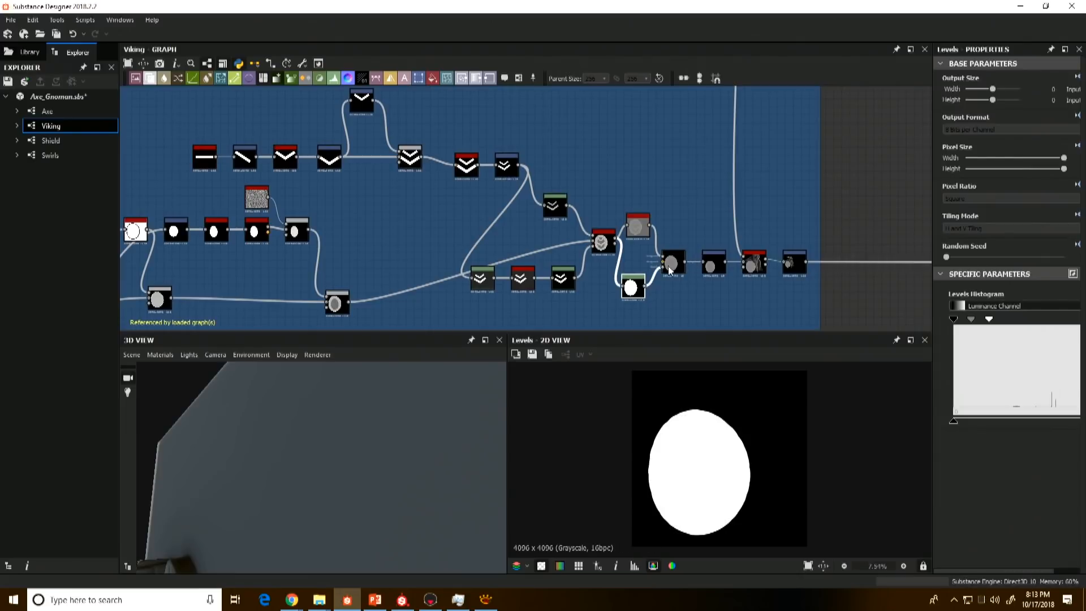
double_click(672, 266)
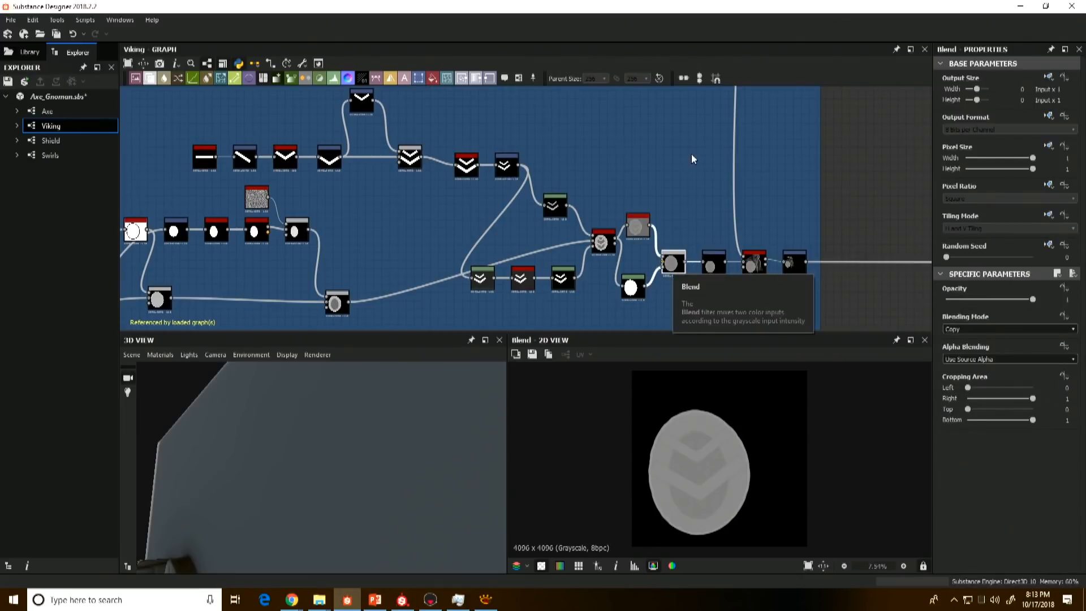
Step: Preview the Face frame's main chain from the square through Transformation 2D, Quad Transform, Blur and Levels to the Subtract Blend
scroll(690, 148, "down", 4)
middle_click_drag(690, 133, 704, 302)
middle_click_drag(632, 263, 645, 349)
scroll(533, 263, "up", 3)
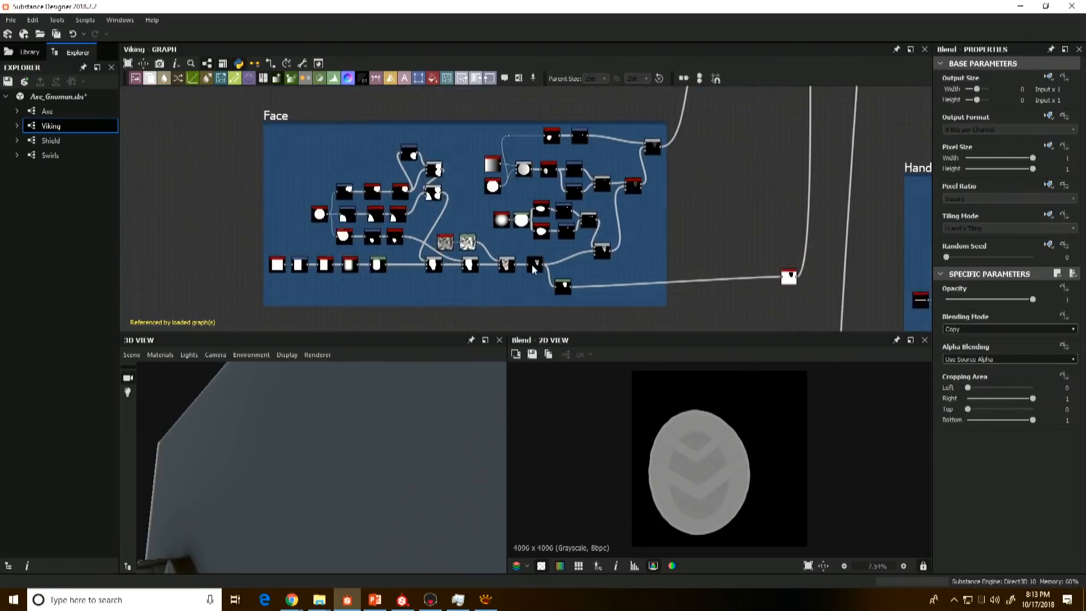
middle_click_drag(273, 254, 359, 243)
scroll(357, 243, "up", 3)
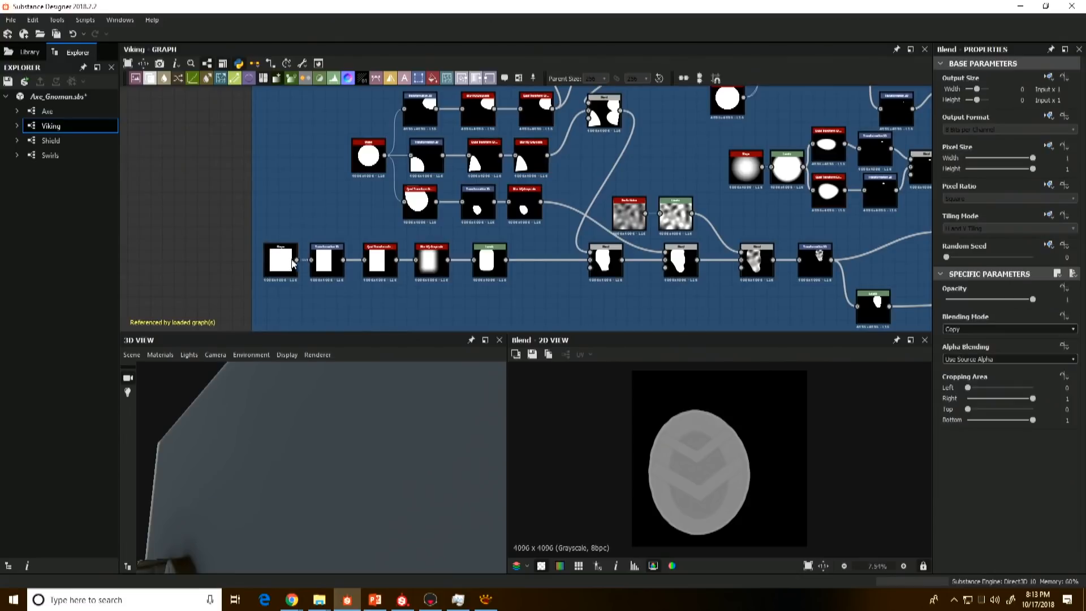
double_click(293, 264)
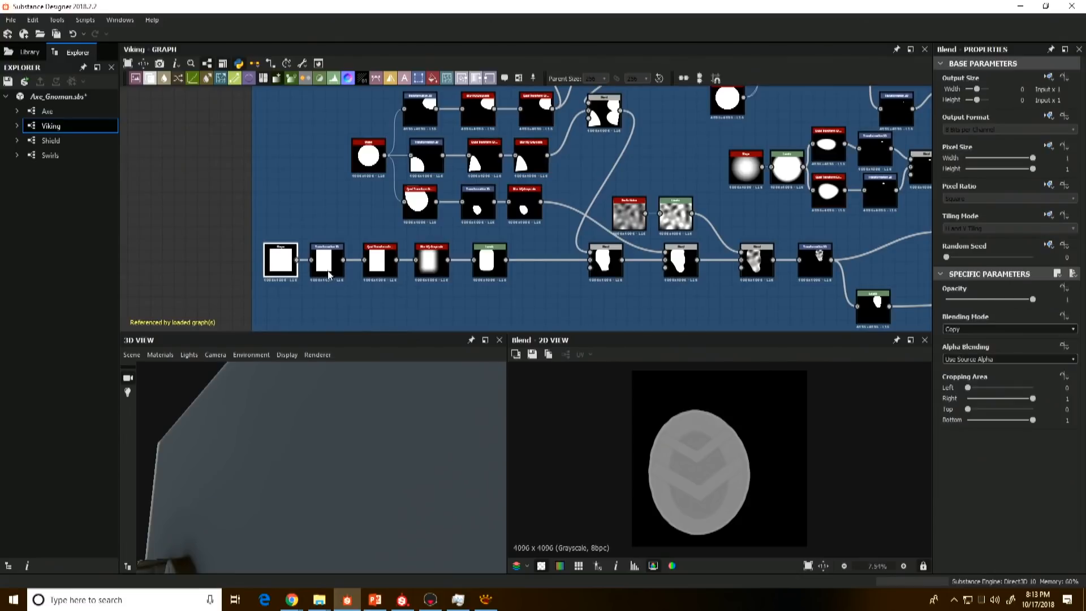
left_click(378, 270)
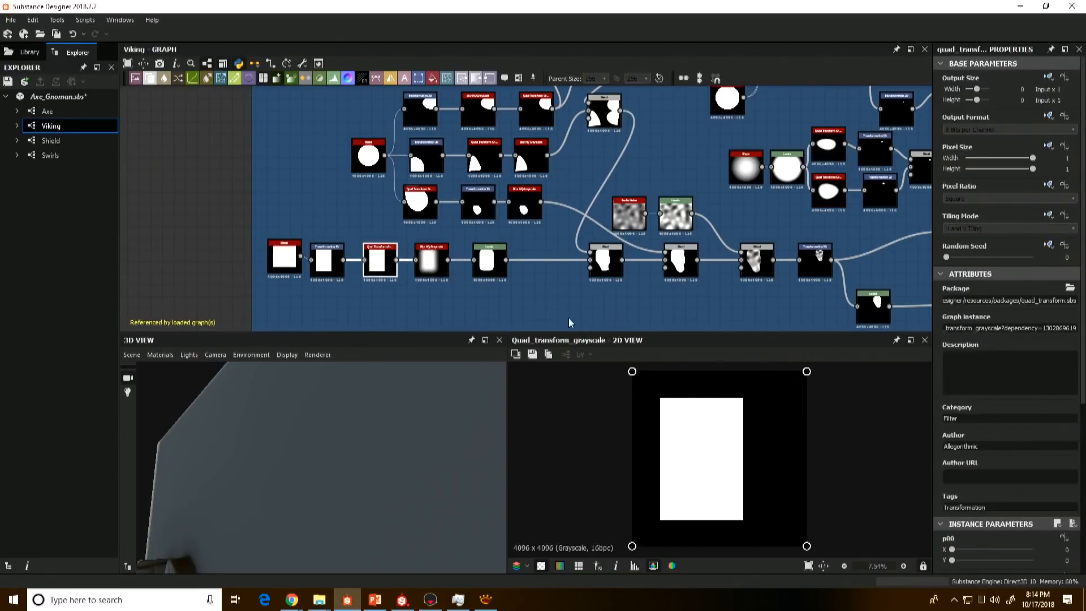
left_click(427, 258)
left_click(490, 269)
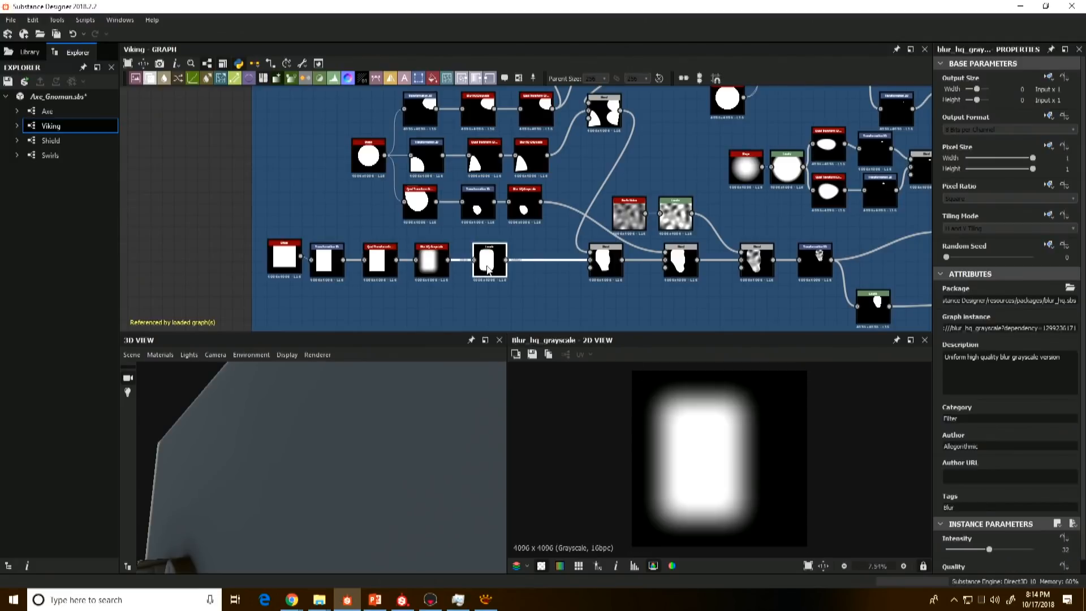
left_click(605, 261)
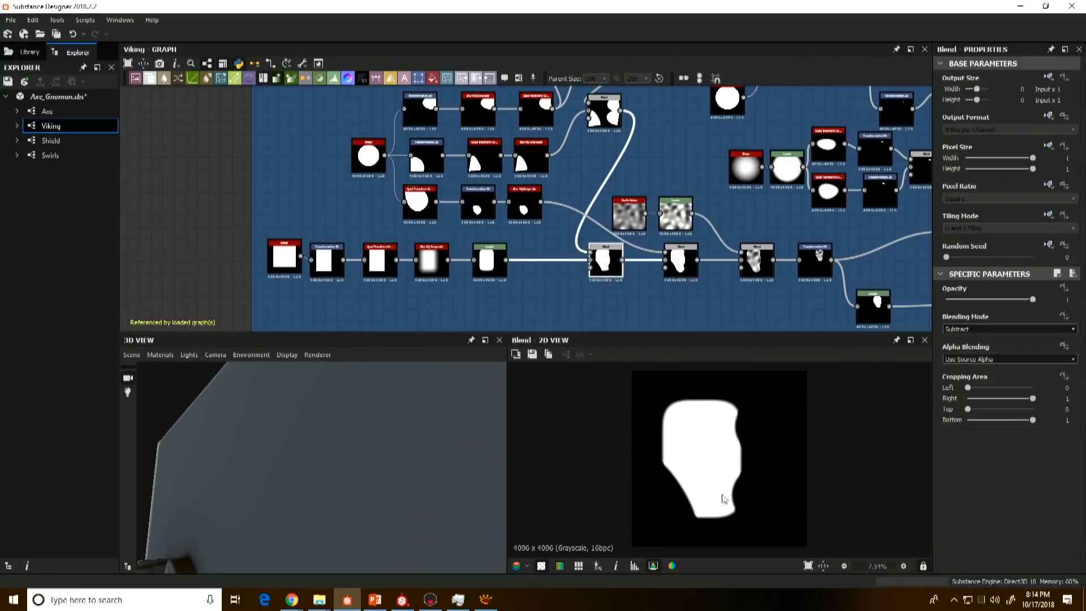
Step: Preview the transformed circle branches in the Face frame, their Add (Linear Dodge) Blend and the Subtract Blend they feed
middle_click_drag(458, 176, 462, 220)
left_click(371, 199)
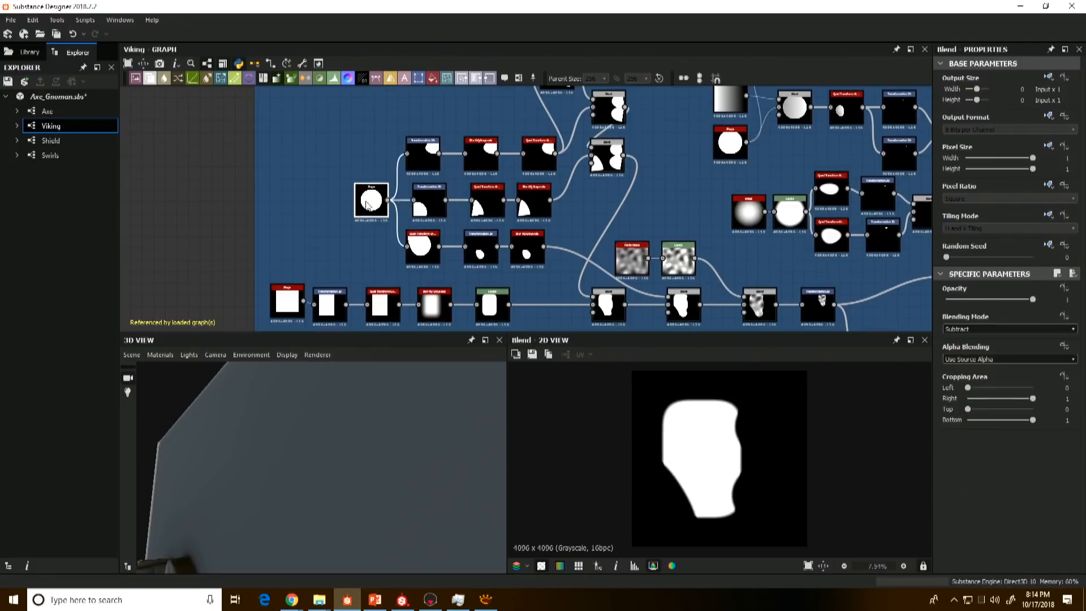
left_click(434, 160)
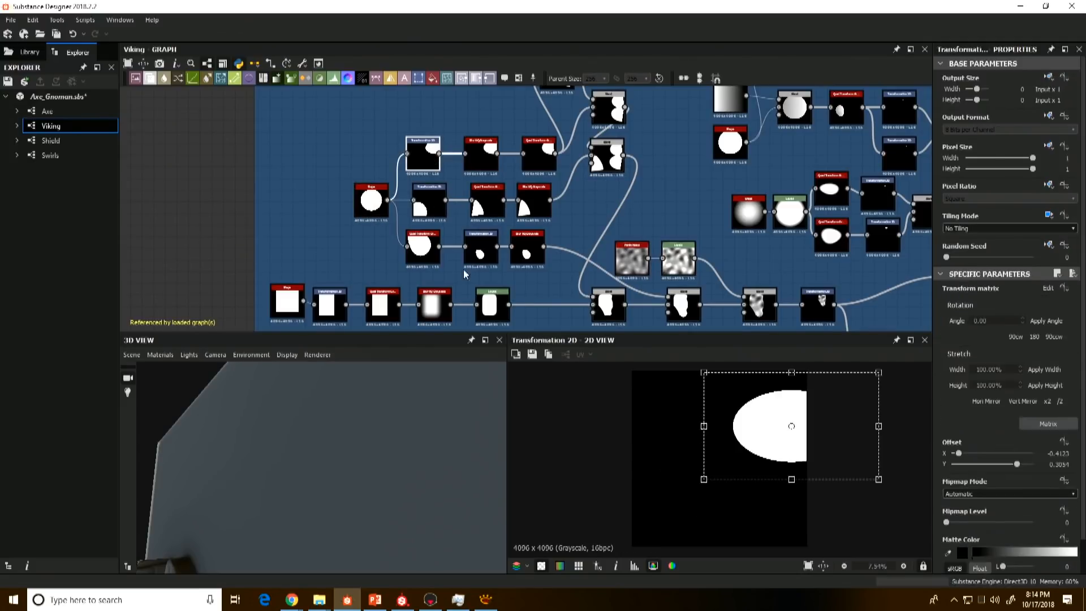
left_click(427, 248)
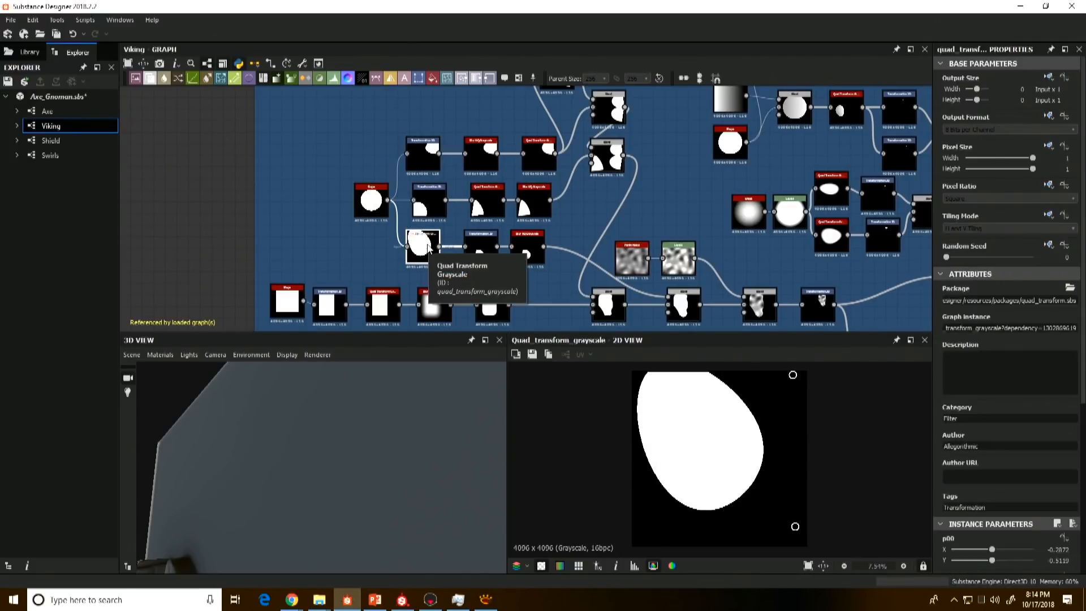
left_click(604, 309)
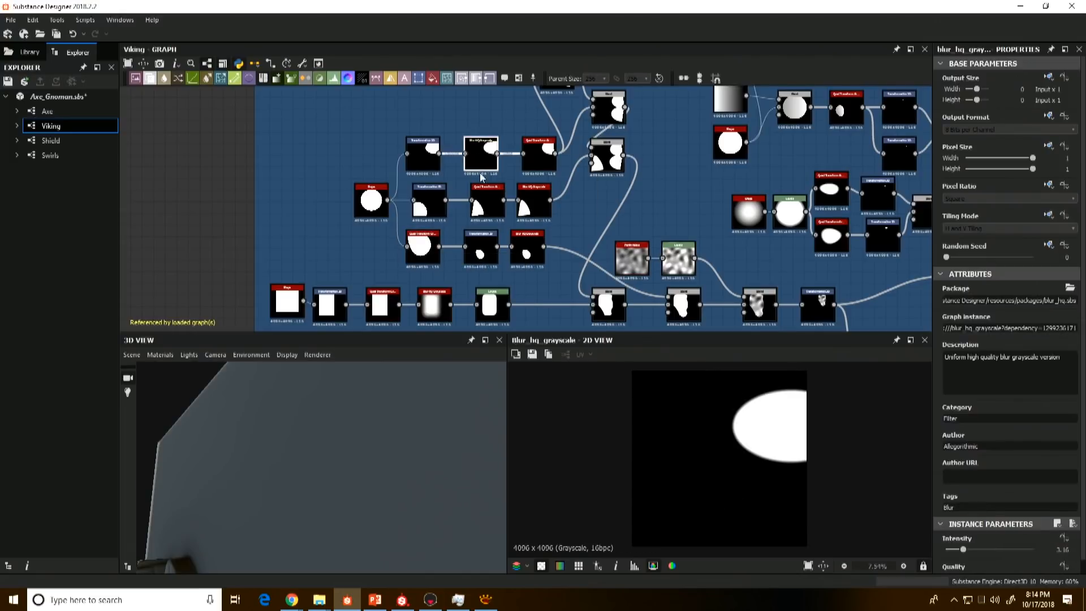
left_click(606, 157)
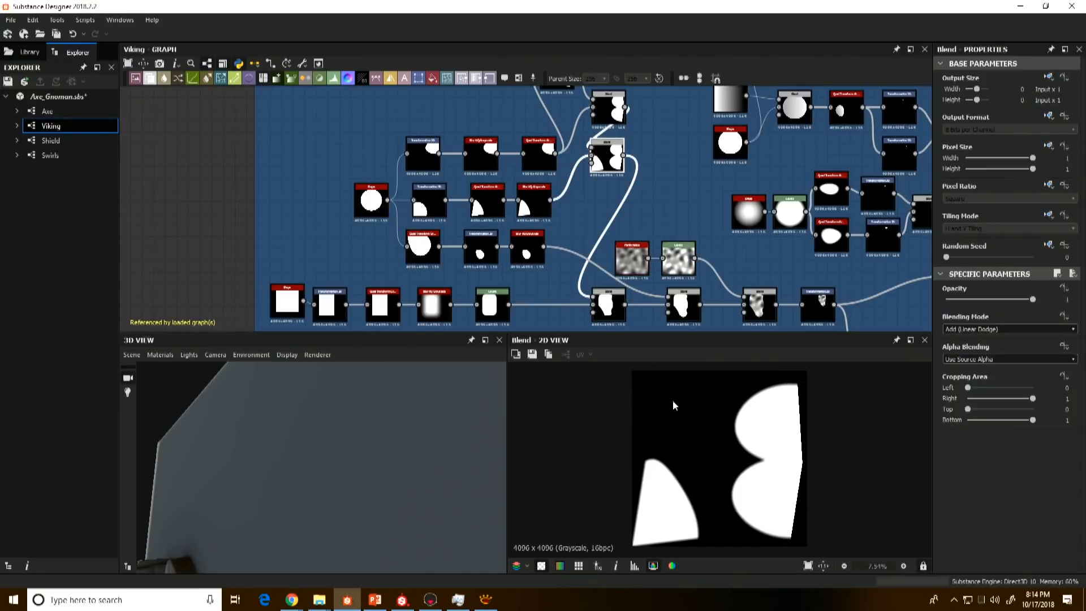
left_click(606, 316)
Step: Preview the Multiply Blend that applies noise to the face silhouette and survey the neighbouring Mustache frame
scroll(759, 484, "down", 3)
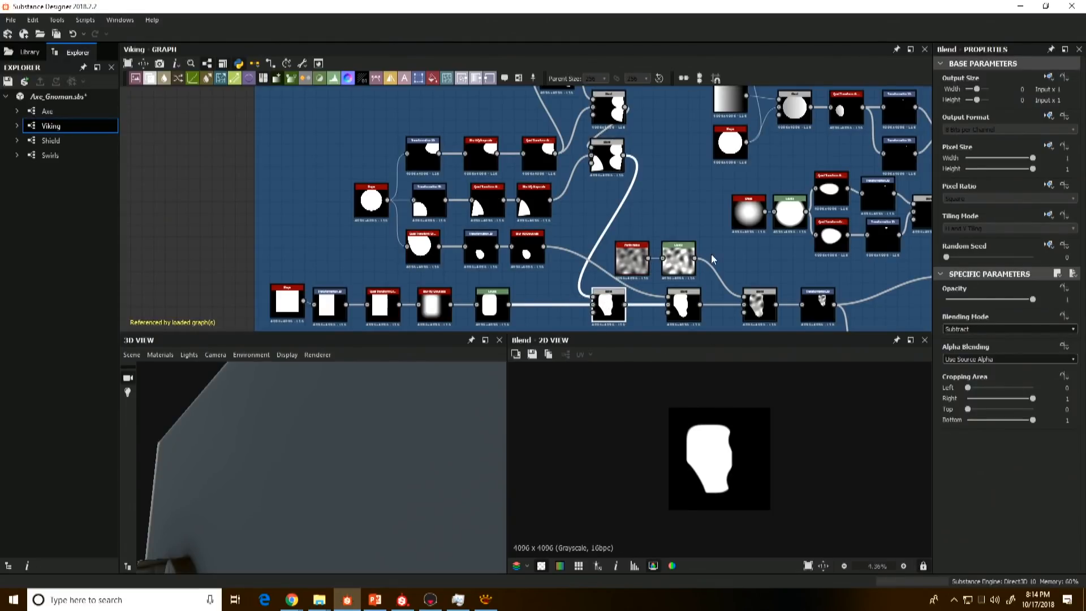
middle_click_drag(722, 273, 535, 281)
double_click(664, 303)
scroll(686, 245, "down", 4)
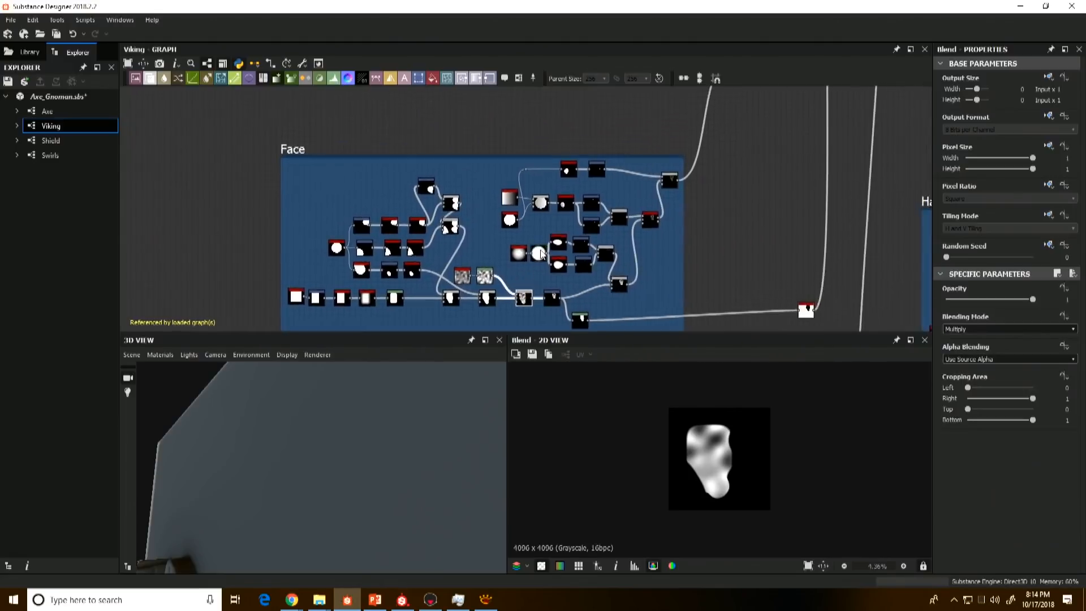
scroll(706, 183, "down", 4)
middle_click_drag(706, 182, 586, 286)
Step: Reopen the Axe graph and preview the Shape Splatter and the Height Blend in its Viking Blend frame
left_click(50, 106)
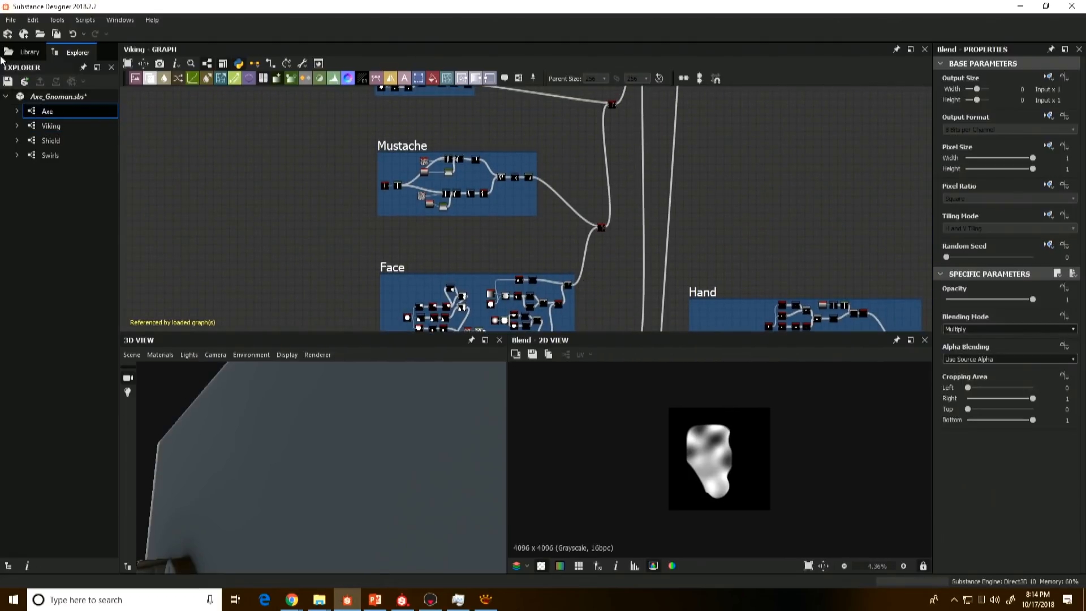
double_click(28, 111)
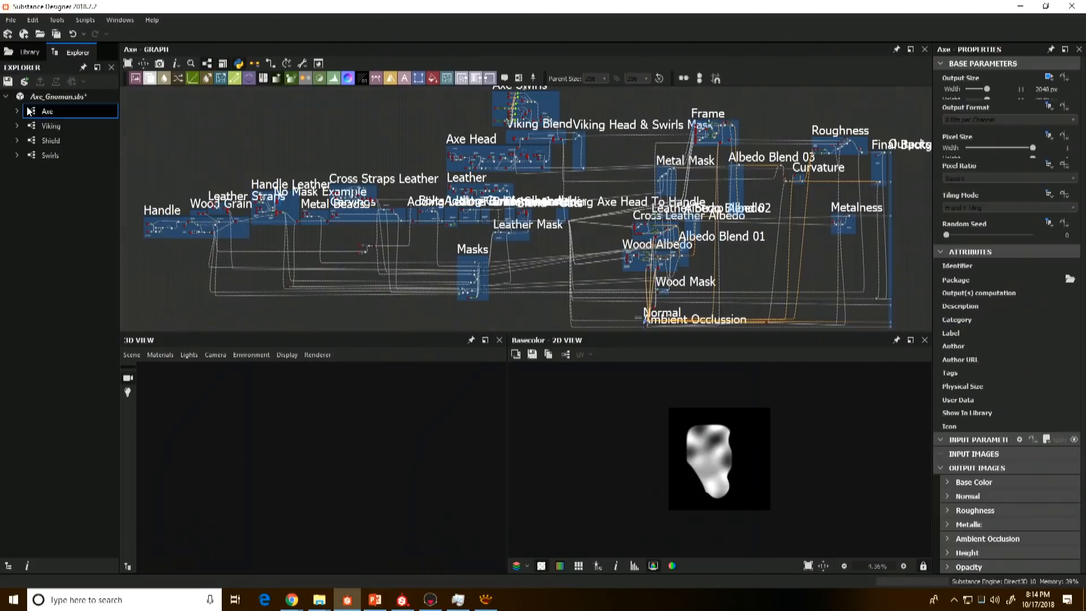
scroll(491, 234, "up", 5)
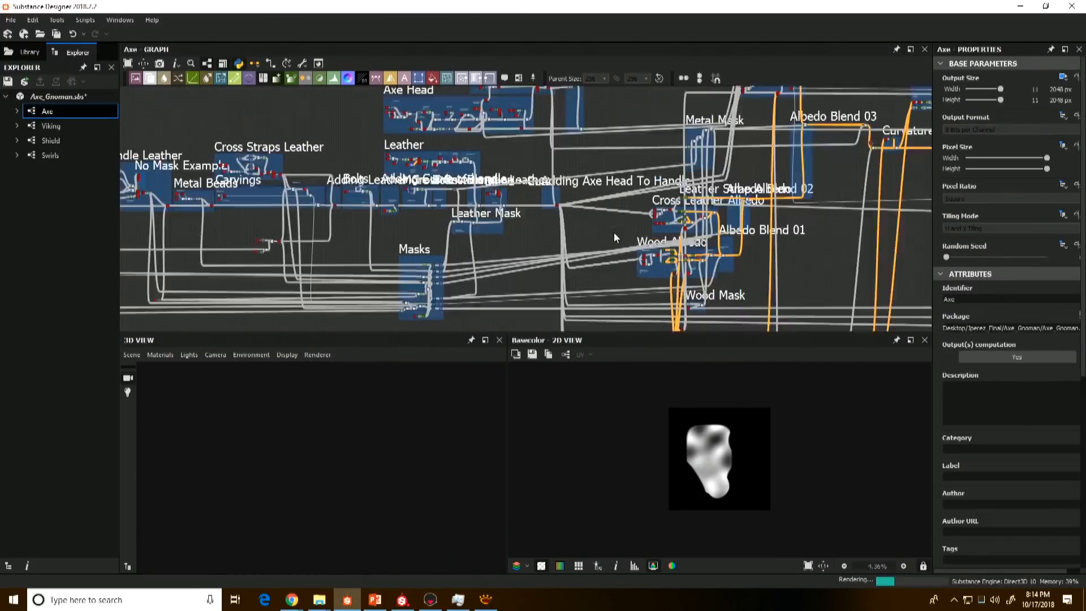
scroll(538, 229, "up", 1)
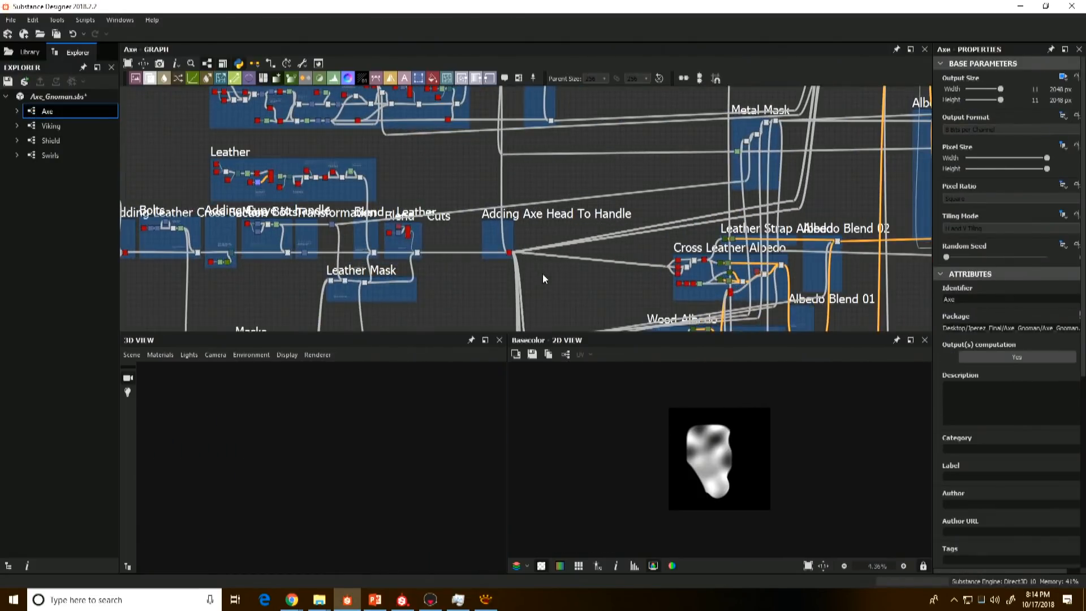
scroll(465, 183, "up", 2)
middle_click_drag(453, 167, 321, 89)
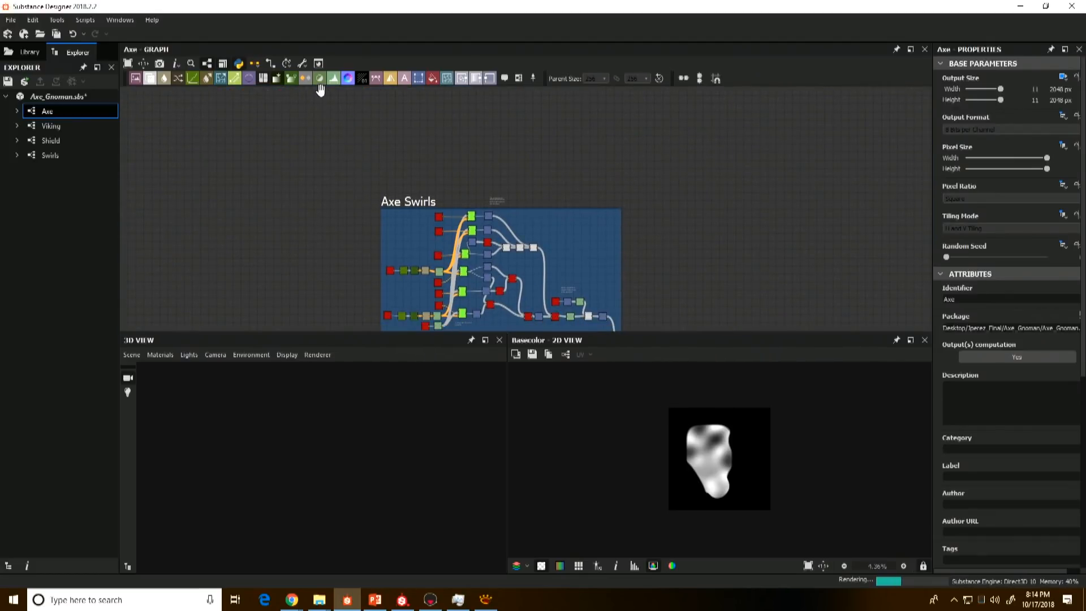
middle_click_drag(513, 255, 384, 186)
scroll(384, 186, "down", 1)
middle_click_drag(497, 288, 498, 193)
scroll(454, 195, "up", 3)
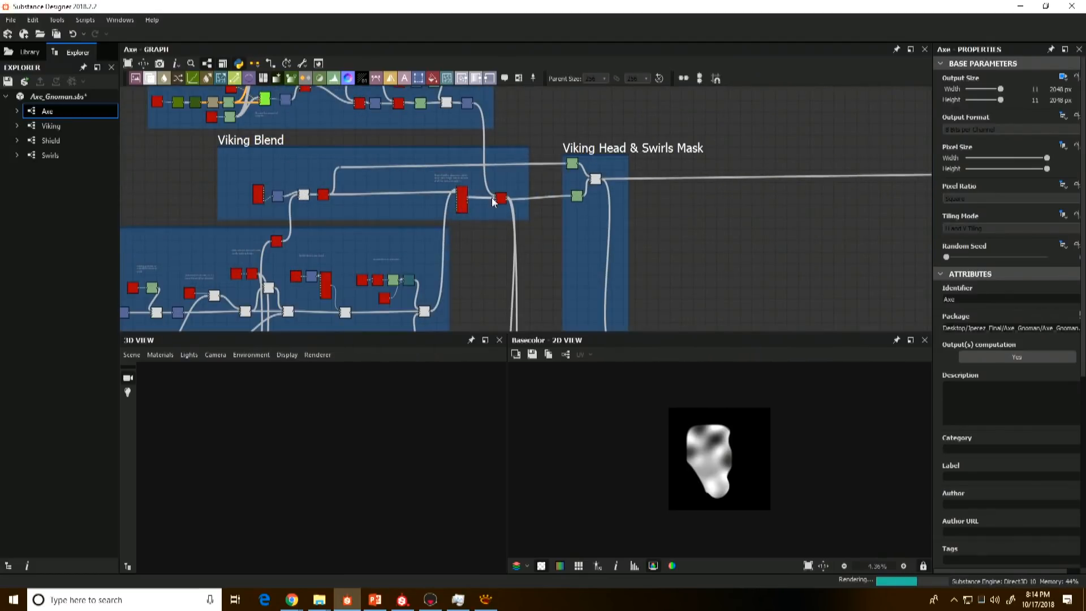
left_click(461, 201)
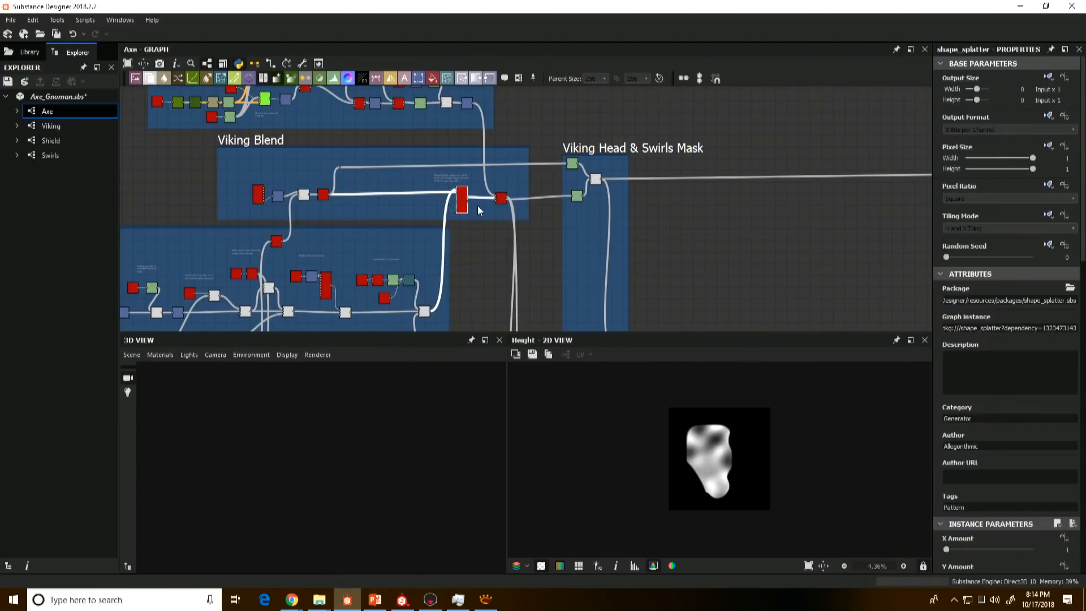
left_click(503, 201)
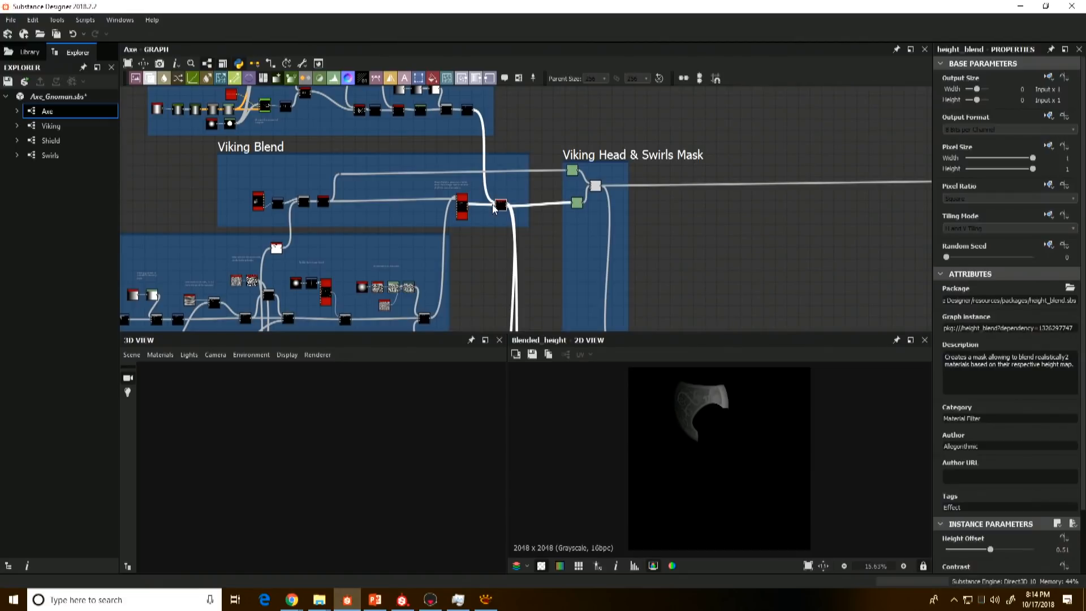
Step: Preview the Add (Linear Dodge) Blend in the Viking Head & Swirls Mask frame
middle_click_drag(494, 206, 442, 244)
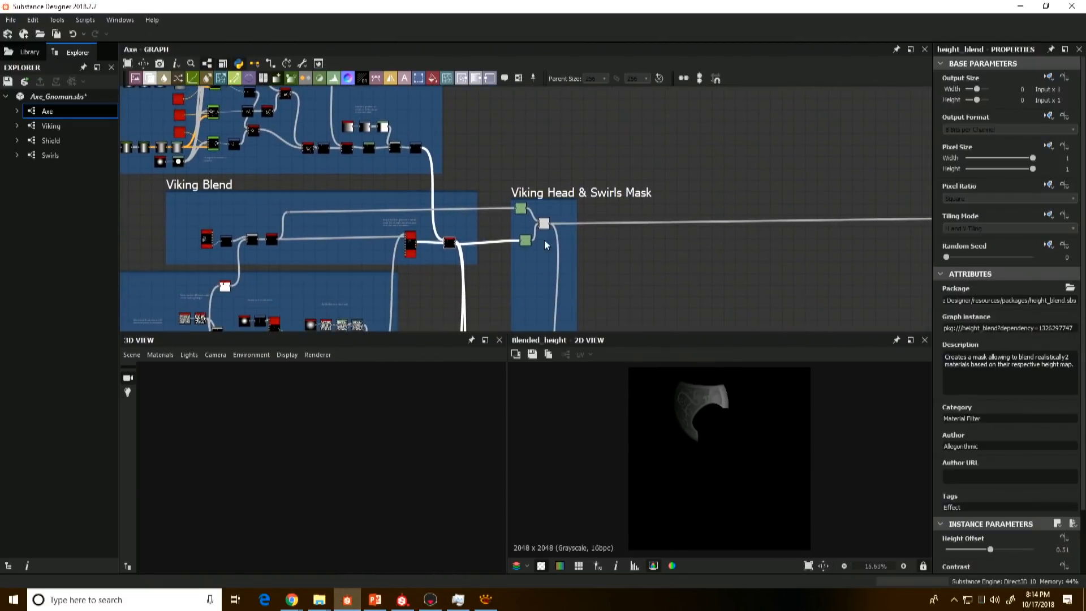
double_click(543, 225)
scroll(541, 233, "up", 1)
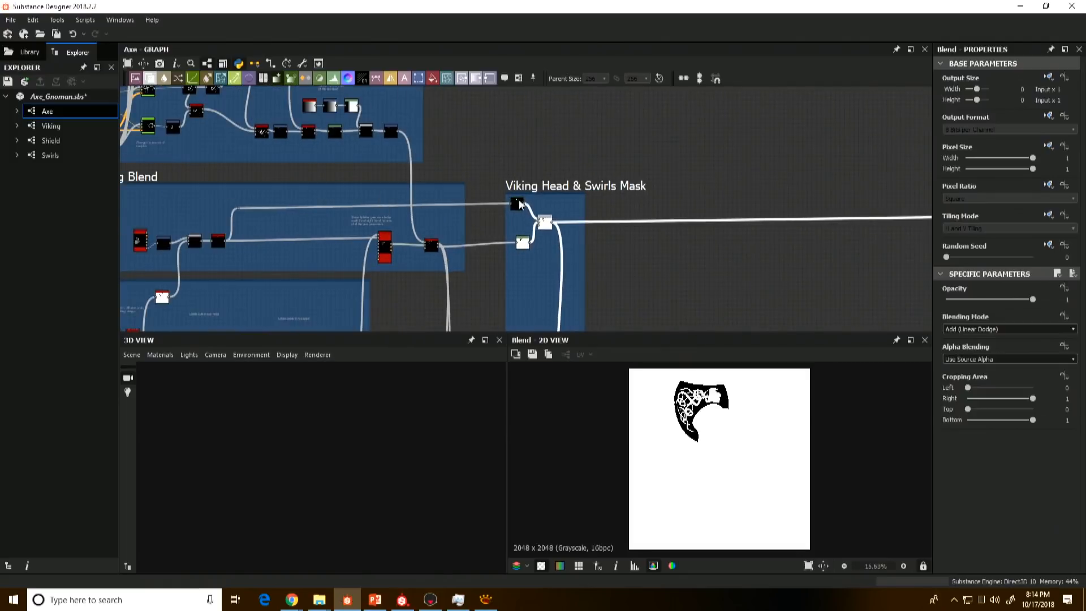
Step: Preview the blended height output of the Height Blend in the Adding Axe Head To Handle frame at close range
scroll(539, 234, "down", 4)
middle_click_drag(528, 234, 511, 139)
middle_click_drag(501, 218, 500, 151)
scroll(498, 210, "up", 3)
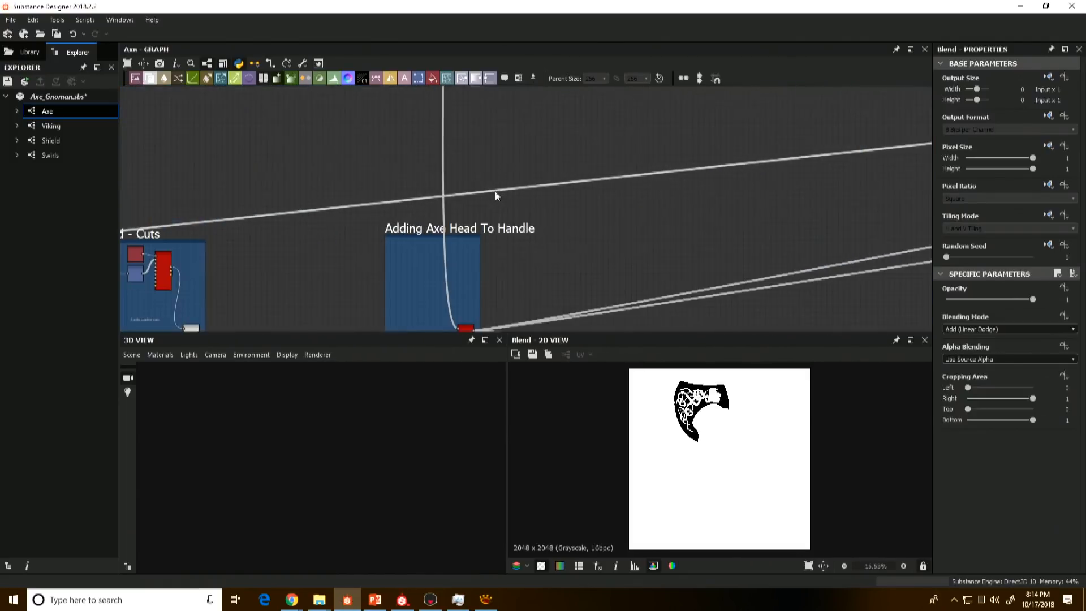
middle_click_drag(554, 287, 553, 226)
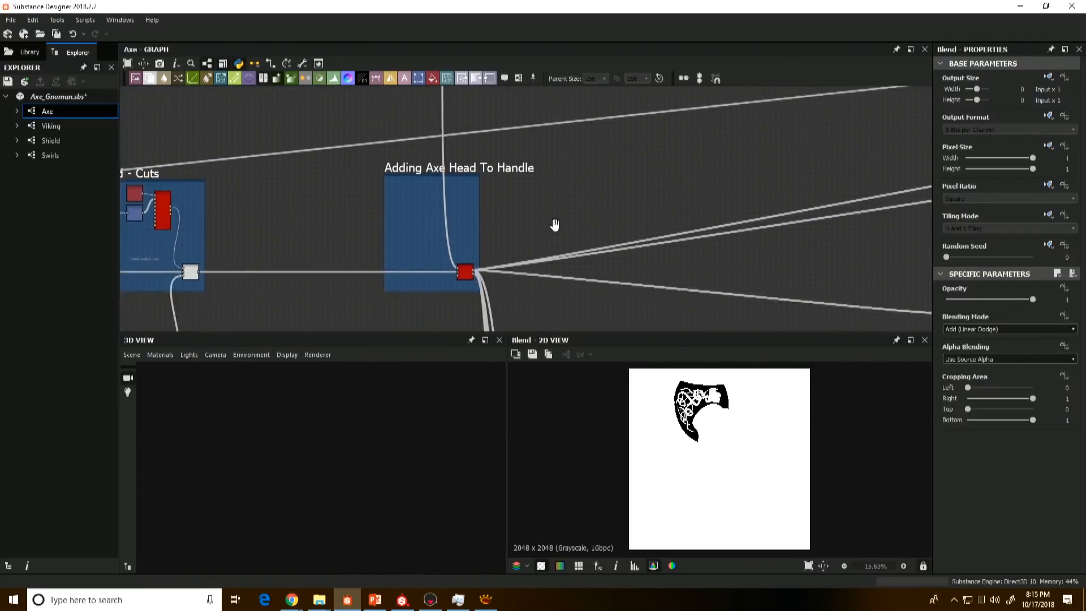
scroll(458, 288, "up", 4)
double_click(480, 243)
scroll(698, 403, "up", 3)
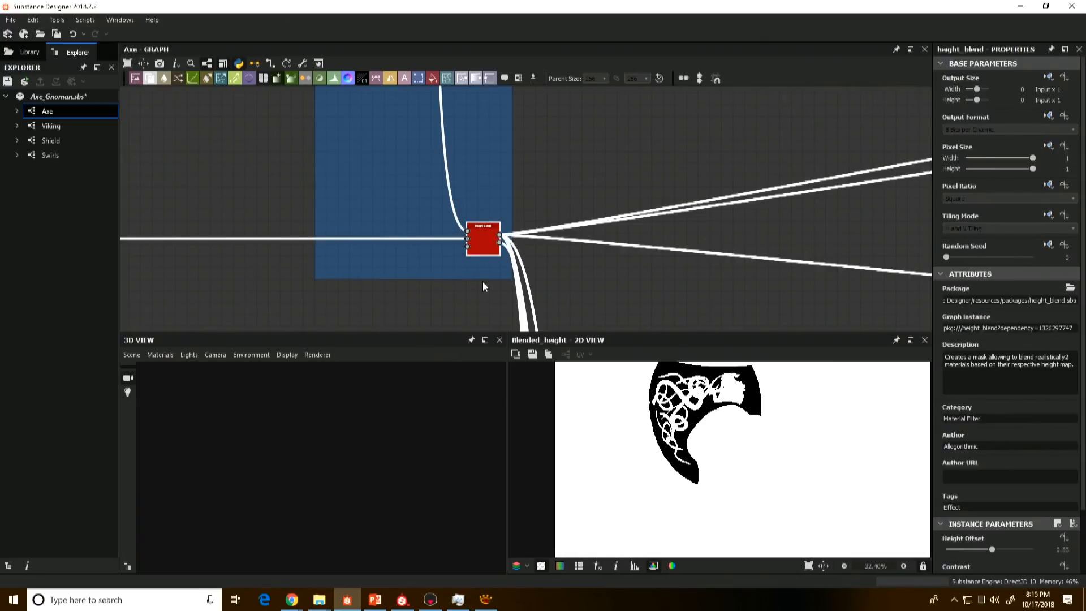
double_click(484, 253)
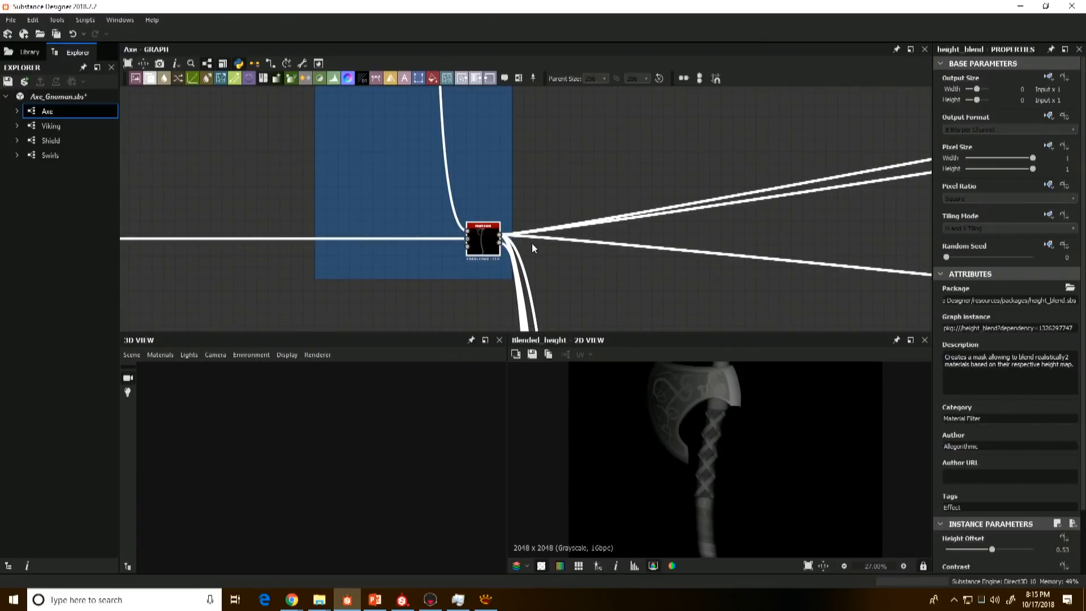
Step: Follow the blended axe height from the Adding Axe Head To Handle frame to the leather and wood albedo frames
scroll(617, 247, "down", 4)
middle_click_drag(570, 240, 343, 180)
scroll(468, 210, "down", 3)
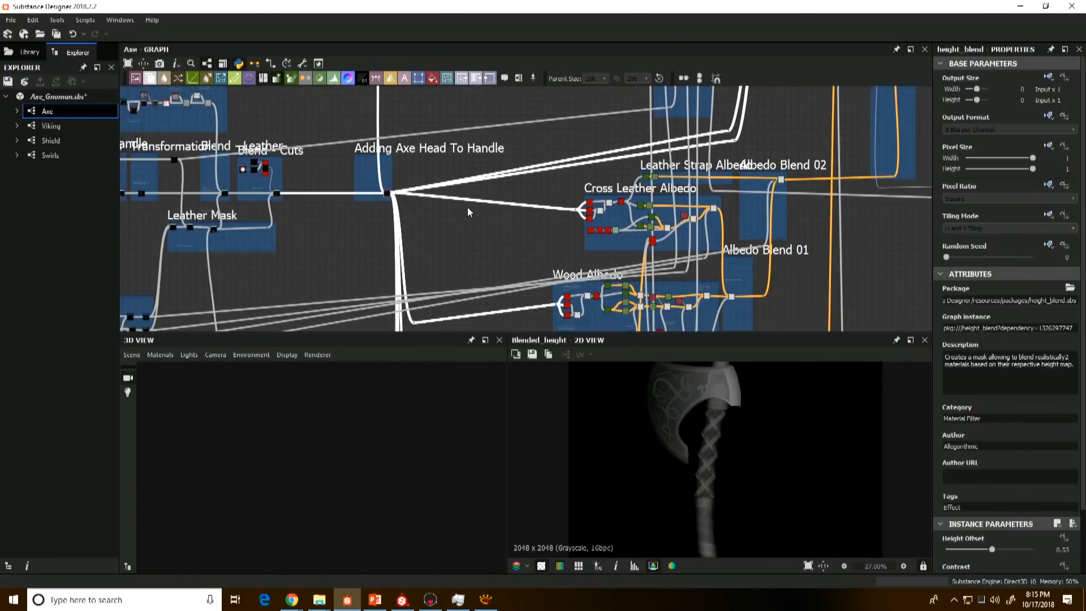
middle_click_drag(518, 200, 455, 145)
mouse_move(555, 237)
middle_mouse_down()
mouse_move(531, 267)
mouse_move(548, 234)
middle_mouse_up()
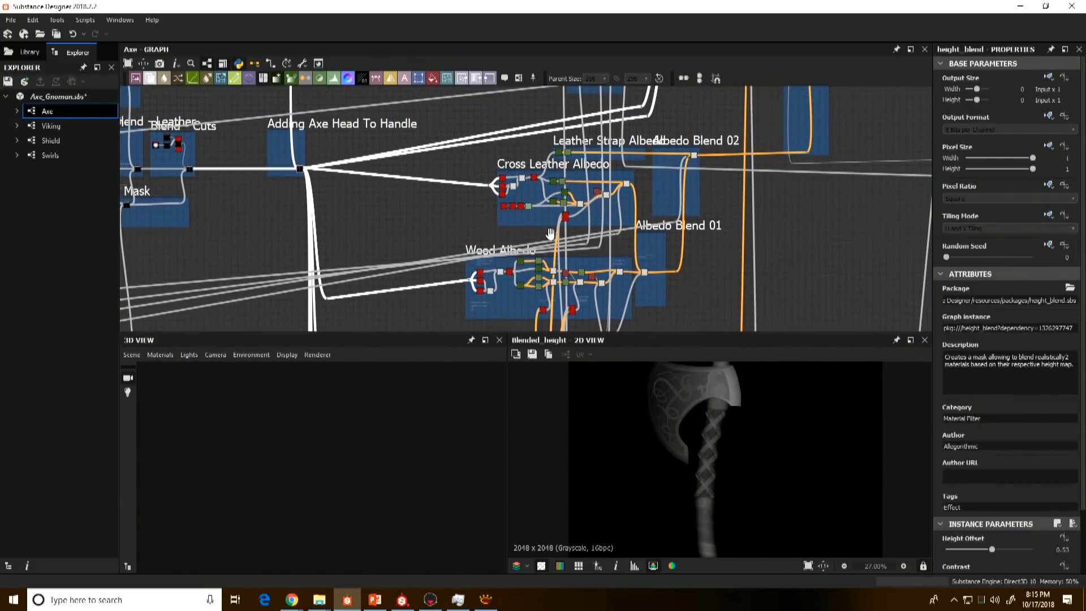
scroll(362, 233, "down", 2)
scroll(685, 428, "down", 3)
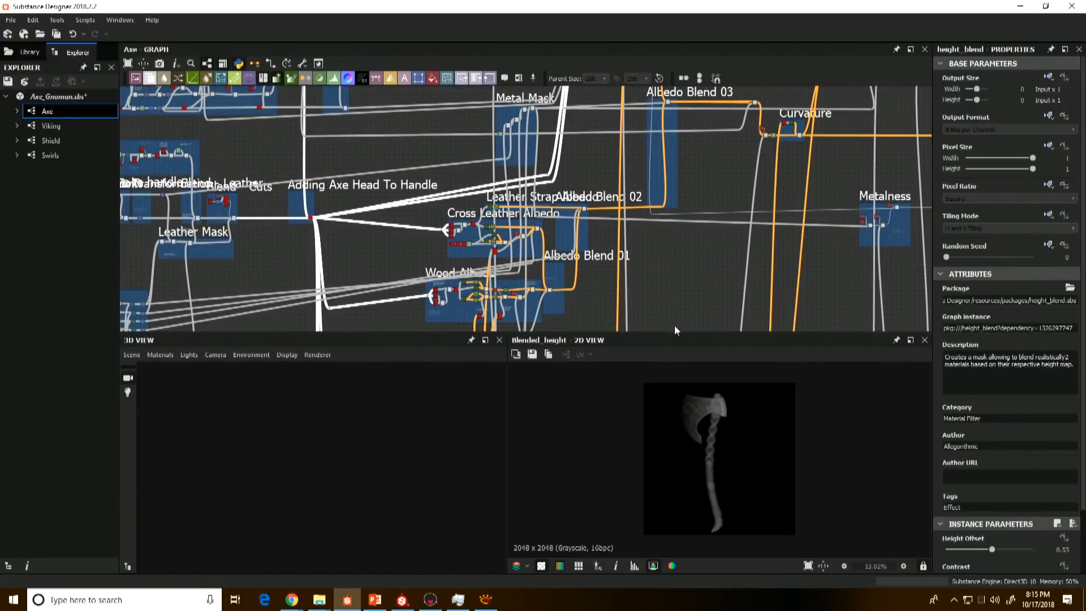
scroll(667, 227, "down", 3)
scroll(554, 215, "up", 3)
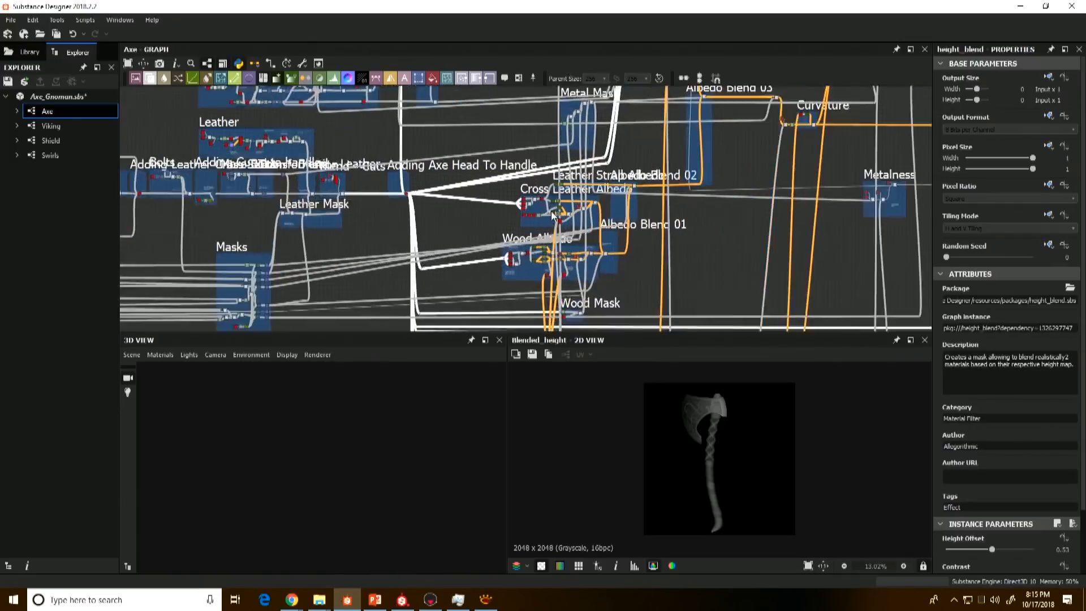
scroll(553, 215, "up", 5)
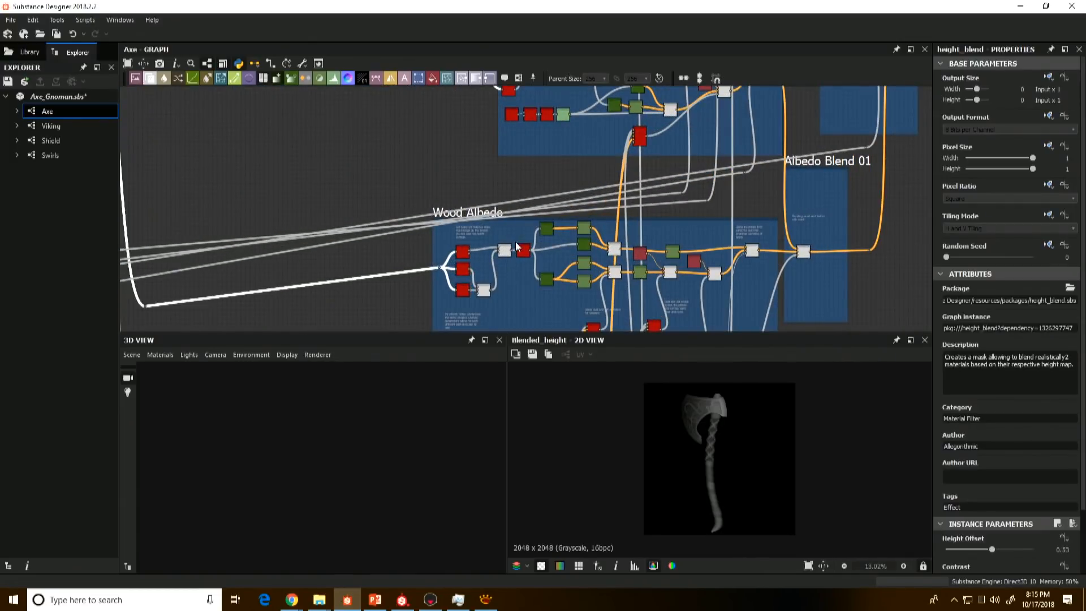
Step: Preview the Get Slope mask and the Highpass Grayscale at the start of the Wood Albedo frame
scroll(516, 247, "up", 2)
left_click(442, 282)
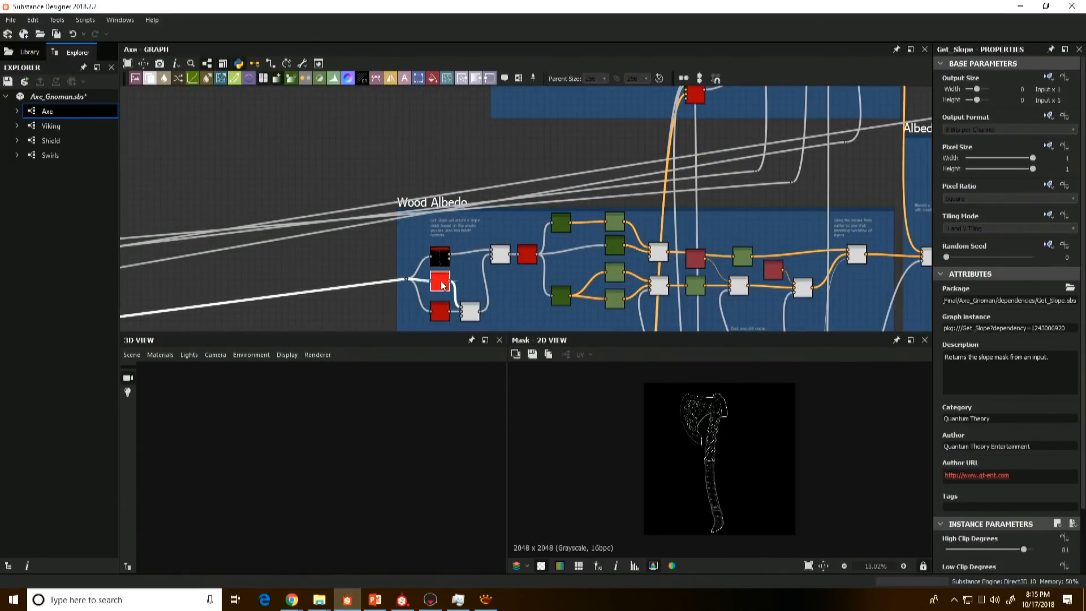
left_click(440, 310)
scroll(447, 294, "up", 2)
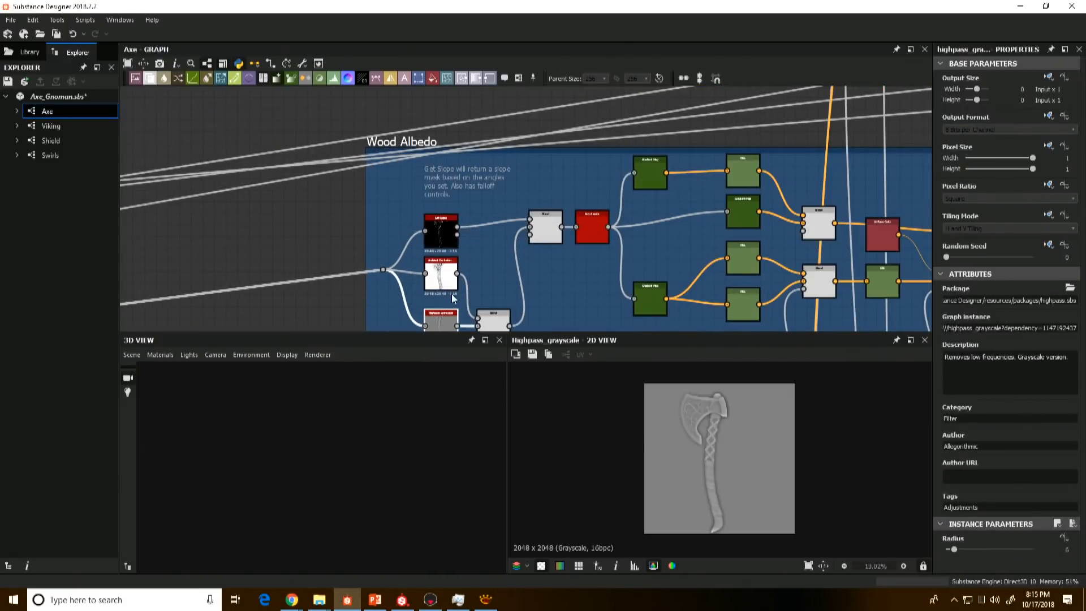
middle_click_drag(452, 295, 451, 231)
scroll(433, 276, "up", 2)
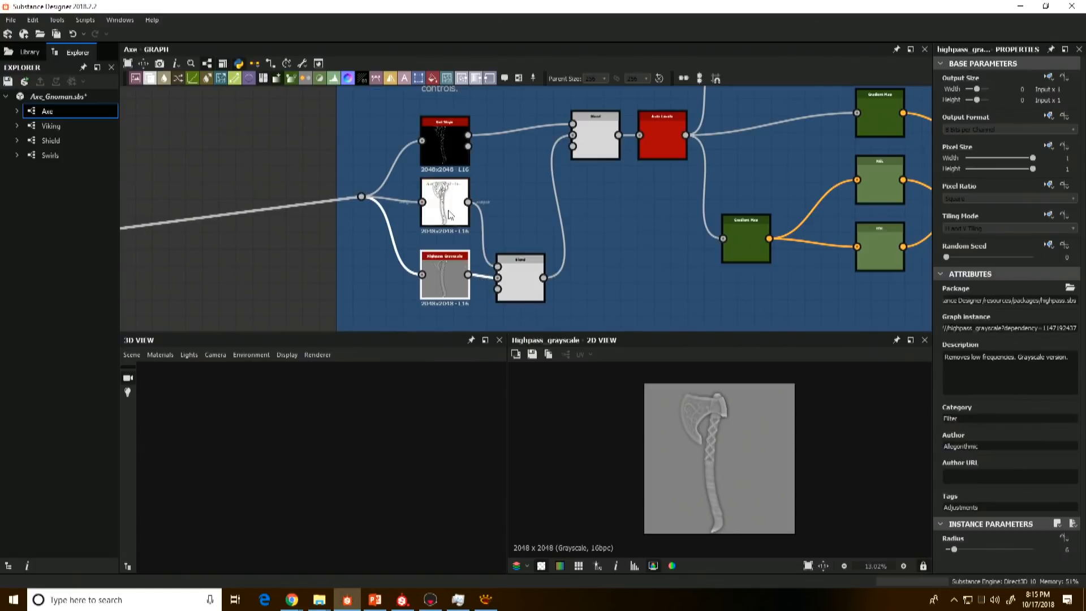
Step: Inspect the Get Slope mask at close range, then preview the Blend and the Auto Levels it feeds
left_click(447, 162)
double_click(447, 162)
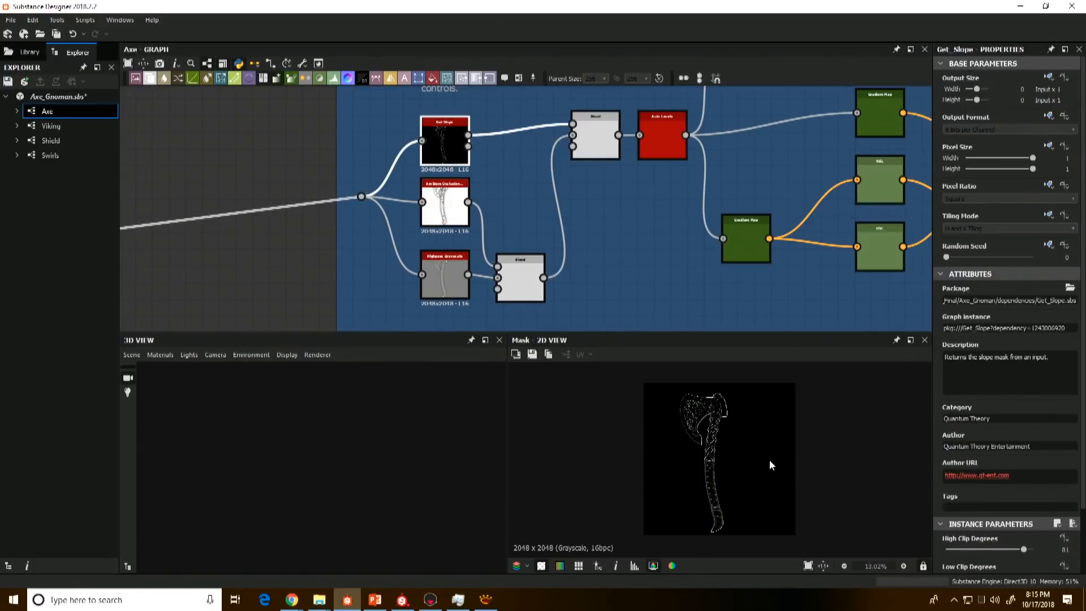
scroll(769, 459, "up", 1)
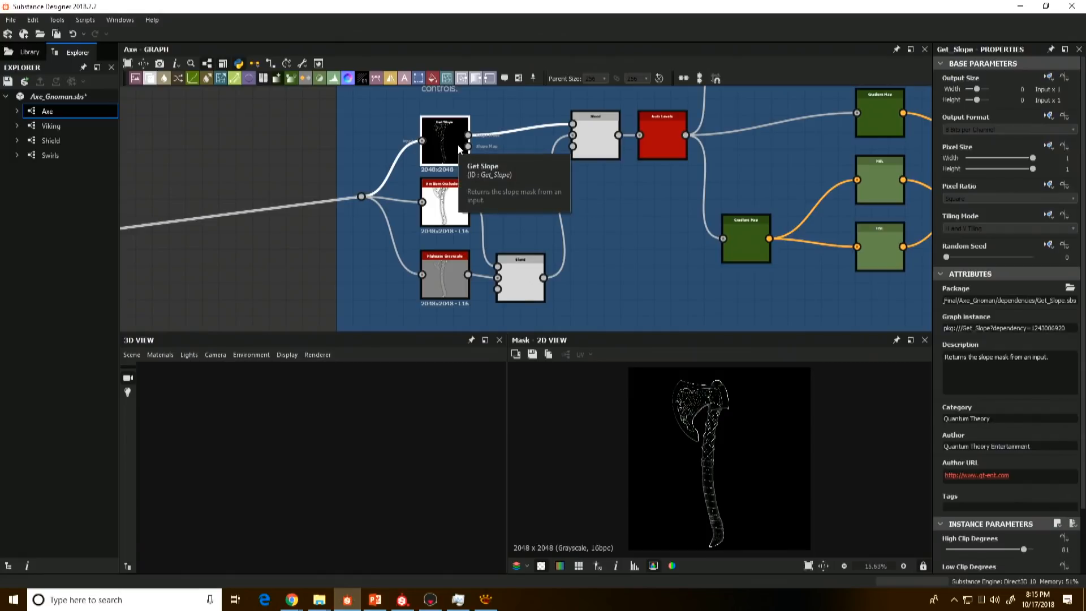
double_click(596, 138)
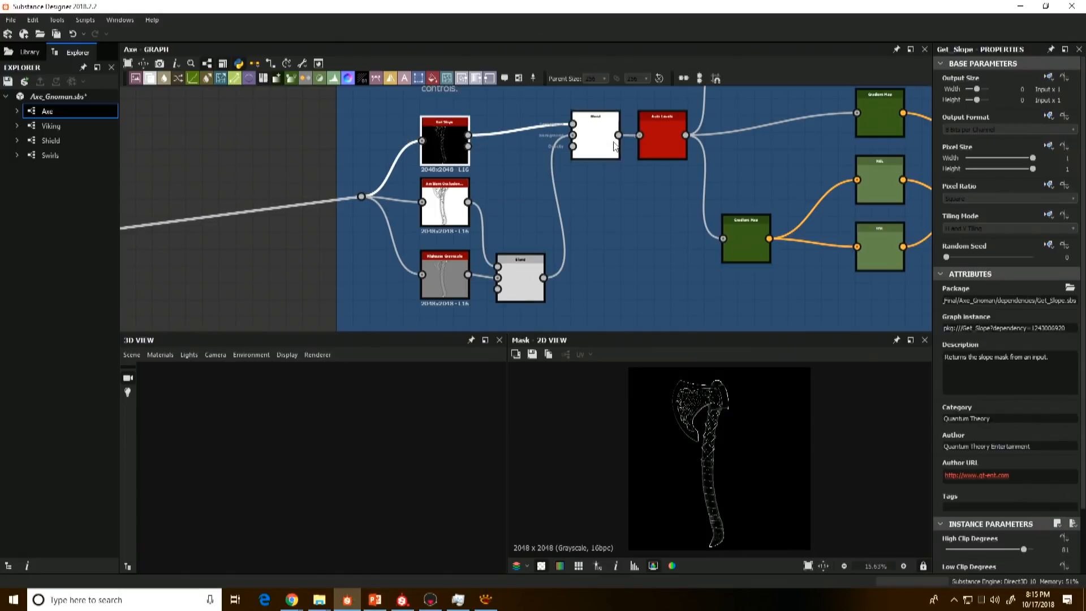
double_click(644, 146)
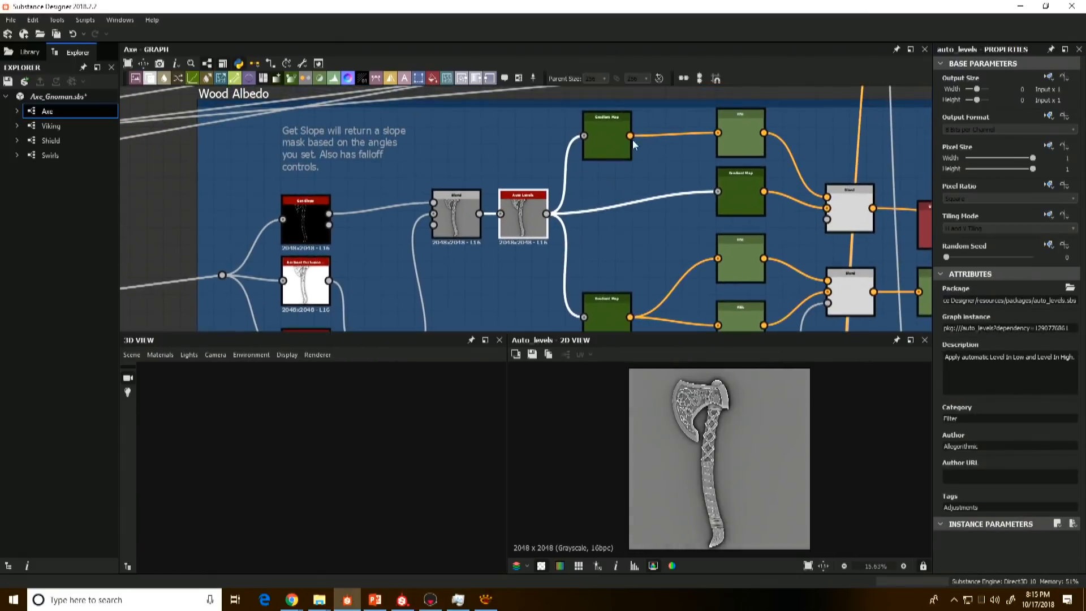
Step: Preview the upper Gradient Map, its HSL, the second Gradient Map and the Blend that combines them in Wood Albedo
double_click(620, 124)
double_click(730, 138)
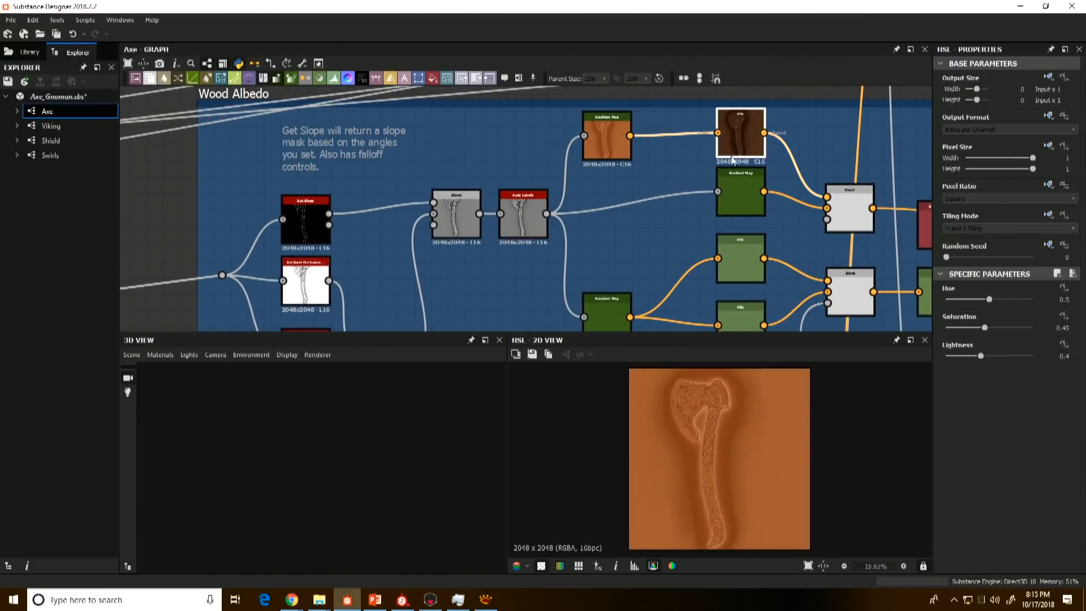
left_click(735, 175)
double_click(736, 176)
middle_click_drag(735, 177, 555, 178)
double_click(667, 212)
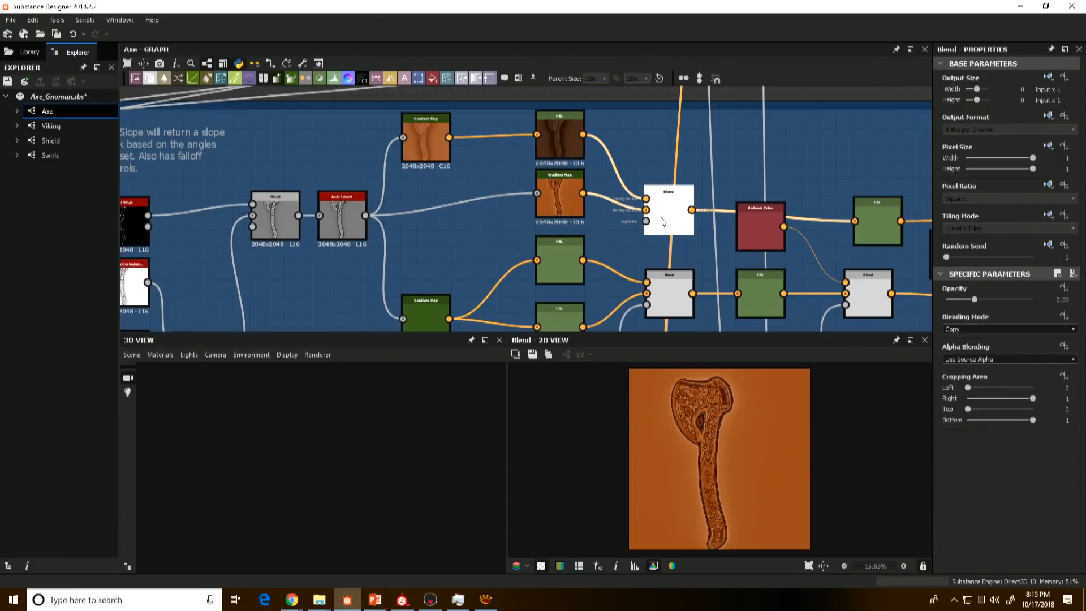
Step: Nudge the second Gradient Map slightly down and preview the dark Uniform Color and the Blend that uses it in Wood Albedo
left_click(352, 220)
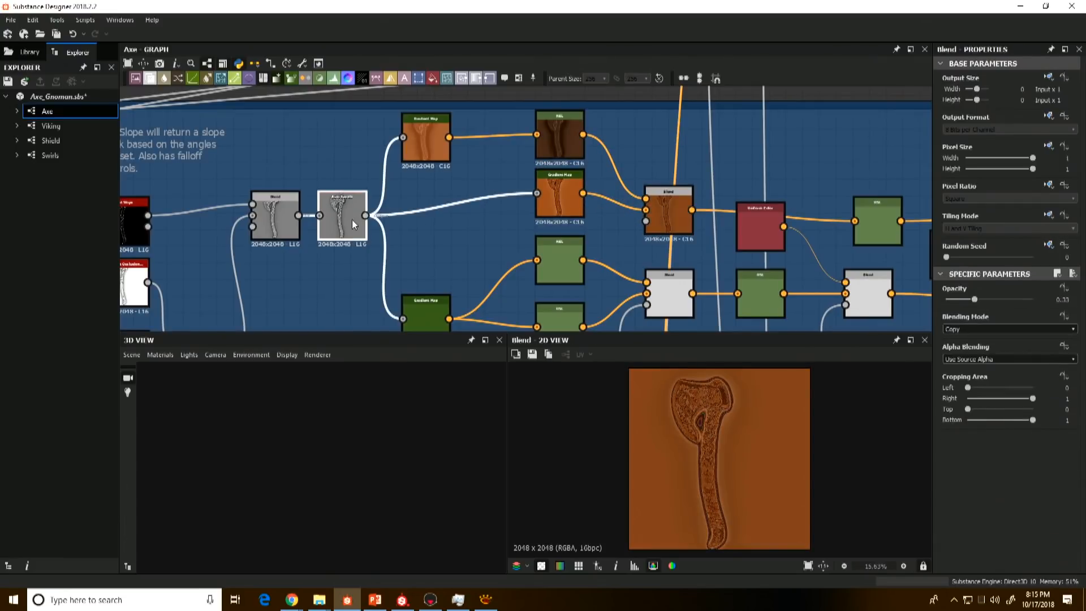
left_click_drag(570, 211, 570, 221)
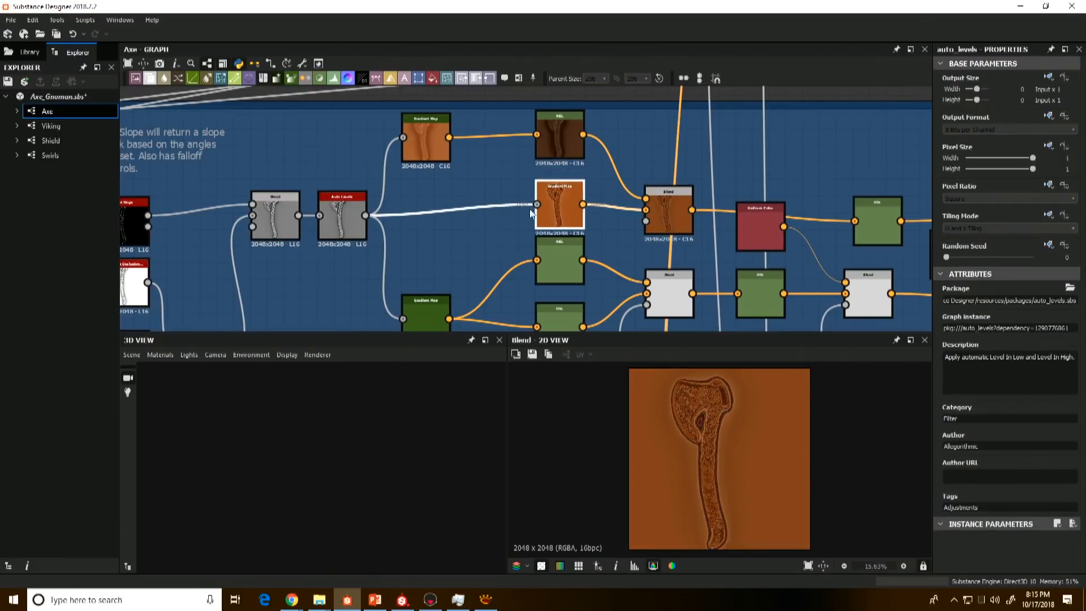
left_click(685, 210)
double_click(758, 236)
middle_click_drag(758, 236, 588, 208)
left_click(692, 270)
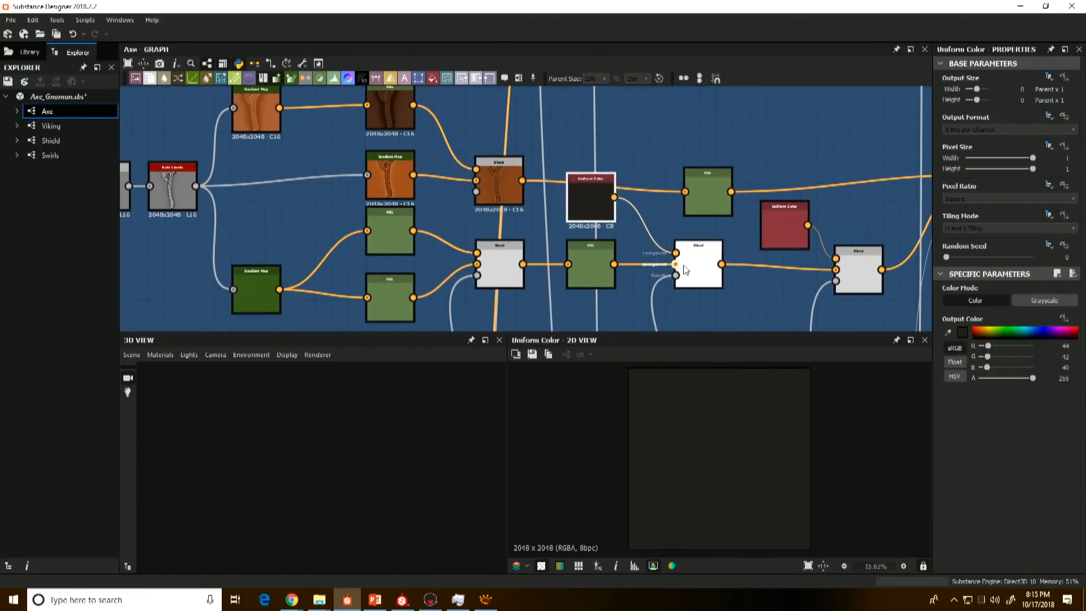
double_click(694, 270)
Step: Preview the Blend in the Albedo Blend 01 frame that combines wood and leather
scroll(694, 271, "down", 10)
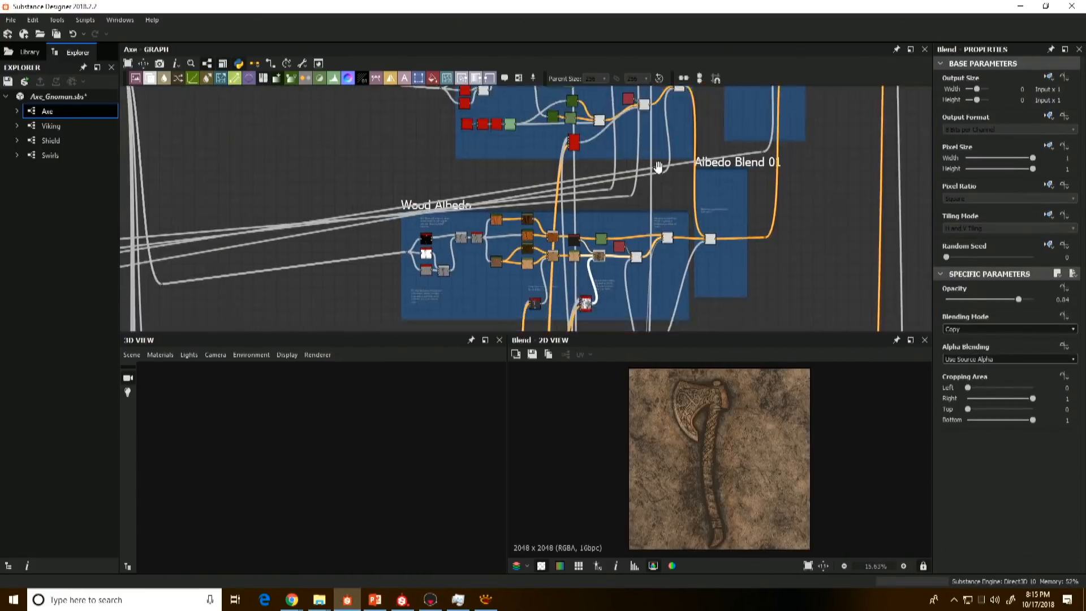
middle_click_drag(280, 252, 357, 245)
scroll(744, 209, "up", 5)
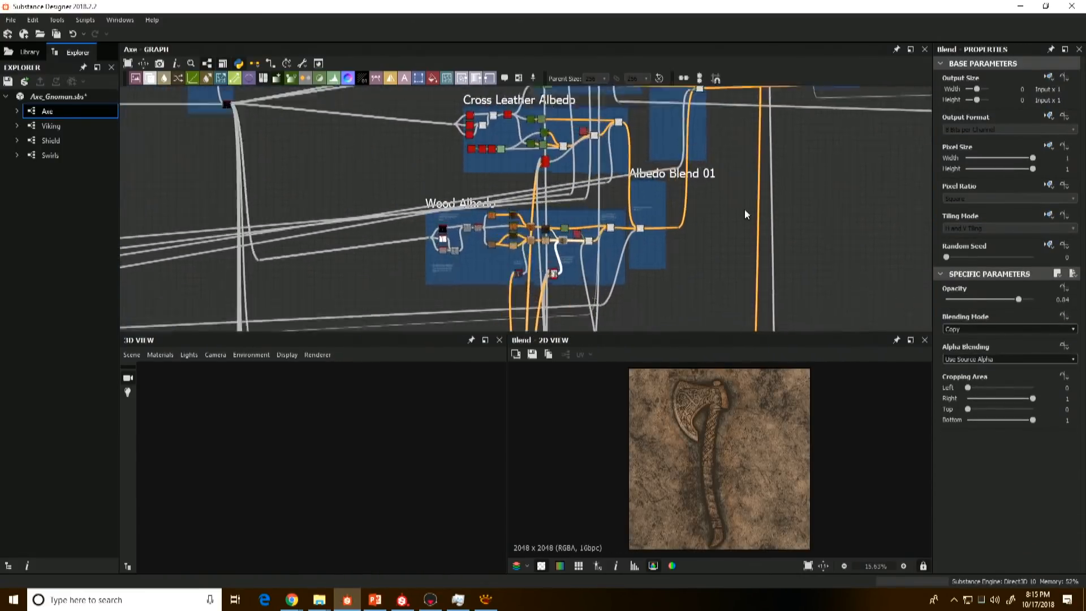
left_click(649, 228)
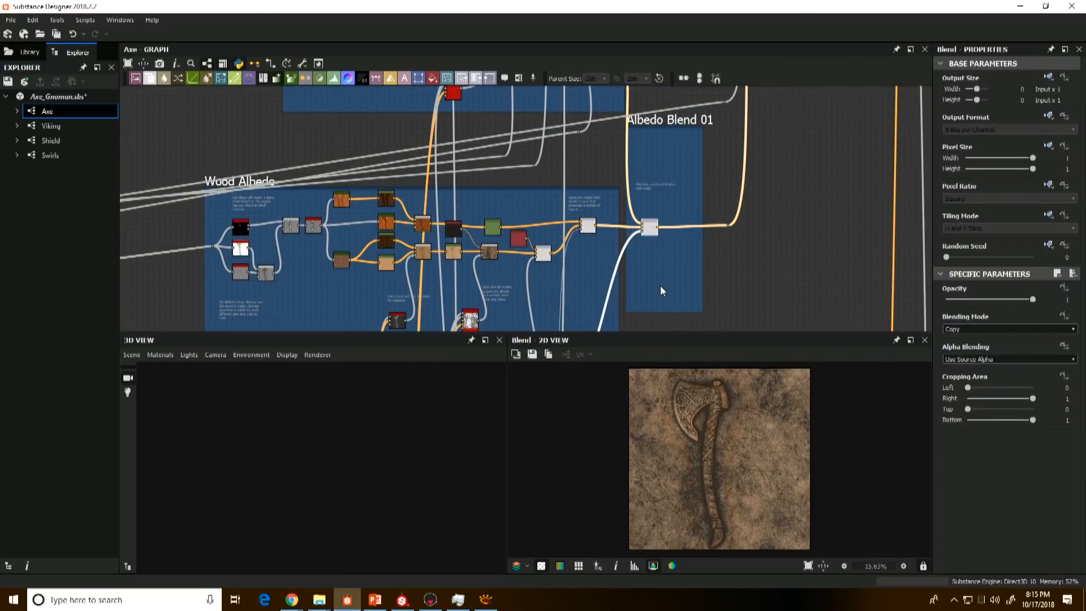
double_click(645, 224)
scroll(643, 221, "up", 2)
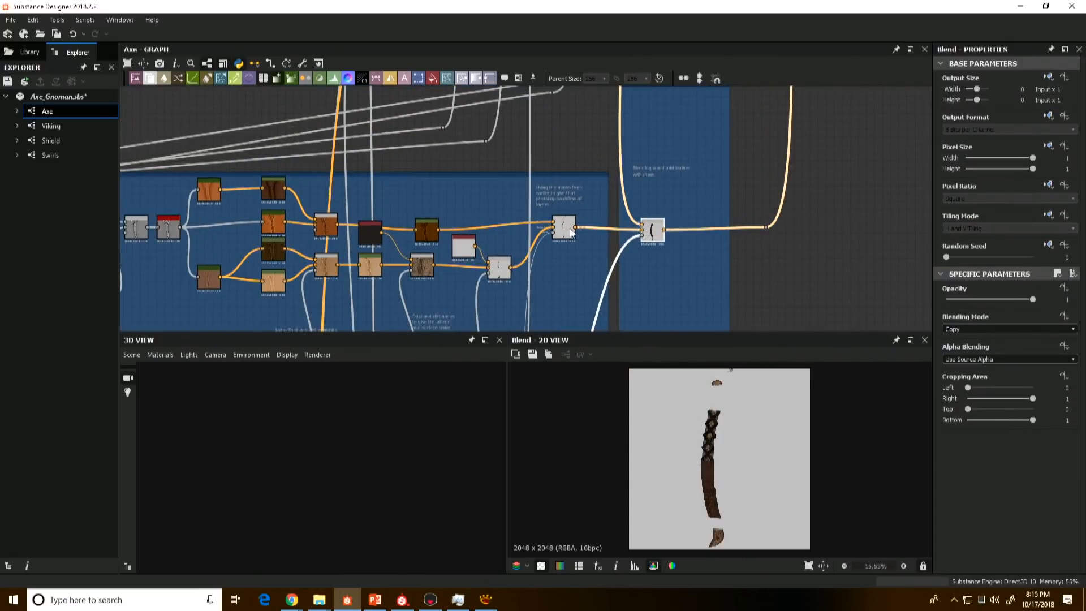
Step: Preview the final Blend of the Wood Albedo frame and examine the cross-strap area of the handle at close range
double_click(567, 229)
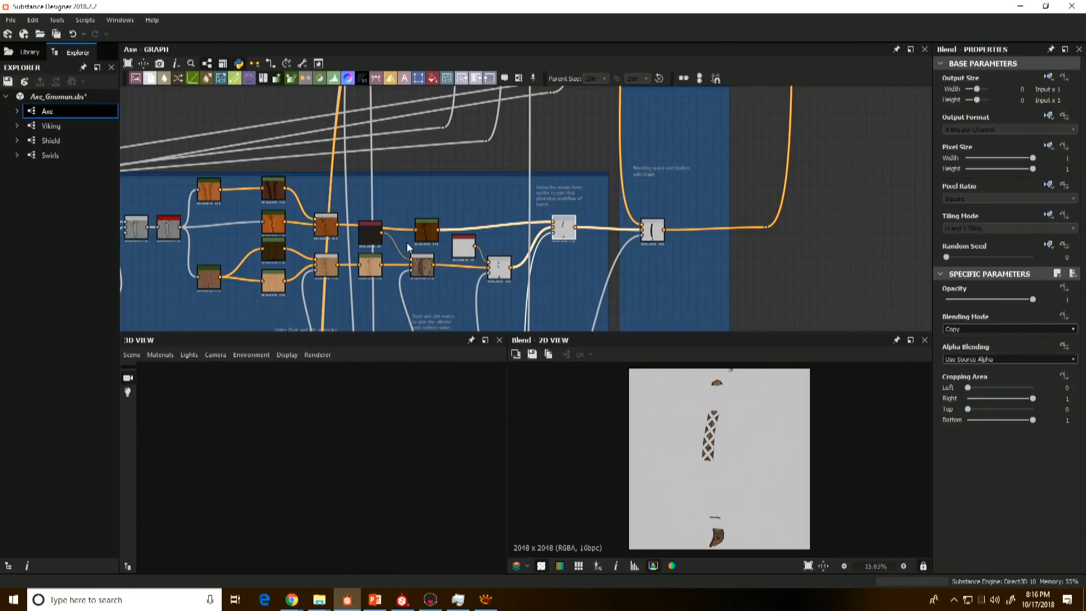
scroll(721, 440, "up", 3)
scroll(689, 418, "down", 3)
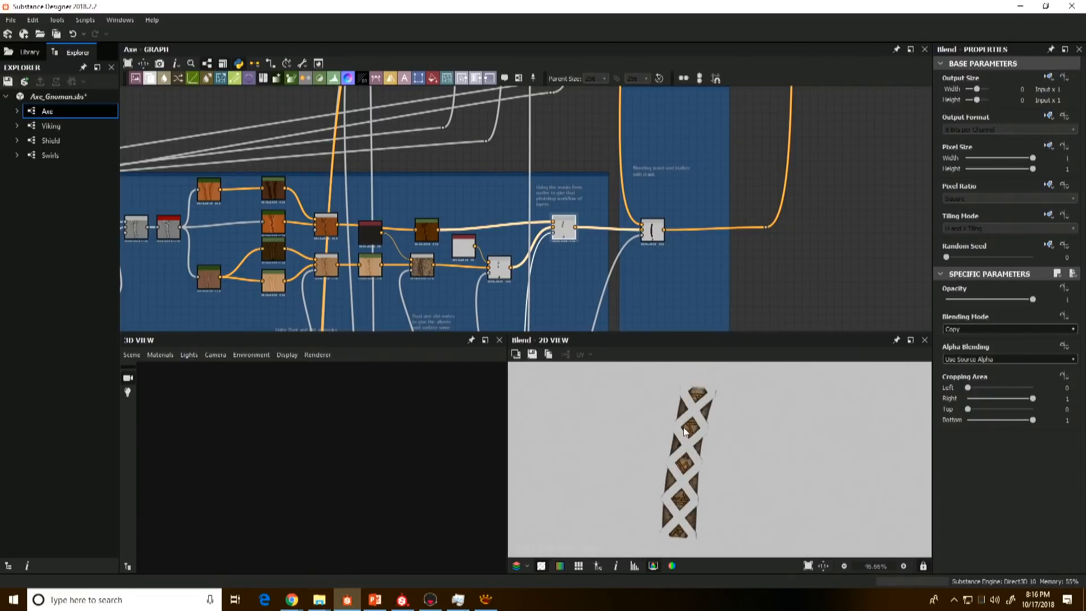
scroll(688, 434, "up", 7)
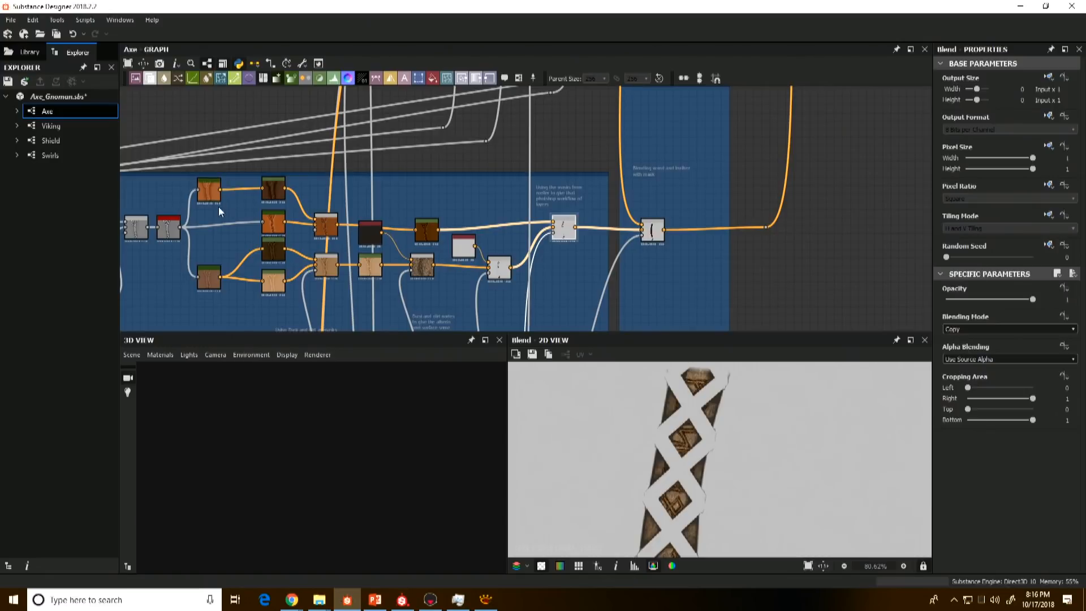
scroll(723, 451, "down", 7)
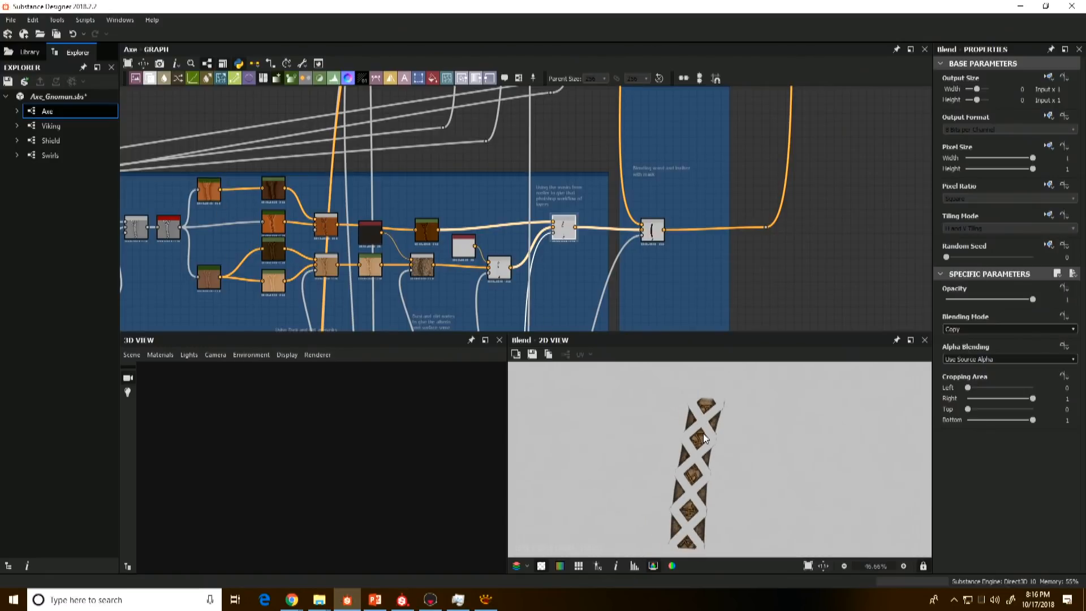
scroll(698, 451, "down", 3)
middle_click_drag(698, 451, 675, 443)
Step: Preview the Albedo Blend 01 result again and trace its opacity mask back to the Masks frame
double_click(647, 235)
scroll(464, 245, "down", 3)
mouse_move(464, 245)
middle_mouse_down()
mouse_move(493, 245)
mouse_move(711, 130)
middle_mouse_up()
middle_click_drag(288, 249, 698, 173)
middle_click_drag(274, 226, 678, 238)
middle_click_drag(303, 250, 405, 247)
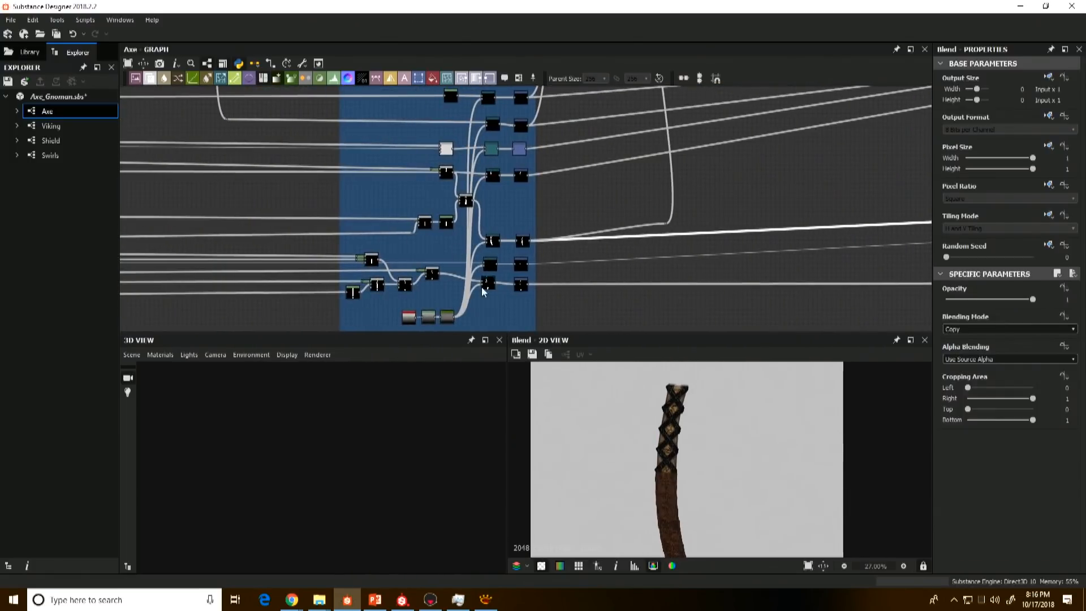
scroll(720, 451, "down", 2)
middle_click_drag(783, 220, 317, 270)
middle_click_drag(906, 182, 537, 243)
scroll(549, 238, "up", 3)
middle_click_drag(746, 152, 587, 223)
scroll(622, 197, "down", 2)
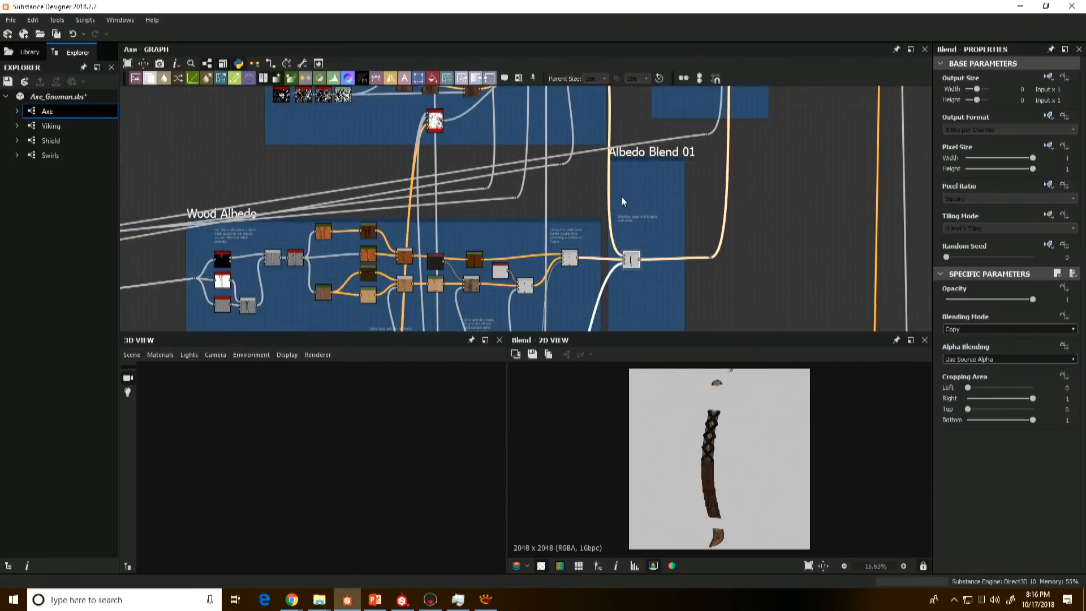
Step: Survey the Cross Leather Albedo frame and the connections running from the Masks frame into the albedo frames
middle_click_drag(578, 126, 589, 231)
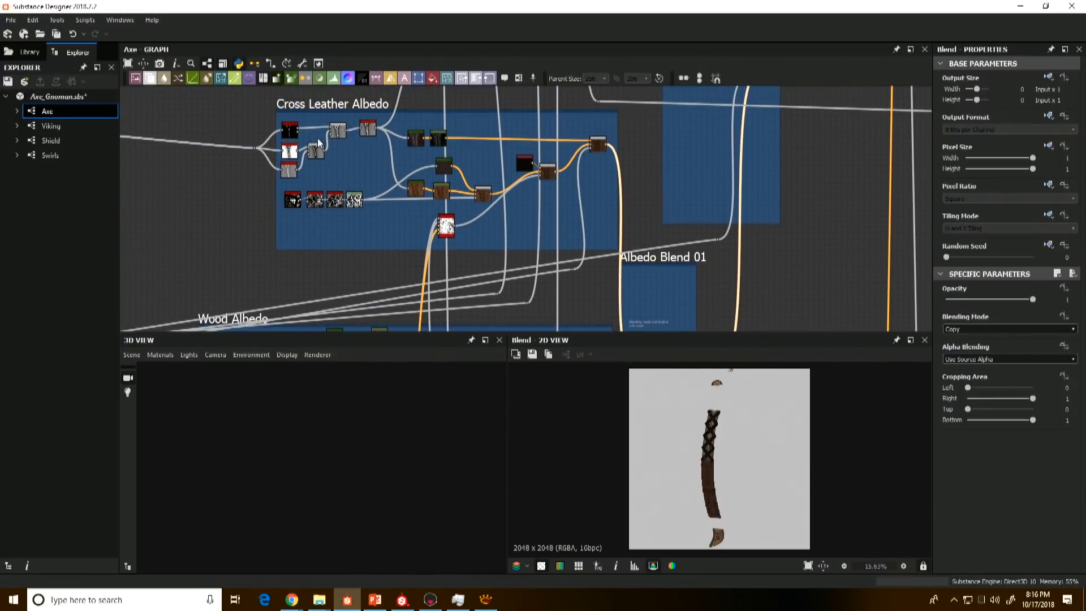
middle_click_drag(306, 295, 344, 197)
scroll(317, 233, "down", 2)
middle_click_drag(452, 183, 451, 253)
middle_click_drag(478, 199, 396, 207)
middle_click_drag(523, 165, 574, 173)
scroll(575, 173, "down", 4)
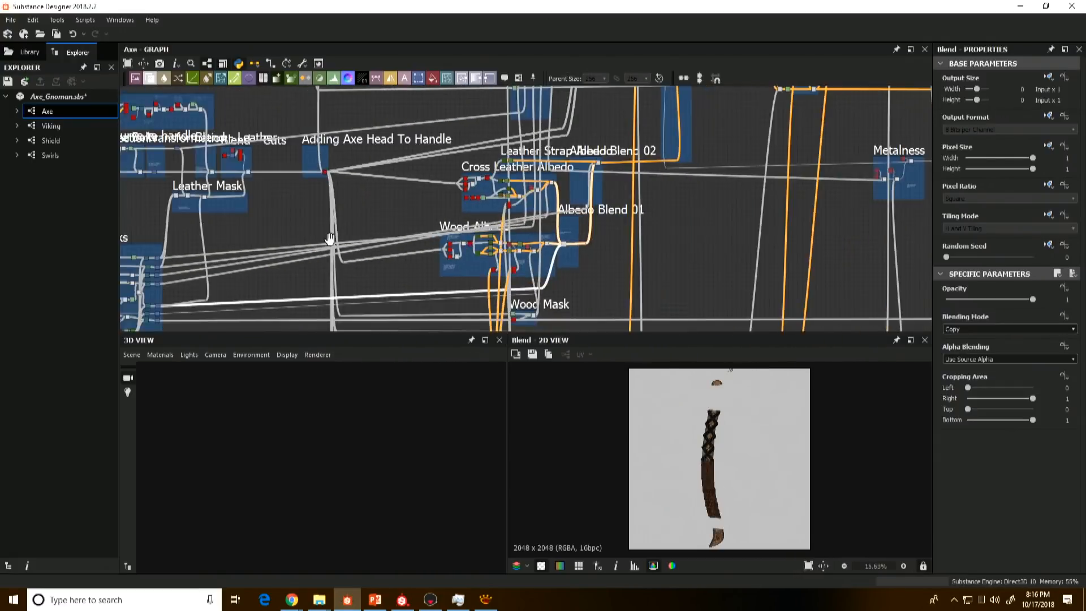
middle_click_drag(146, 305, 277, 209)
middle_click_drag(642, 149, 589, 198)
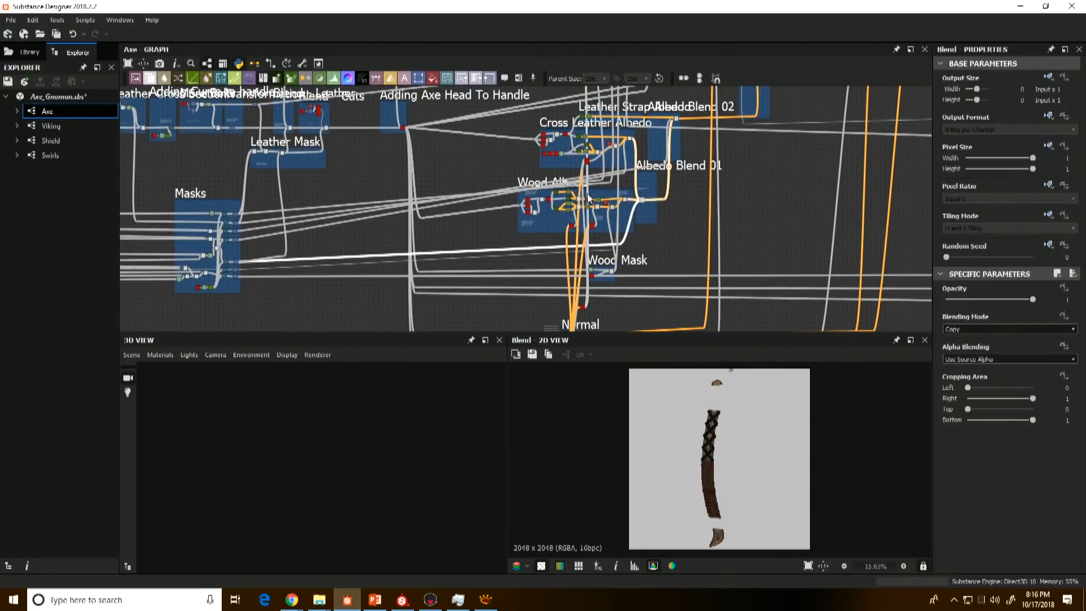
Step: Preview the Blend in the Albedo Blend 03 frame and examine the combined axe albedo up close beside the Curvature frame
scroll(589, 198, "up", 4)
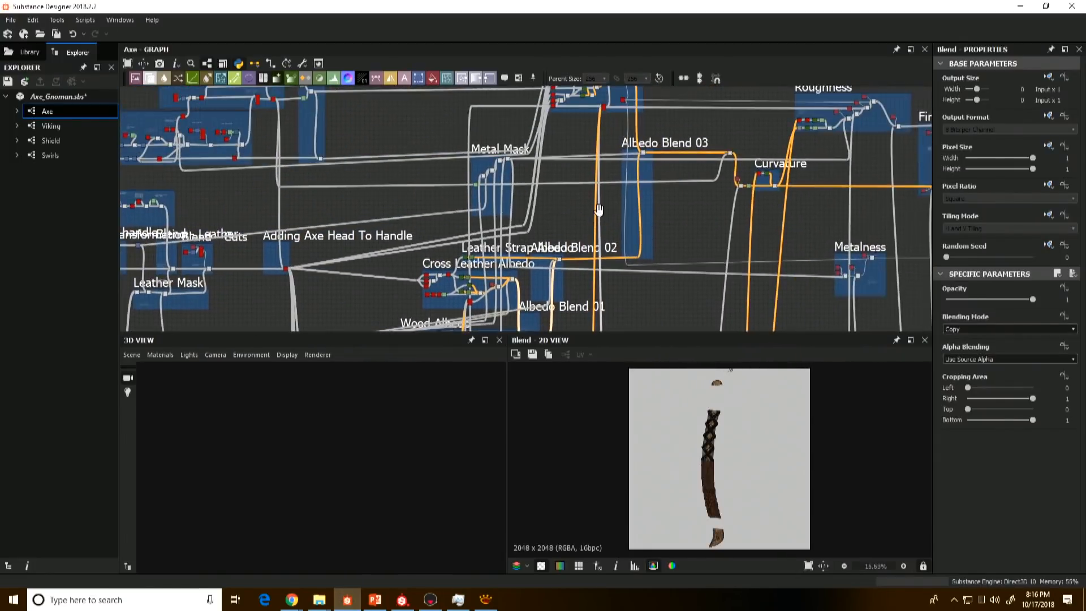
middle_click_drag(710, 208, 631, 196)
scroll(689, 240, "up", 2)
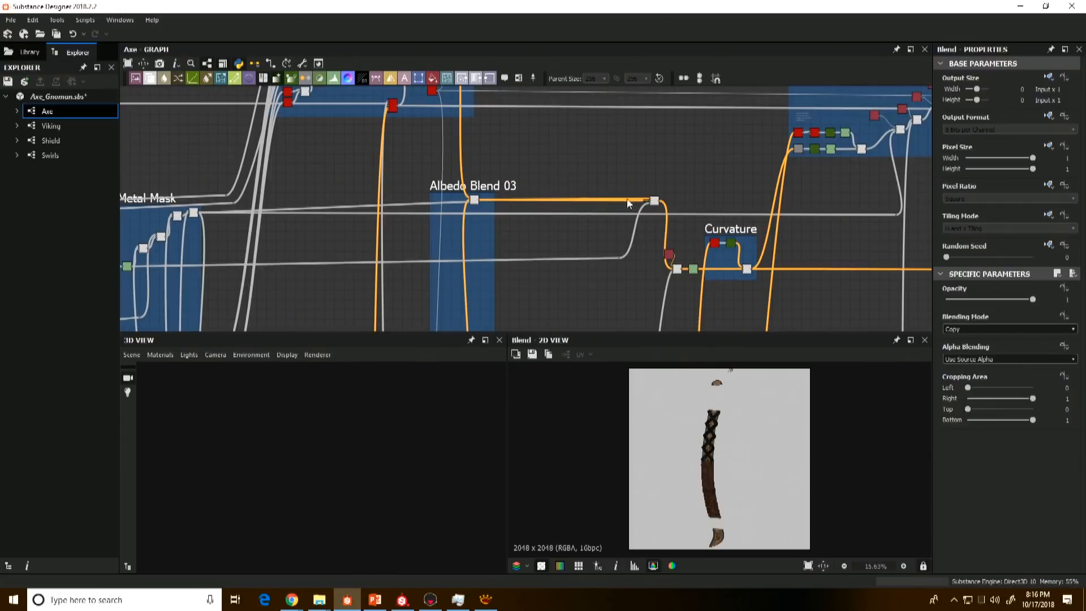
scroll(505, 206, "up", 4)
left_click(443, 195)
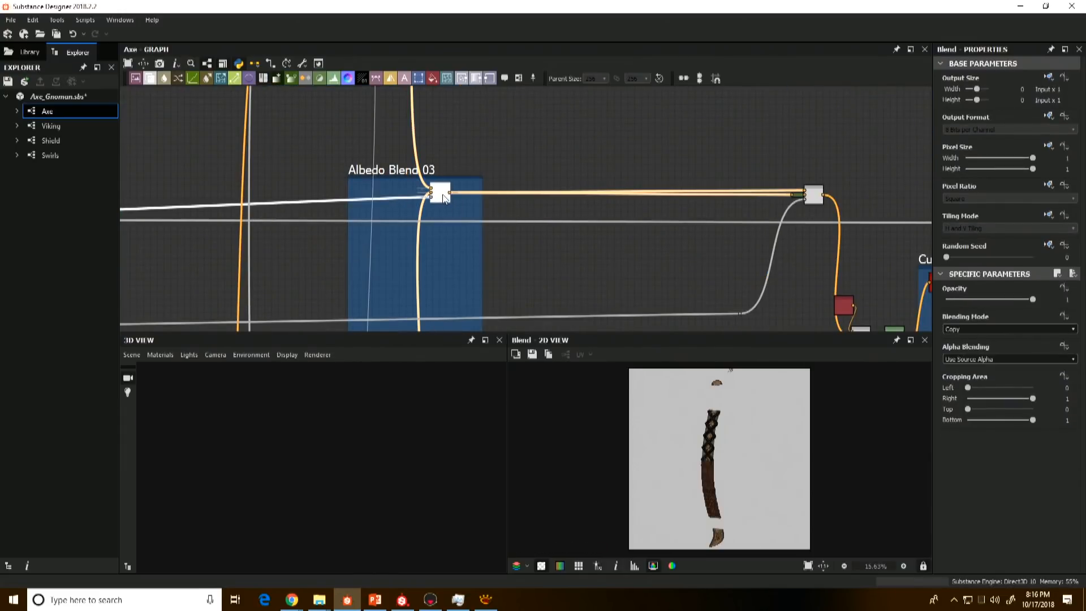
middle_click_drag(784, 206, 411, 138)
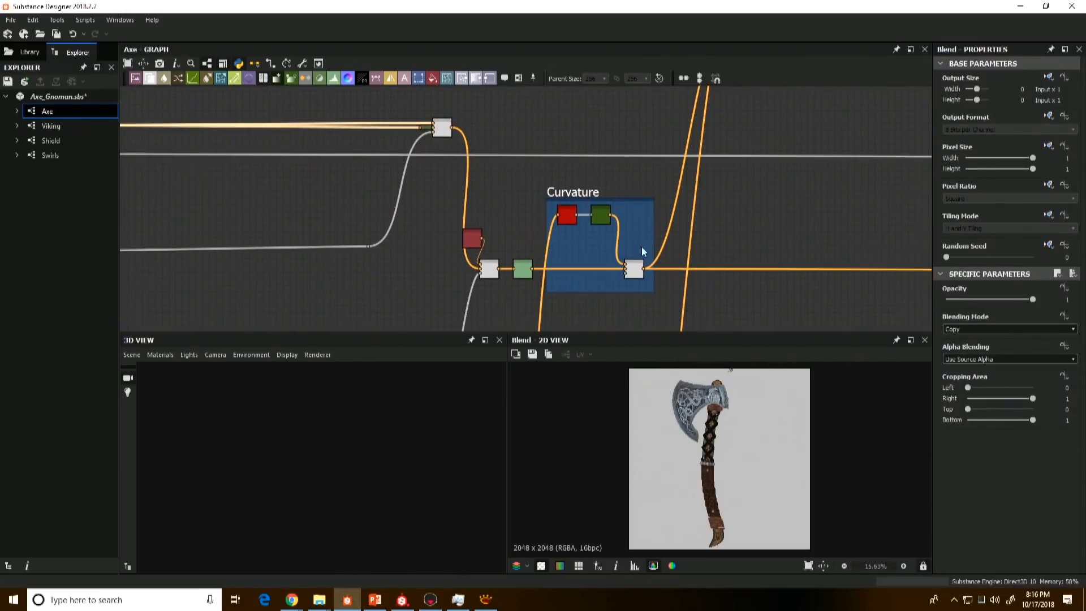
scroll(763, 439, "up", 2)
scroll(644, 395, "up", 1)
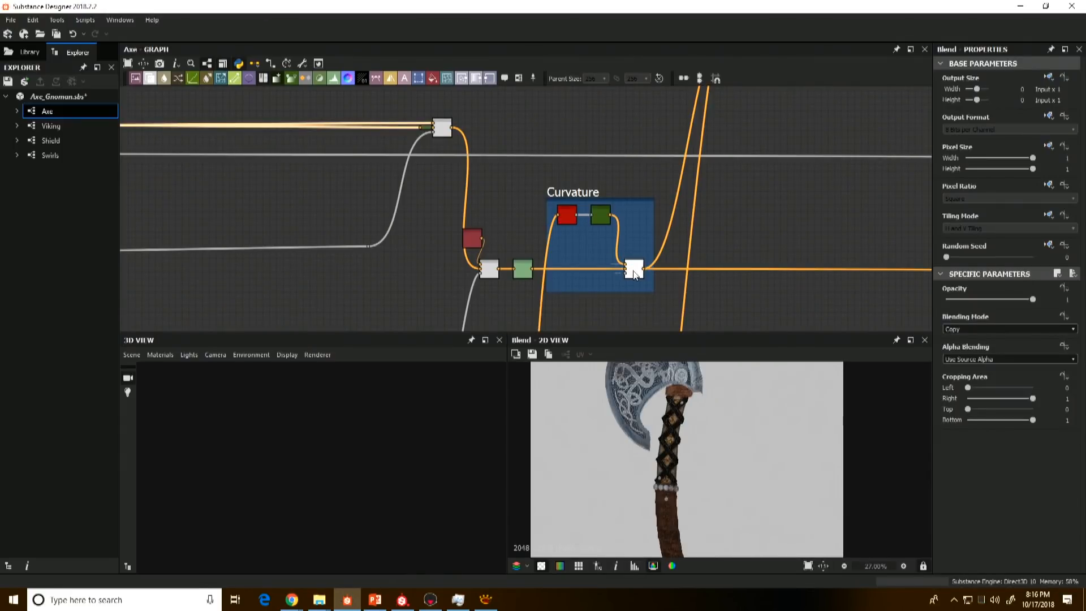
Step: Preview the final Blend of the Curvature frame and follow its output to the Roughness frame
scroll(634, 275, "down", 2)
double_click(635, 274)
scroll(722, 277, "down", 2)
middle_click_drag(719, 277, 432, 281)
scroll(470, 244, "down", 2)
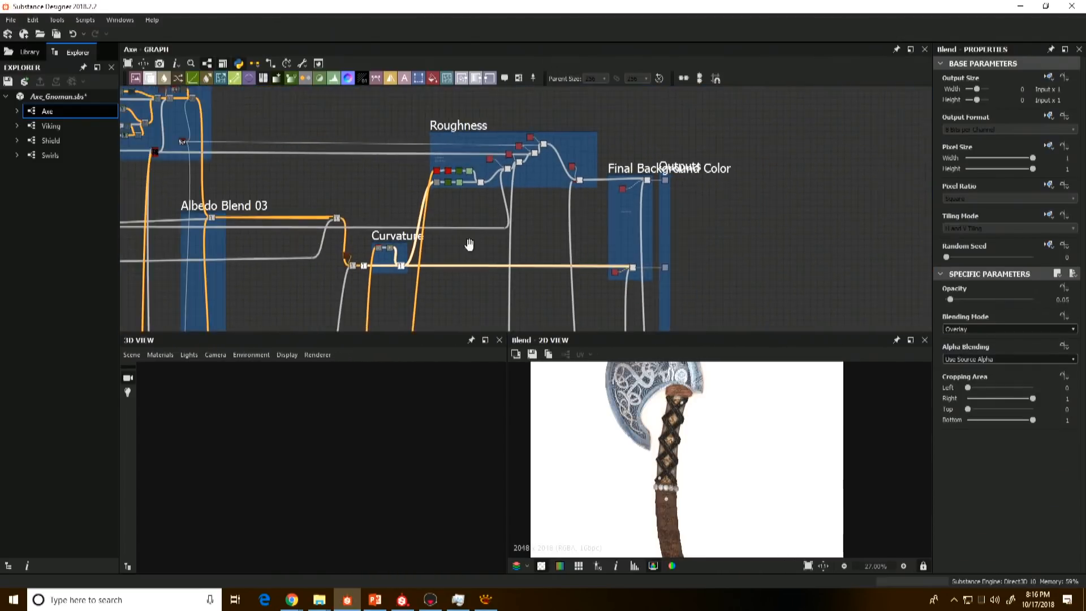
Step: Preview the roughness base through its grayscale conversion, Gradient Map, Levels and the Blend that combines it with the curvature
middle_click_drag(470, 245, 525, 297)
scroll(487, 170, "up", 5)
double_click(491, 148)
double_click(539, 220)
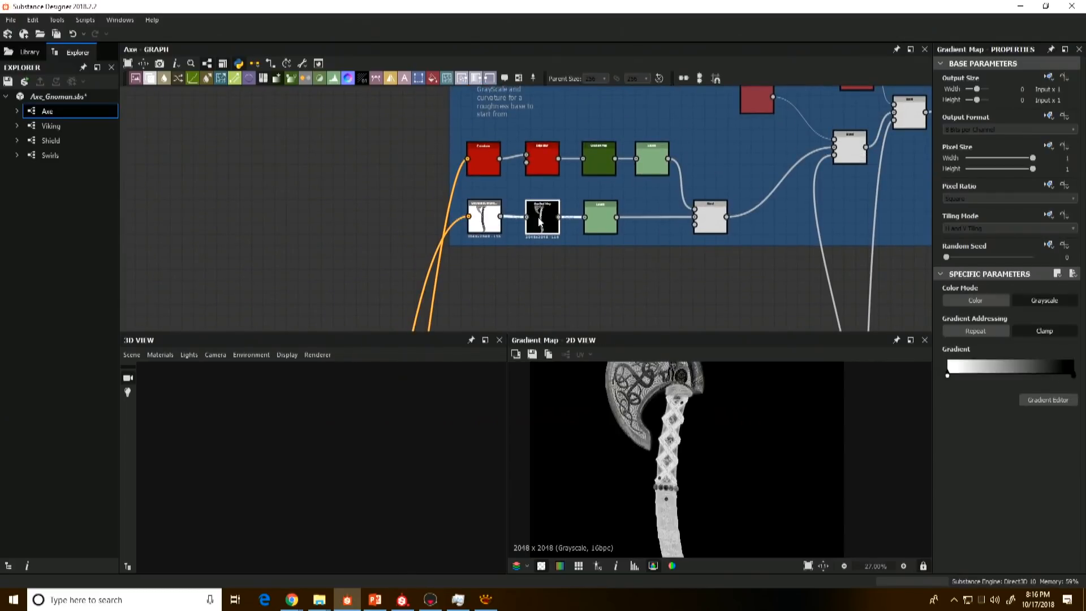
double_click(601, 218)
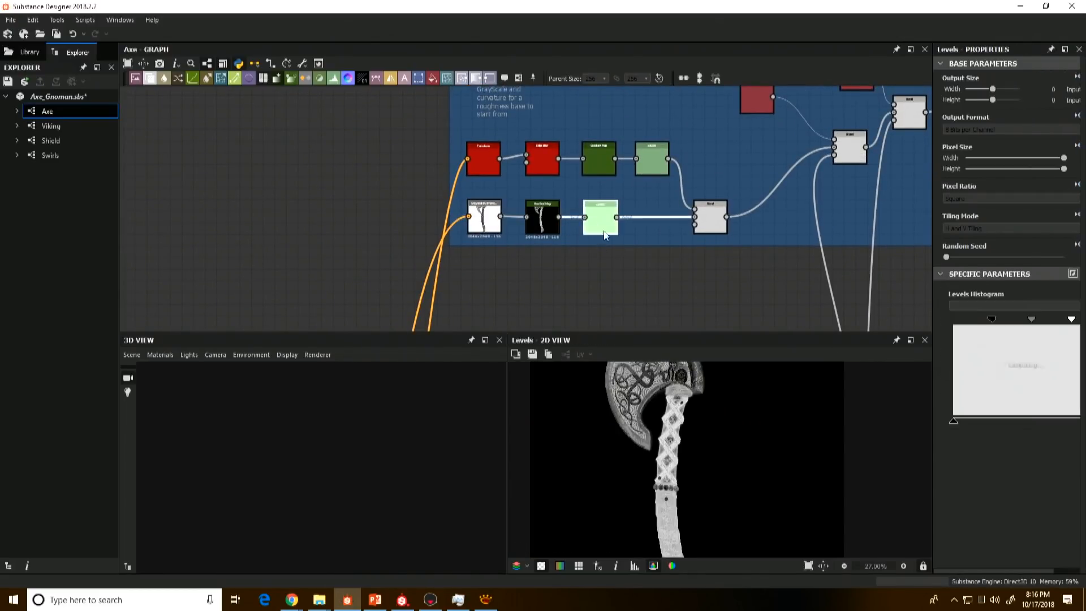
left_click(715, 225)
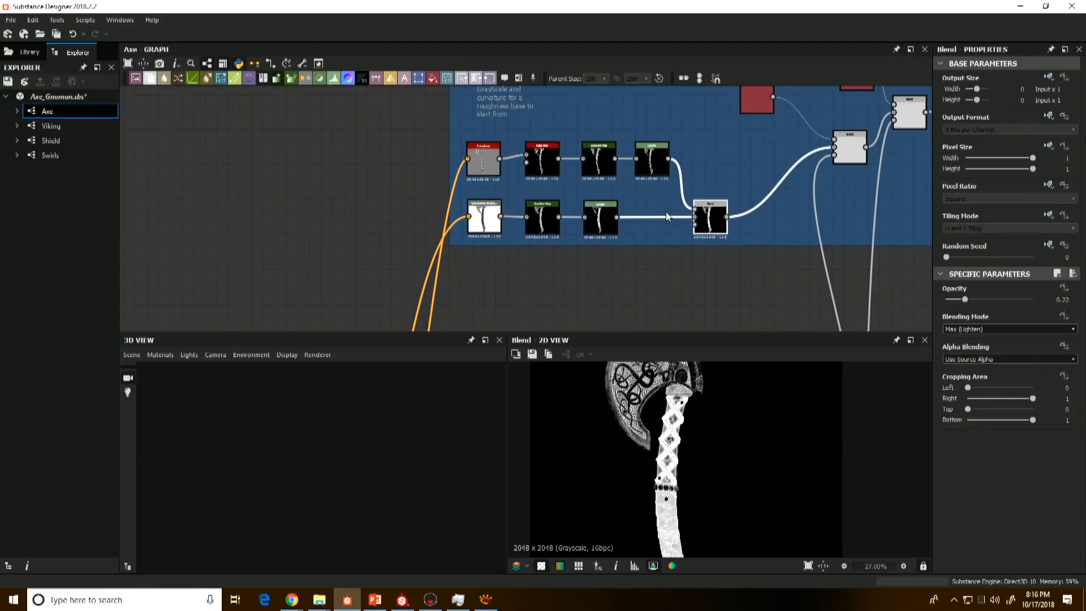
Step: Preview the Roughness Blend that adds a uniform grey to the axe head and trace its mask back to the Metal Mask frame
middle_click_drag(781, 166, 651, 246)
left_click(718, 232)
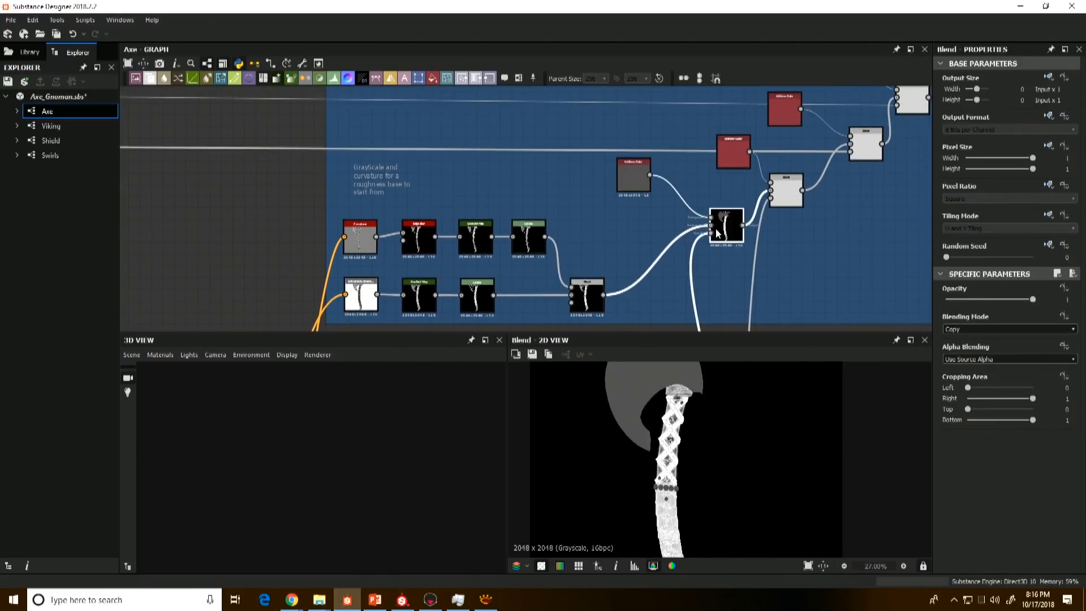
scroll(718, 232, "down", 10)
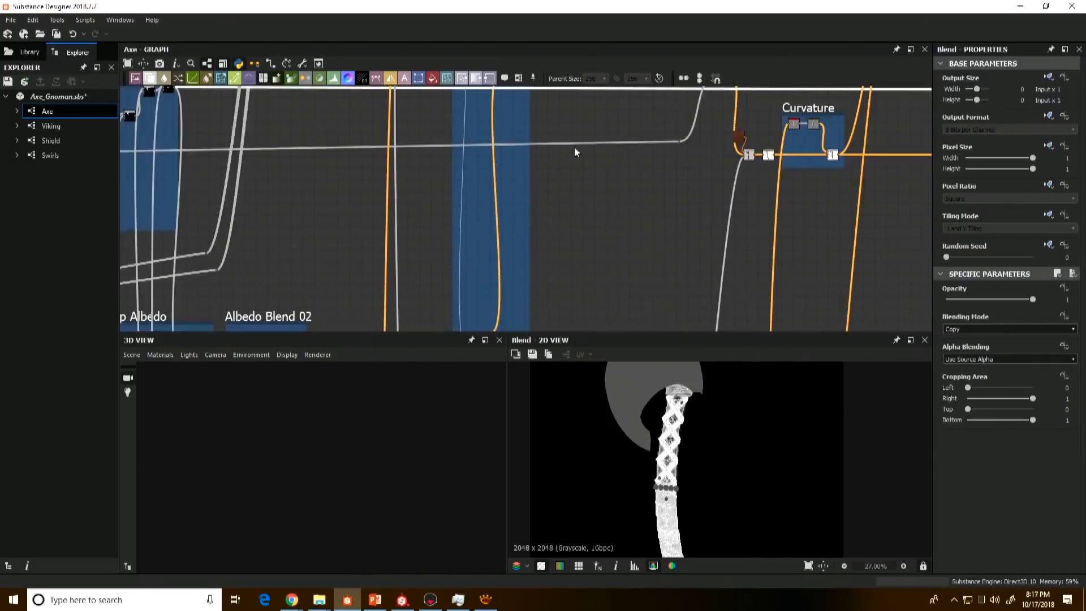
scroll(575, 152, "down", 5)
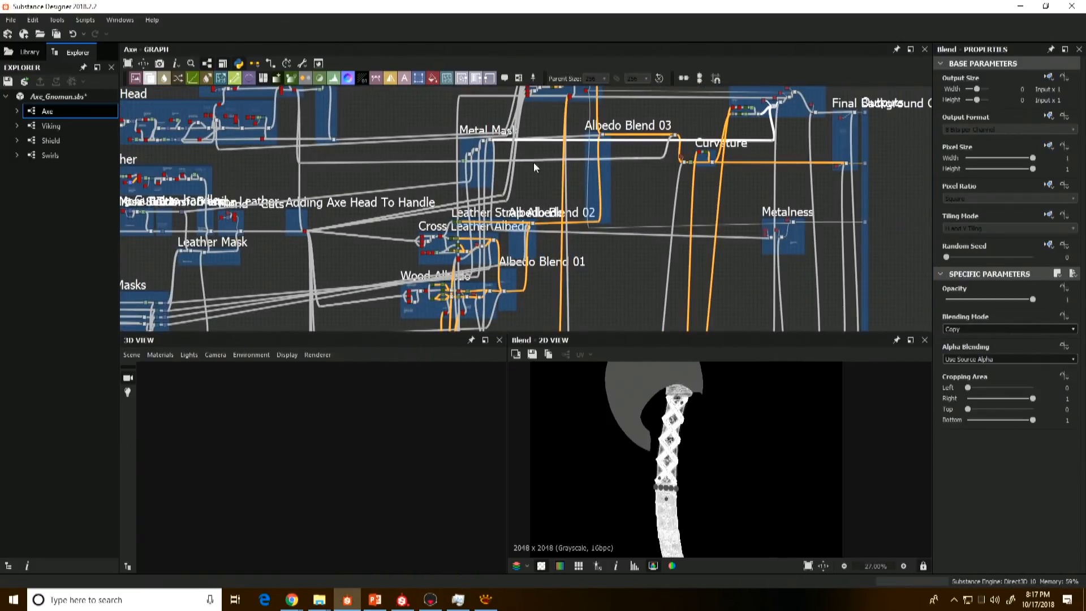
scroll(490, 139, "up", 8)
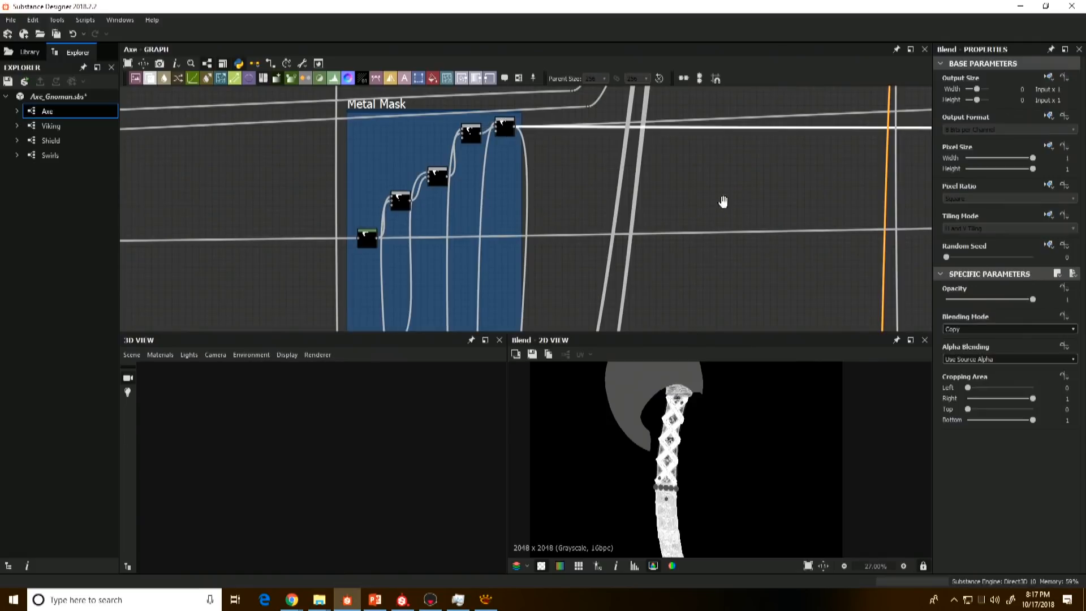
middle_click_drag(723, 201, 545, 264)
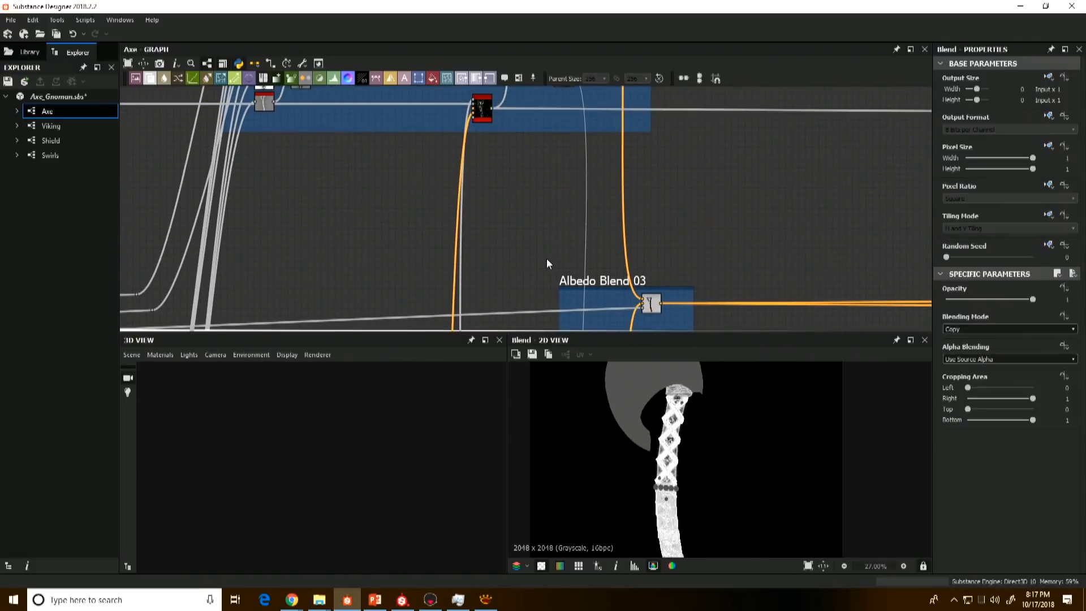
Step: Preview the last Blend of the Roughness frame, the Final Background Color Blend and the Roughness output
scroll(547, 260, "down", 4)
middle_click_drag(604, 218, 405, 261)
middle_click_drag(606, 202, 475, 209)
middle_click_drag(793, 259, 656, 182)
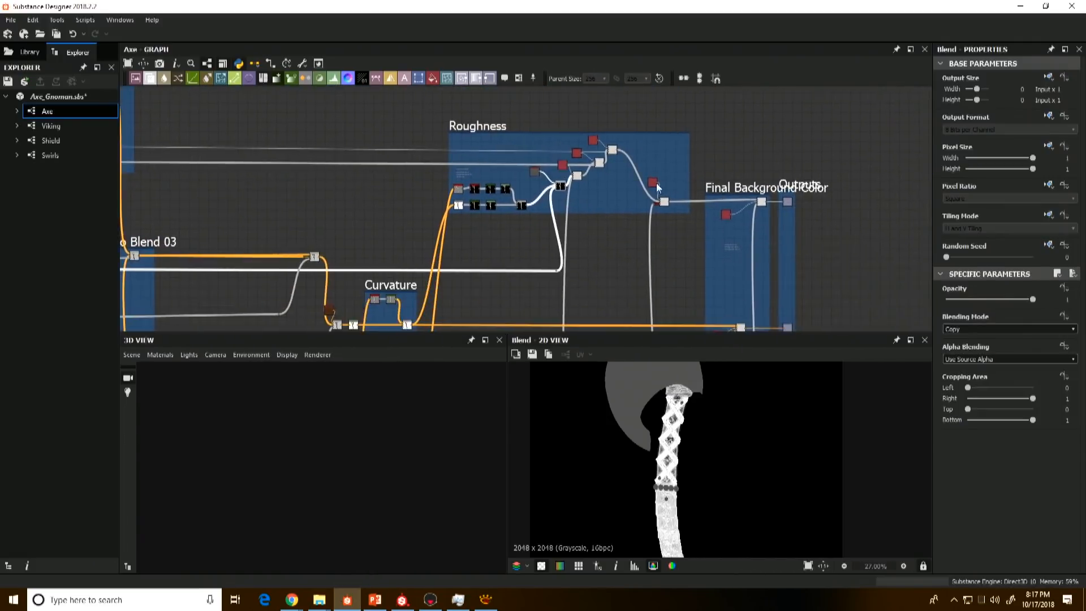
scroll(671, 192, "up", 3)
double_click(648, 211)
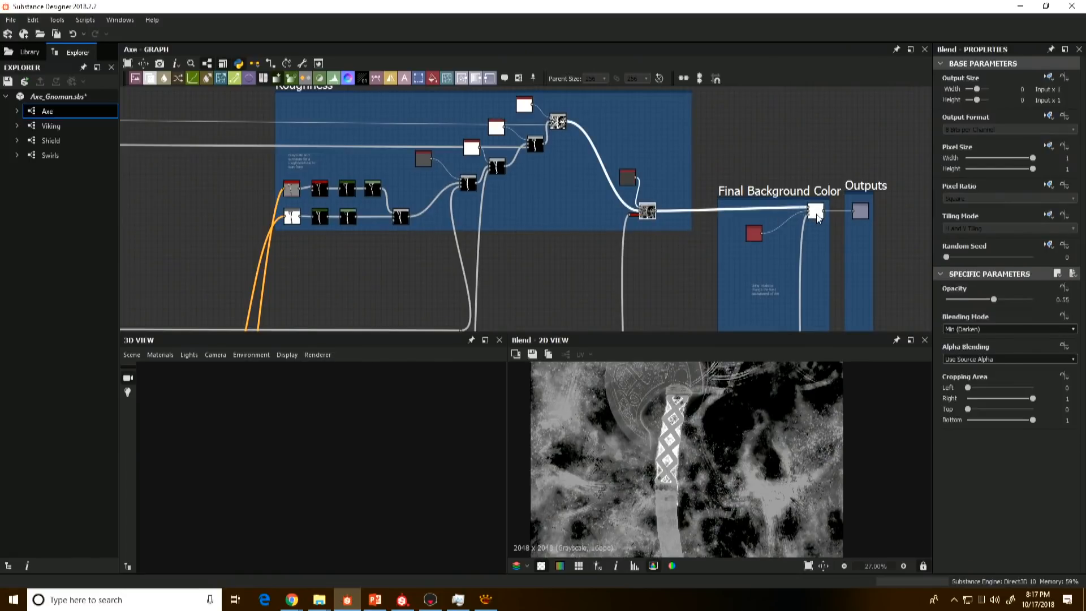
double_click(860, 211)
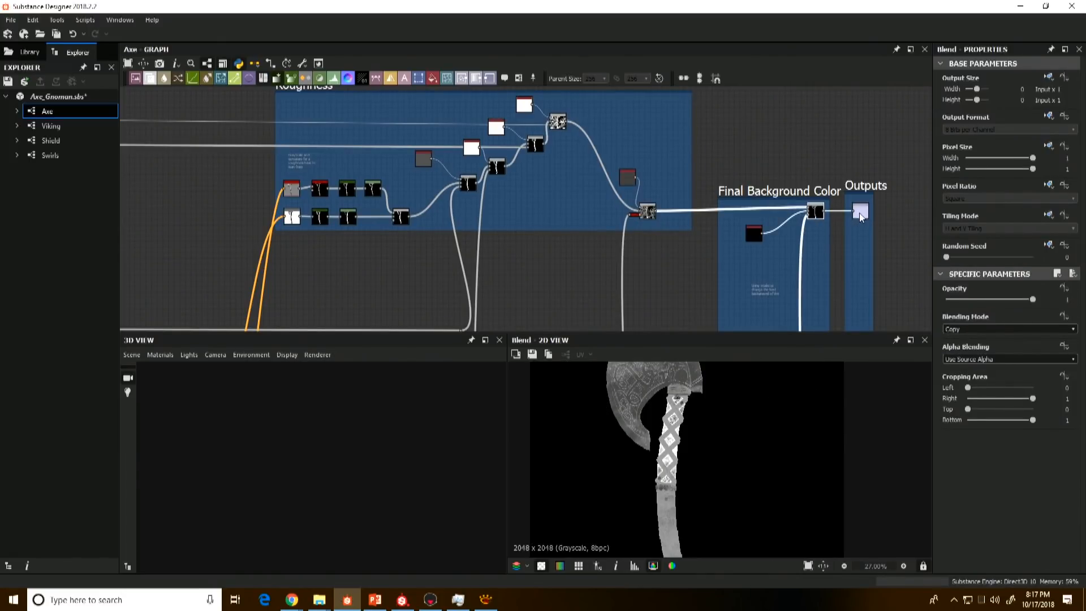
Step: Preview the Base Color output and the Metallic output fed by the Metalness frame
middle_click_drag(860, 276, 763, 108)
middle_click_drag(768, 212, 762, 166)
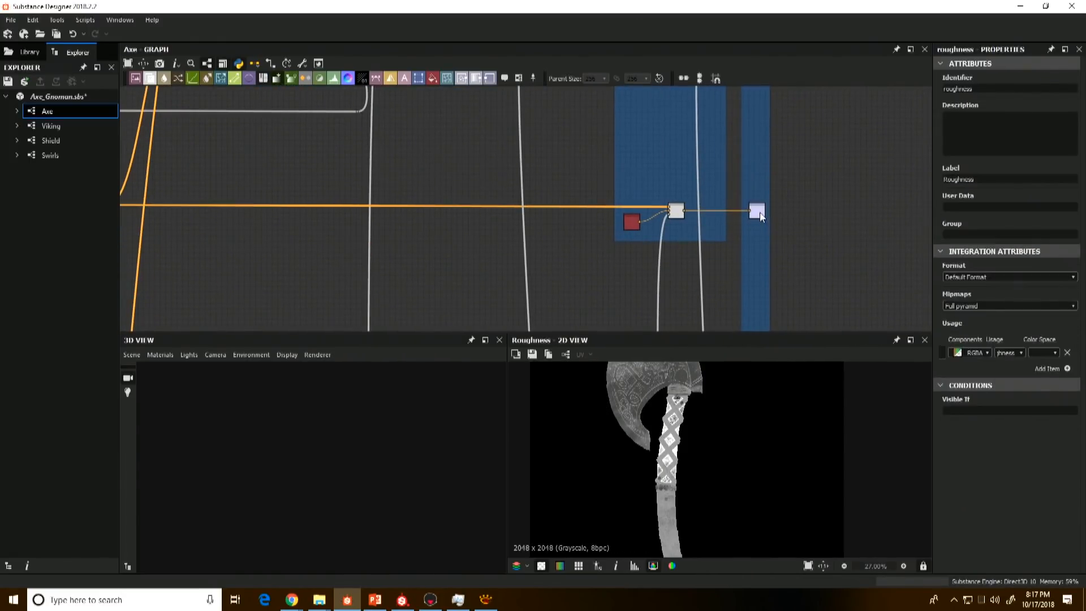
double_click(758, 212)
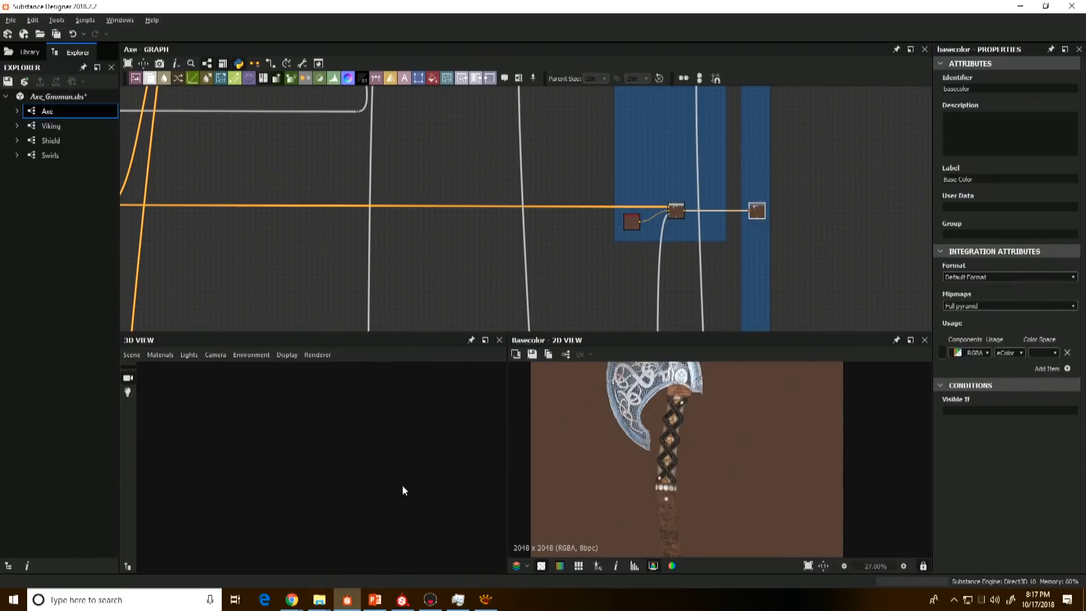
scroll(802, 214, "down", 4)
middle_click_drag(800, 221, 732, 123)
scroll(729, 214, "up", 3)
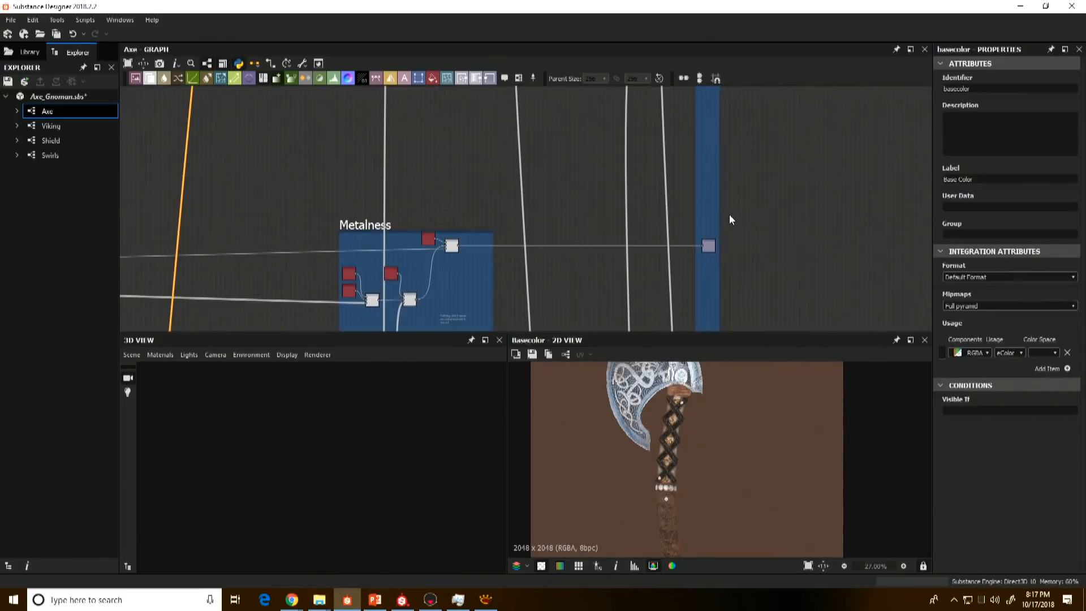
double_click(707, 245)
Step: Show the Axe graph's outputs in the 3D view and check the textured axe on the model
right_click(787, 239)
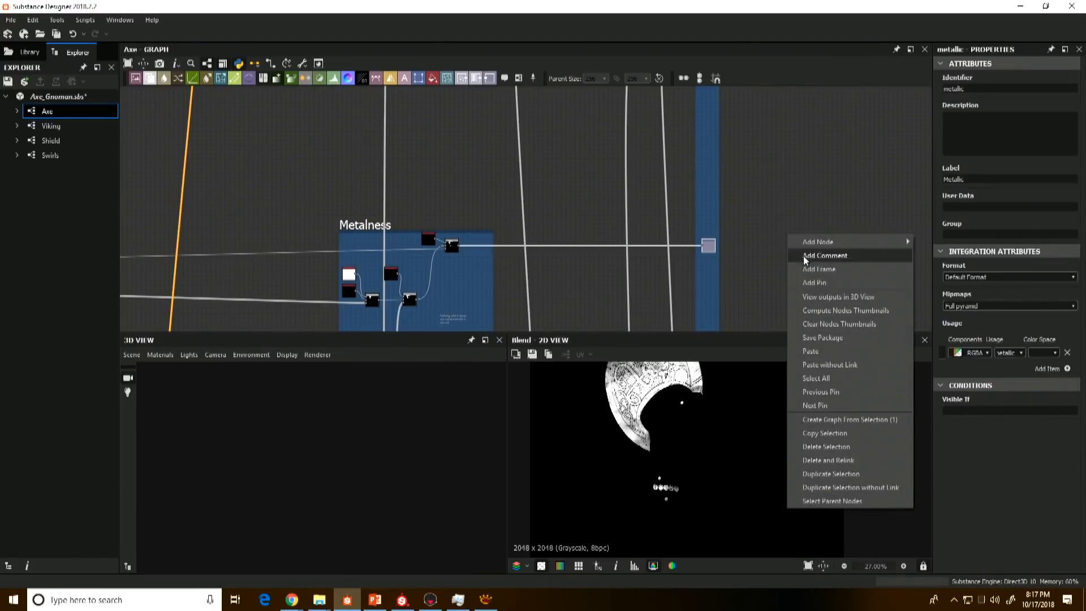
left_click(830, 297)
scroll(786, 226, "down", 3)
left_click_drag(413, 407, 441, 435)
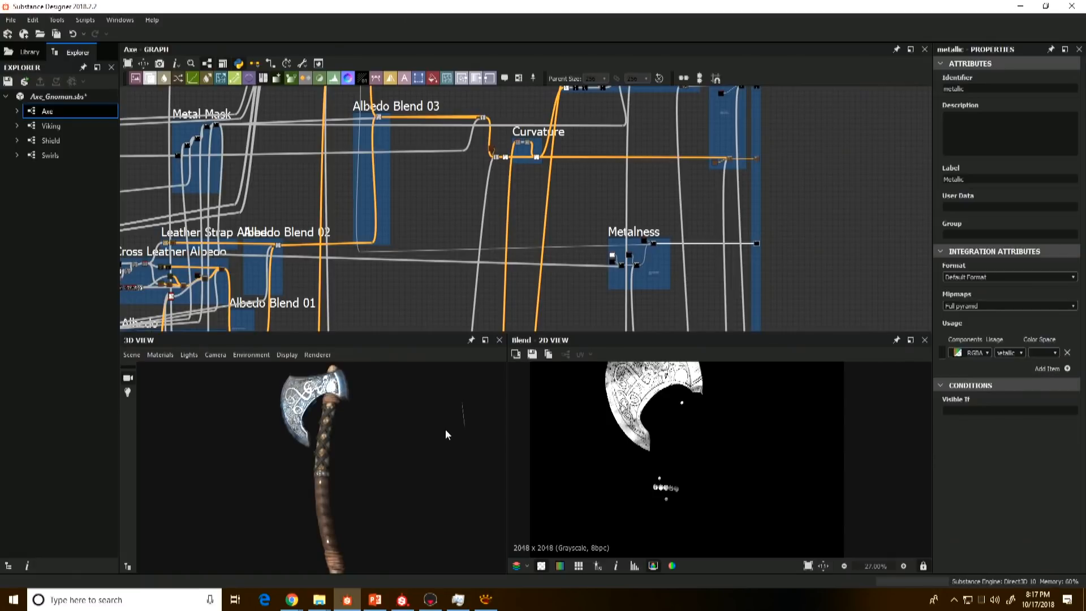
Step: Survey the Axe graph from the Outputs frame back across the albedo frames to the Masks frame
middle_click_drag(785, 258, 424, 258)
scroll(424, 259, "down", 4)
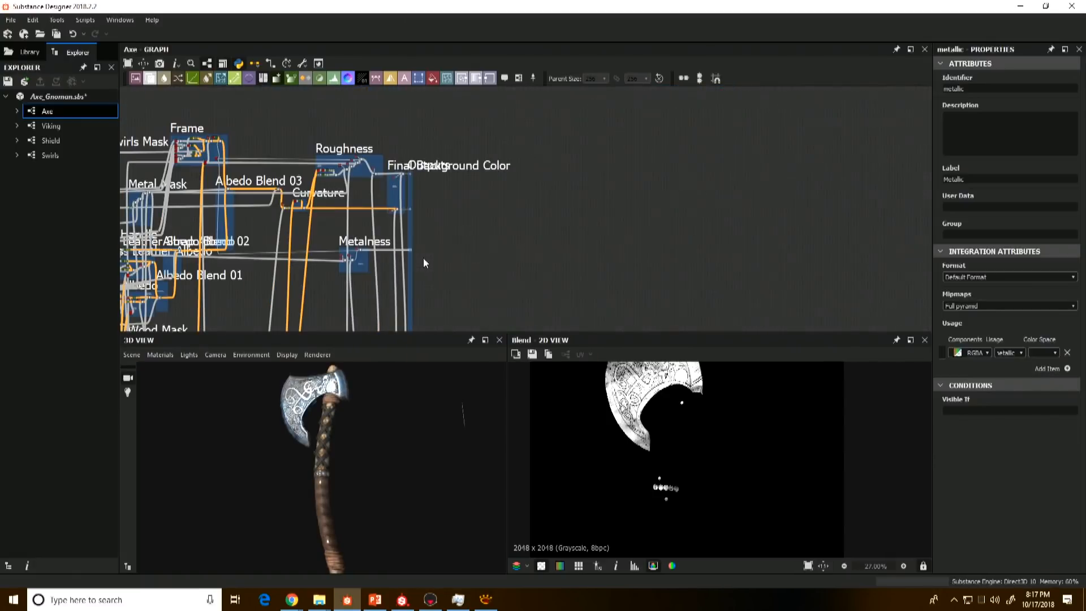
middle_click_drag(499, 222, 712, 207)
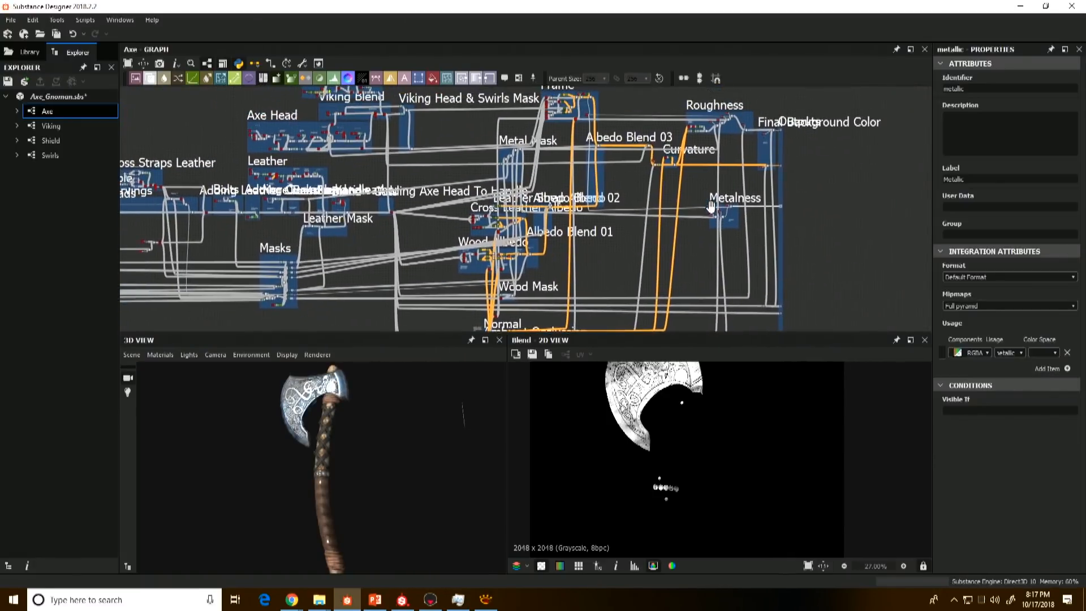